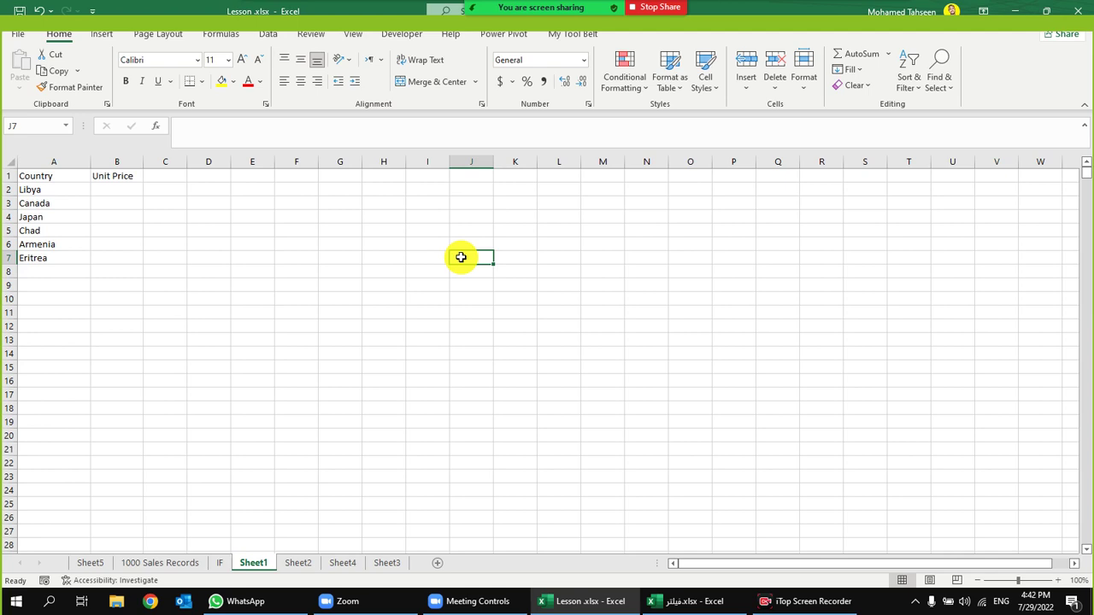
left_click(28, 190)
left_click(38, 204)
left_click(47, 217)
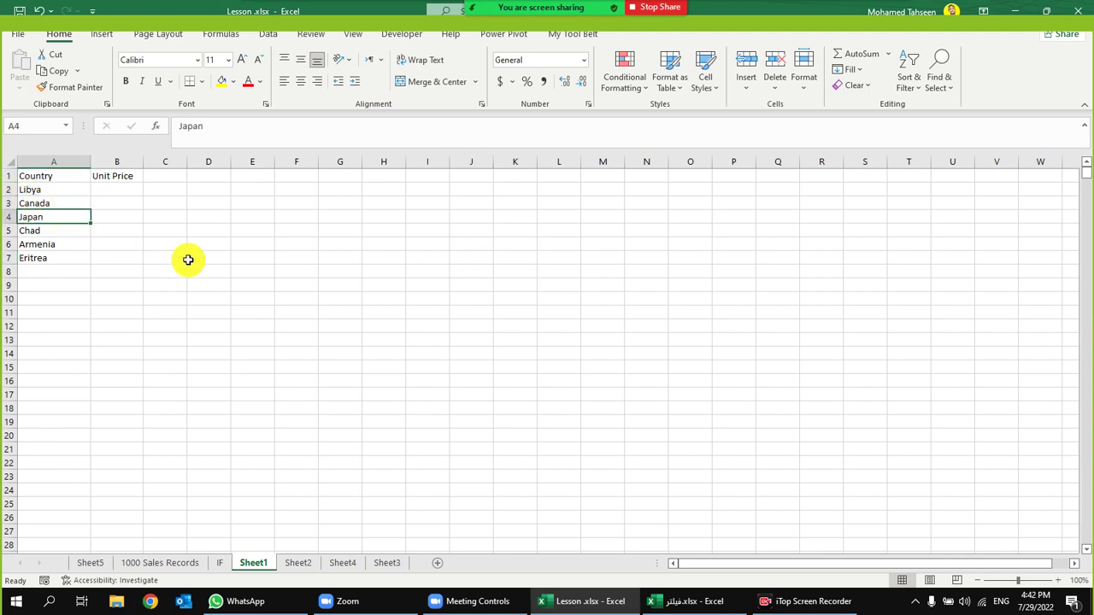
left_click(437, 259)
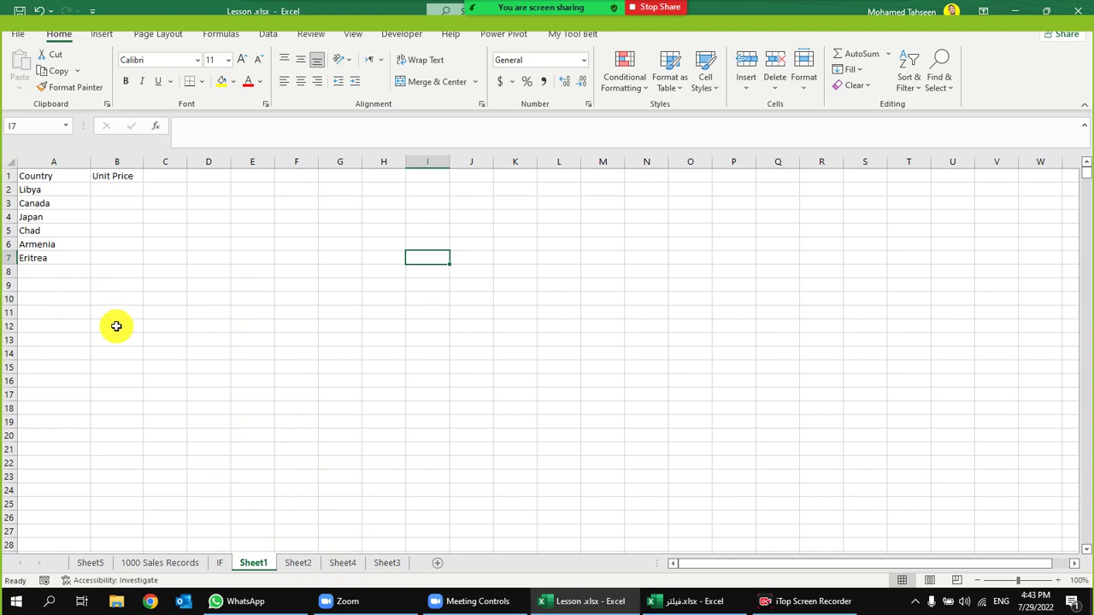
left_click(297, 564)
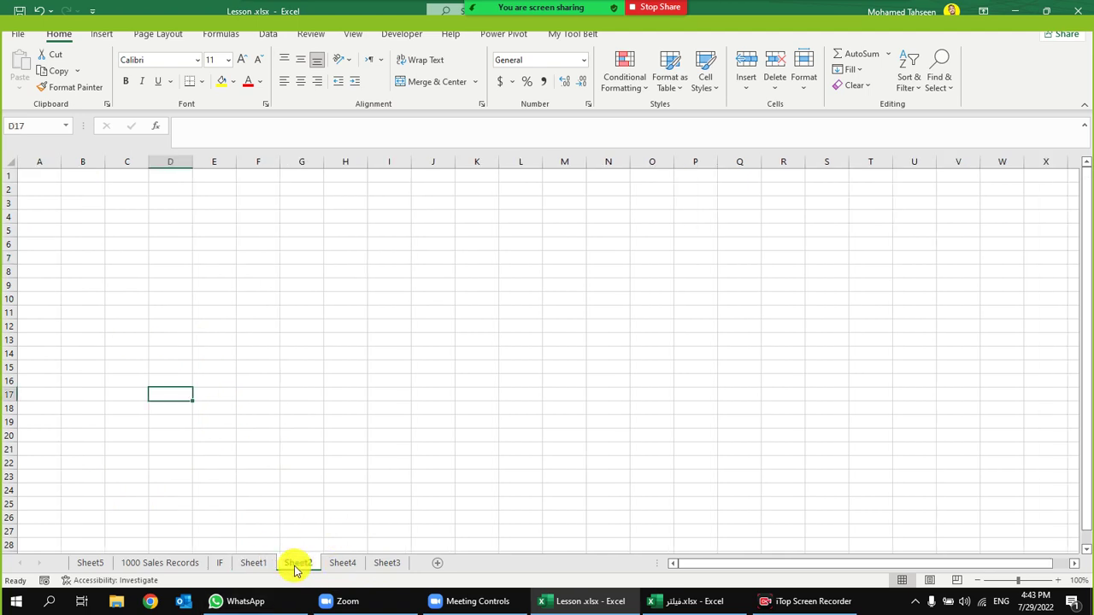
On the 1000 Sales Records sheet, clear the contents of columns R and S, including the CountIf and Sumif headers
left_click(182, 571)
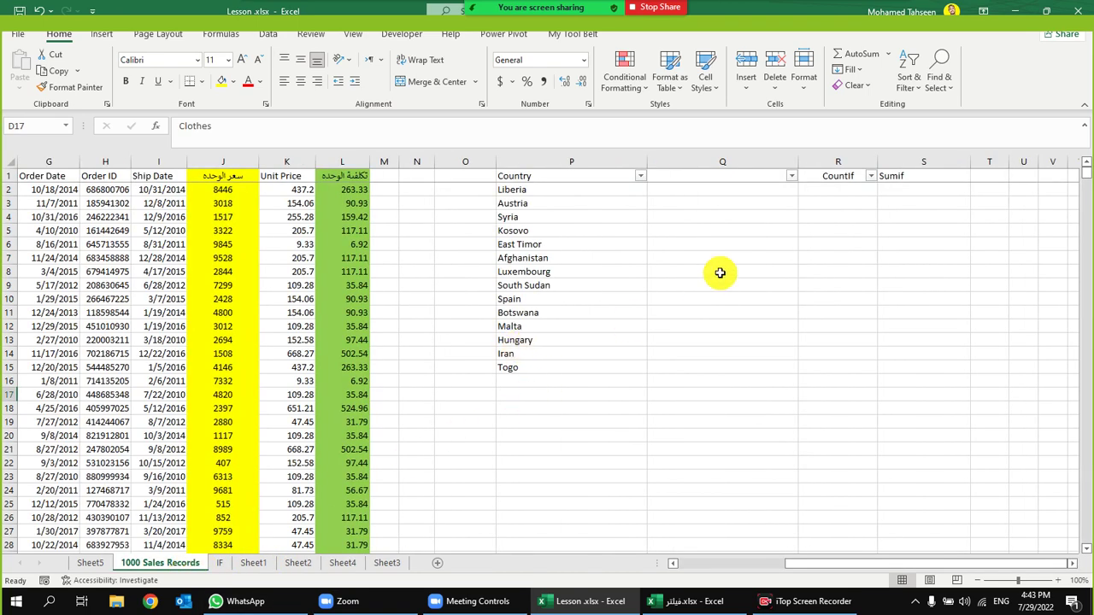
left_click_drag(859, 162, 939, 161)
key("Delete")
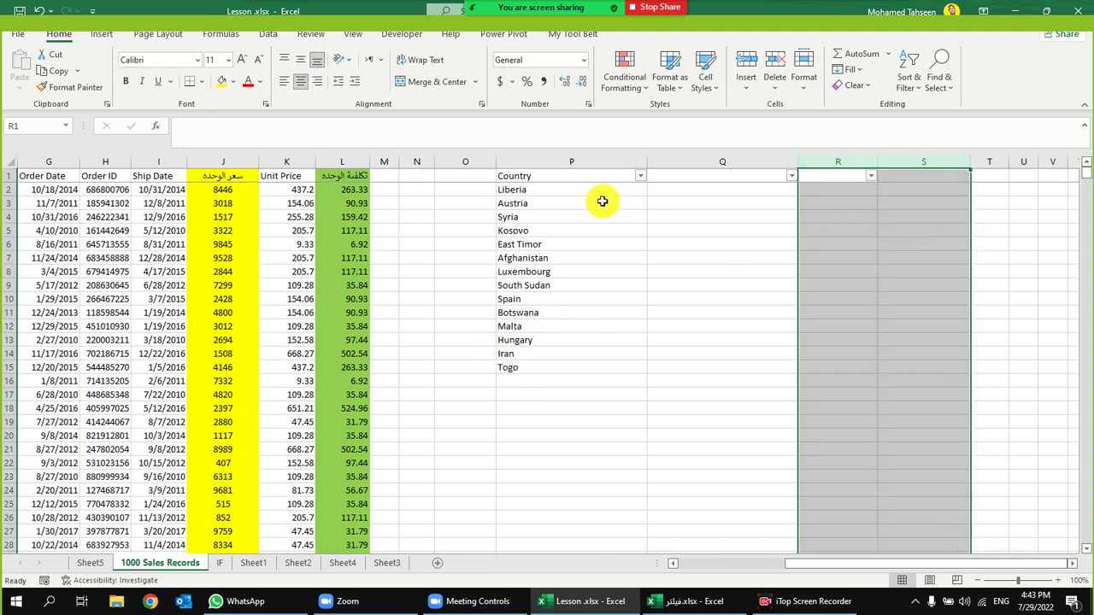
Examine the Country, Item Type and سعر الوحده columns of the sales records, comparing the repeated Libya rows
scroll(305, 276, "left", 6)
left_click(373, 353)
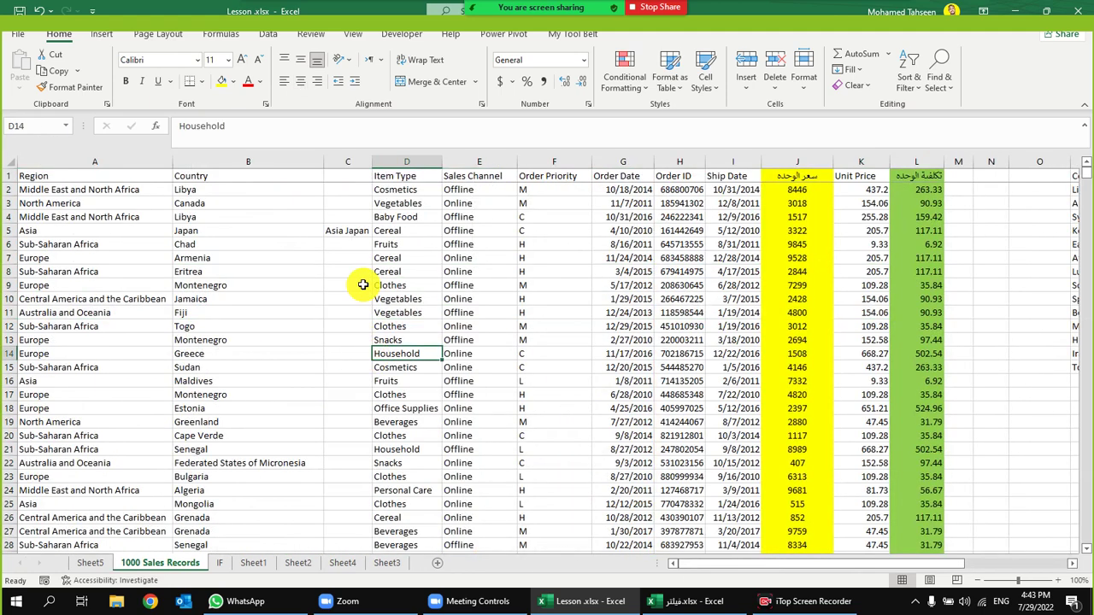
left_click(213, 190)
left_click(219, 205)
left_click(217, 221)
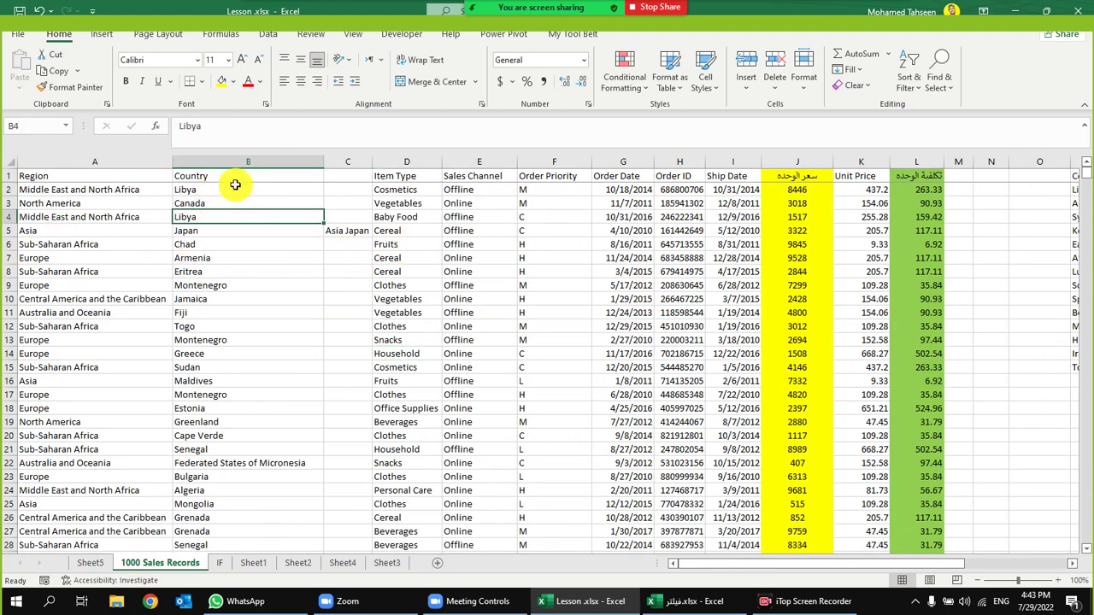
left_click_drag(233, 186, 438, 186)
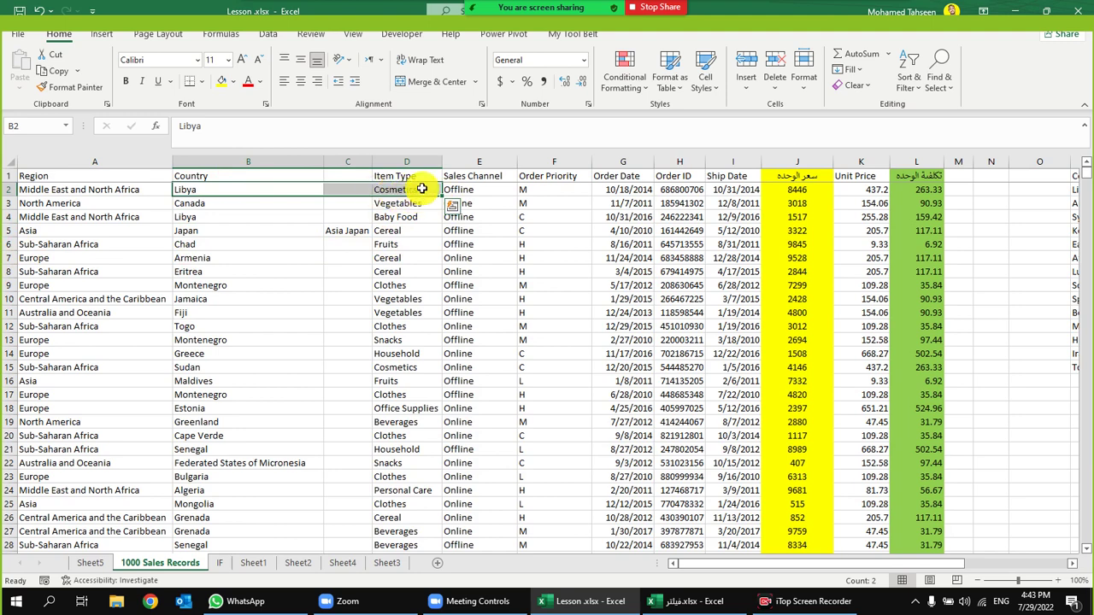
left_click(422, 188)
left_click_drag(254, 217, 407, 219)
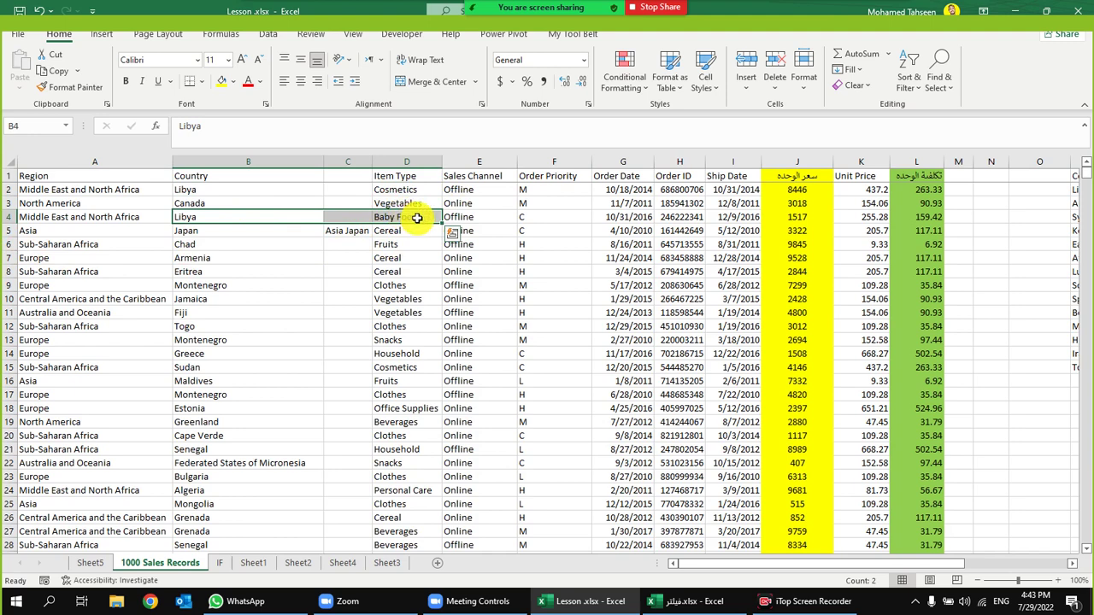
left_click(798, 190)
left_click_drag(735, 285, 1092, 288)
left_click(757, 385)
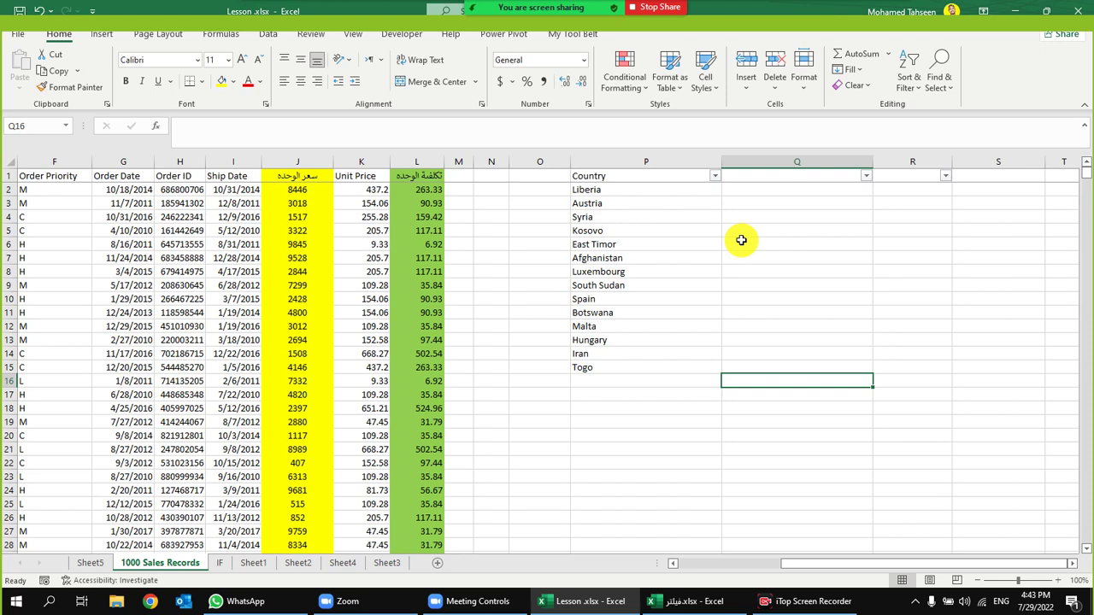
Review the separate country list in column P against the price columns of the sales records
left_click(651, 202)
left_click(666, 190)
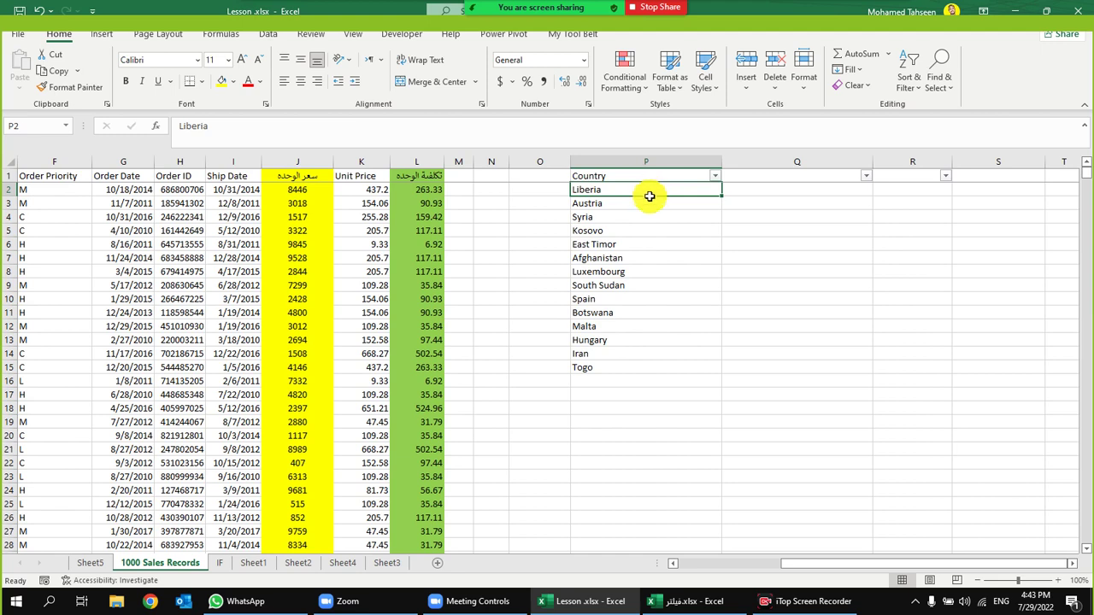
left_click_drag(650, 196, 651, 218)
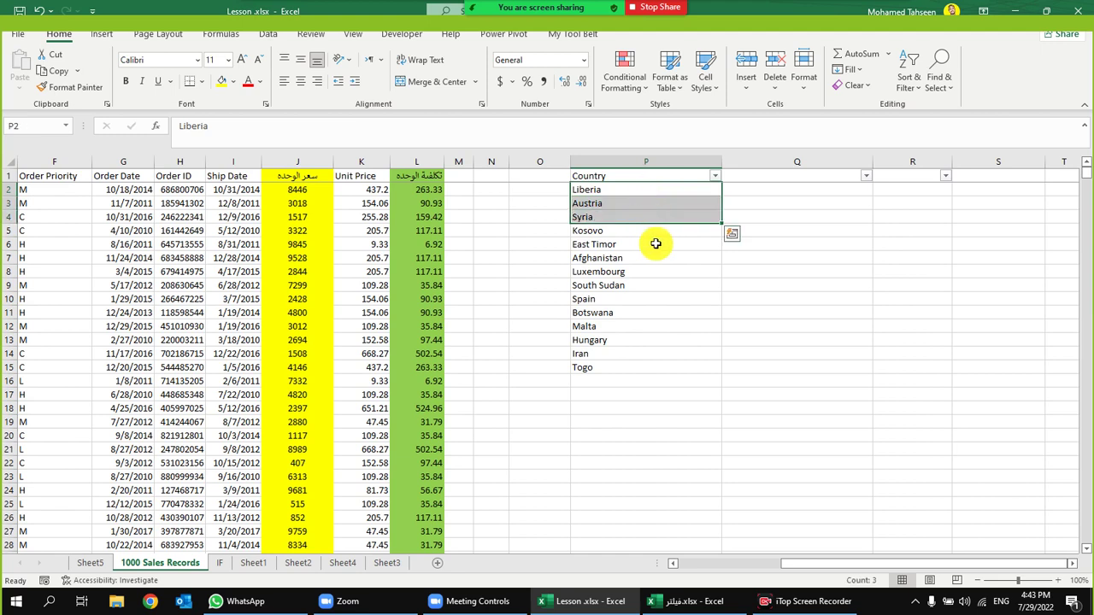
left_click(695, 190)
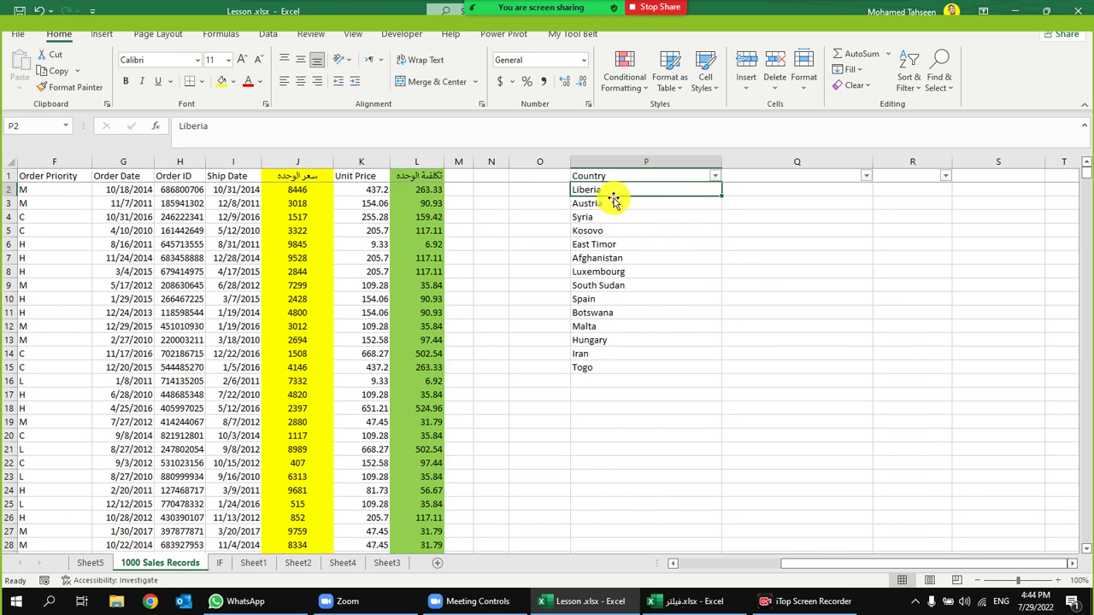
left_click(659, 243)
scroll(659, 243, "left", 5)
left_click(825, 313)
scroll(940, 291, "right", 5)
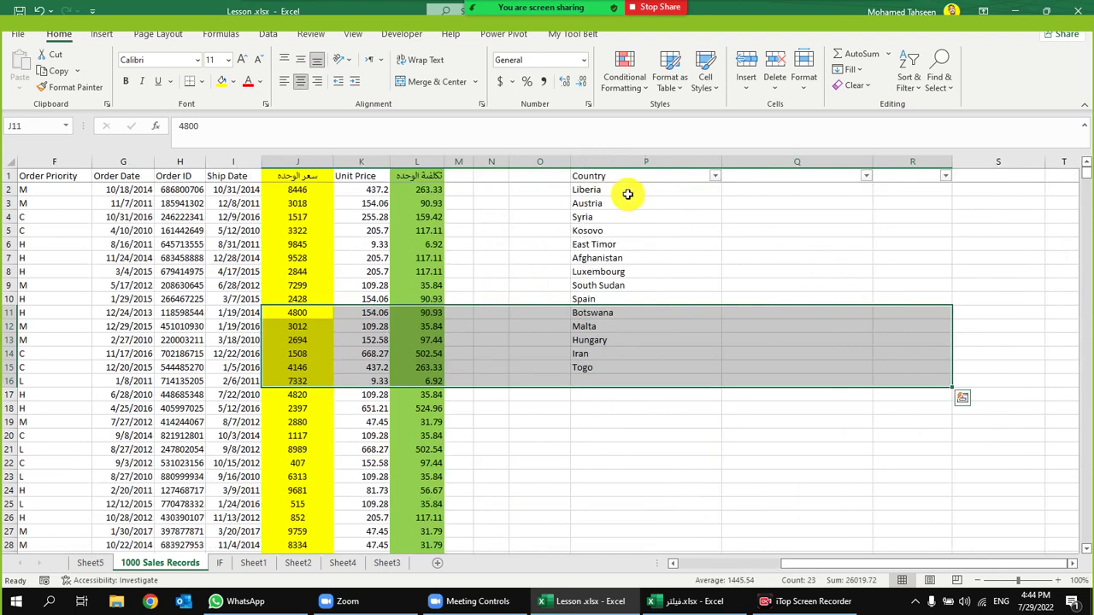
Copy the سعر الوحده header from J1 into Q1 beside the Country header, without its yellow fill
left_click(675, 193)
left_click(316, 176)
right_click(316, 176)
left_click(342, 198)
left_click(758, 177)
right_click(758, 177)
left_click(800, 252)
left_click(763, 227)
Centre-align the whole of column Q, including its سعر الوحده header
left_click(849, 173)
left_click(300, 82)
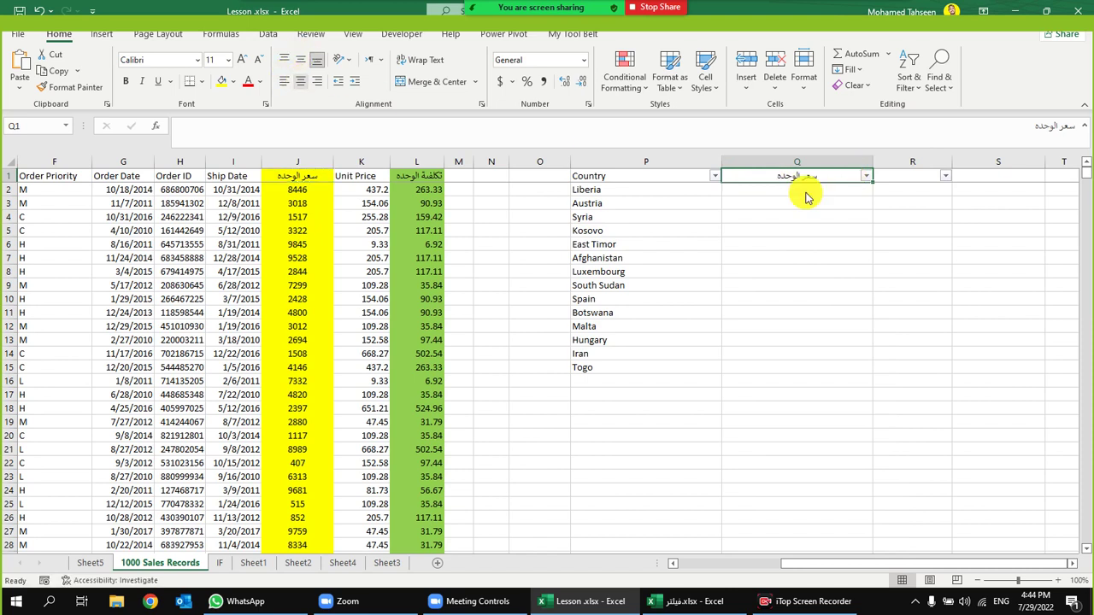
left_click(819, 162)
left_click(300, 82)
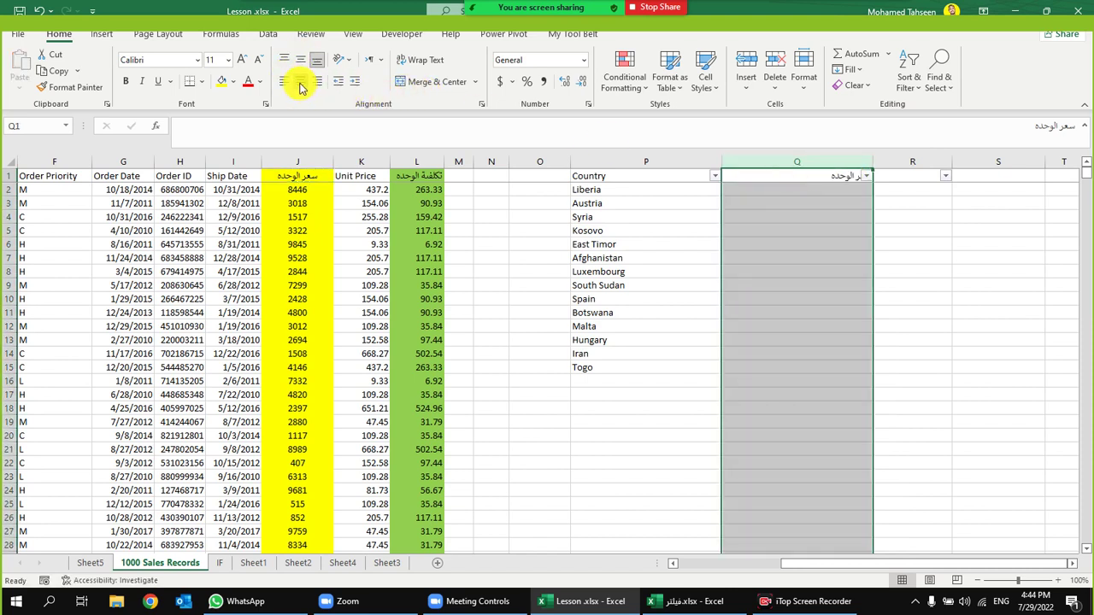
left_click(747, 217)
left_click(770, 192)
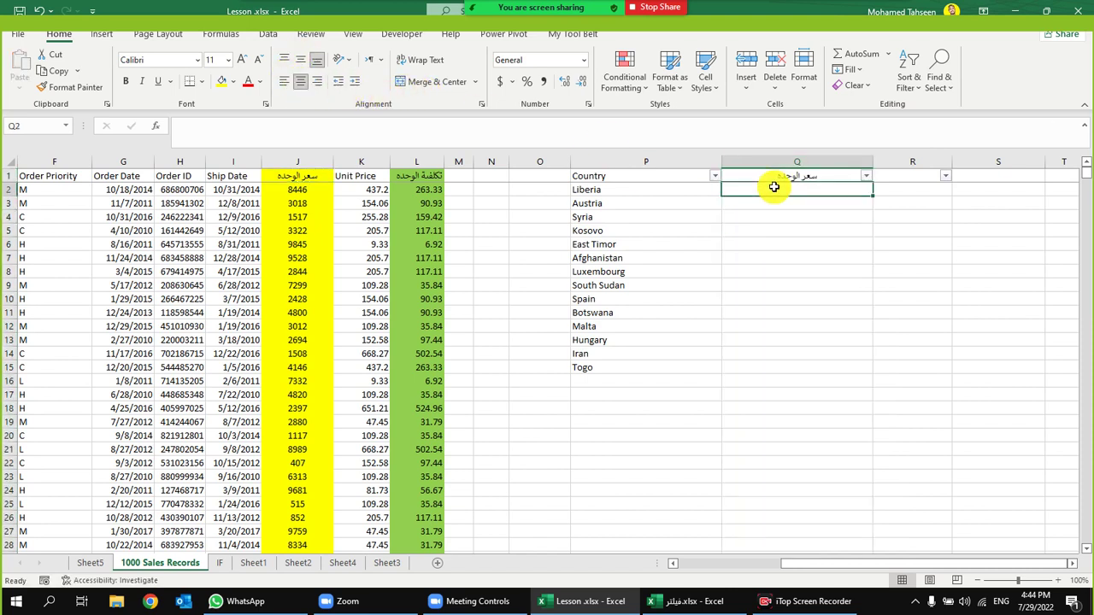
Copy Liberia from P2 and use Find to locate it in the sales records
left_click(611, 190)
right_click(611, 190)
left_click(651, 214)
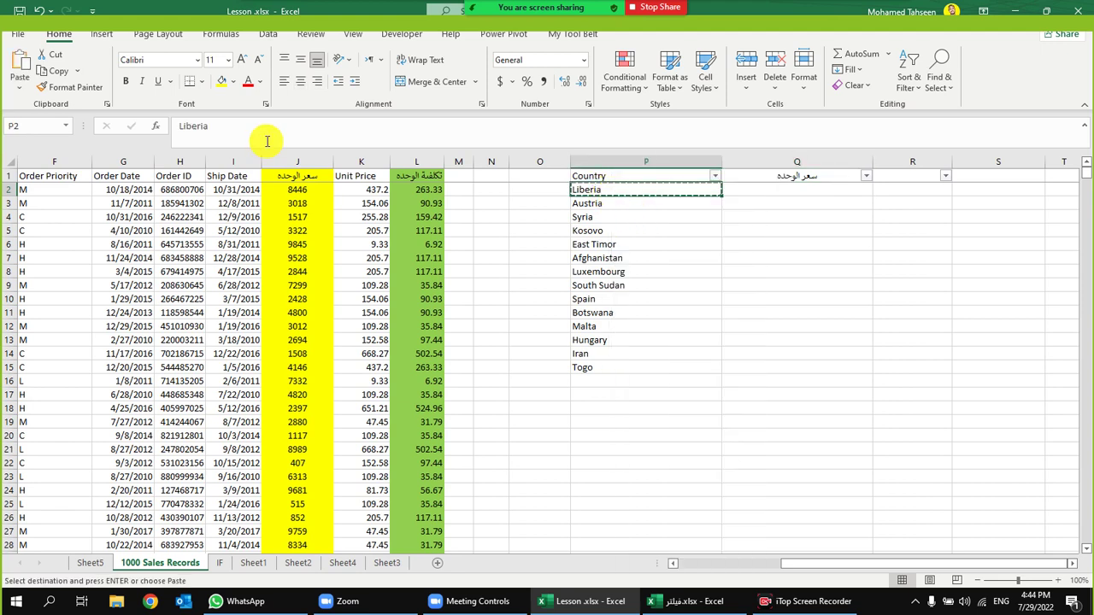
left_click(940, 75)
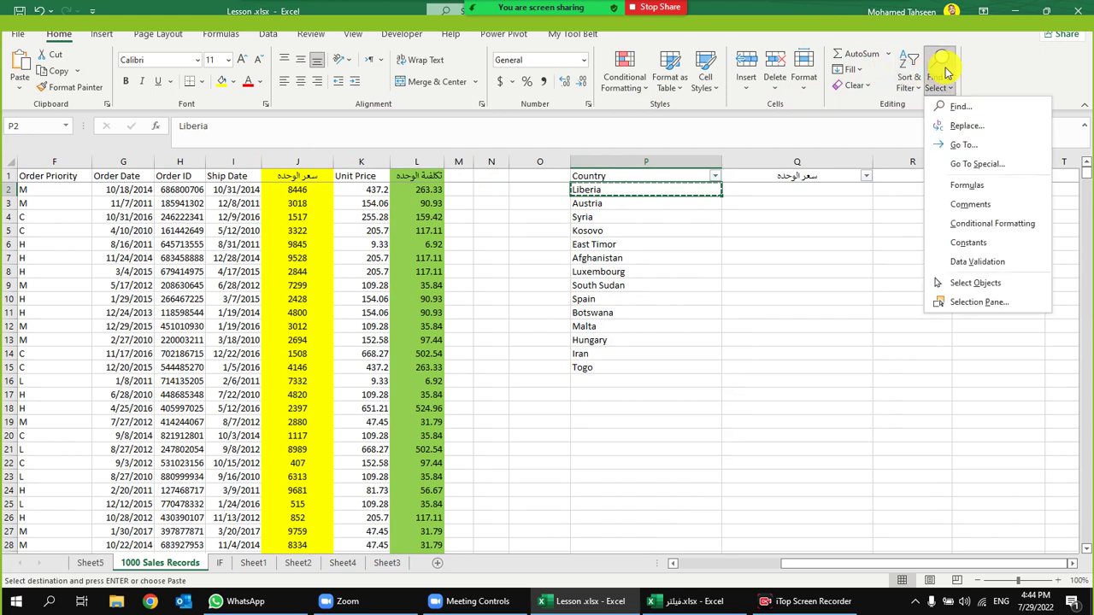
left_click(964, 109)
right_click(592, 265)
left_click(650, 307)
left_click(677, 329)
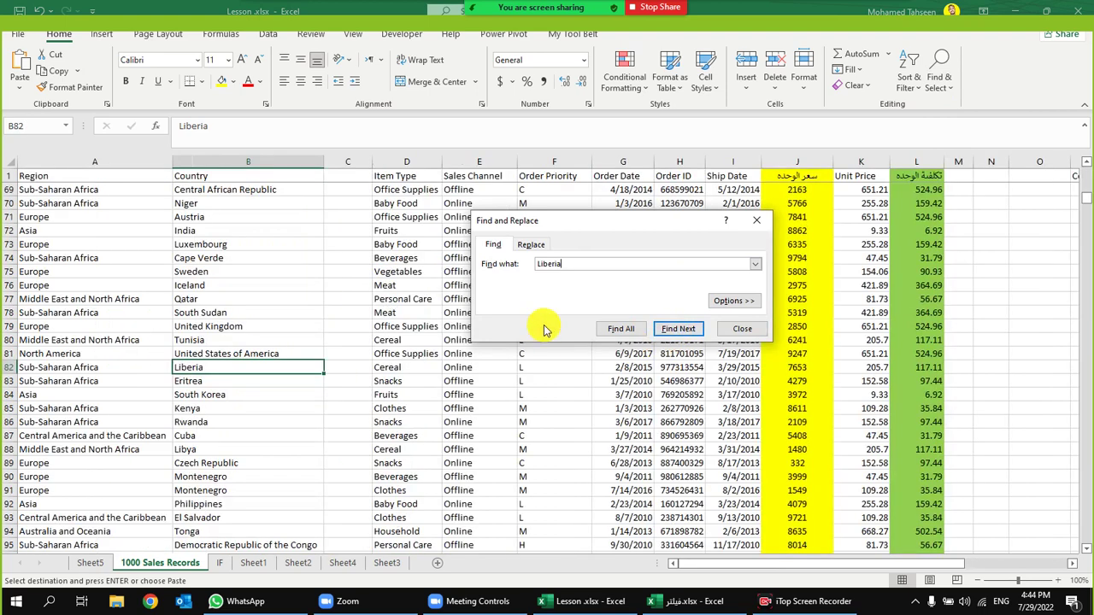
Copy Liberia's سعر الوحده value from J82 into Q2 beside Liberia, and close the Find dialog
left_click(272, 365)
left_click_drag(273, 365, 804, 365)
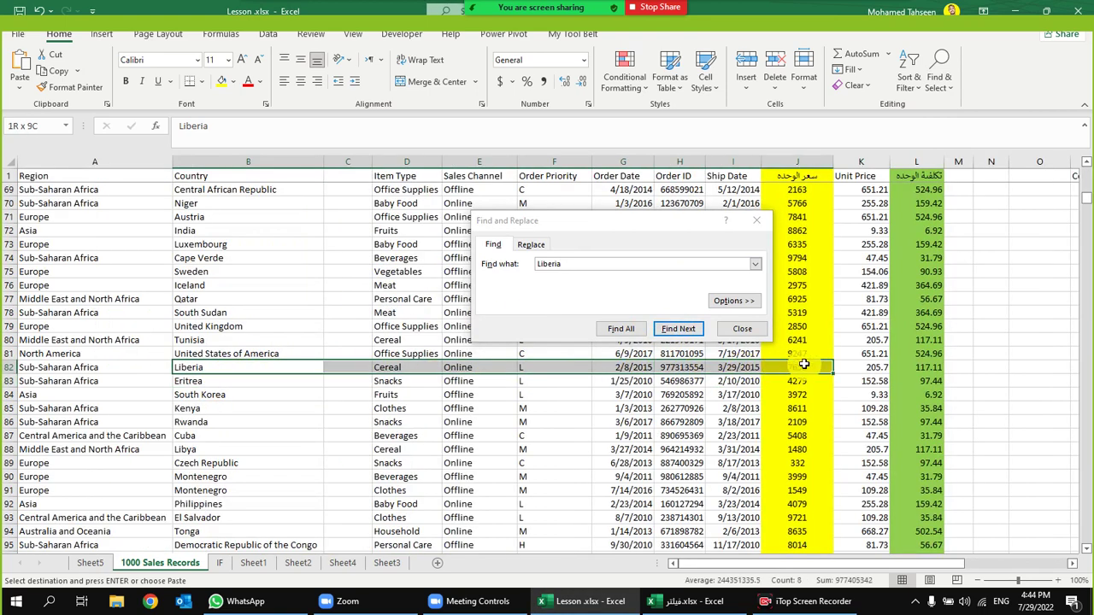
left_click(804, 365)
right_click(804, 366)
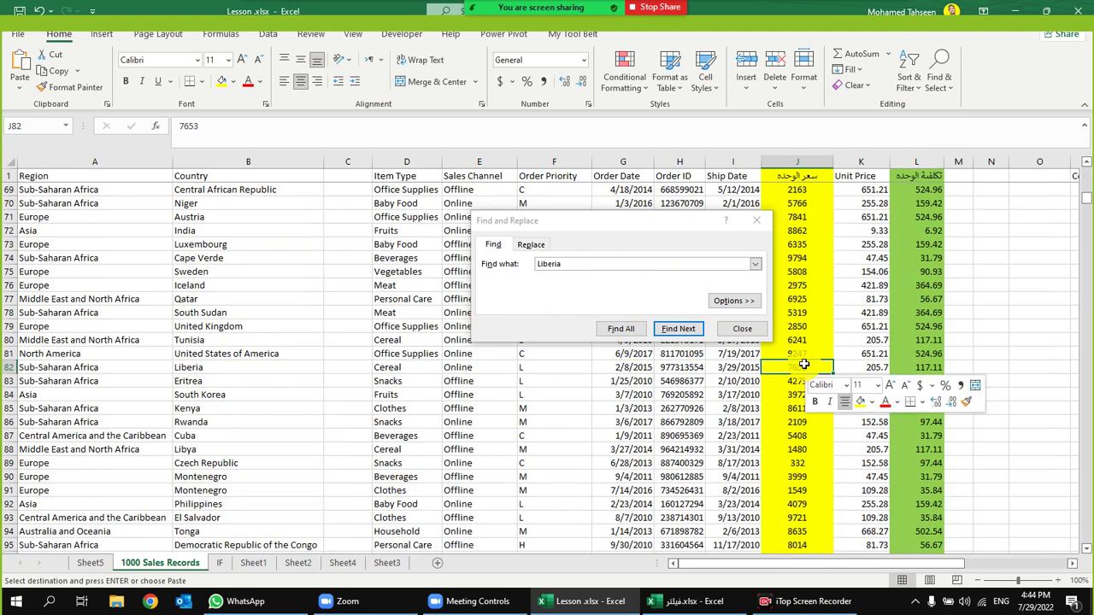
left_click(841, 31)
scroll(865, 571, "right", 3)
scroll(966, 425, "up", 5)
scroll(830, 312, "up", 17)
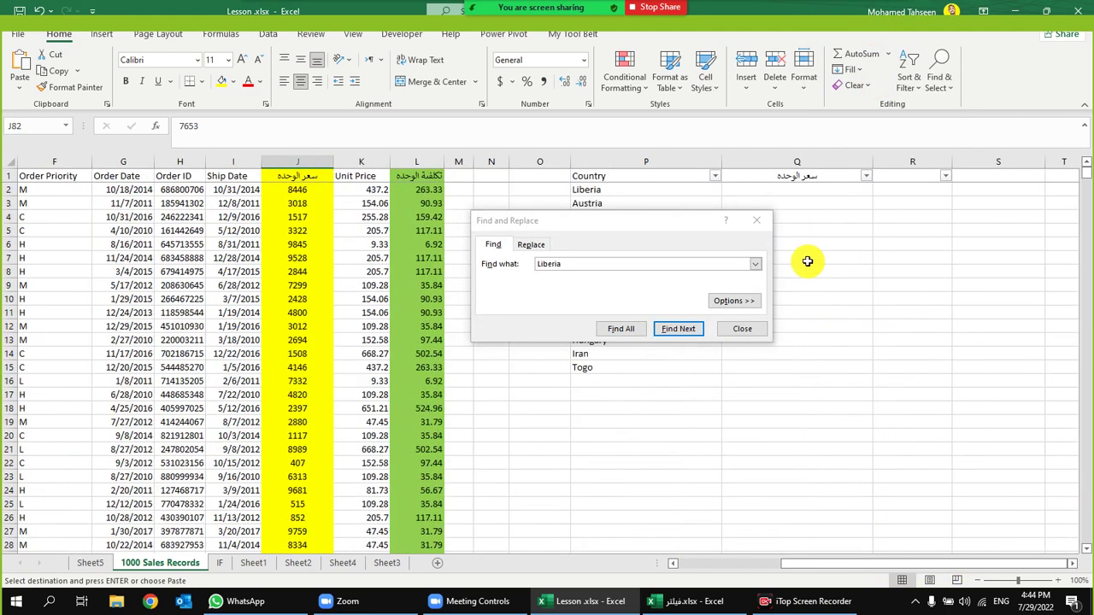
right_click(825, 191)
left_click(859, 261)
left_click(758, 395)
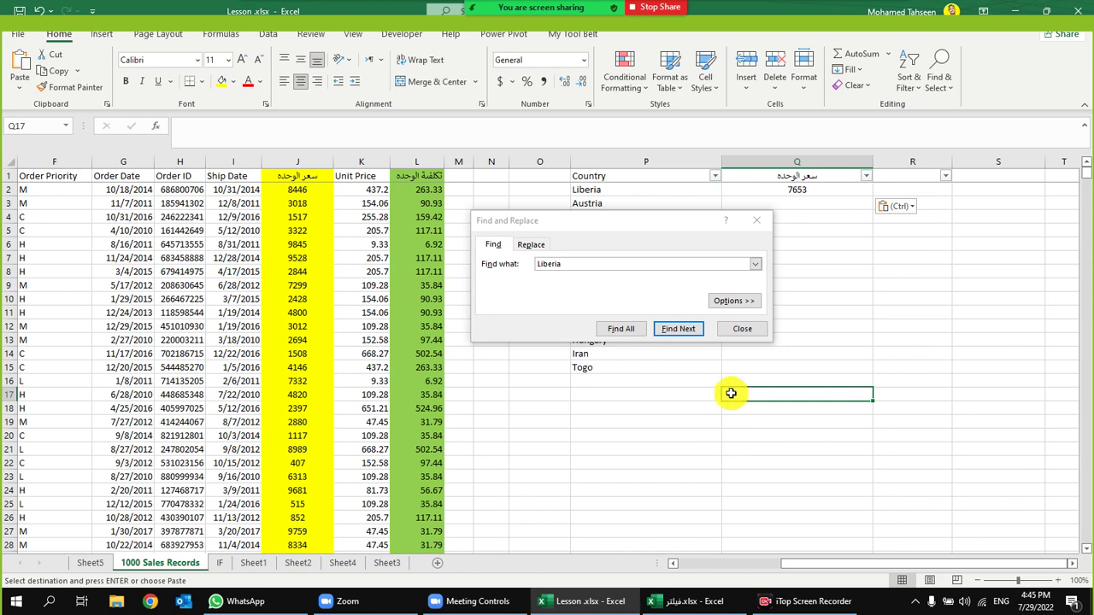
left_click(740, 329)
left_click(633, 435, "shift")
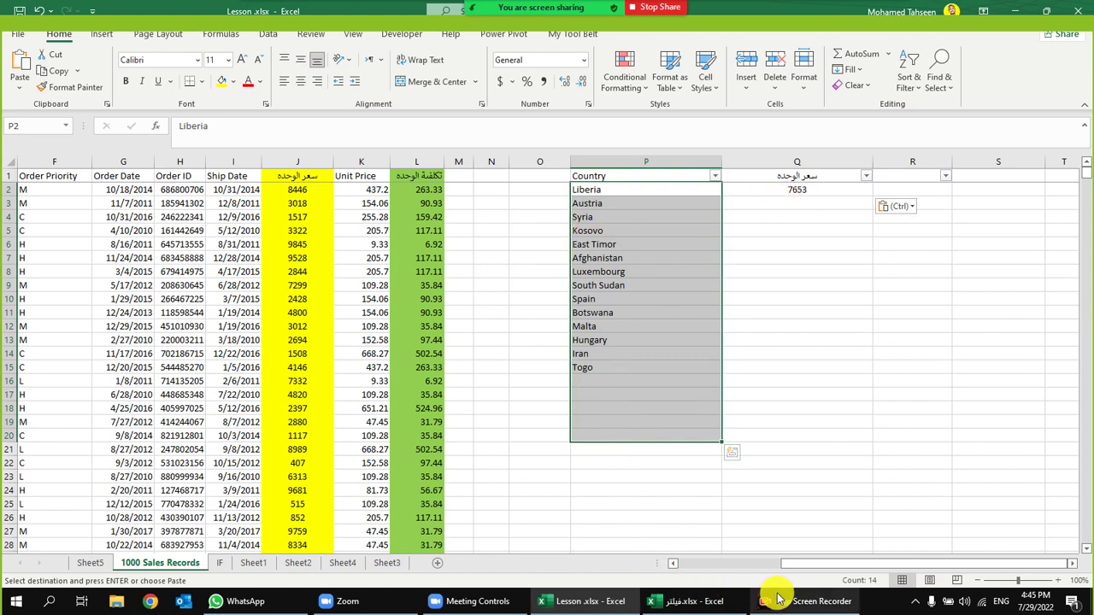
Admit the waiting attendee from the Zoom participants list and move that window clear of the country list
mouse_move(582, 23)
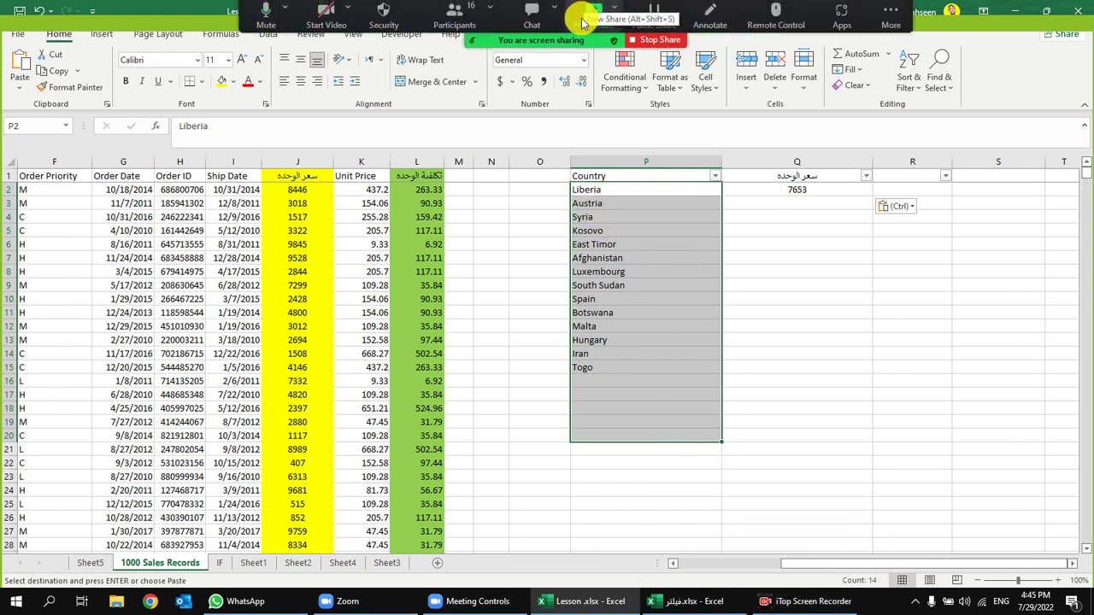
left_click(454, 16)
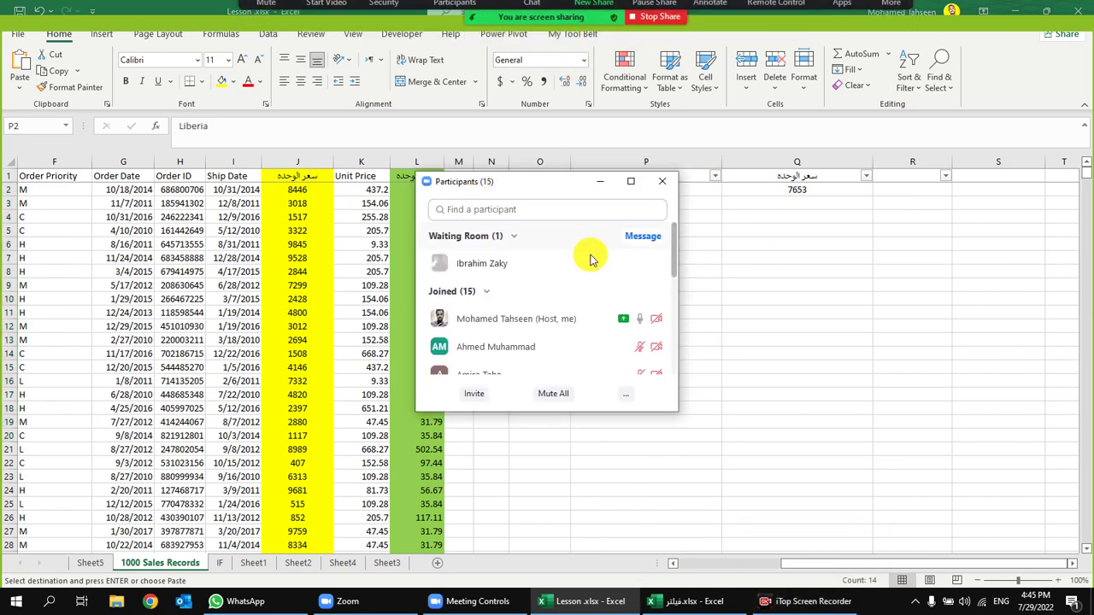
left_click(643, 263)
left_click_drag(565, 190, 981, 92)
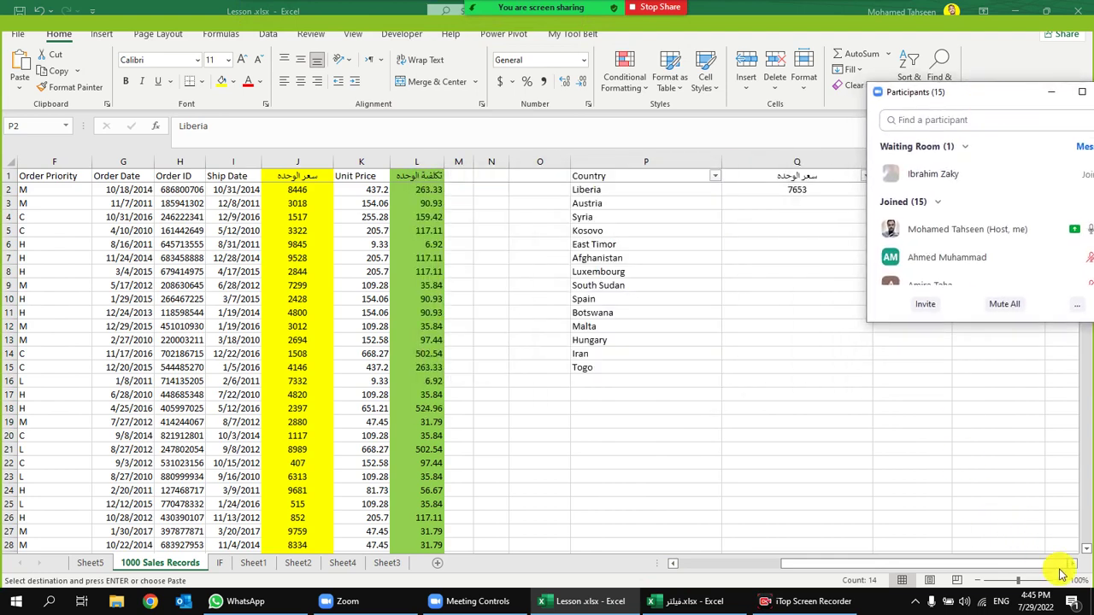
Zoom the sheet out to 90% and narrow column Q
left_click(976, 582)
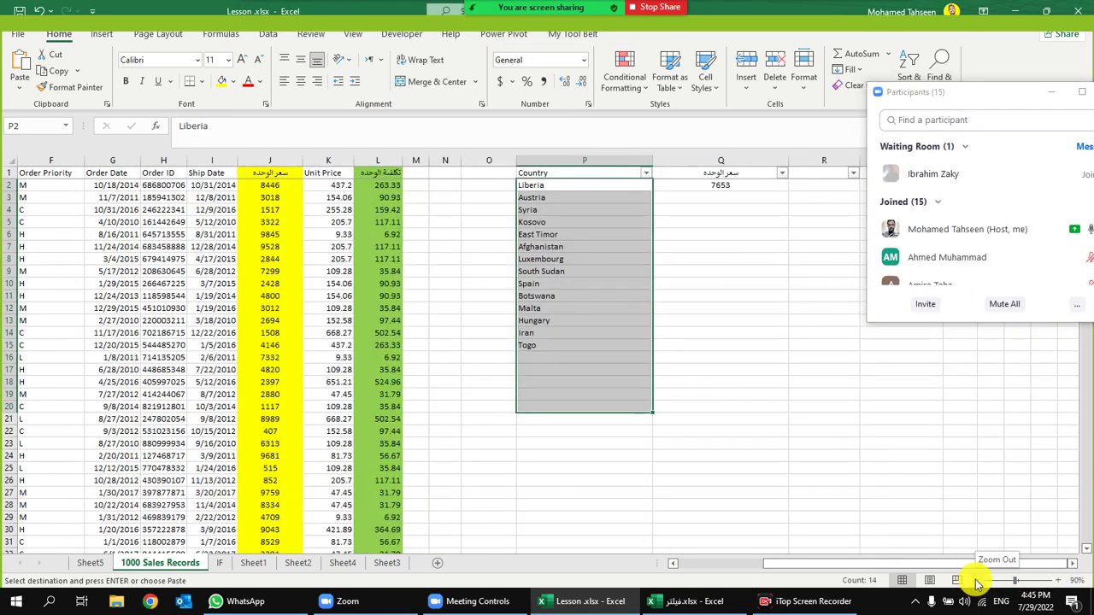
left_click(778, 210)
left_click_drag(786, 154, 740, 159)
left_click(662, 258)
left_click(684, 197)
scroll(930, 257, "down", 5)
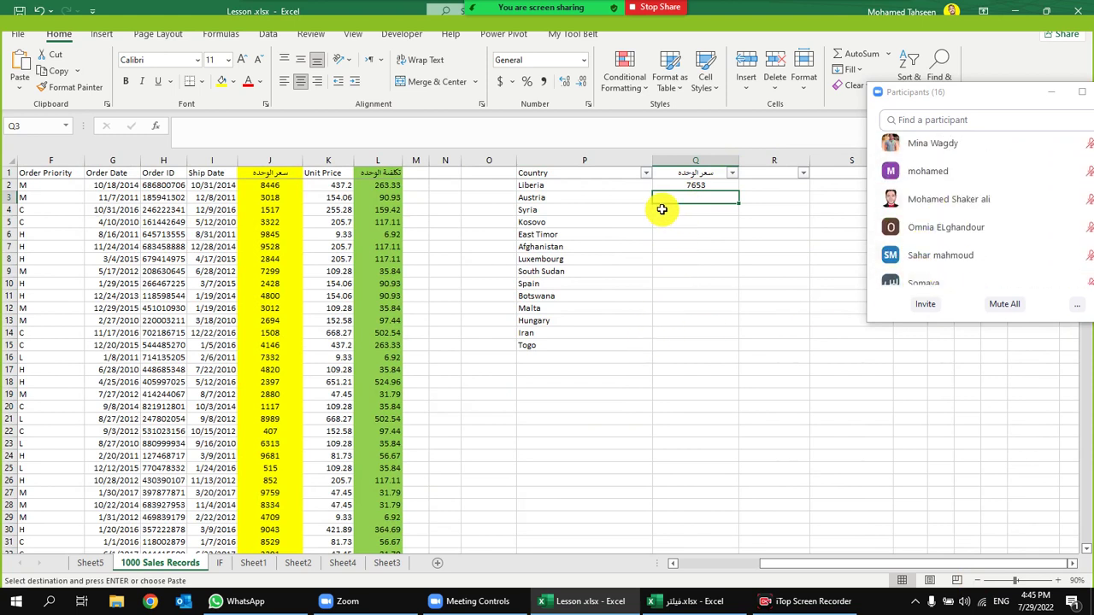
left_click(711, 194)
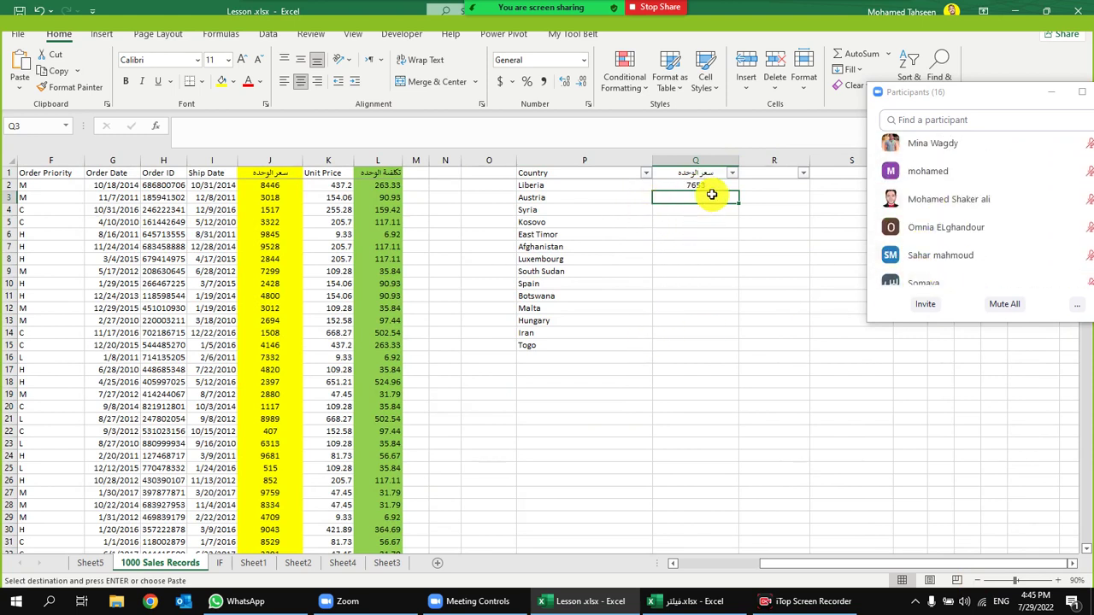
left_click(571, 198)
right_click(571, 198)
left_click(604, 266)
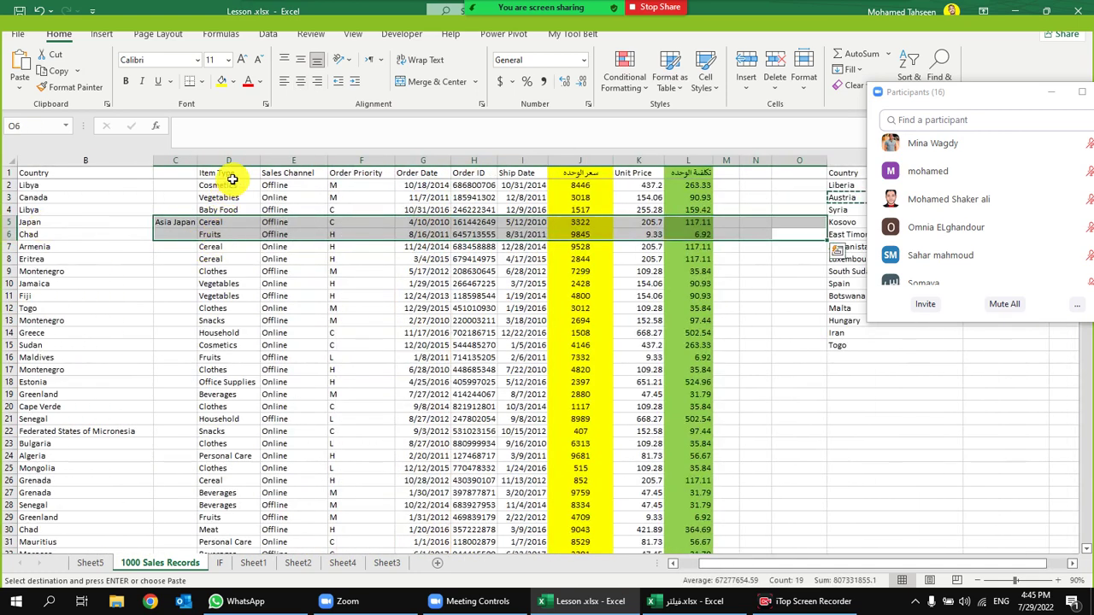
left_click_drag(717, 341, 782, 379)
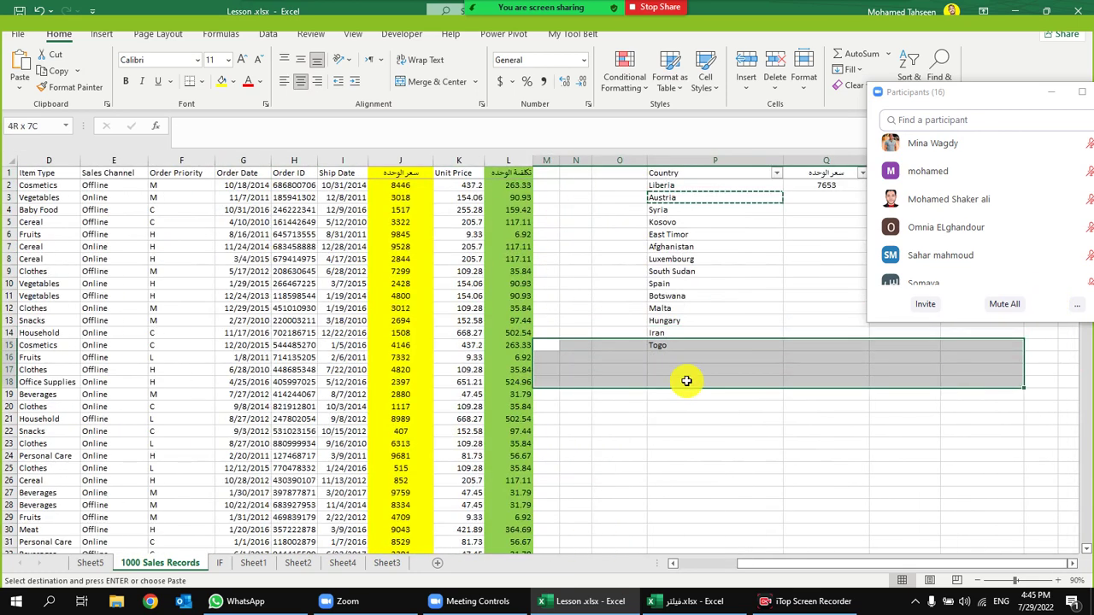
left_click(761, 234)
left_click(847, 196)
left_click_drag(821, 279, 547, 384)
Clear the price copied into Q2 for Liberia
left_click(551, 192)
key("Delete")
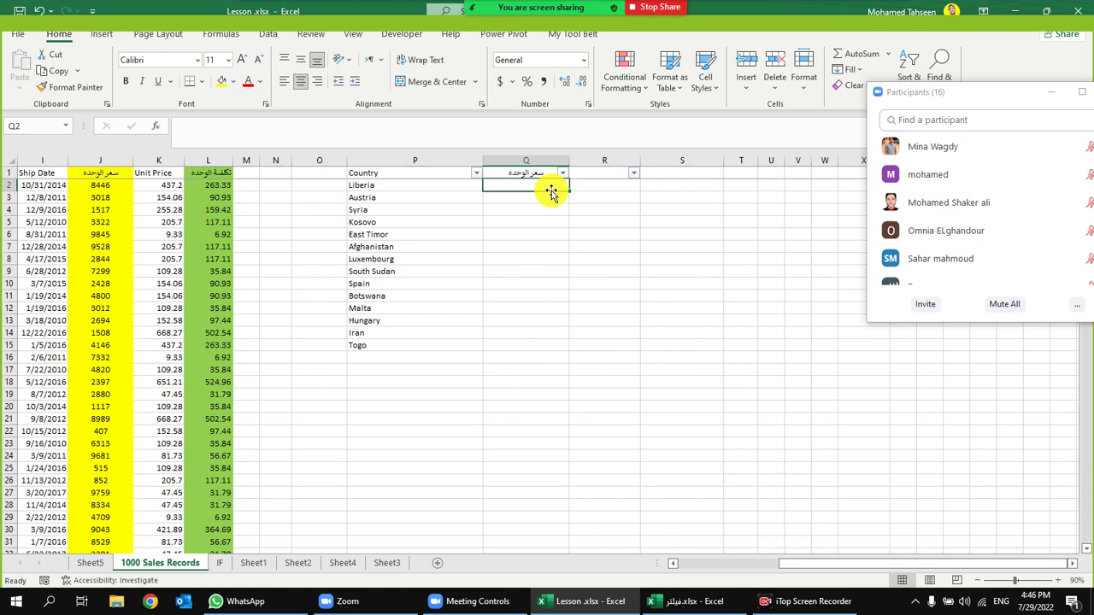
scroll(965, 197, "up", 5)
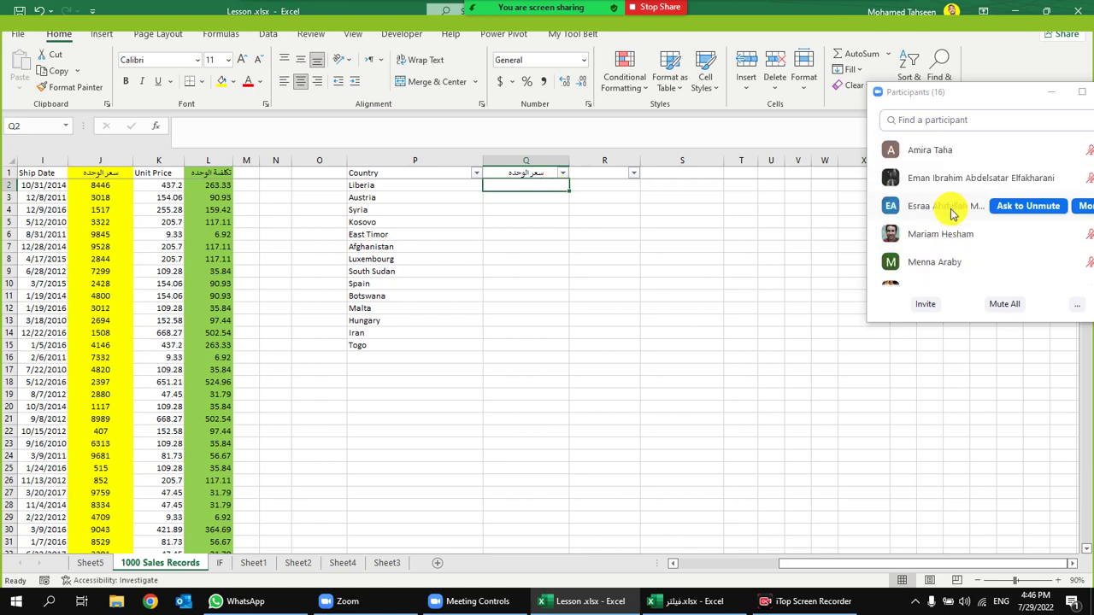
left_click_drag(940, 90, 913, 93)
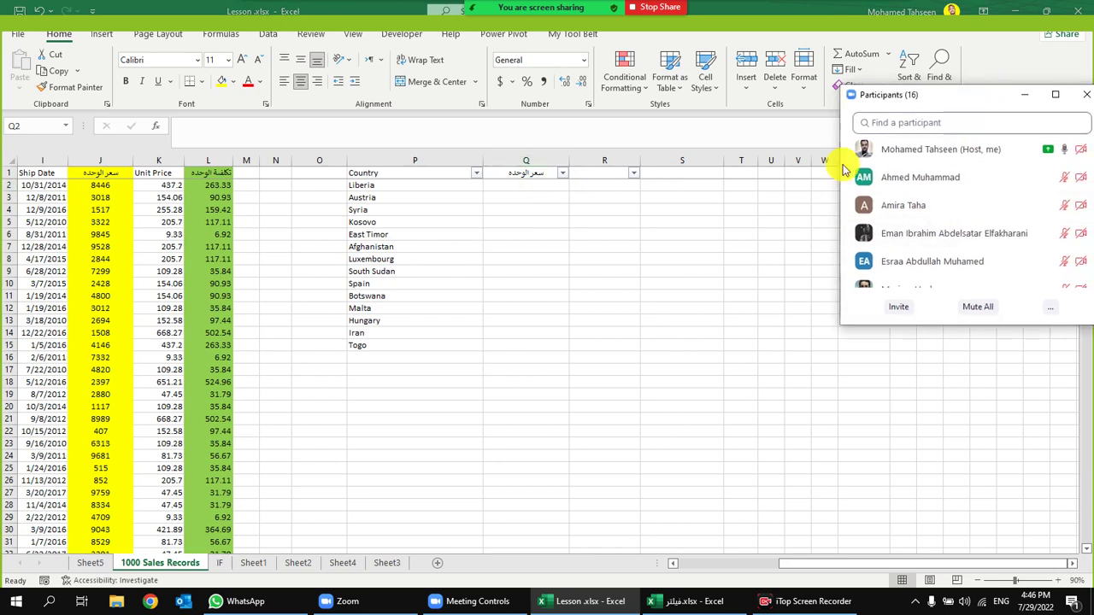
left_click(552, 200)
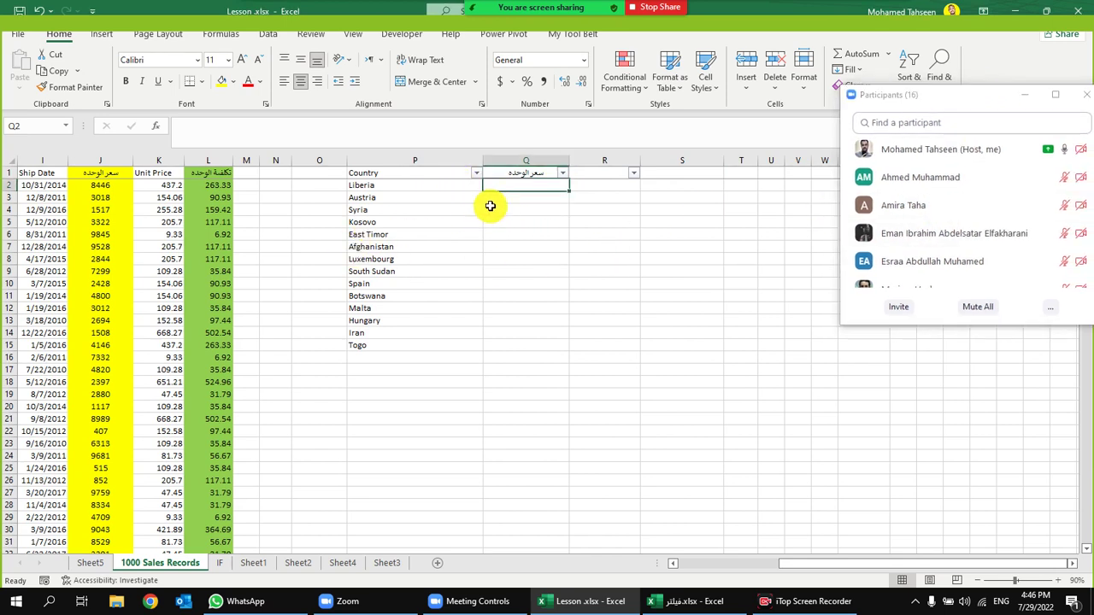
left_click_drag(395, 185, 381, 347)
left_click_drag(547, 185, 541, 343)
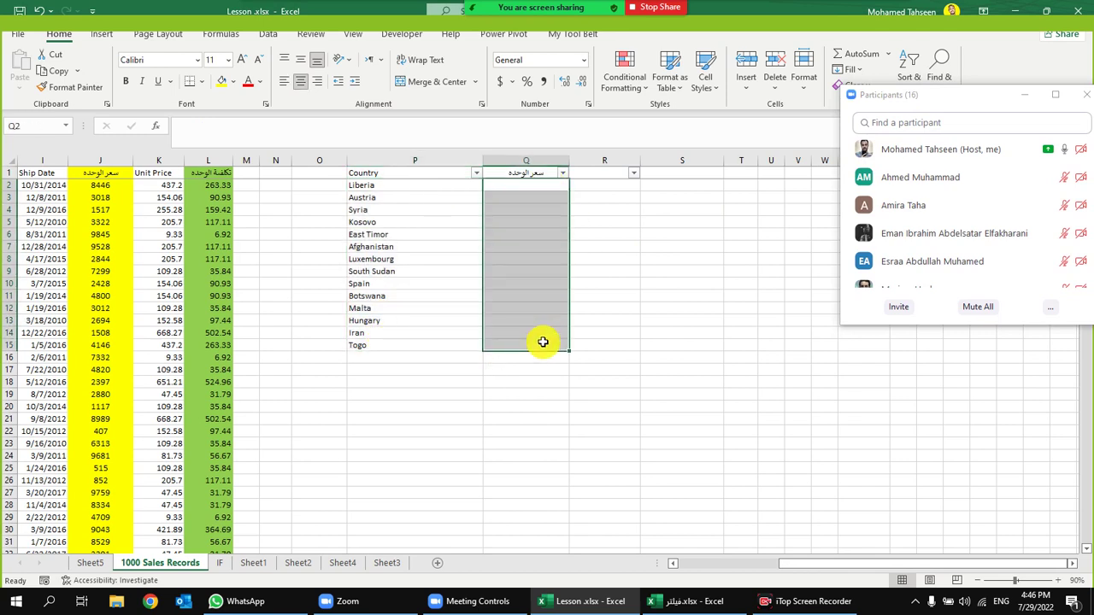
left_click(550, 187)
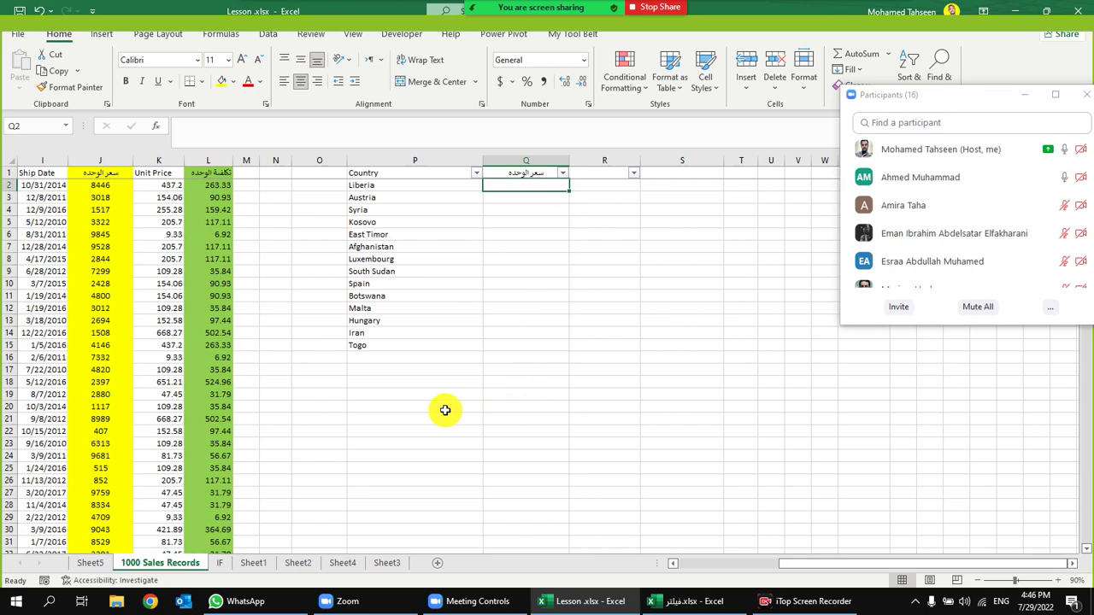
type("=")
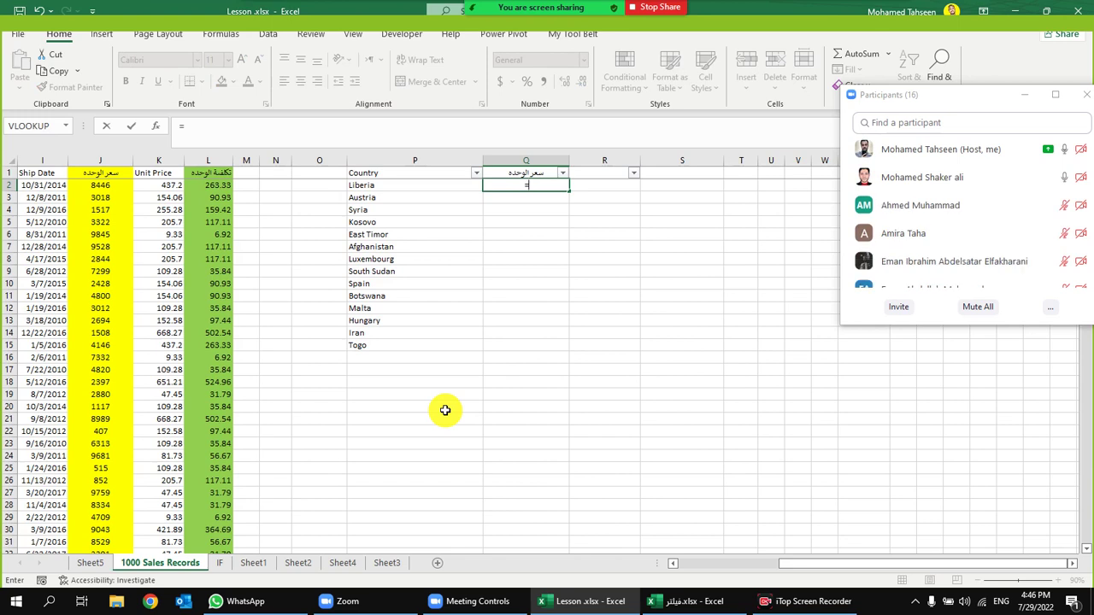
type("vlo")
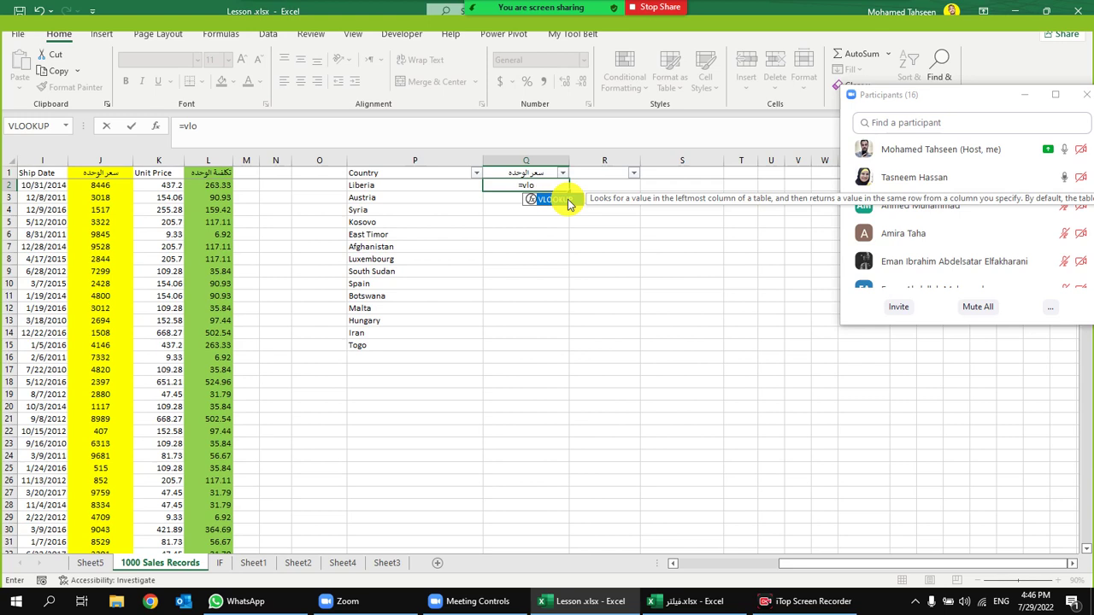
key("BackSpace")
key("BackSpace")
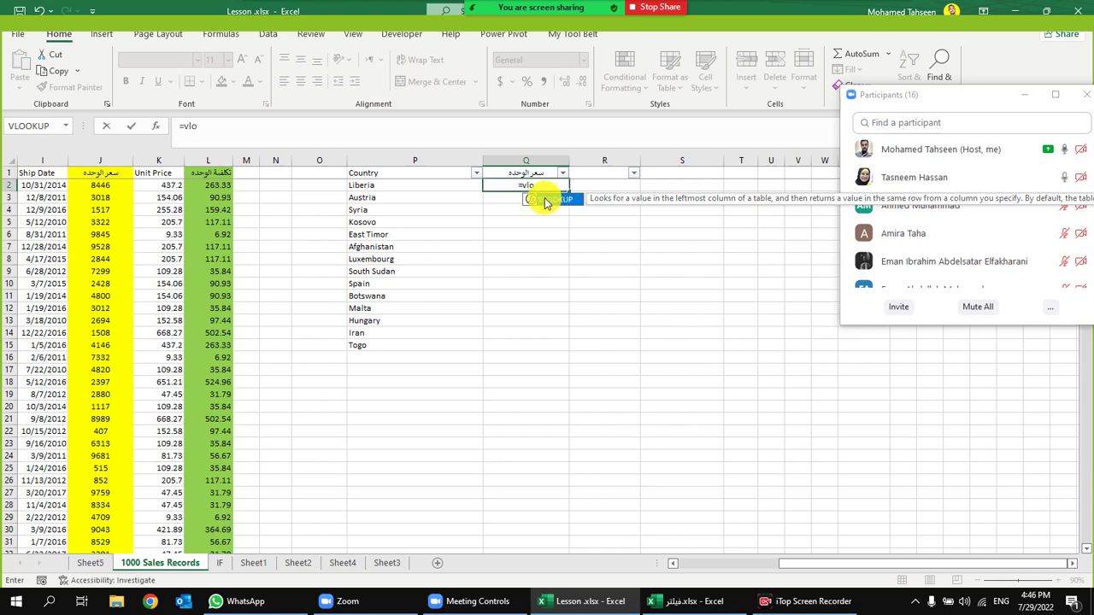
key("BackSpace")
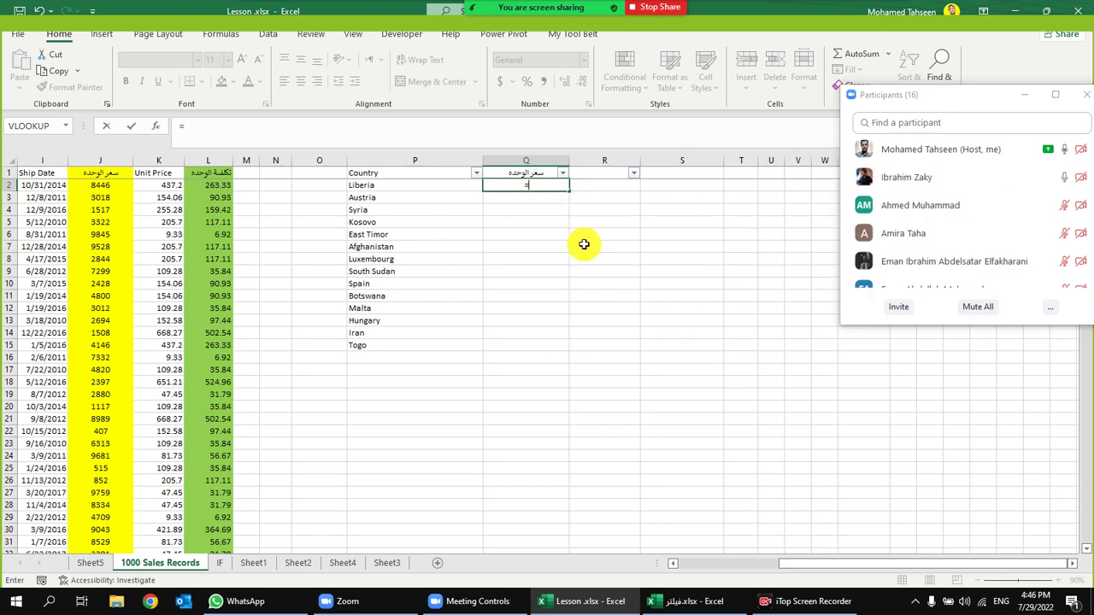
Try a VLOOKUP in Q2 with Liberia's cell P2 as the lookup value, and mute the unmuted attendee
type("v")
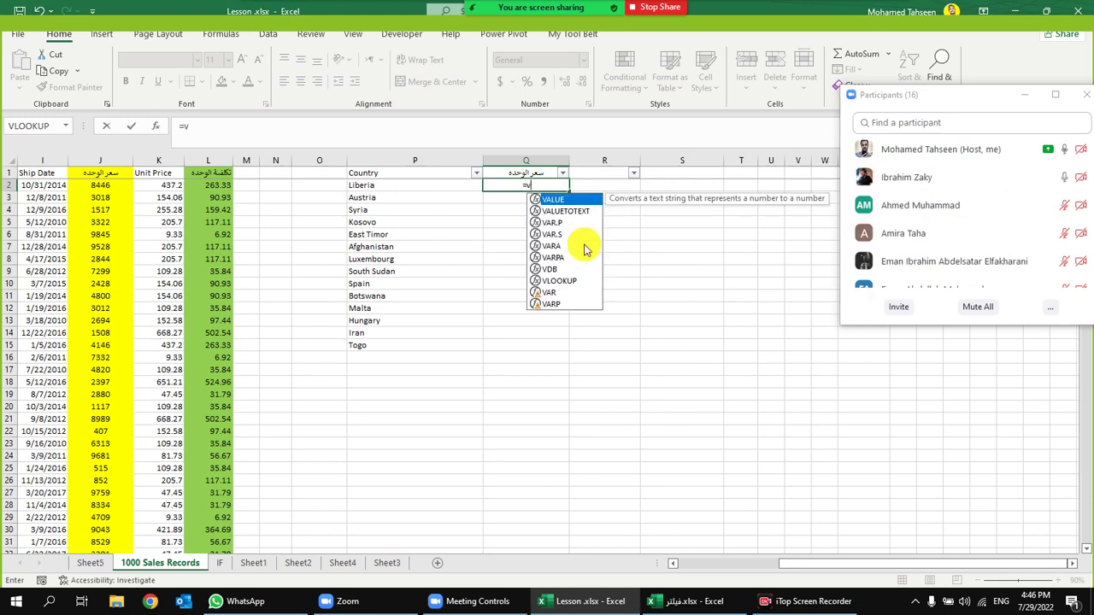
type("loo")
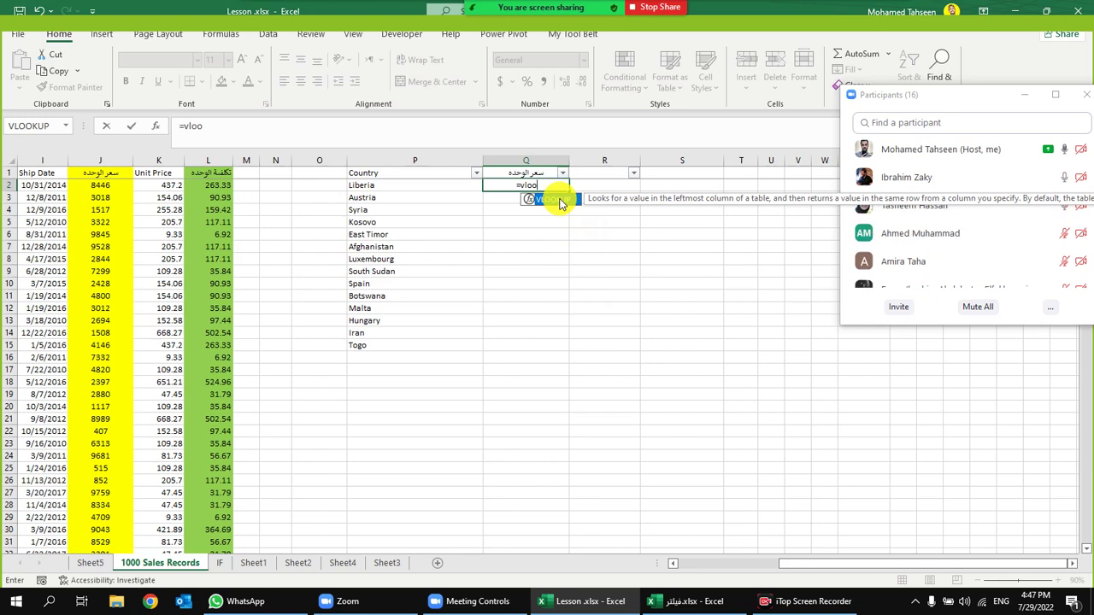
double_click(557, 201)
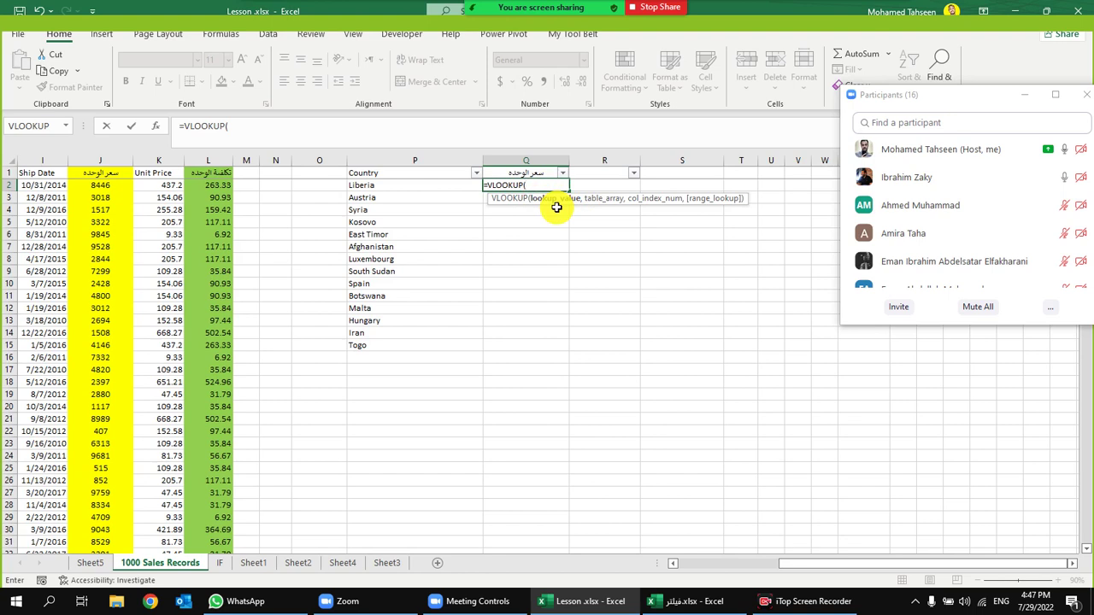
left_click(422, 187)
mouse_move(1072, 177)
left_click(1032, 178)
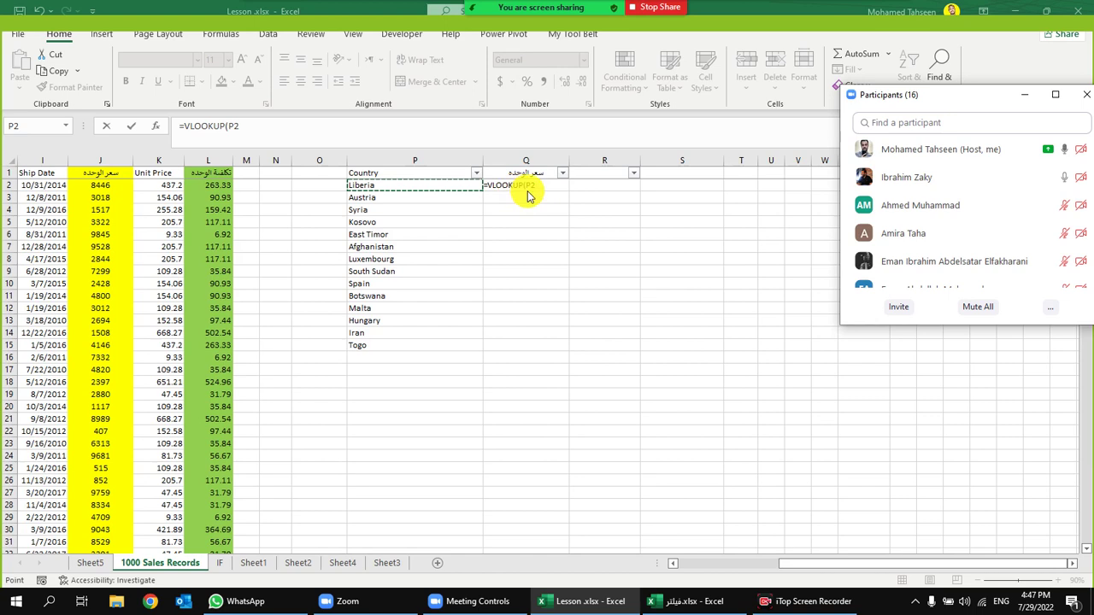
left_click(546, 192)
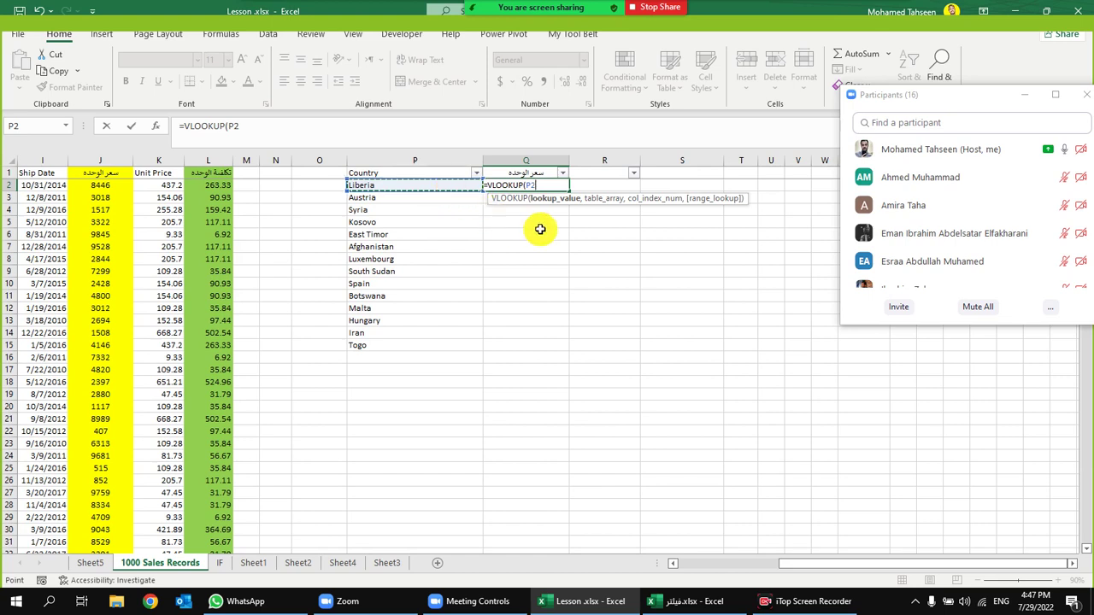
type(",")
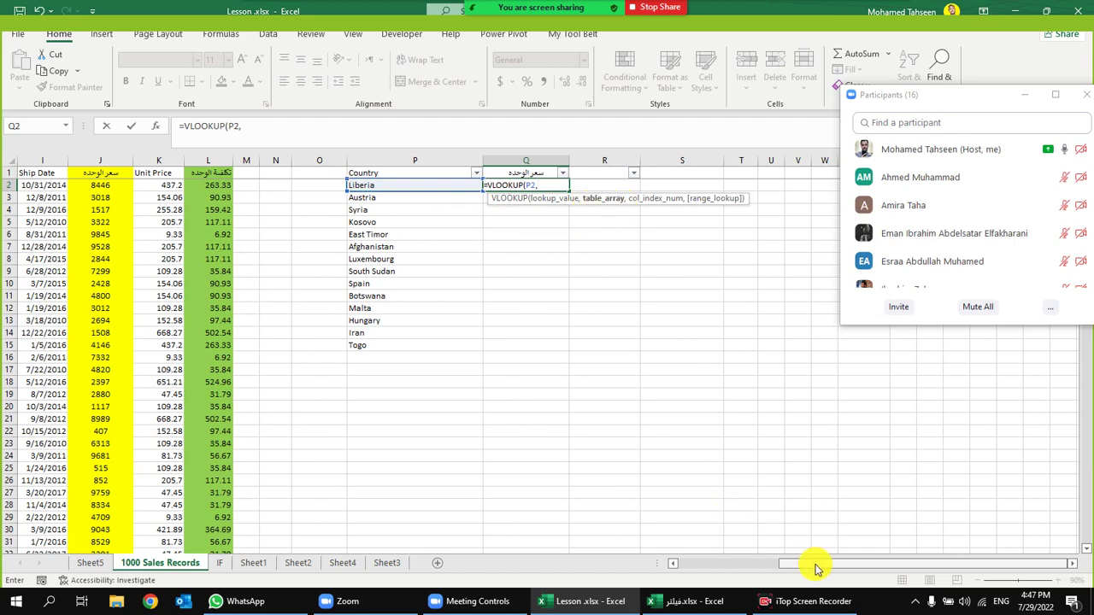
Try columns B:J as the table array of the VLOOKUP, and cancel the formula in Q2
left_click_drag(820, 566, 701, 569)
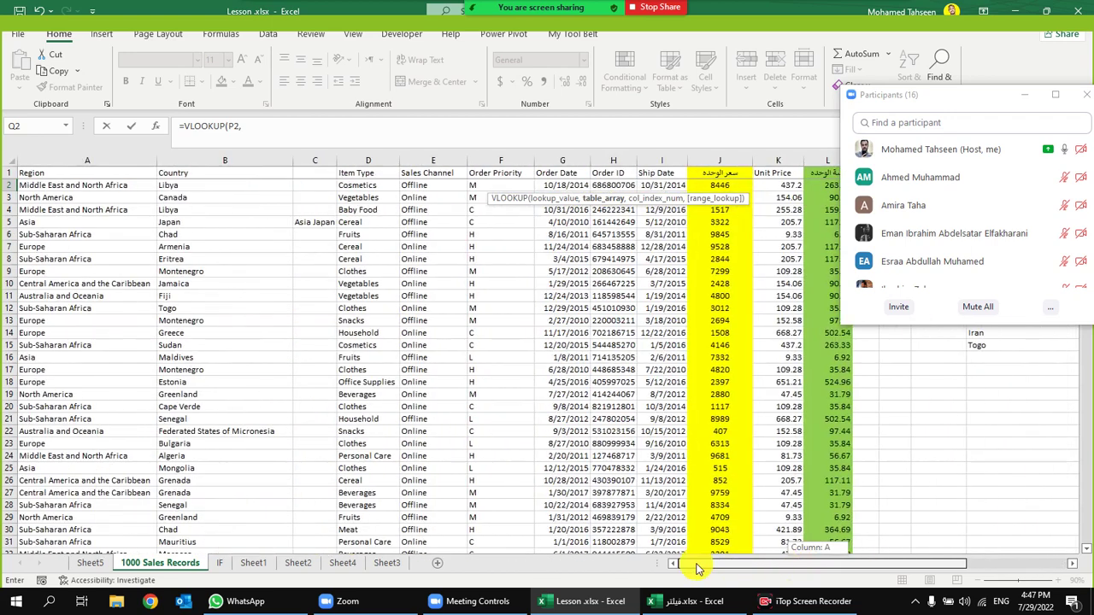
left_click(177, 157)
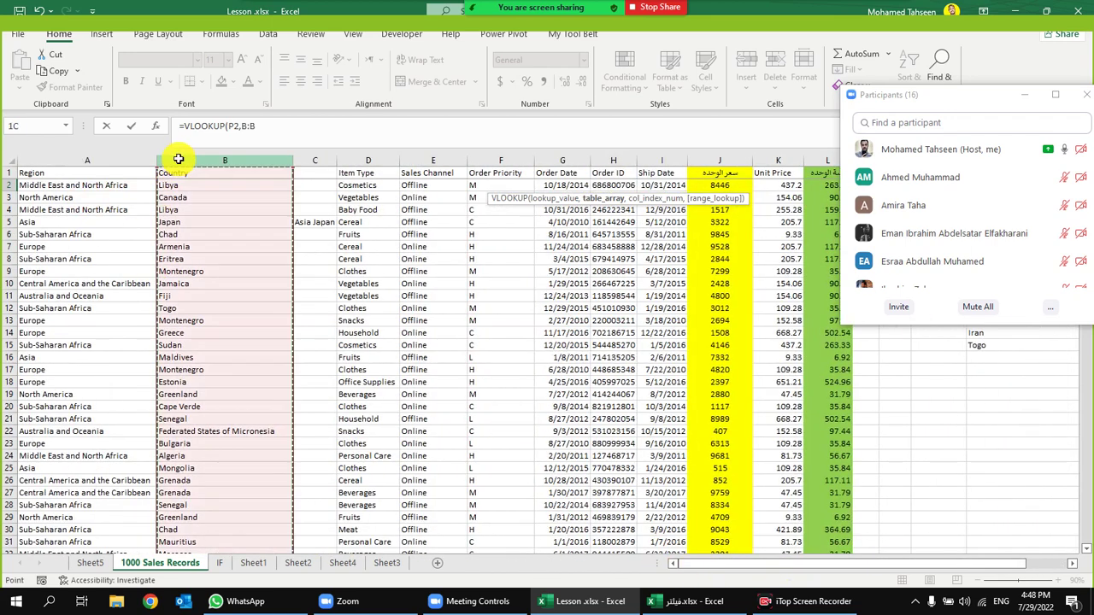
left_click_drag(199, 159, 730, 175)
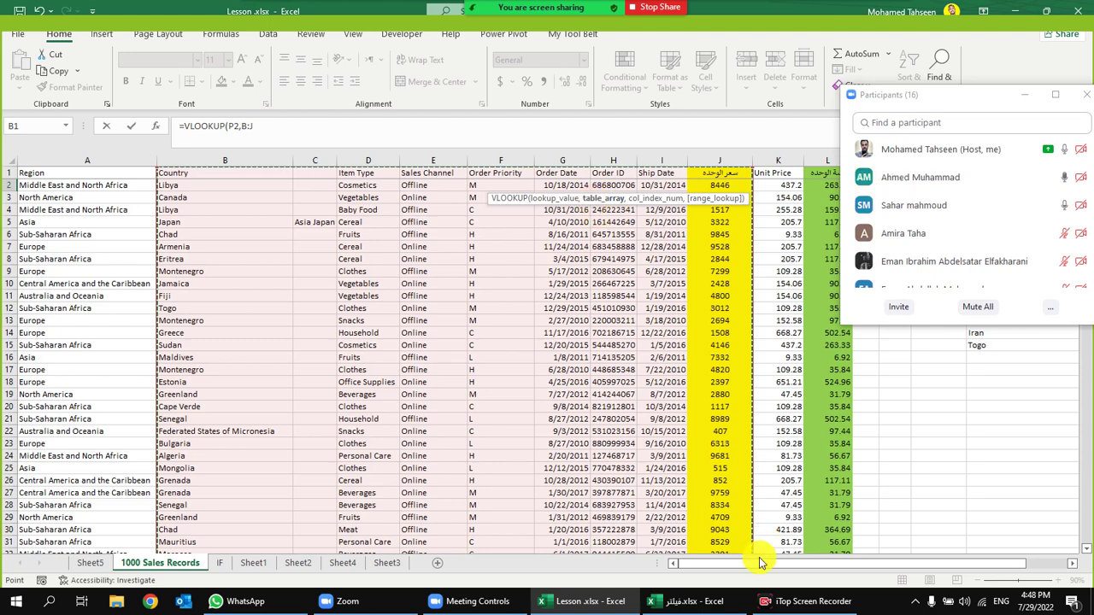
left_click_drag(769, 566, 880, 567)
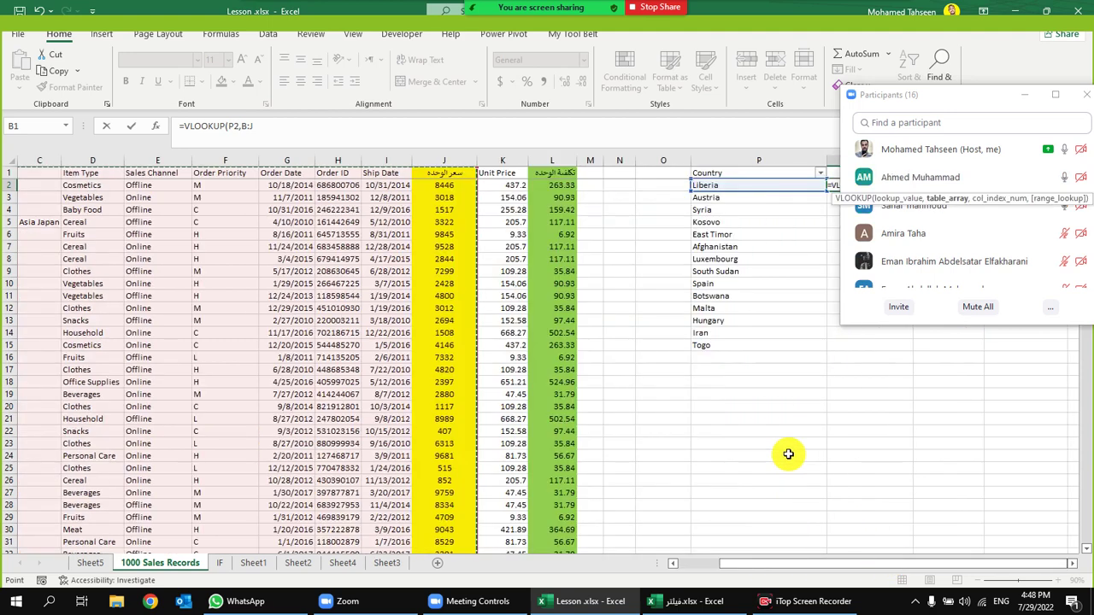
key("Escape")
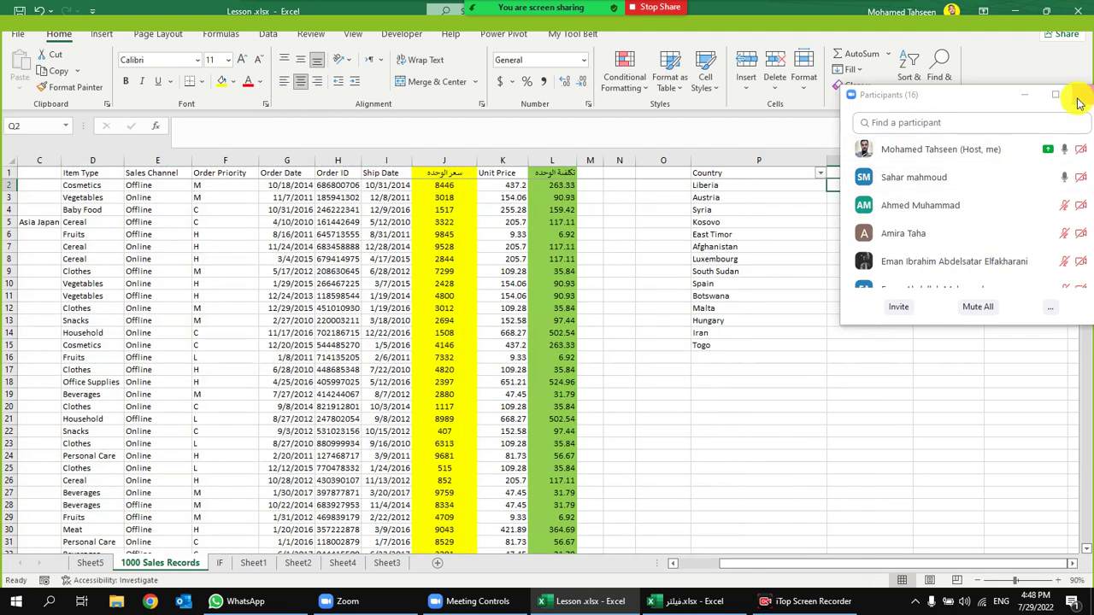
Move the participants window clear of column Q, and start a VLOOKUP in Q2 with P2 as the lookup value
left_click_drag(996, 98, 1058, 333)
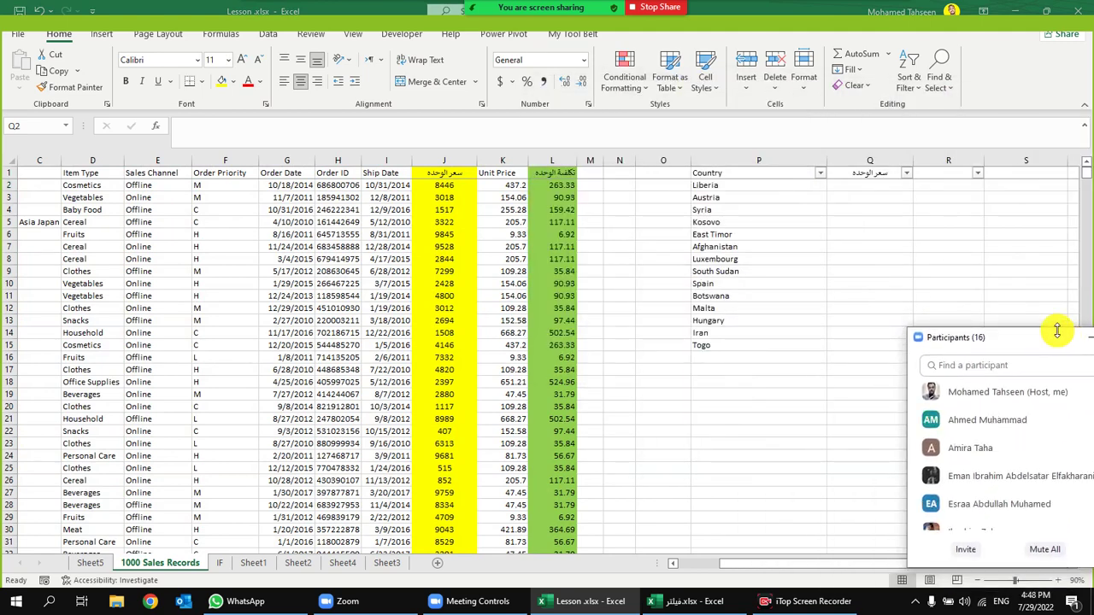
left_click(855, 184)
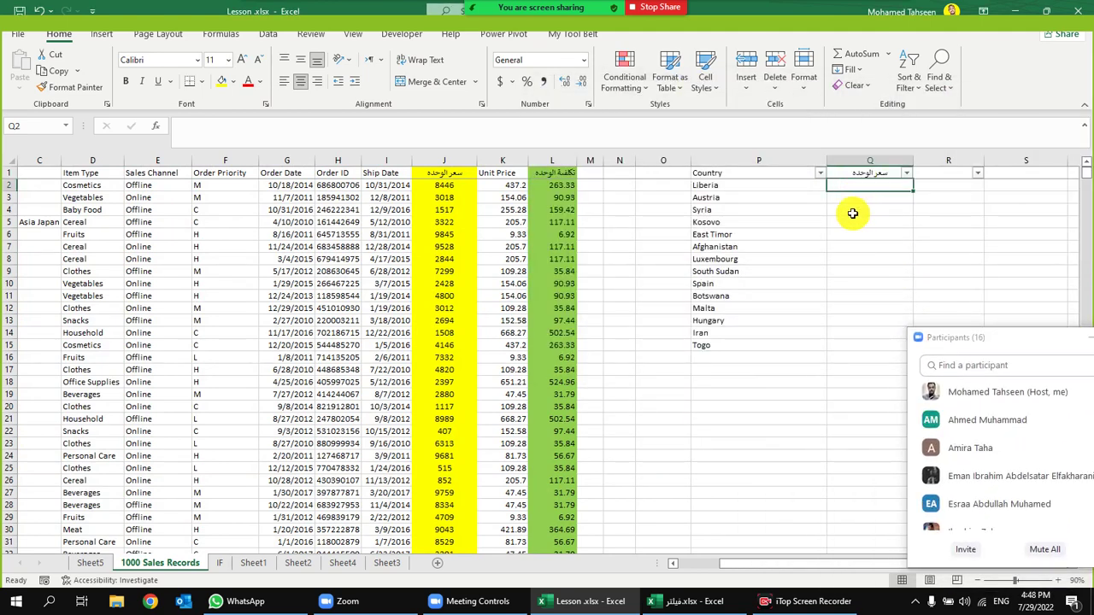
type("=")
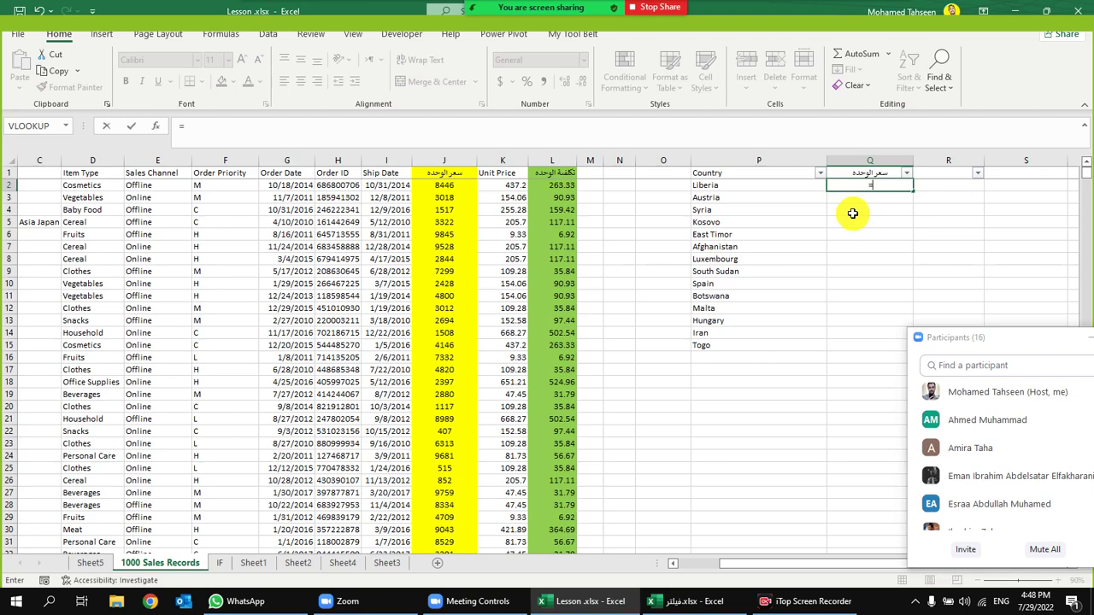
type("vlo")
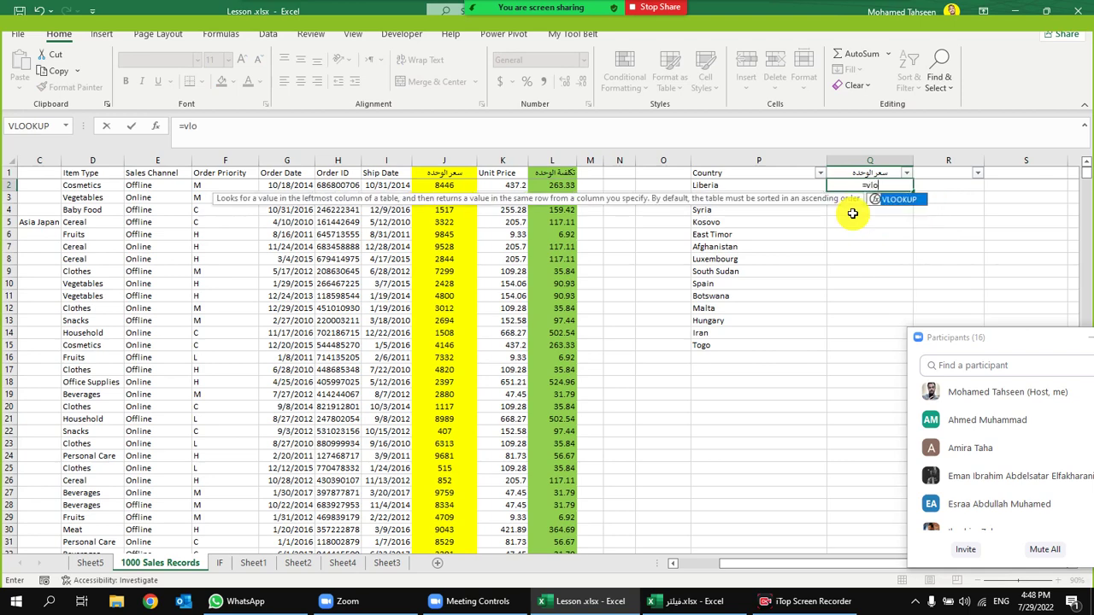
double_click(898, 200)
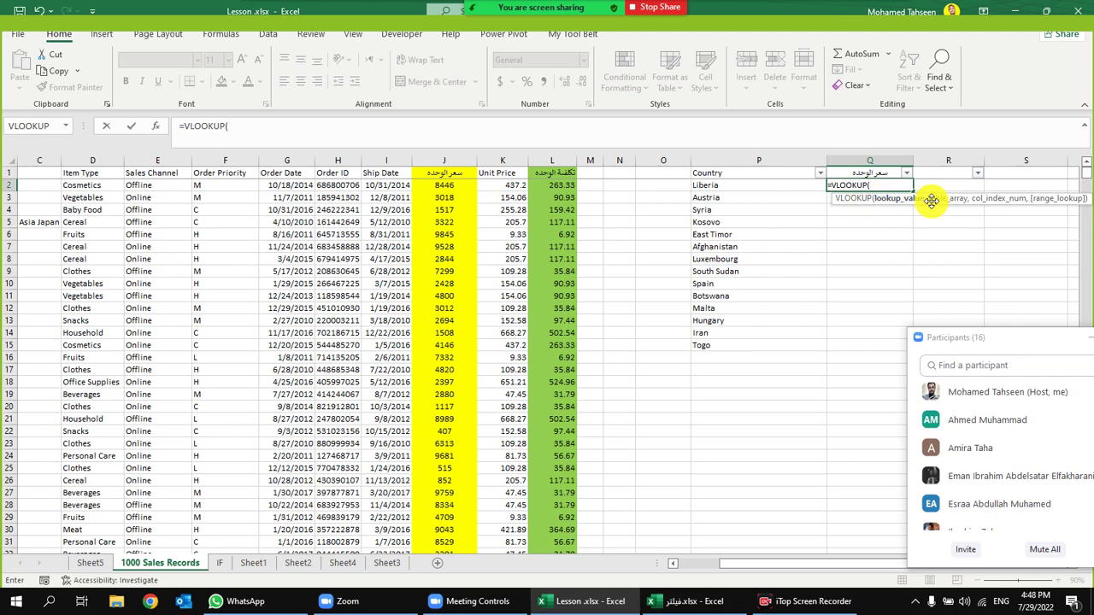
left_click(724, 188)
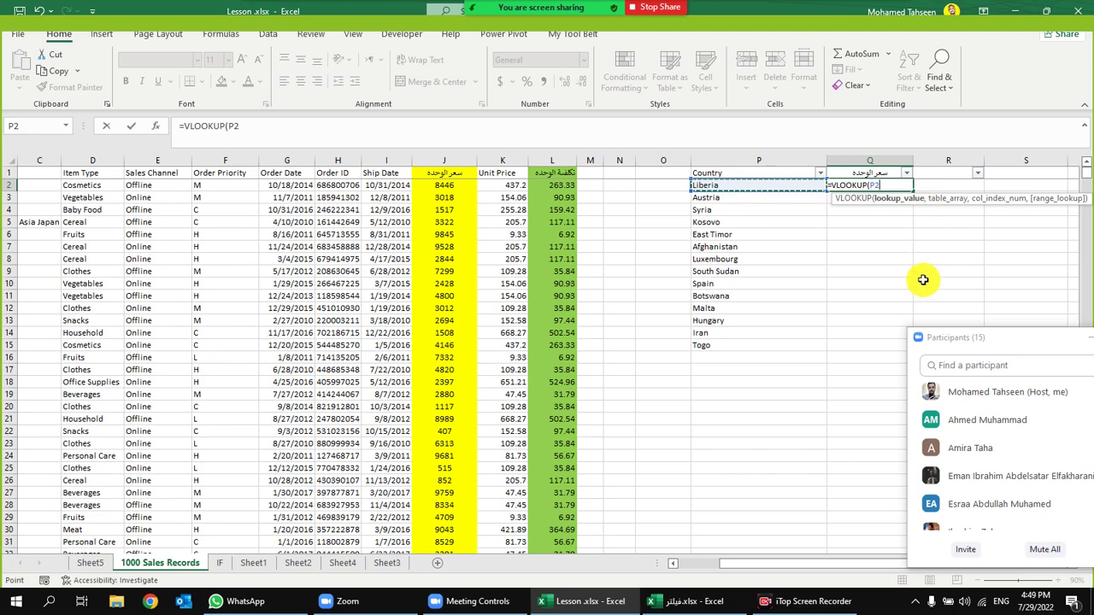
type(",")
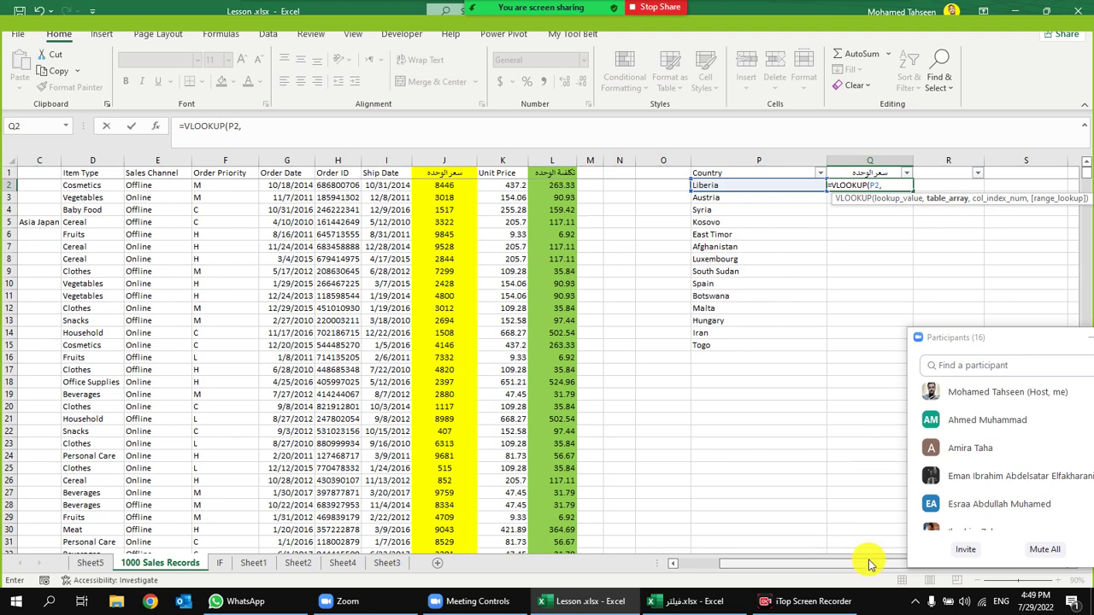
scroll(880, 568, "left", 3)
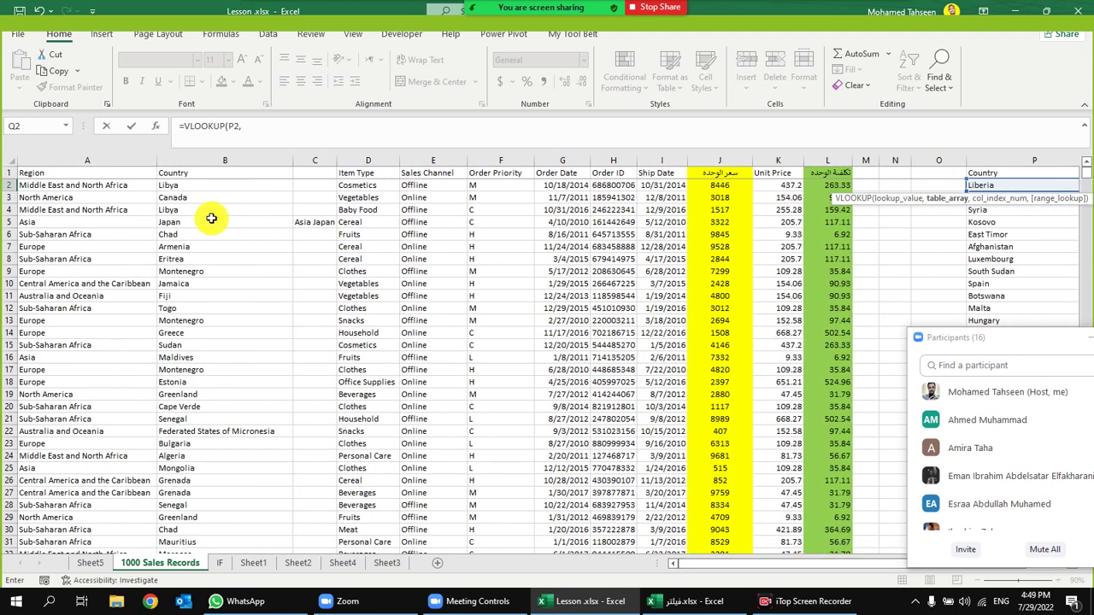
left_click_drag(206, 155, 740, 160)
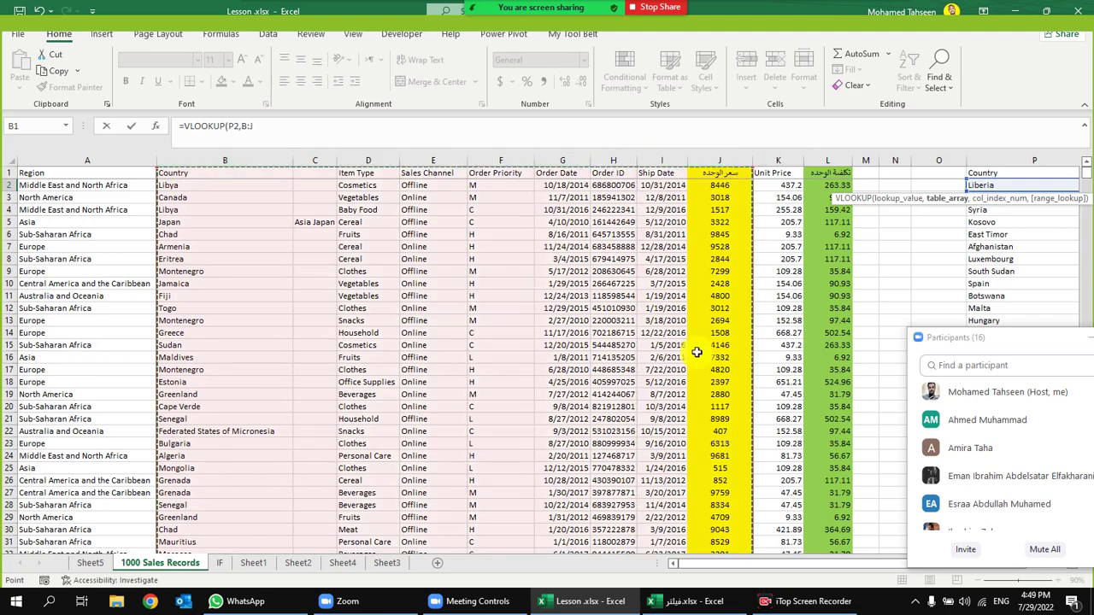
scroll(822, 573, "right", 2)
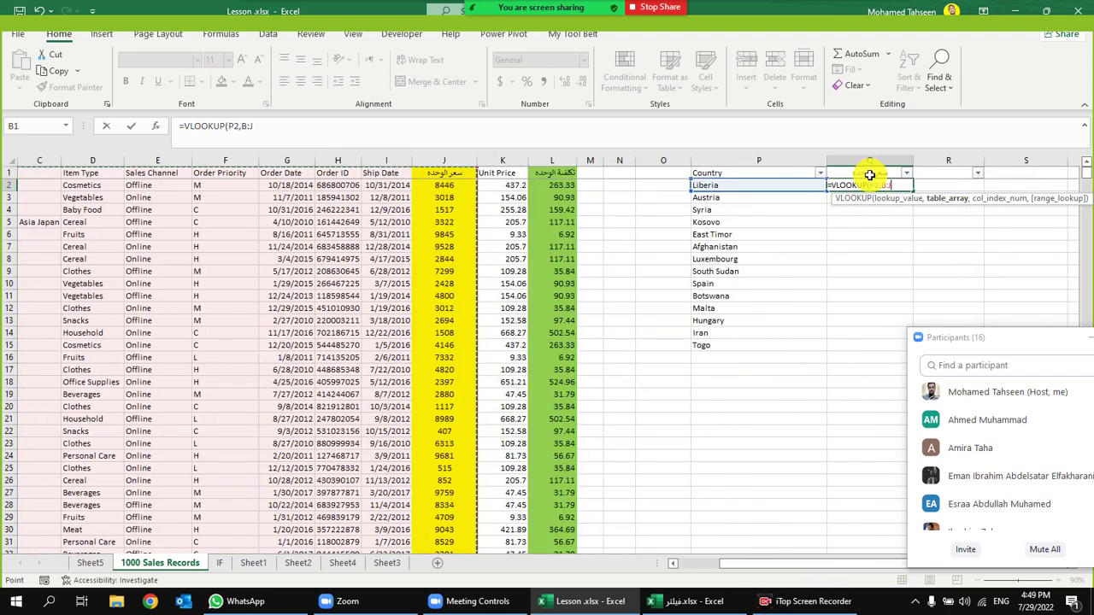
key("BackSpace")
key("BackSpace")
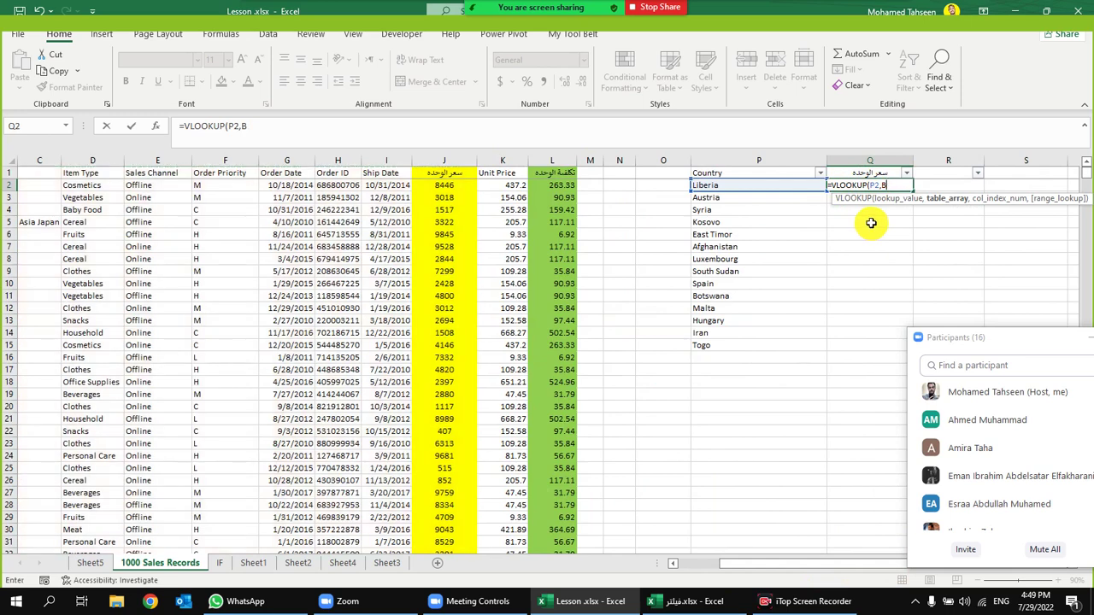
Set columns B:J as the table array of the Q2 VLOOKUP, and mute the unmuted attendee in Zoom
left_click_drag(803, 563, 752, 564)
left_click_drag(261, 162, 720, 182)
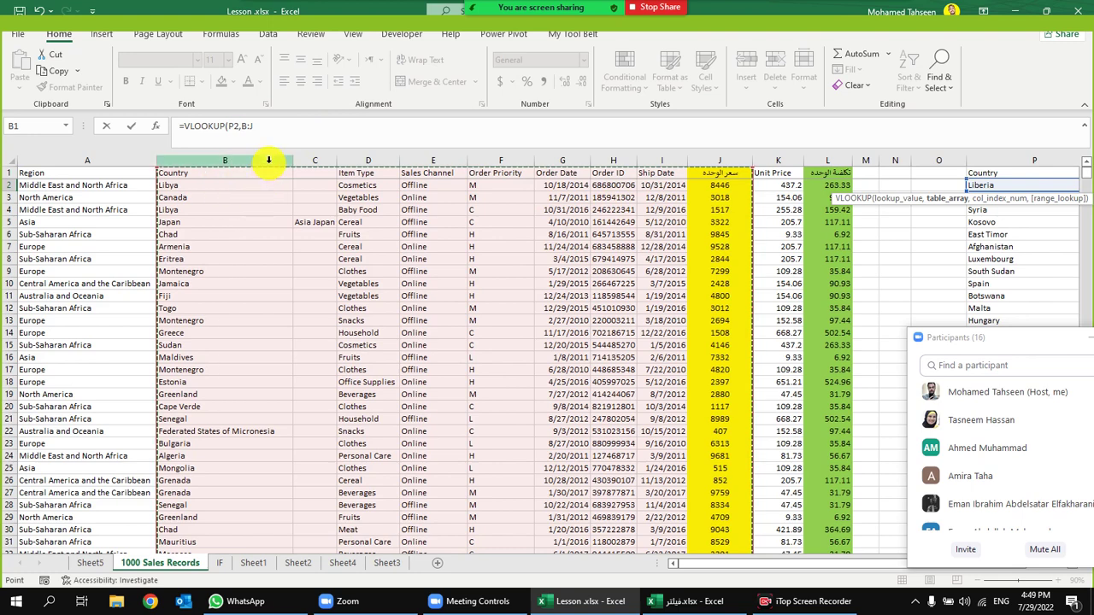
left_click_drag(269, 159, 720, 170)
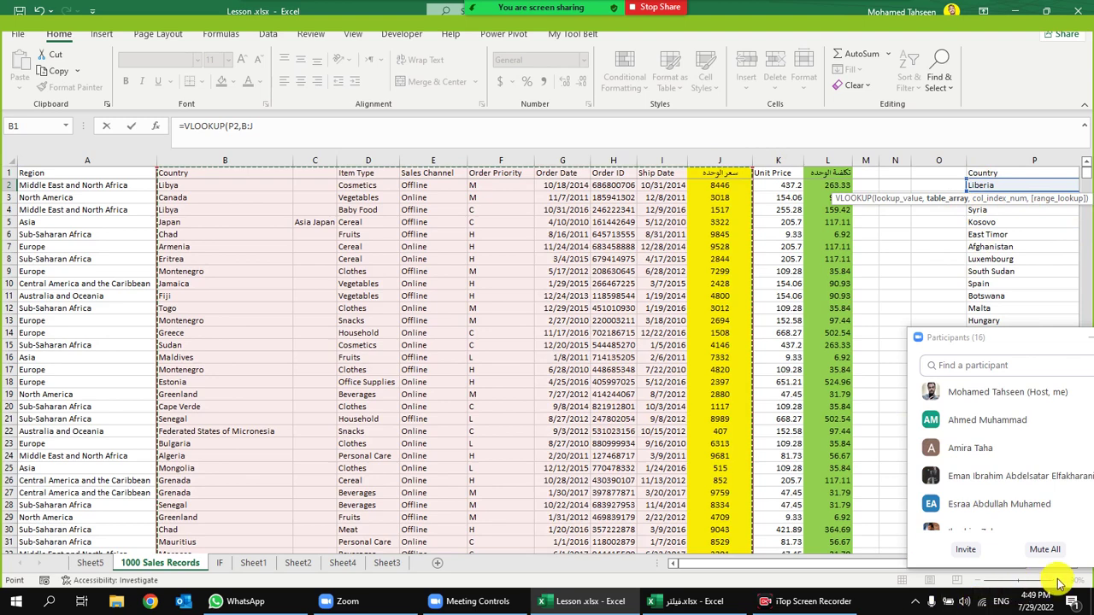
left_click(1064, 385)
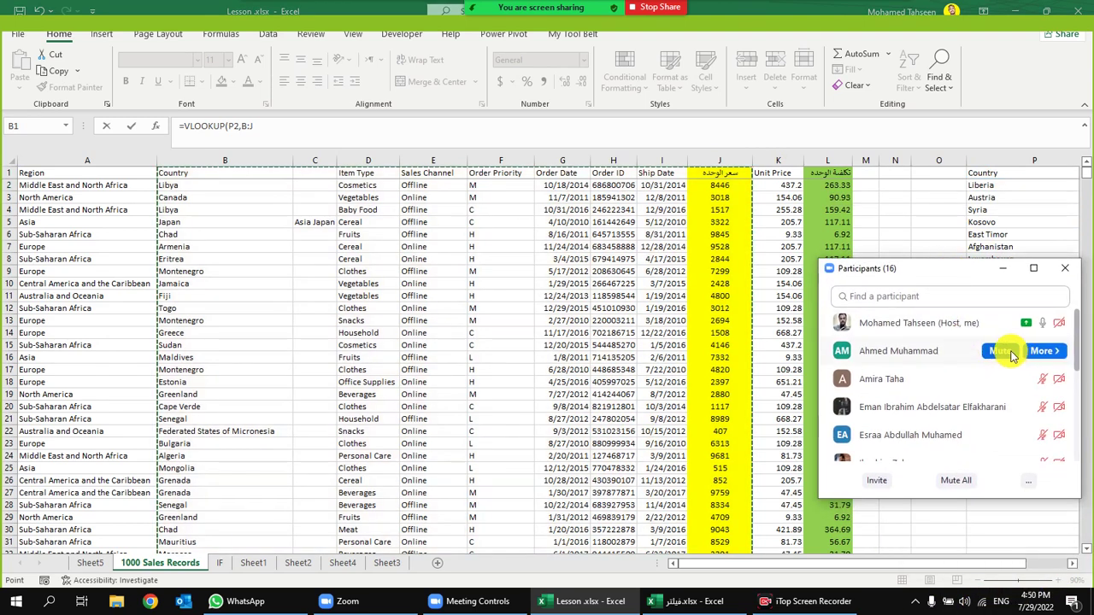
left_click(1072, 564)
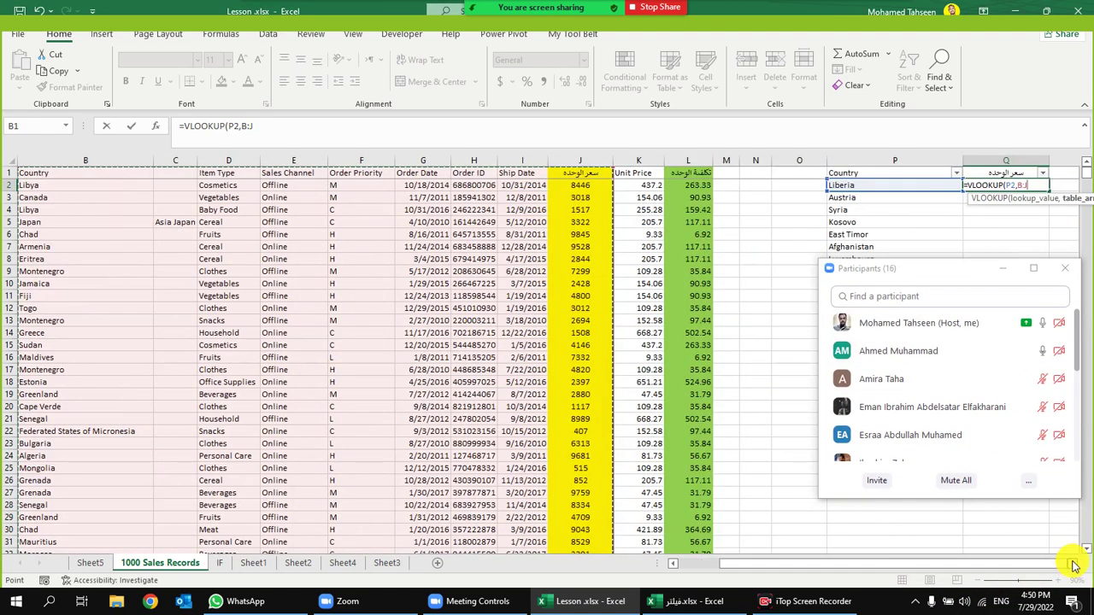
left_click(1074, 566)
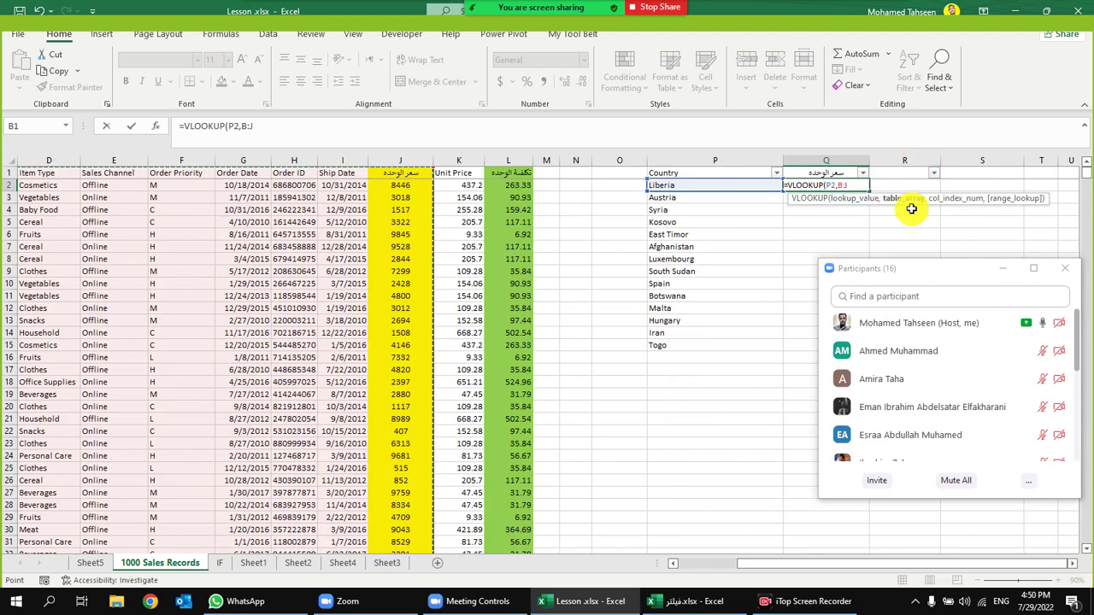
Complete the Q2 VLOOKUP with column index 9 and FALSE for an exact match
type(",")
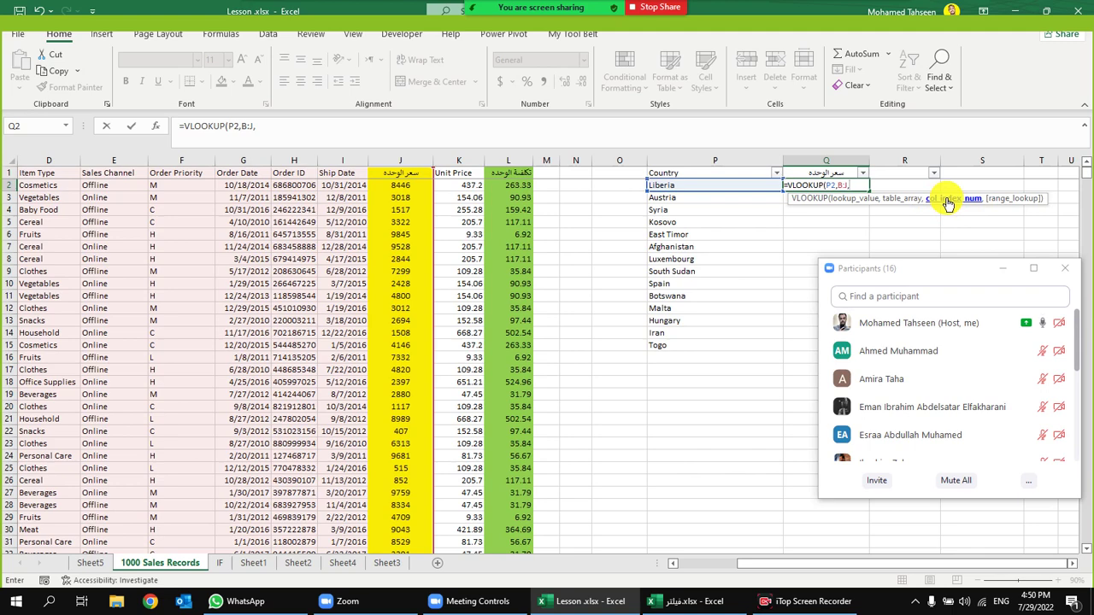
scroll(904, 566, "left", 3)
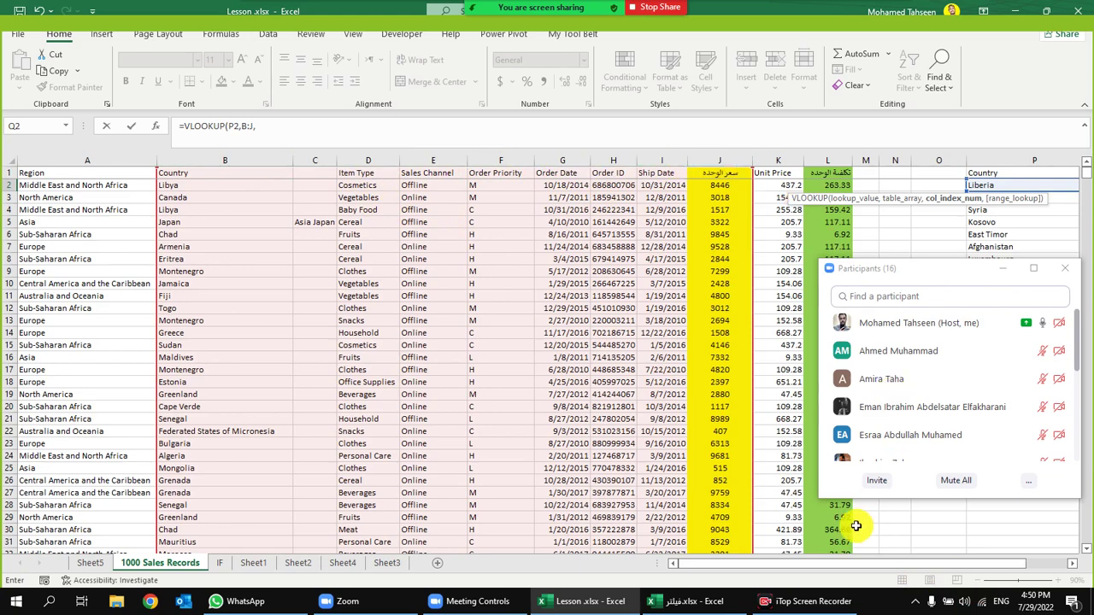
left_click_drag(872, 565, 929, 566)
type("9")
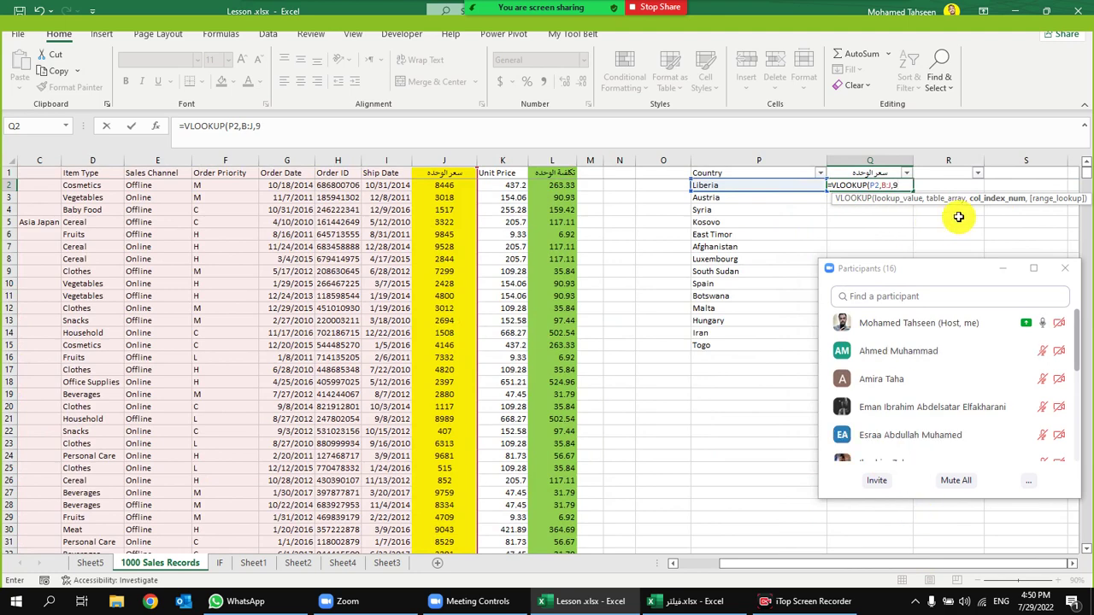
type(",")
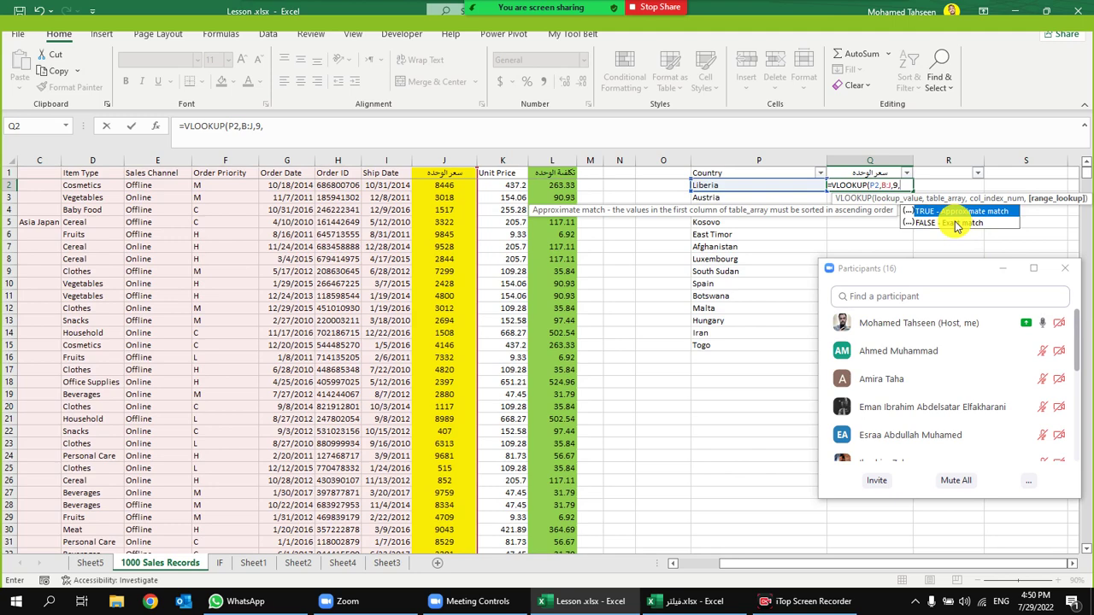
double_click(955, 223)
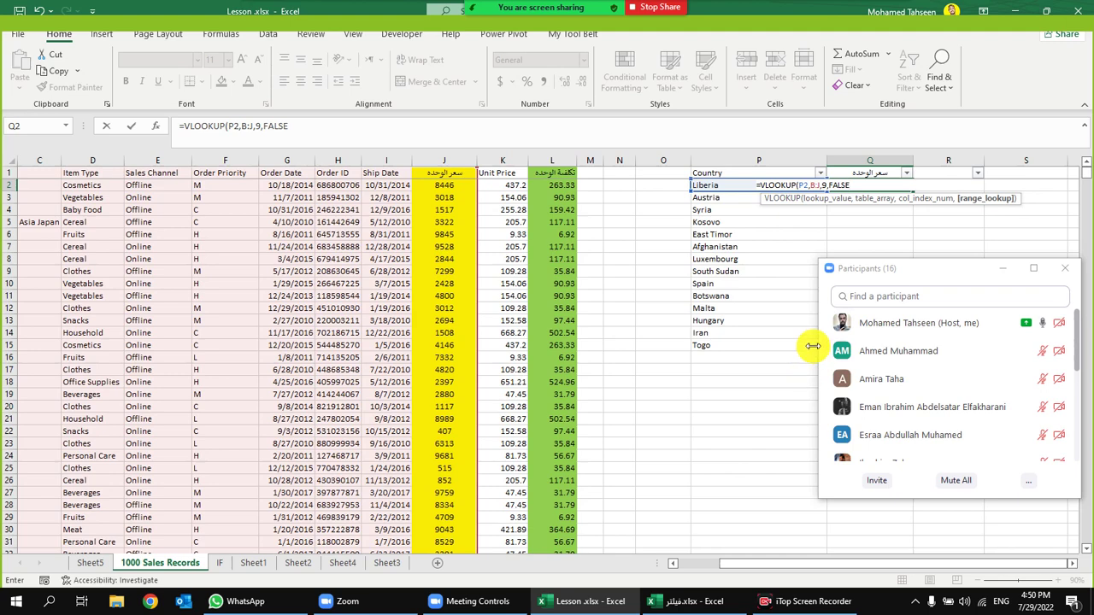
type(")")
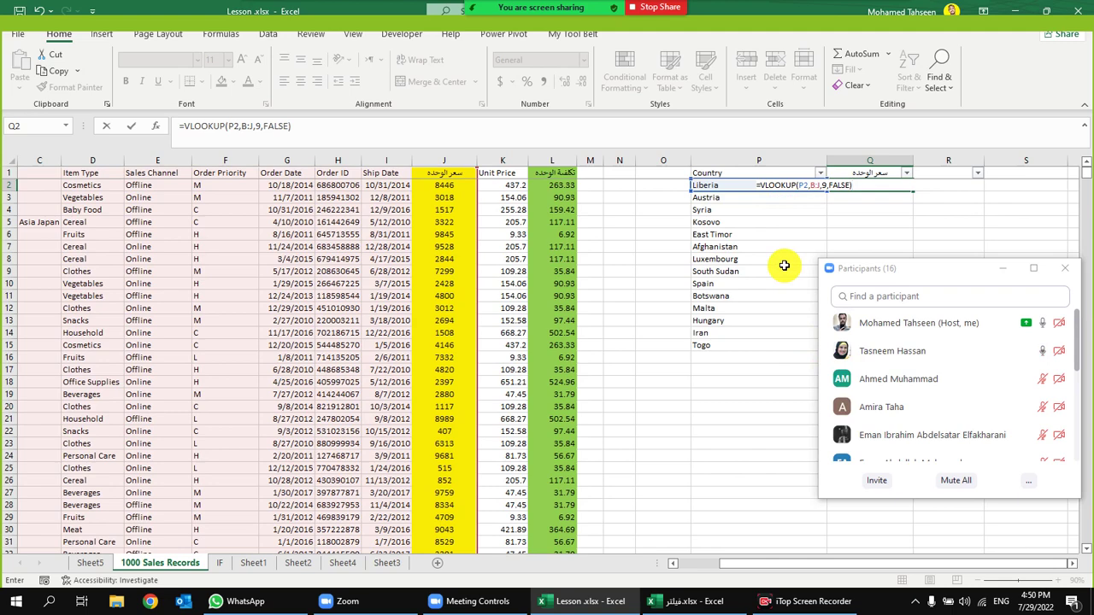
key("Return")
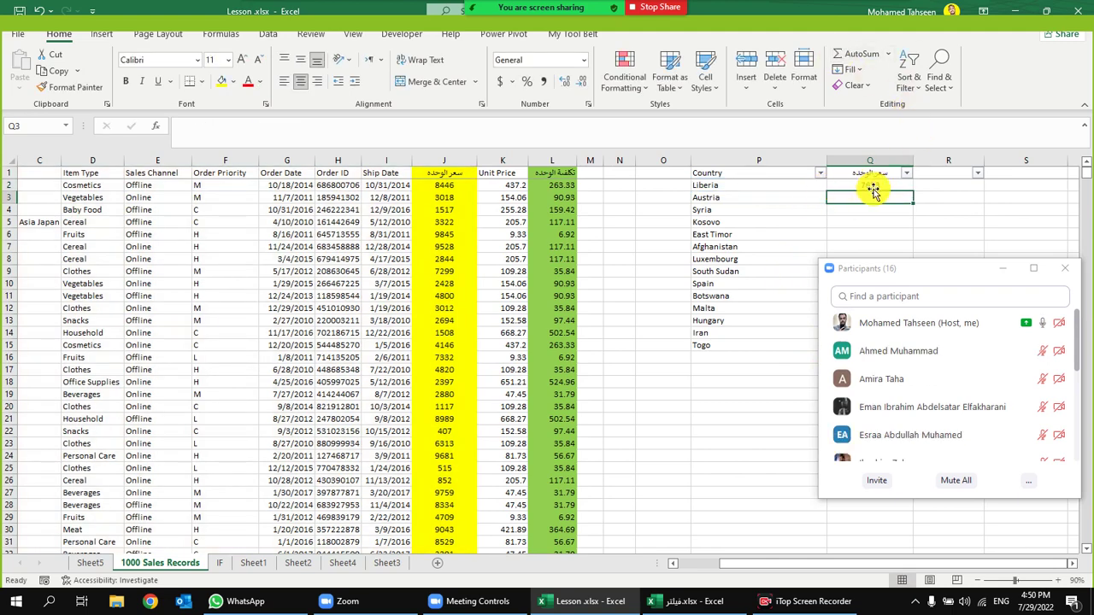
Fill the VLOOKUP formula from Q2 down to Togo's row in Q15, and close the Zoom participants window
left_click(903, 185)
left_click_drag(967, 270, 506, 202)
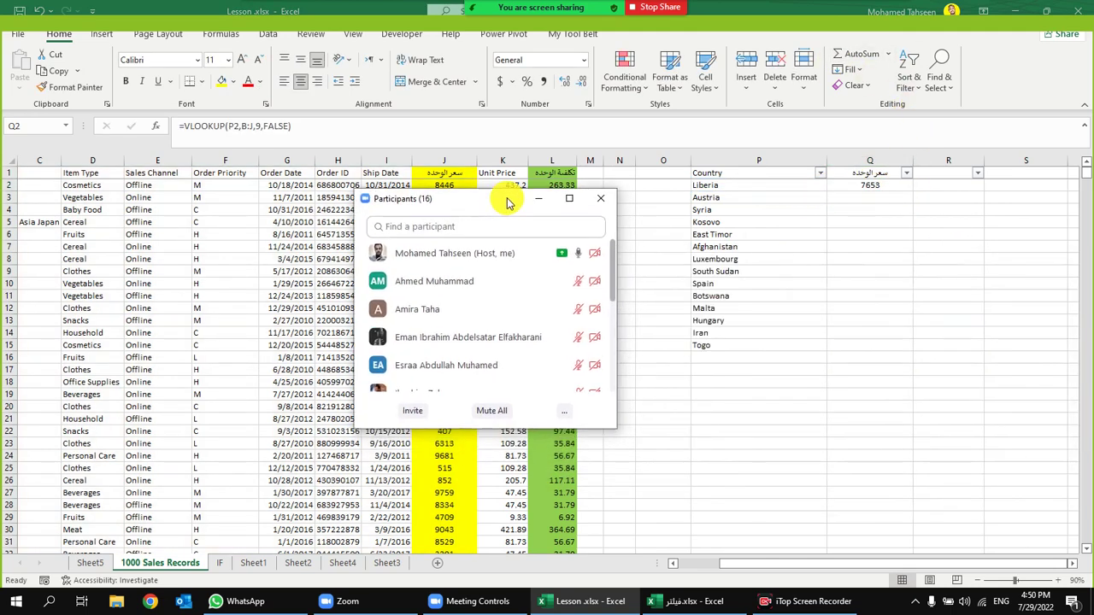
left_click(898, 185)
left_click_drag(913, 190, 893, 350)
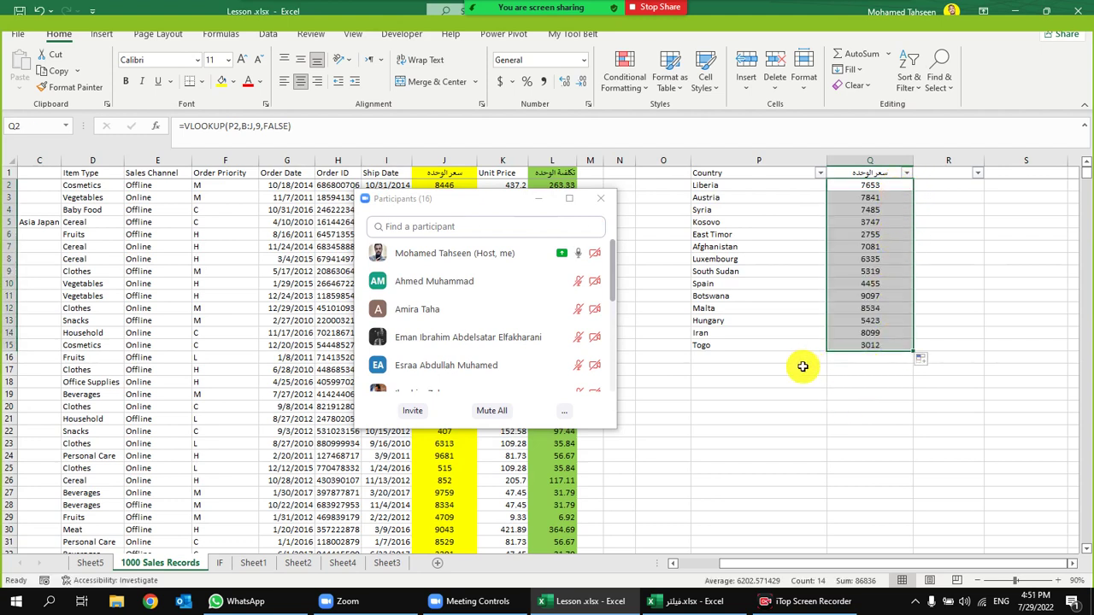
left_click(601, 199)
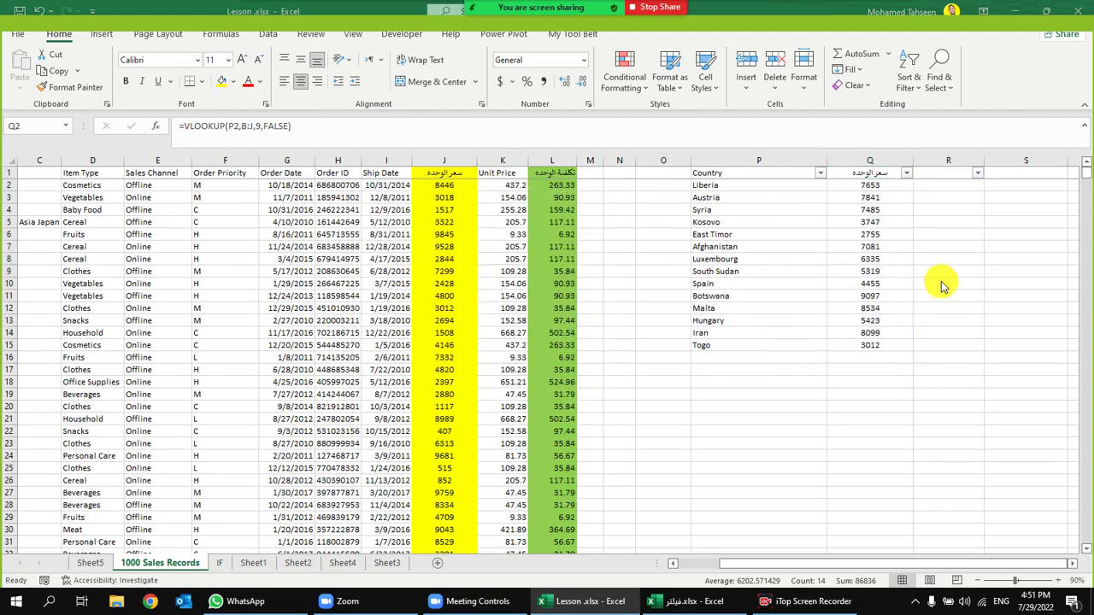
Highlight Syria's unit price in Q4 with a yellow fill
left_click(741, 206)
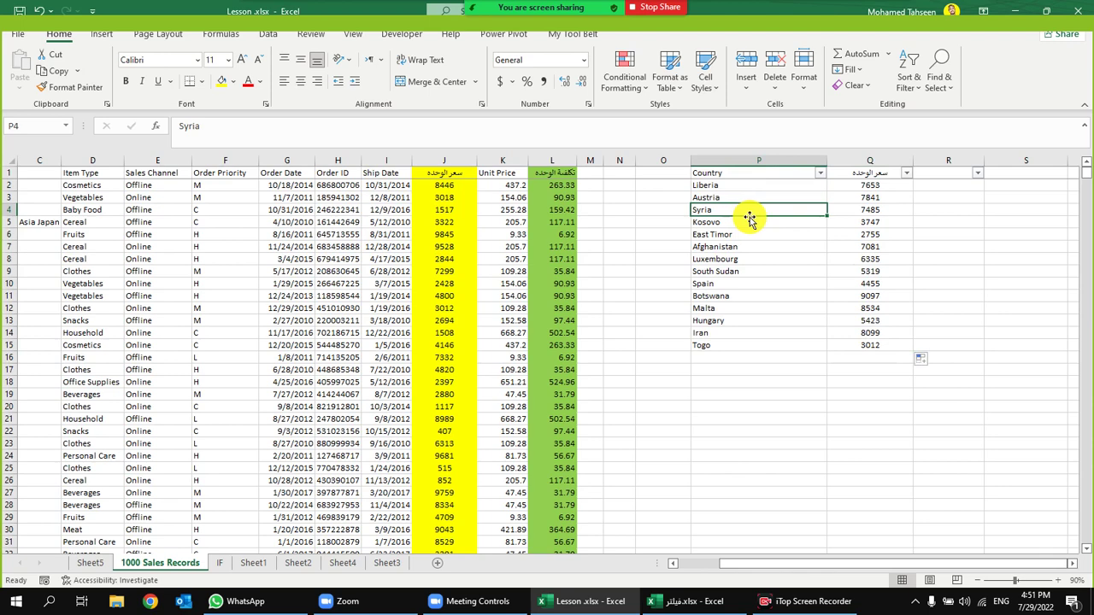
left_click(855, 209)
left_click(221, 83)
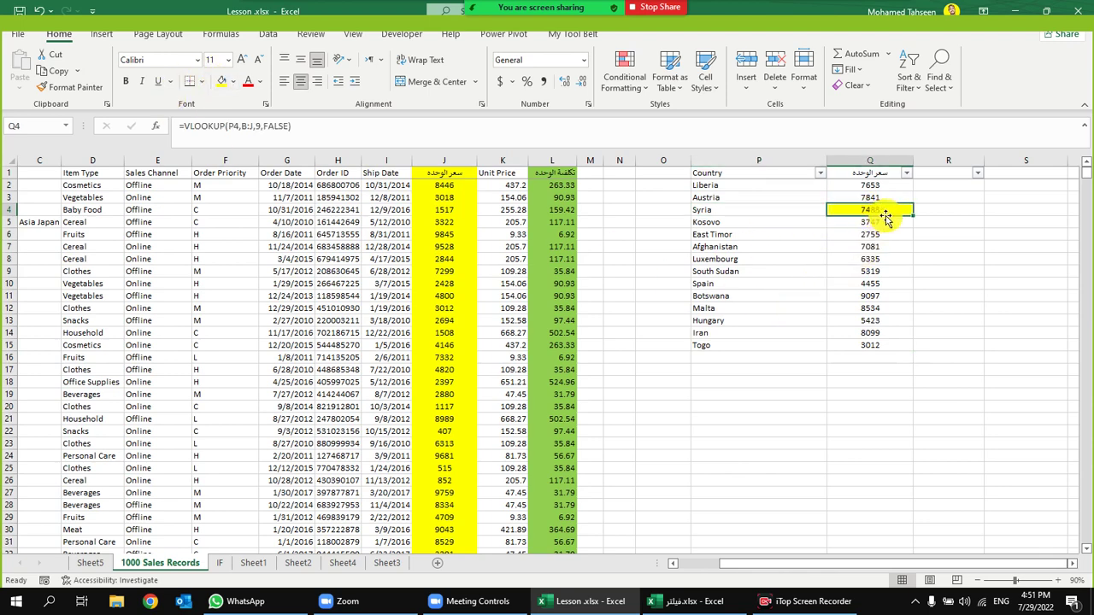
Copy Syria from P4, search for it in Country column B, and select the row of the matching record
left_click(766, 208)
right_click(765, 209)
left_click(794, 228)
left_click_drag(675, 295, 52, 267)
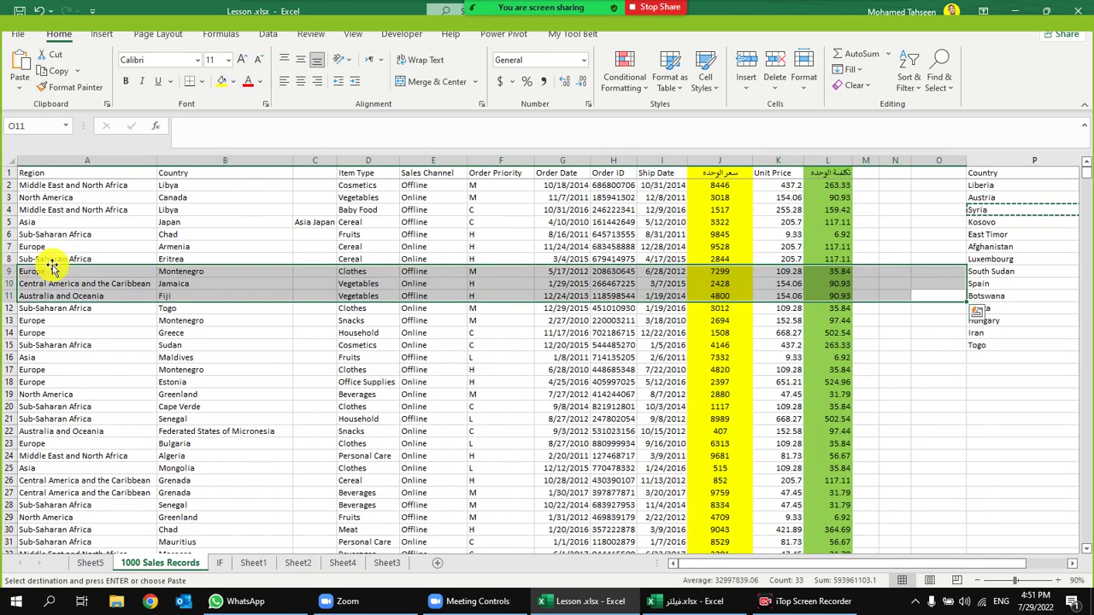
left_click(208, 171)
left_click(206, 163)
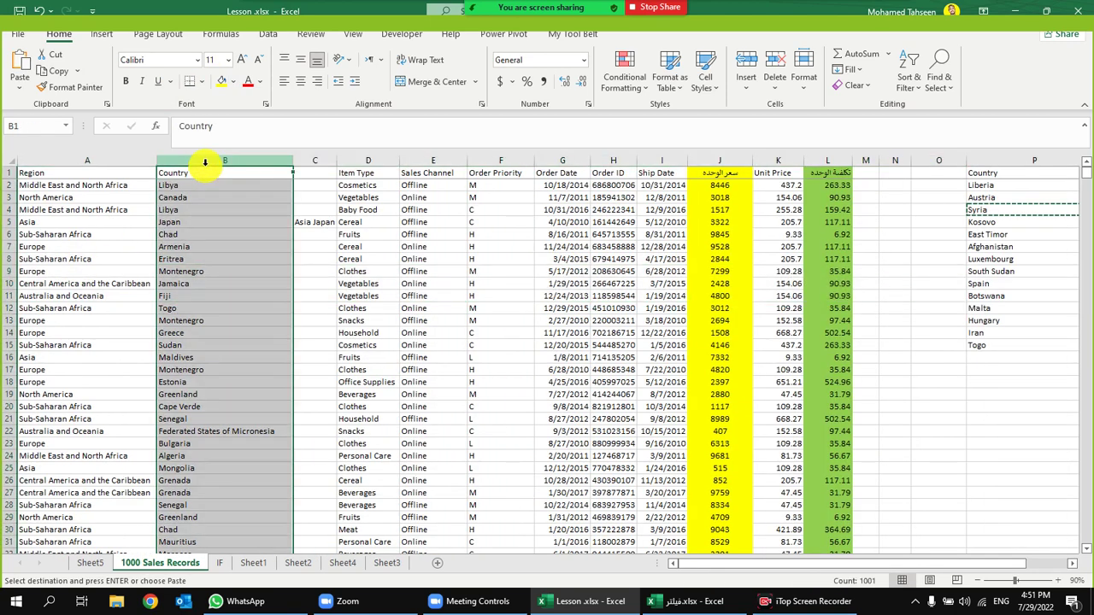
key("ctrl+f")
type("Syria")
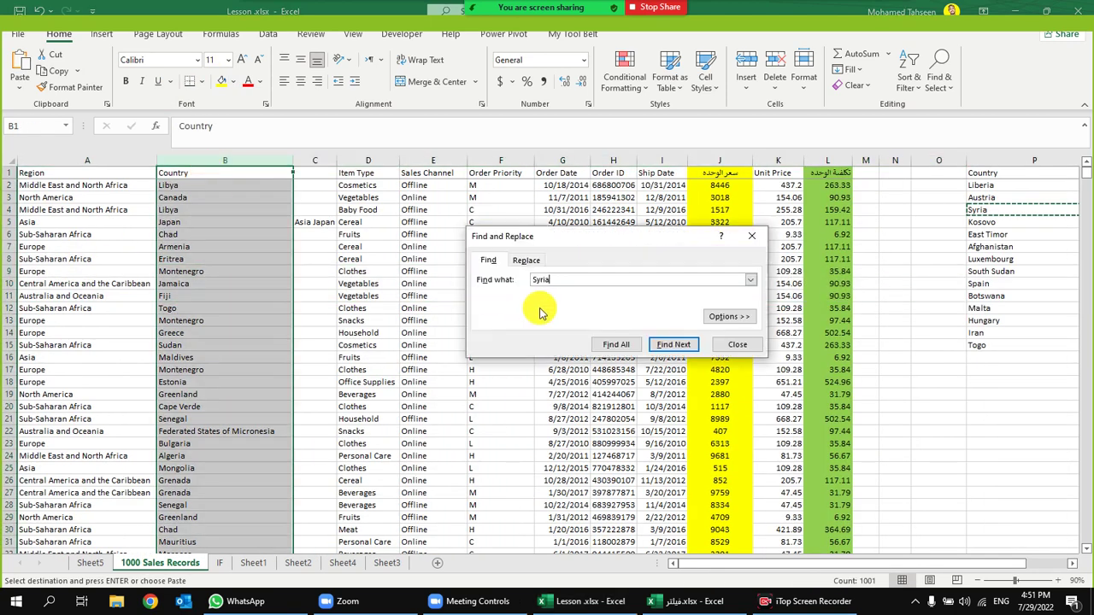
left_click(673, 344)
left_click(11, 369)
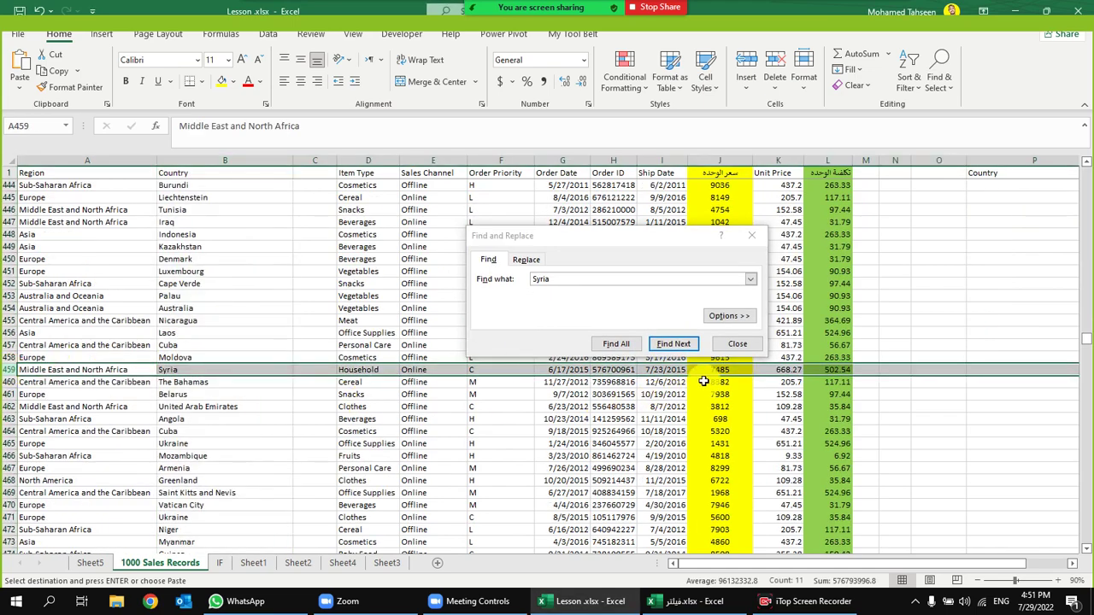
Move the Find and Replace dialog clear of the country list, and highlight Togo's unit price in Q15 yellow
left_click_drag(1086, 345, 1087, 183)
left_click_drag(972, 563, 1013, 555)
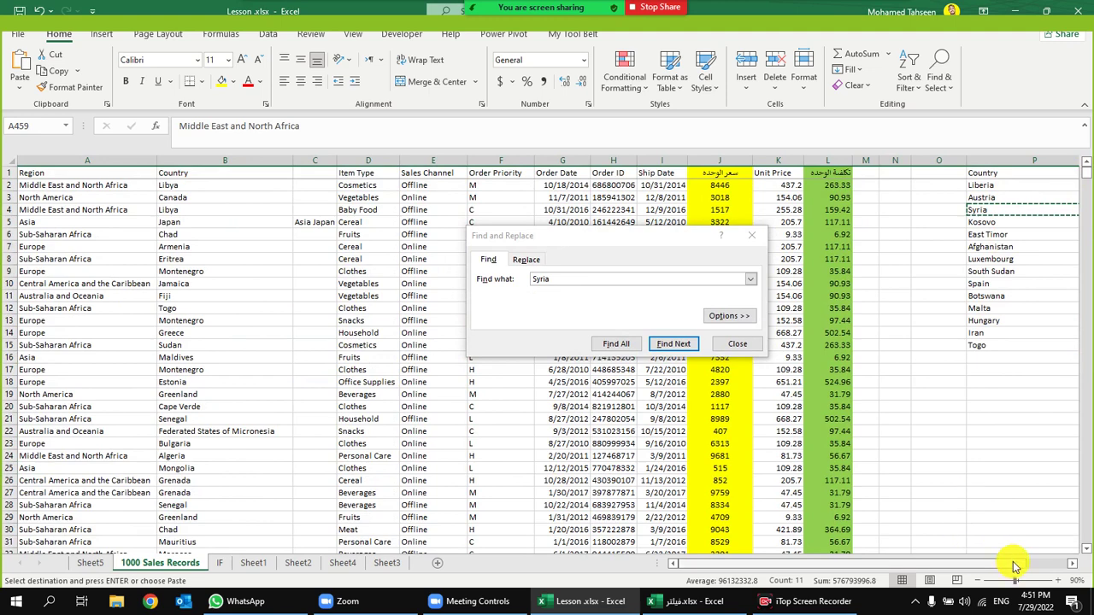
left_click_drag(698, 238, 897, 439)
left_click(727, 348)
left_click_drag(727, 349, 866, 342)
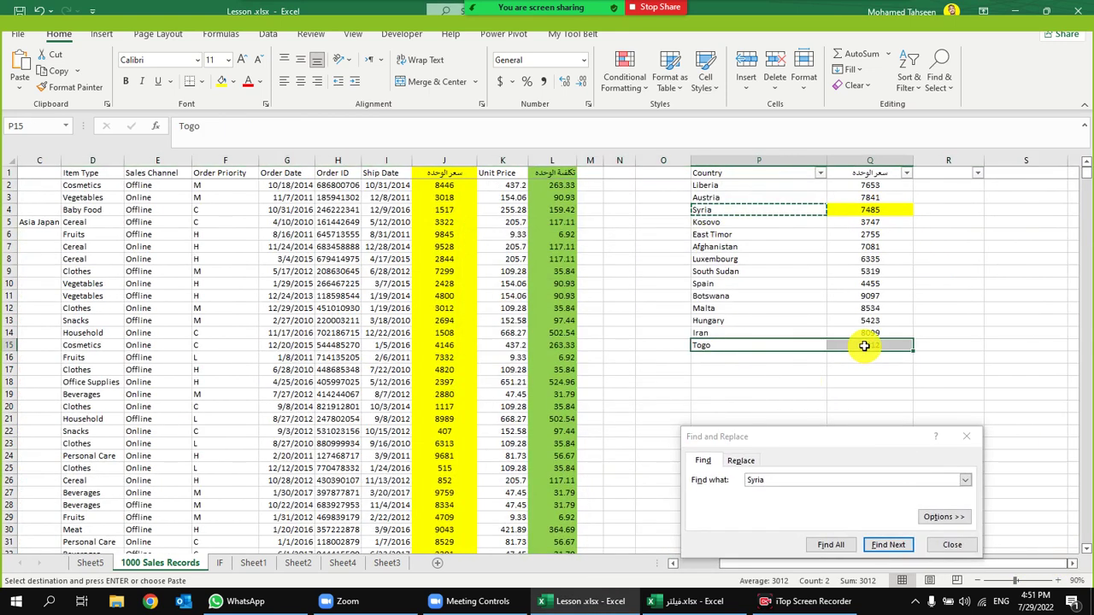
left_click(874, 353)
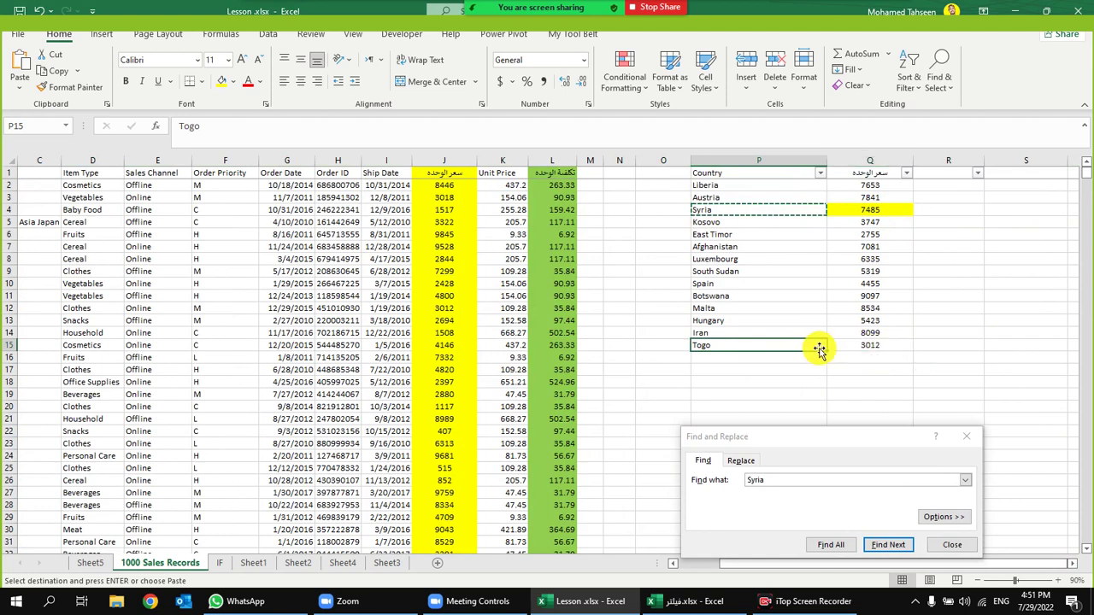
left_click(222, 81)
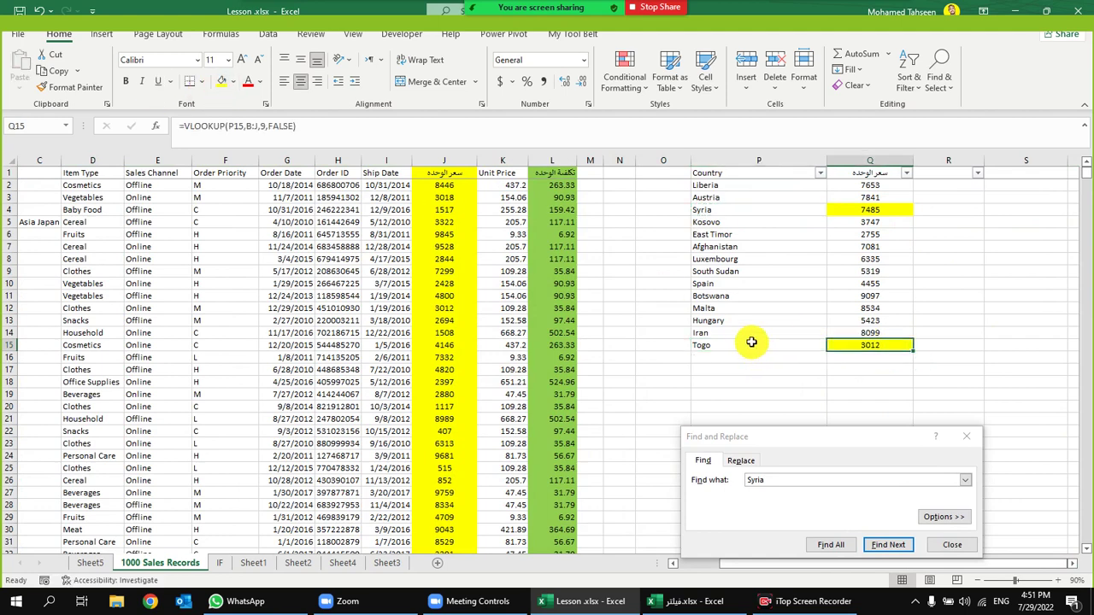
Copy Togo from P15 and search for its records in Country column B
left_click(751, 343)
right_click(754, 345)
left_click(794, 208)
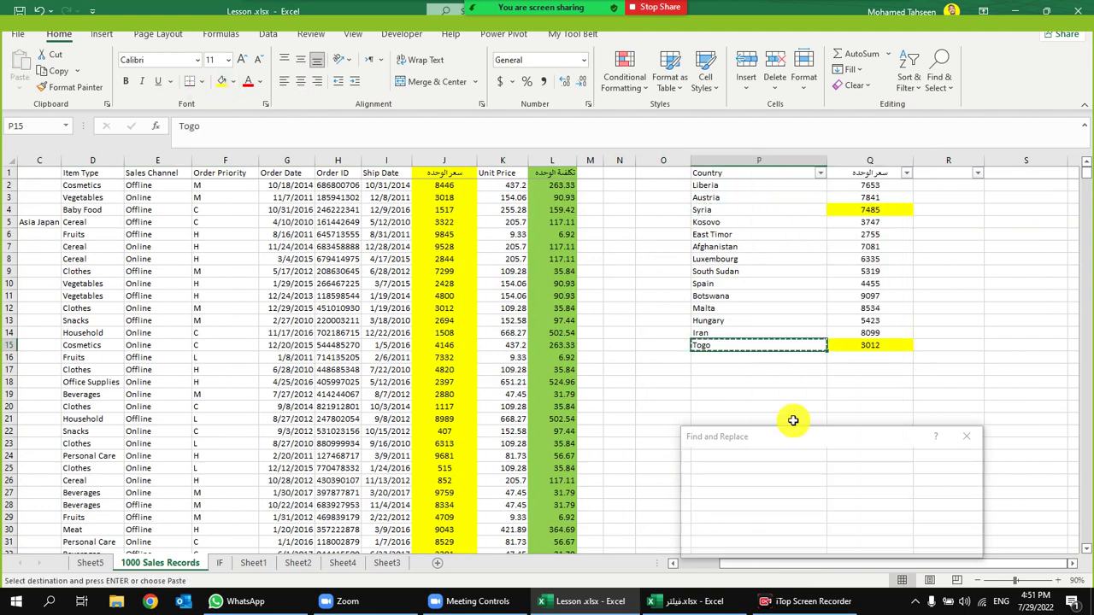
left_click(726, 481)
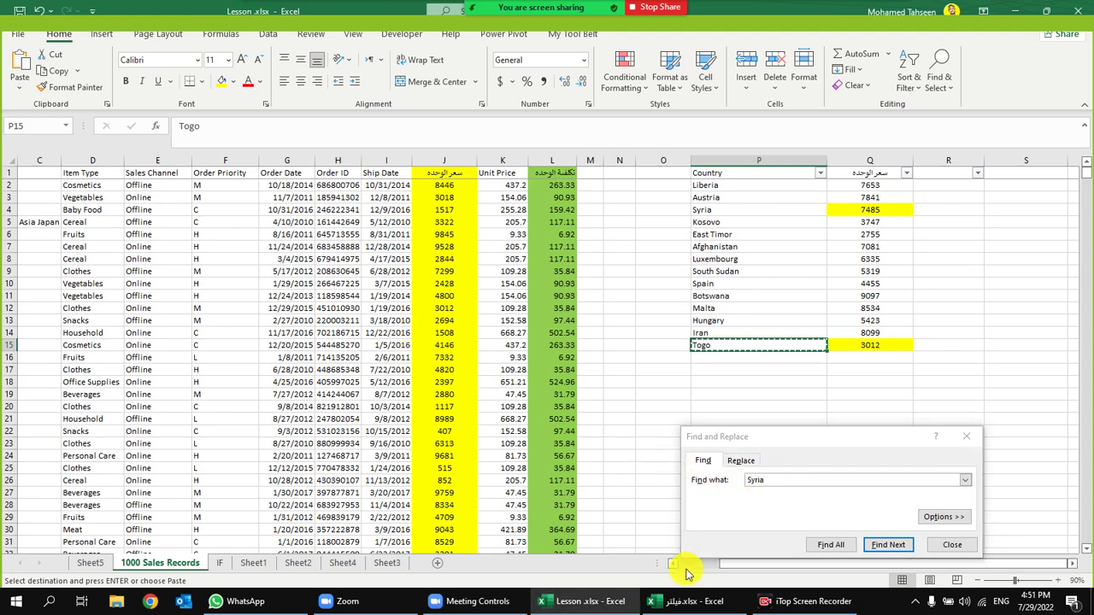
left_click(689, 564)
left_click(254, 160)
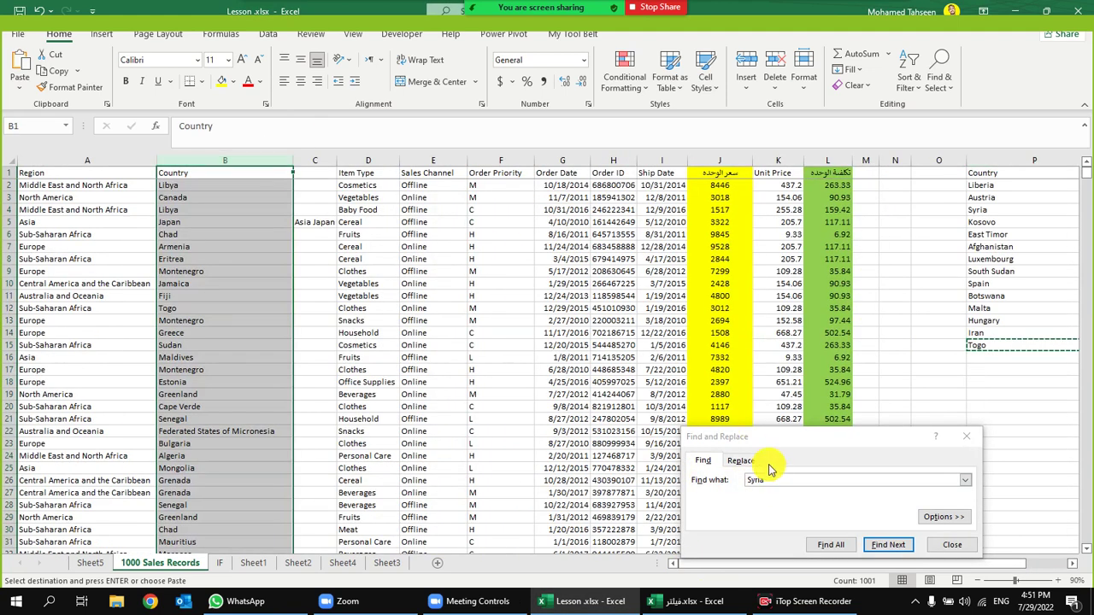
left_click(787, 479)
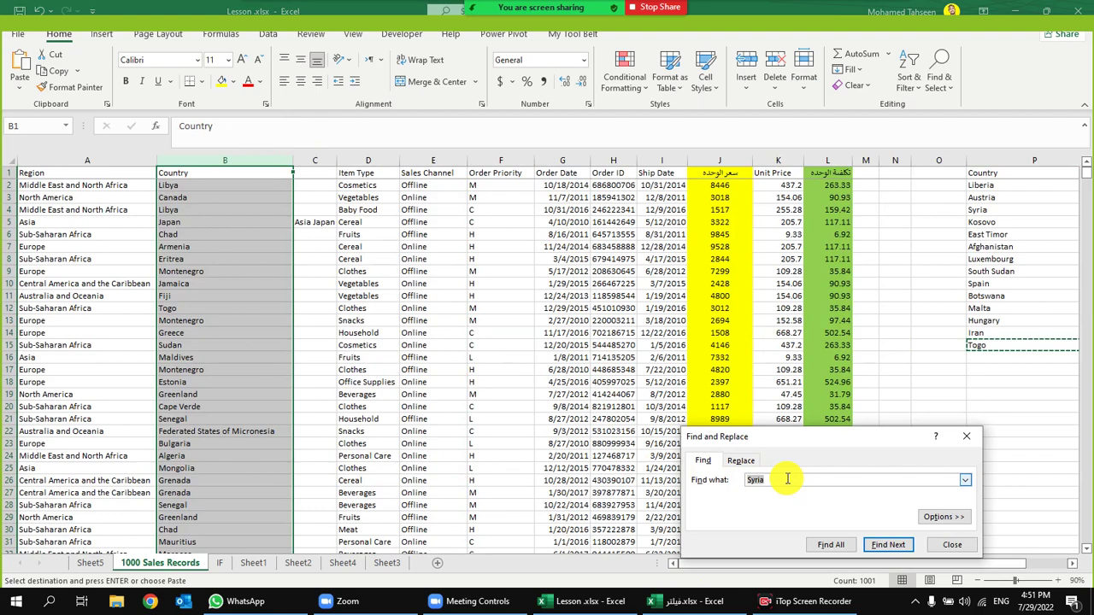
type("Togo")
left_click(887, 544)
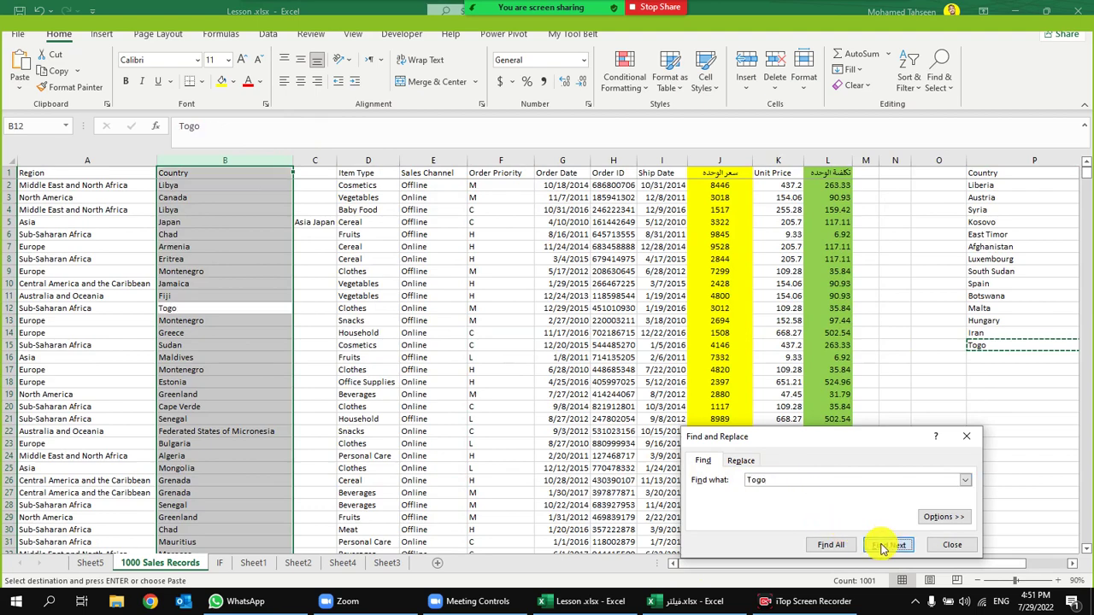
left_click(888, 544)
Search column B again from the top for the first Togo record, and compare its سعر الوحده with the result in Q15
scroll(279, 376, "up", 20)
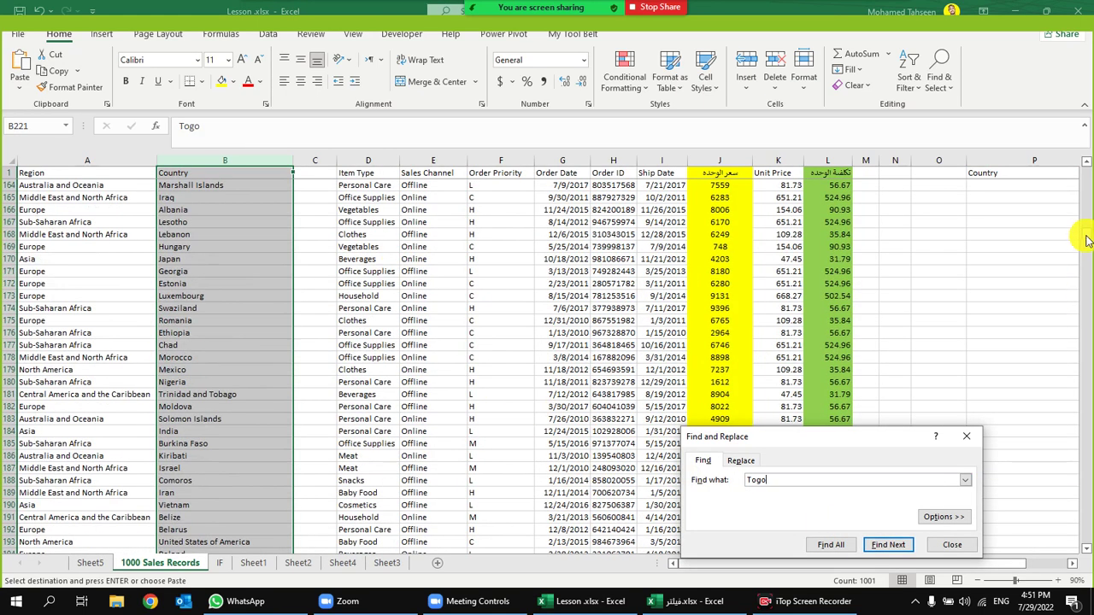
left_click(1087, 132)
left_click(229, 186)
left_click(237, 160)
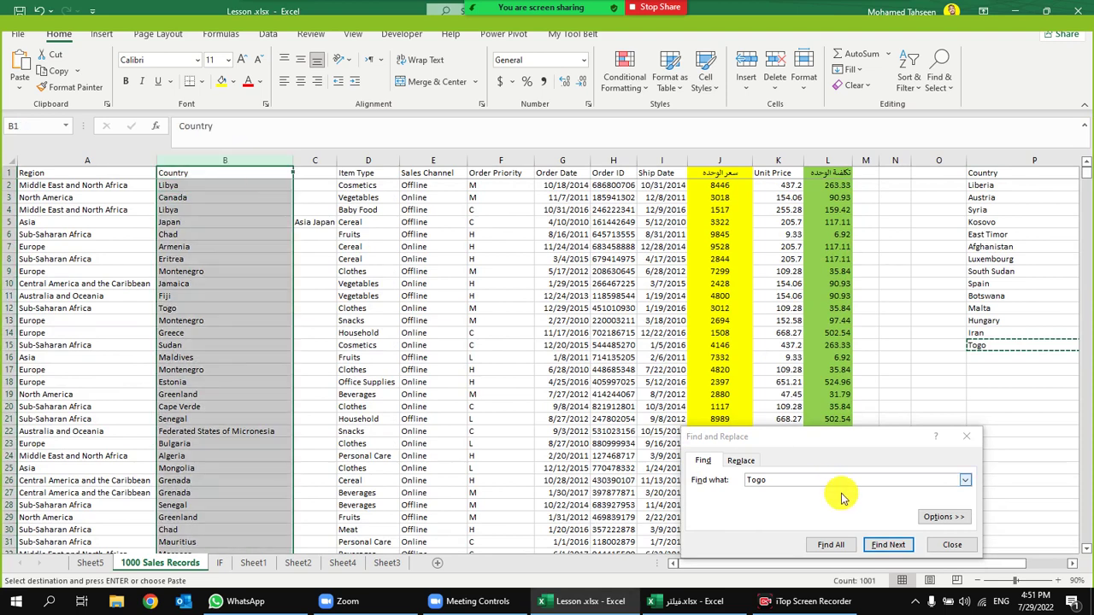
left_click(888, 544)
left_click(8, 308)
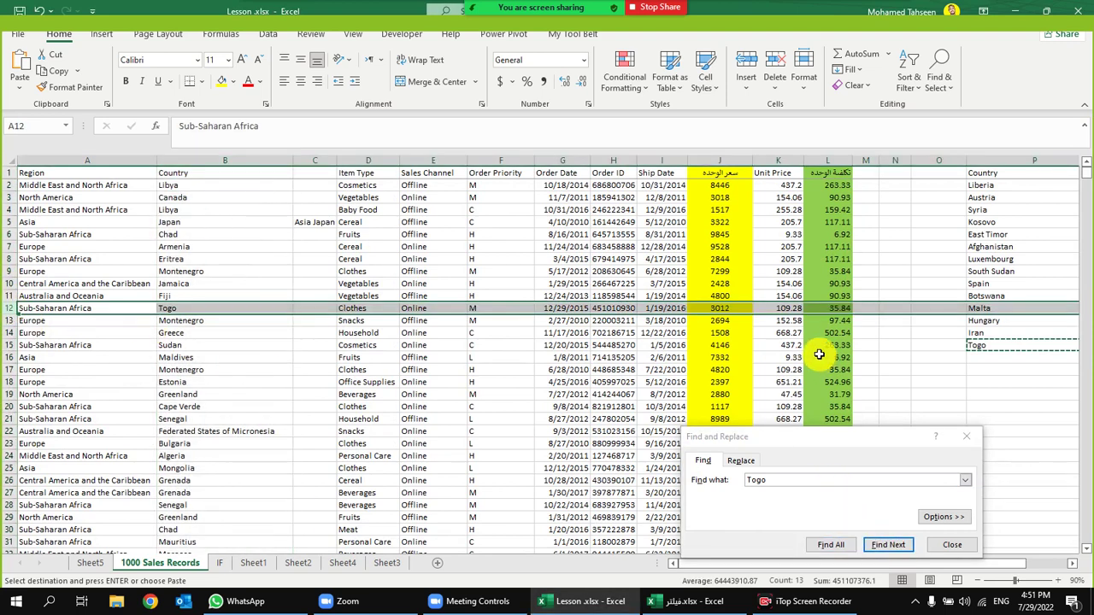
left_click(716, 308)
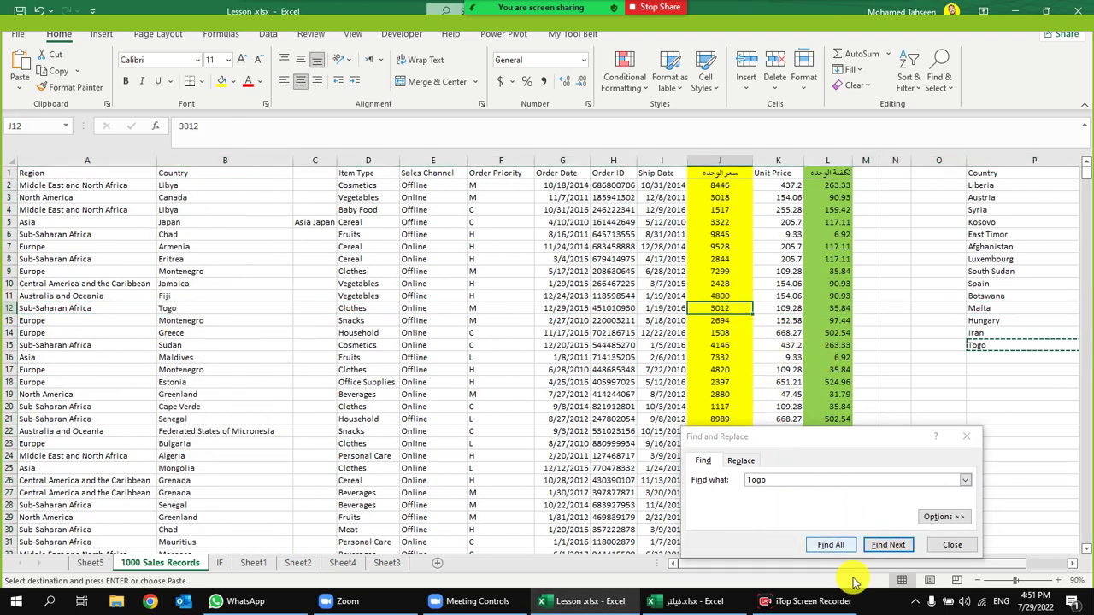
left_click_drag(889, 565, 996, 566)
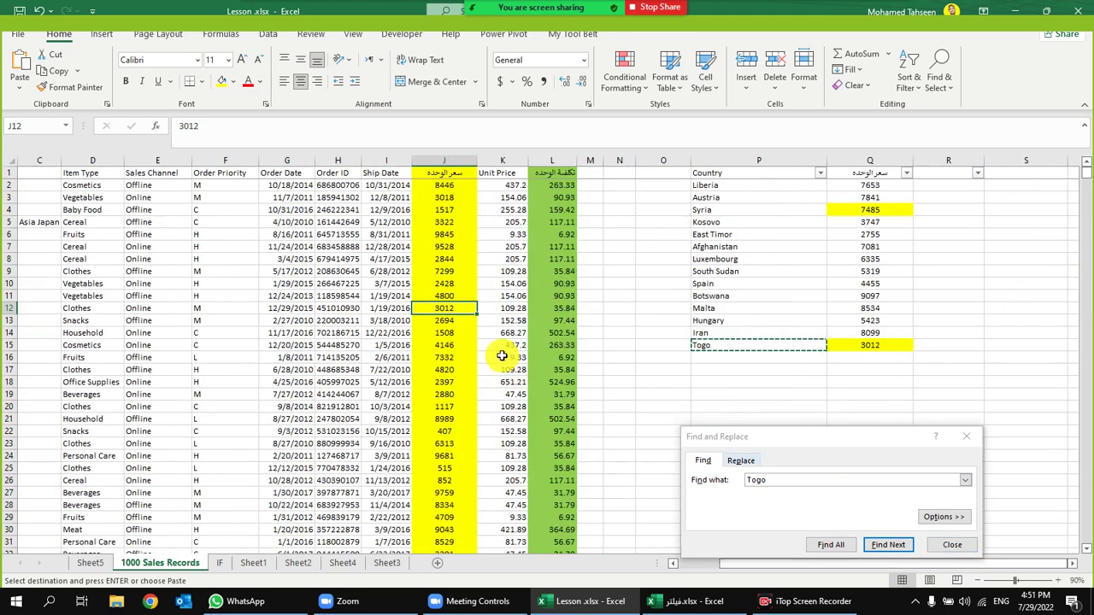
left_click(896, 345)
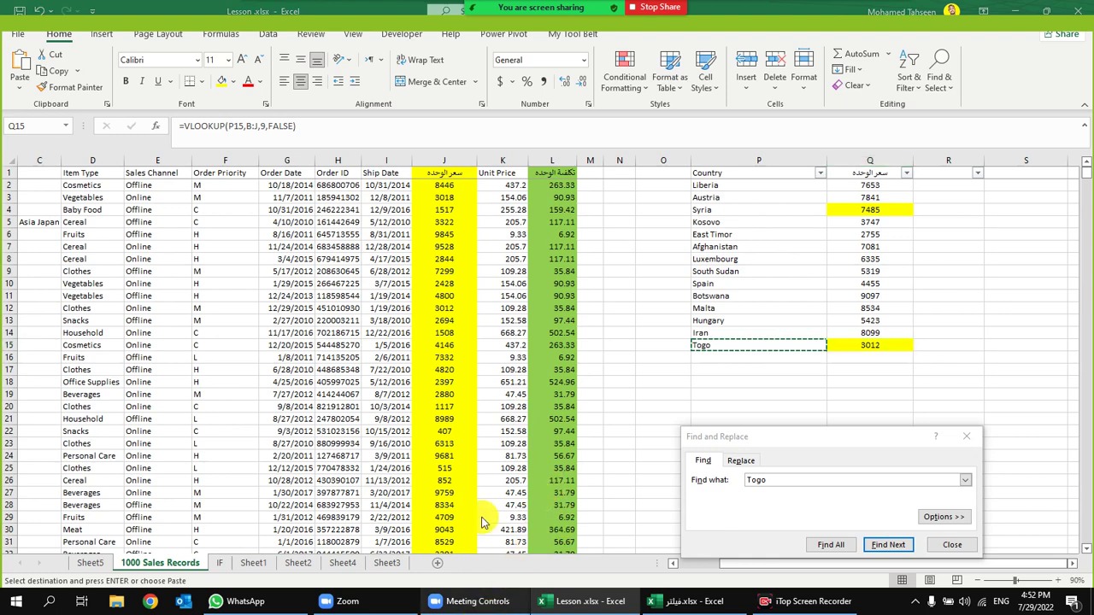
Open the participants list of the Zoom meeting, and move its window clear of the country list
left_click(338, 600)
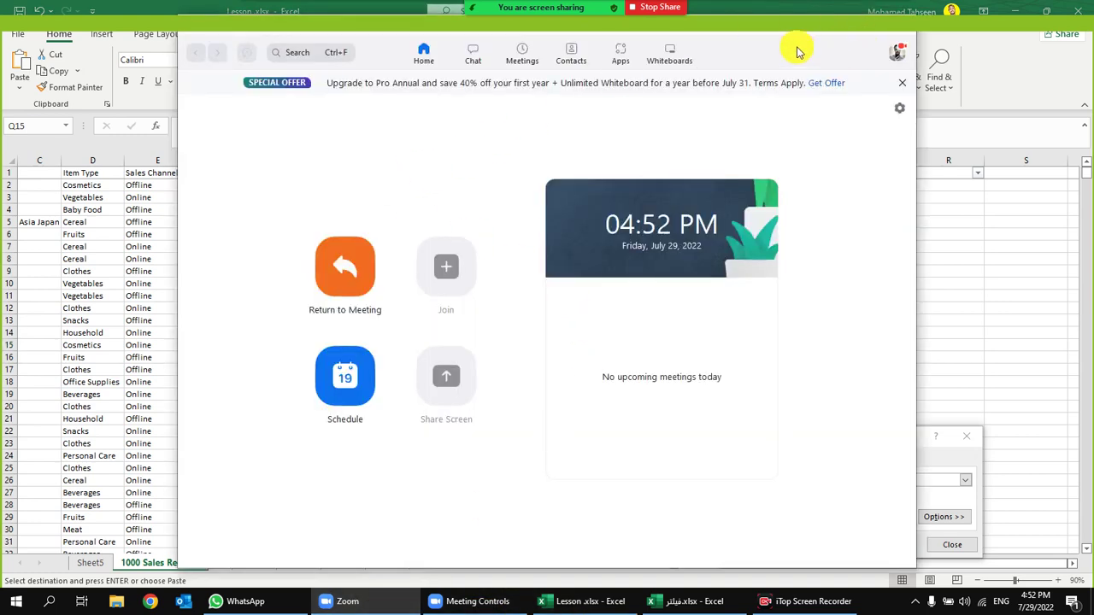
left_click(966, 213)
left_click(478, 601)
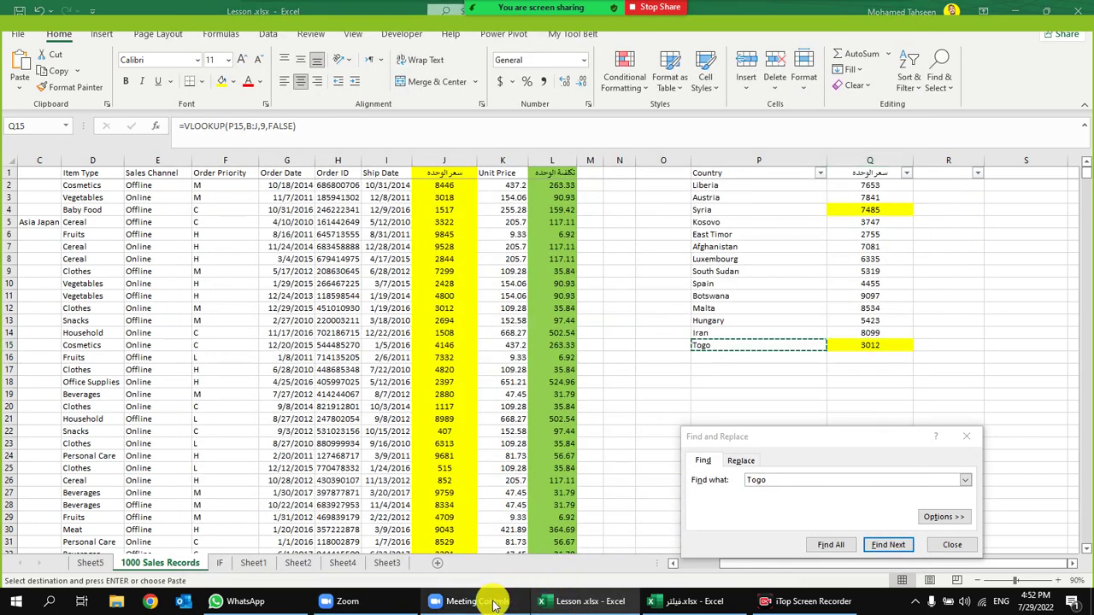
mouse_move(491, 9)
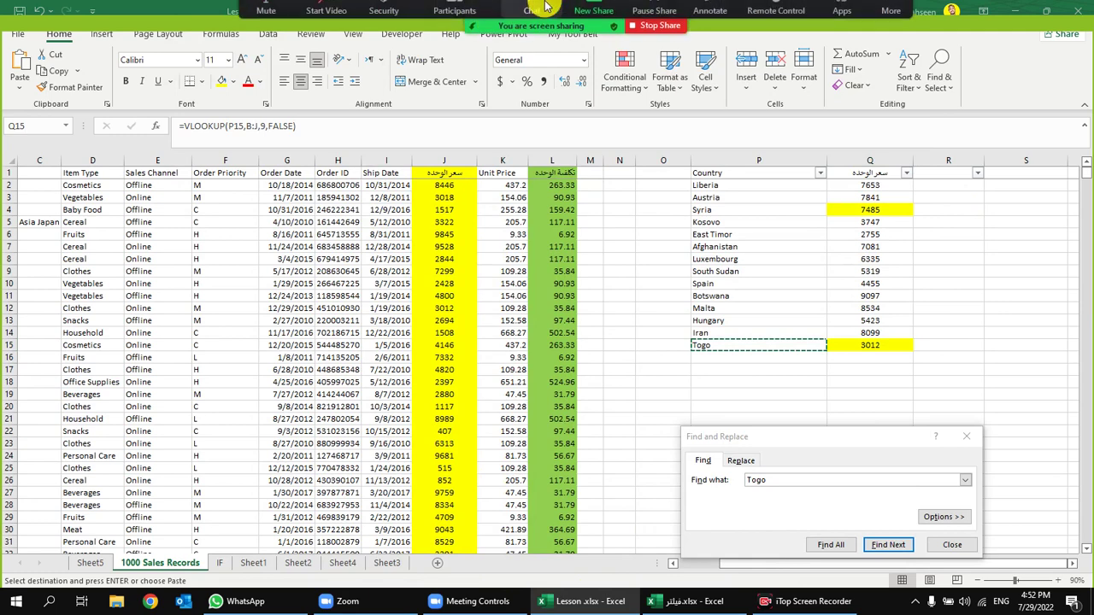
left_click(454, 10)
left_click_drag(416, 198, 276, 145)
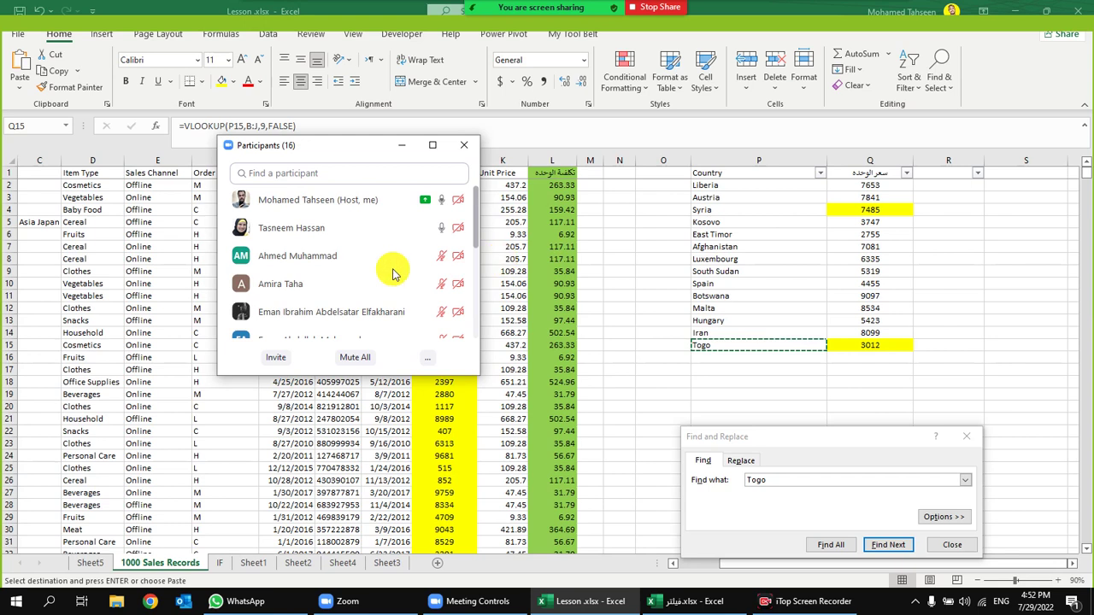
Select the country names in P2:P15
mouse_move(318, 272)
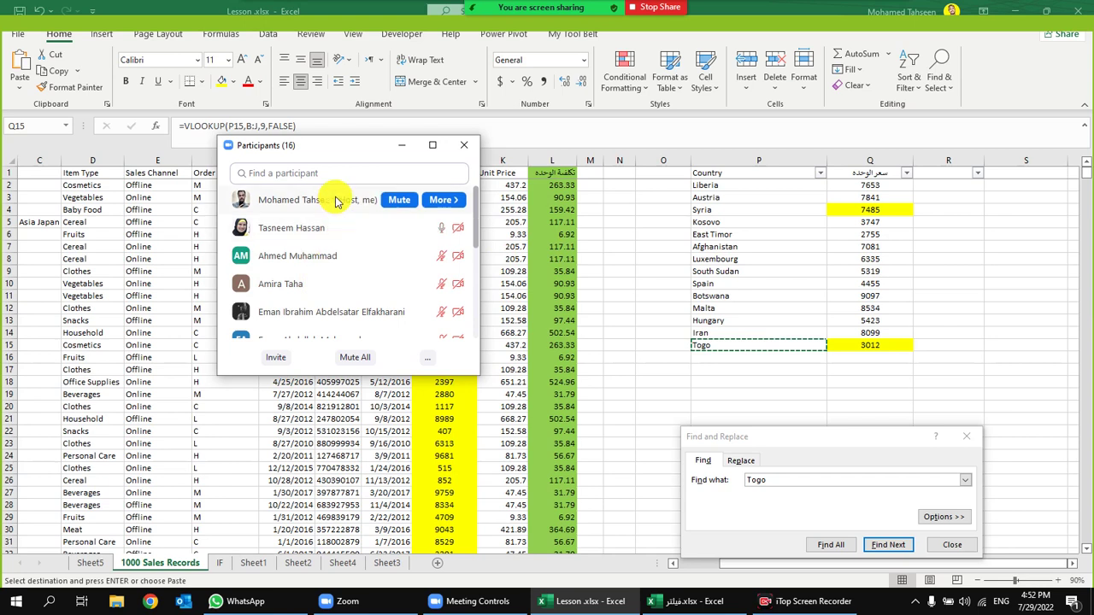
left_click(750, 185)
left_click_drag(750, 185, 740, 346)
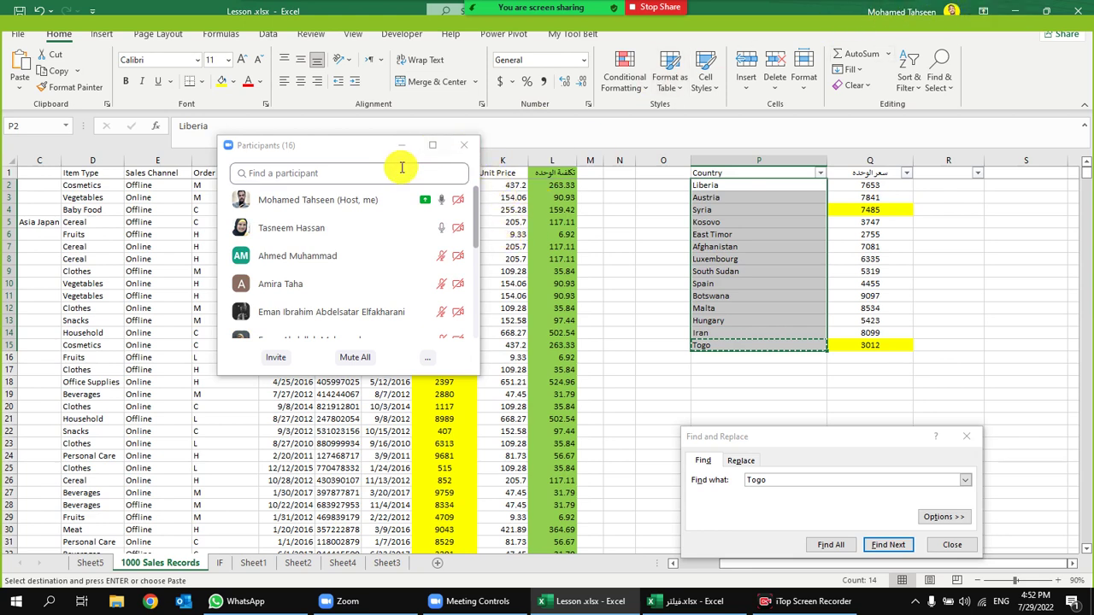
mouse_move(390, 199)
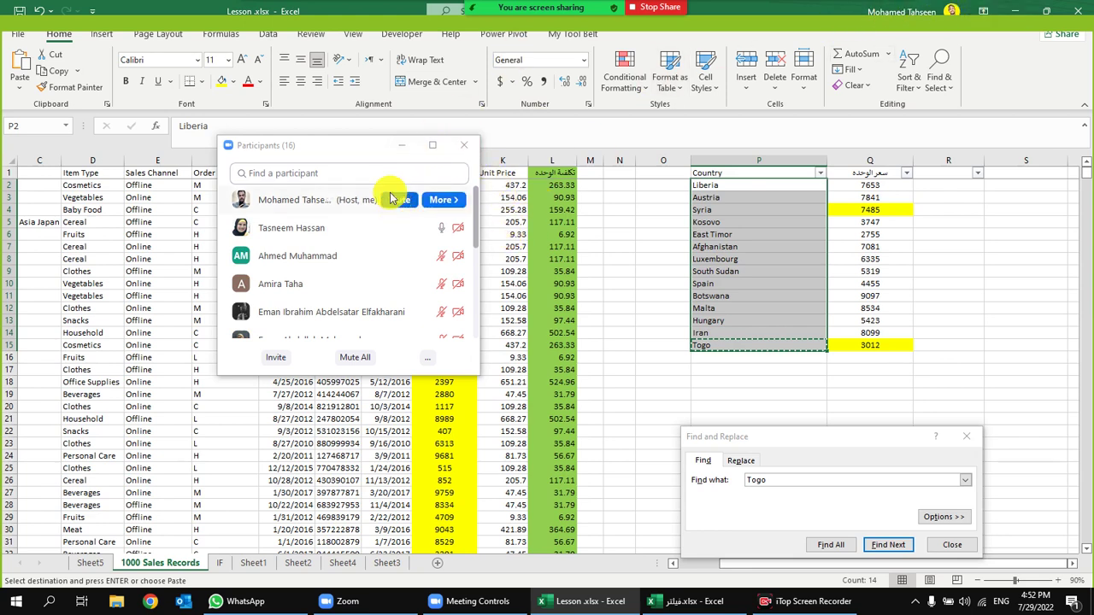
Stop the Zoom screen share and minimise the Zoom meeting and sales records workbook windows
mouse_move(584, 7)
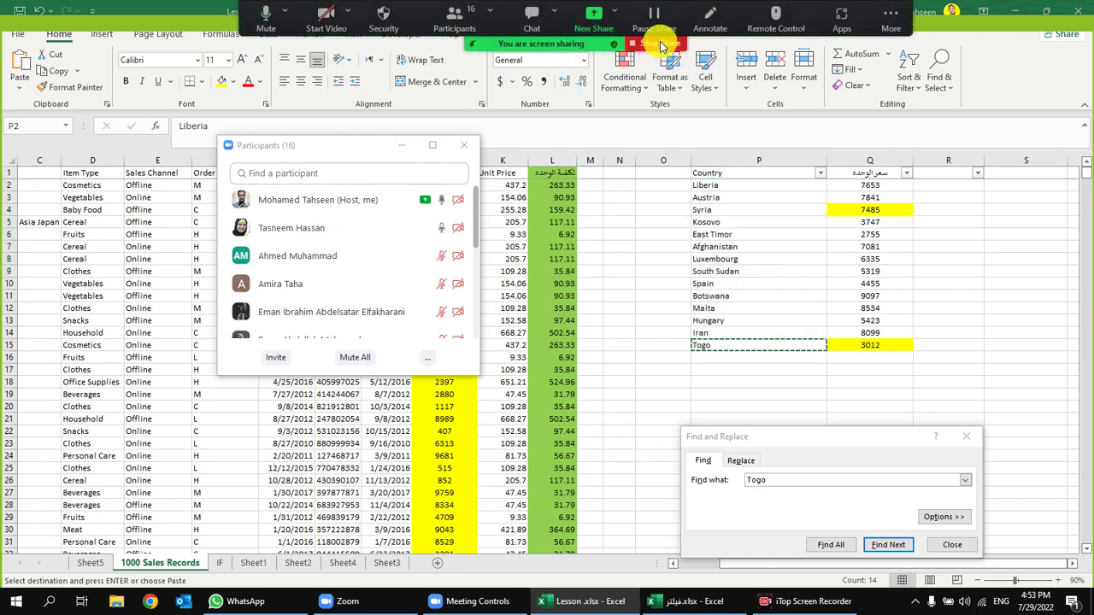
left_click(660, 45)
left_click(996, 17)
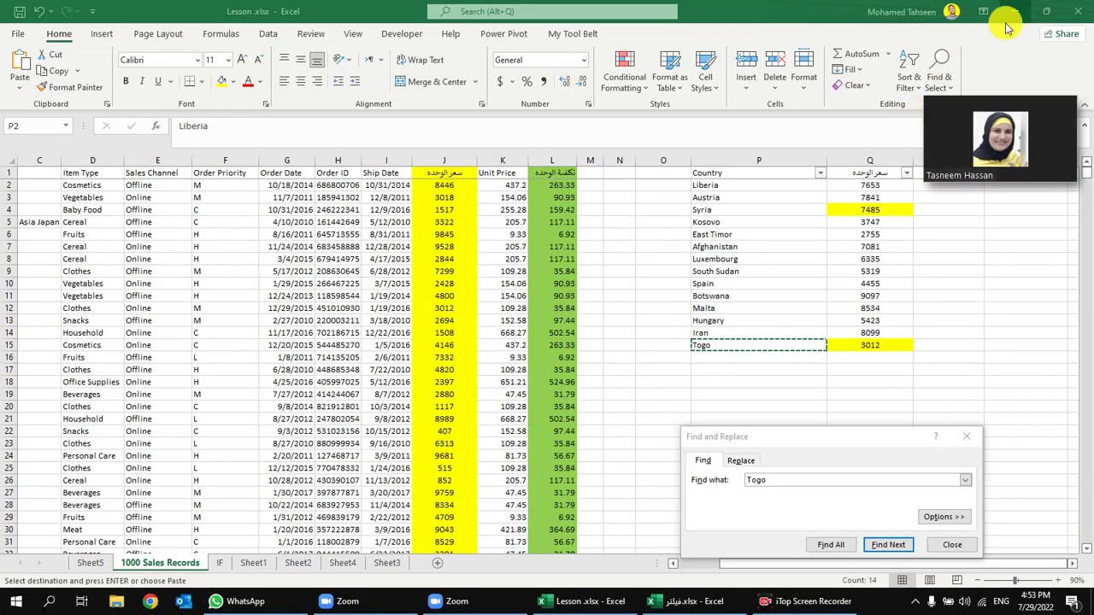
left_click(1014, 11)
left_click(840, 29)
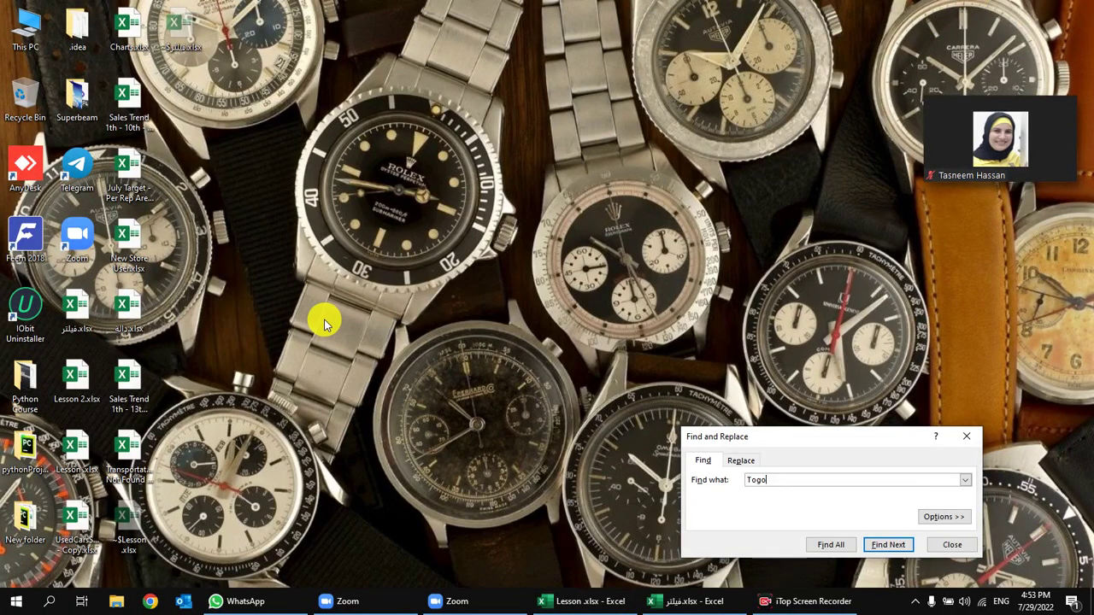
Switch to the فيلتر.xlsx workbook and go to the first product rows of the المنتجات sheet
left_click(705, 600)
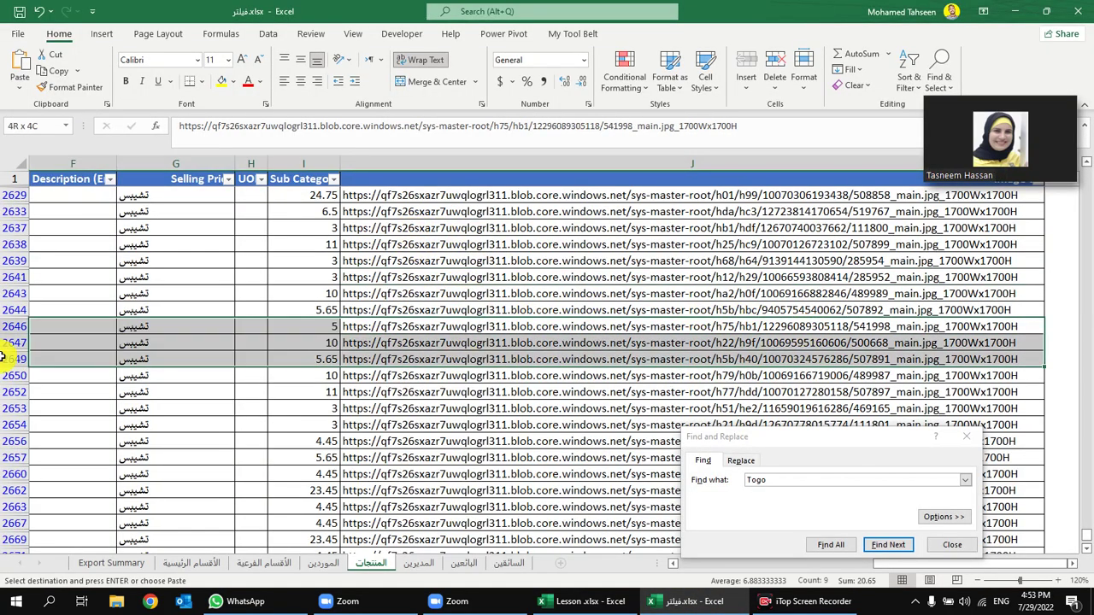
left_click(763, 249)
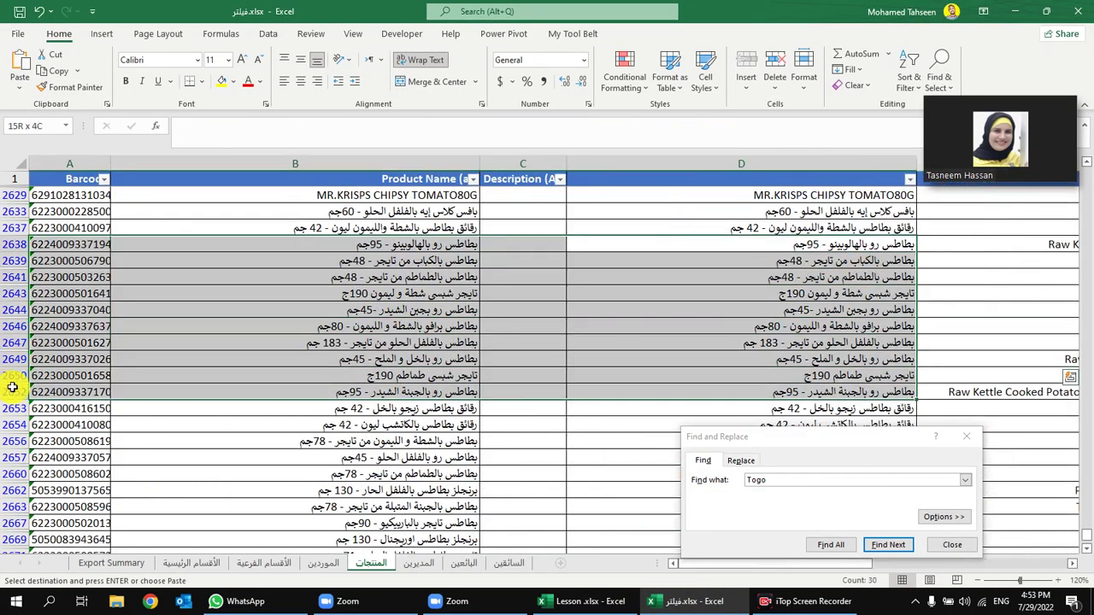
left_click(421, 209)
scroll(297, 252, "up", 2)
scroll(452, 214, "up", 6)
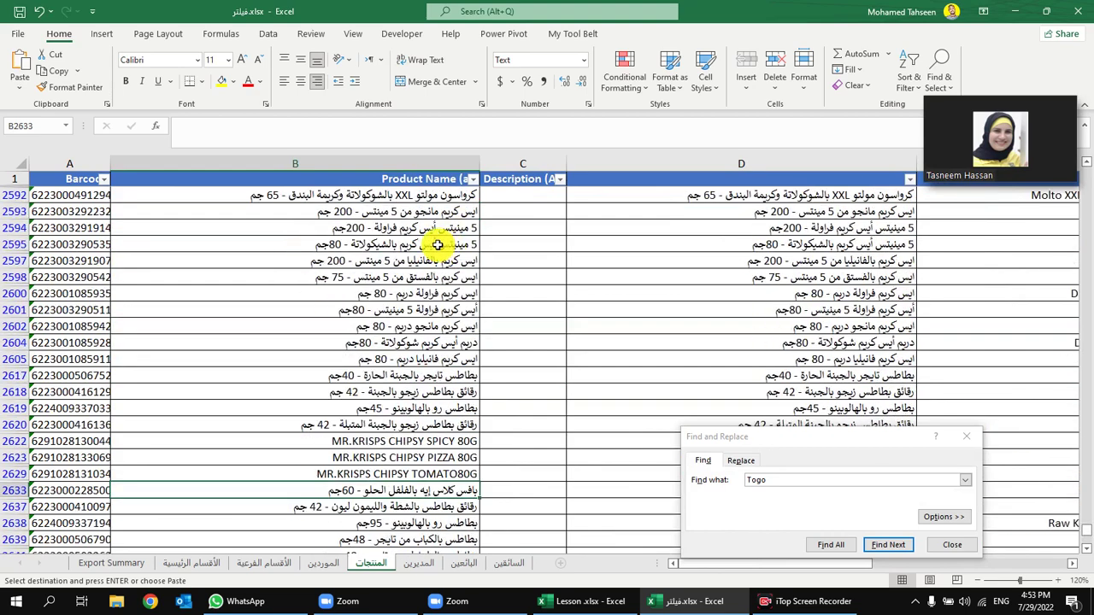
left_click(359, 244)
scroll(632, 276, "up", 5)
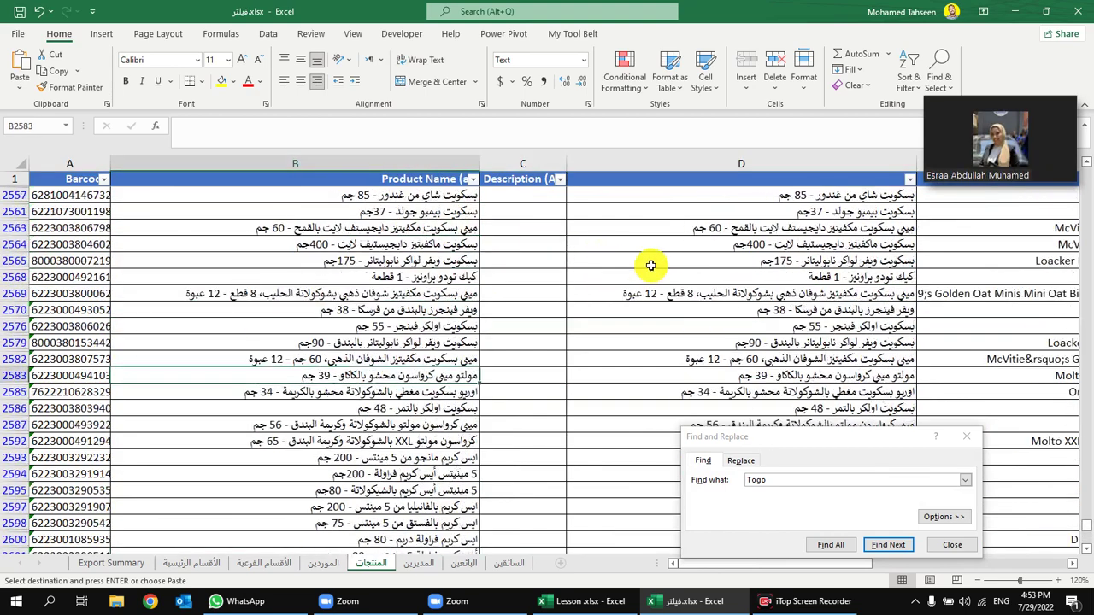
left_click_drag(1087, 525, 1085, 171)
left_click(422, 321)
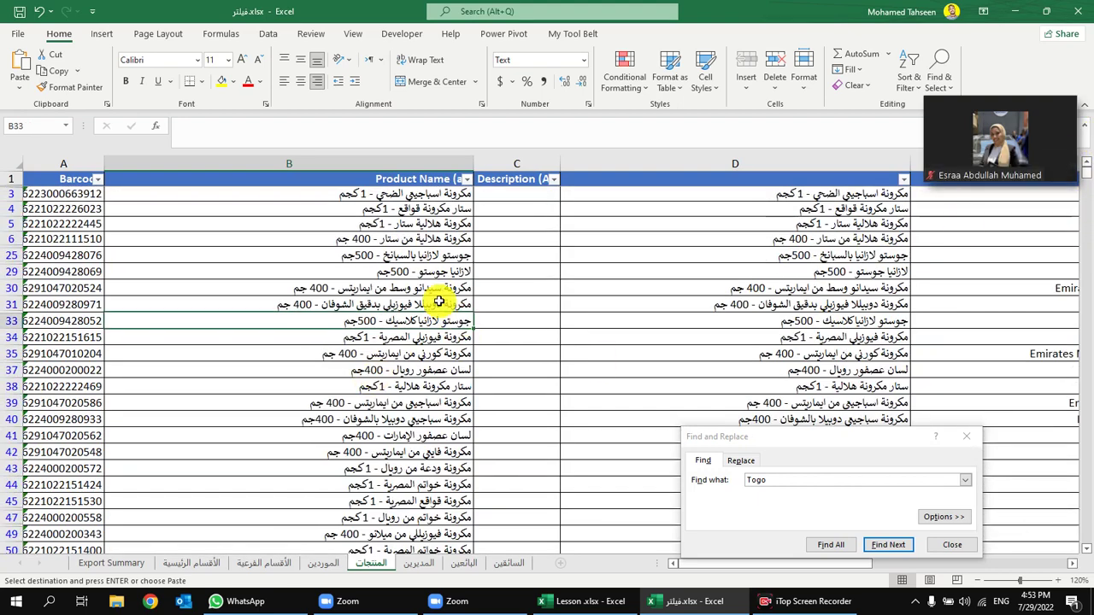
Copy the columns from Barcode to Product Name (En) on the المنتجات sheet
left_click_drag(163, 173, 630, 236)
left_click_drag(675, 183, 264, 362)
right_click(264, 361)
left_click(318, 260)
Create a new blank workbook and paste the copied product columns with their top-left cell in A1
mouse_move(182, 600)
left_click(15, 601)
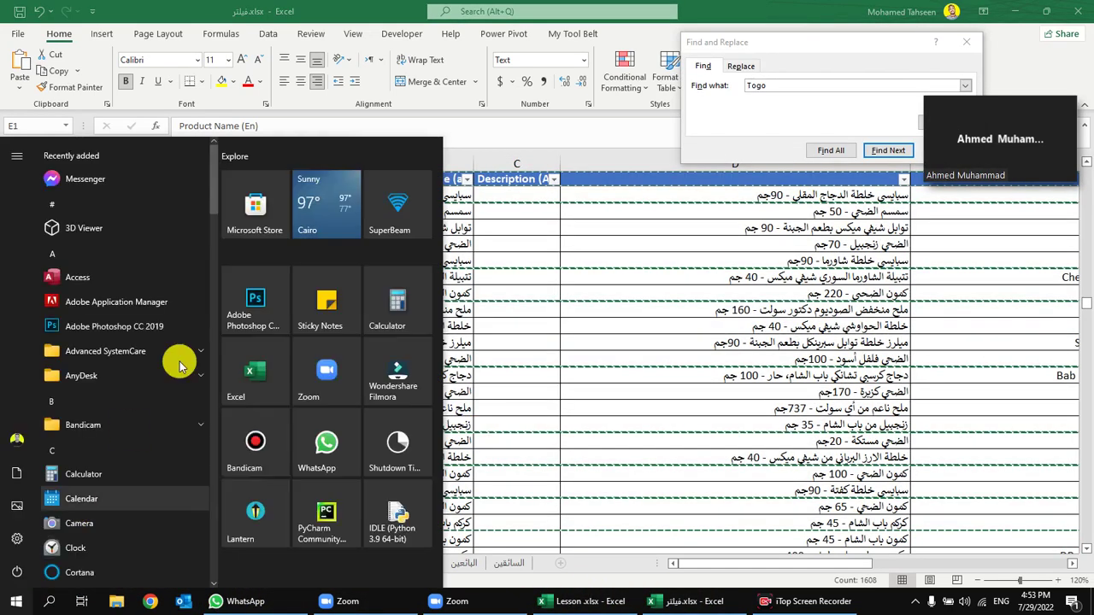
left_click(264, 362)
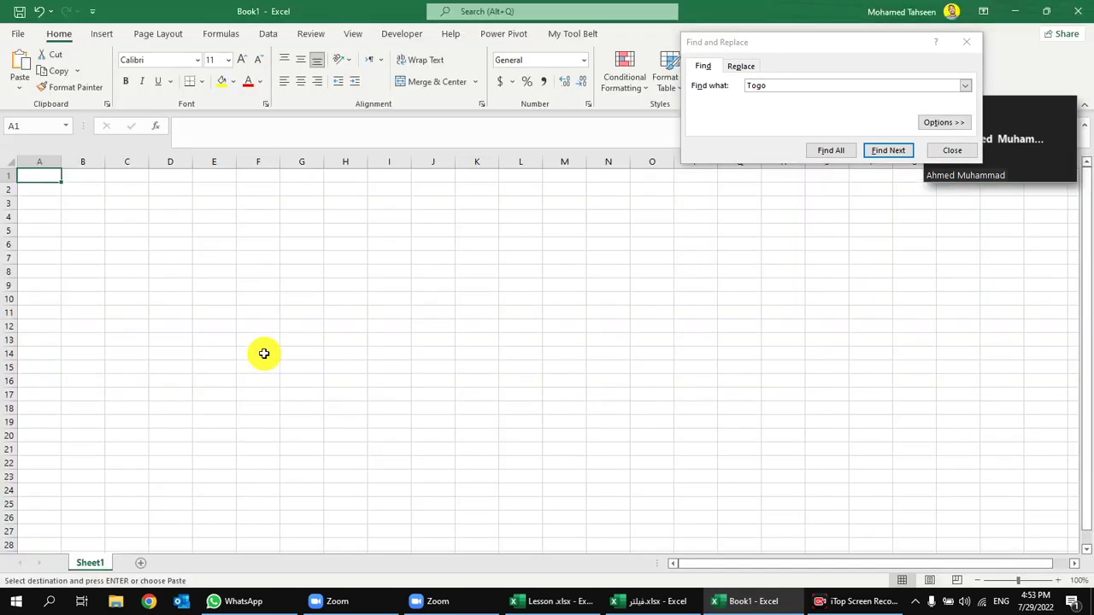
right_click(39, 174)
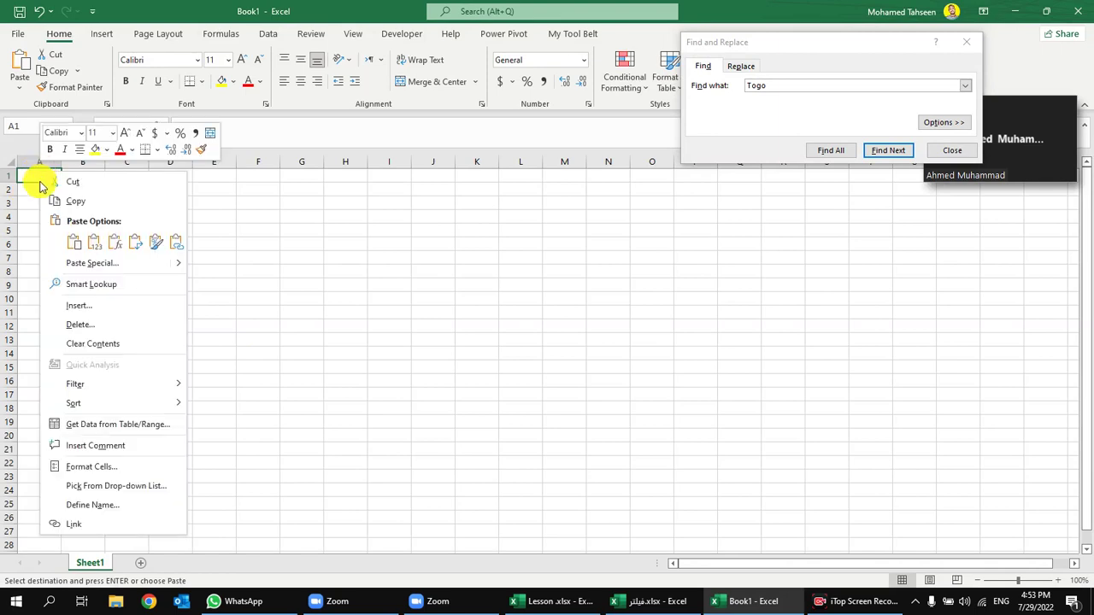
left_click(71, 241)
left_click(128, 205)
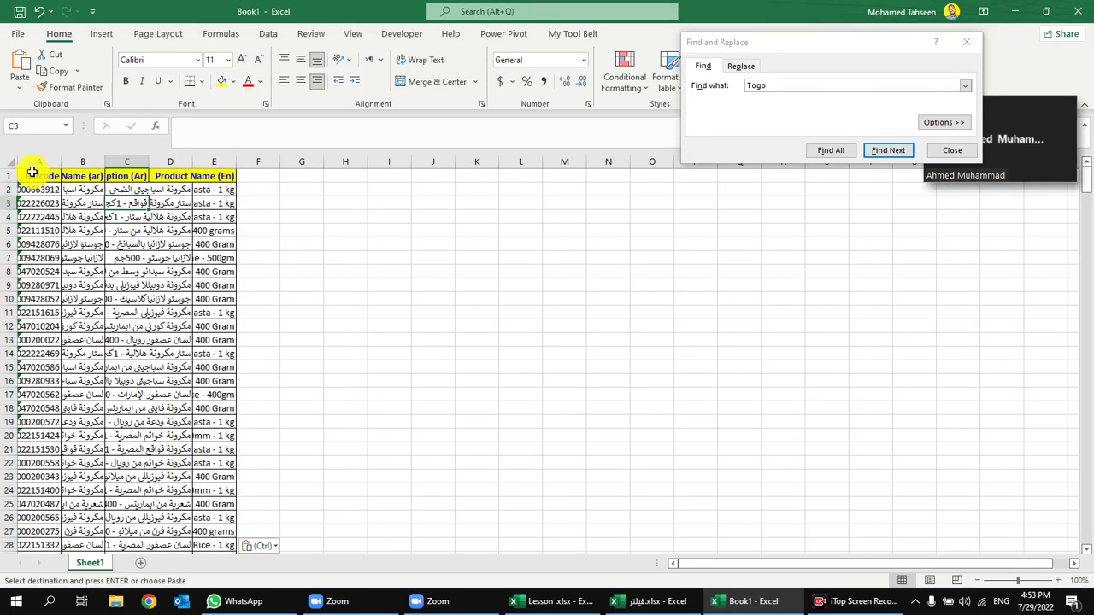
Autofit the widths of all columns on the new sheet to their contents
left_click(15, 160)
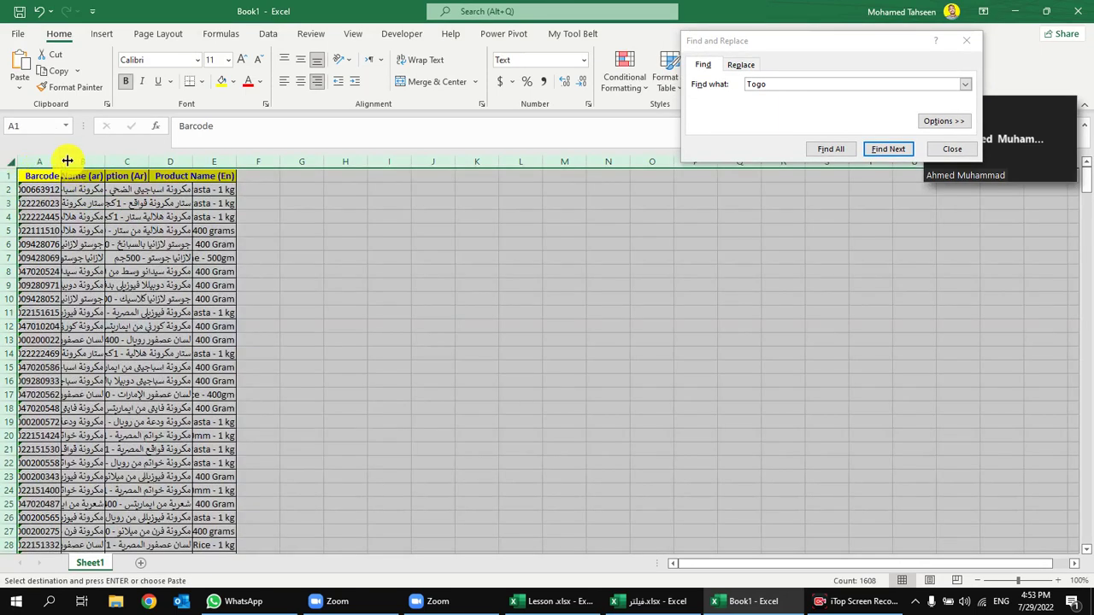
double_click(66, 161)
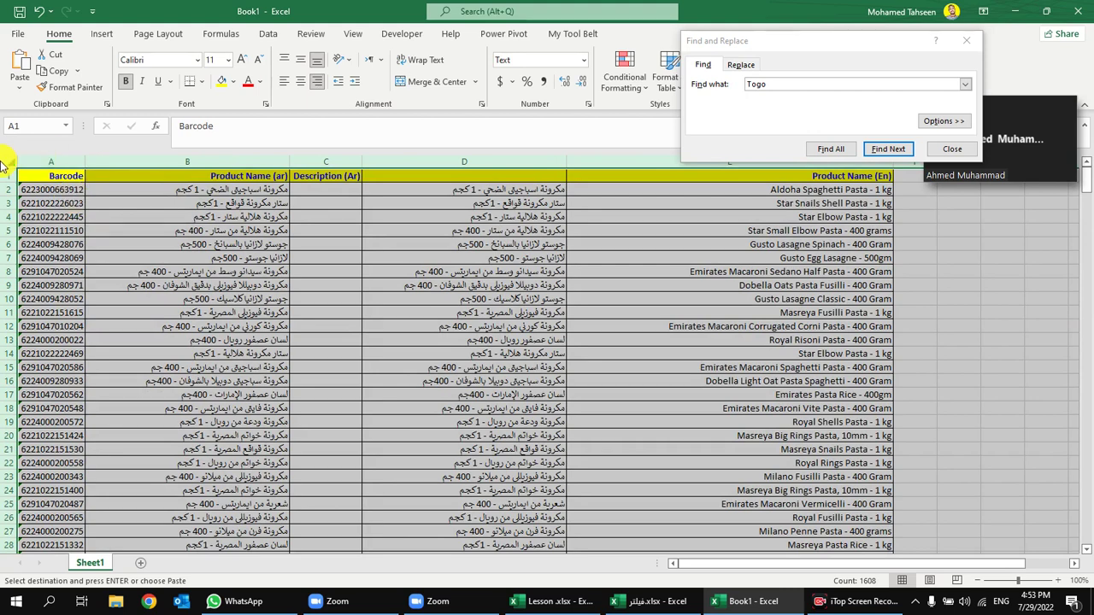
left_click(367, 202)
Copy the Description (Ar) header from C1 and paste it into the empty header cell D1
left_click(330, 163)
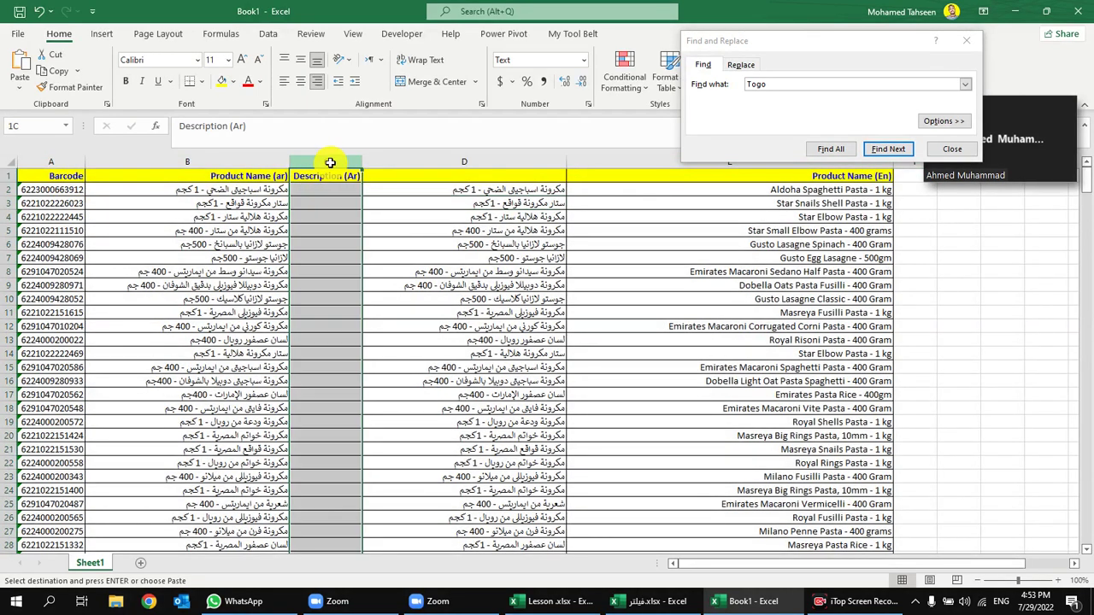
left_click_drag(330, 163, 483, 171)
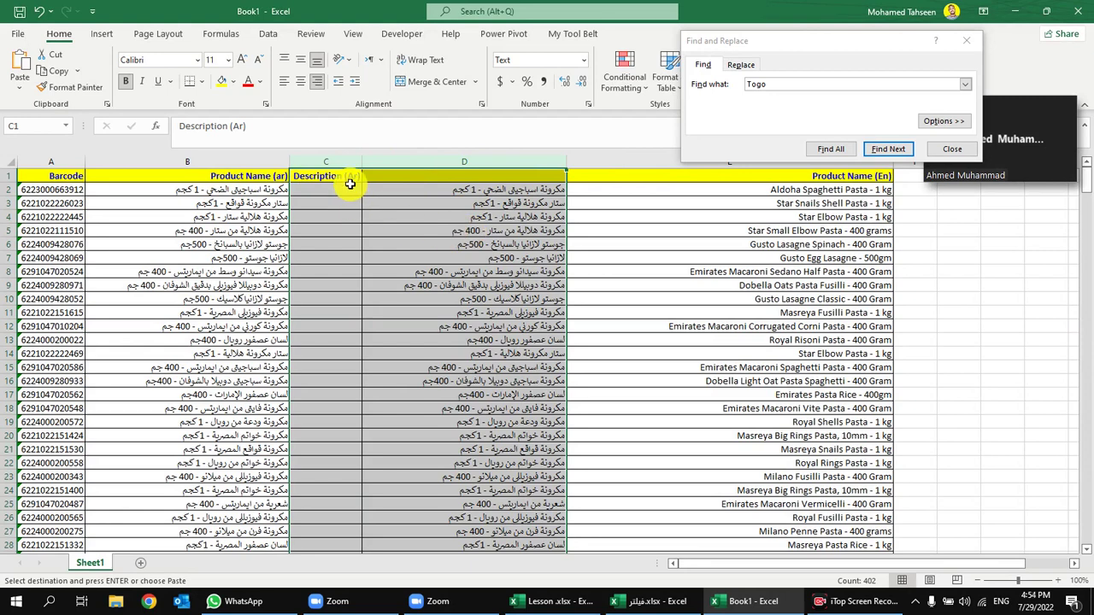
left_click(344, 165)
right_click(346, 177)
left_click(365, 205)
right_click(441, 173)
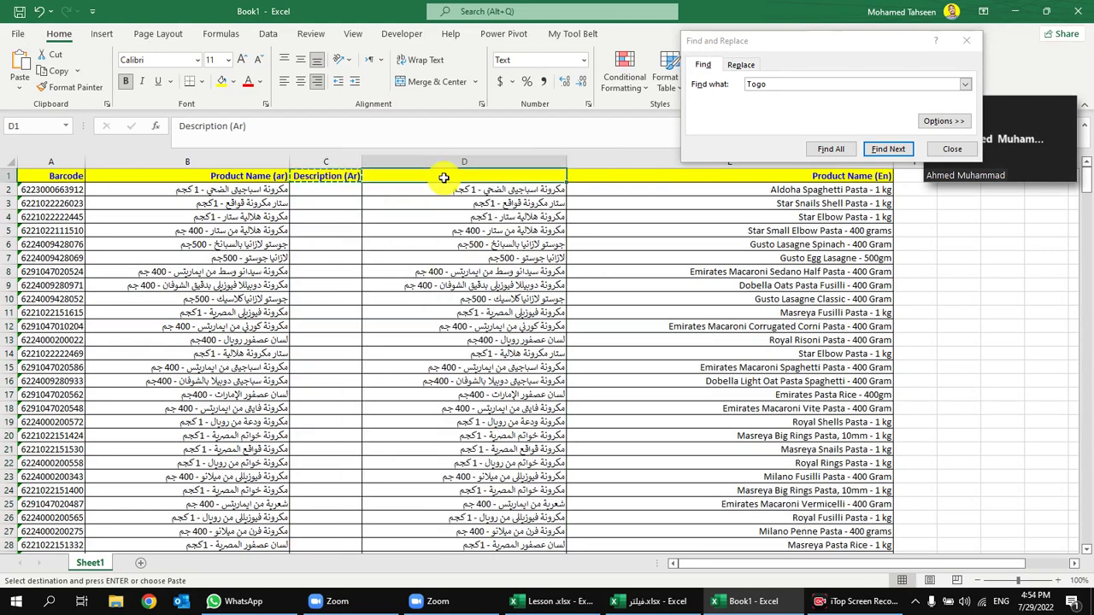
left_click(476, 246)
Delete column C, the Description (Ar) column that has no entries
left_click(630, 162)
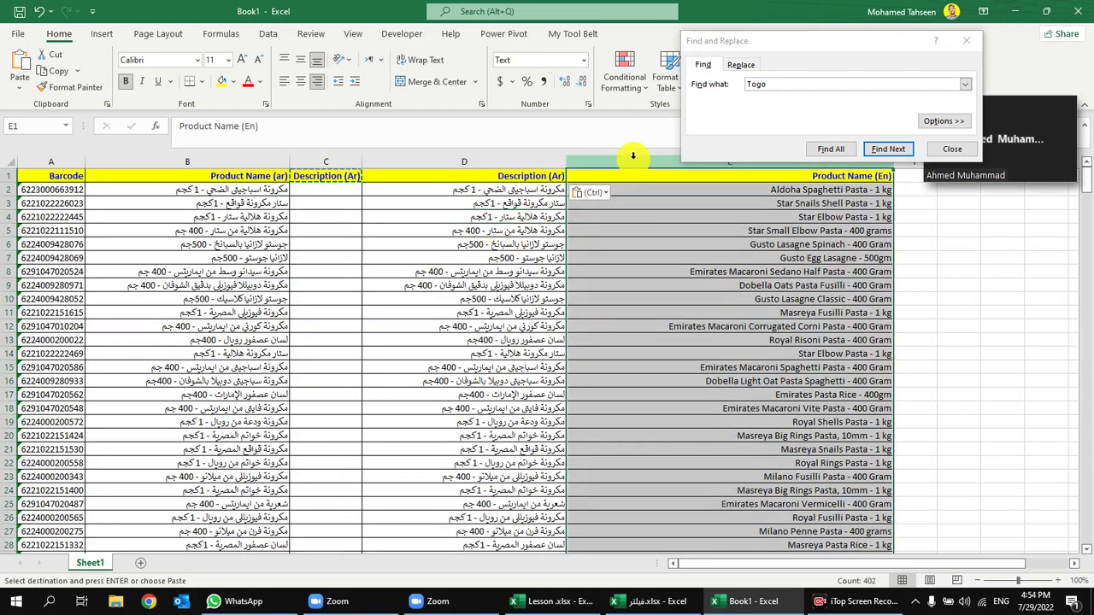
right_click(634, 162)
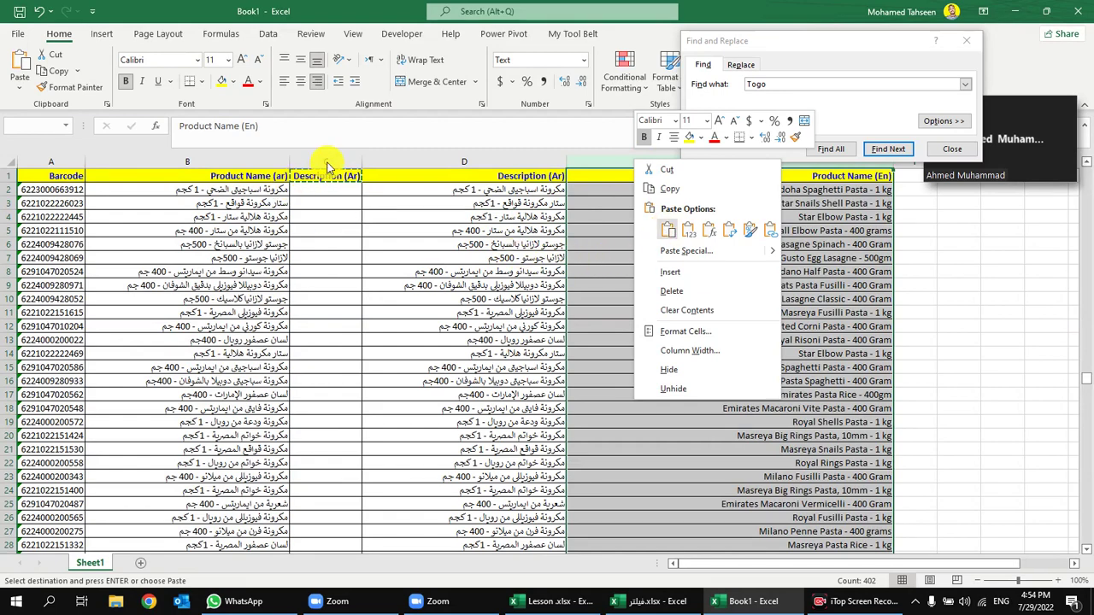
left_click(329, 166)
scroll(1087, 534, "up", 11)
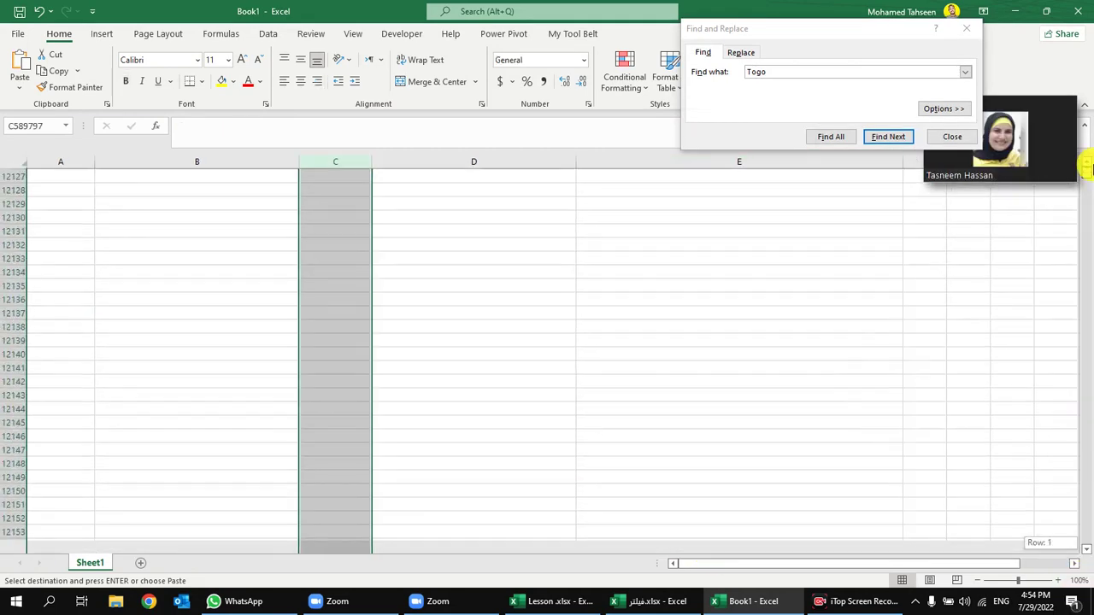
key("ctrl+Home")
left_click(340, 162)
right_click(340, 161)
left_click(362, 286)
left_click(564, 188)
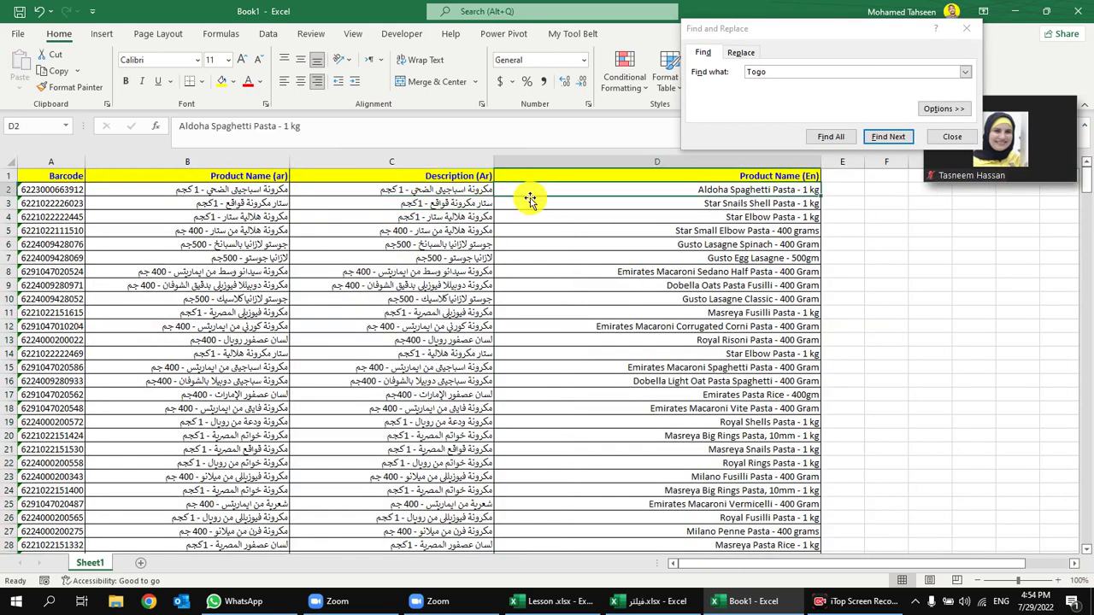
Delete the remaining Description (Ar) column that repeats the Arabic product names
left_click(419, 191)
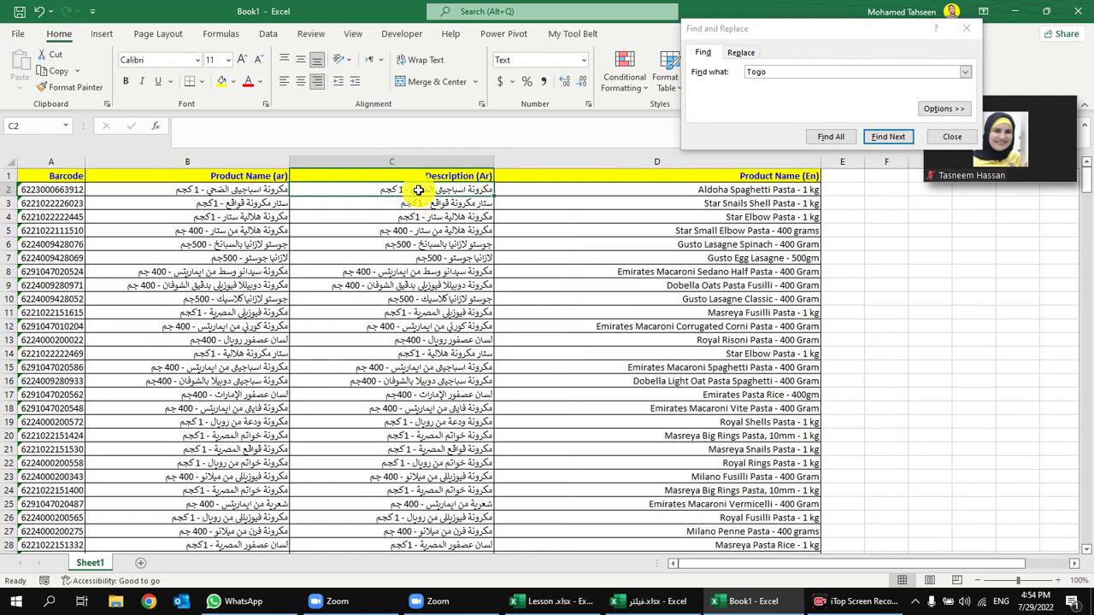
left_click(423, 162)
right_click(423, 161)
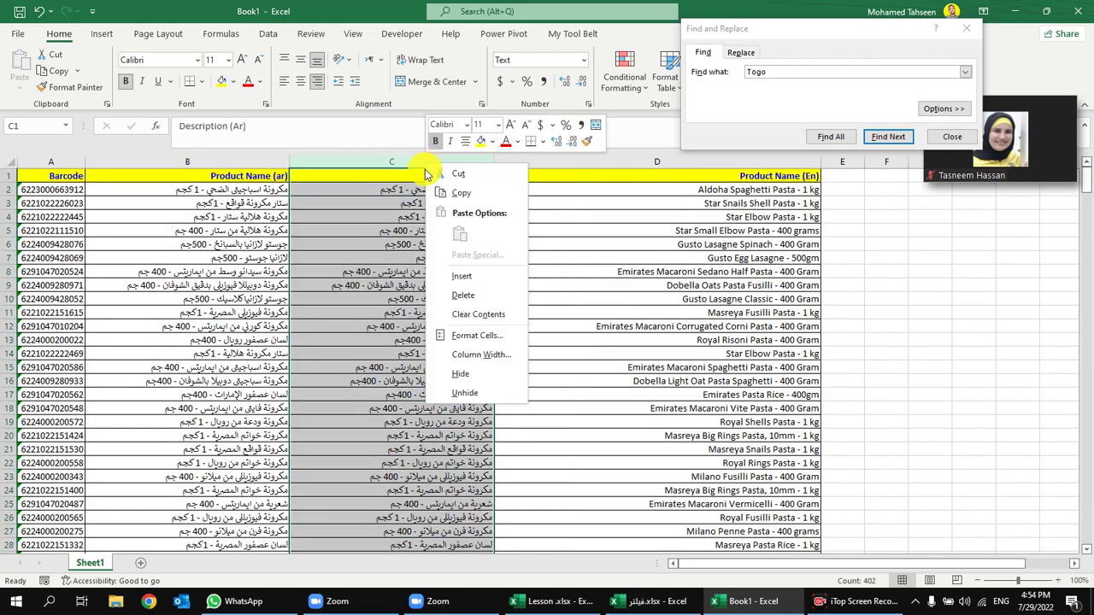
left_click(468, 295)
Clear all entries below the Product Name (En) header in column C, and close the Find and Replace dialog
left_click(559, 244)
left_click(507, 205)
key("Up")
key("ctrl+shift+Down")
key("ctrl+BackSpace")
key("Delete")
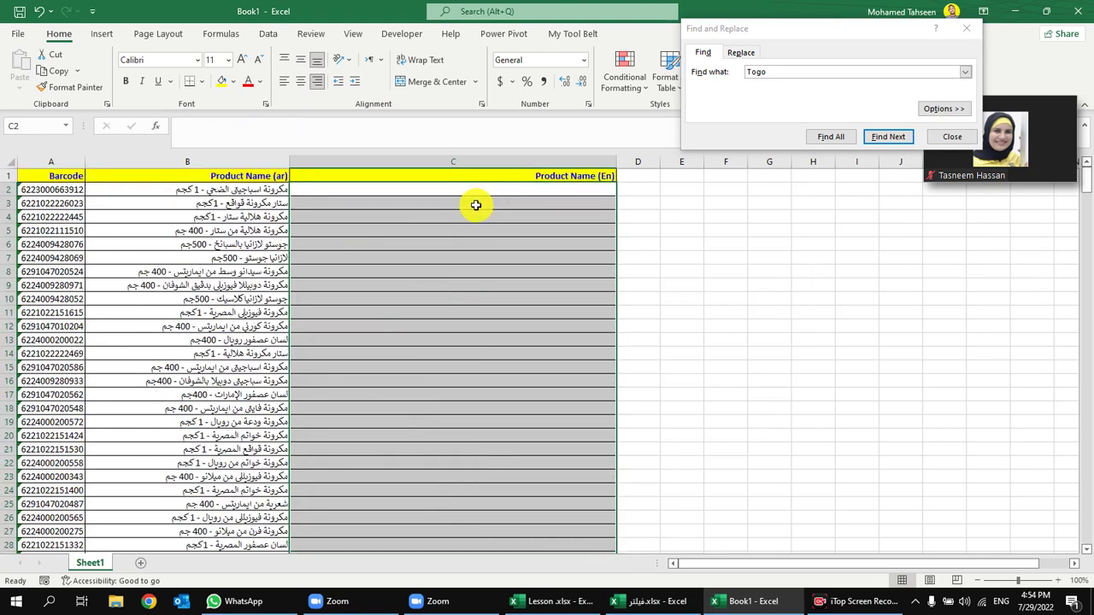
left_click(504, 257)
left_click(950, 136)
left_click(504, 285)
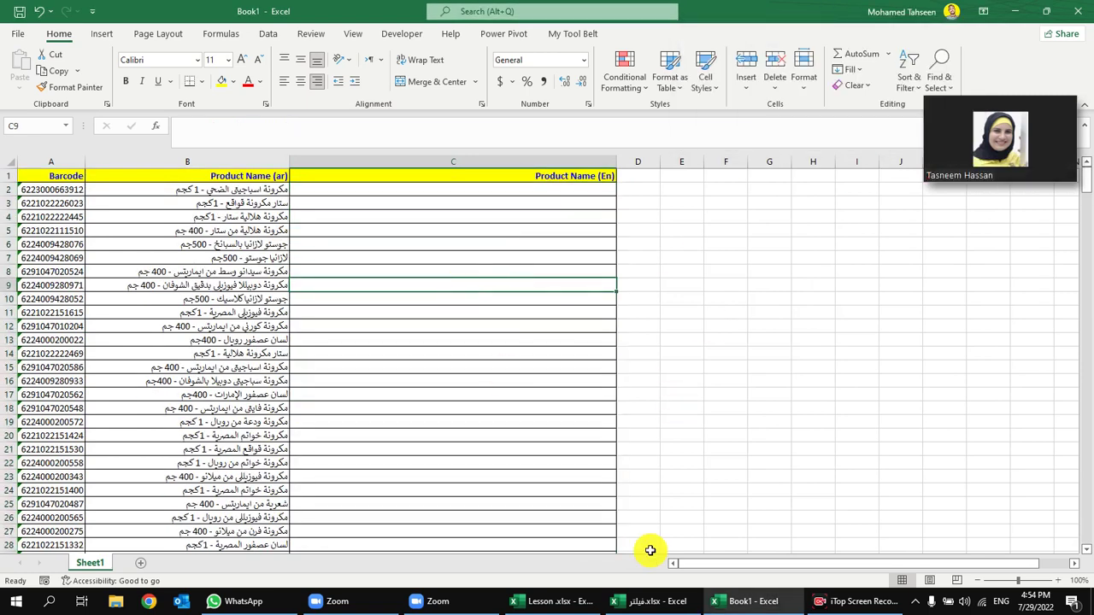
Look through the product rows on the المنتجات sheet in فيلتر.xlsx, and return to the new workbook
mouse_move(545, 583)
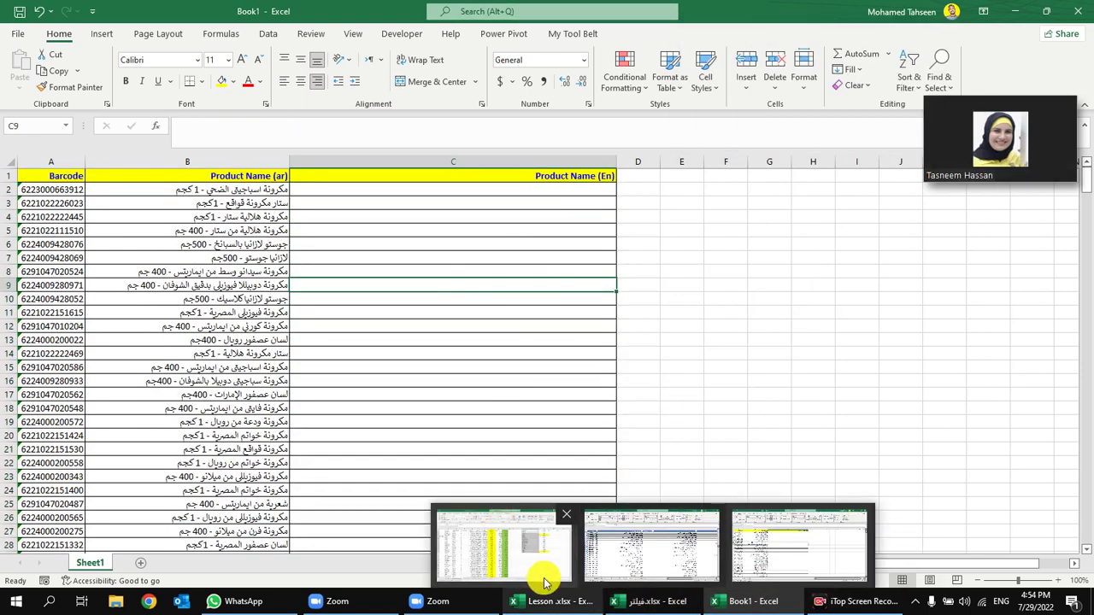
left_click(642, 598)
left_click(778, 421)
scroll(777, 462, "up", 7)
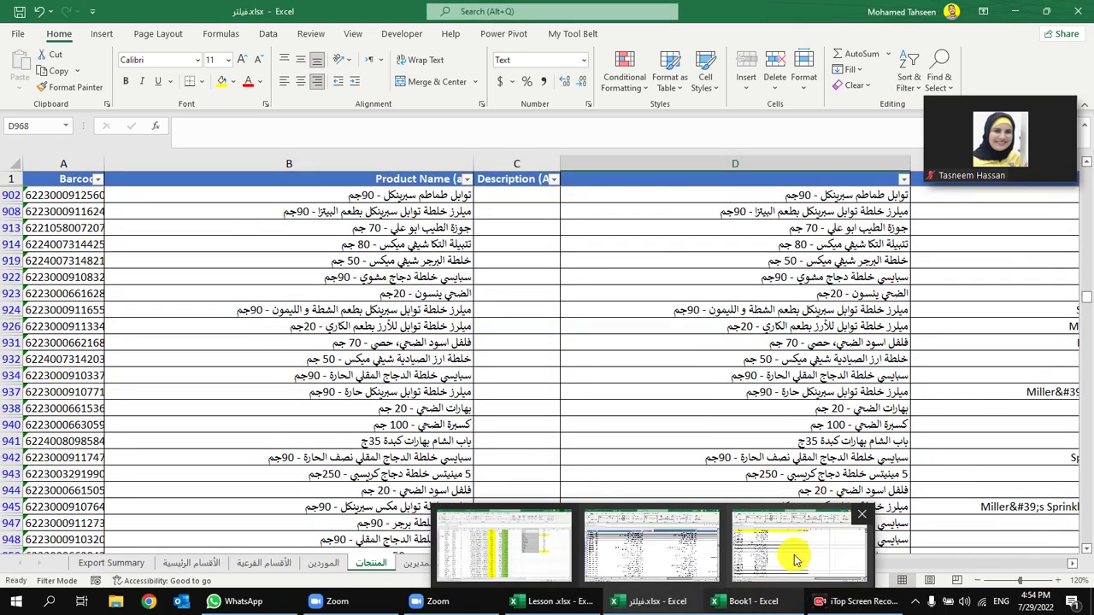
left_click(738, 557)
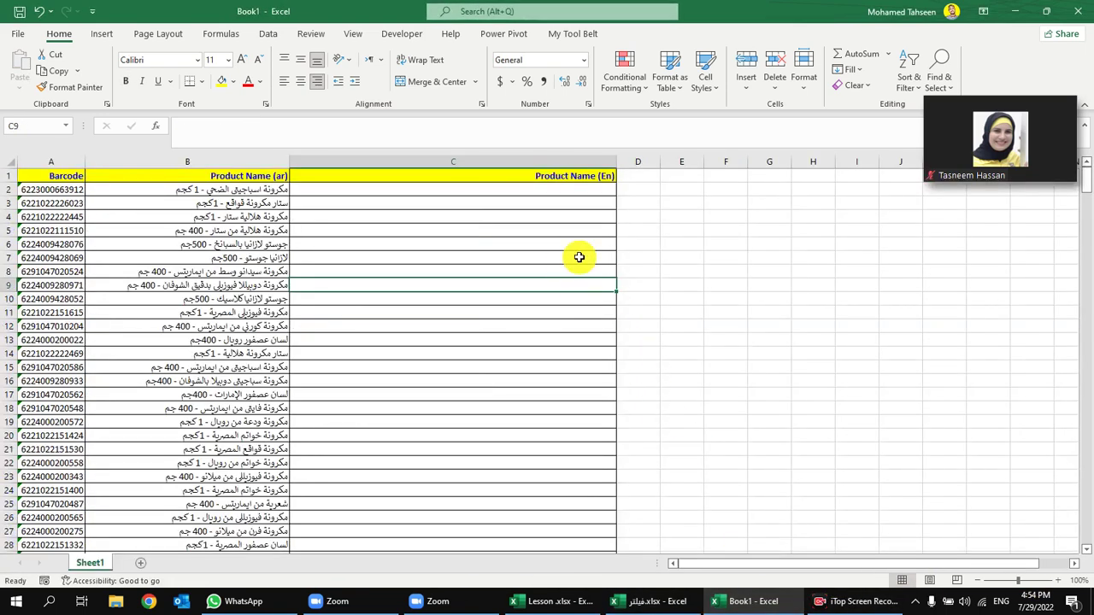
Minimise the new workbook, switch to the Zoom meeting and start sharing the screen again
left_click(1016, 10)
left_click(1051, 158)
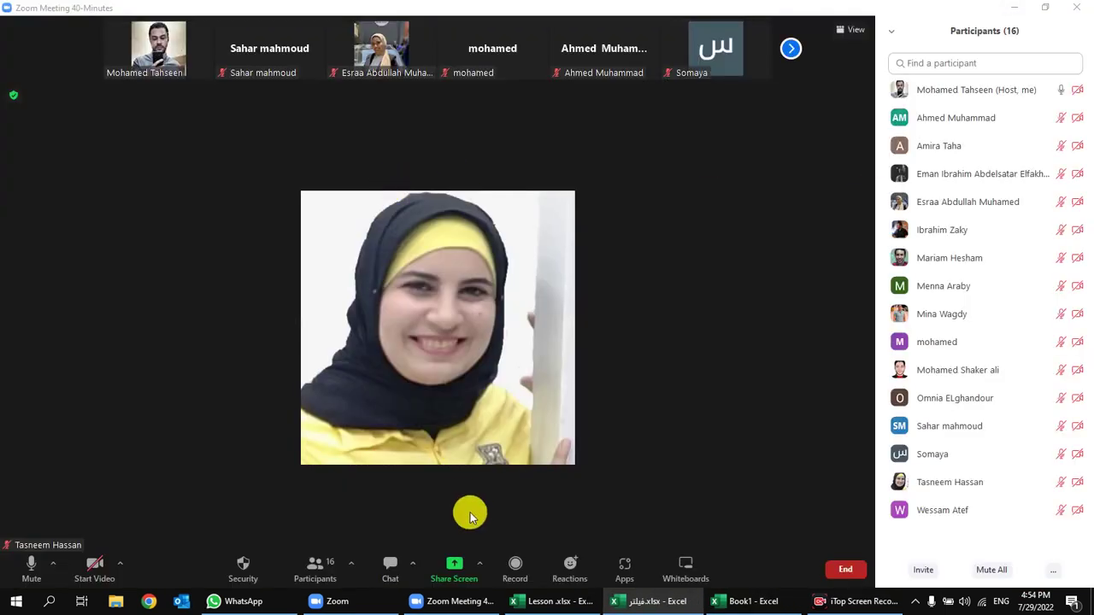
left_click(458, 566)
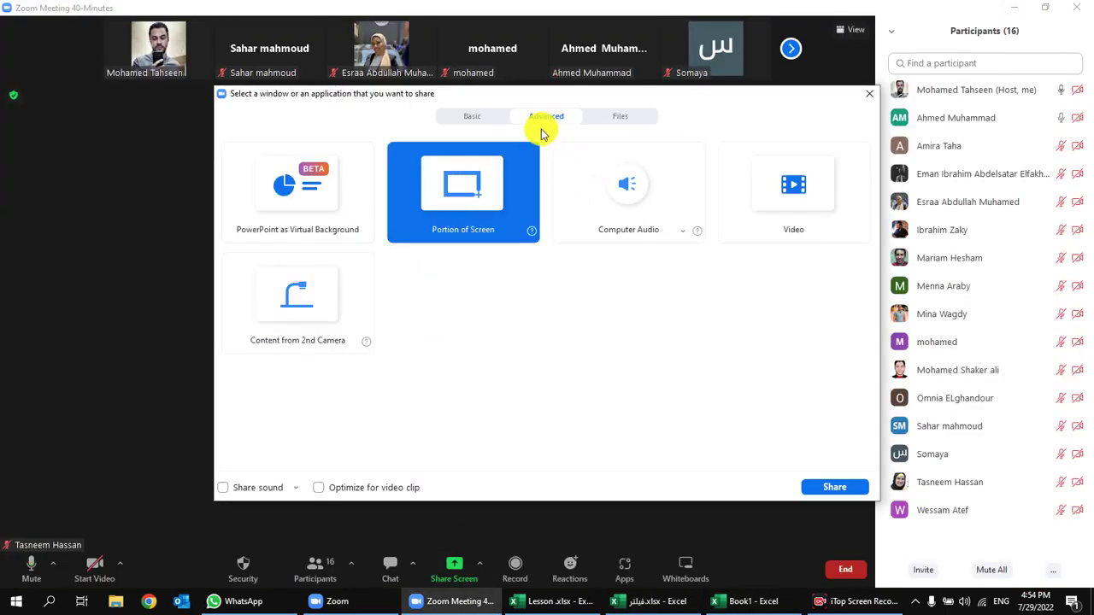
double_click(481, 179)
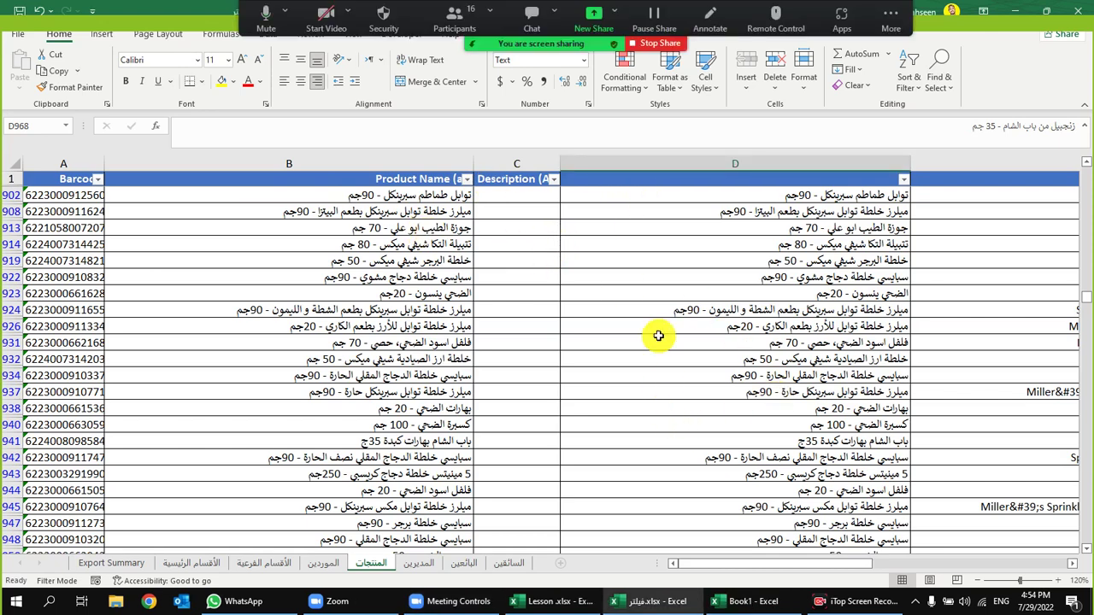
Delete column D with the duplicate Arabic product names and the empty Description (Ar) column on the المنتجات sheet
left_click(621, 165)
right_click(689, 166)
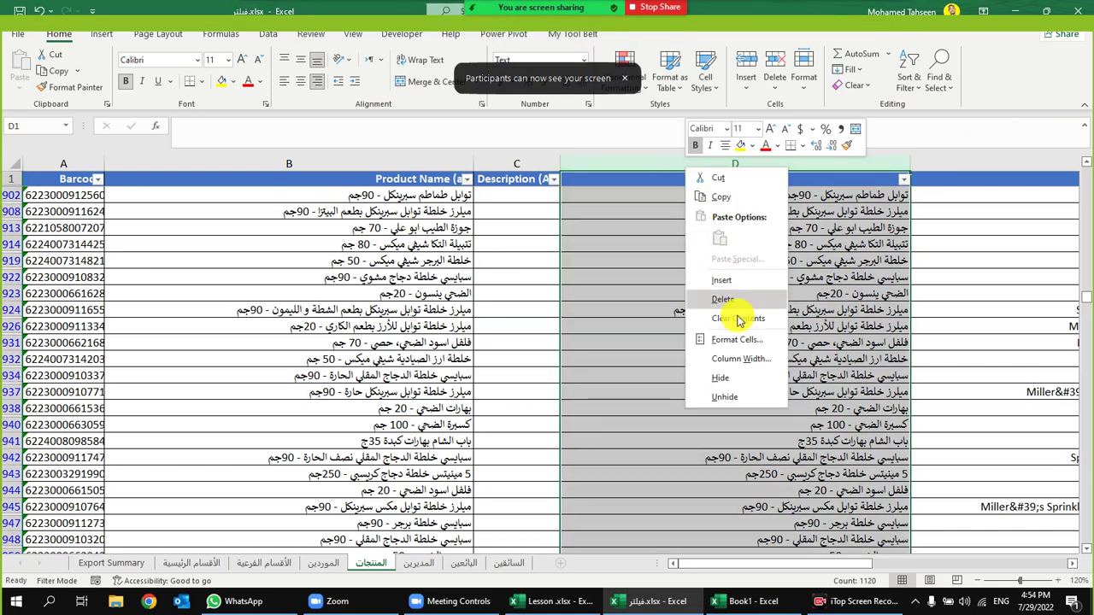
left_click(721, 299)
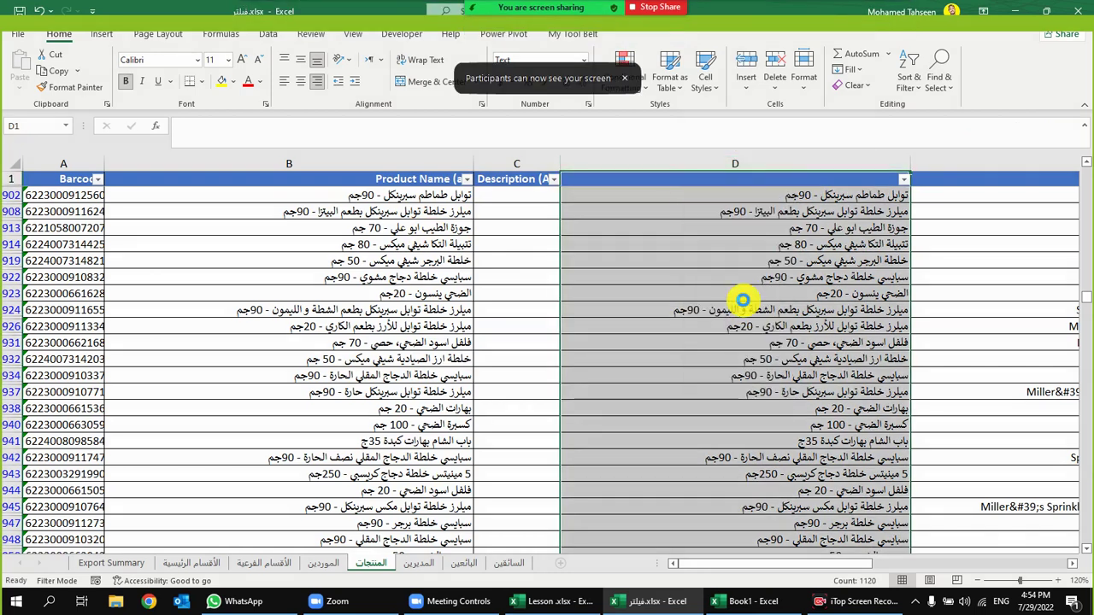
left_click(530, 165)
right_click(530, 165)
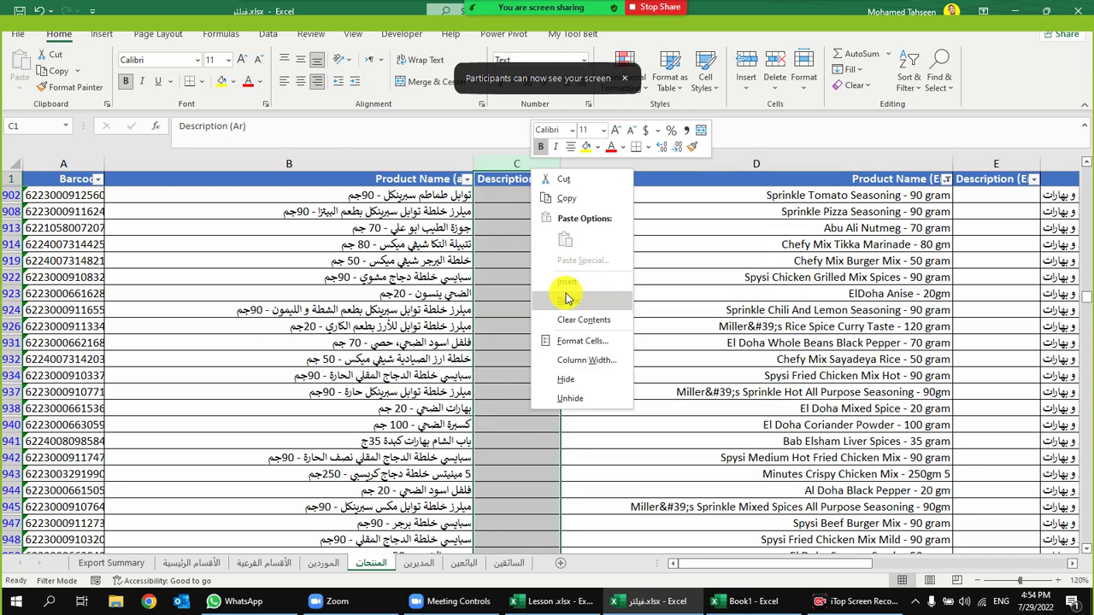
left_click(561, 298)
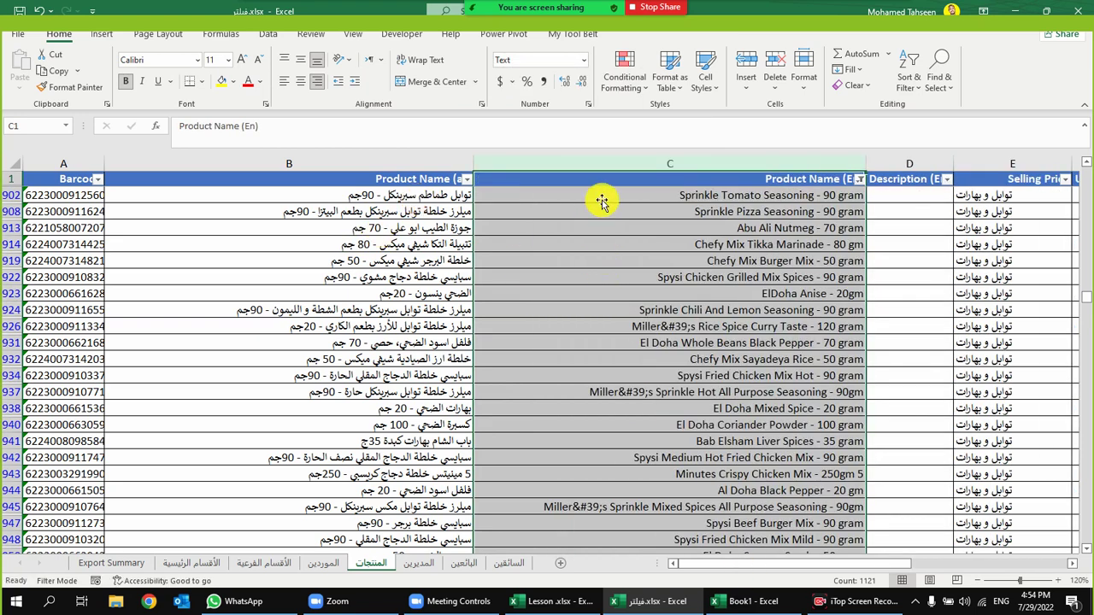
Compare the Arabic product names with their English names row by row through the spice and salt products on the المنتجات sheet
left_click(467, 197)
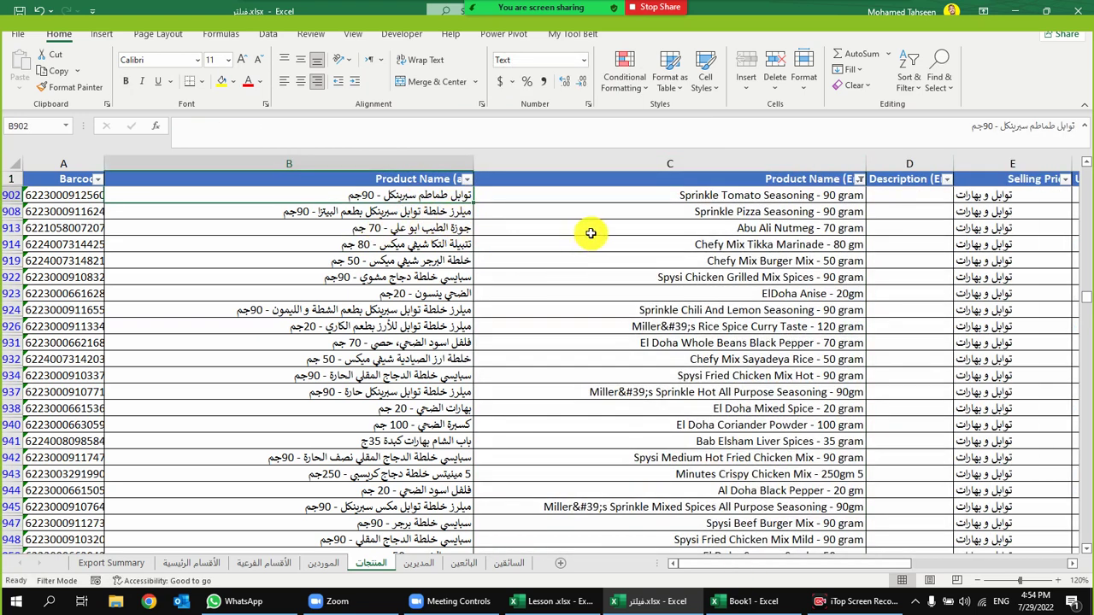
left_click(725, 261)
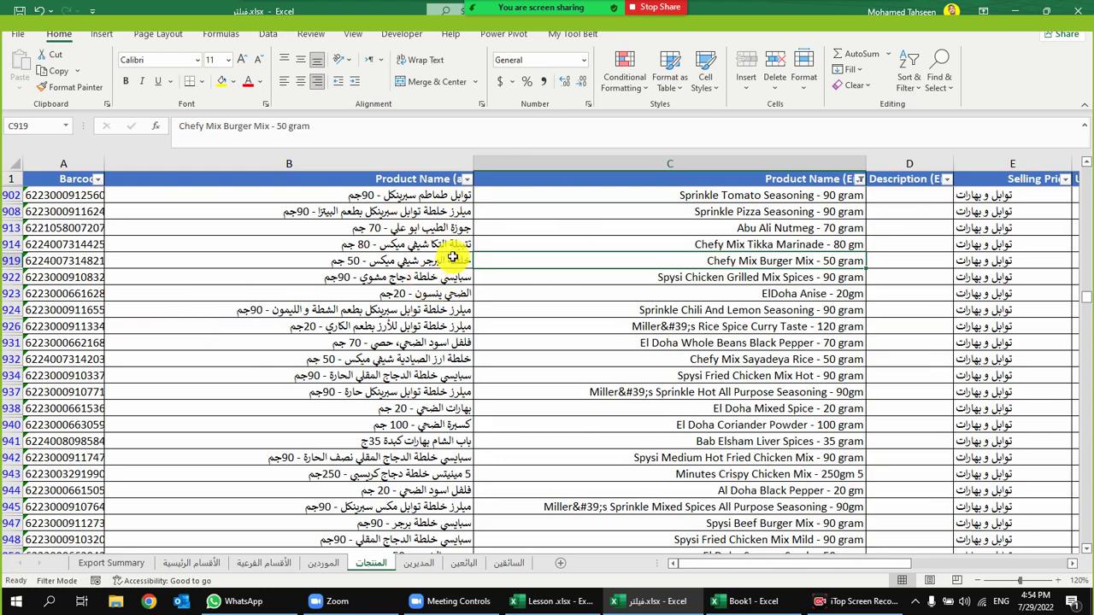
left_click(459, 228)
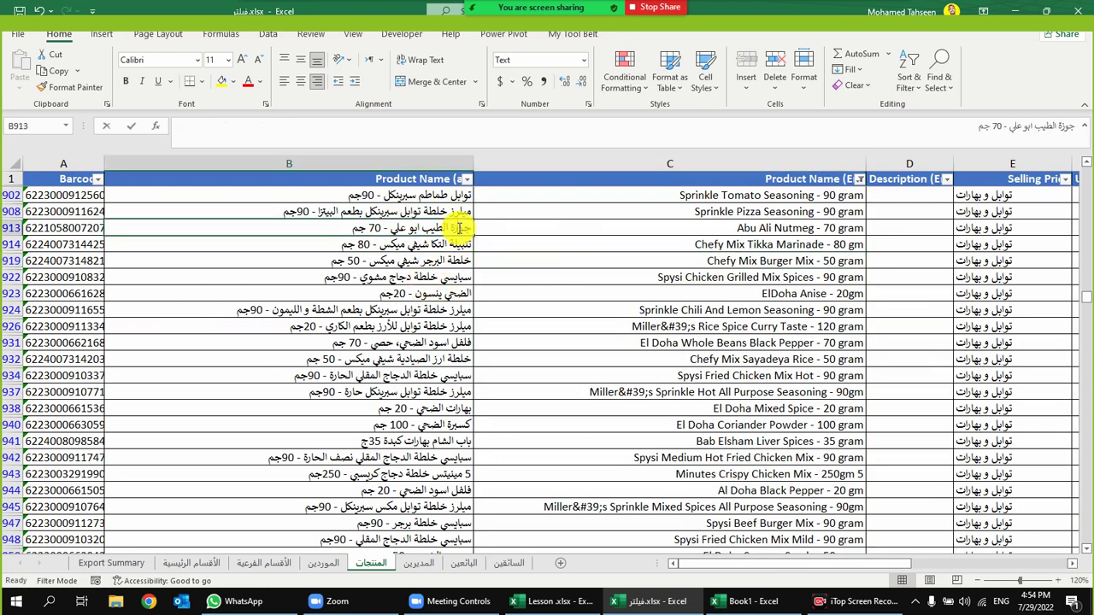
double_click(459, 228)
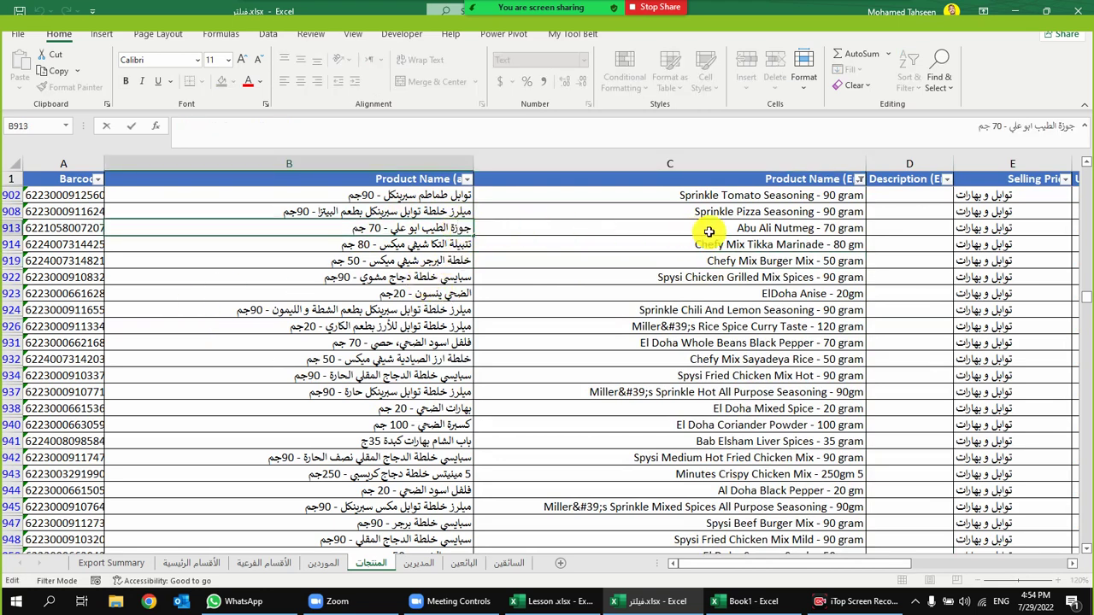
left_click(843, 229)
left_click(996, 243)
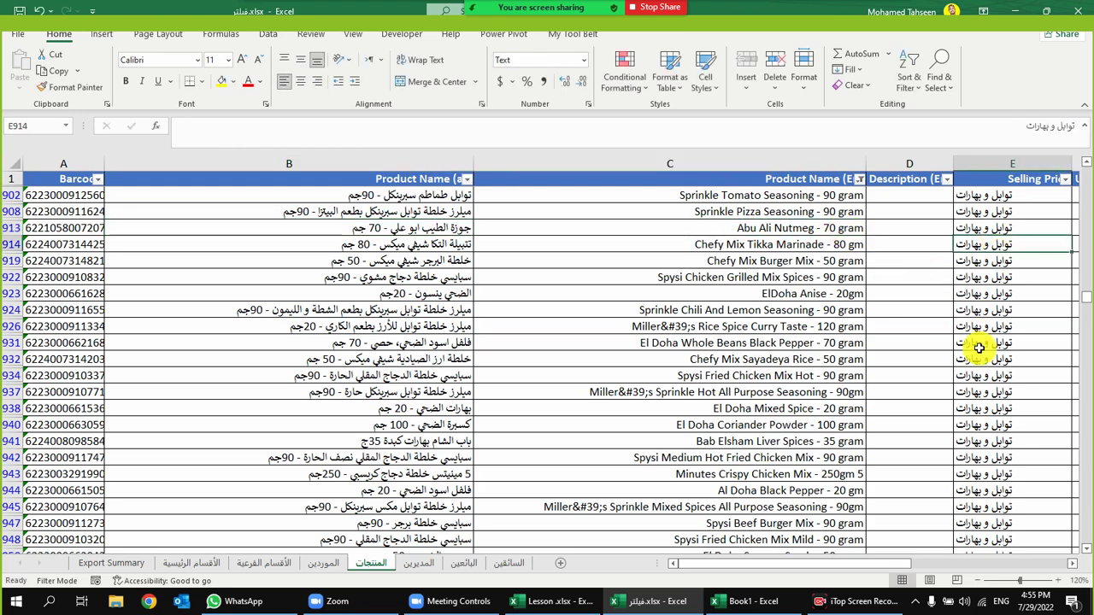
scroll(494, 402, "down", 1)
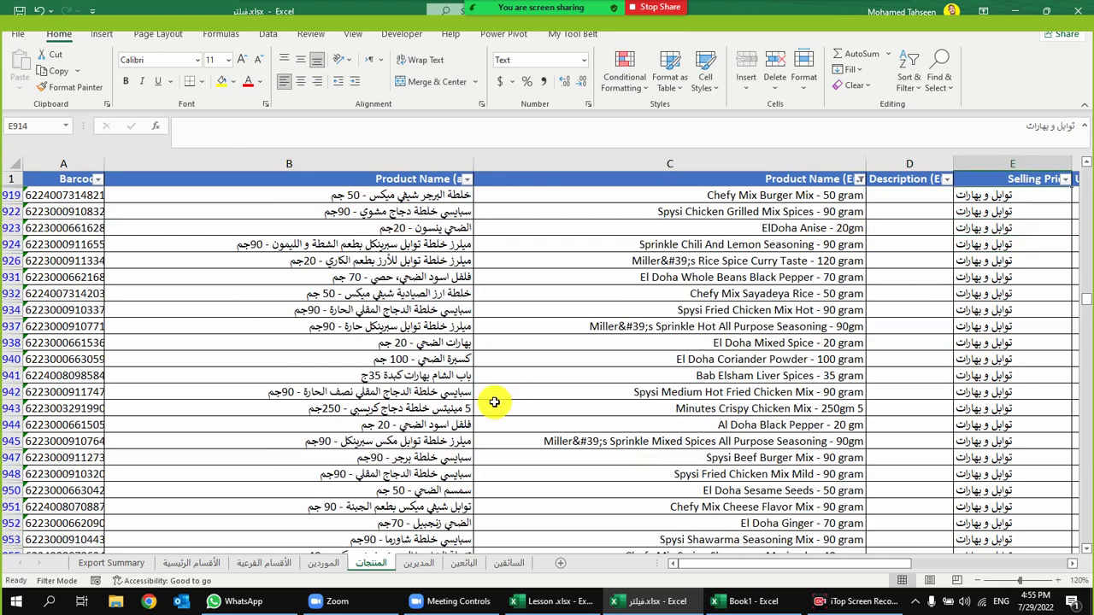
left_click(459, 344)
left_click_drag(458, 360, 756, 366)
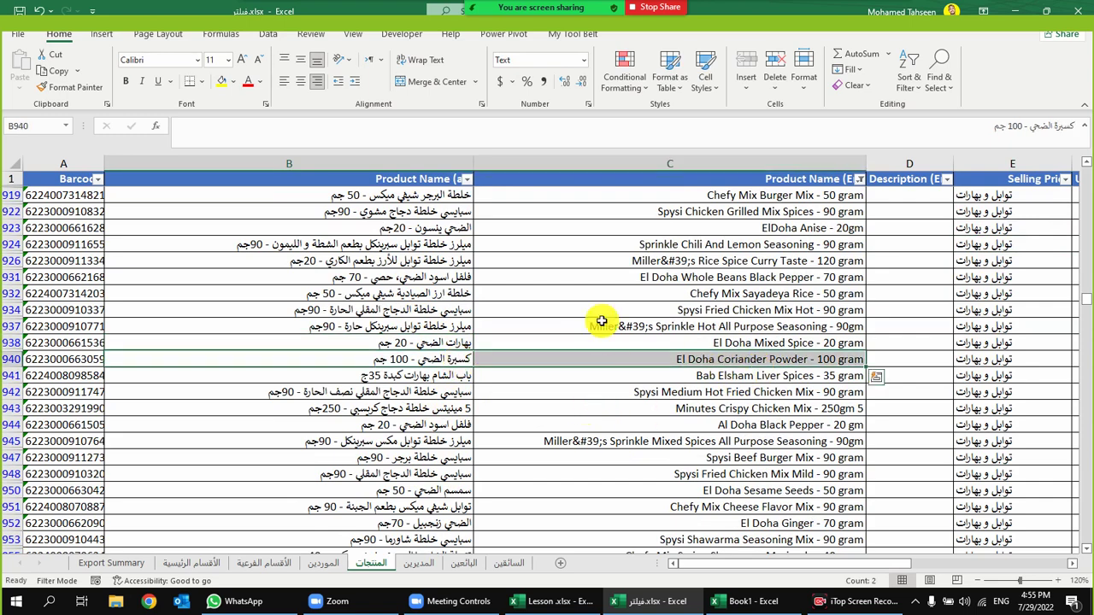
scroll(598, 317, "down", 8)
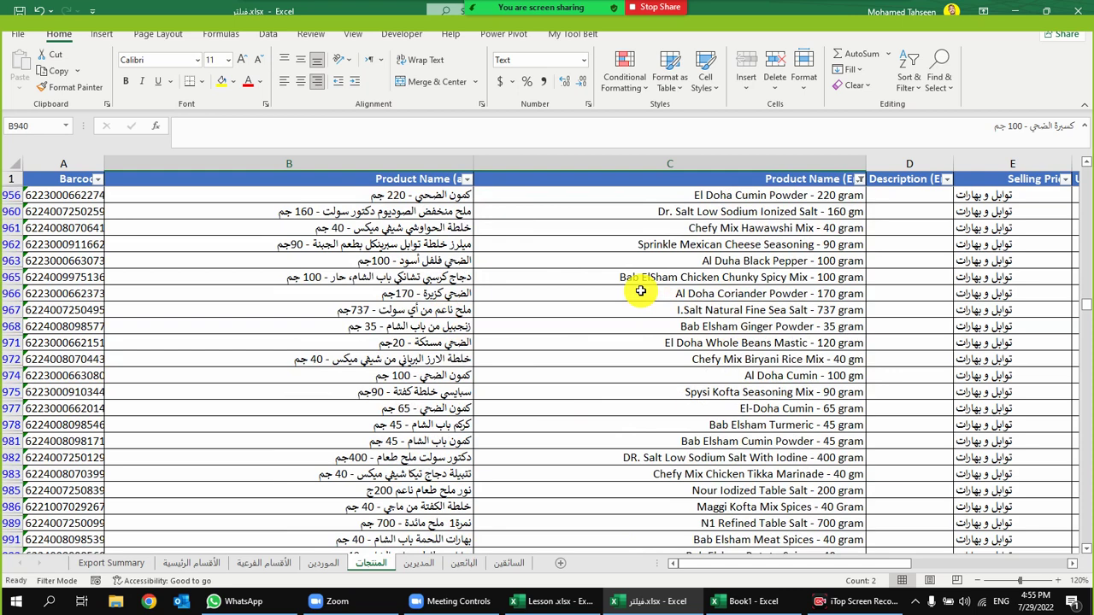
scroll(598, 307, "down", 2)
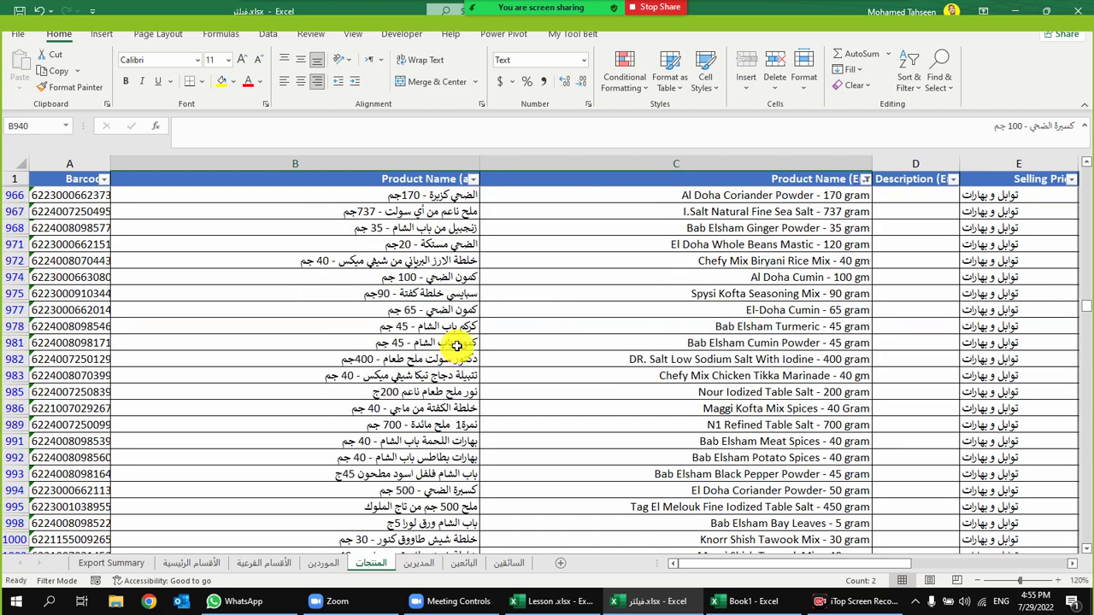
left_click(457, 345)
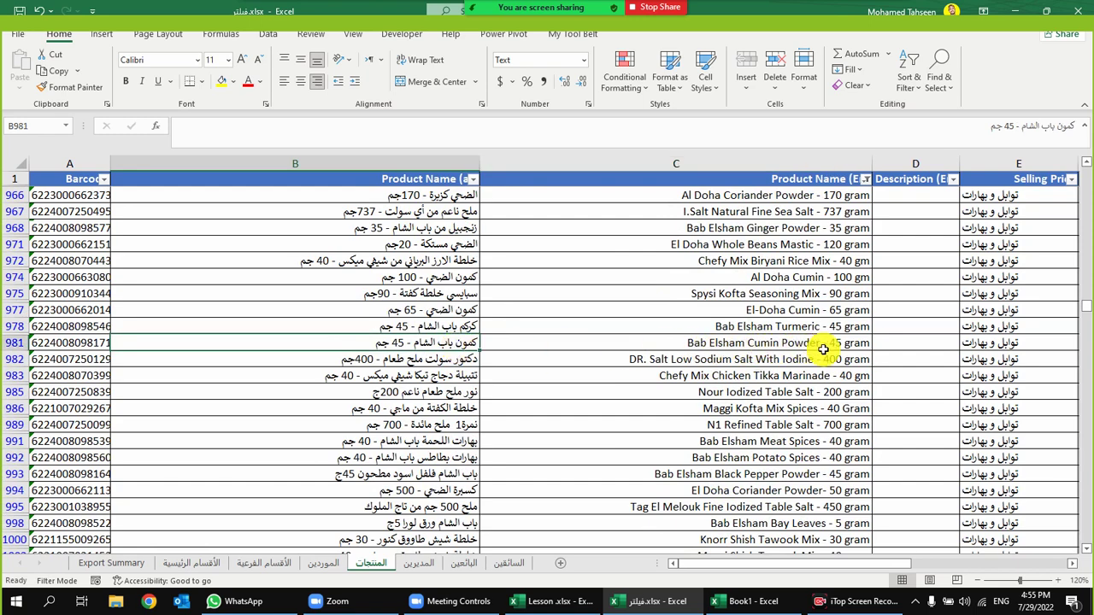
scroll(490, 408, "down", 7)
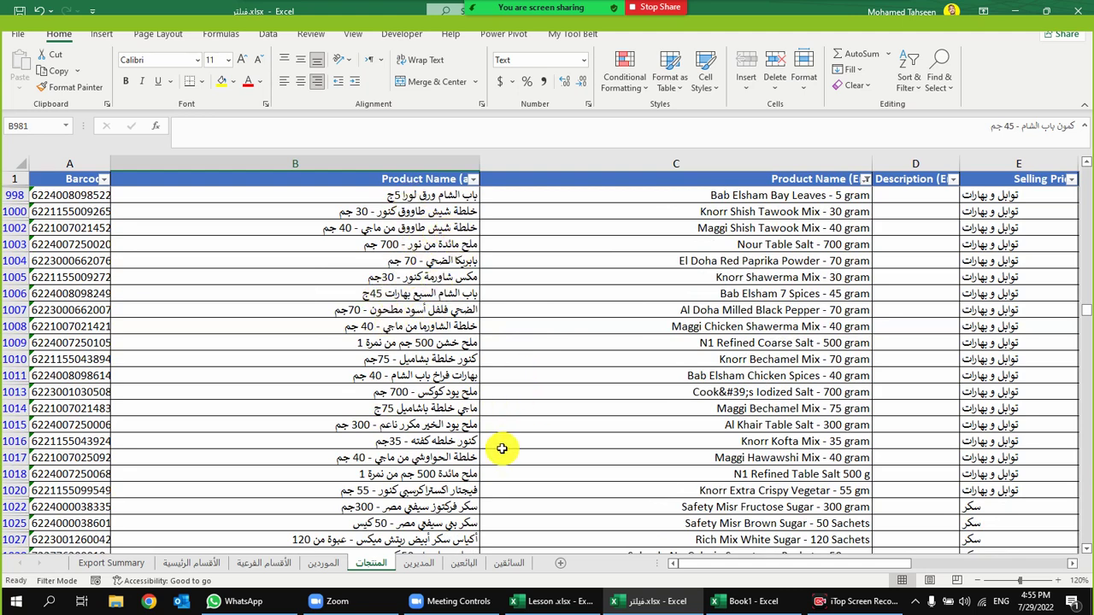
Switch to the Book1 workbook and look through the Arabic product names in column B
left_click(752, 602)
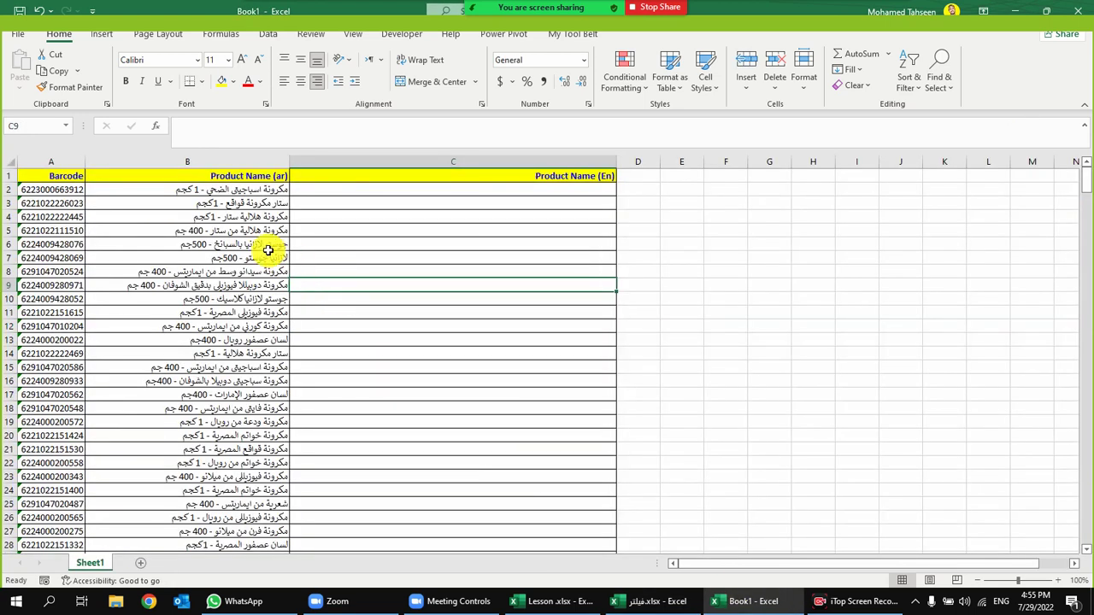
left_click(255, 191)
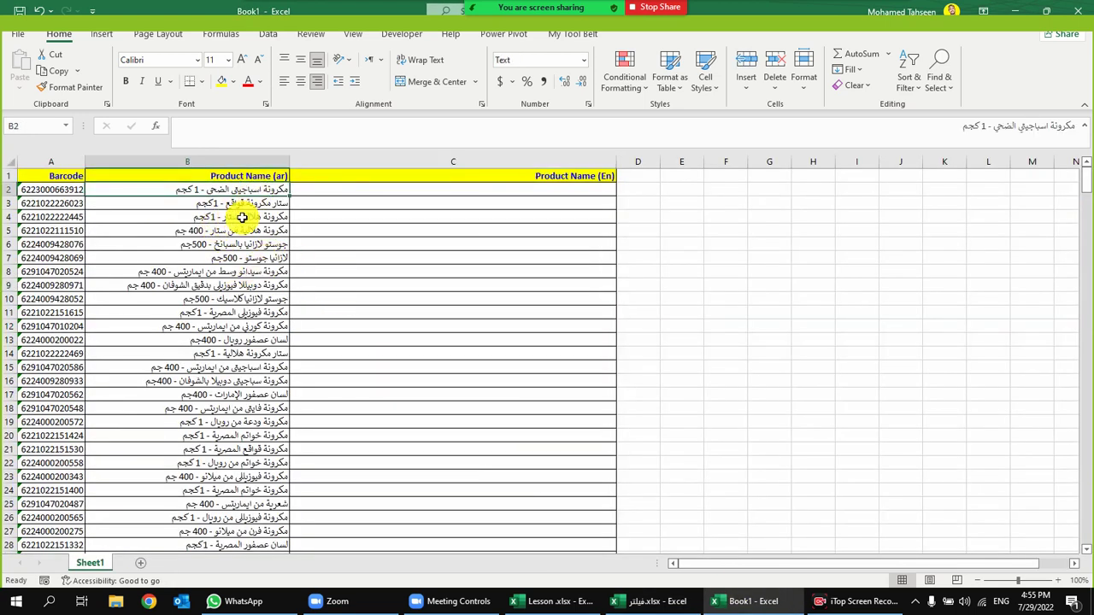
scroll(237, 292, "down", 8)
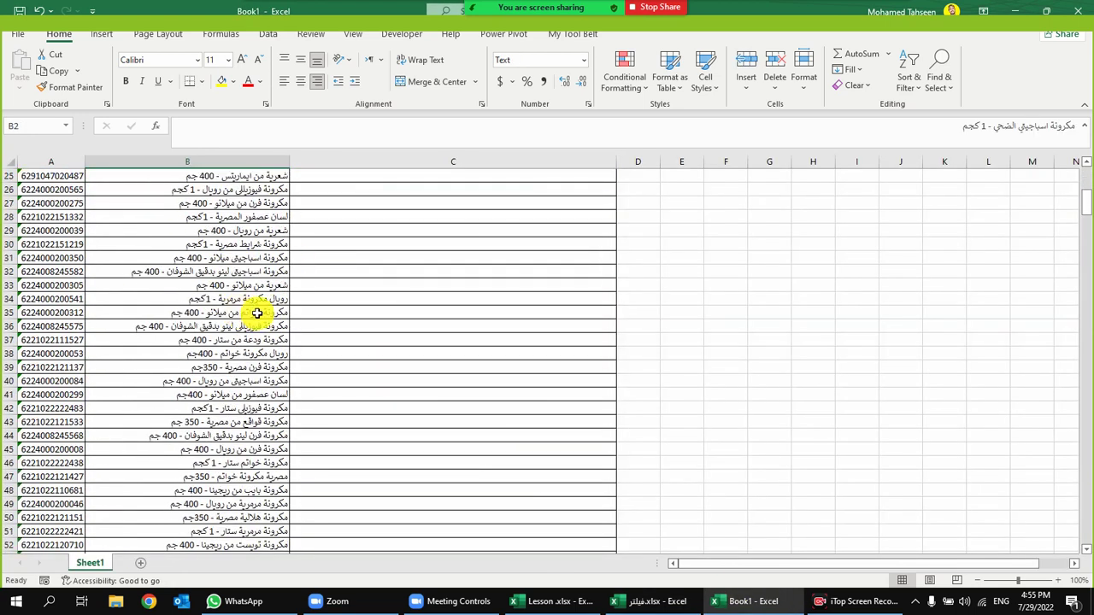
left_click(273, 289)
scroll(203, 342, "down", 1)
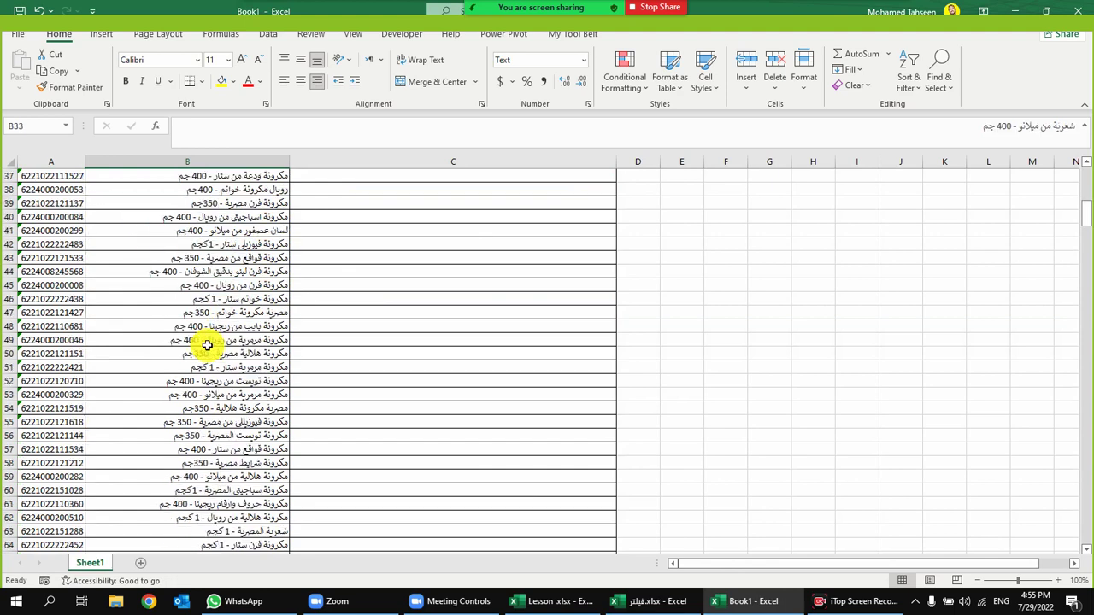
scroll(211, 342, "up", 9)
left_click(208, 231)
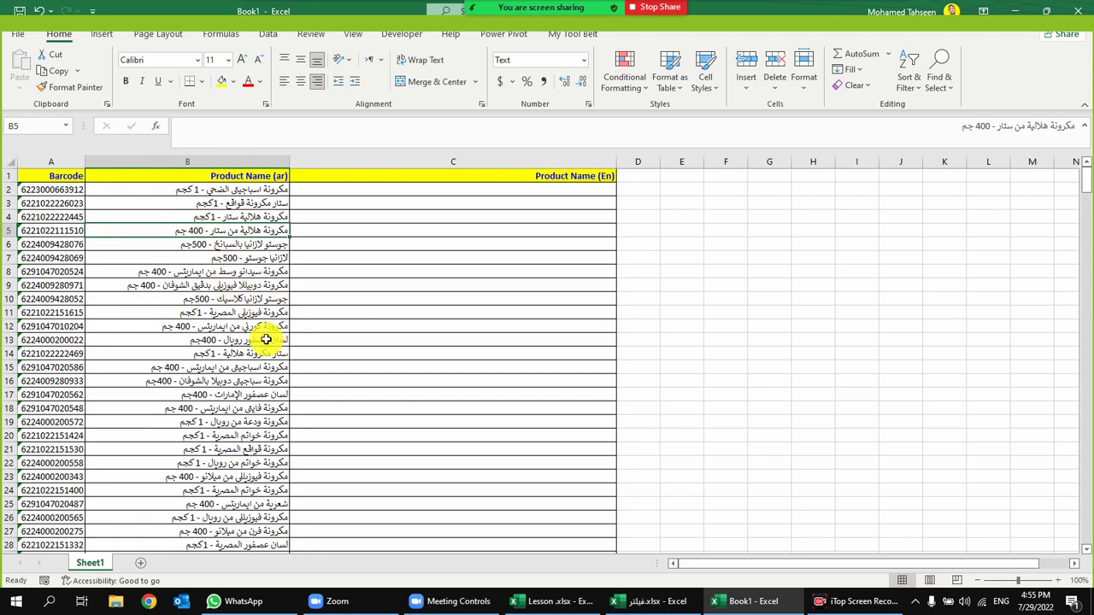
left_click_drag(239, 223, 251, 312)
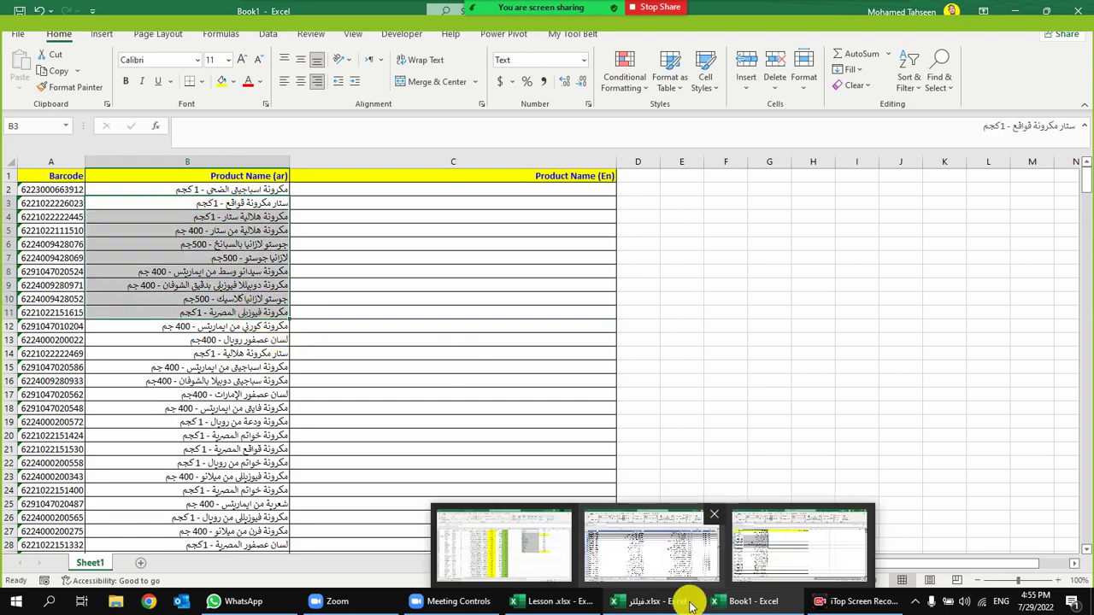
Review the English product names in فيلتر.xlsx, and return to the empty Product Name (En) cells in Book1
left_click(651, 600)
left_click(657, 273)
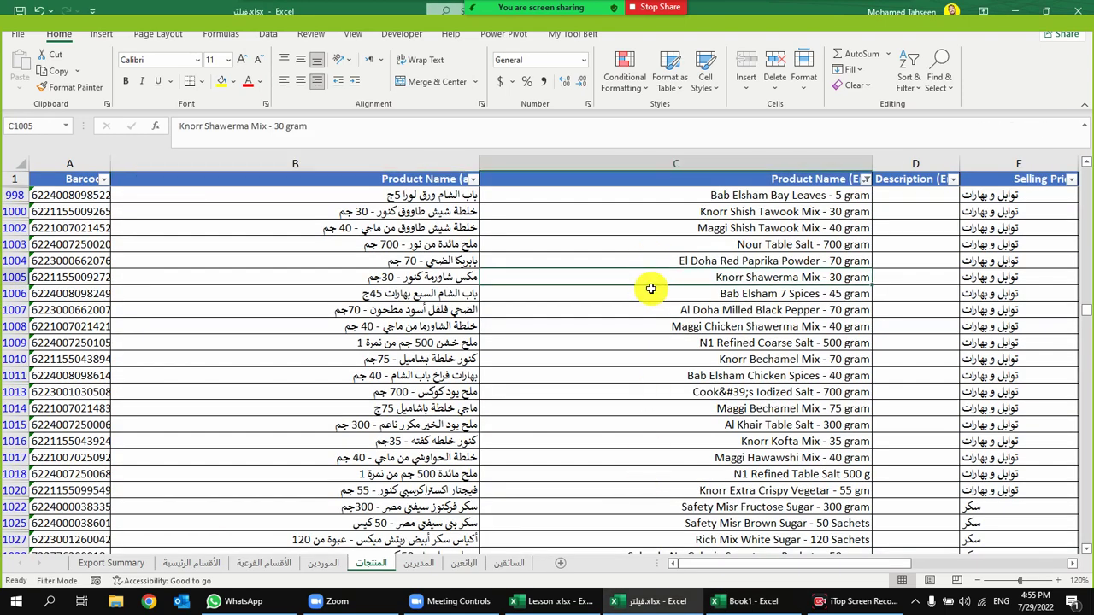
scroll(675, 385, "down", 3)
left_click(744, 601)
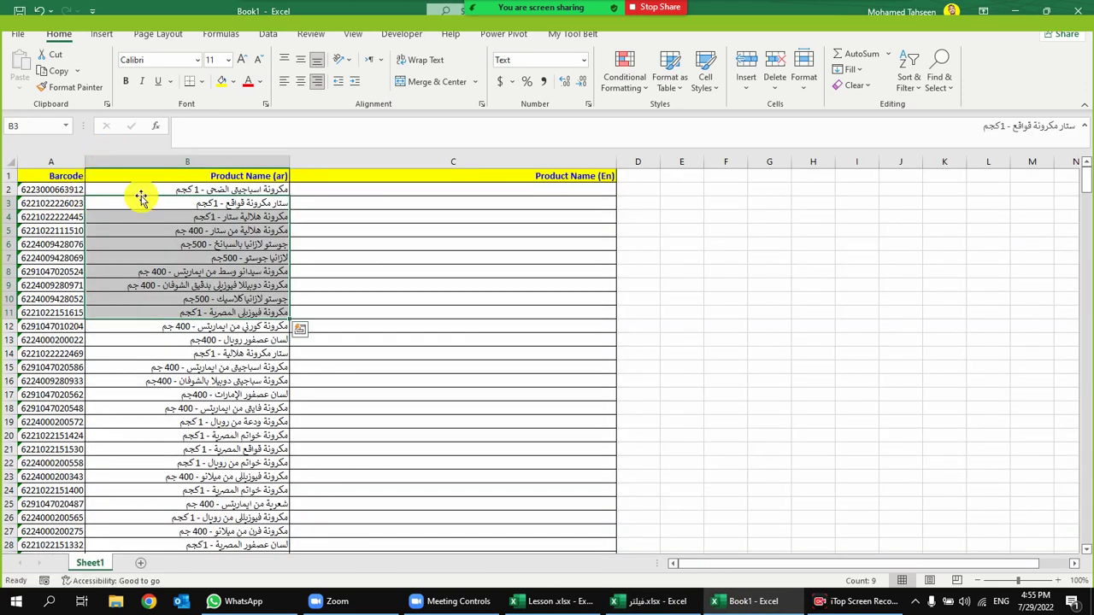
left_click(420, 192)
left_click(420, 367, "shift")
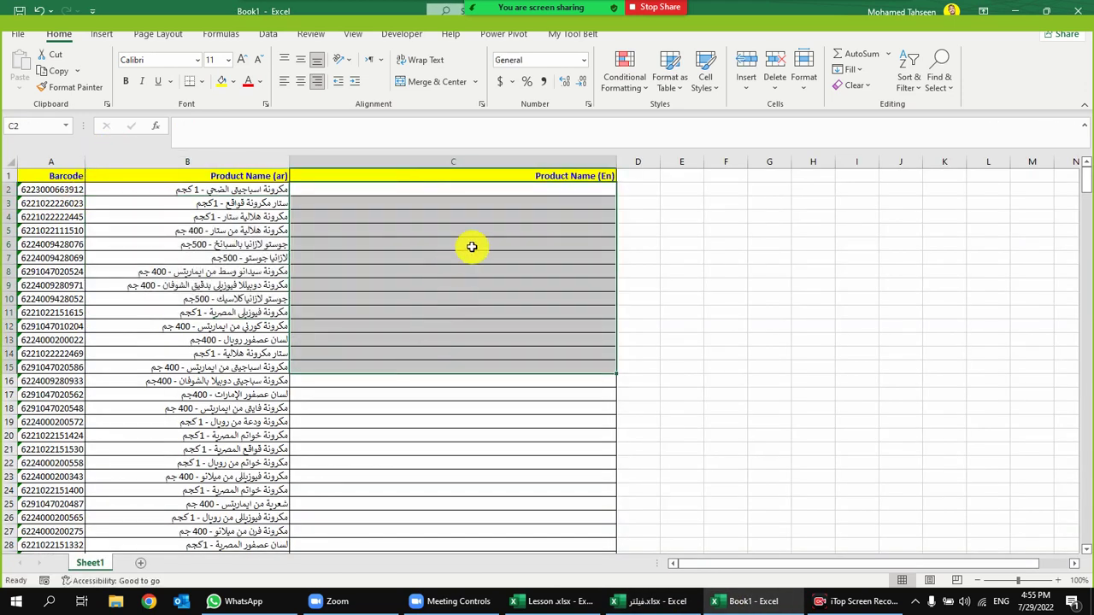
left_click(477, 188)
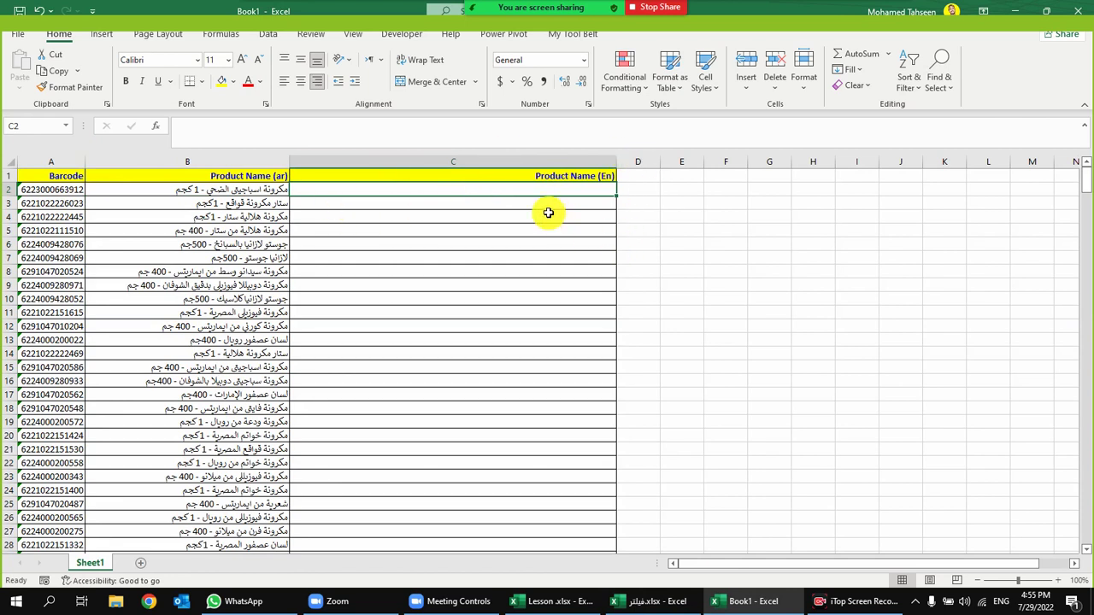
Centre the contents of the Product Name (En) column horizontally
left_click(525, 162)
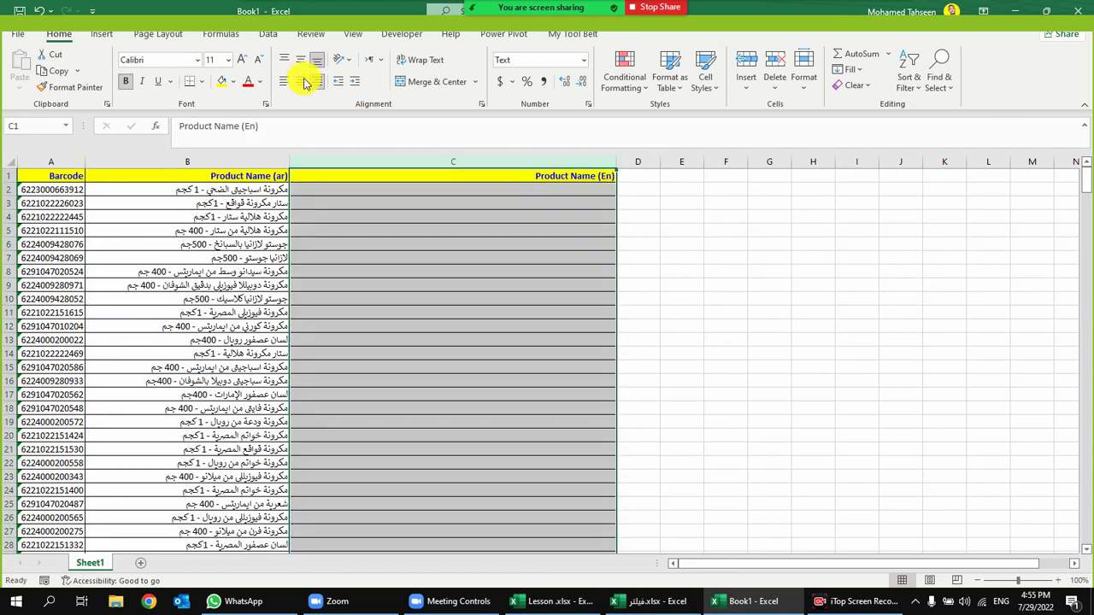
left_click(304, 82)
left_click(399, 202)
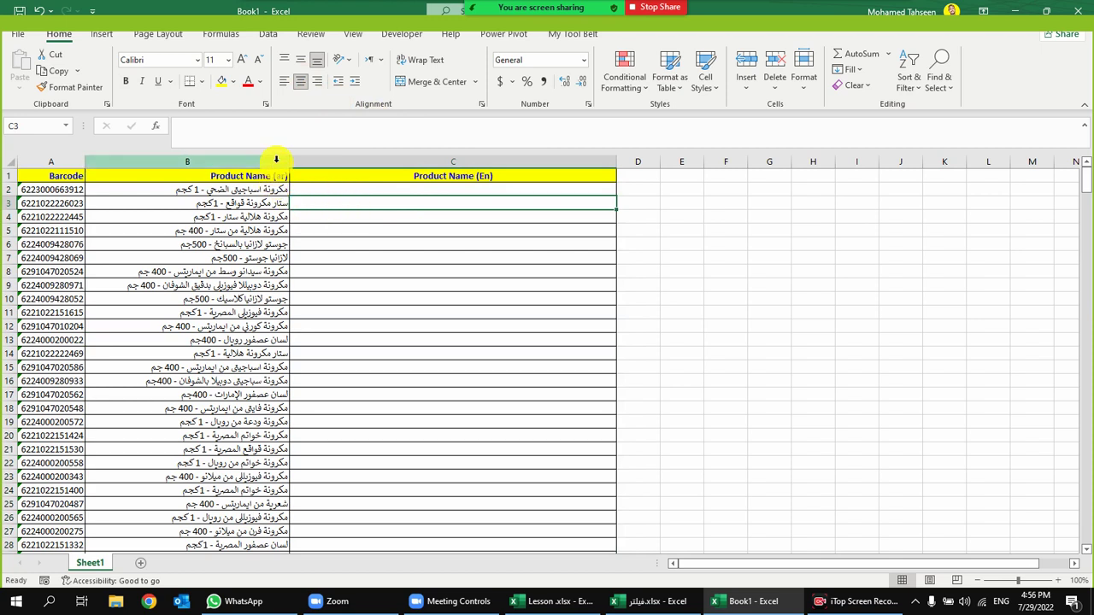
Check how many cells are filled in the Product Name (ar) column, and review the source products in فيلتر.xlsx before returning to Book1
left_click(276, 160)
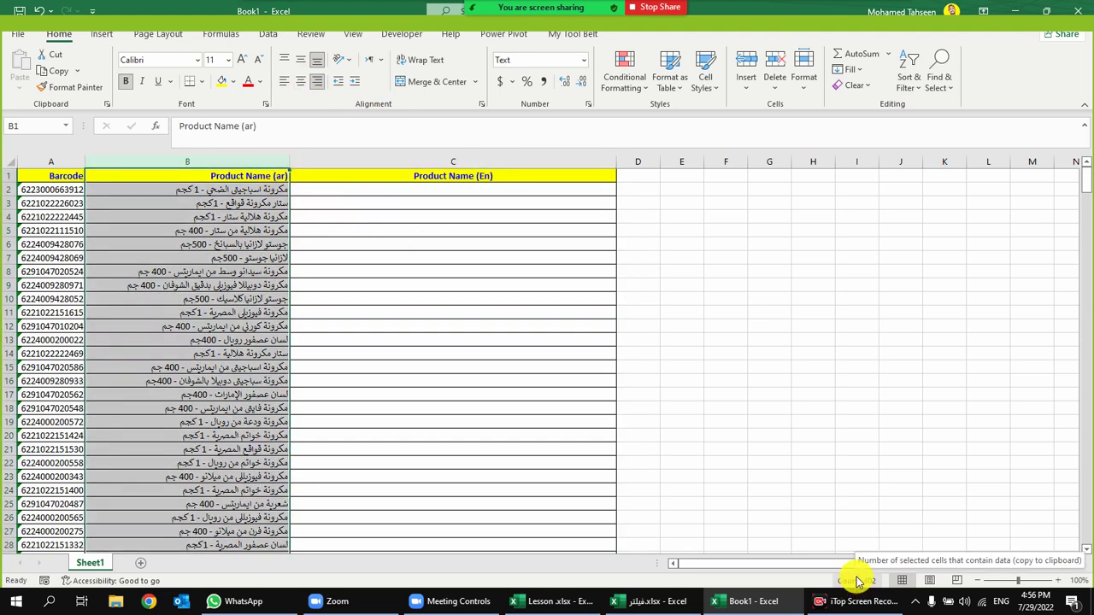
left_click(256, 192)
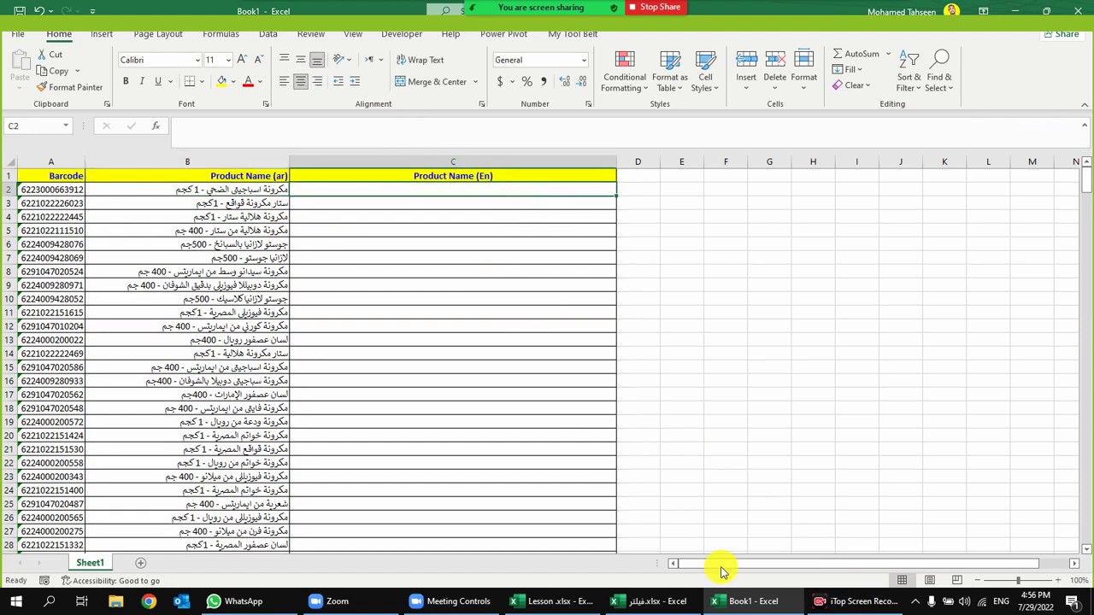
left_click(672, 601)
left_click(608, 293)
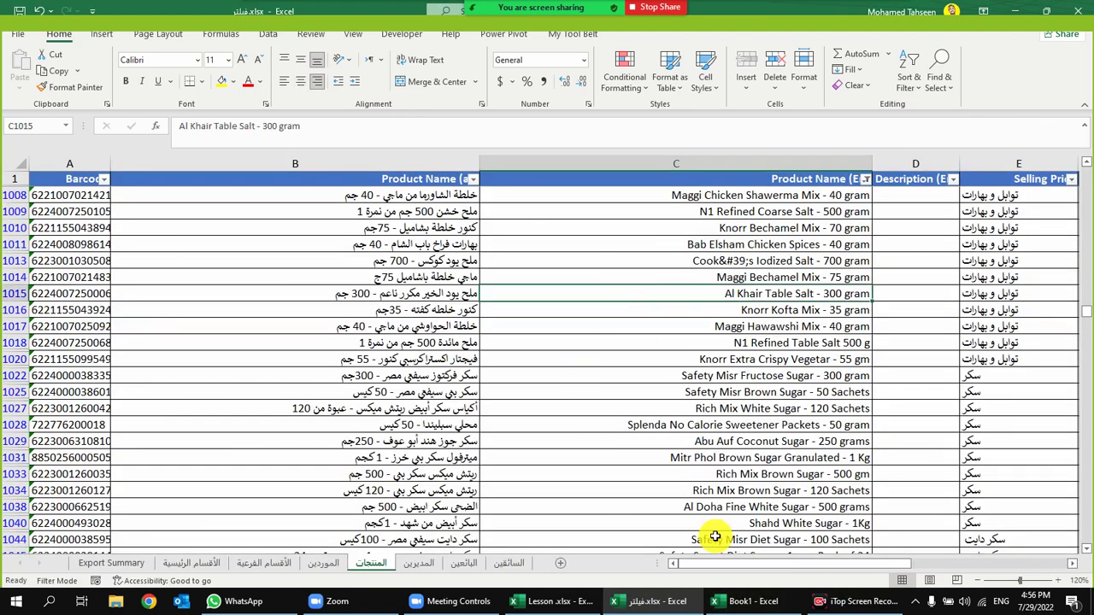
left_click(742, 601)
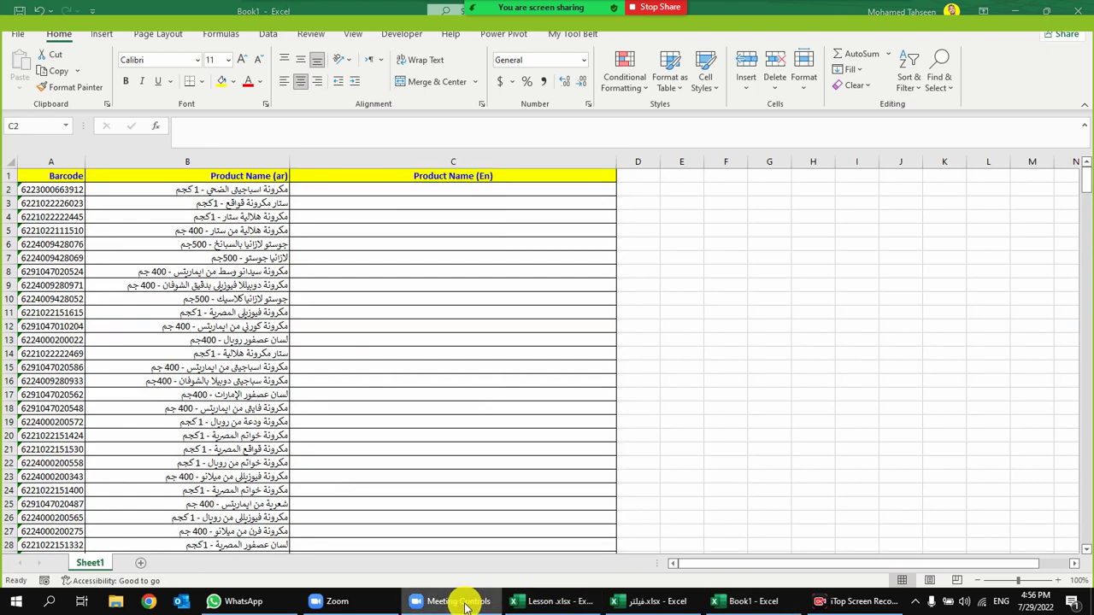
Open the Zoom meeting's participants list and place its window over the empty columns beside the product data
left_click(381, 601)
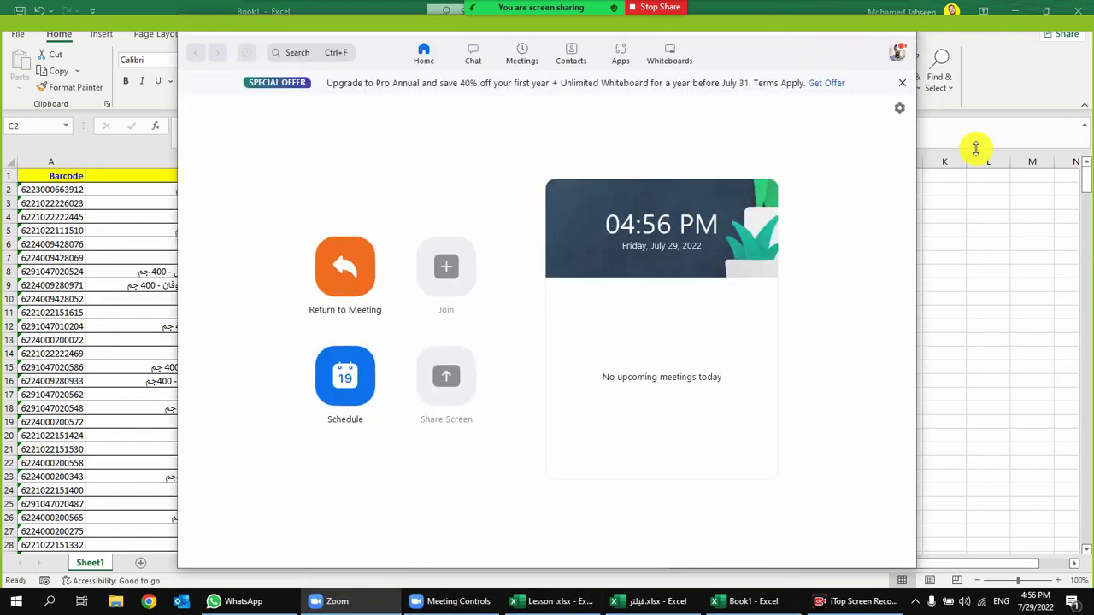
left_click(952, 122)
mouse_move(487, 8)
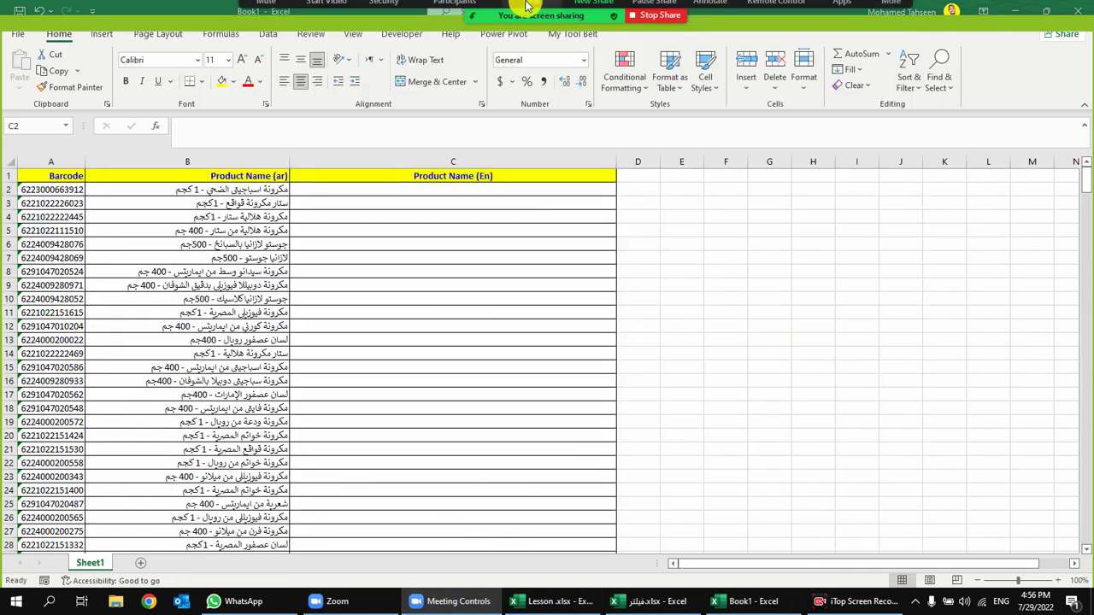
left_click(454, 19)
left_click_drag(329, 147, 1032, 106)
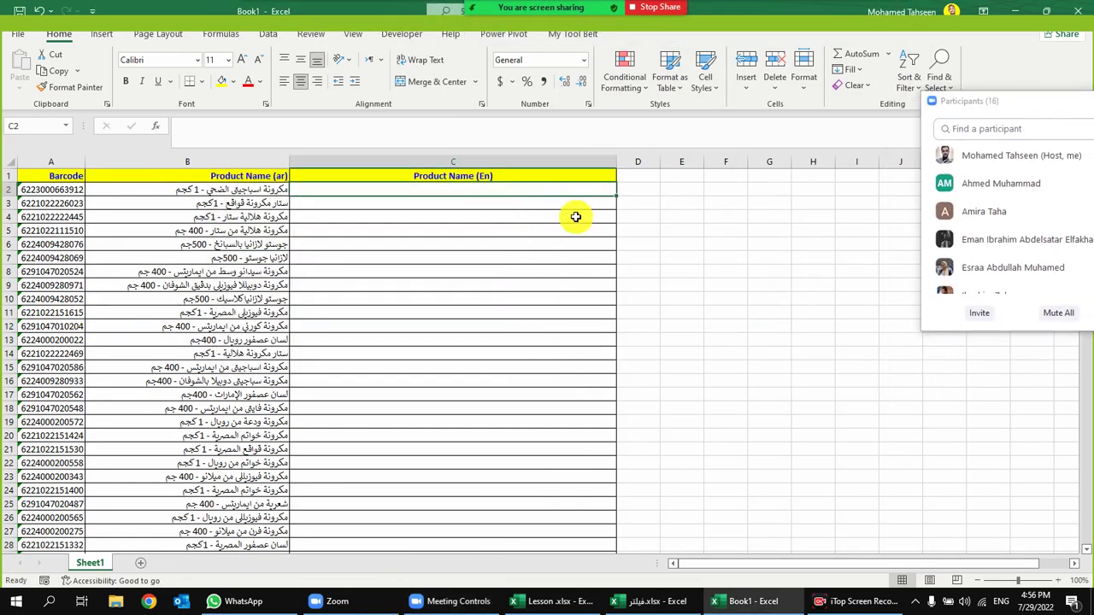
left_click_drag(1007, 109, 894, 105)
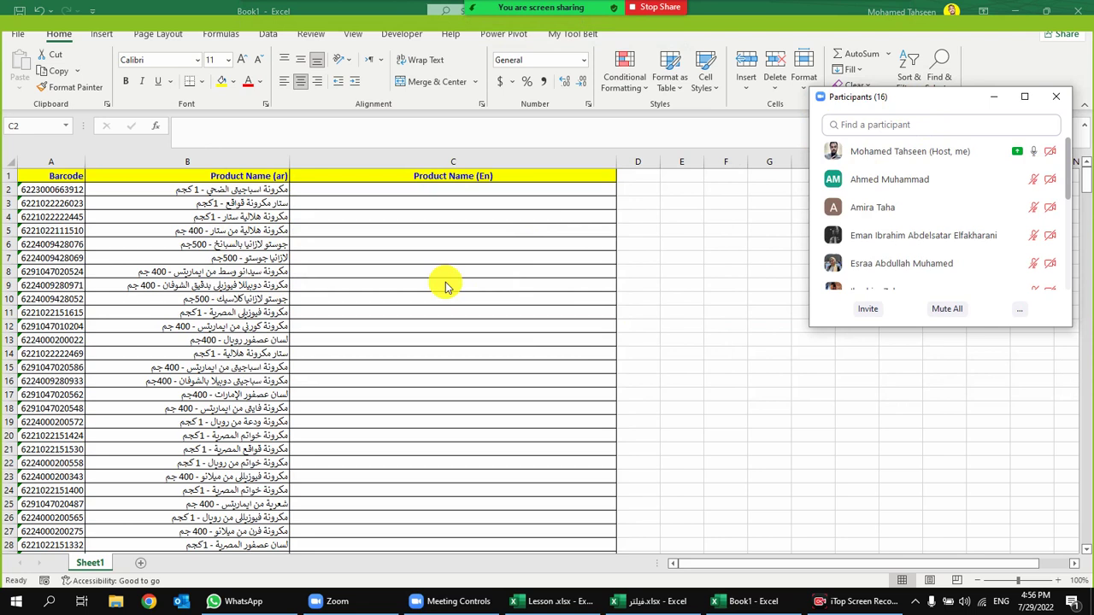
left_click(493, 219)
key("Up")
key("Up")
key("Up")
key("Down")
type("=")
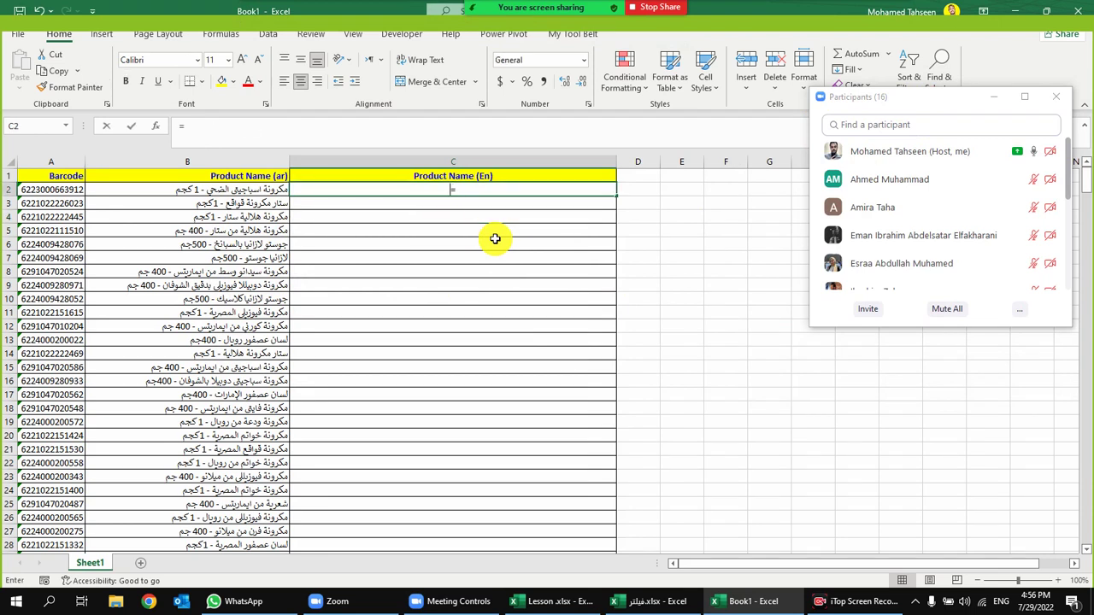
type("vlo")
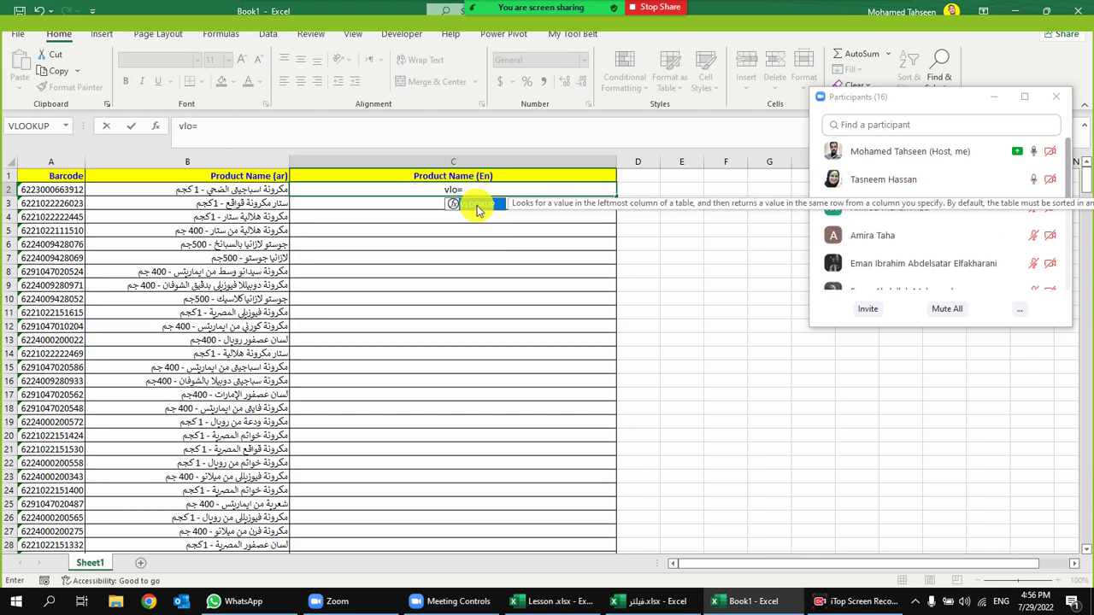
double_click(477, 205)
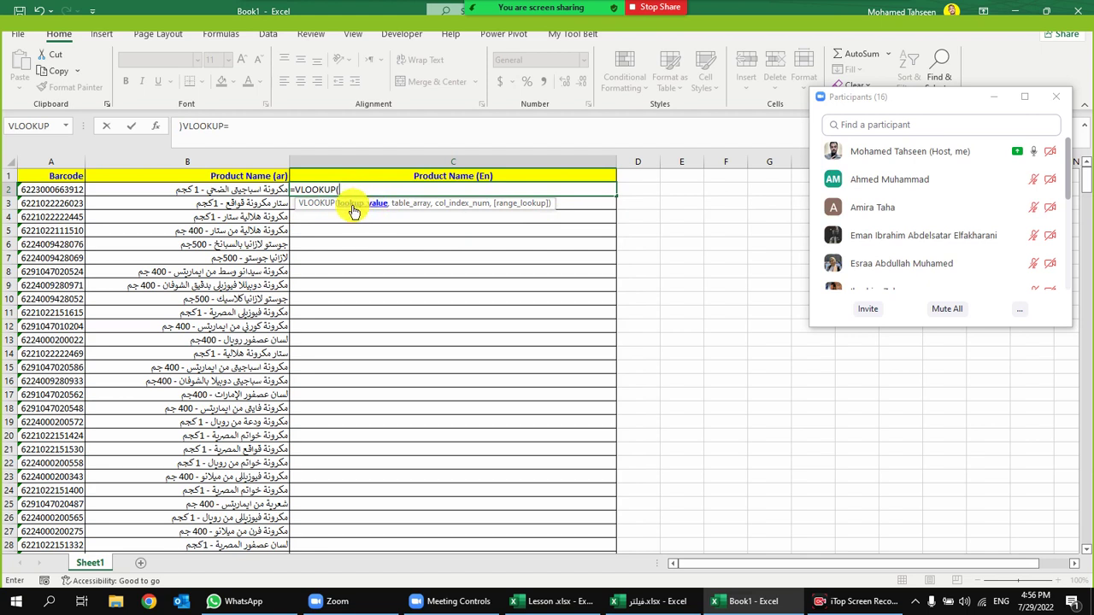
left_click(257, 191)
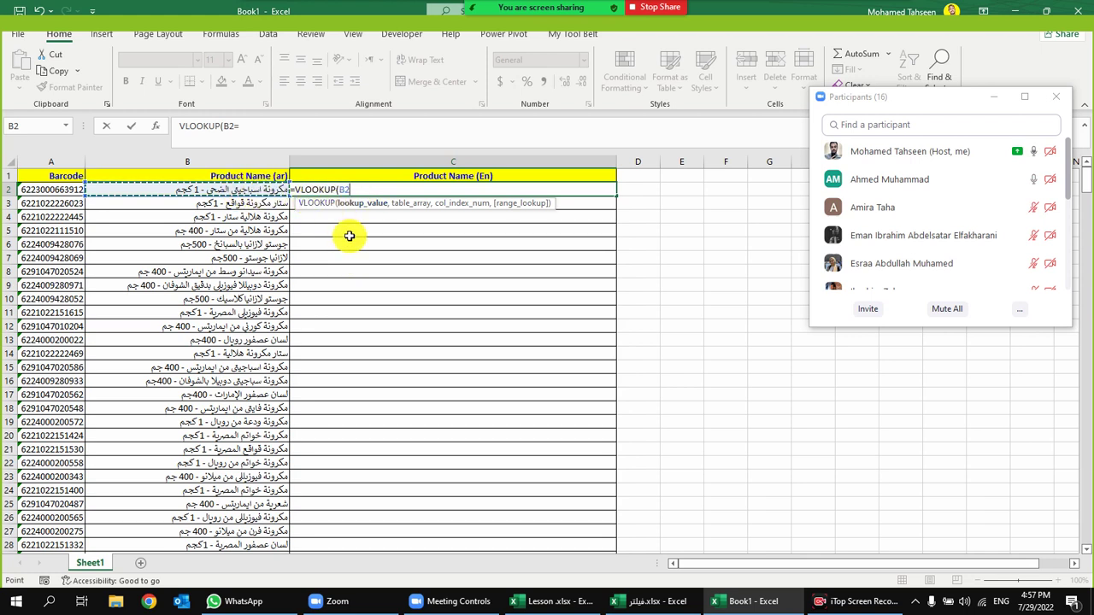
type(",")
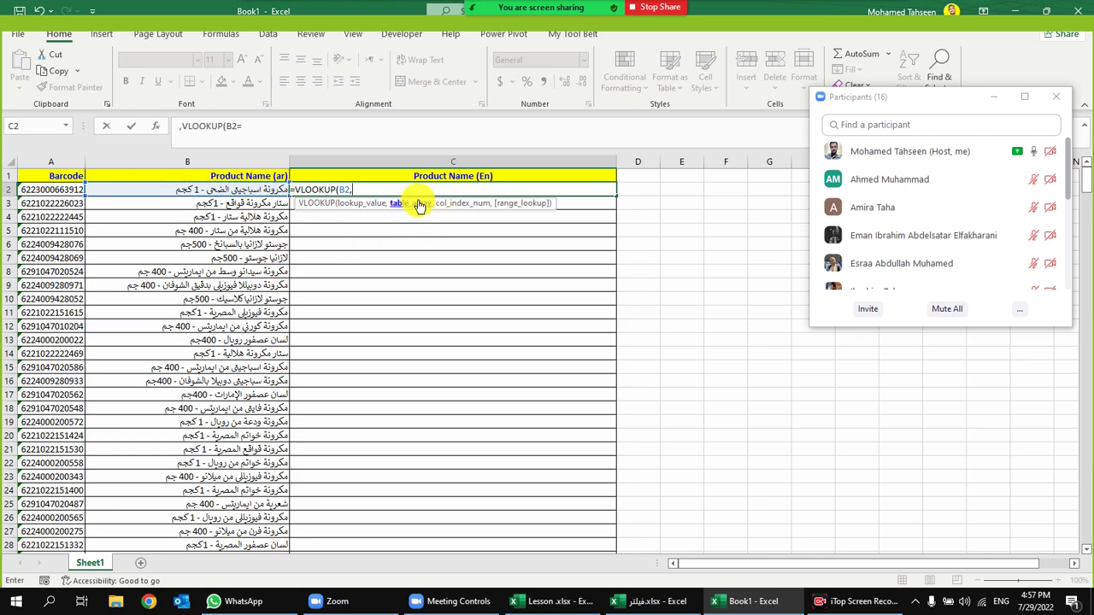
left_click(650, 602)
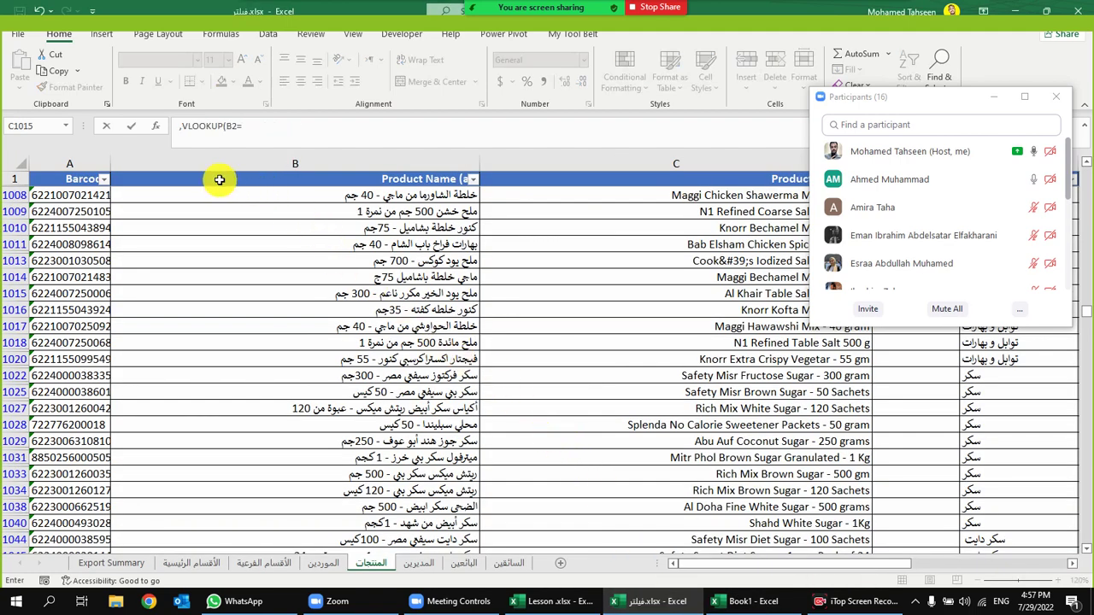
left_click_drag(218, 163, 534, 167)
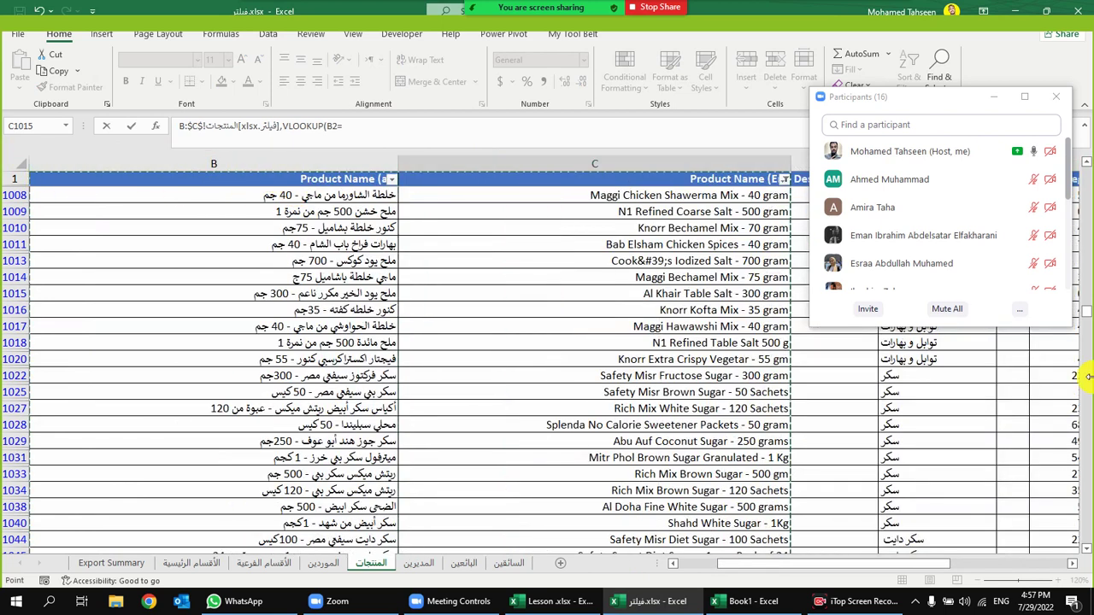
left_click_drag(944, 96, 1003, 95)
left_click_drag(245, 161, 524, 163)
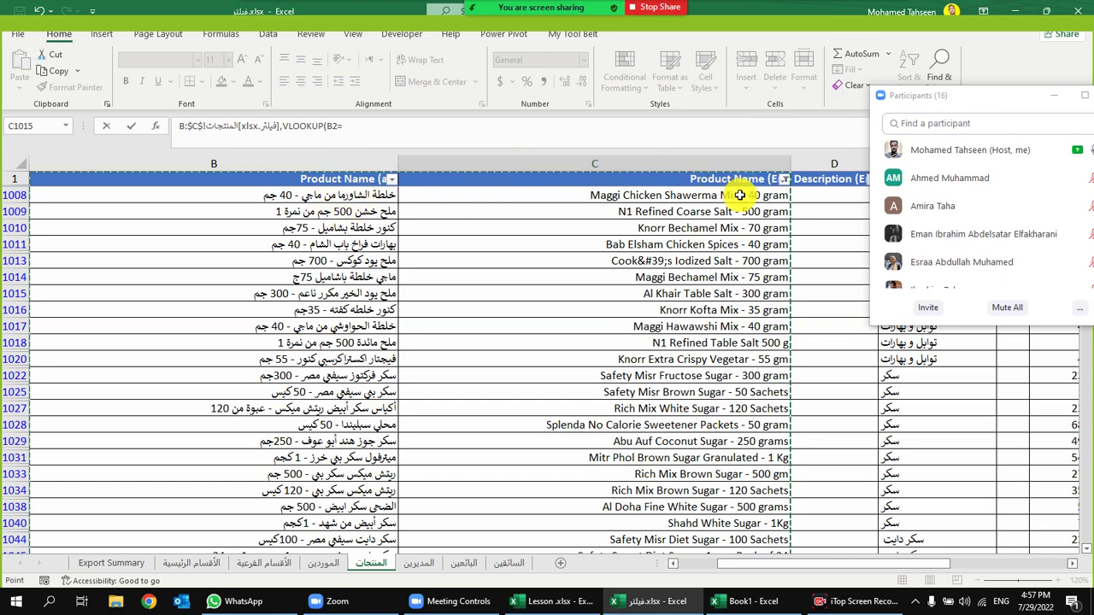
left_click_drag(264, 161, 479, 172)
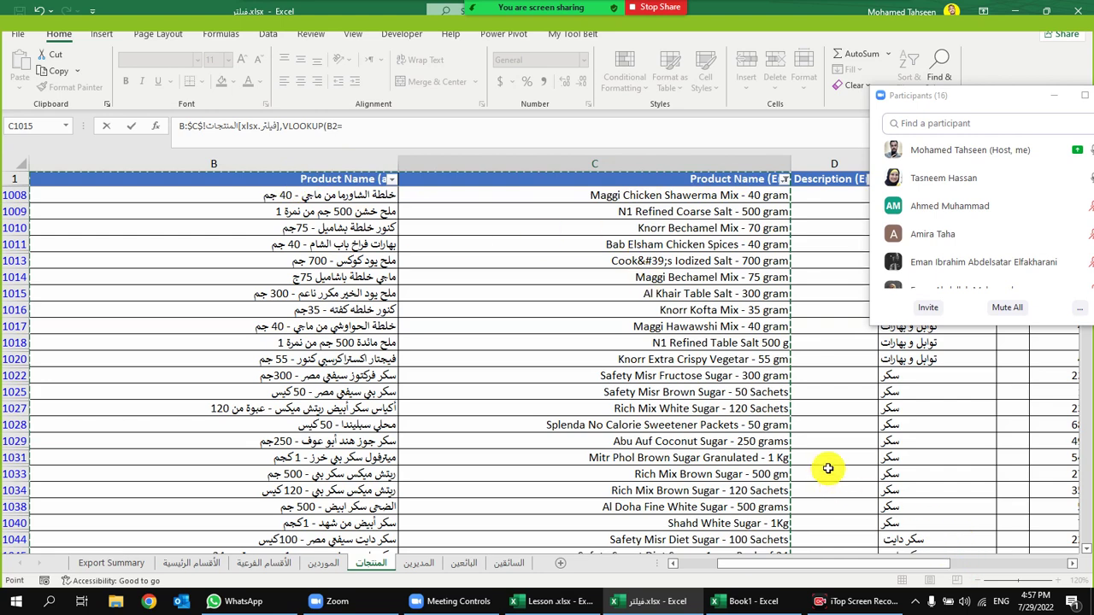
key("Escape")
Narrow the Product Name (ar) and Product Name (En) columns on the المنتجات sheet of فيلتر.xlsx, viewed at 80% zoom
left_click(647, 601)
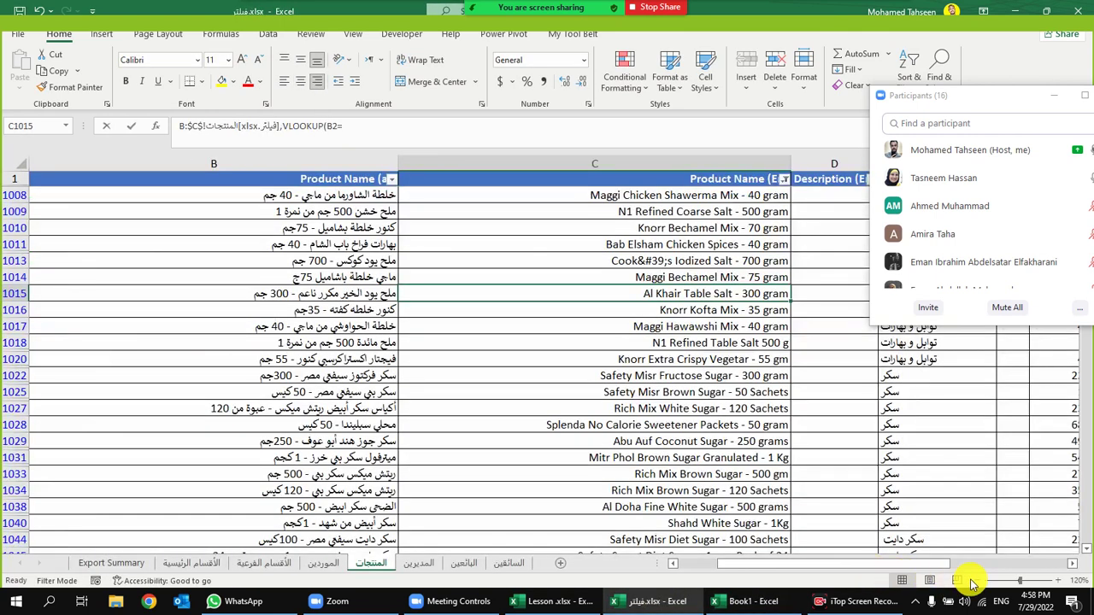
left_click(979, 580)
left_click(979, 580)
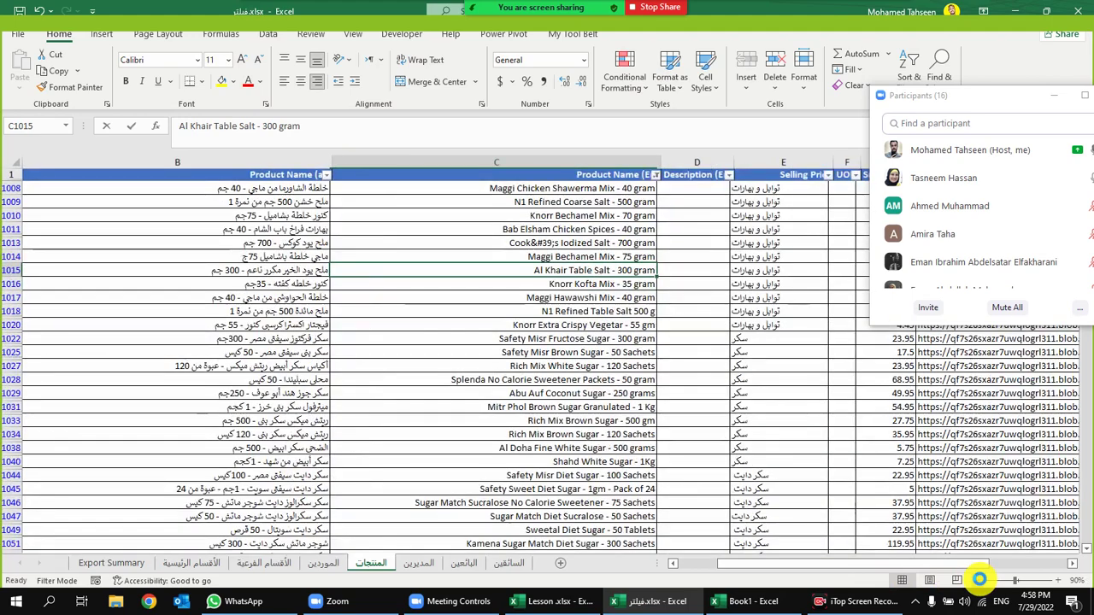
left_click(979, 580)
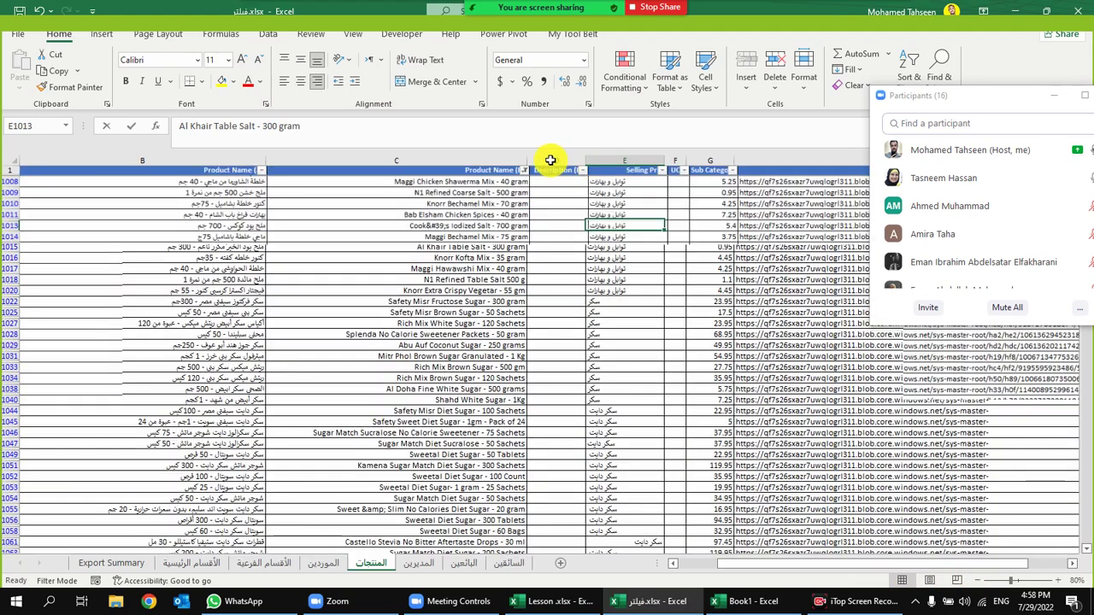
left_click_drag(523, 156, 244, 165)
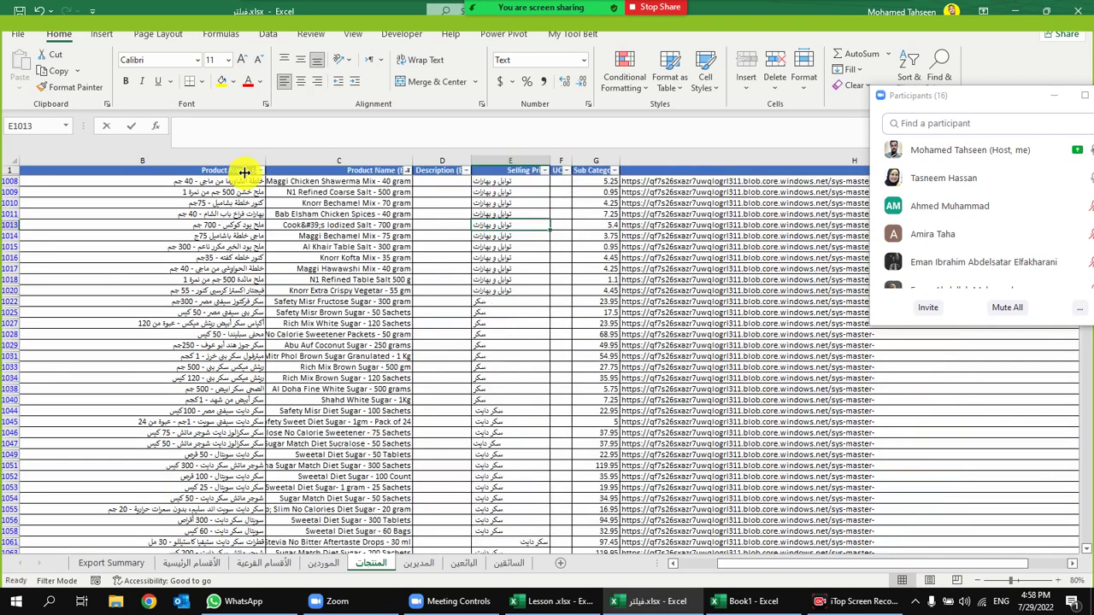
left_click_drag(431, 301, 7, 312)
Centre the contents of the Product Name (ar) and Product Name (En) columns horizontally on the المنتجات sheet
left_click(196, 170)
left_click(268, 161, "shift")
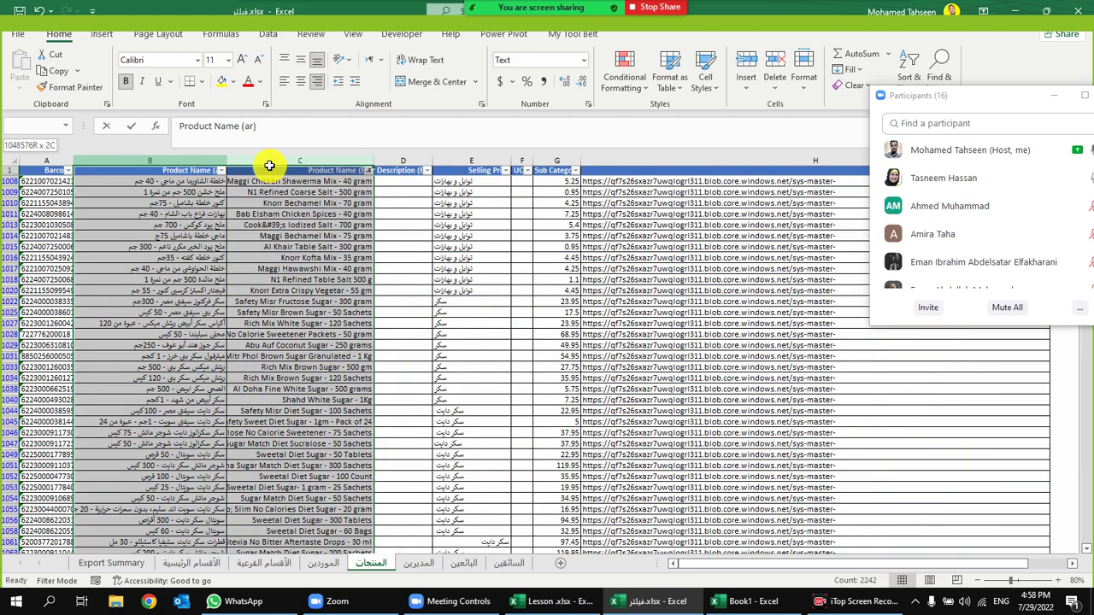
left_click(299, 81)
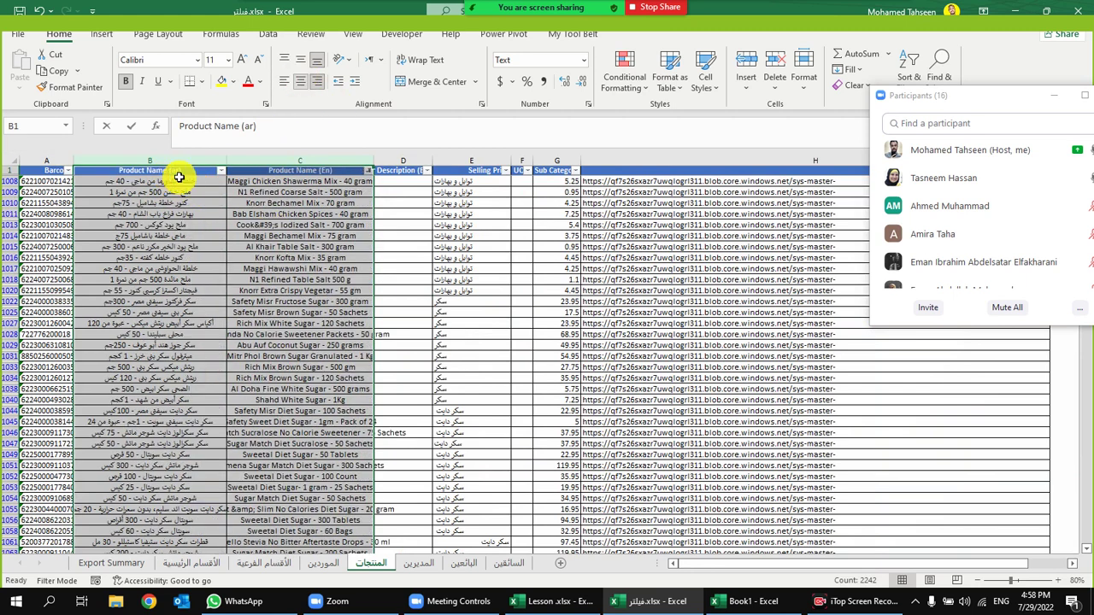
left_click(177, 170)
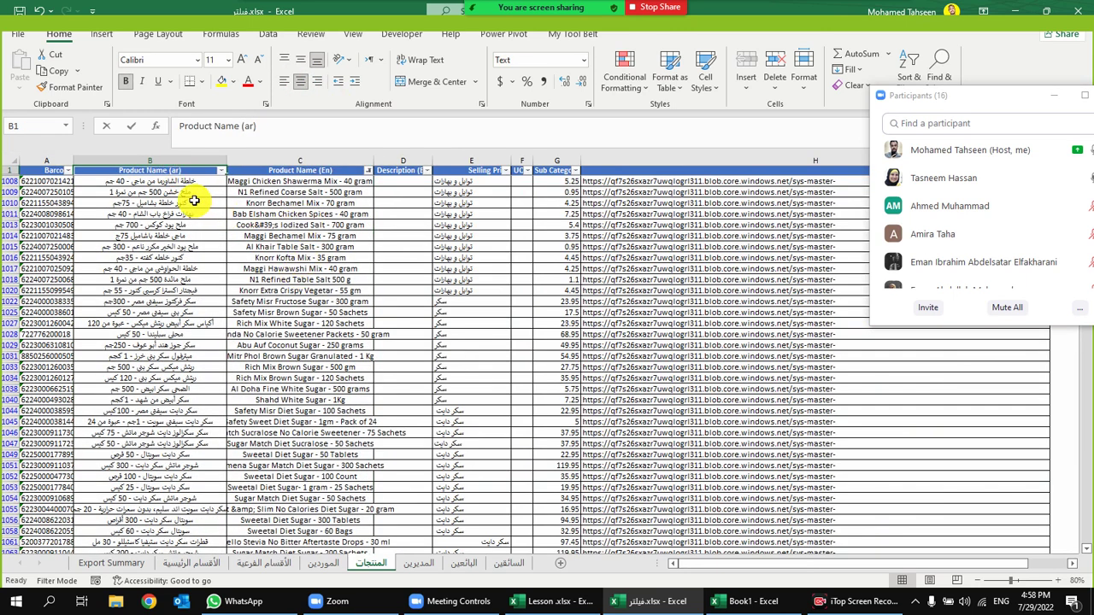
left_click(338, 169)
Return to Book1 and start a VLOOKUP formula in C2 with the Arabic product name in B2 as the lookup value
left_click(743, 600)
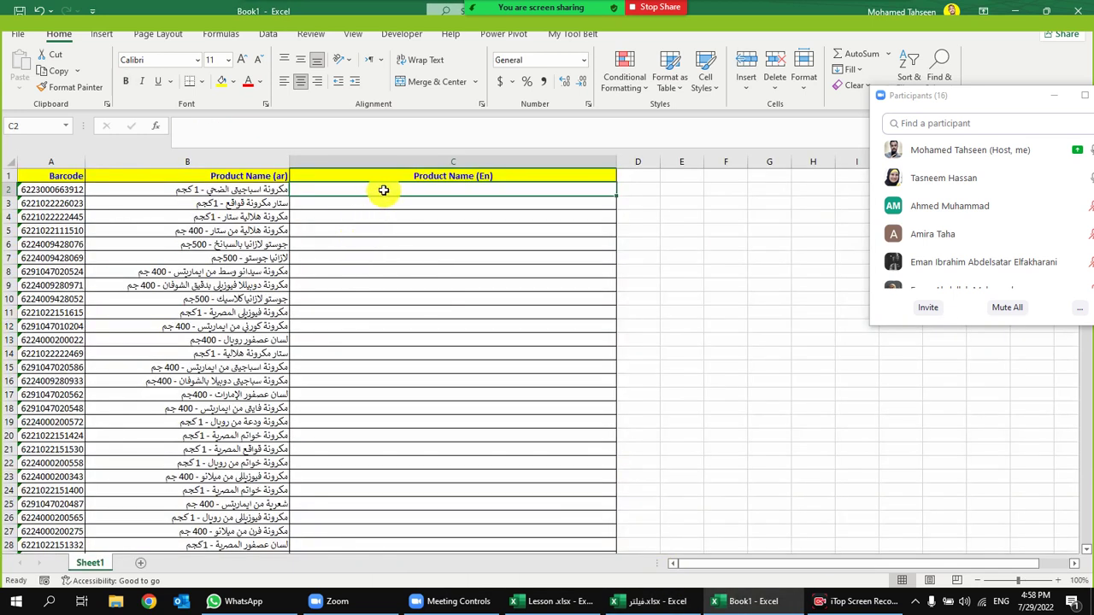
type("=vlo")
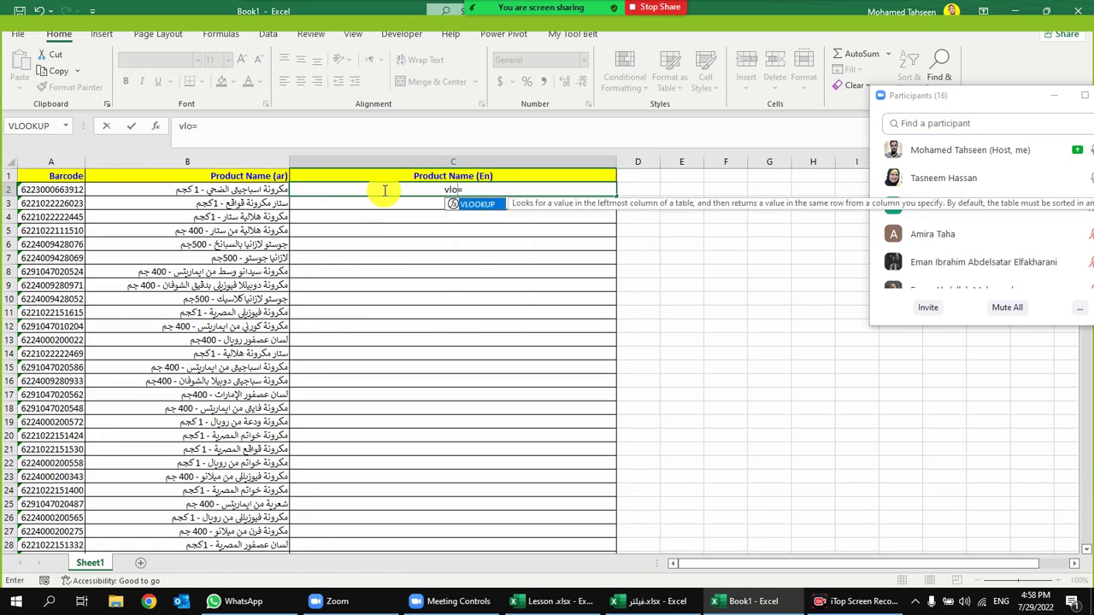
double_click(466, 203)
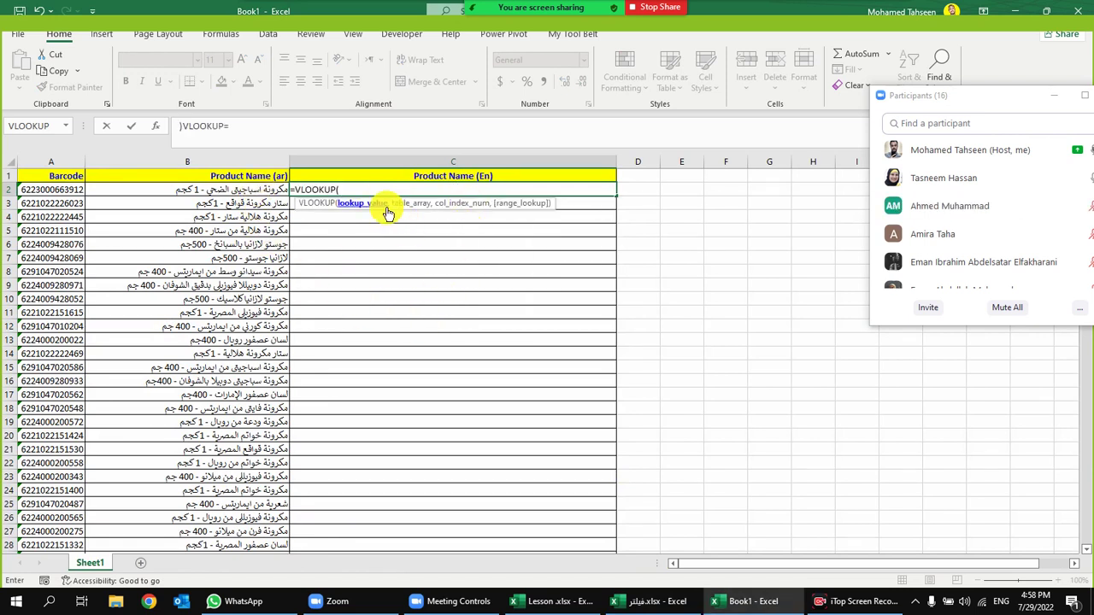
left_click(262, 189)
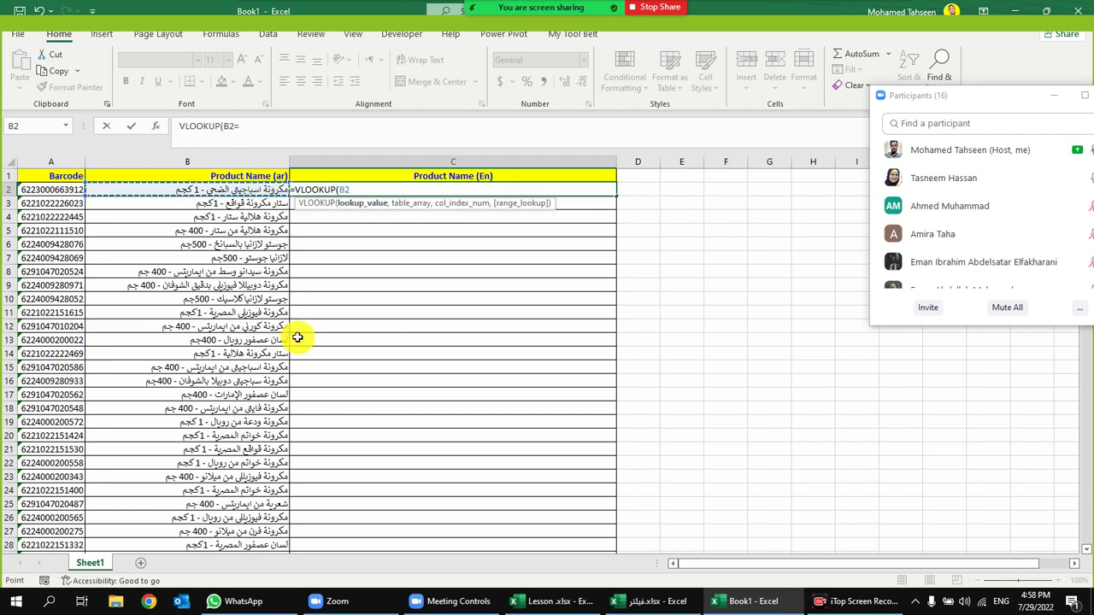
type(",")
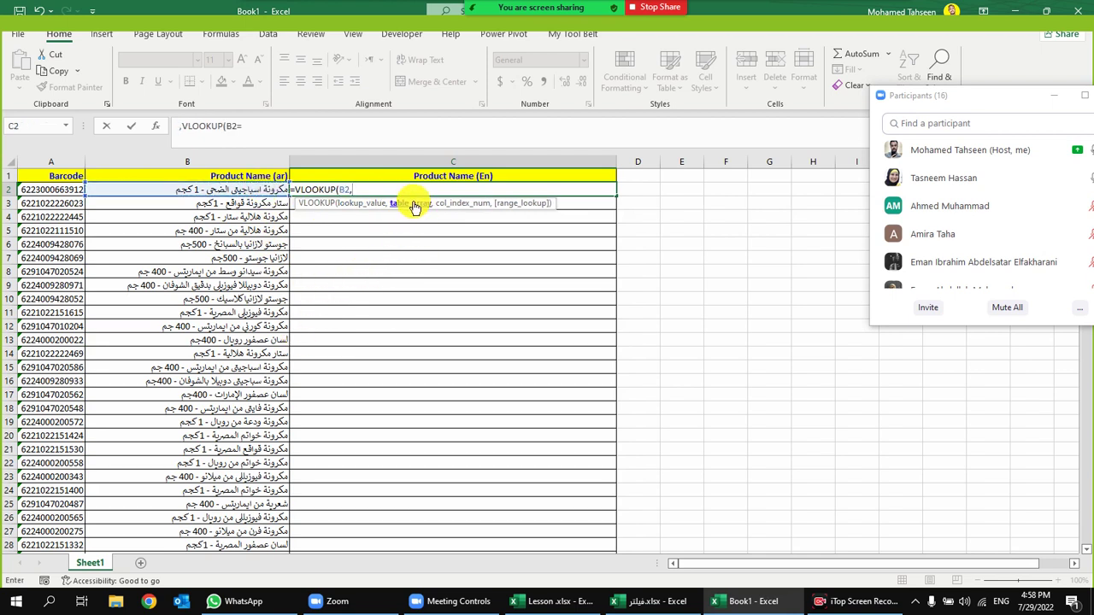
Set the VLOOKUP table array to columns B:C of the المنتجات sheet in فيلتر.xlsx
left_click(649, 601)
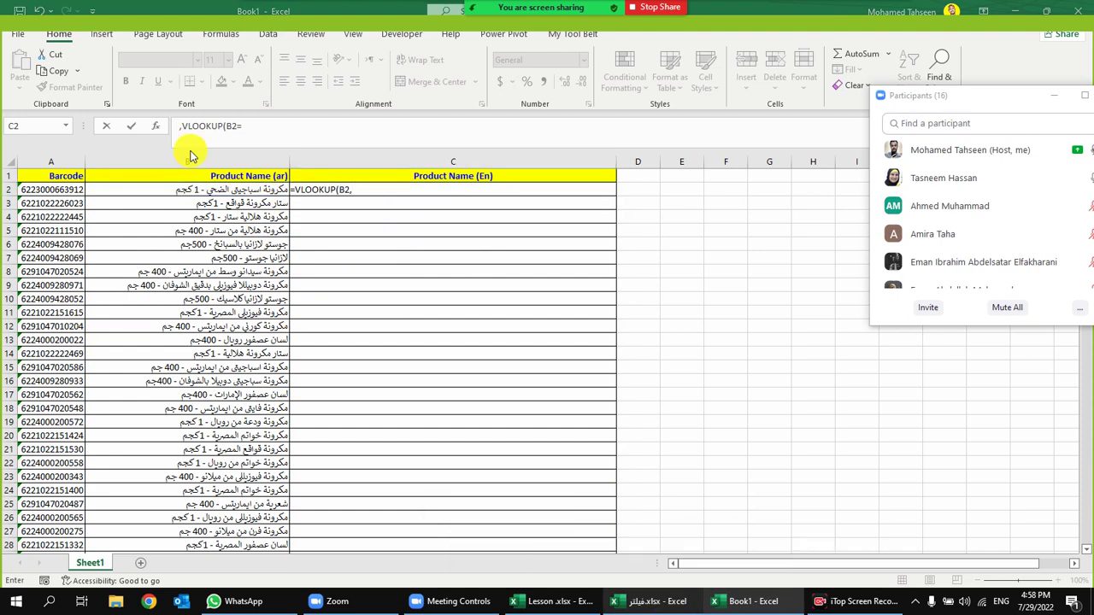
left_click_drag(170, 163, 249, 160)
left_click(180, 158)
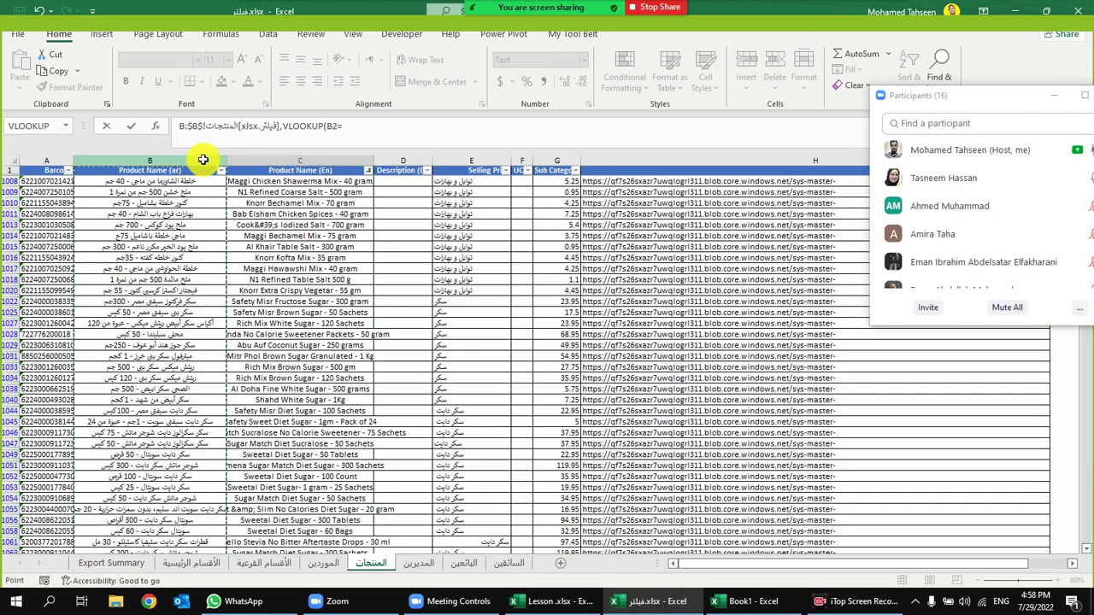
left_click(318, 162)
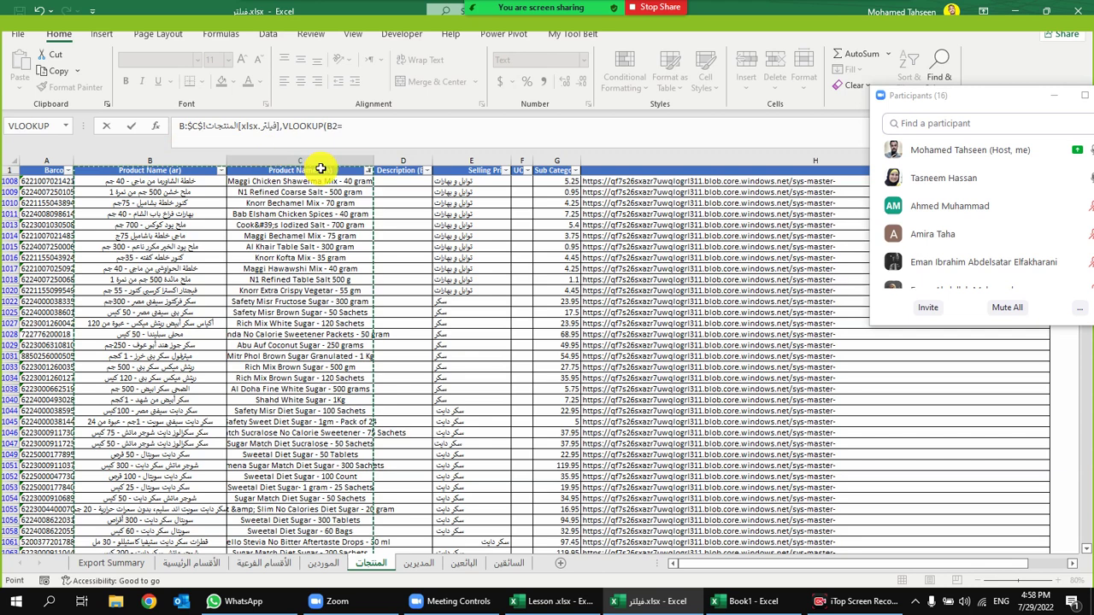
Complete the VLOOKUP formula with column index 2 and FALSE for an exact match
type(",")
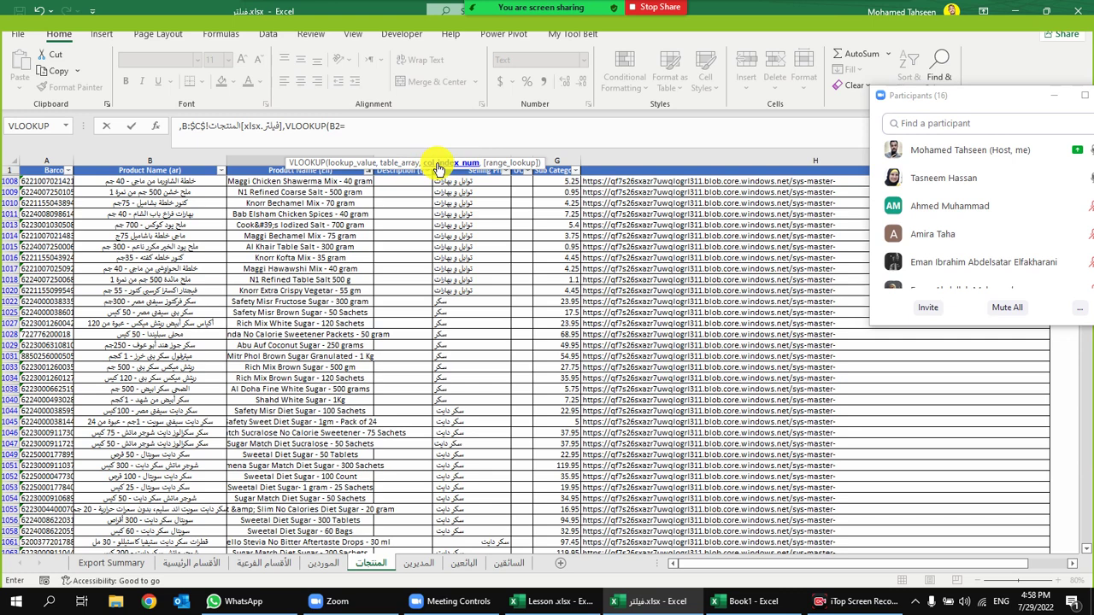
type("2")
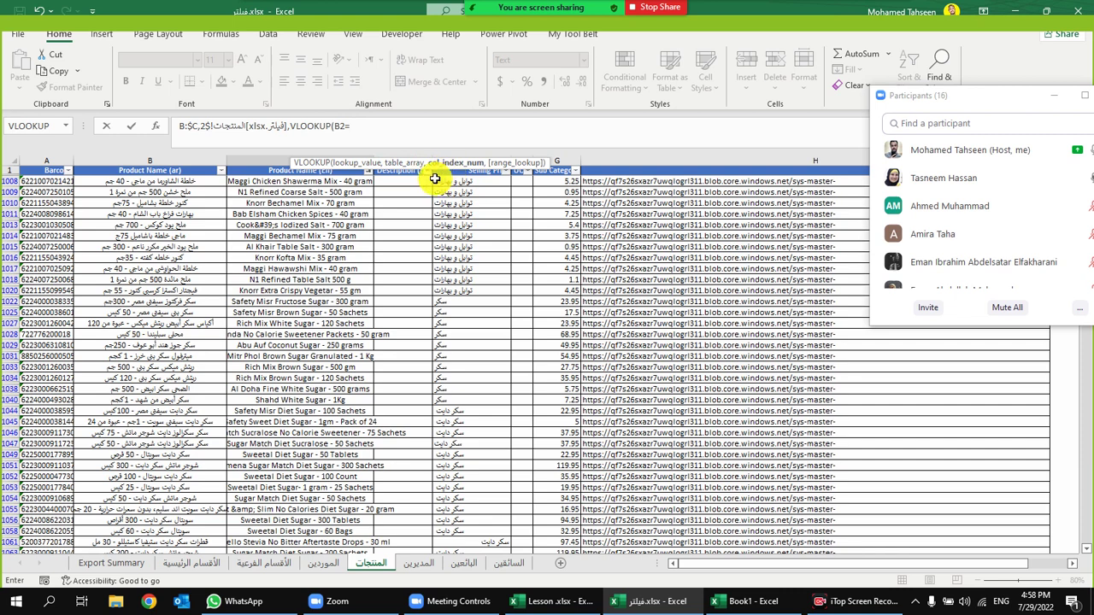
type(",")
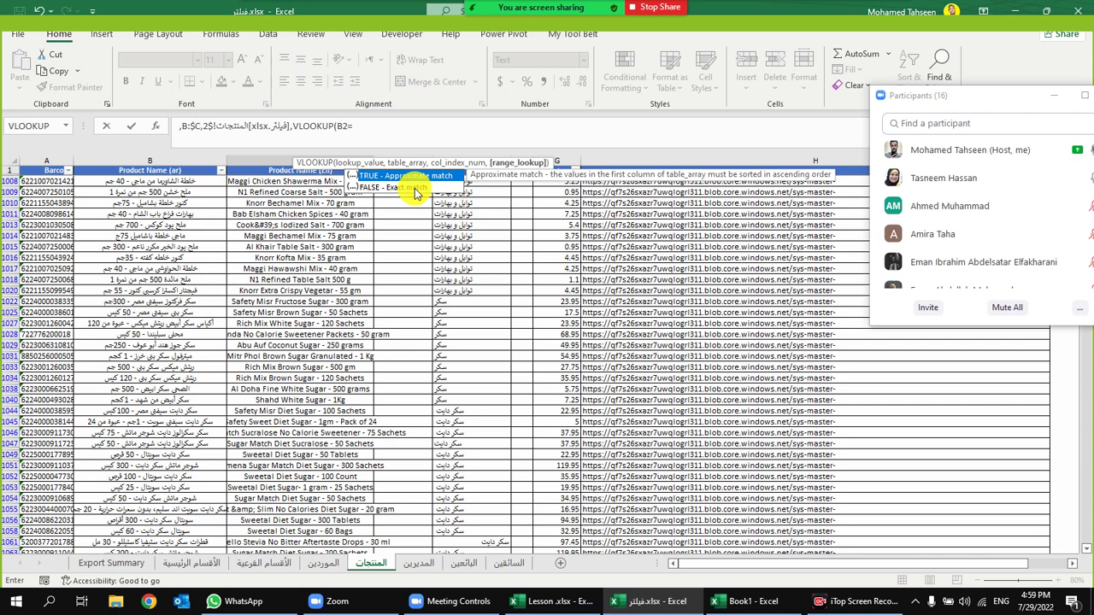
double_click(418, 188)
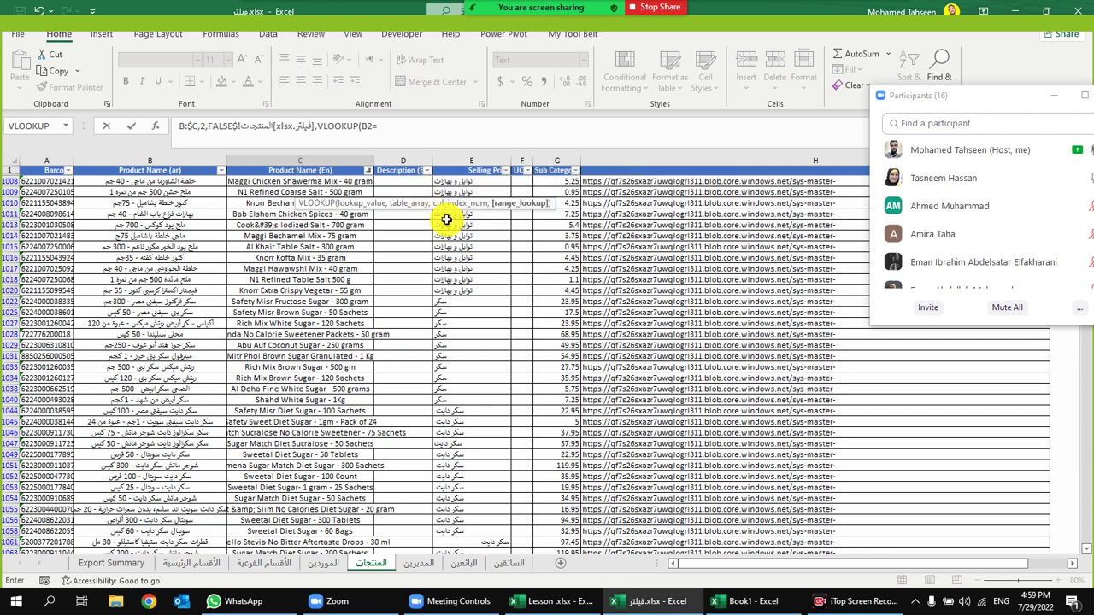
key("Return")
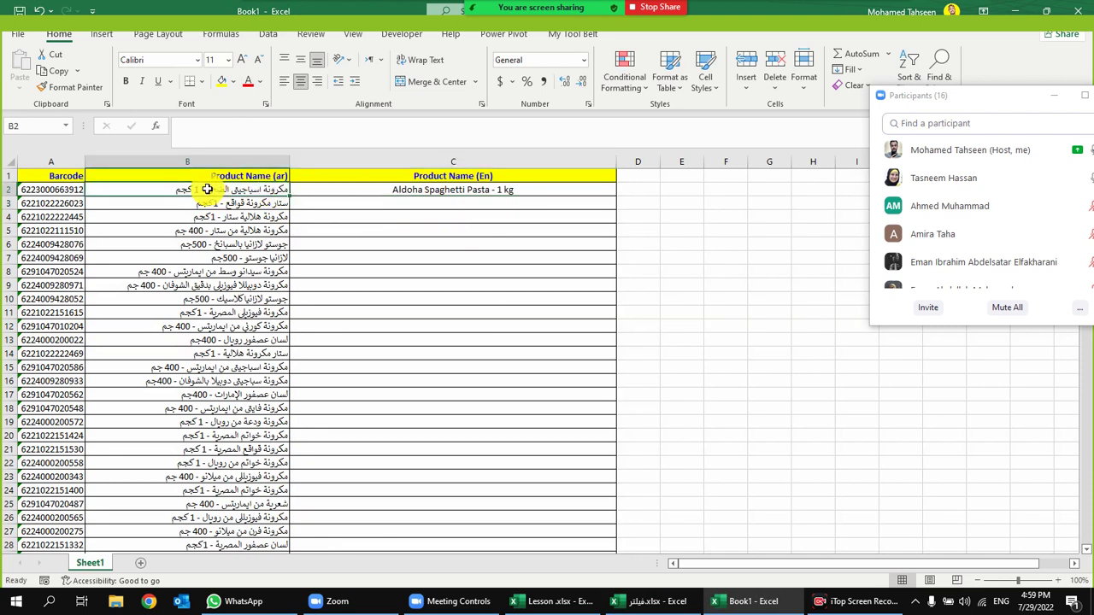
Fill the VLOOKUP formula from C2 down the Product Name (En) column, and compare row 4's Arabic and English names
left_click(481, 189)
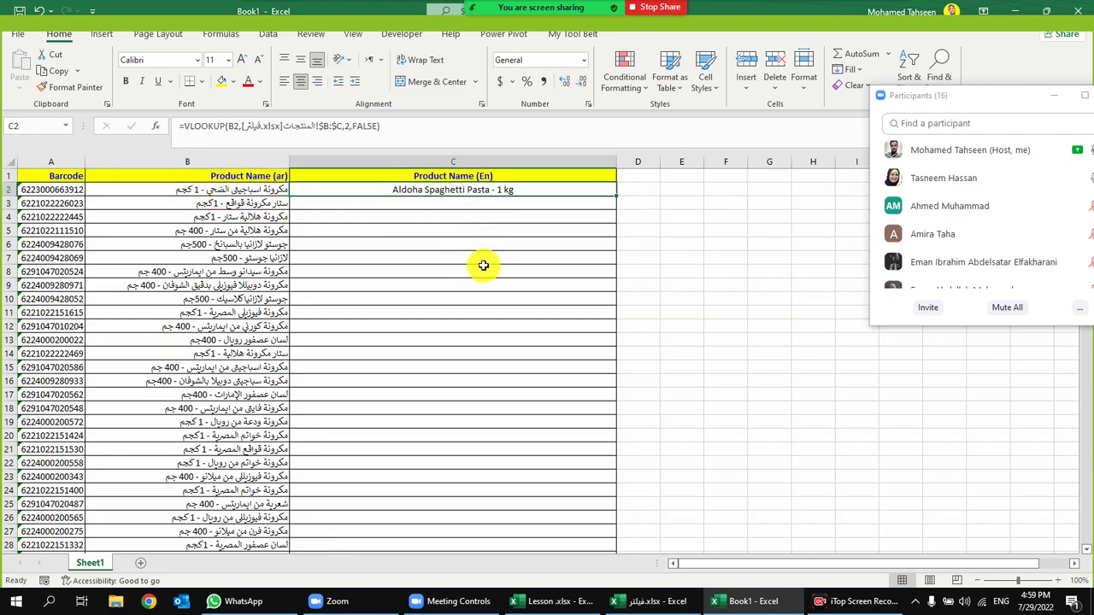
double_click(615, 195)
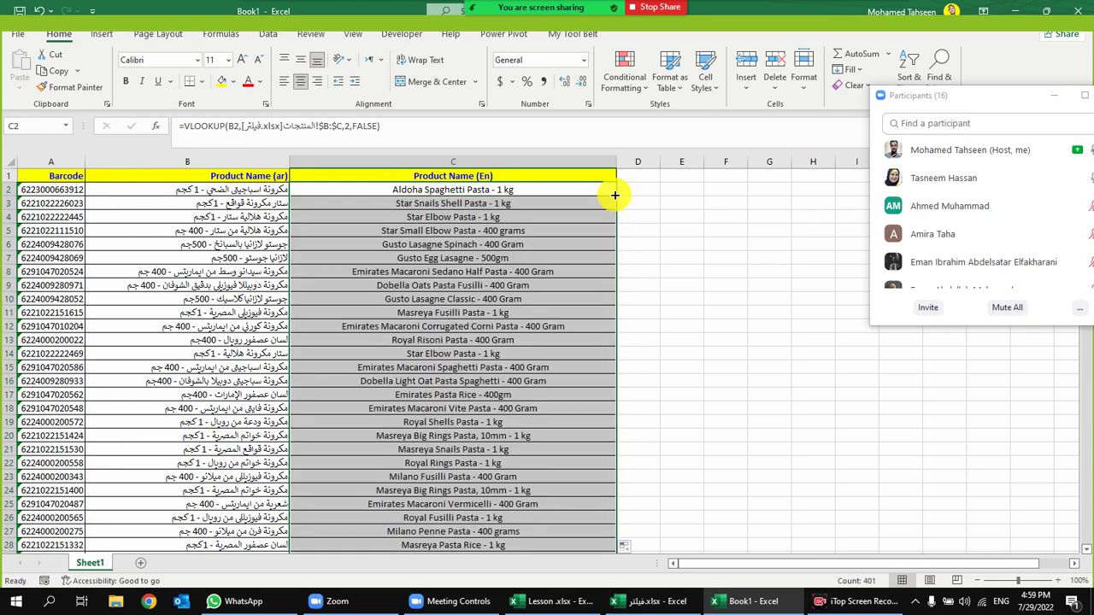
left_click(405, 218)
left_click(232, 218)
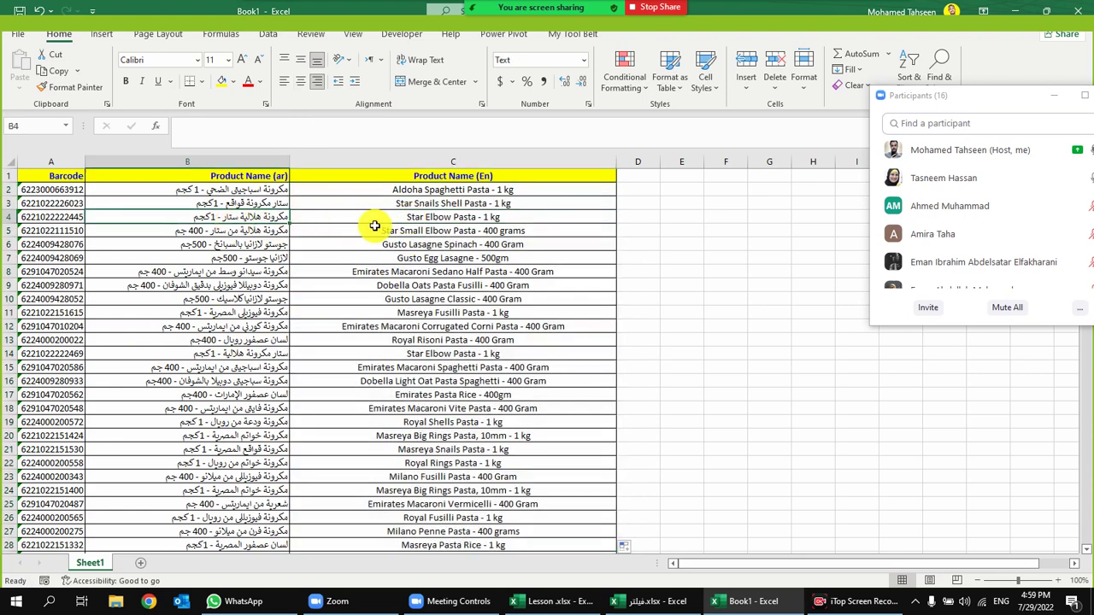
left_click(423, 221)
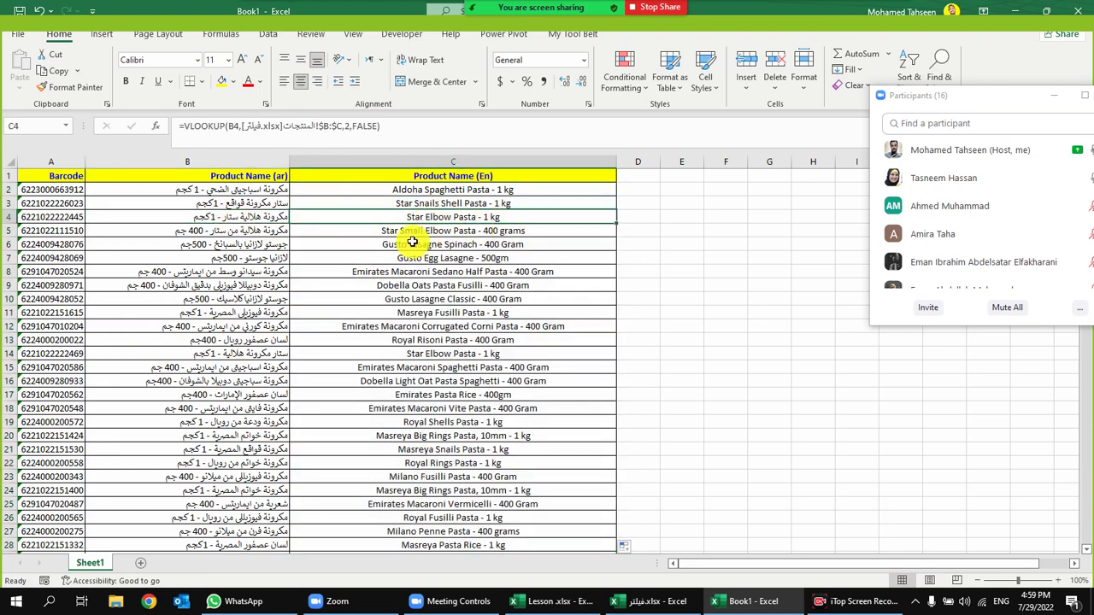
Move the Zoom participants window closer to the product data so that it is fully on screen
left_click_drag(983, 99, 862, 101)
mouse_move(891, 262)
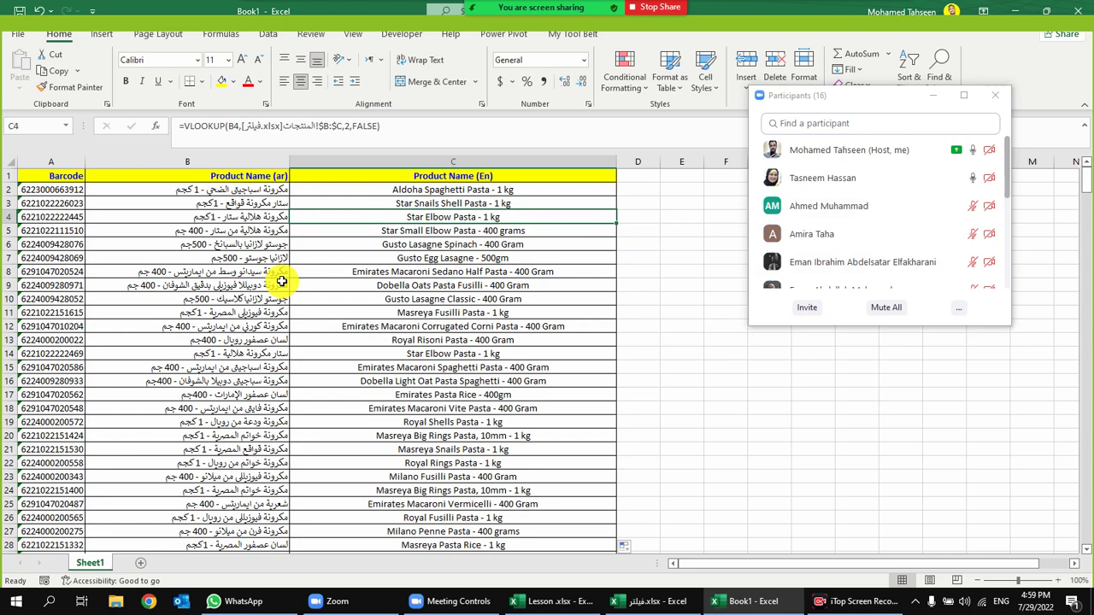
left_click(671, 364)
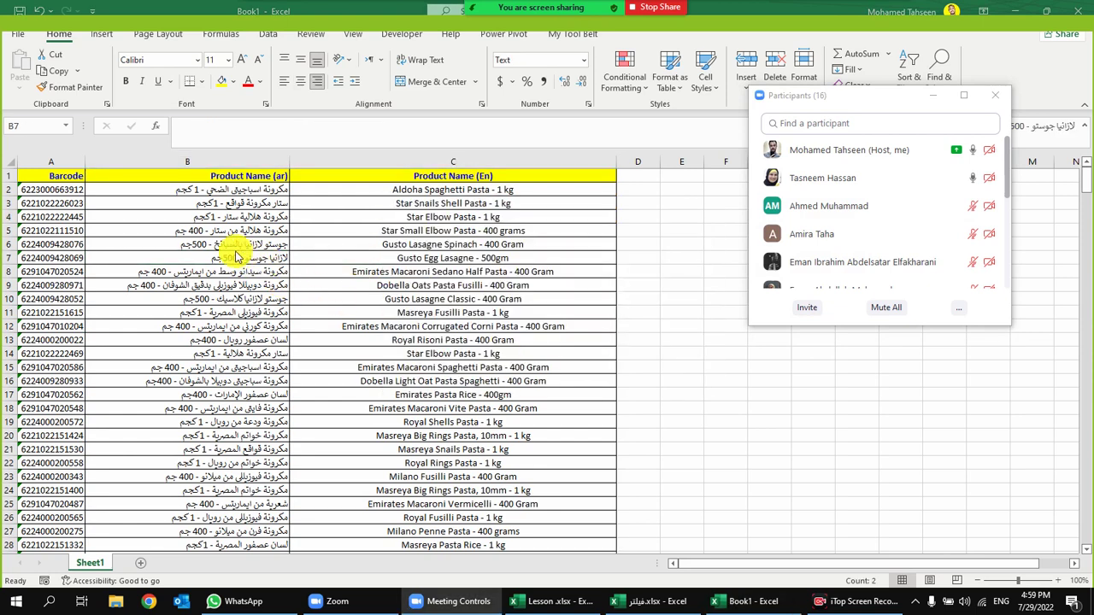
Compare the Arabic and English product names in rows 7 and 34 and look over the rows below them
left_click_drag(238, 256, 418, 265)
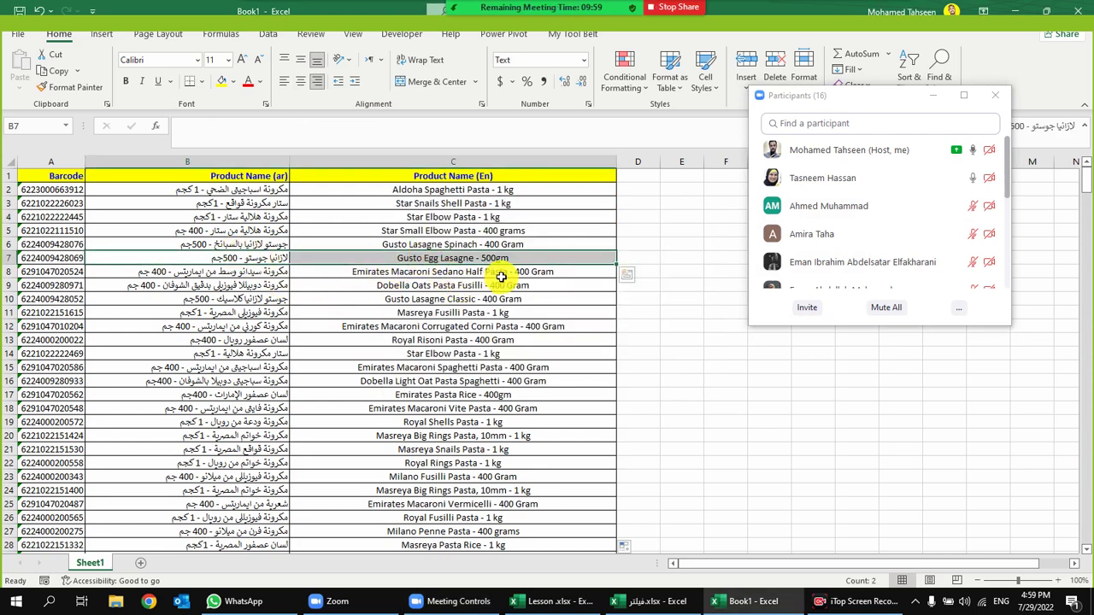
scroll(306, 353, "down", 8)
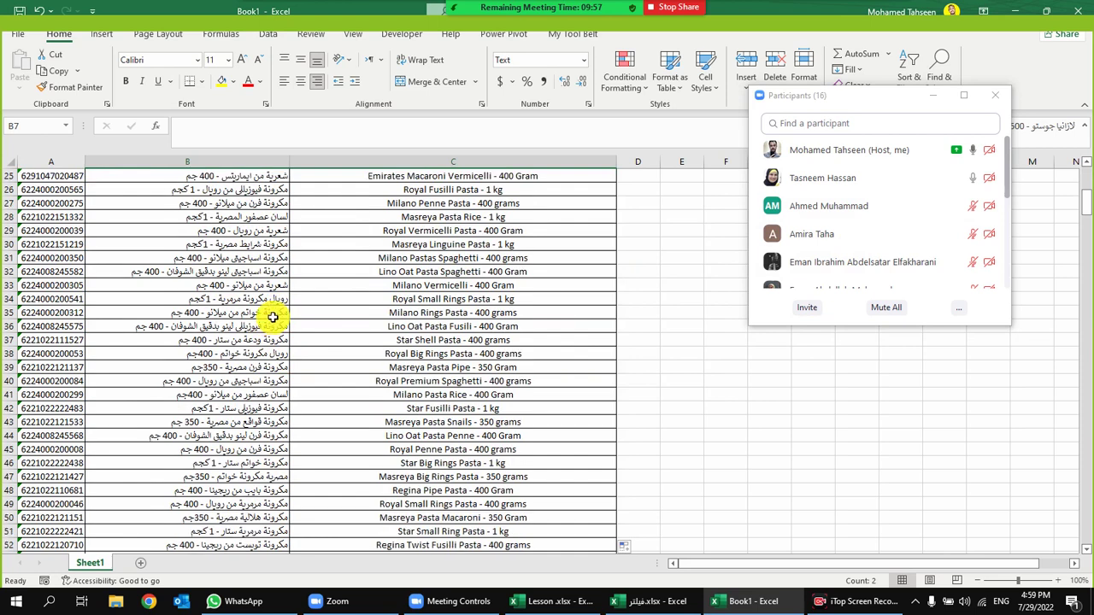
left_click_drag(271, 298, 546, 305)
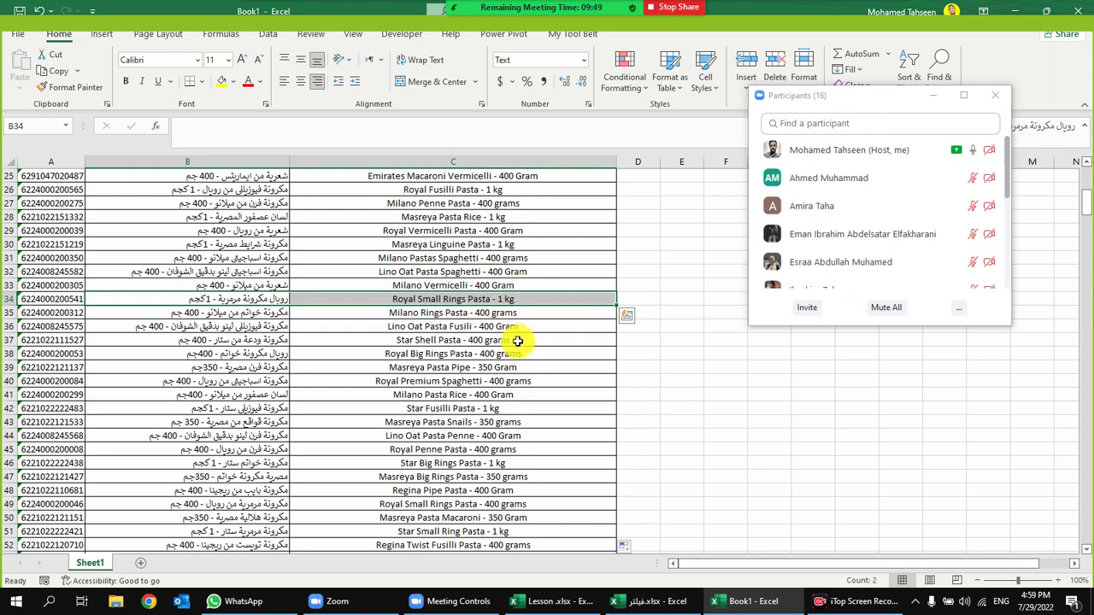
scroll(447, 385, "down", 6)
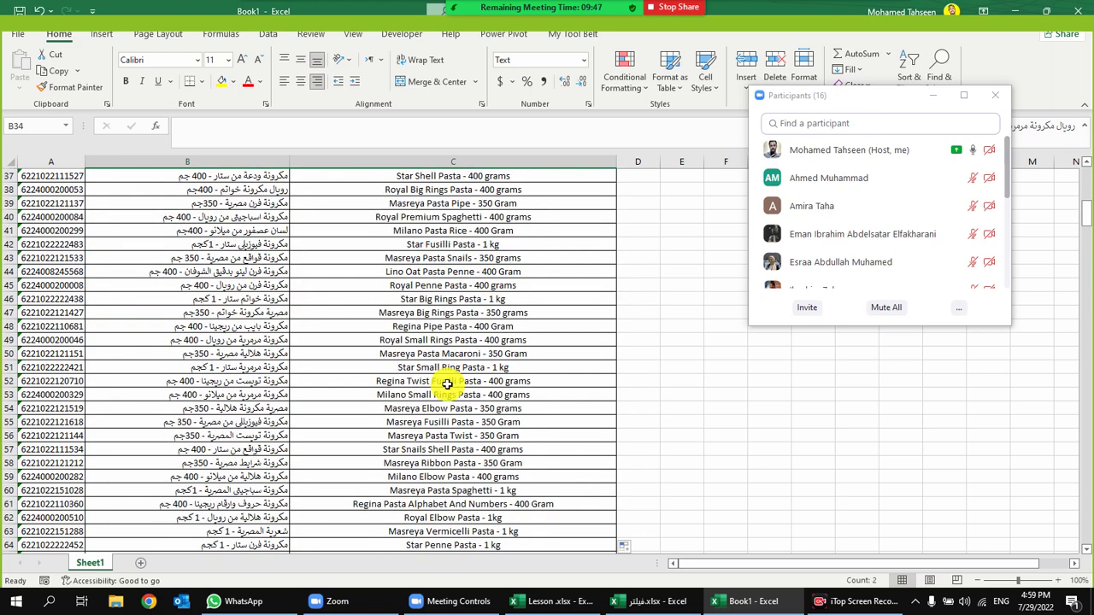
scroll(446, 388, "down", 4)
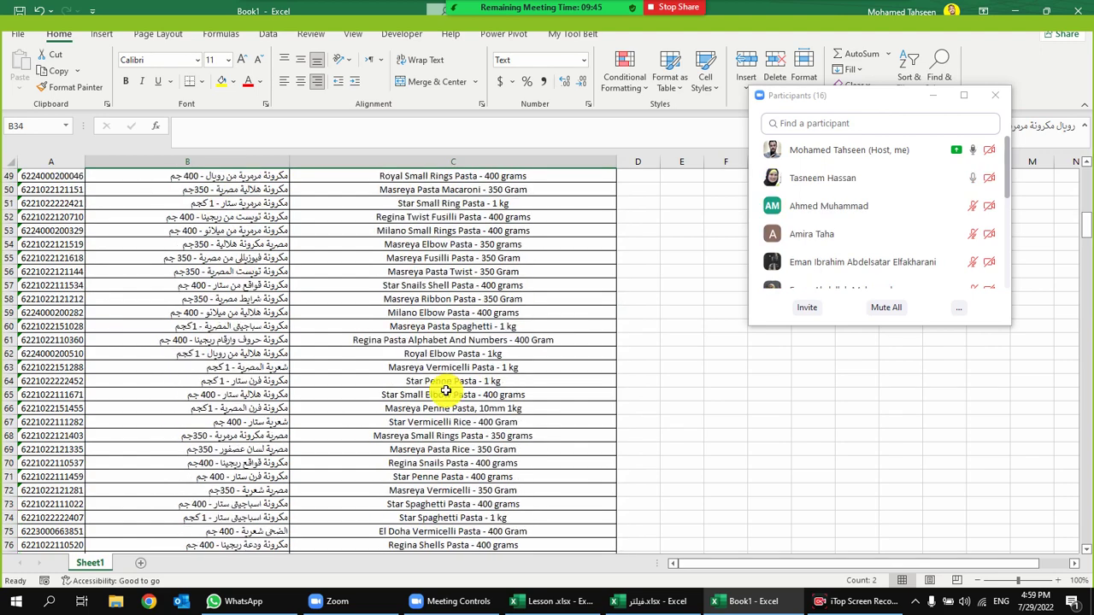
scroll(444, 391, "up", 18)
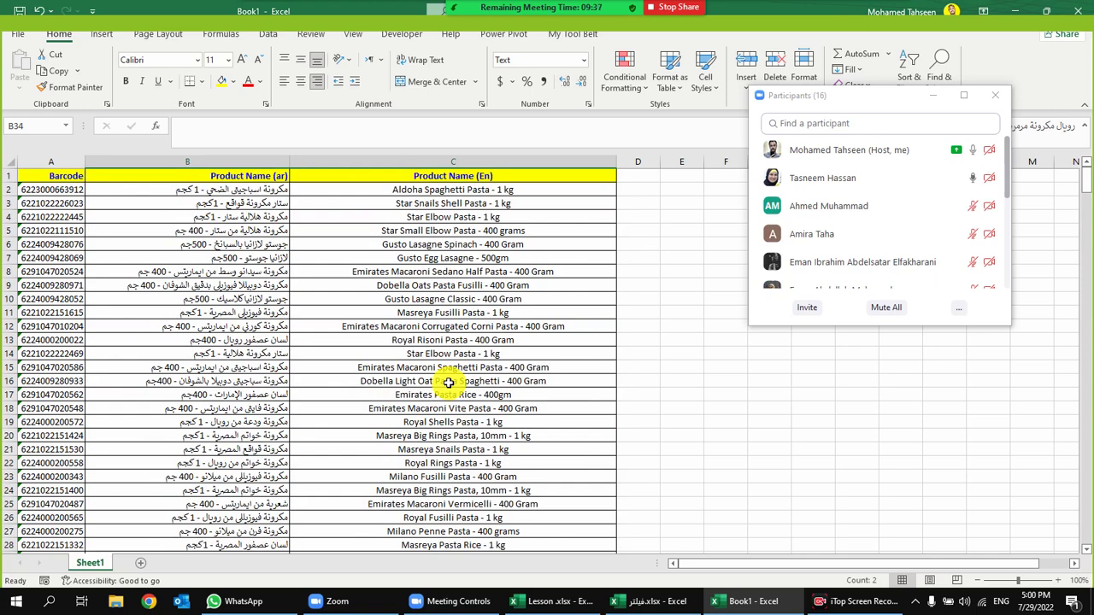
Inspect the VLOOKUP formulas in C7 and C44, and compare C44 with its Arabic product name in B44
left_click(556, 256)
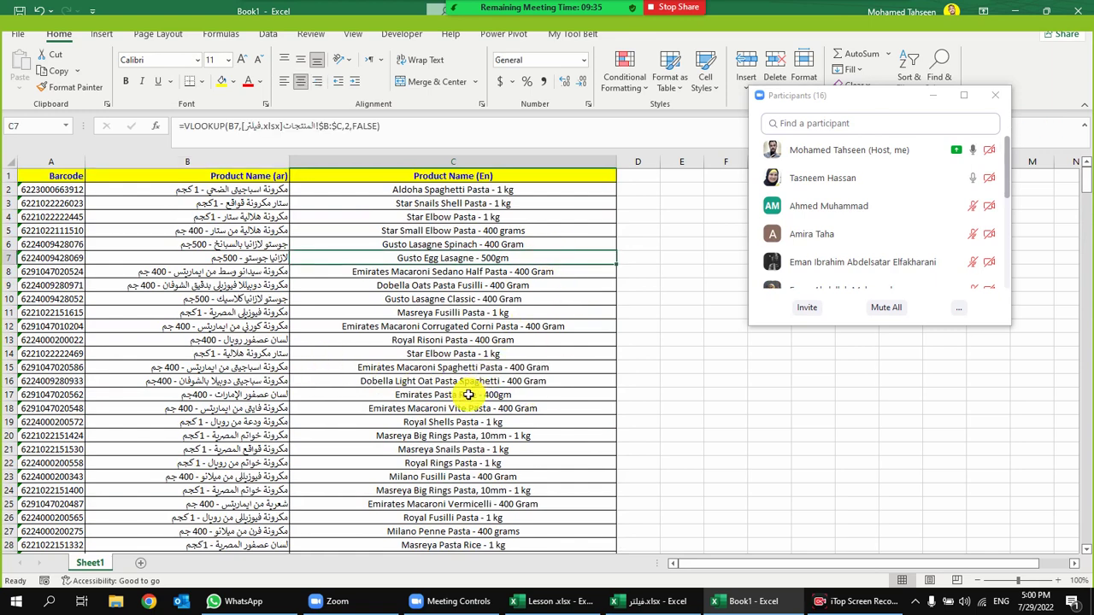
scroll(468, 395, "down", 5)
scroll(468, 395, "down", 4)
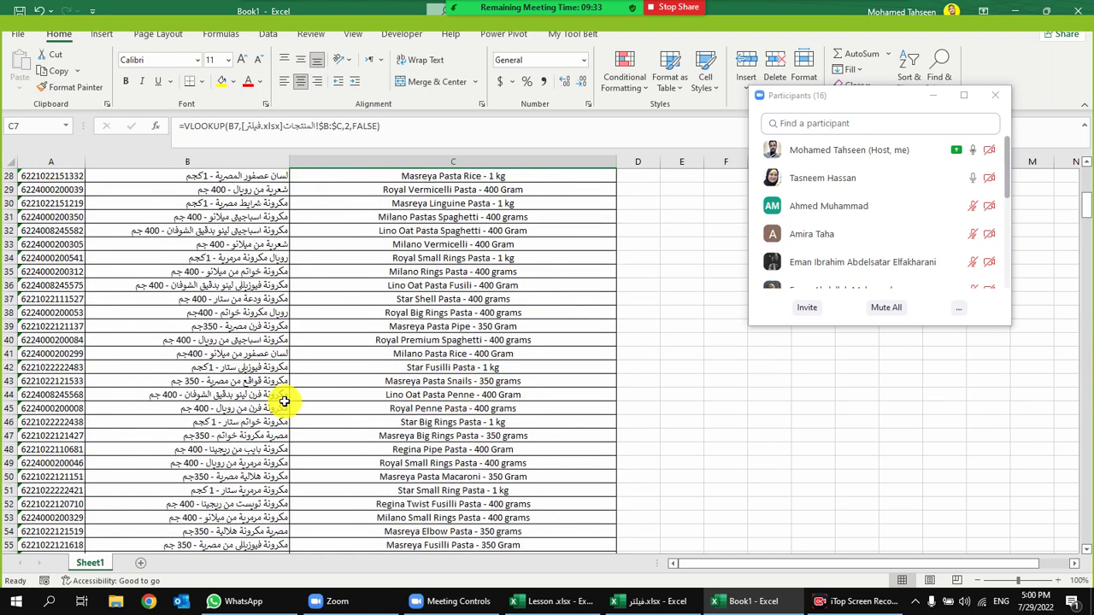
left_click(254, 393)
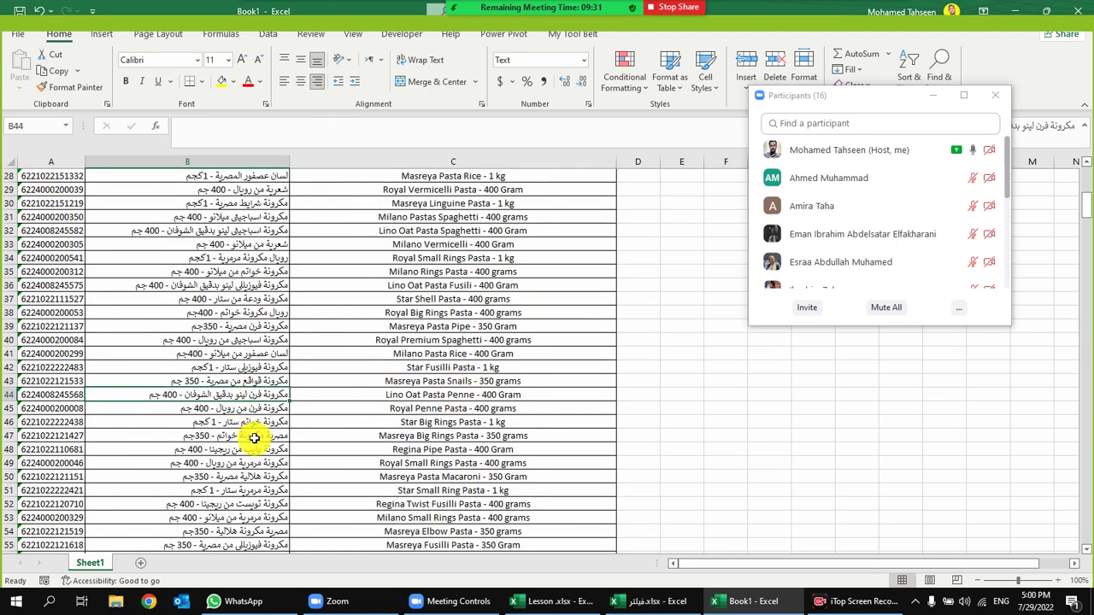
left_click(441, 395)
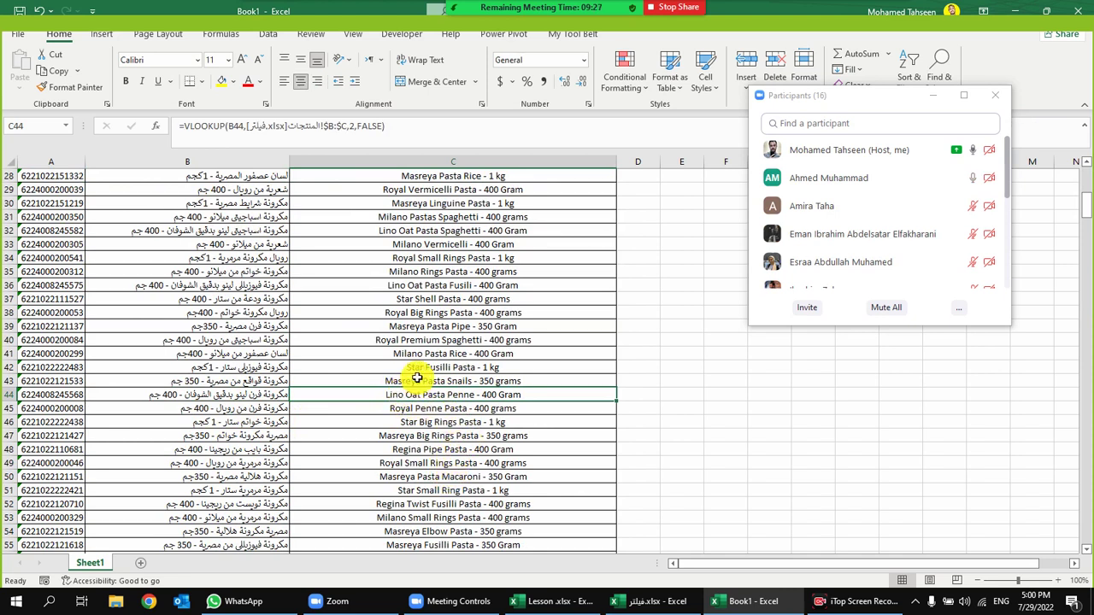
Compare the Arabic and English product names in row 79 and return to the beginning of the product list
scroll(325, 393, "down", 11)
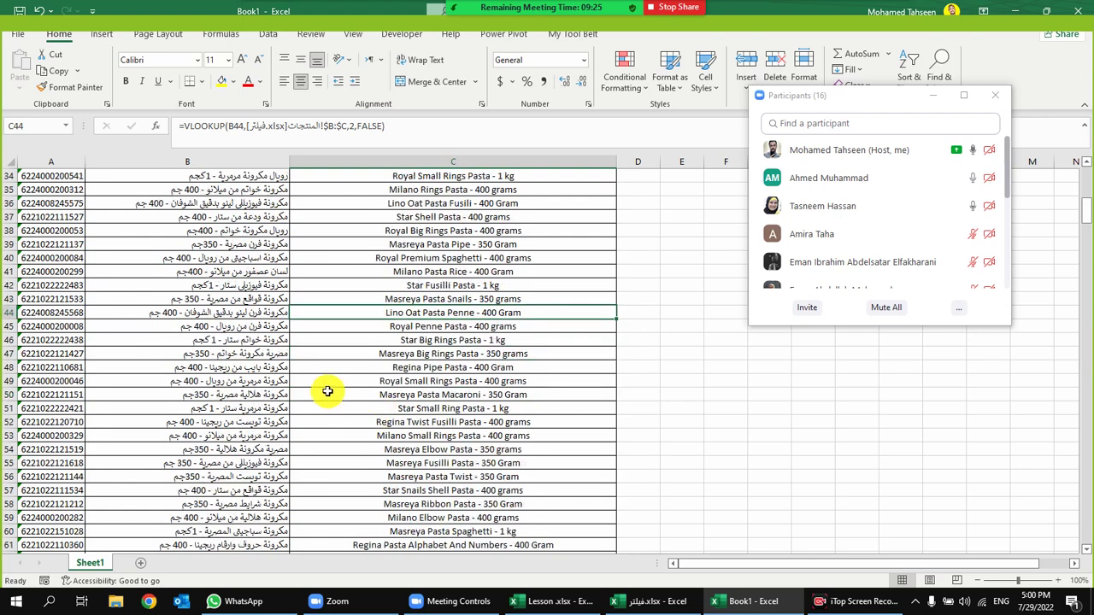
scroll(317, 420, "down", 1)
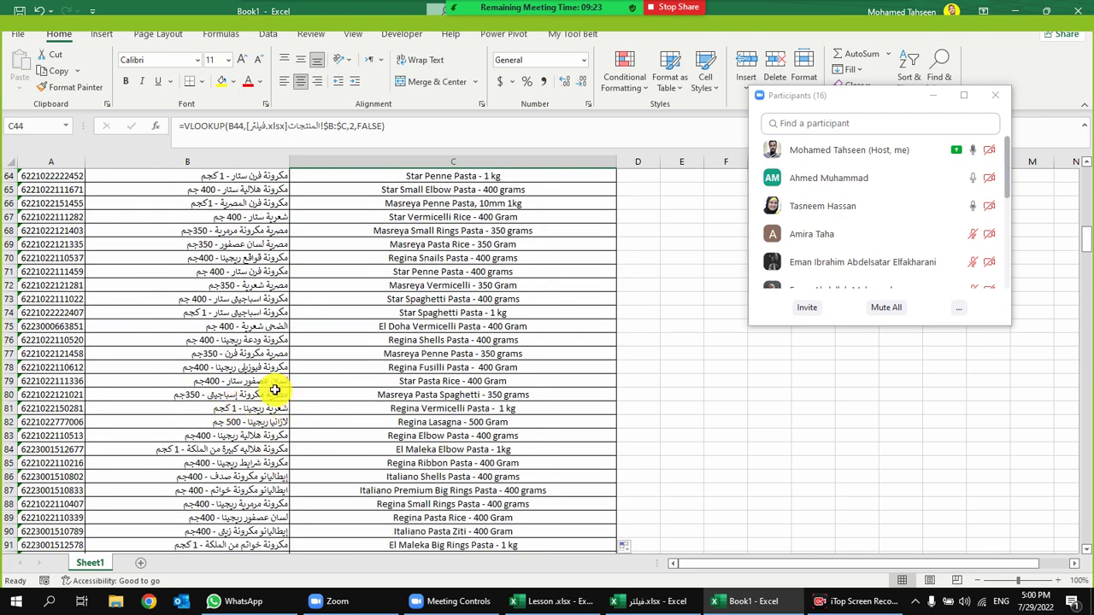
left_click_drag(273, 382, 366, 382)
key("ctrl+v")
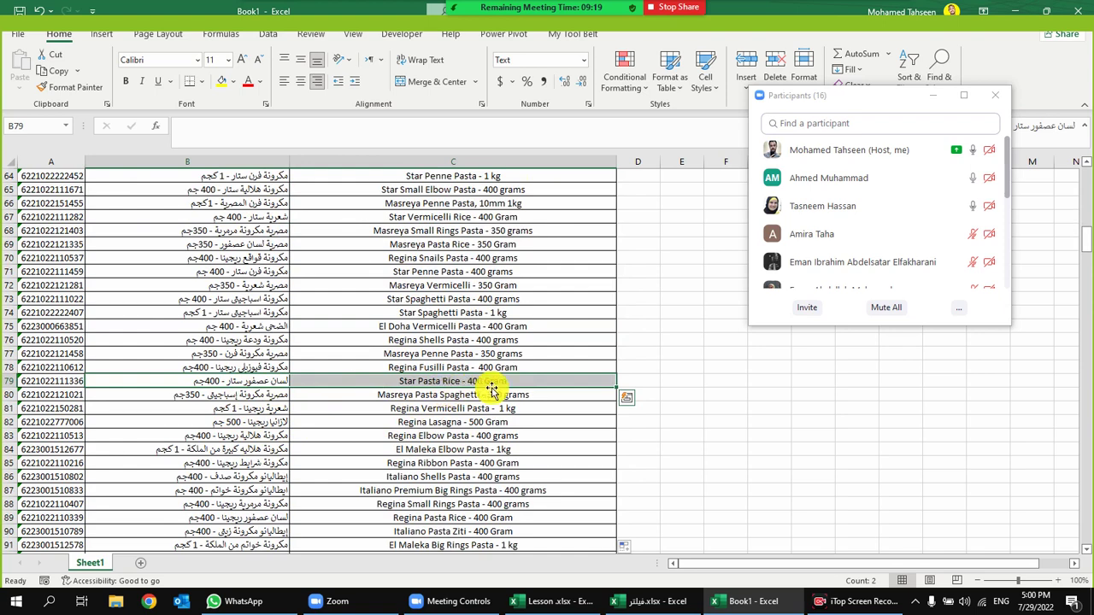
scroll(436, 446, "up", 5)
scroll(443, 446, "up", 16)
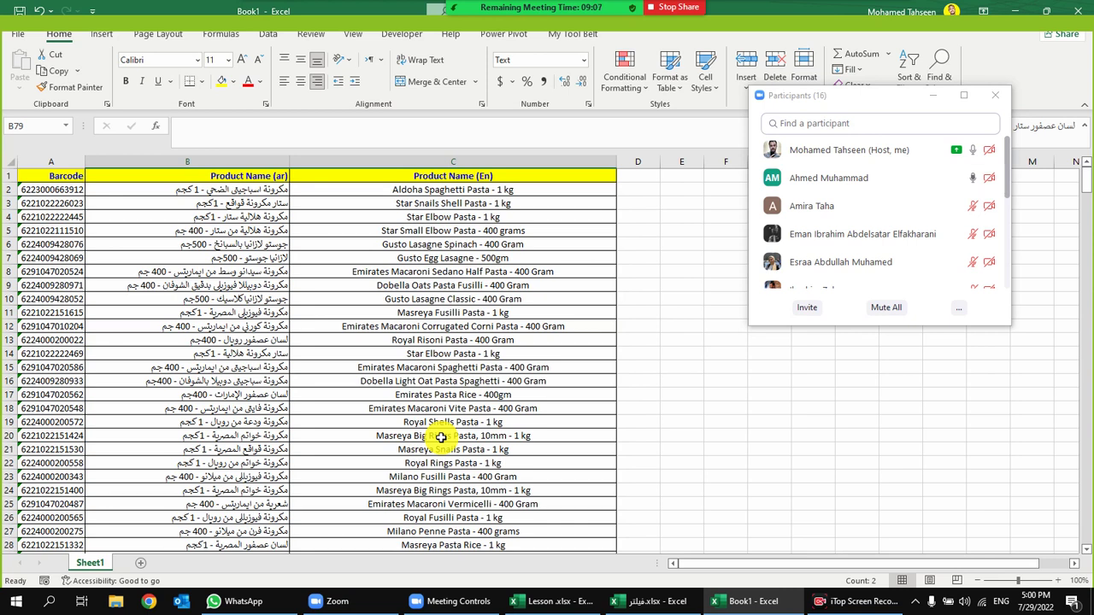
Mute the unmuted attendee in the Zoom participants window and review the whole participant list
left_click(932, 178)
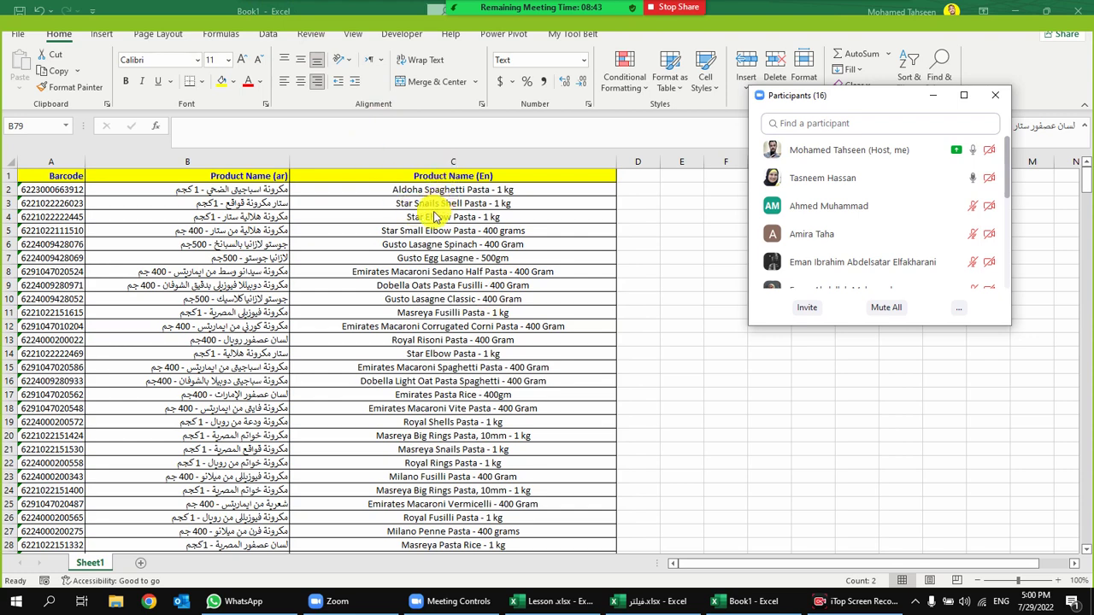
left_click(498, 258)
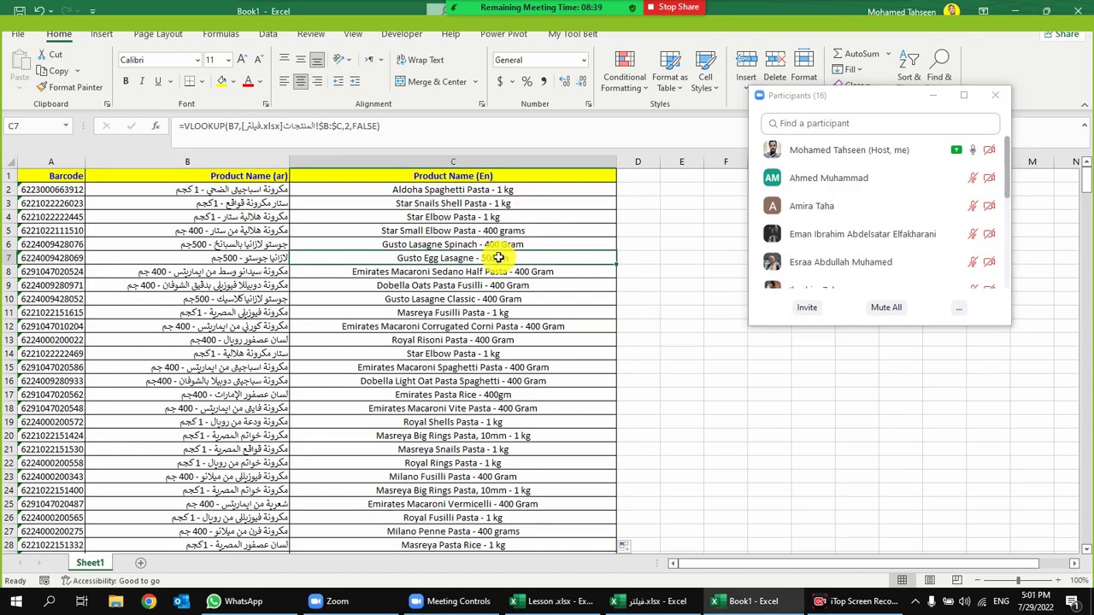
scroll(850, 205, "down", 1)
scroll(851, 205, "down", 3)
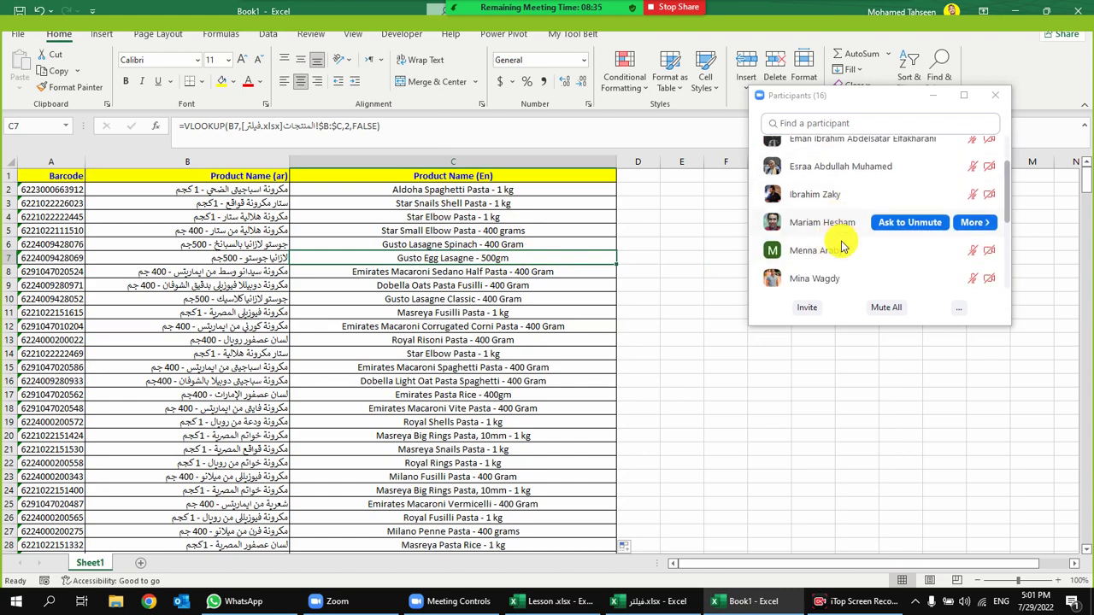
scroll(853, 215, "down", 2)
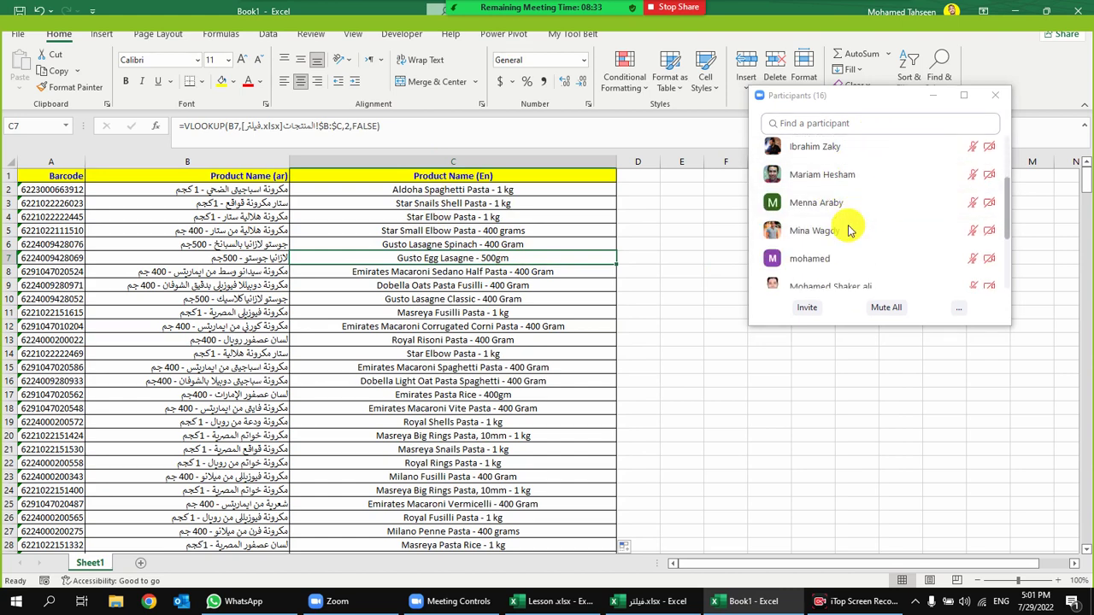
scroll(840, 246, "down", 3)
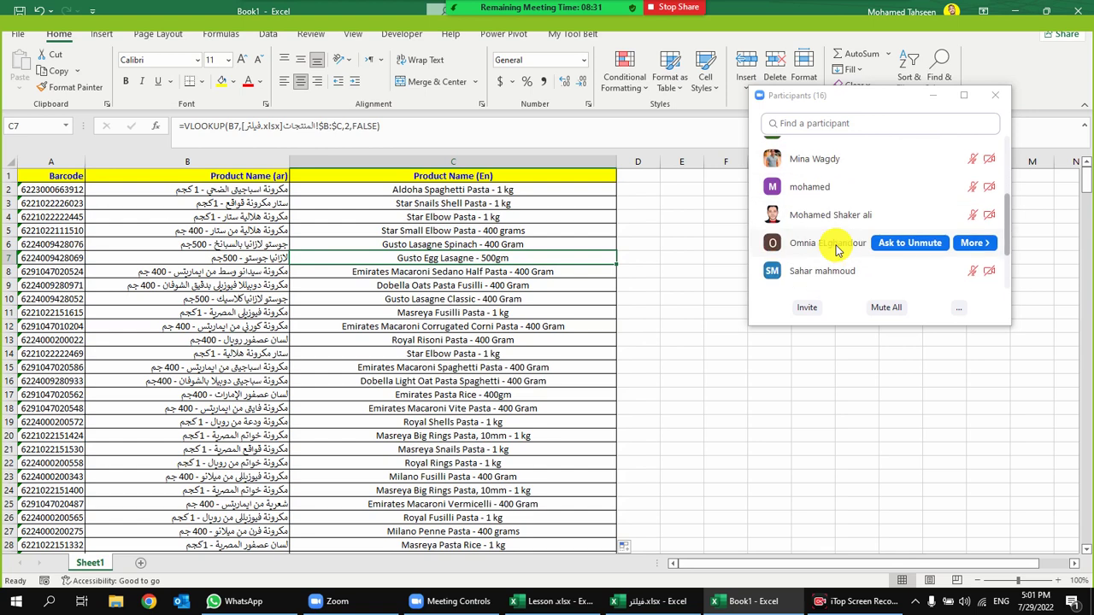
scroll(836, 246, "up", 1)
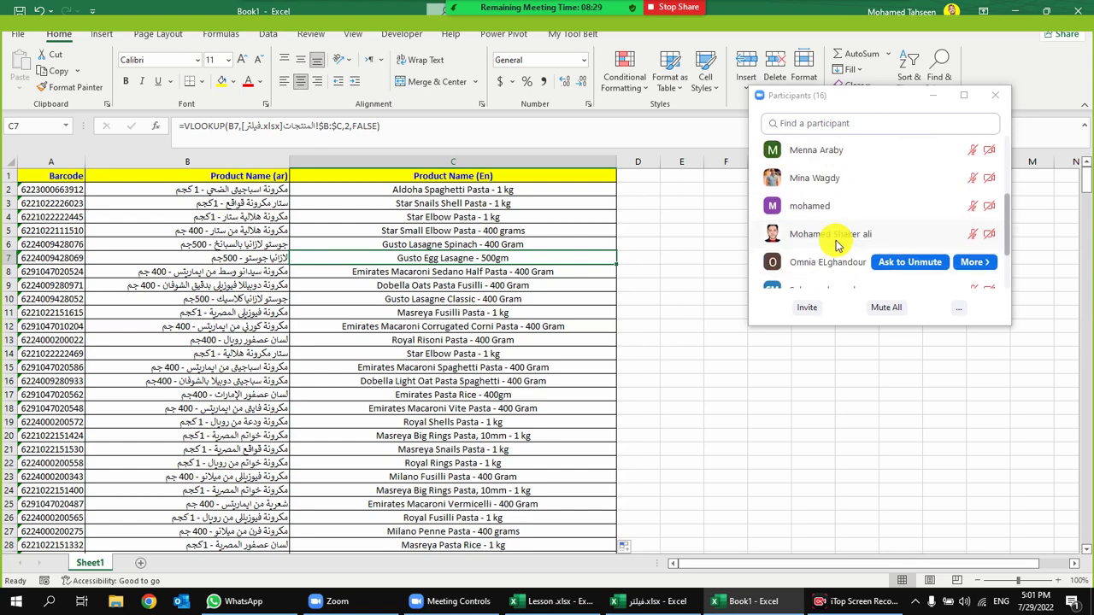
scroll(833, 243, "down", 4)
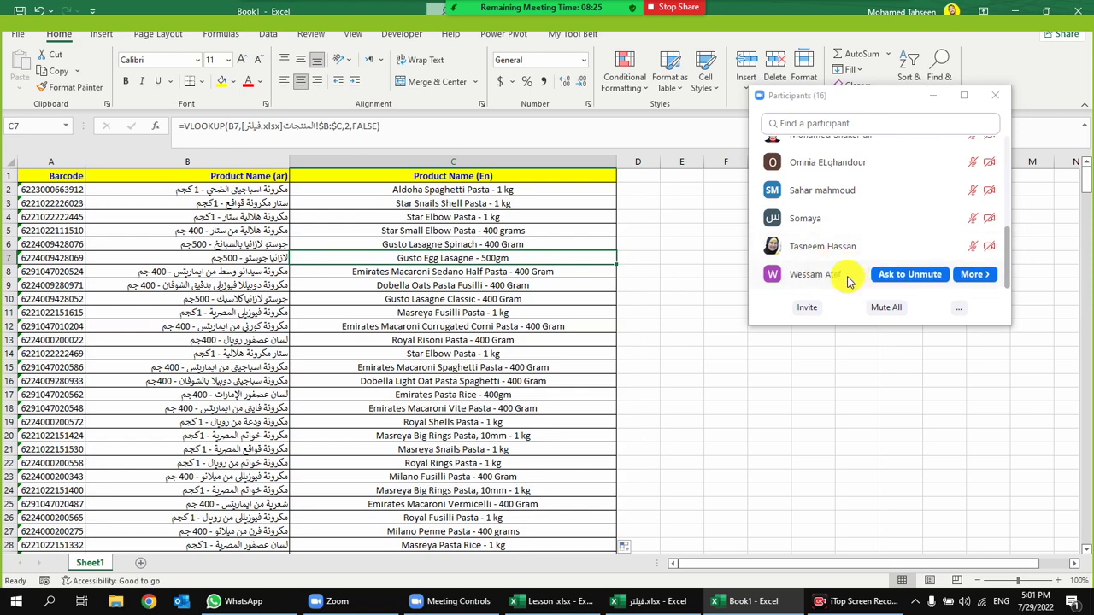
scroll(845, 277, "up", 10)
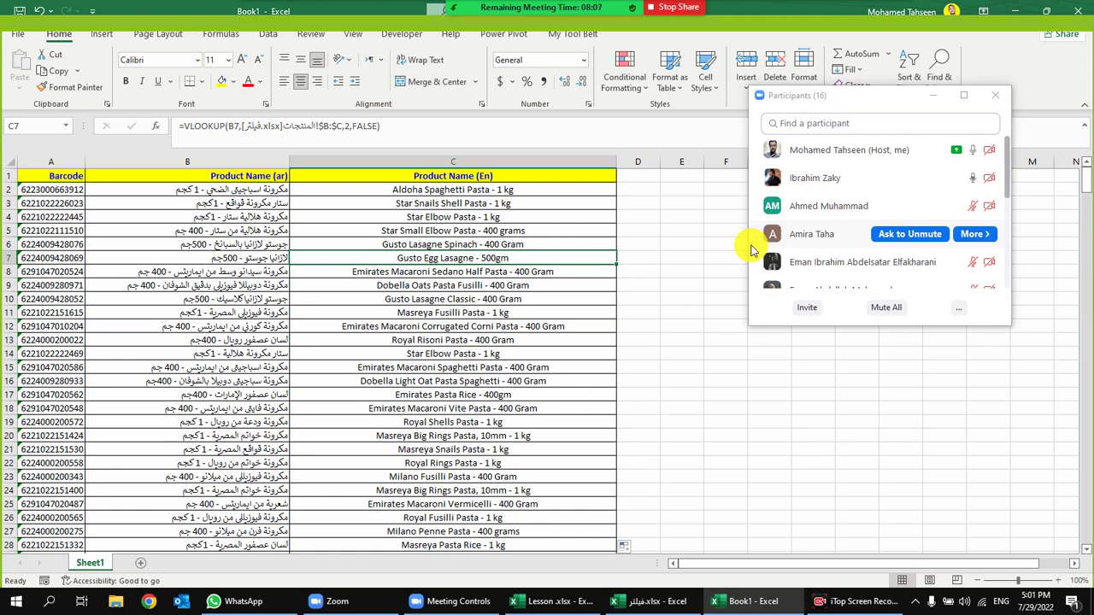
Copy the Arabic name in B3 and use it as the search text for the المنتجات sheet's Product Name (ar) column in فيلتر.xlsx
left_click(252, 203)
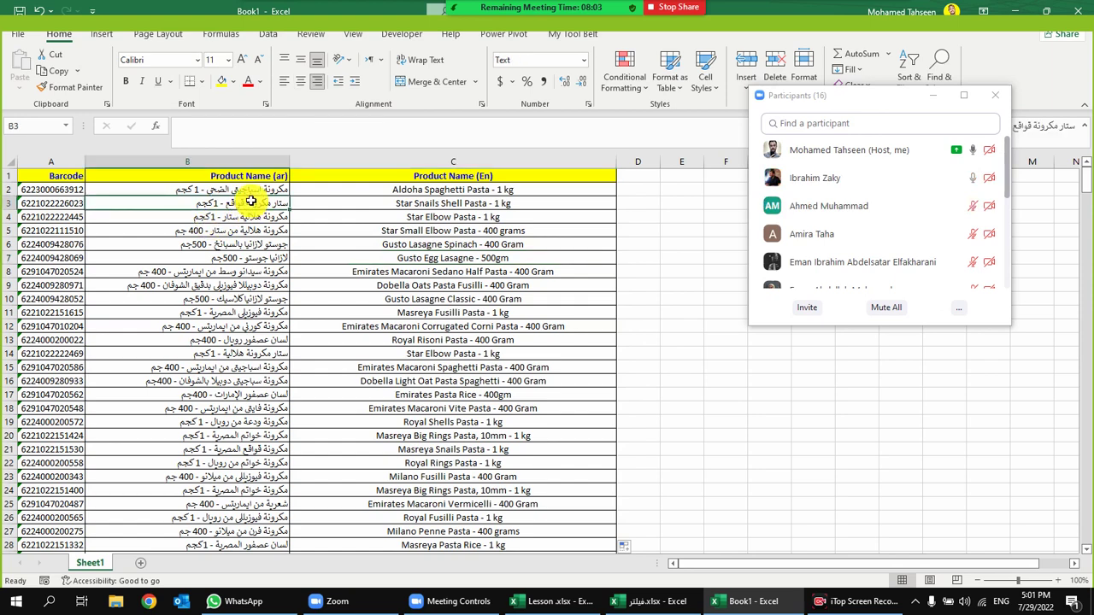
right_click(252, 203)
left_click(271, 226)
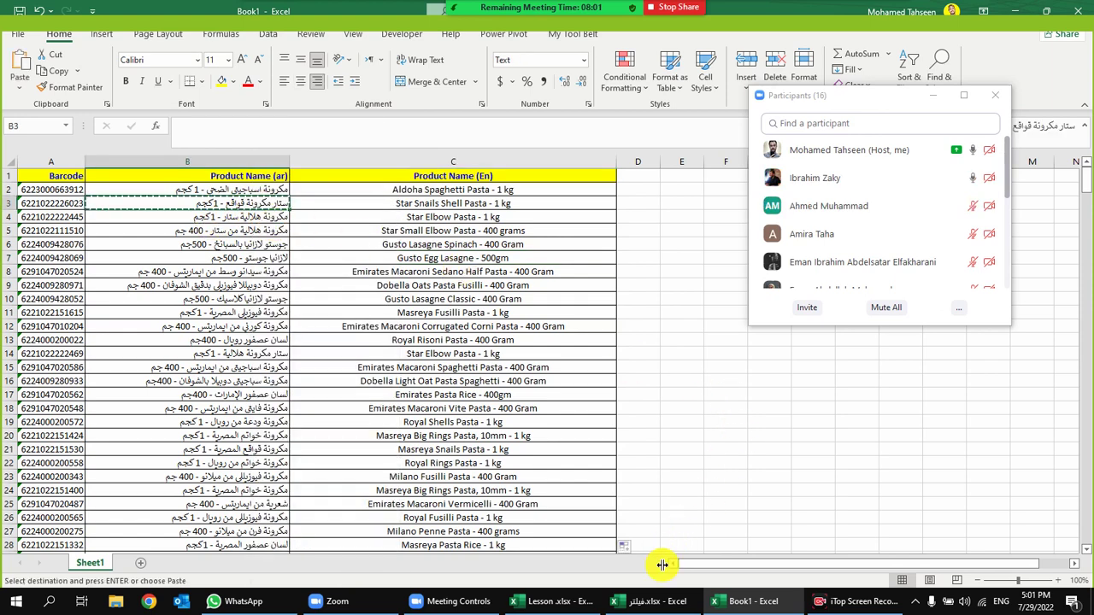
left_click(650, 602)
left_click(183, 159)
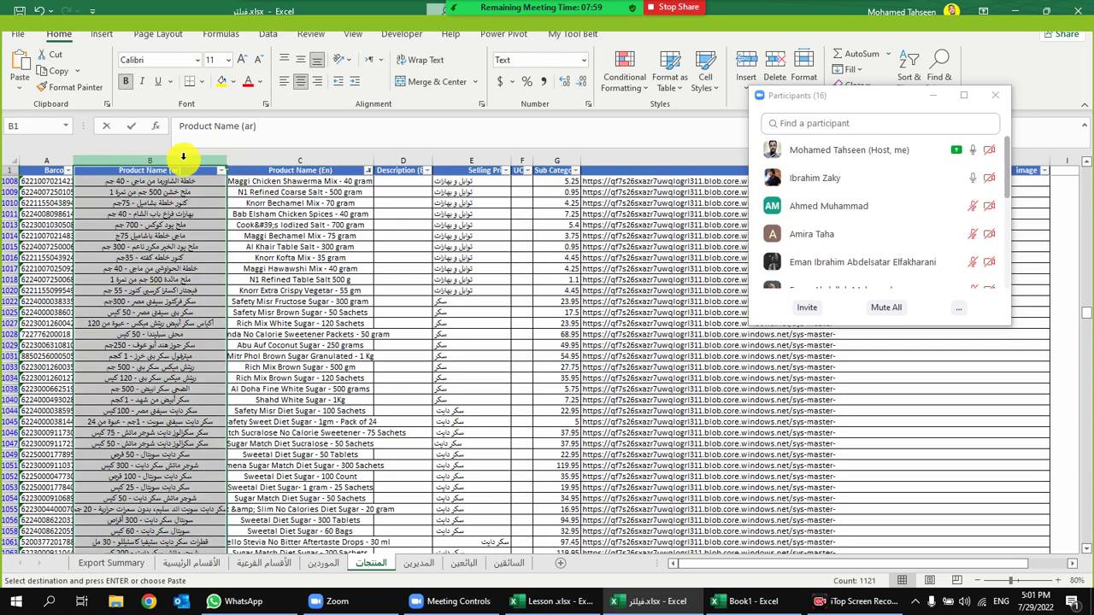
key("ctrl+f")
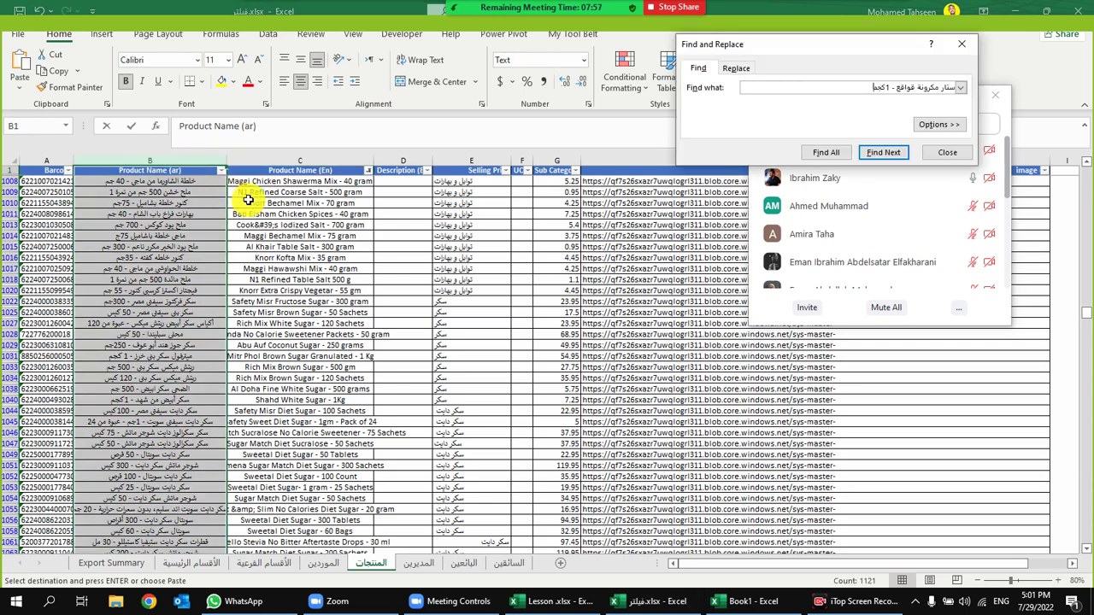
Find ستار مكرونة قواقع - 1كجم in the المنتجات sheet and clear that name from cell B4
left_click(884, 152)
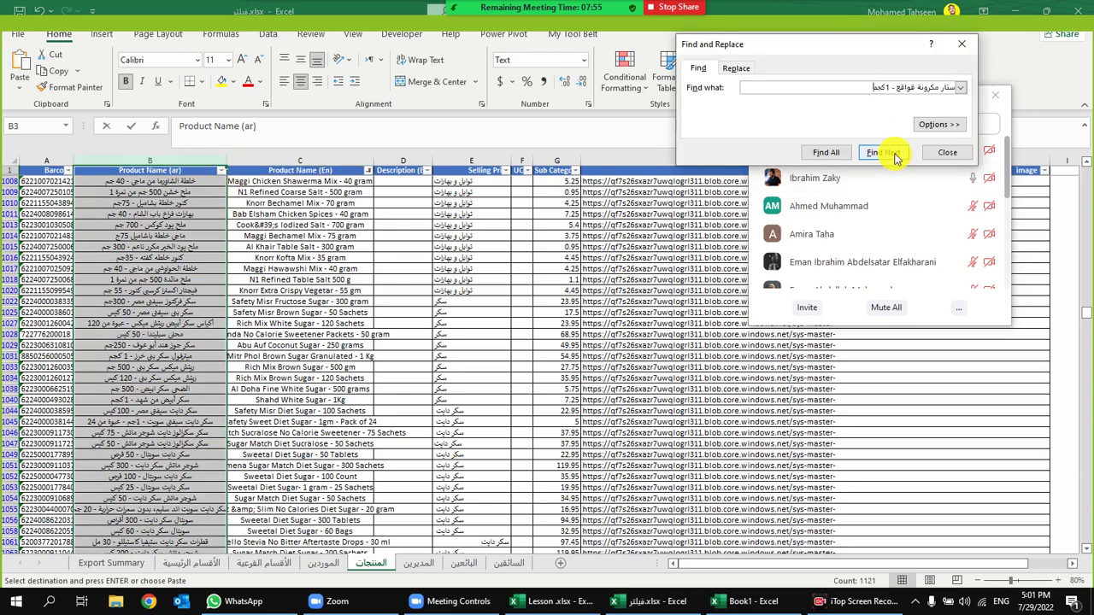
left_click(885, 152)
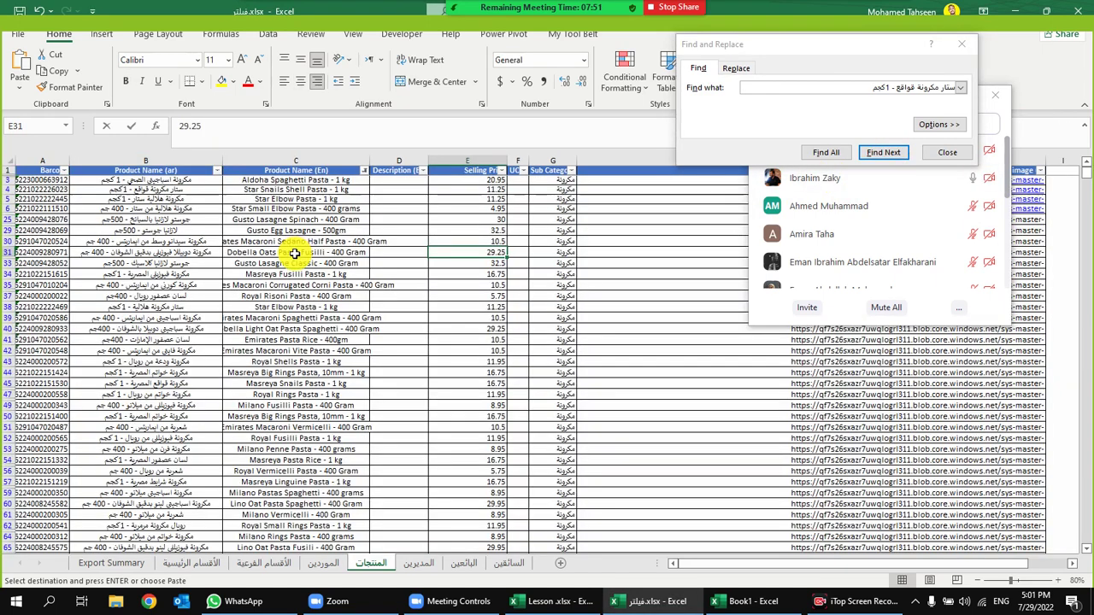
left_click(183, 229)
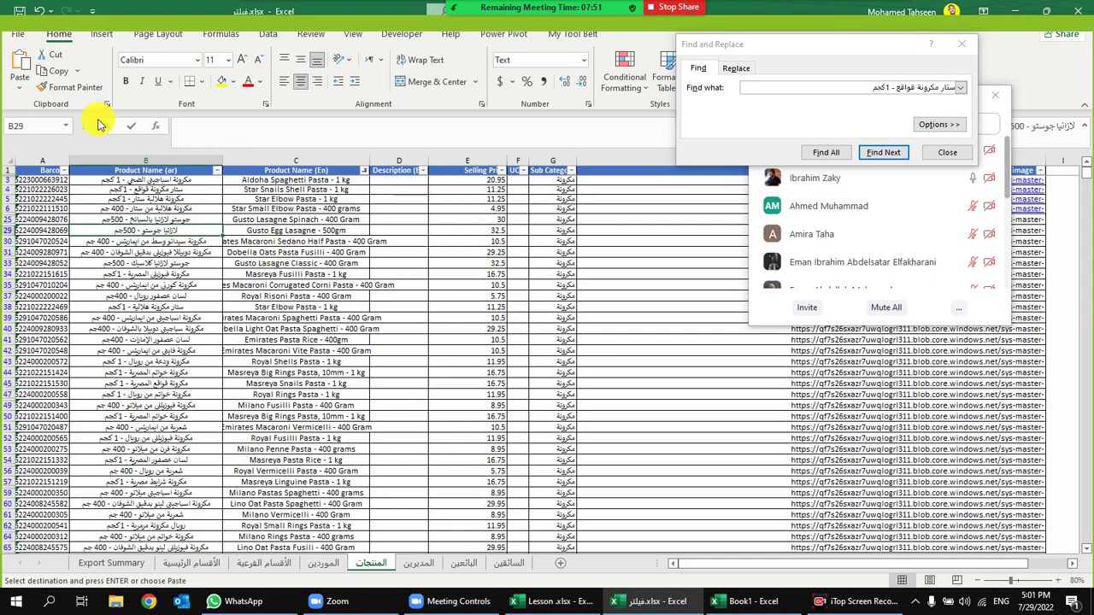
left_click(873, 153)
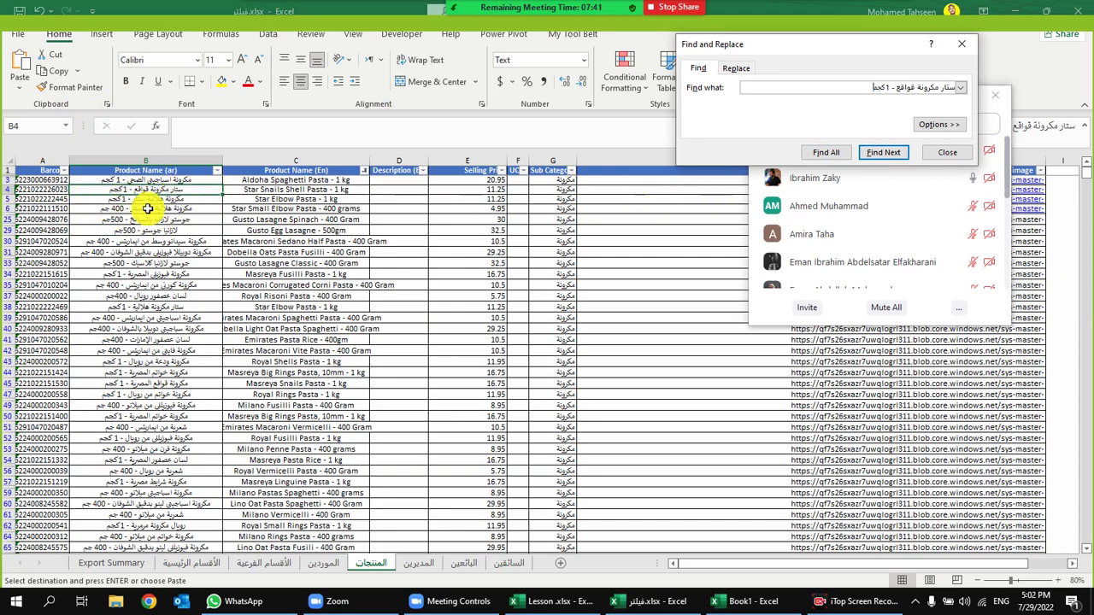
left_click(180, 189)
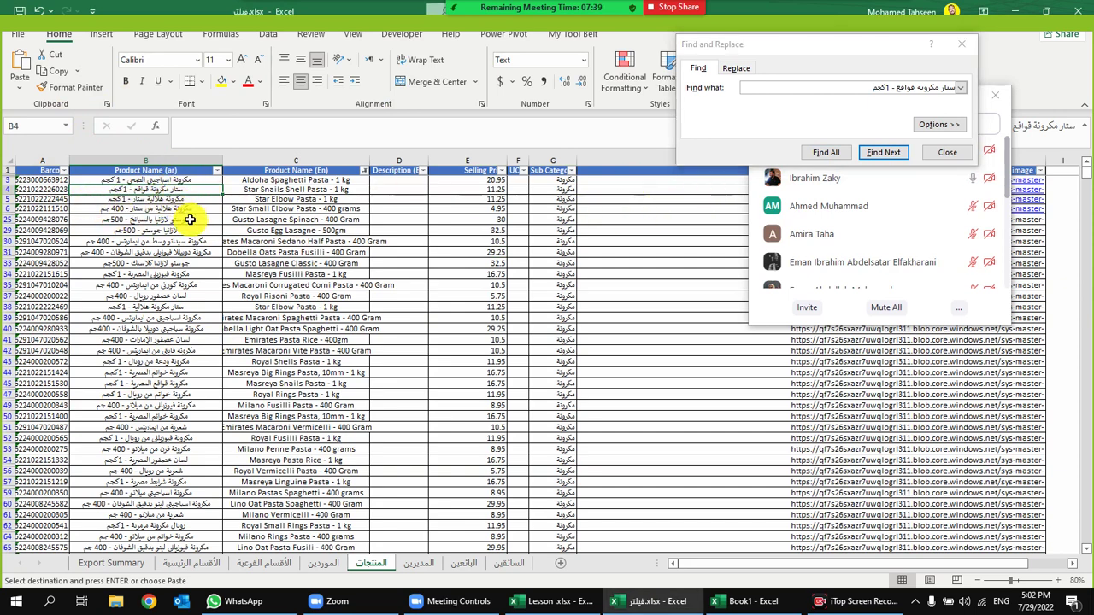
key("Delete")
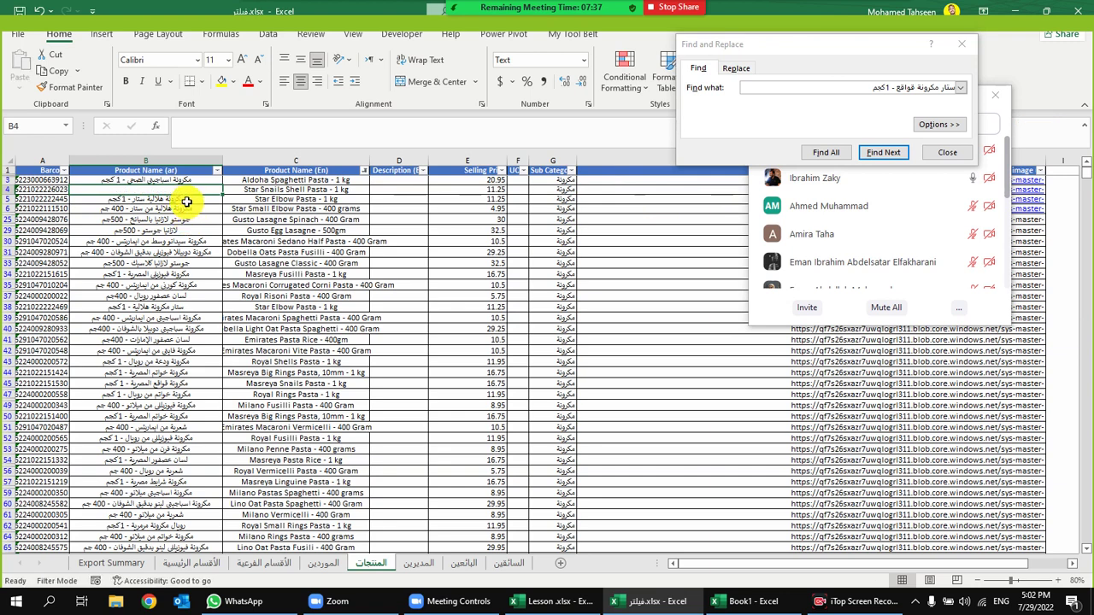
Check the VLOOKUP result in C3 of Book1 and move the Find and Replace dialog below the Zoom participants window
left_click(742, 601)
left_click(461, 204)
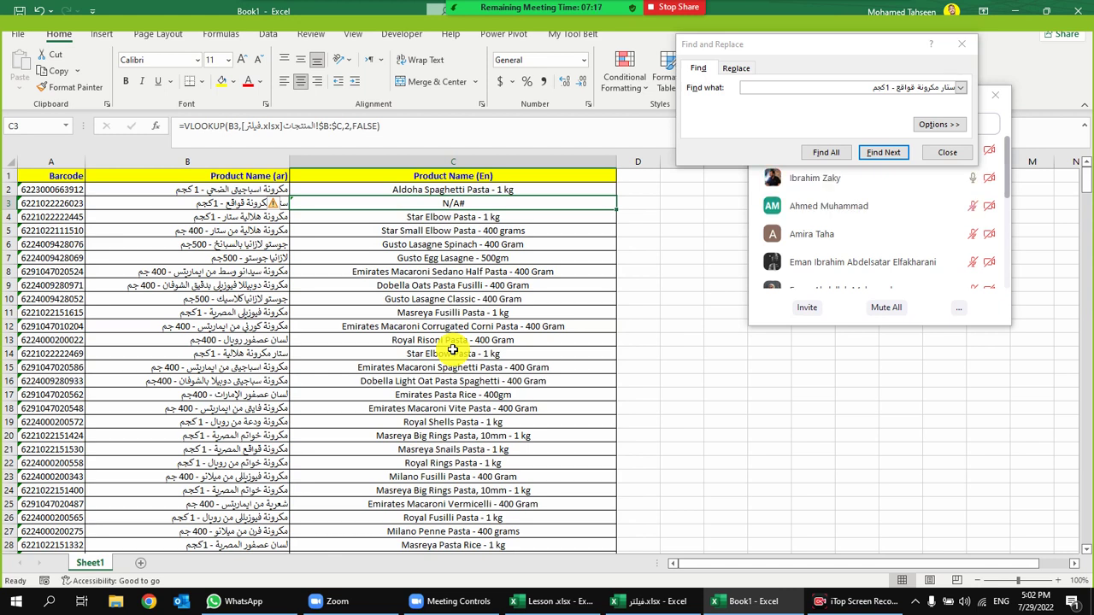
left_click_drag(827, 49, 819, 342)
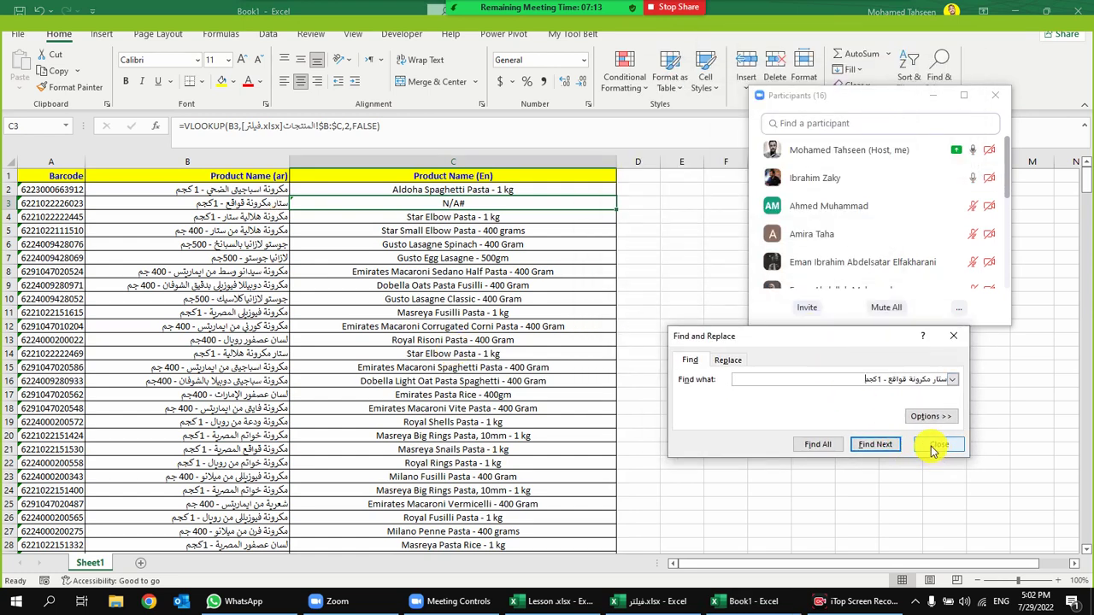
mouse_move(727, 598)
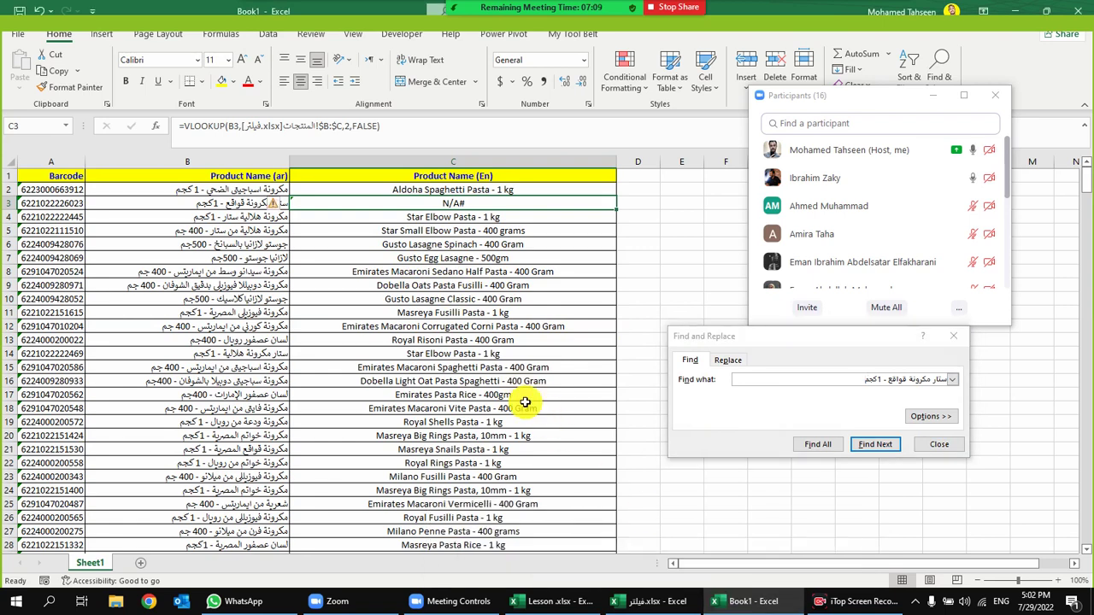
In فيلتر.xlsx, restore the Arabic name in B4 of the المنتجات sheet and clear the English name from C4
left_click(657, 601)
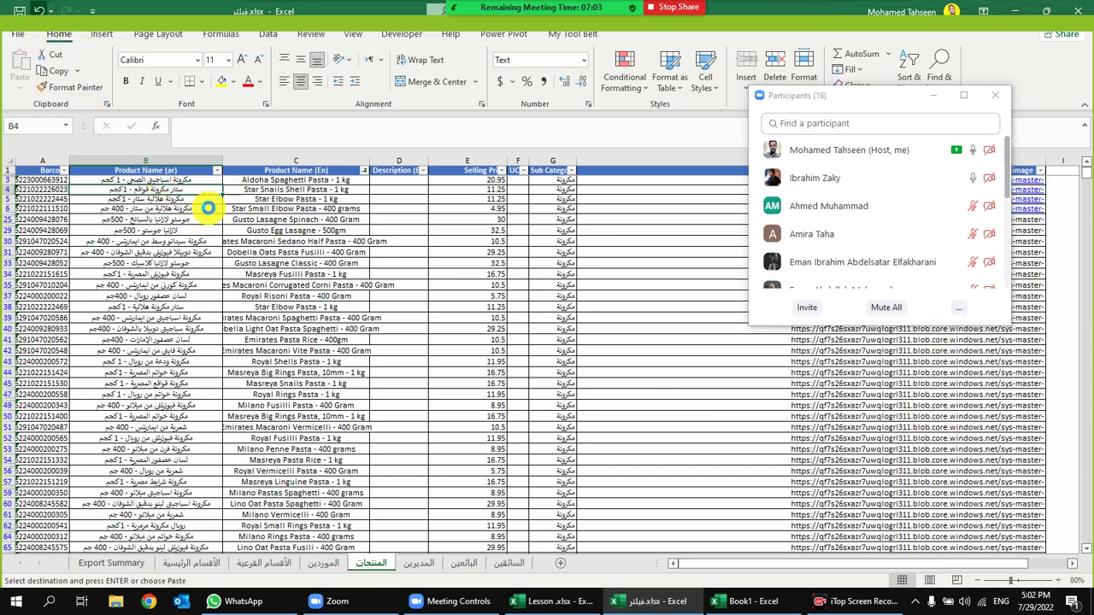
left_click(321, 189)
key("ctrl+c")
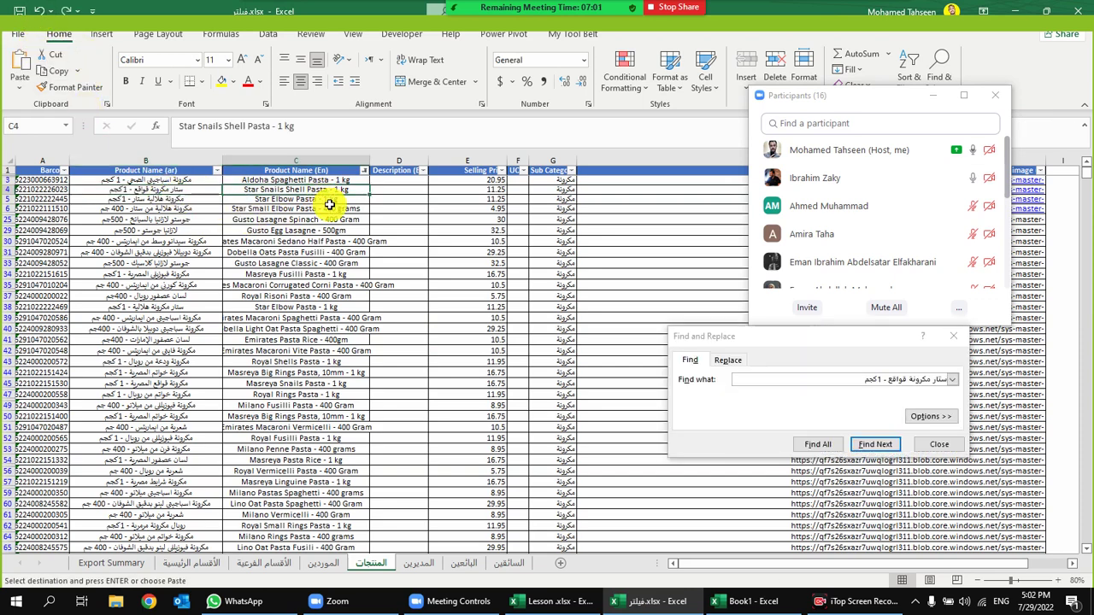
key("Escape")
key("Delete")
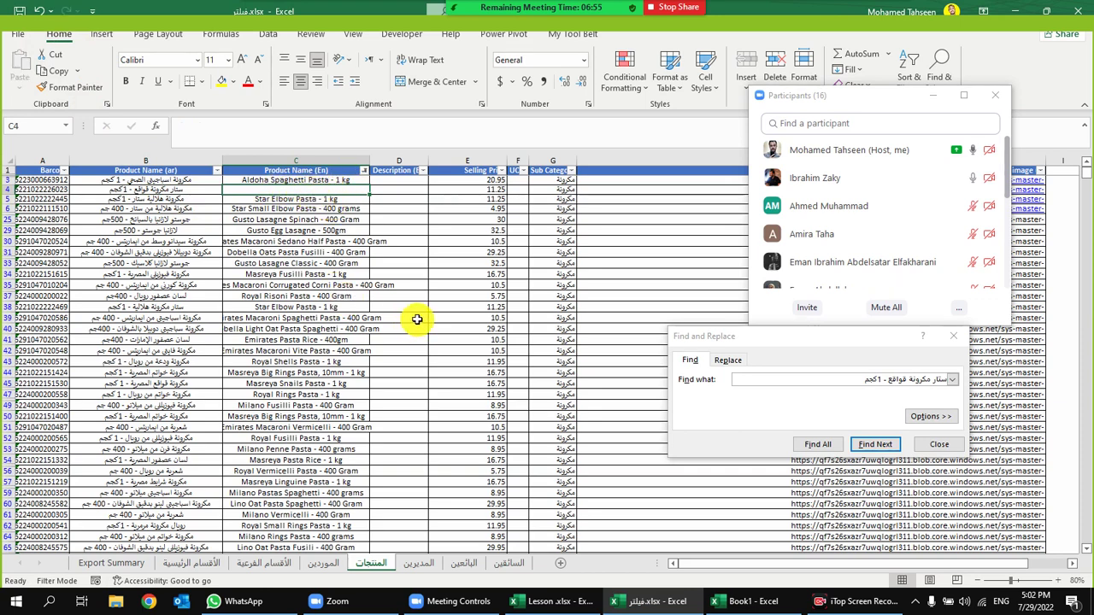
Switch to Book1 and check the VLOOKUP result in C3 against the rest of the Product Name (En) column
left_click(740, 601)
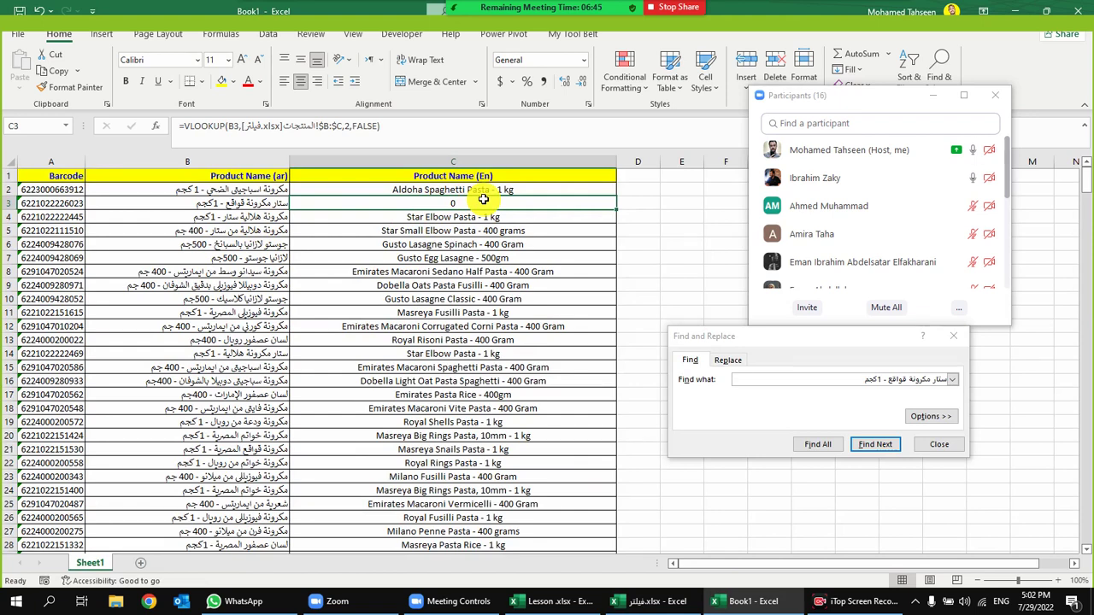
mouse_move(864, 235)
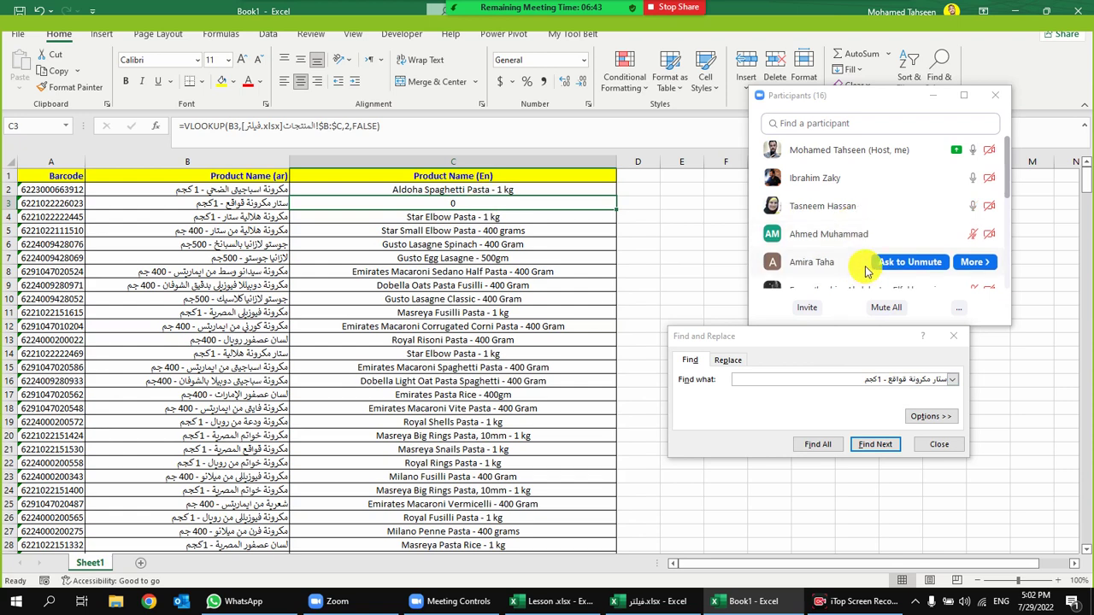
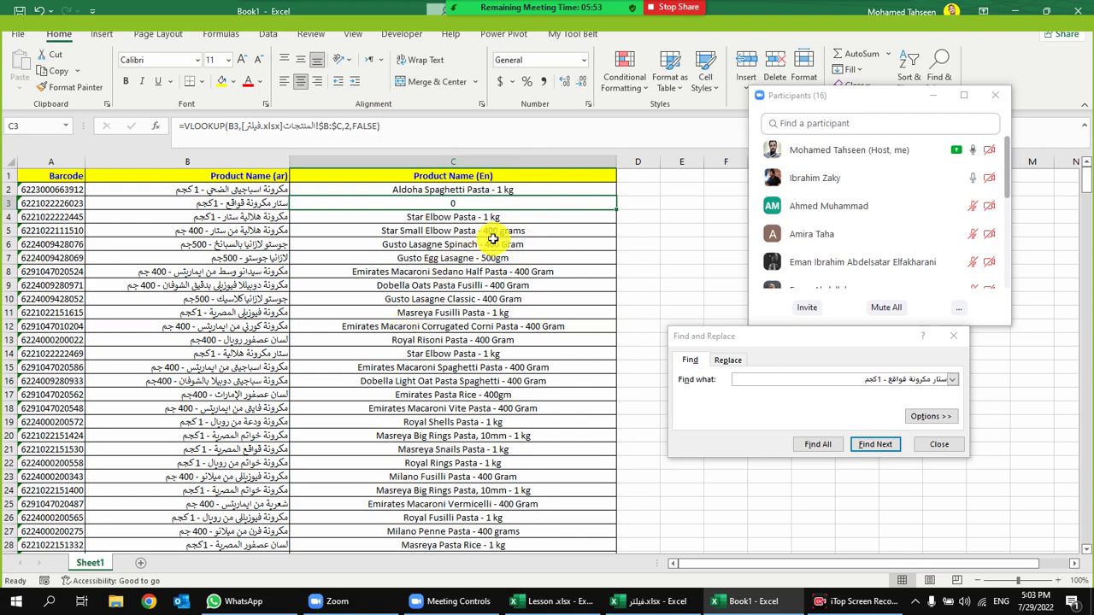
scroll(466, 427, "down", 8)
scroll(470, 376, "up", 8)
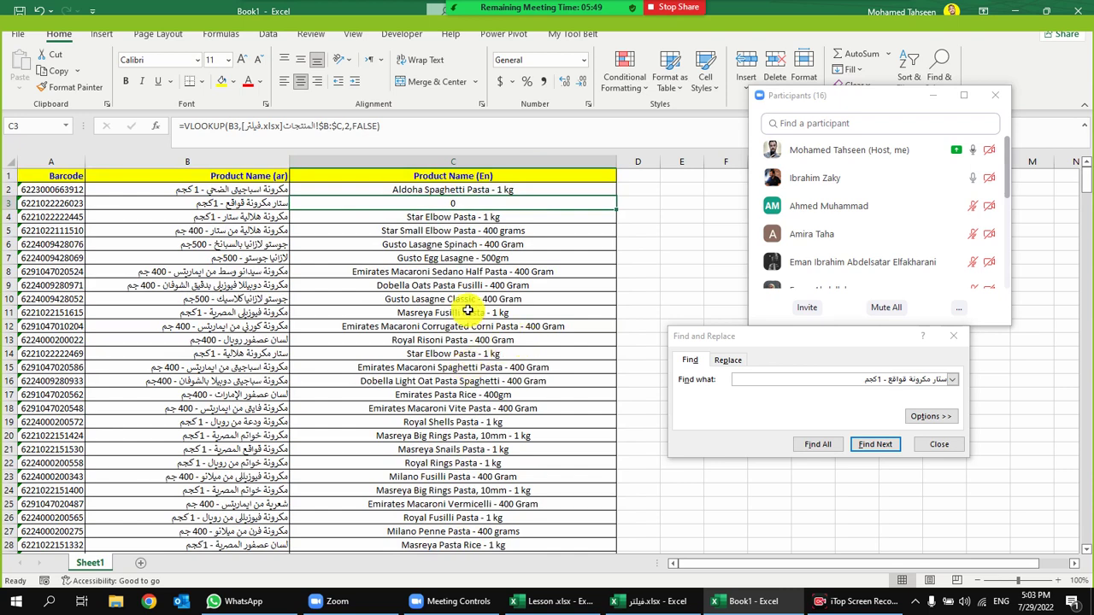
scroll(427, 422, "down", 9)
scroll(423, 417, "down", 7)
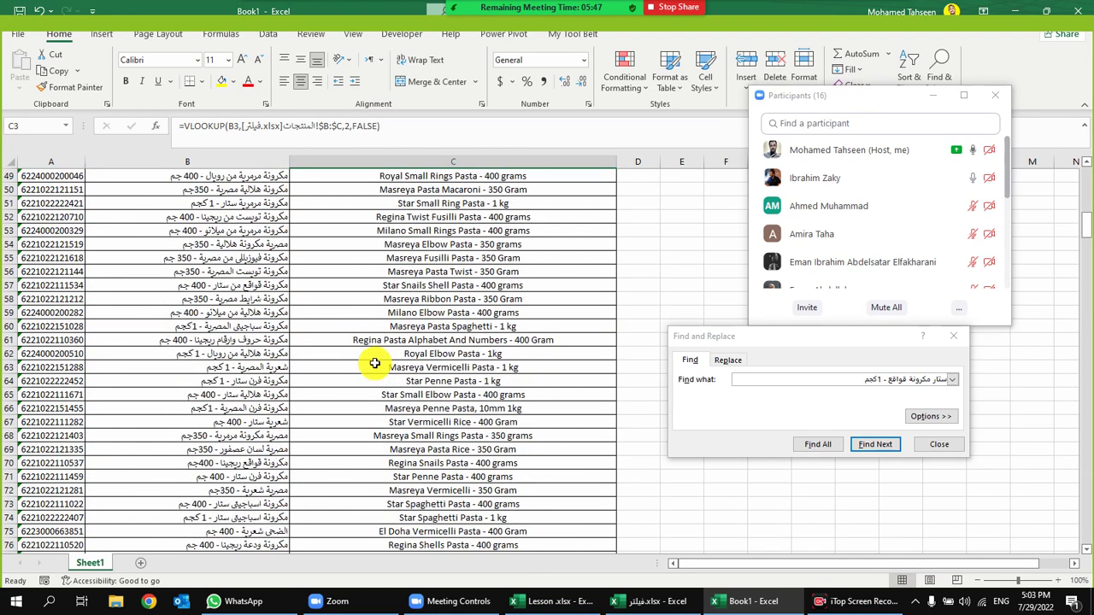
scroll(376, 365, "up", 16)
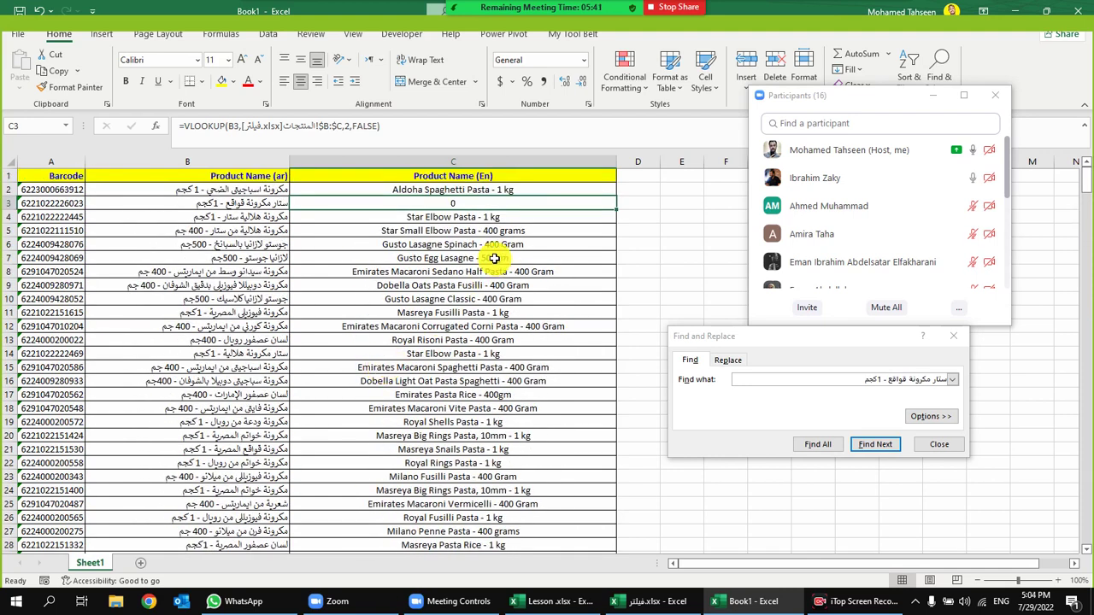
left_click(522, 232)
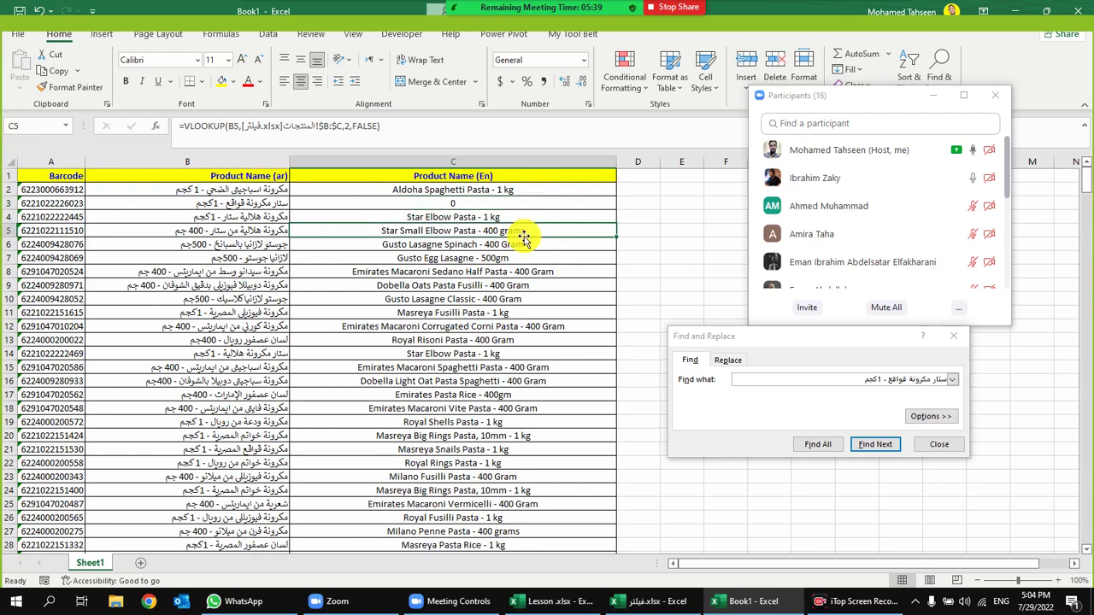
Close the Find and Replace dialog and close both Book1 and فيلتر.xlsx without saving the changes
left_click(943, 446)
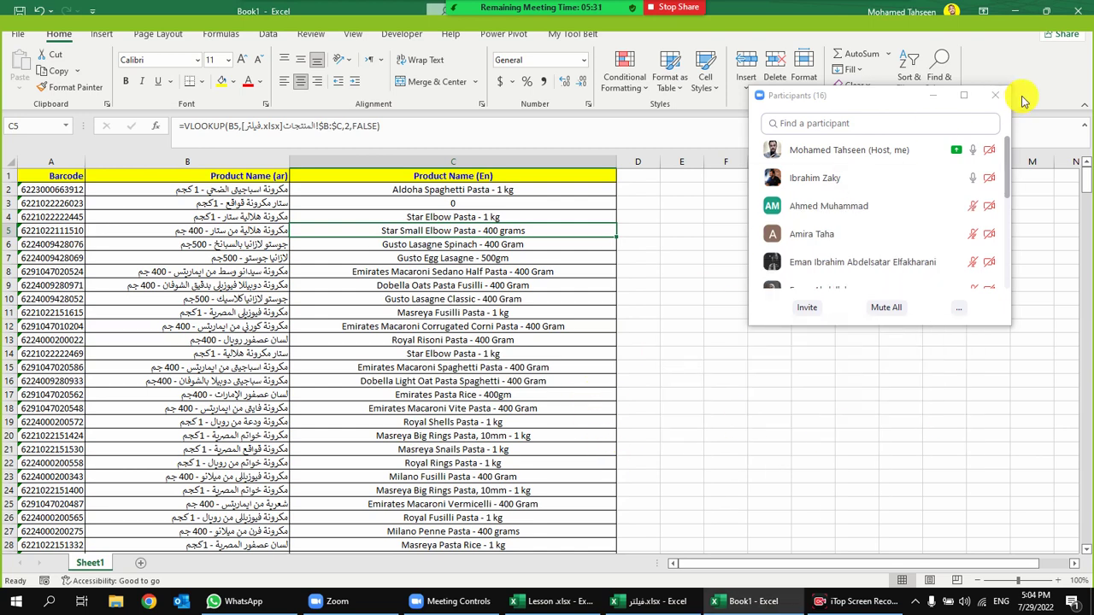
left_click(1078, 10)
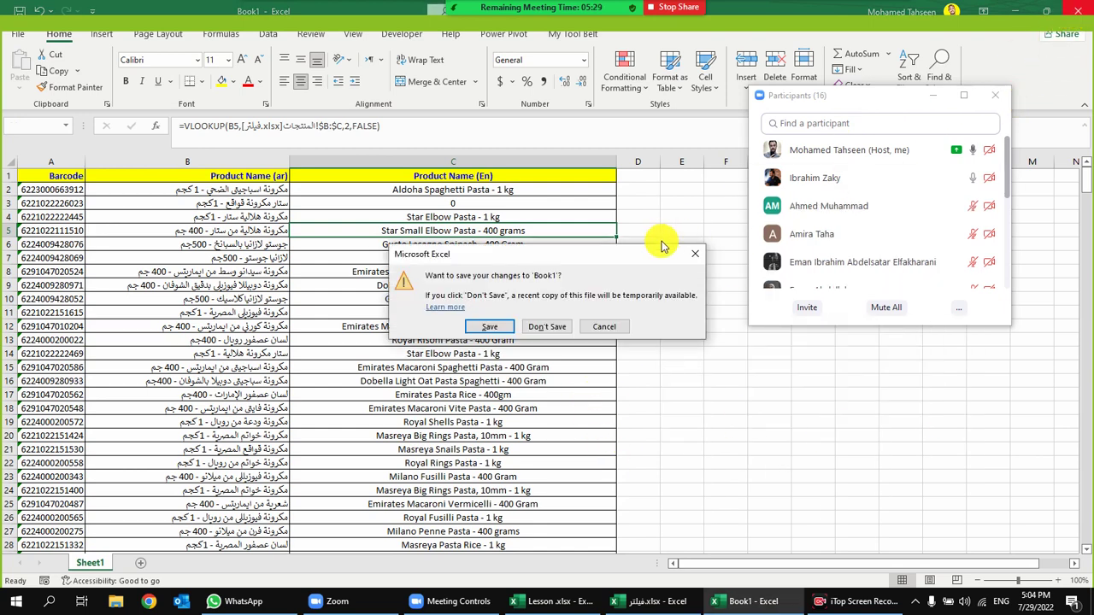
left_click(533, 329)
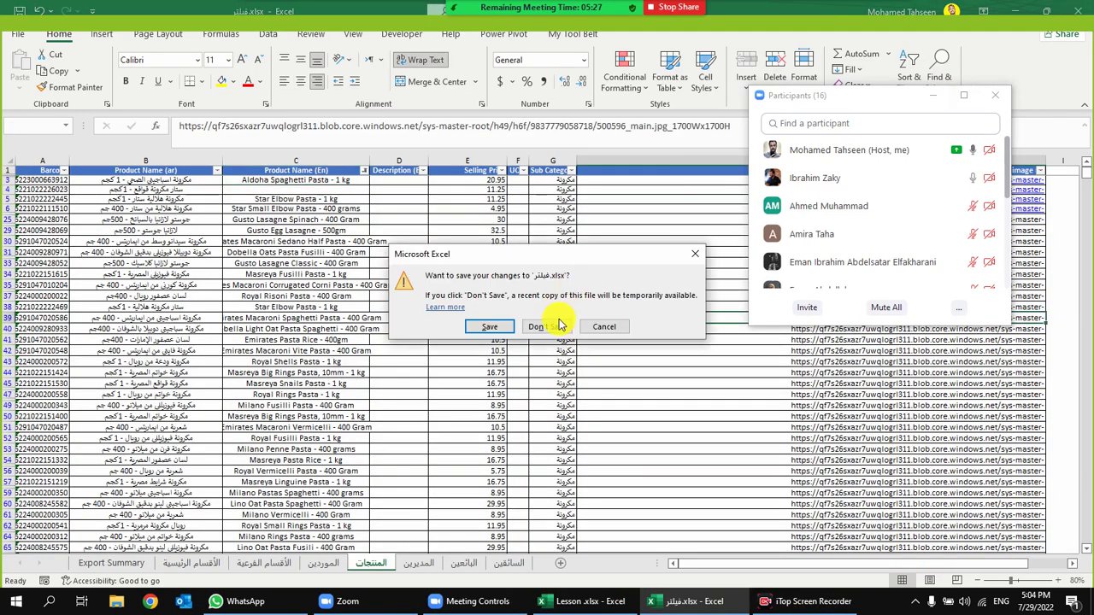
left_click(547, 326)
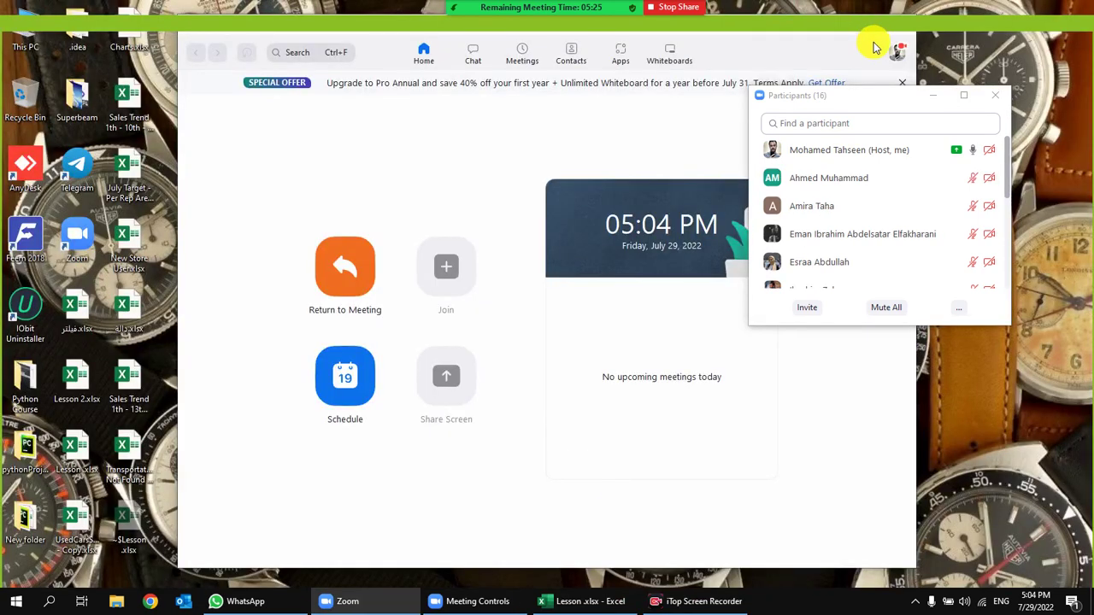
Switch to Lesson .xlsx, move the Zoom participants window aside, and locate the Unit Price header in the 1000 Sales Records sheet
left_click(583, 600)
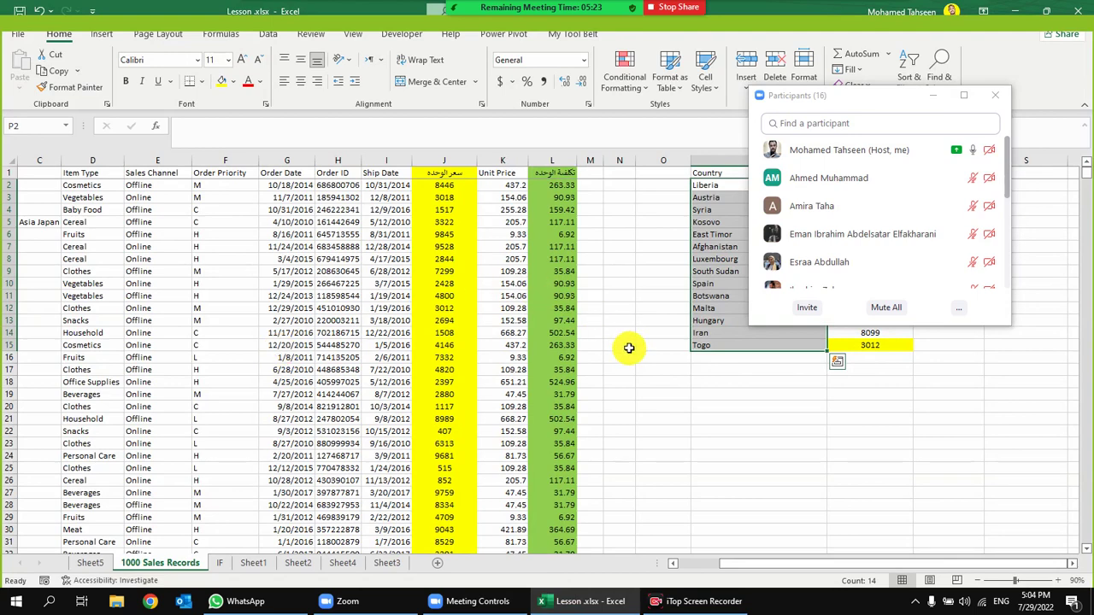
left_click(253, 564)
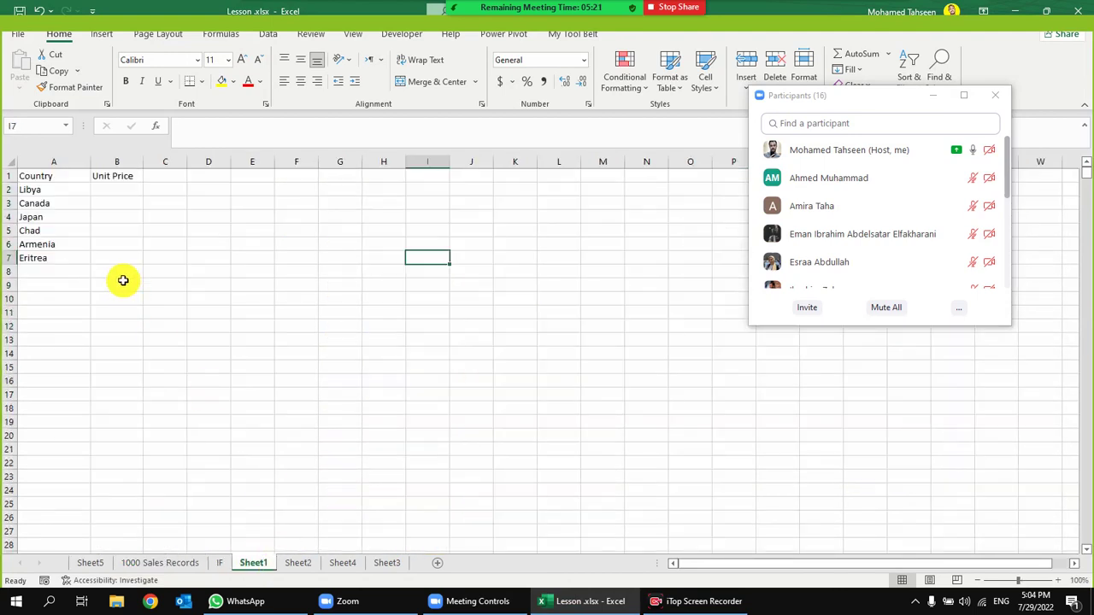
left_click(127, 188)
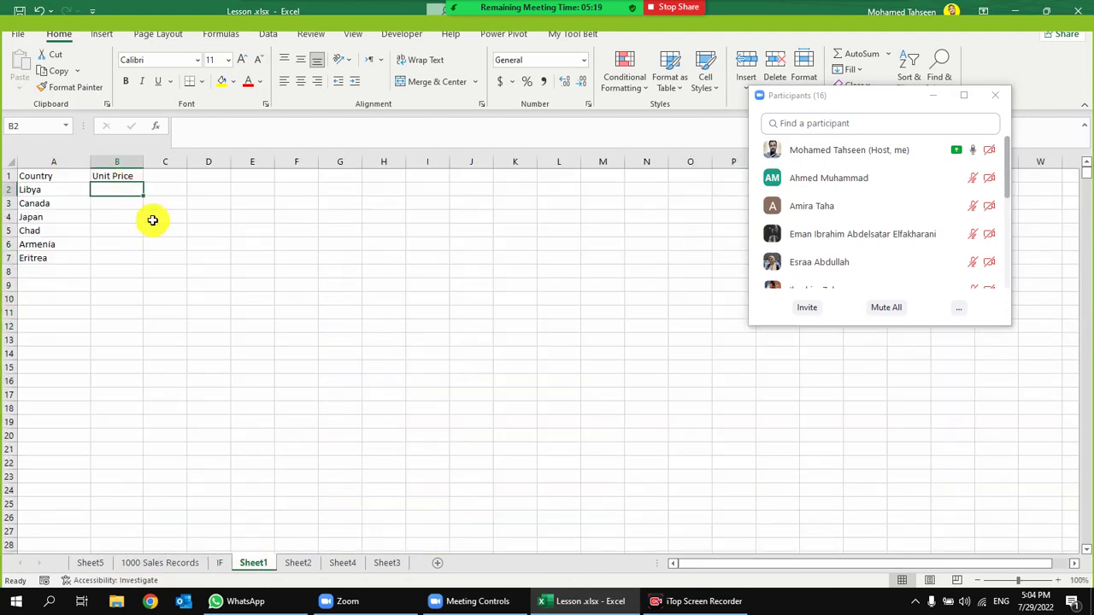
left_click(162, 564)
mouse_move(557, 377)
left_mouse_down()
mouse_move(818, 411)
mouse_move(556, 372)
left_mouse_up()
left_click_drag(879, 97, 1089, 101)
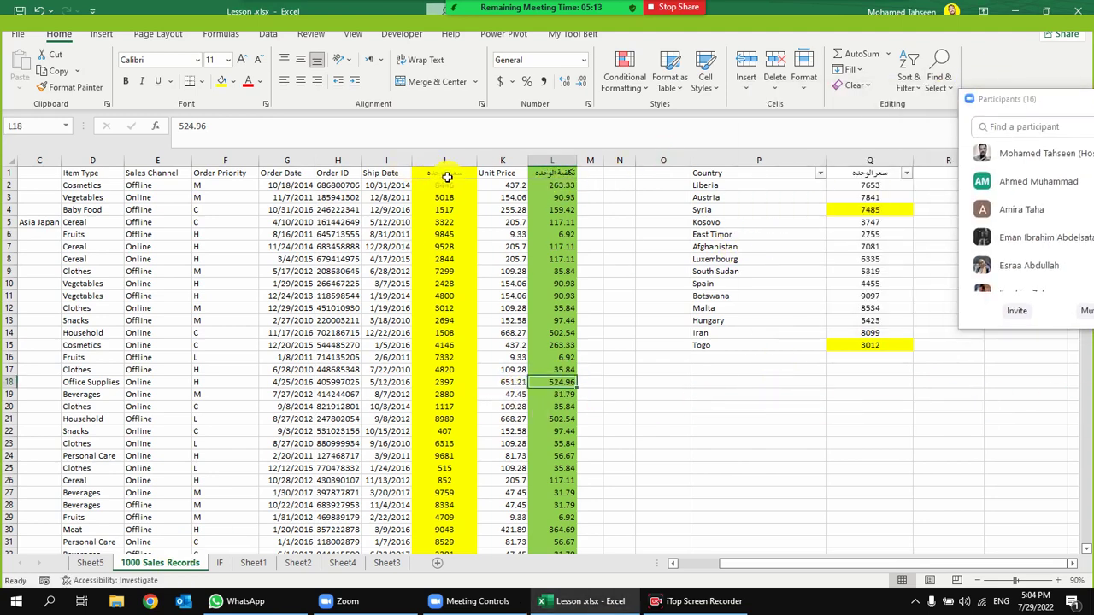
left_click(501, 172)
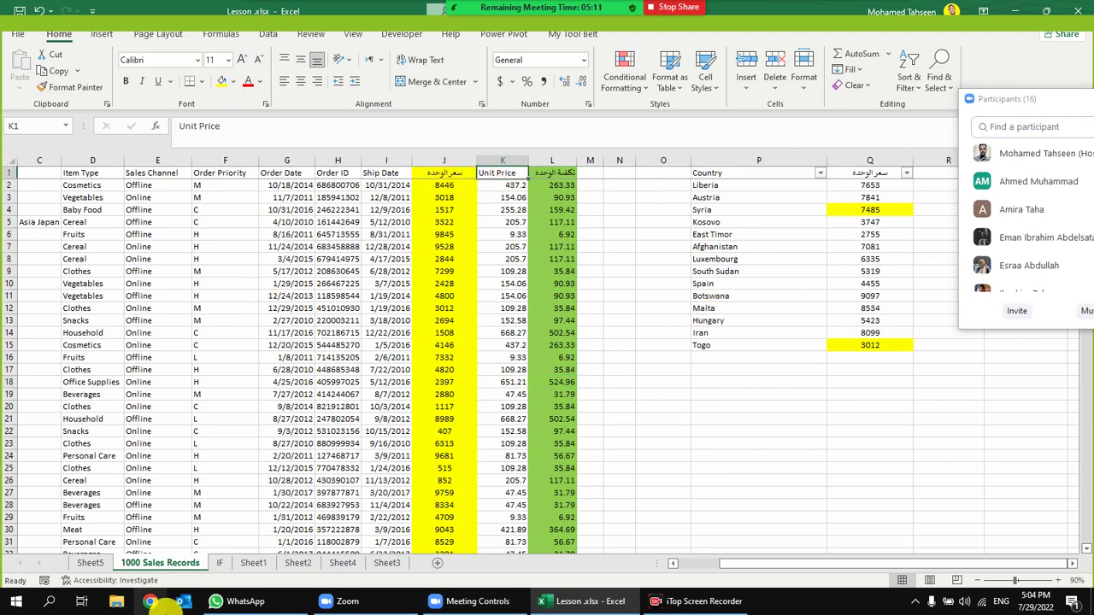
Go to Sheet1 and review each country in A2:A7 that needs a unit price
left_click(306, 566)
left_click(254, 564)
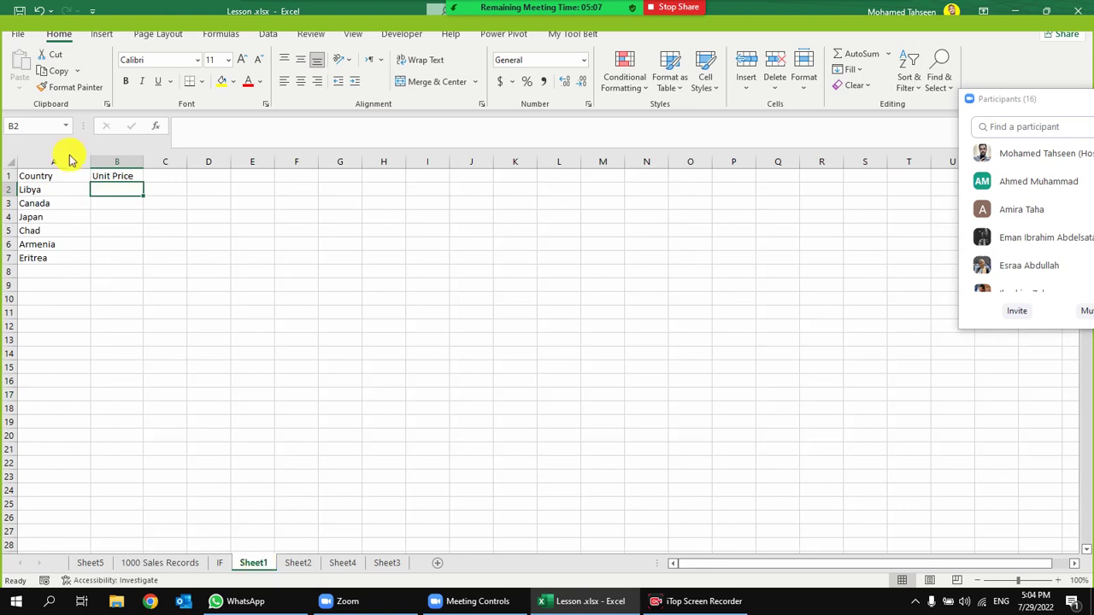
left_click(53, 191)
left_click(60, 209)
left_click(60, 220)
left_click(62, 234)
left_click(65, 246)
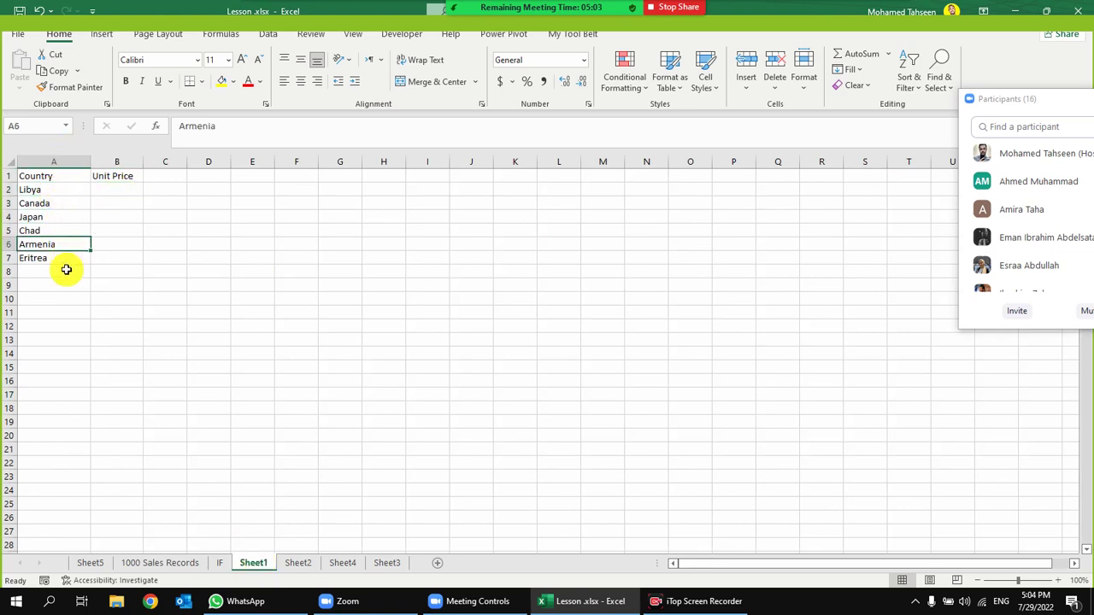
left_click(67, 260)
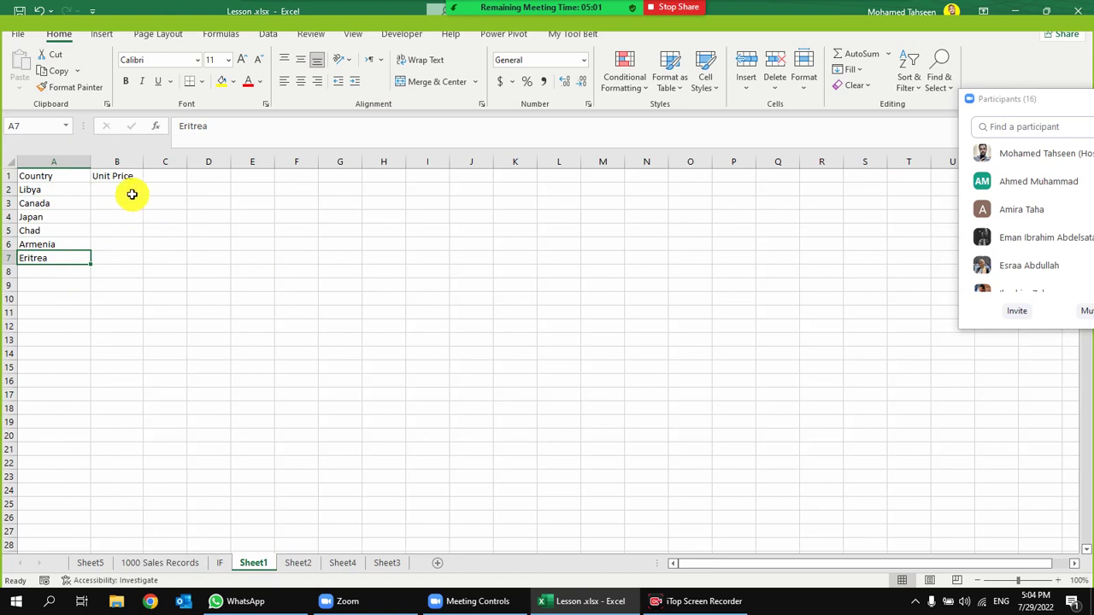
Start a VLOOKUP formula in B2 of Sheet1 with the country in A2 as the lookup value
left_click(132, 194)
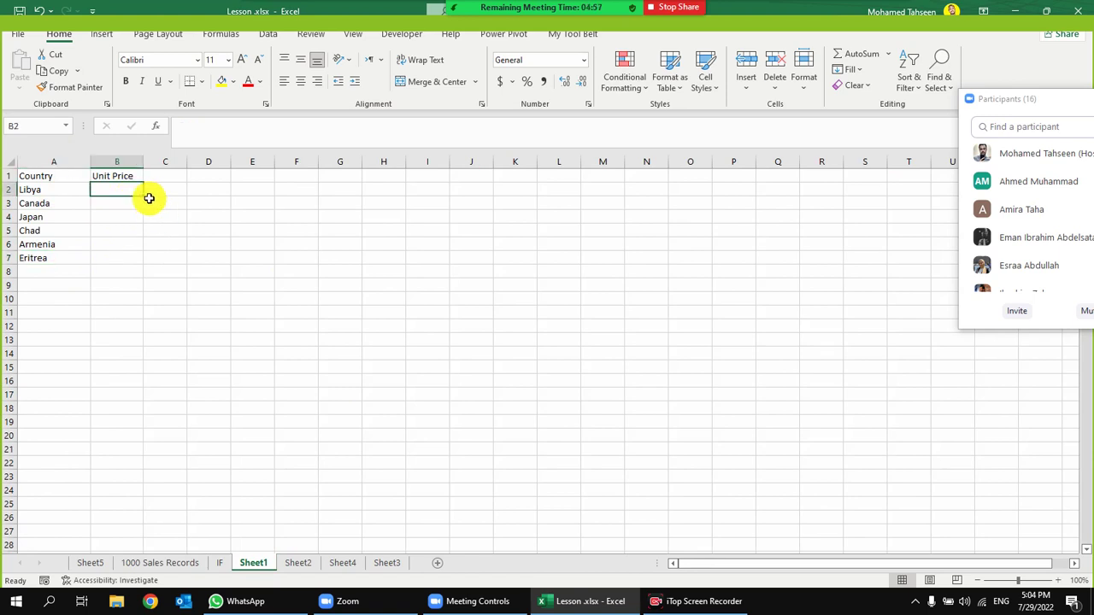
type("=")
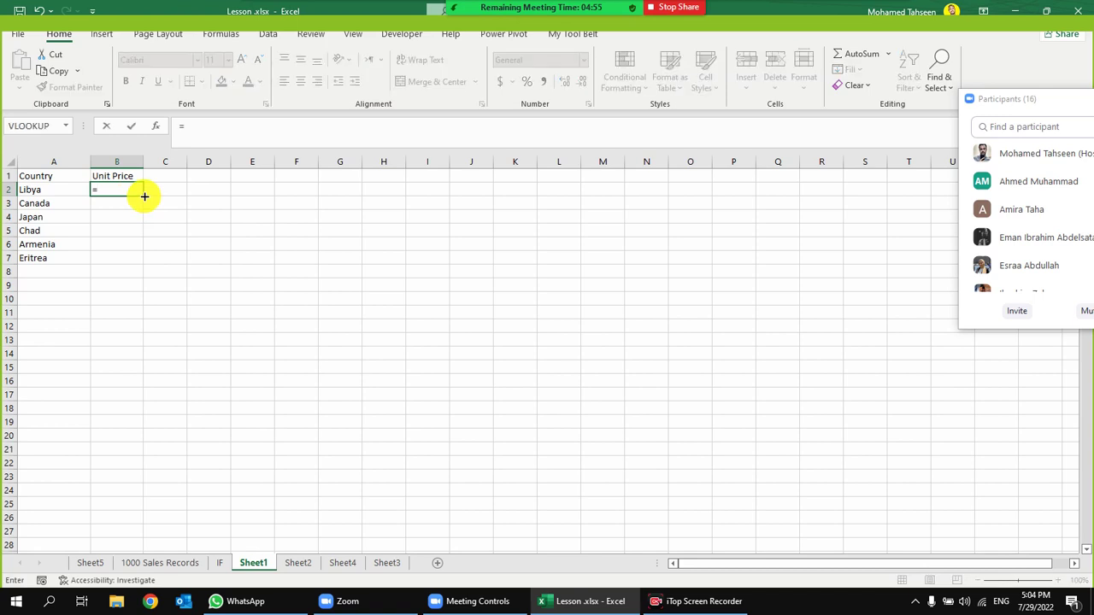
type("vlo")
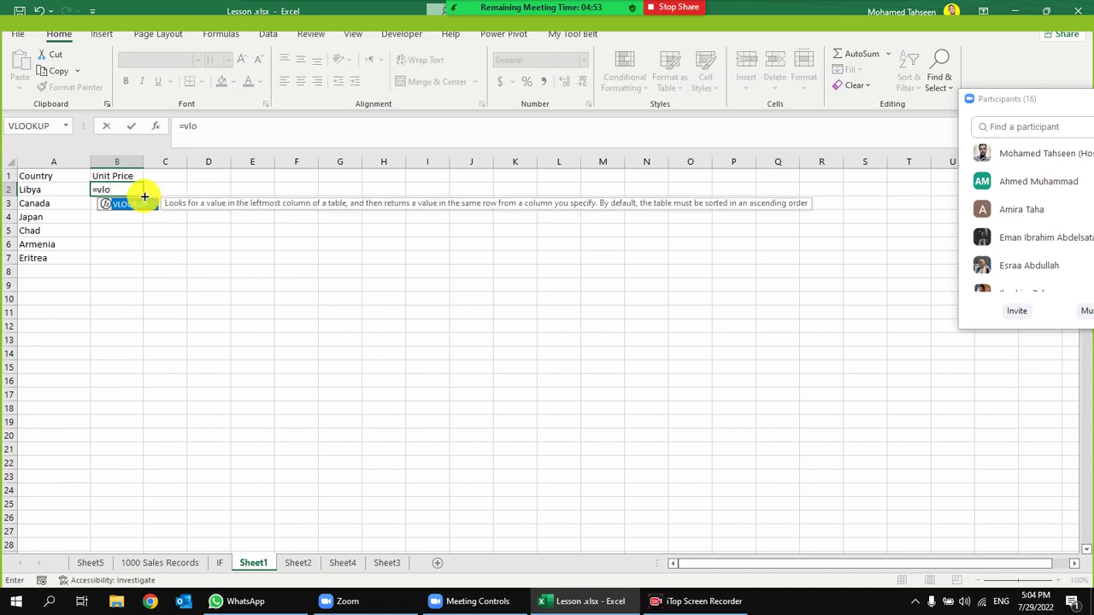
double_click(134, 202)
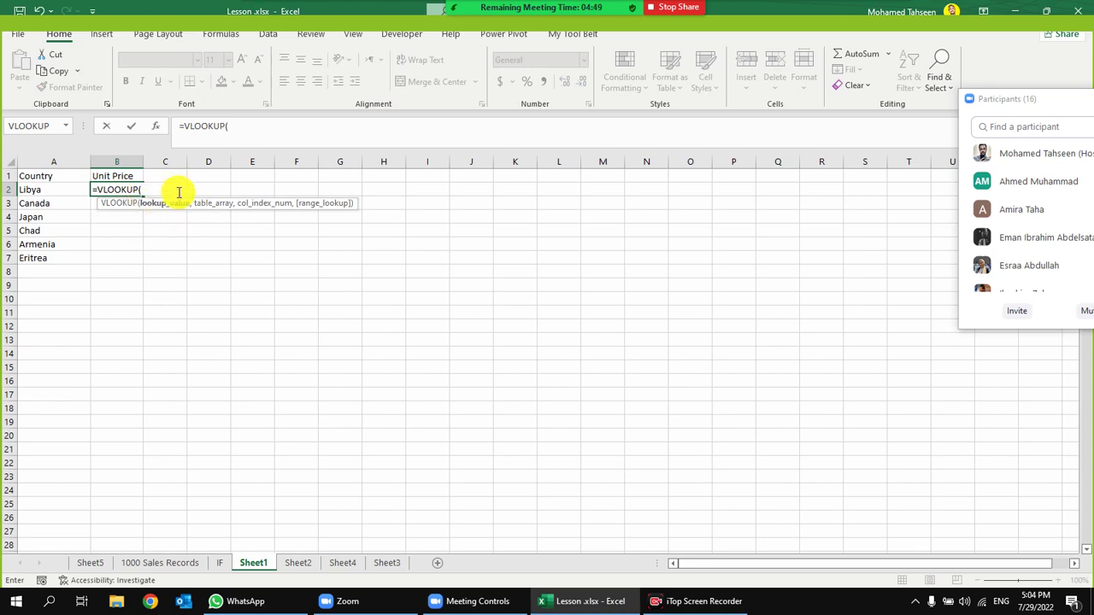
left_click(38, 189)
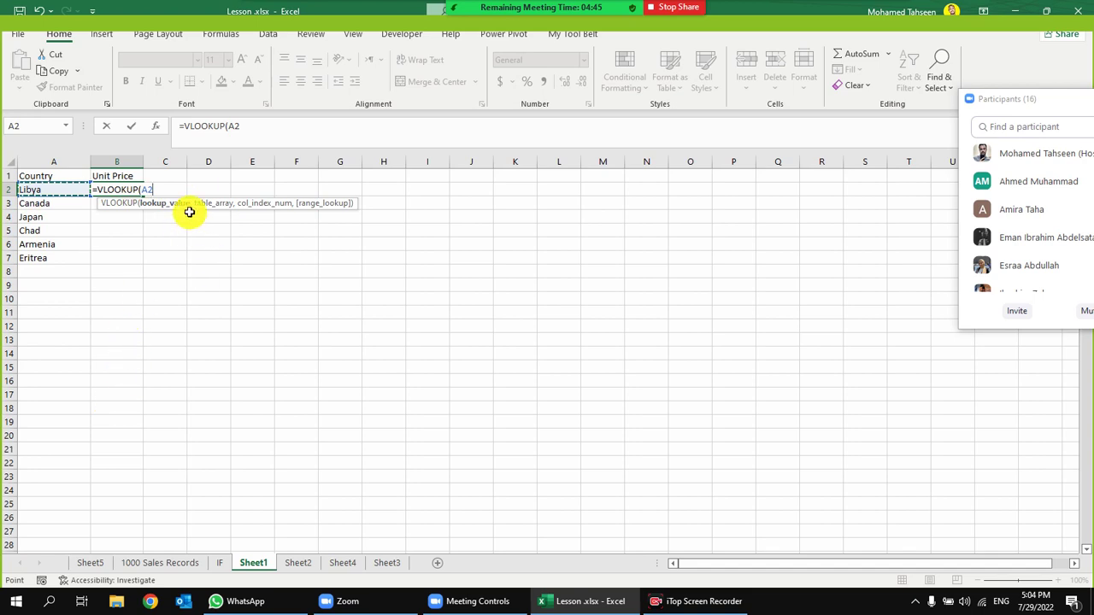
type(",")
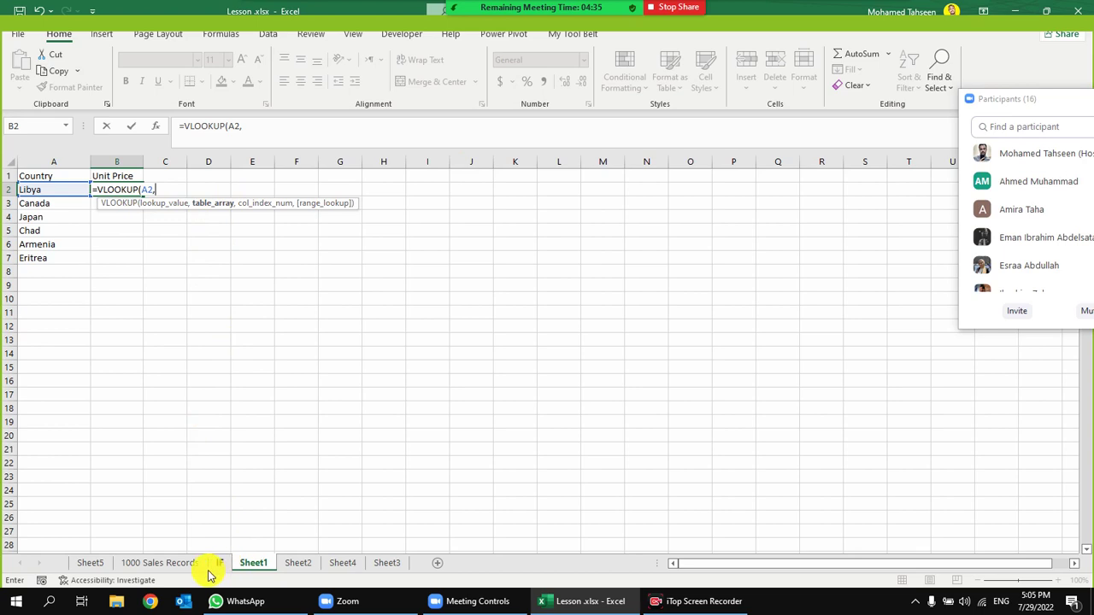
Try columns B:K of the 1000 Sales Records sheet as the VLOOKUP table array, and cancel the B2 formula
left_click(128, 563)
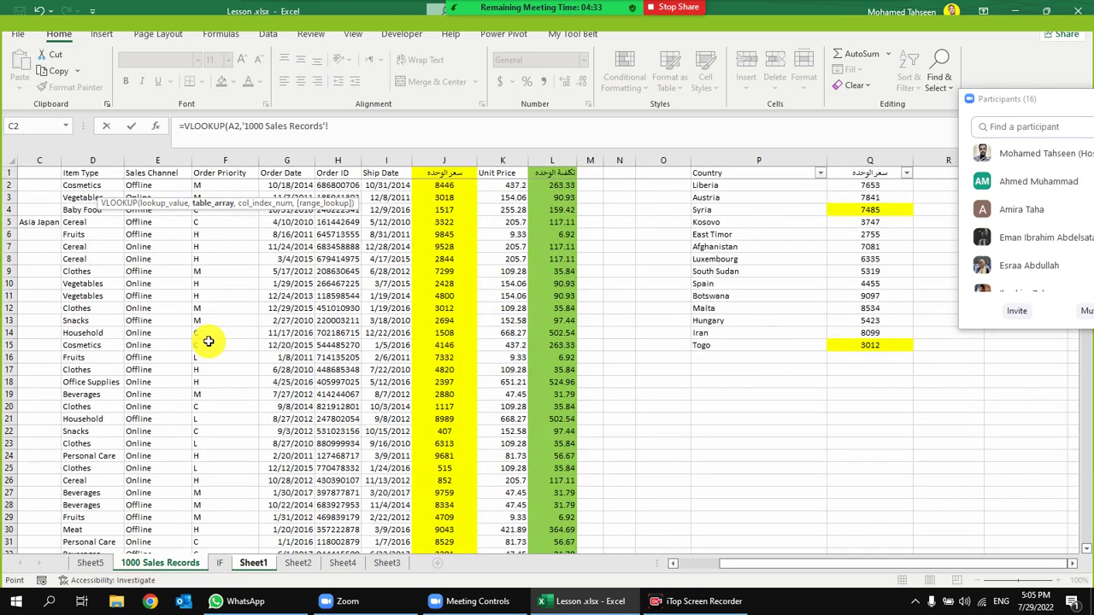
left_click(673, 563)
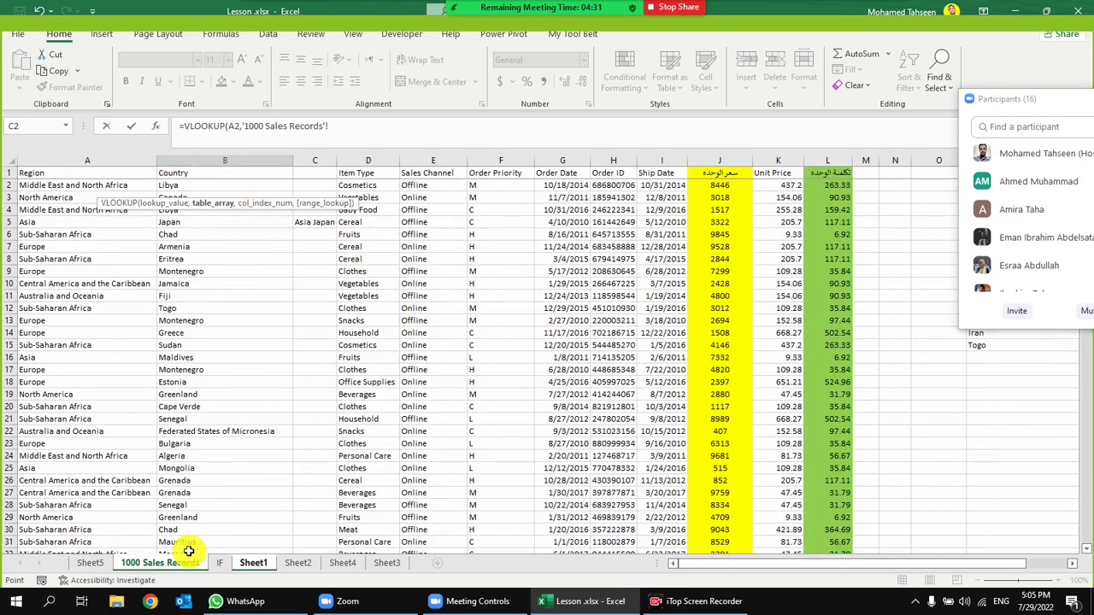
left_click(252, 563)
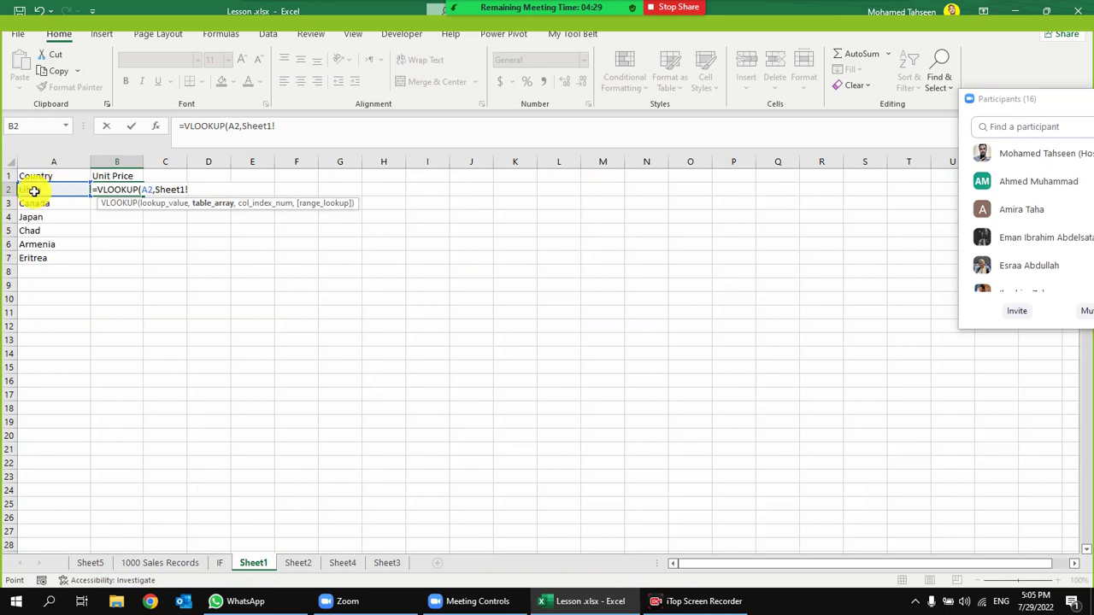
left_click(162, 564)
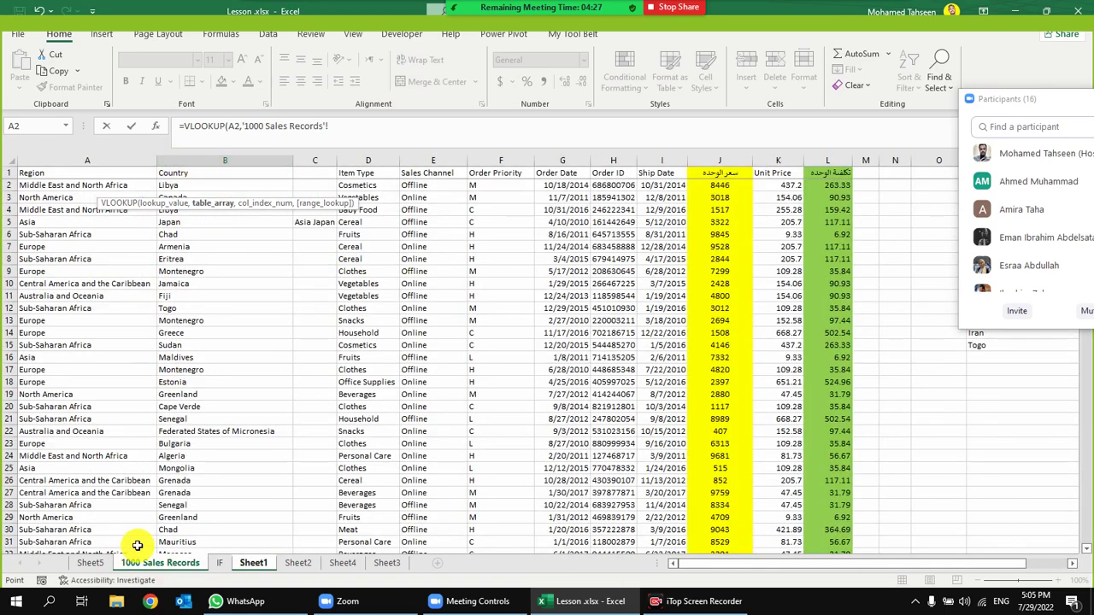
left_click(246, 564)
left_click(178, 564)
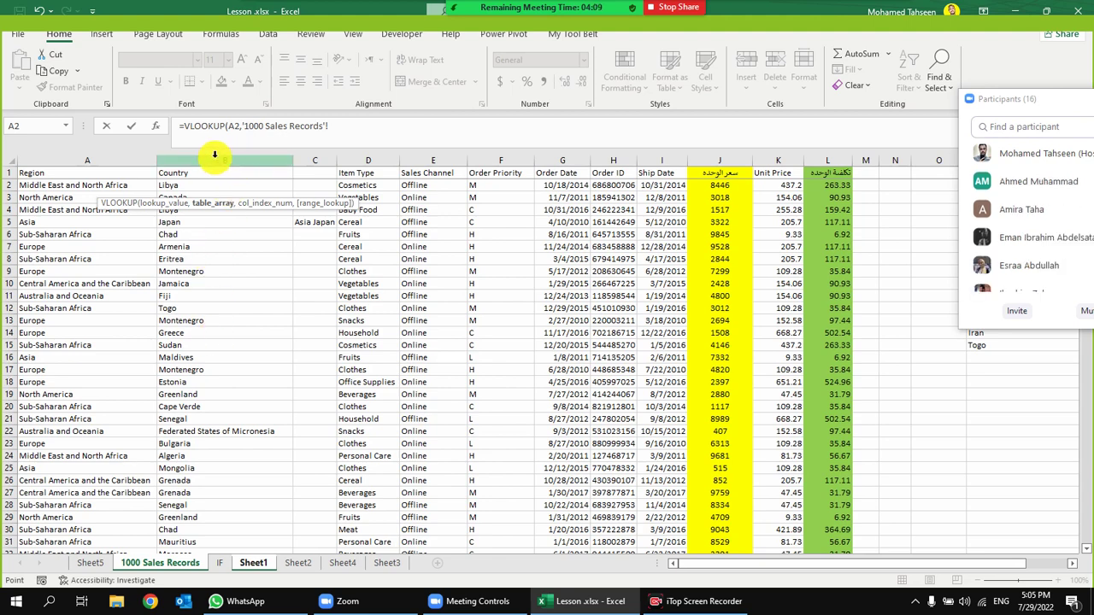
left_click_drag(189, 160, 774, 162)
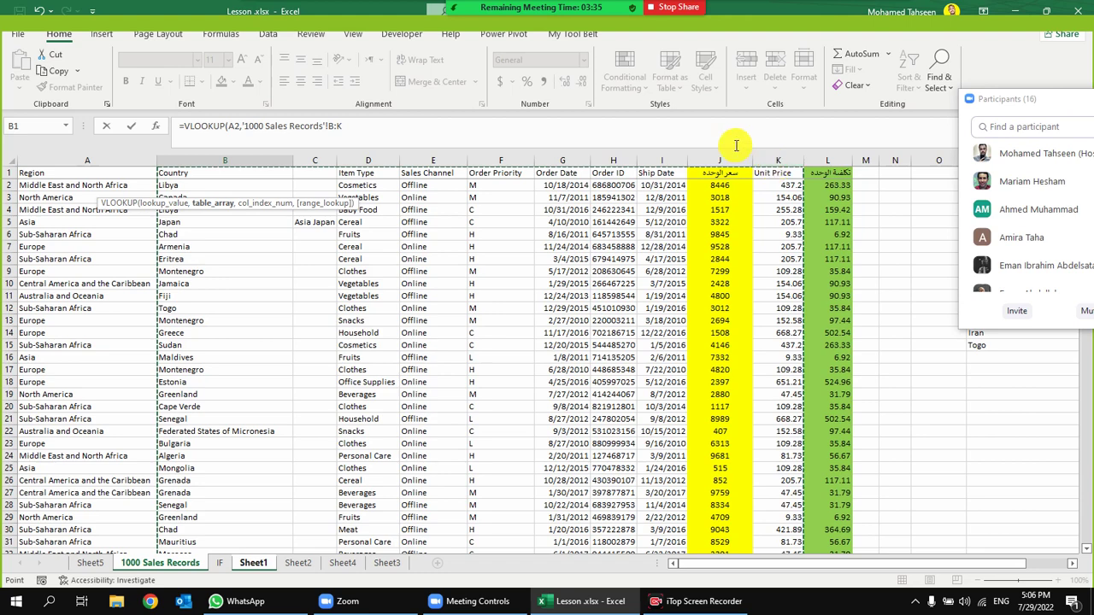
key("Return")
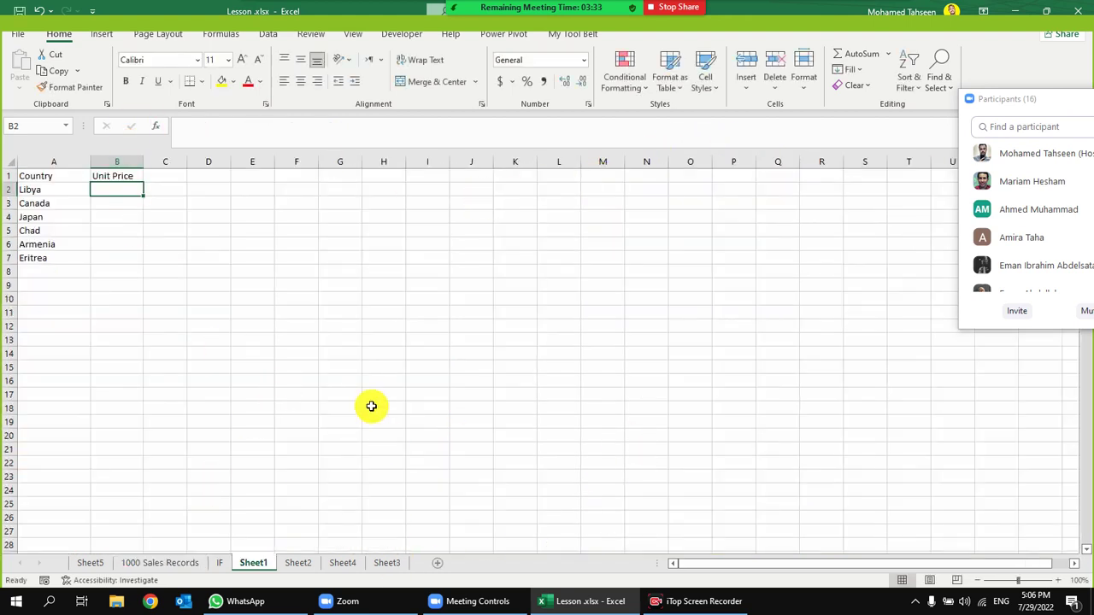
Try the right-to-left sheet direction on Sheet1, restore left-to-right, and compare the order of the columns
left_click(162, 34)
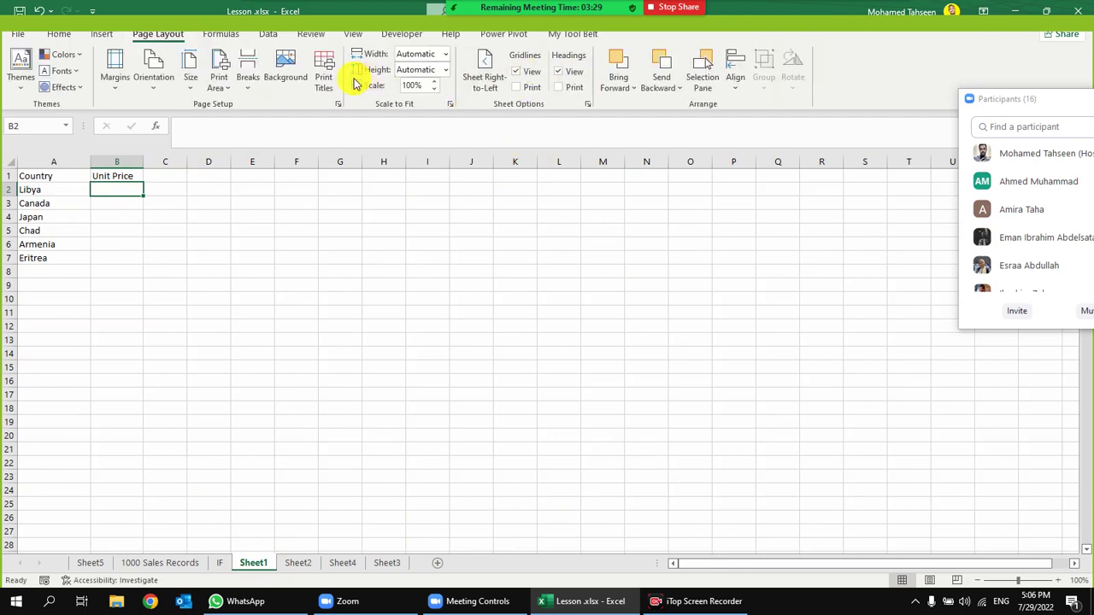
left_click(480, 66)
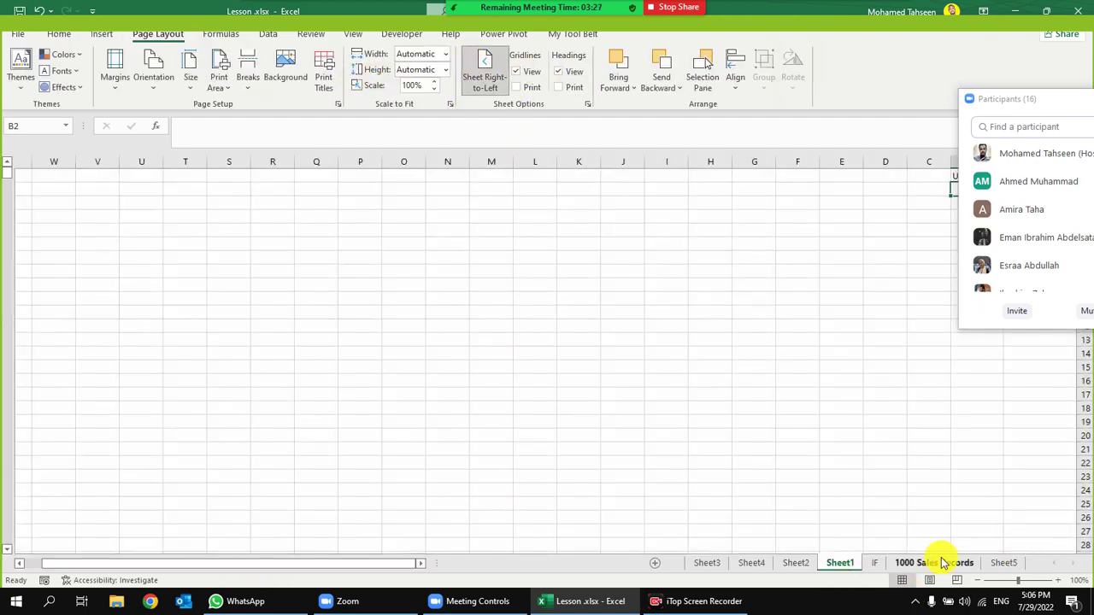
left_click(1039, 489)
left_click_drag(840, 193, 306, 177)
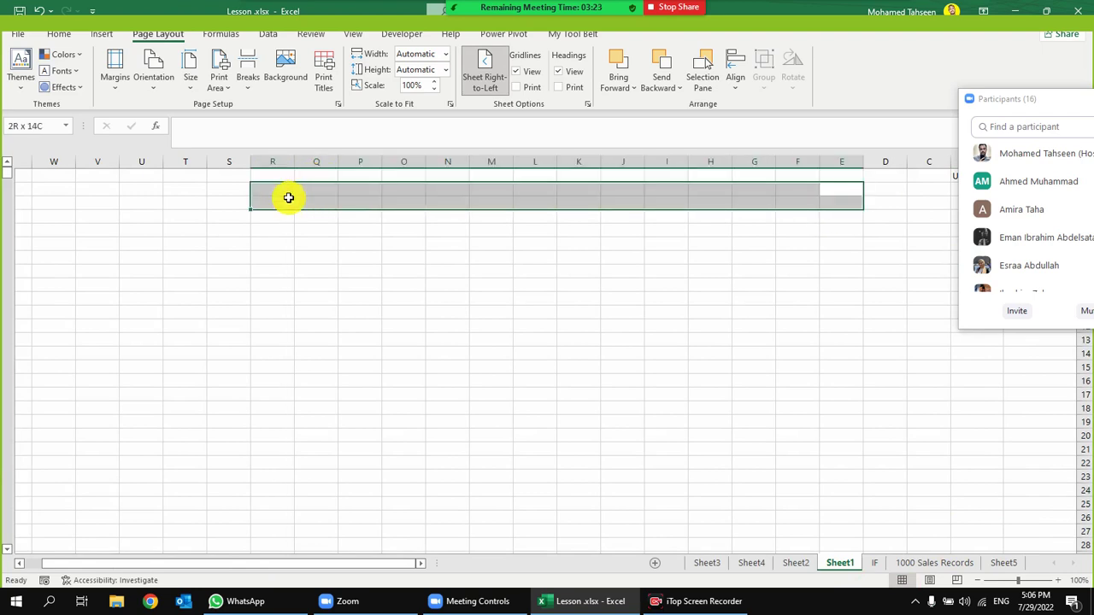
left_click(483, 69)
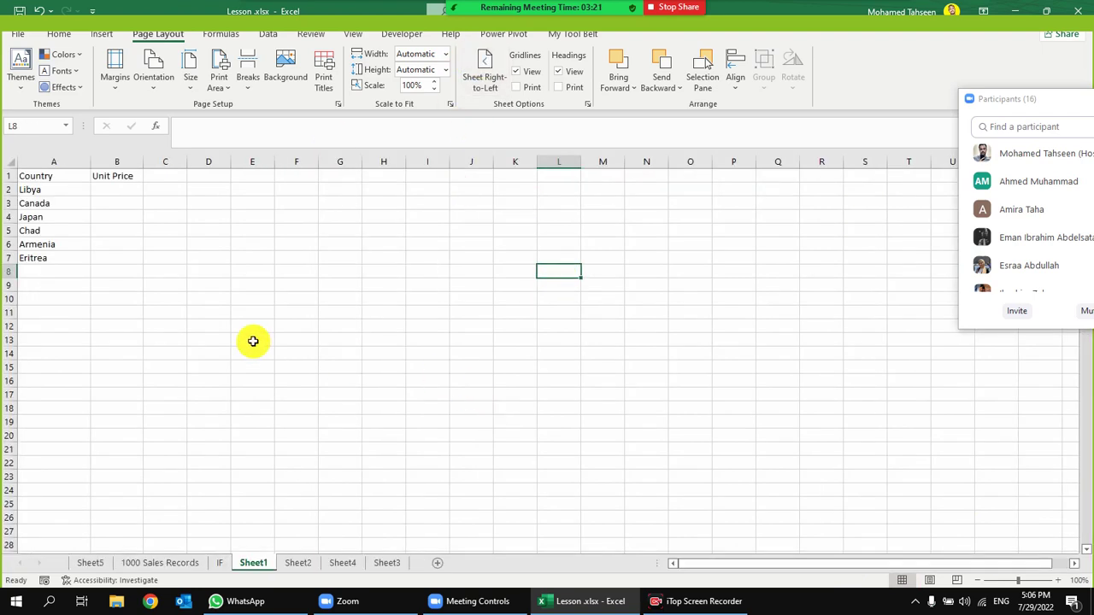
left_click(66, 229)
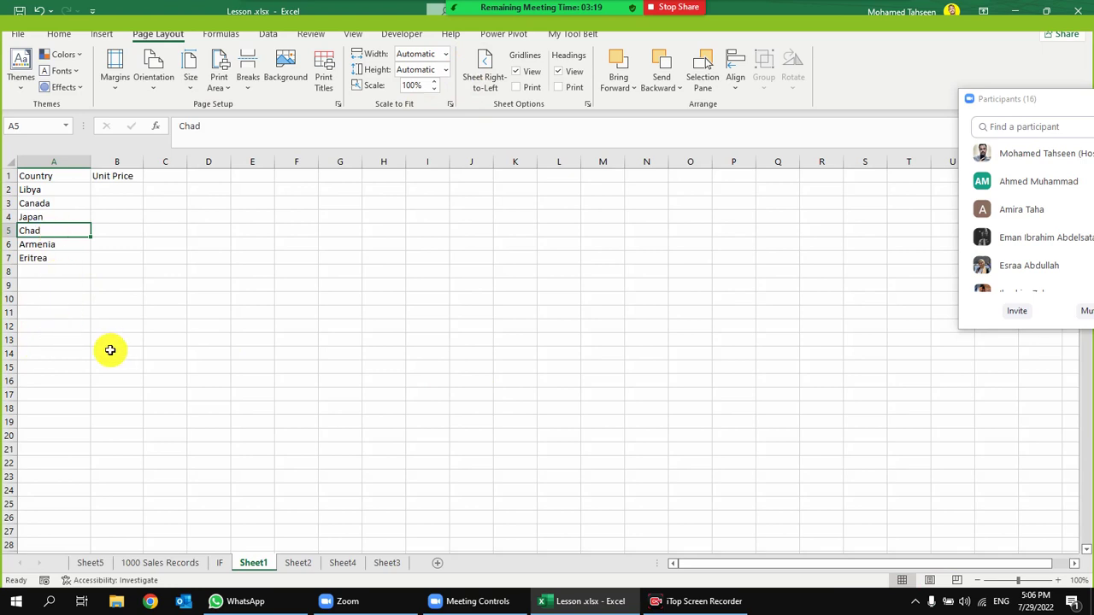
left_click_drag(222, 215, 801, 199)
left_click(625, 271)
key("shift+Home")
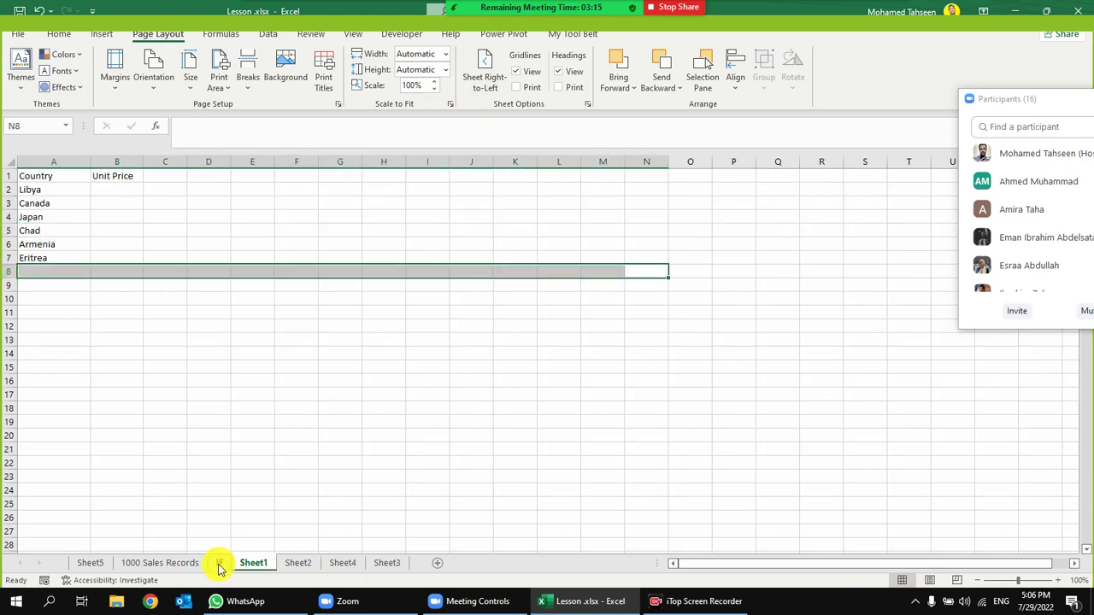
Examine the columns from Country onward and the Region entries in A1:A9 of the 1000 Sales Records sheet
left_click(162, 563)
left_click_drag(247, 161, 911, 162)
left_click_drag(183, 161, 105, 160)
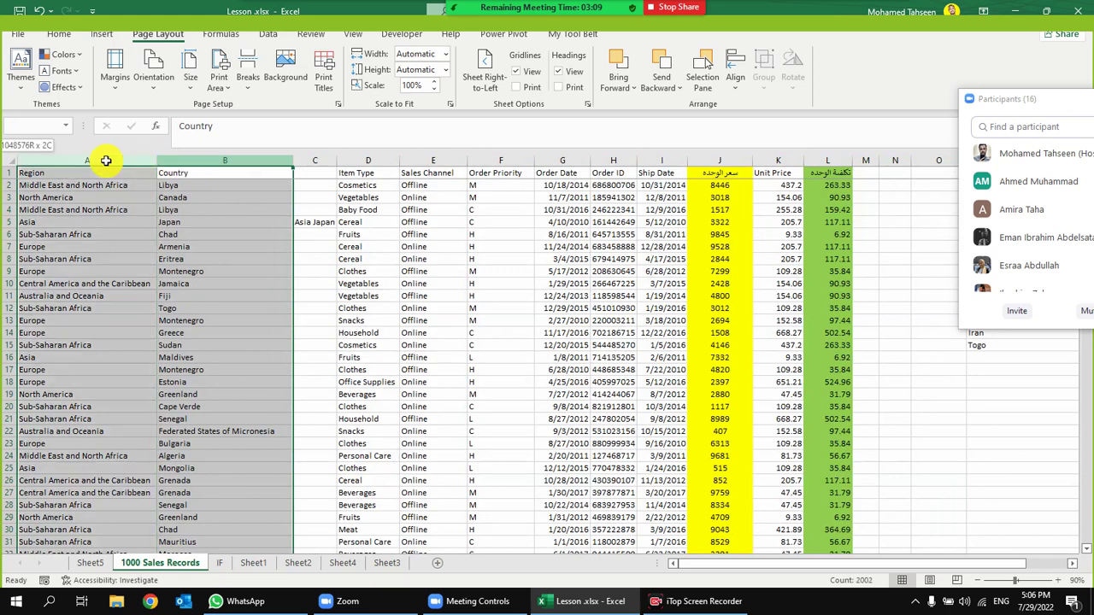
left_click(48, 175)
left_click(51, 197)
left_click_drag(46, 229, 59, 273)
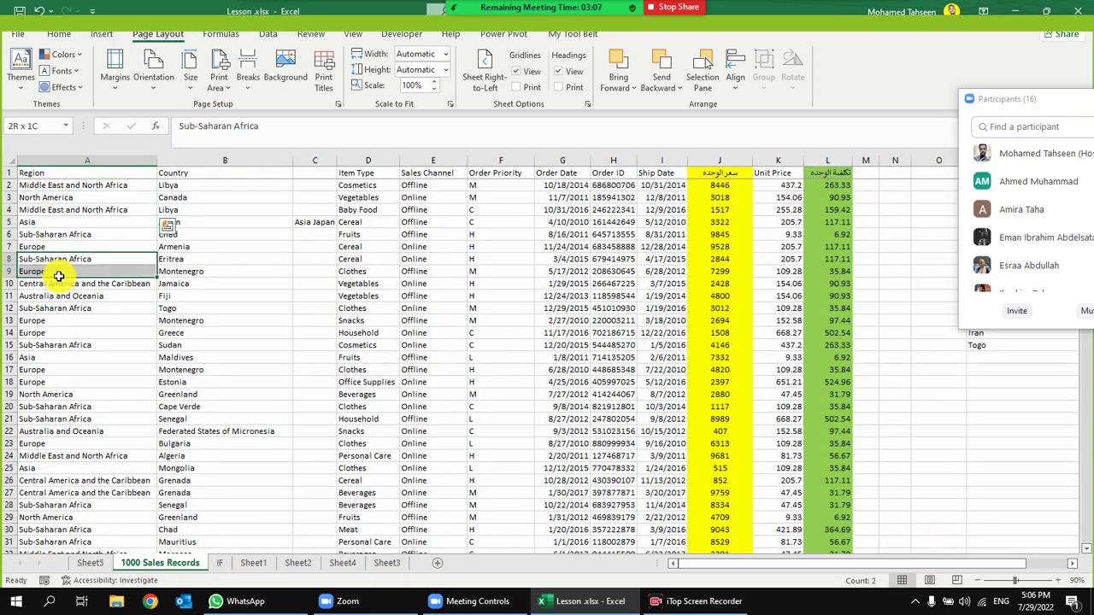
left_click_drag(85, 175, 88, 276)
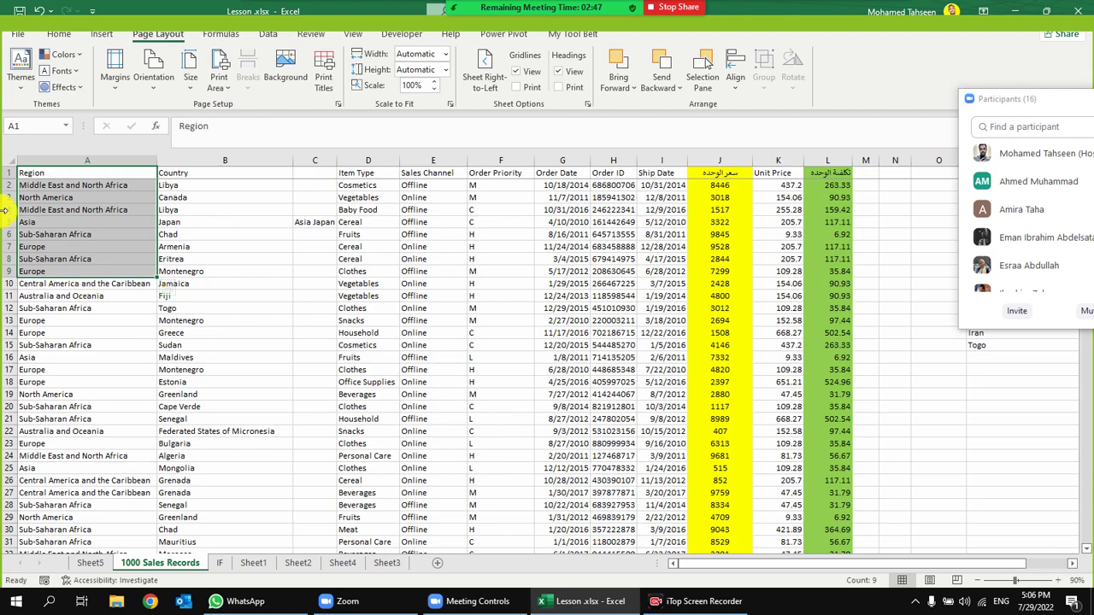
Switch to Zoom, resume the screen-sharing session, review the meeting's participants list, and minimize the list
left_click_drag(1065, 105, 850, 117)
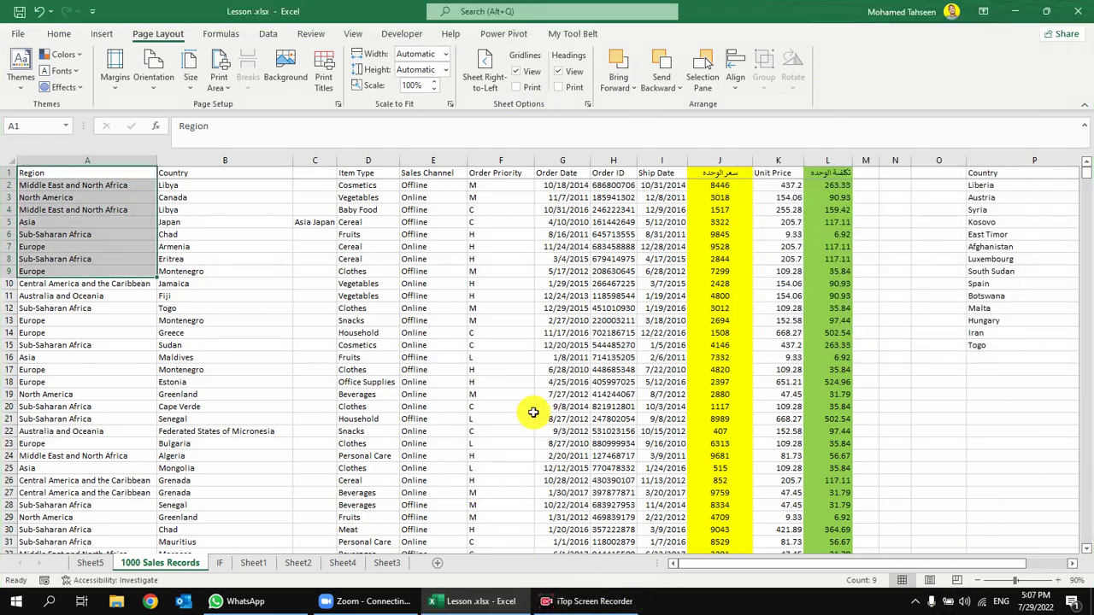
left_click(368, 601)
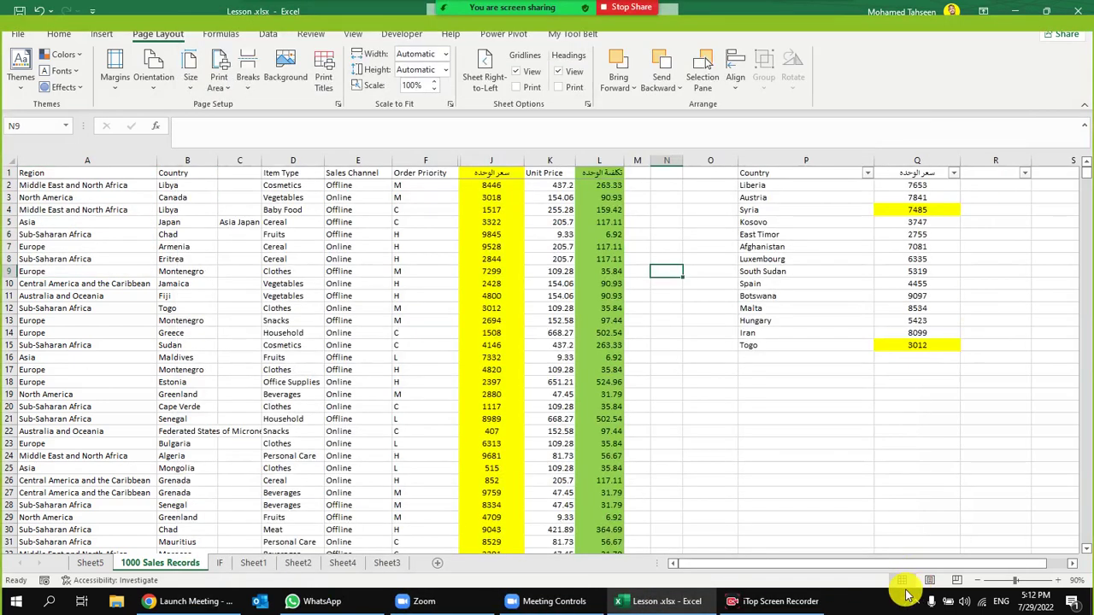
left_click(872, 370)
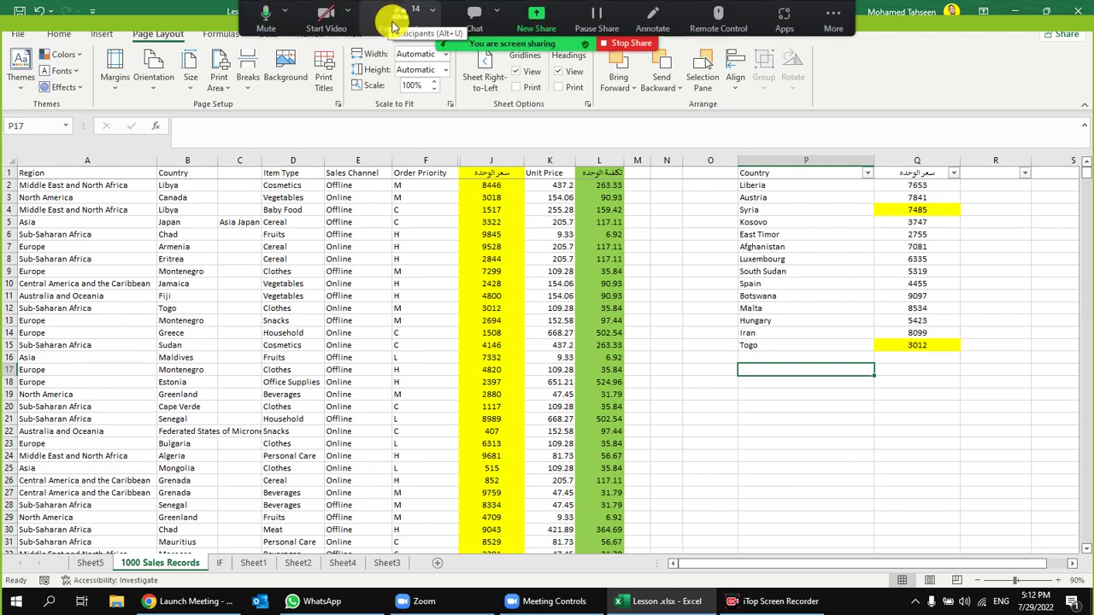
left_click(400, 19)
mouse_move(605, 295)
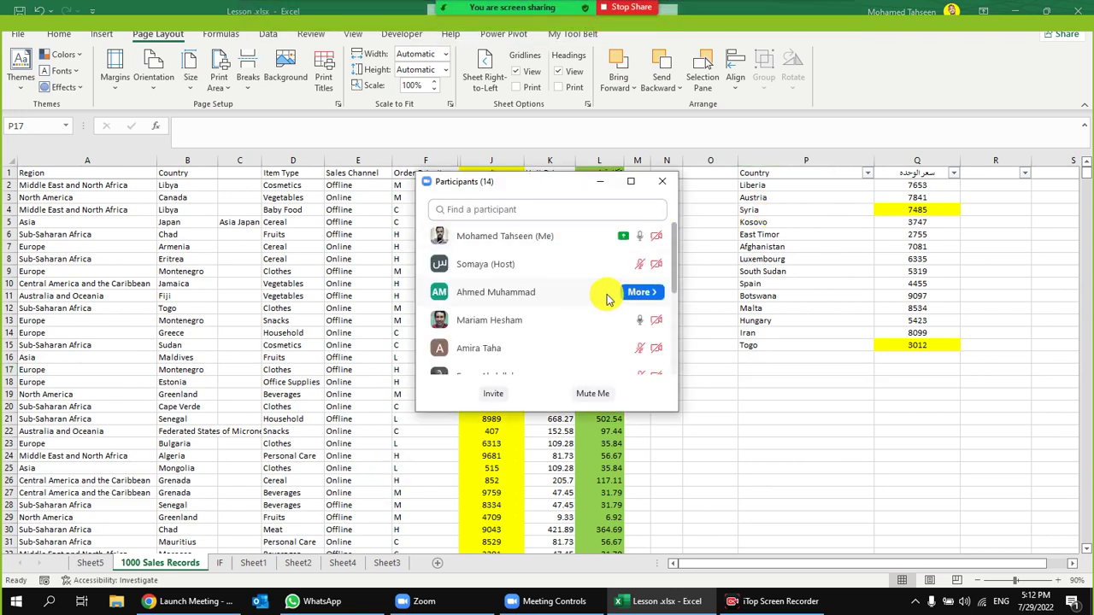
mouse_move(609, 238)
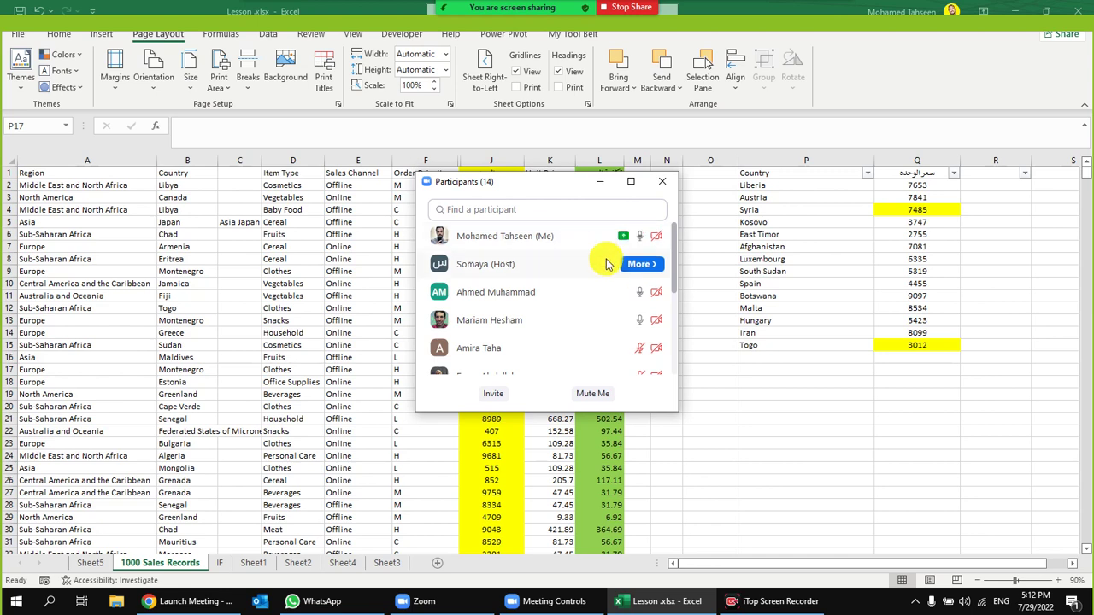
mouse_move(608, 268)
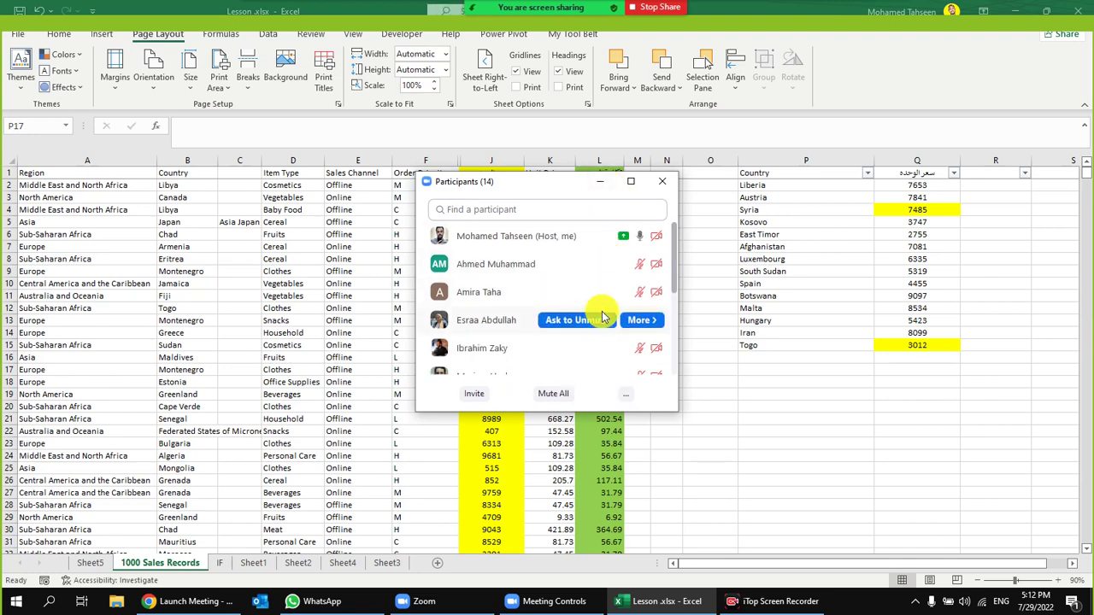
left_click(600, 181)
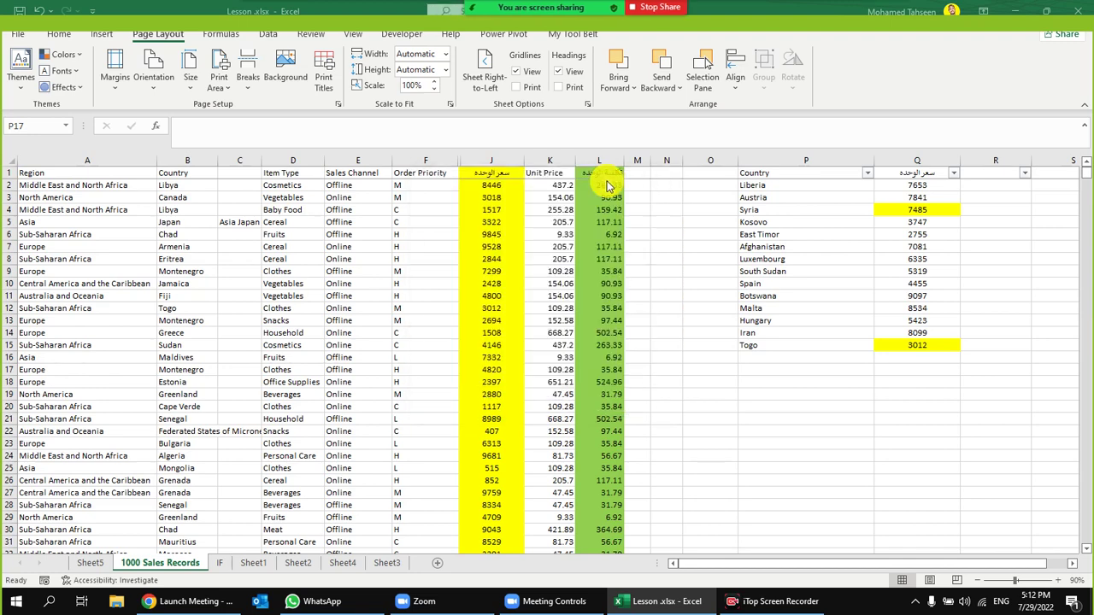
Compare the countries and the partial block B14:K25 in 1000 Sales Records with the lookup cells A2 and B2 in Sheet1
left_click_drag(190, 186, 183, 247)
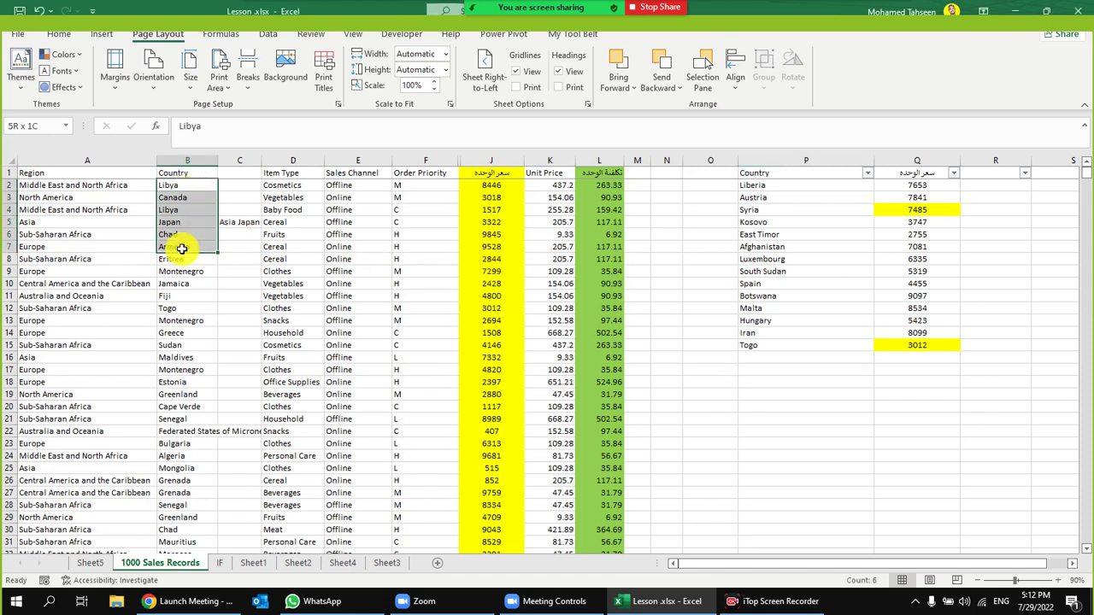
left_click(195, 333)
left_click_drag(195, 335, 525, 476)
mouse_move(536, 7)
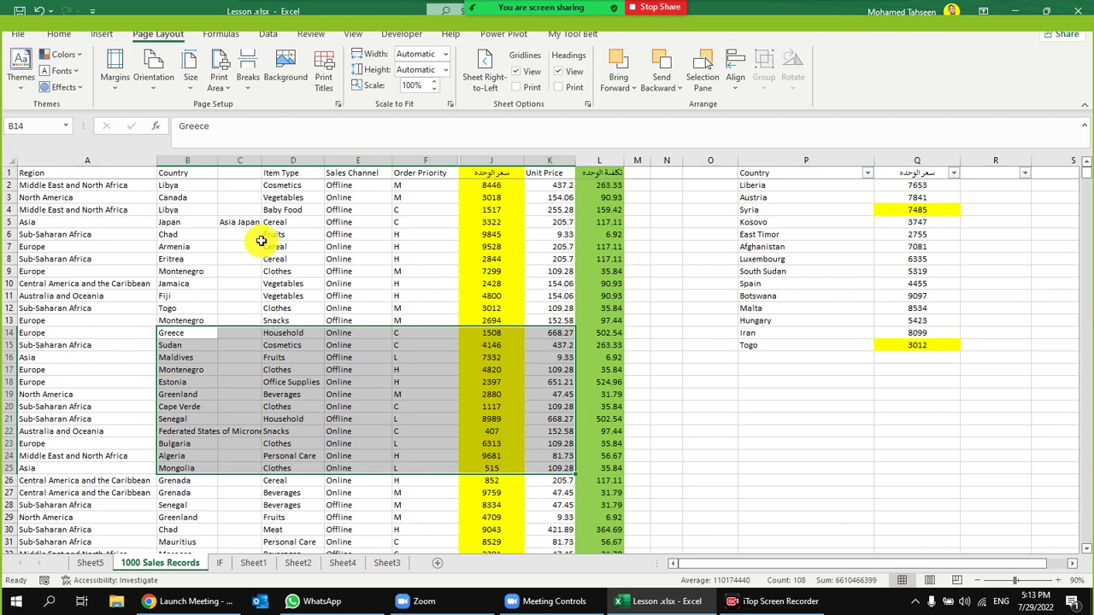
left_click(254, 564)
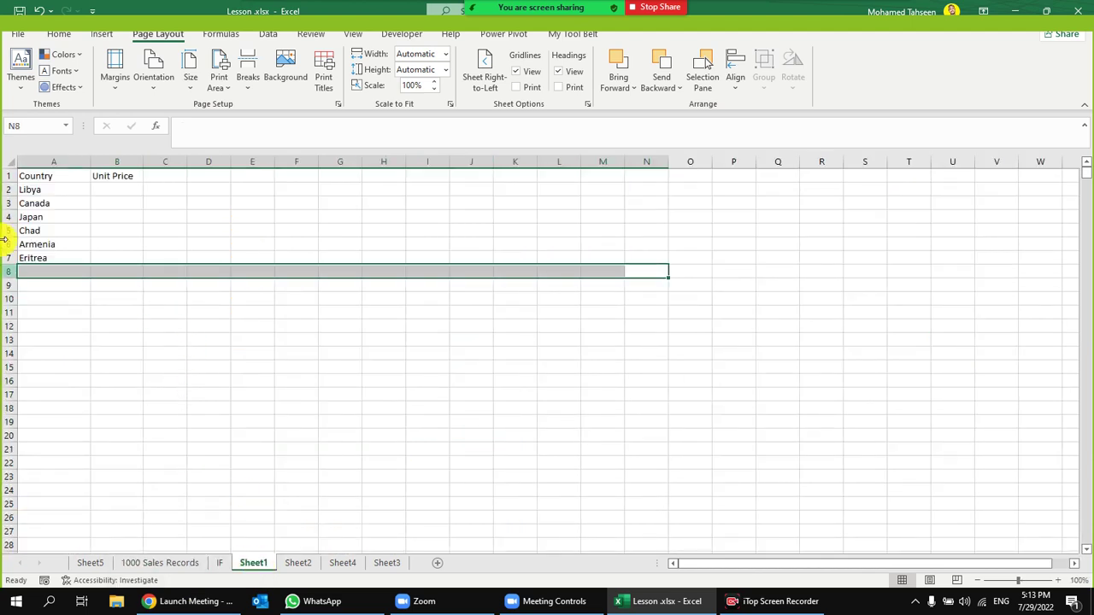
left_click(39, 190)
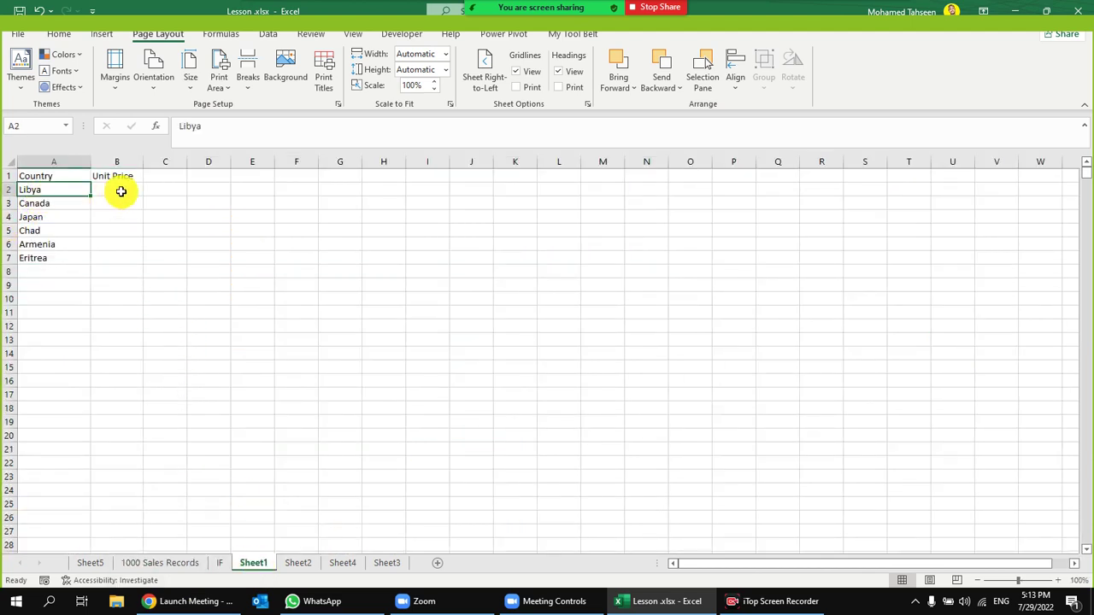
left_click(123, 190)
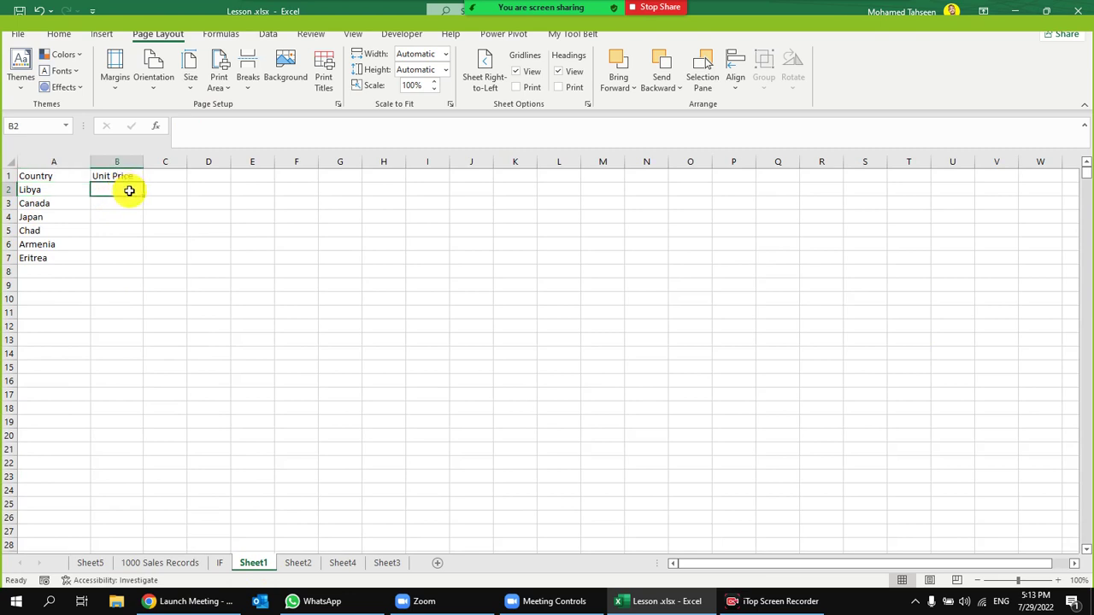
Examine the partial block B14:L26 and the Country entries in B14:B27 of the 1000 Sales Records sheet
left_click(169, 563)
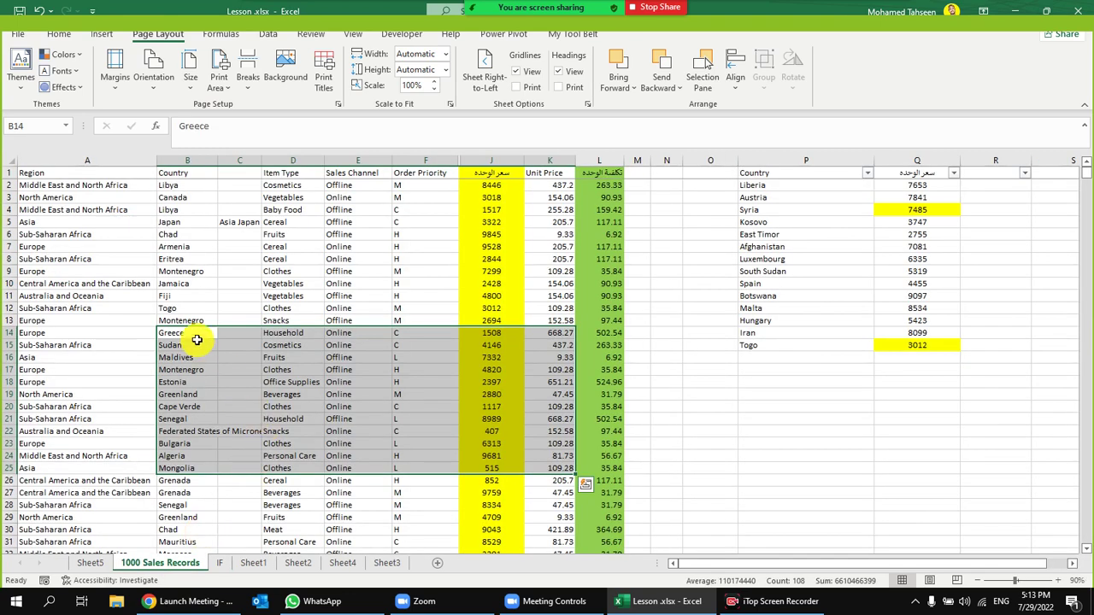
left_click_drag(195, 332, 586, 476)
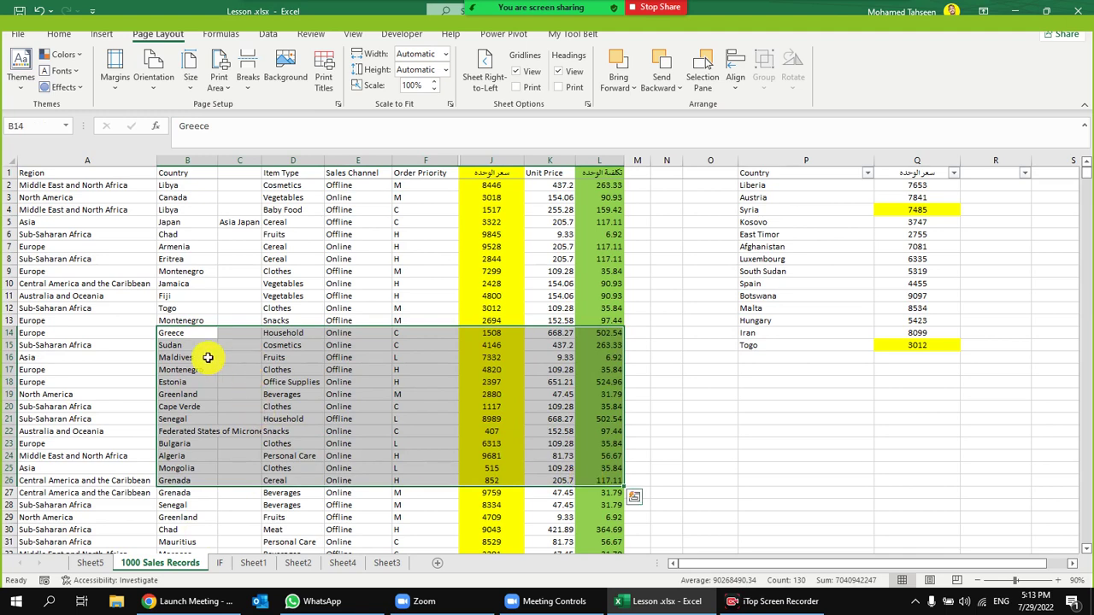
left_click(189, 333)
left_click_drag(190, 334, 190, 407)
left_click_drag(188, 370, 188, 467)
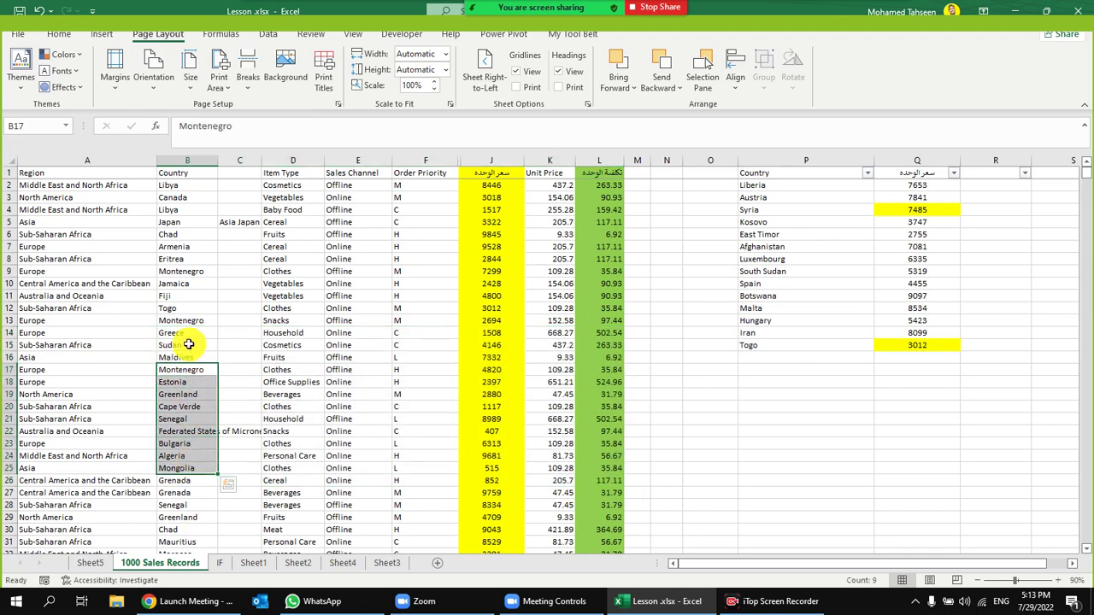
left_click_drag(188, 335, 190, 494)
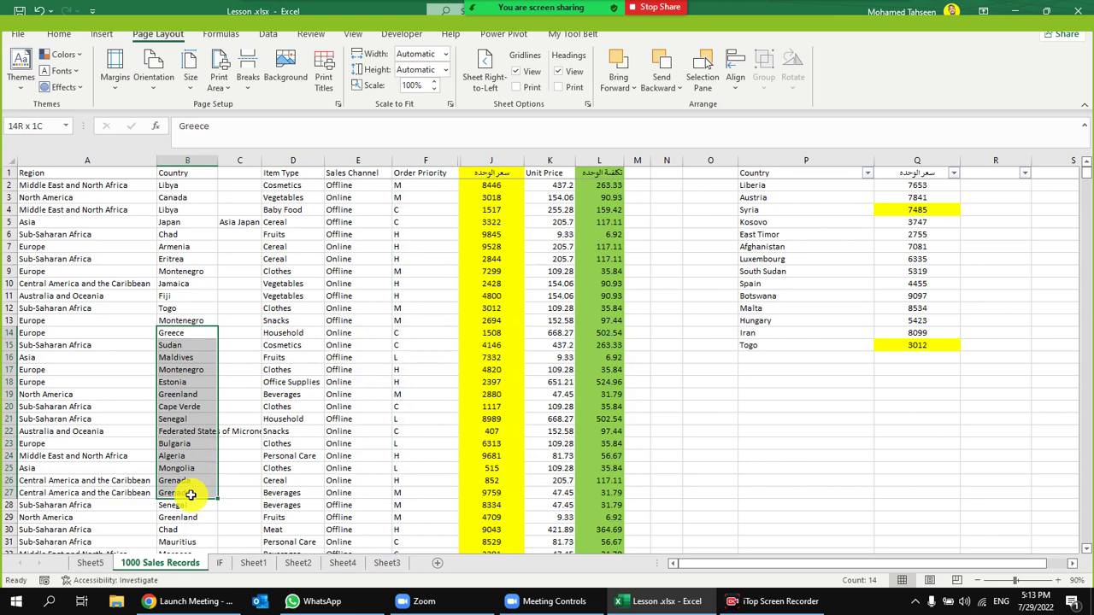
left_click_drag(191, 494, 195, 498)
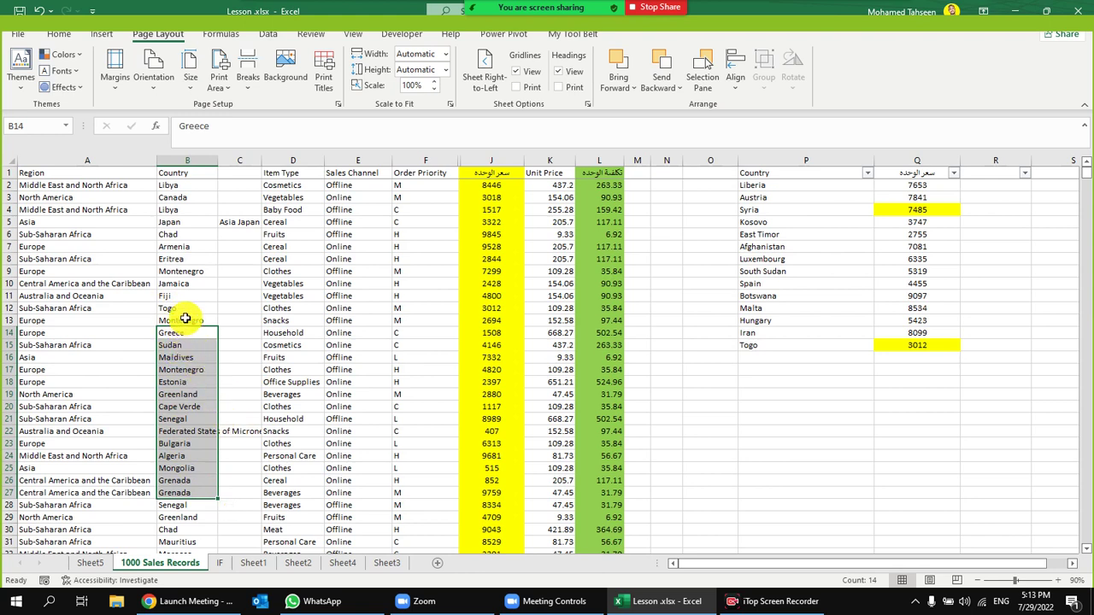
Check the countries in A2 and A3 of Sheet1 against the partial block and whole Country column of 1000 Sales Records
left_click(253, 563)
left_click(56, 190)
left_click(59, 205)
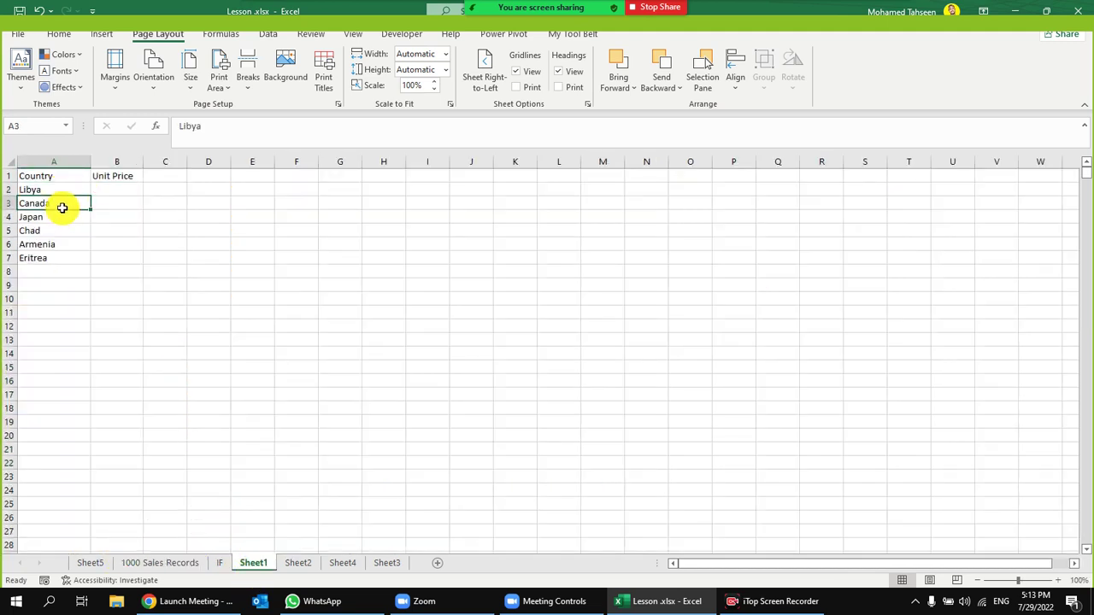
left_click(190, 563)
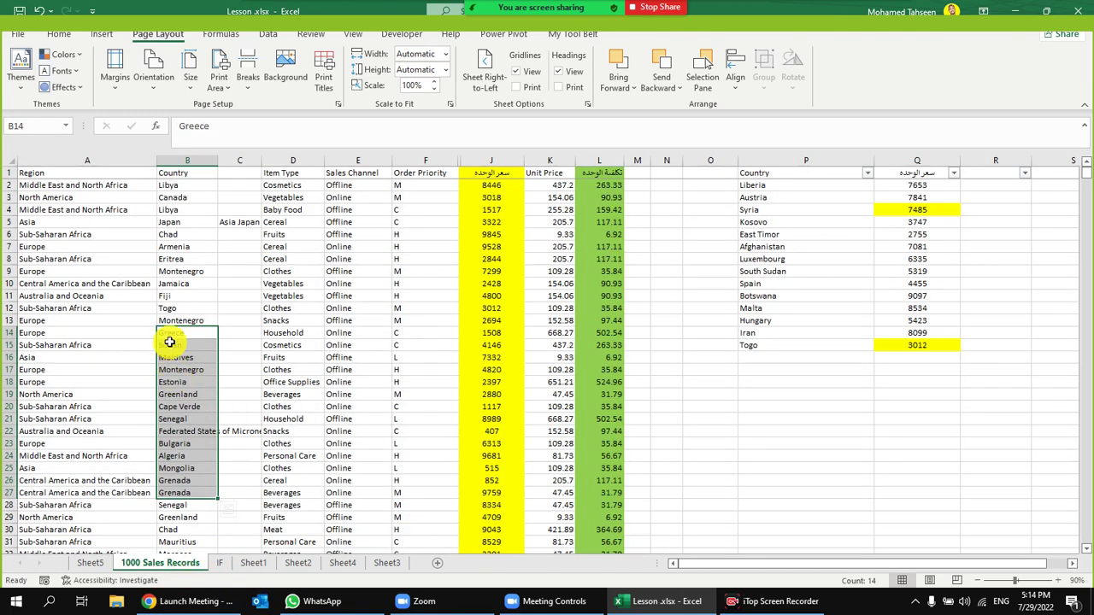
left_click_drag(171, 334, 599, 456)
left_click(183, 381)
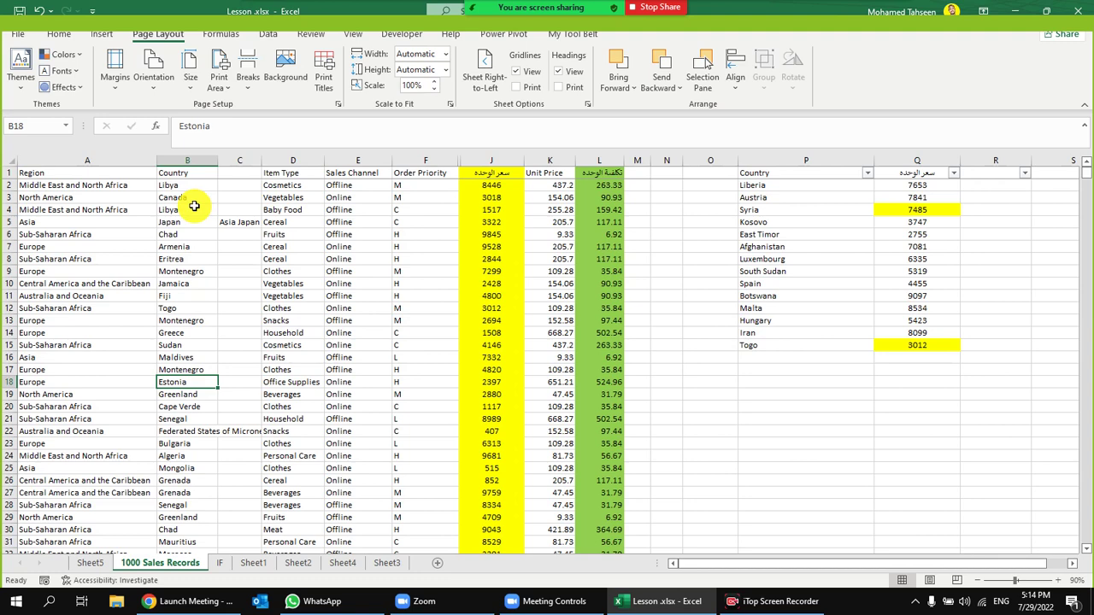
left_click(187, 160)
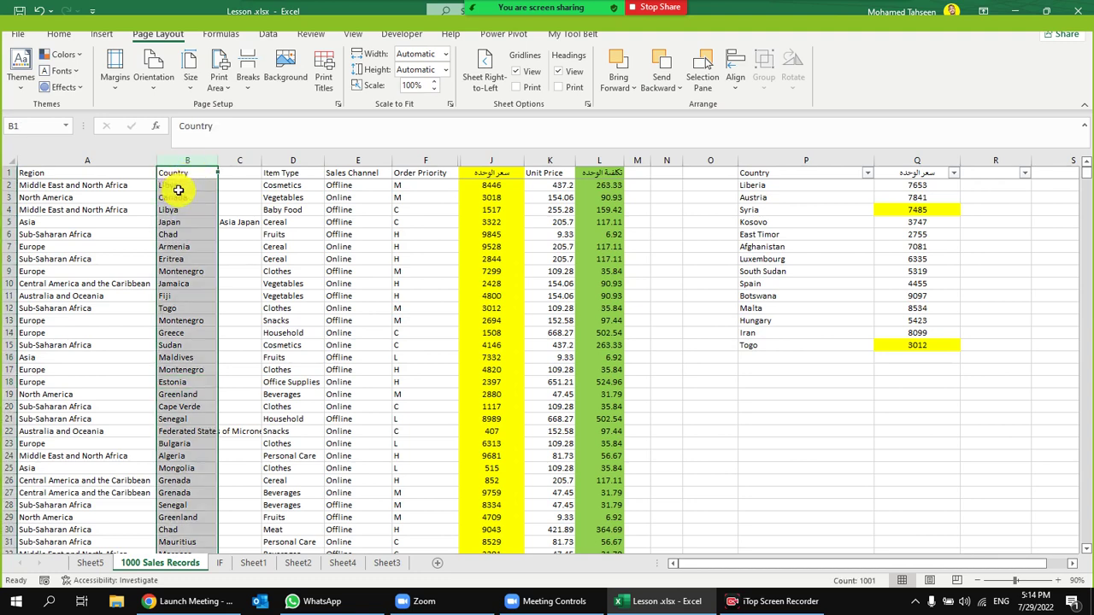
scroll(196, 420, "down", 20)
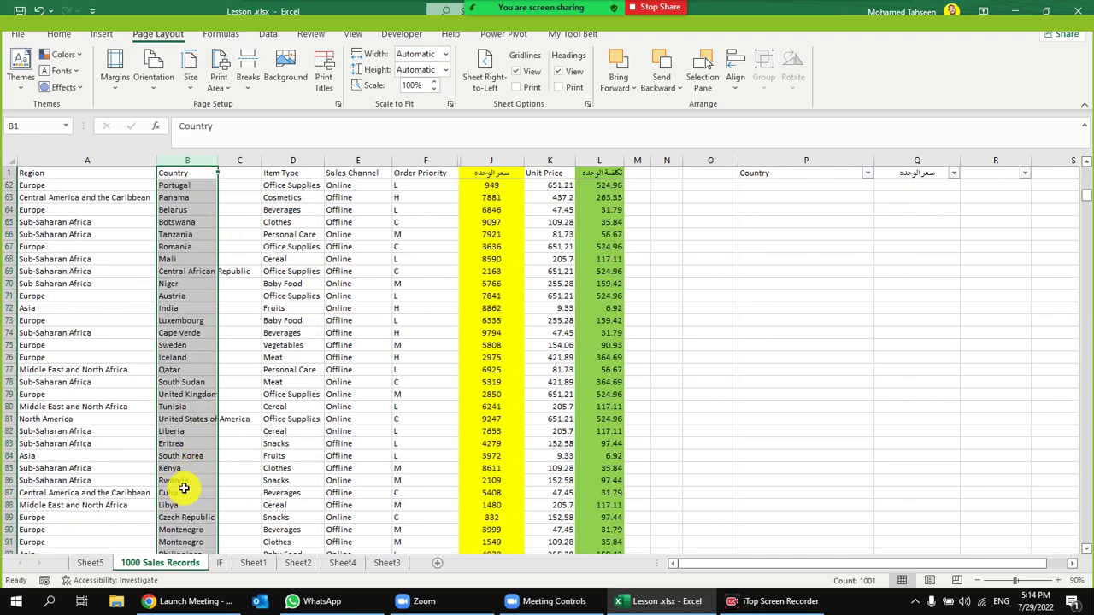
scroll(184, 488, "up", 20)
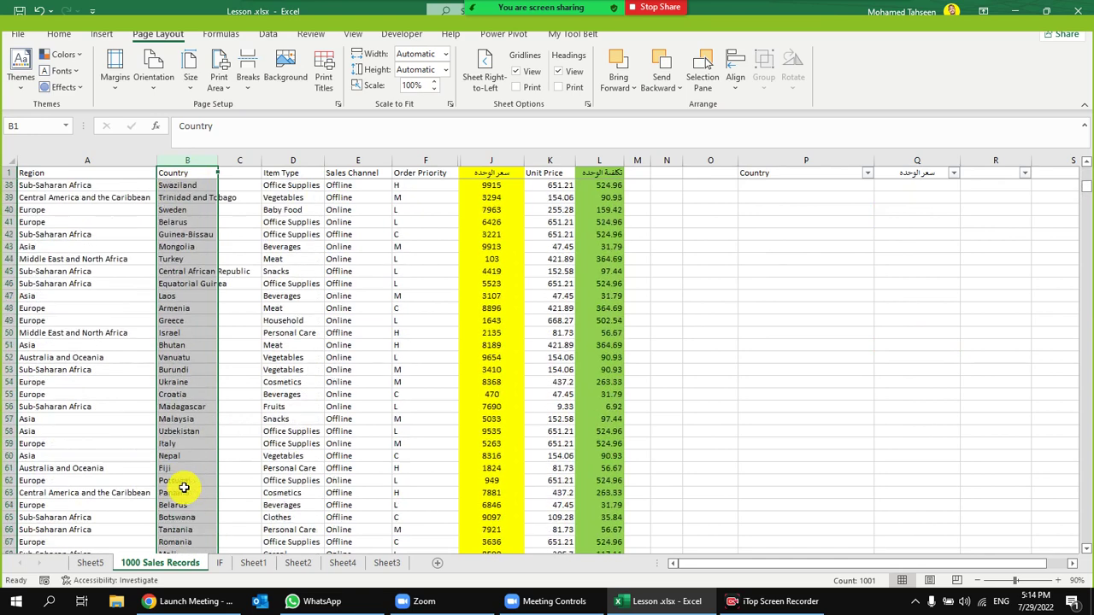
left_click_drag(181, 185, 588, 353)
left_click(184, 160)
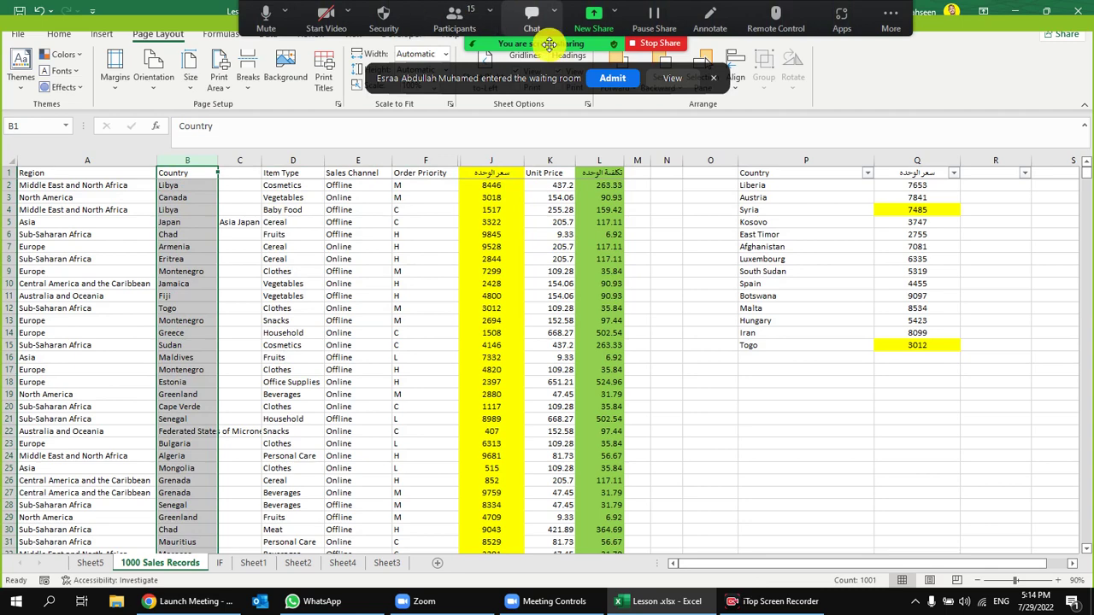
Admit the two people in the waiting room to the Zoom meeting and return to the worksheet
left_click(611, 79)
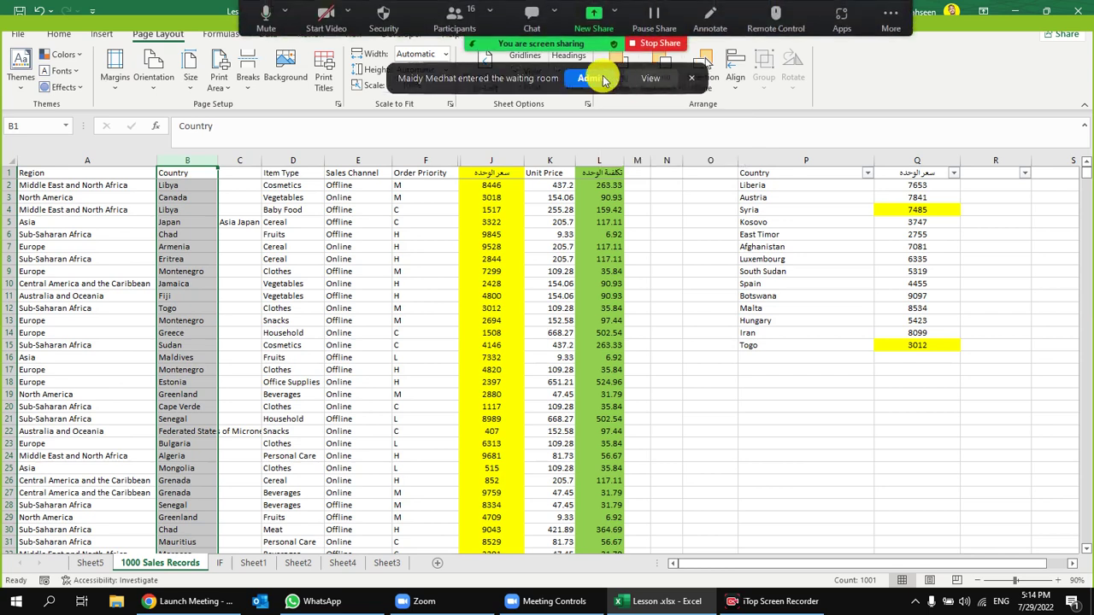
left_click(611, 79)
left_click(590, 271)
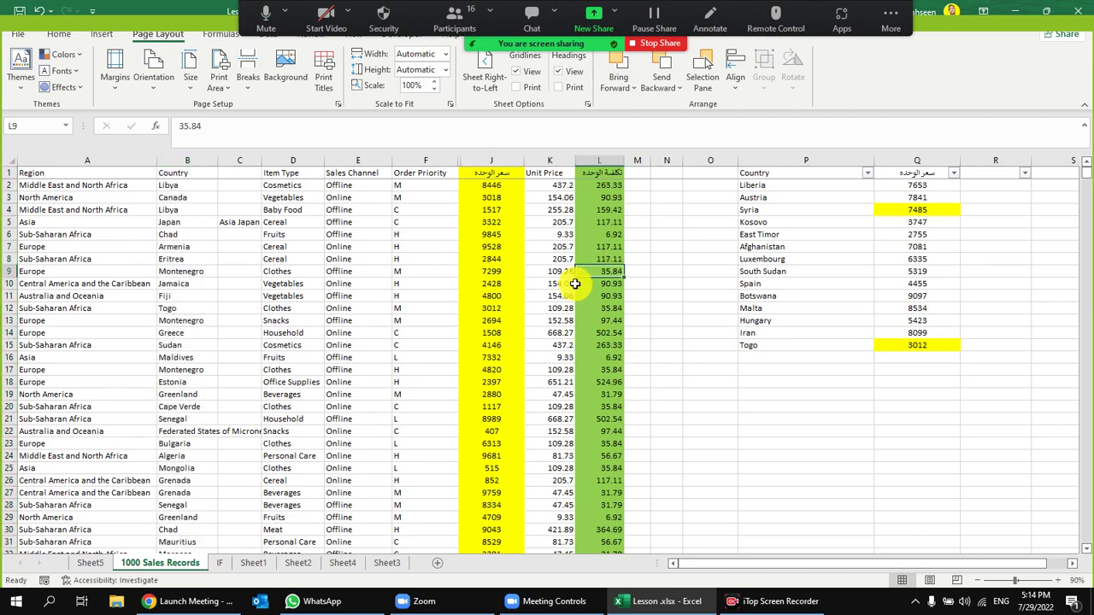
left_click(568, 284)
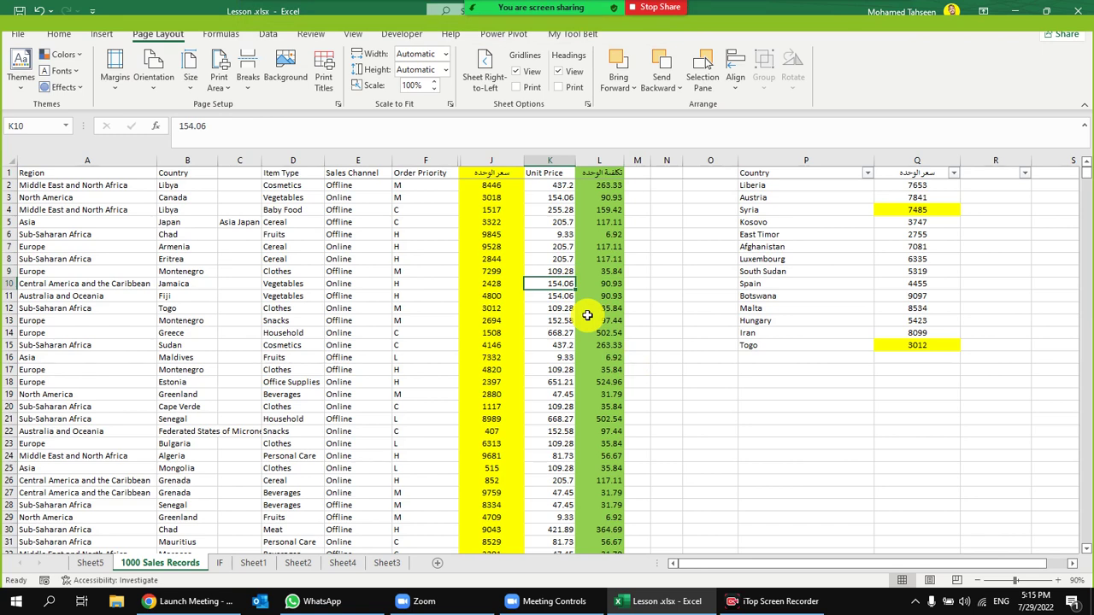
Clear all the contents of column C beside the percentages on the IF sheet
left_click(222, 564)
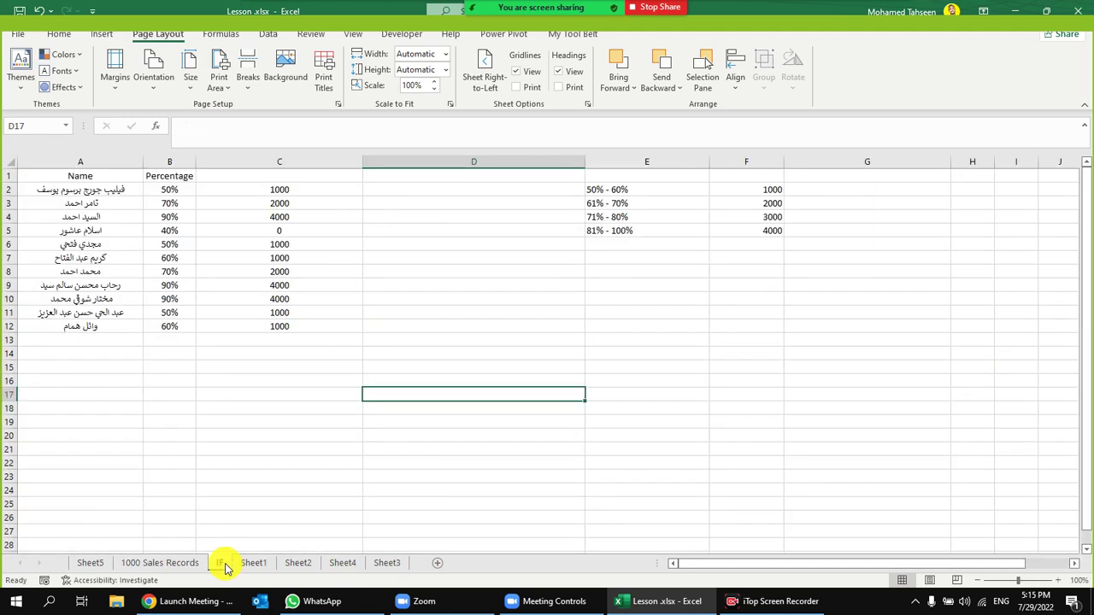
left_click(434, 323)
key("shift+Home")
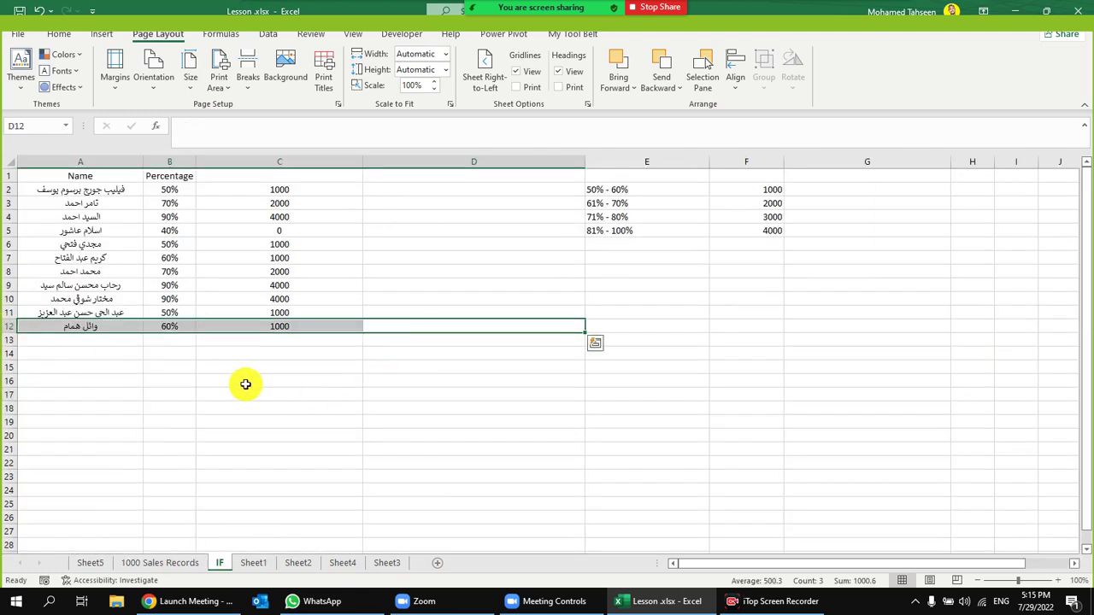
left_click(246, 385)
left_click(315, 161)
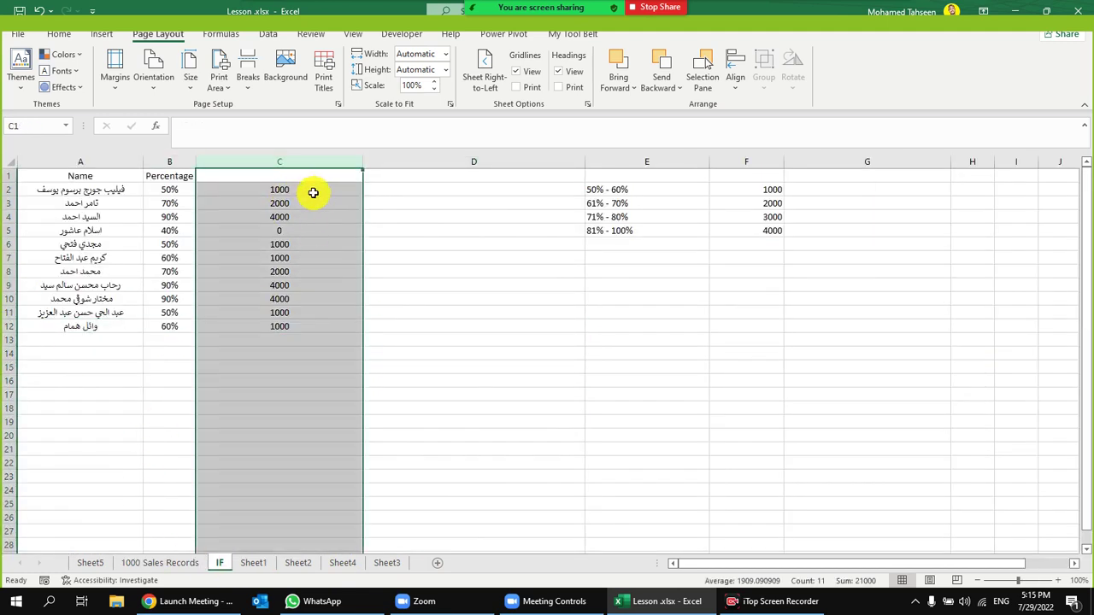
left_click(312, 190)
left_click(316, 165)
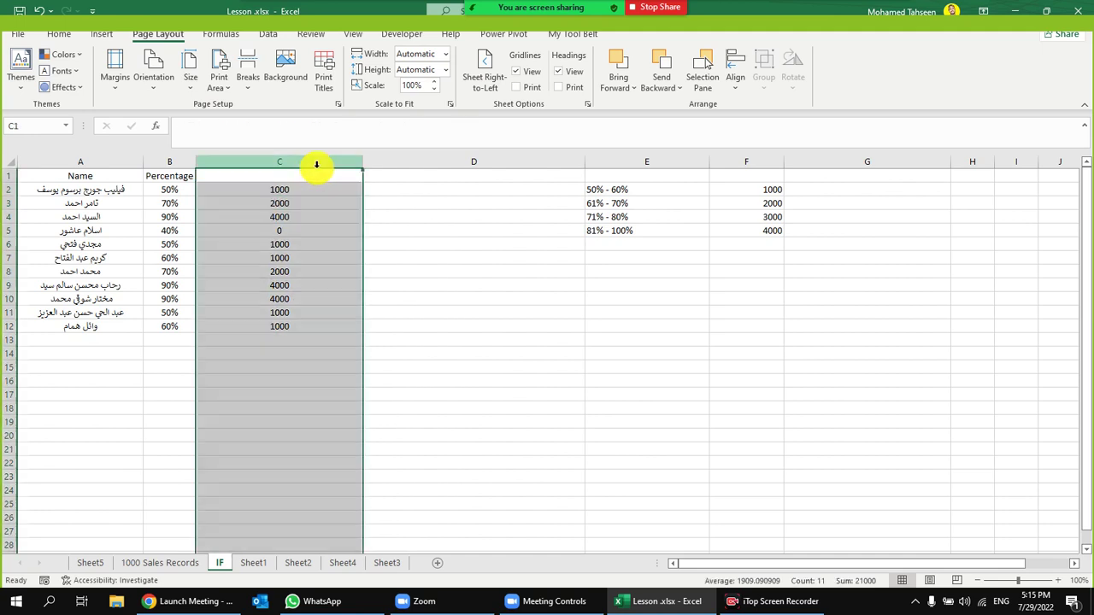
key("Delete")
left_click(176, 205)
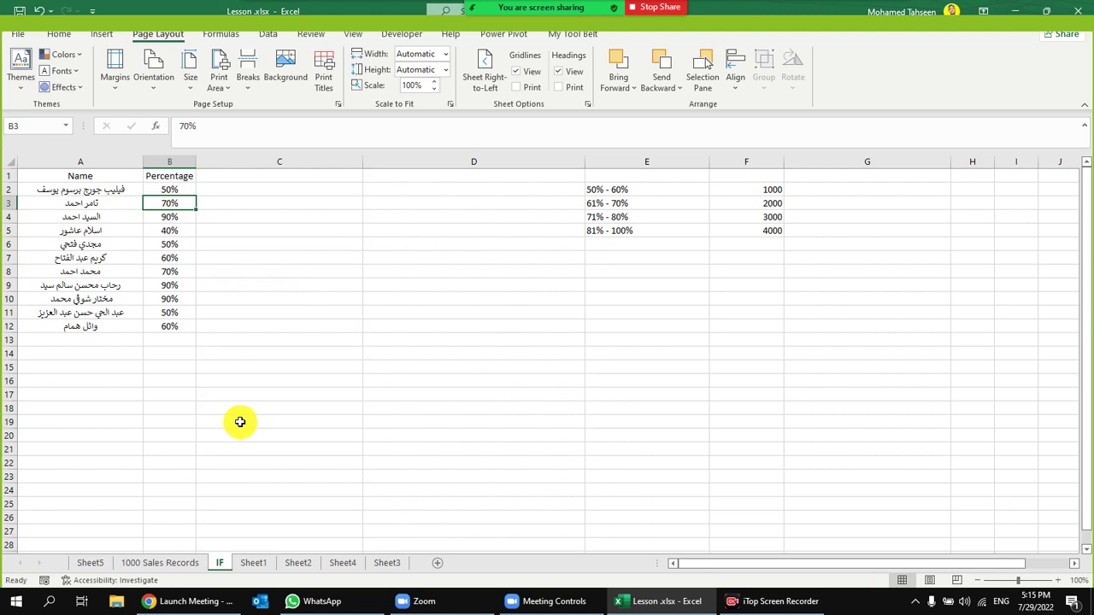
Look through the existing sheets and add a new blank worksheet after Sheet3
left_click(92, 562)
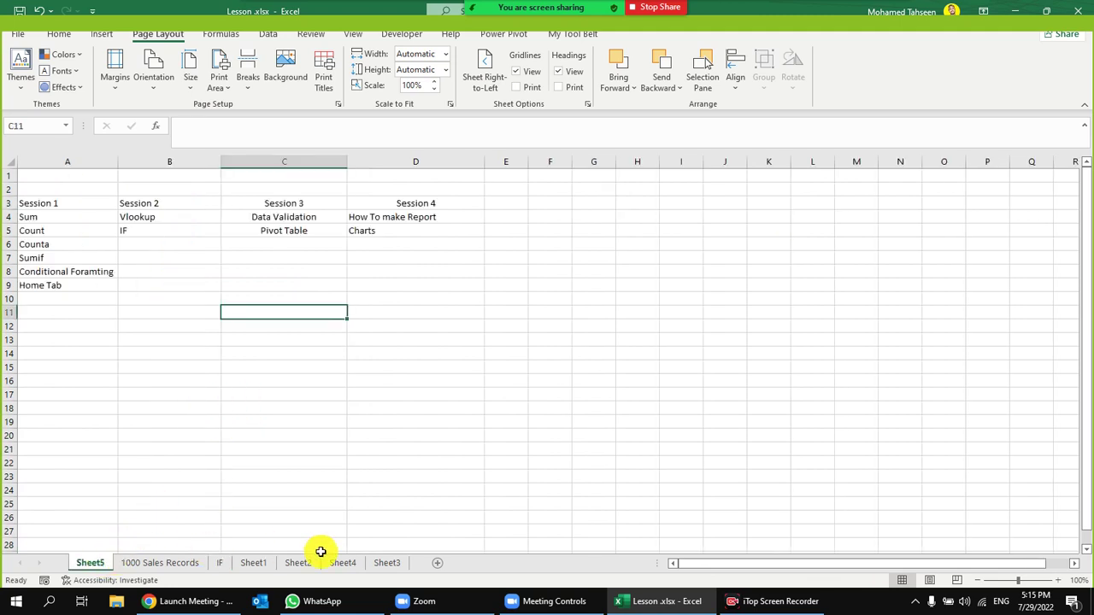
left_click(220, 563)
left_click(394, 563)
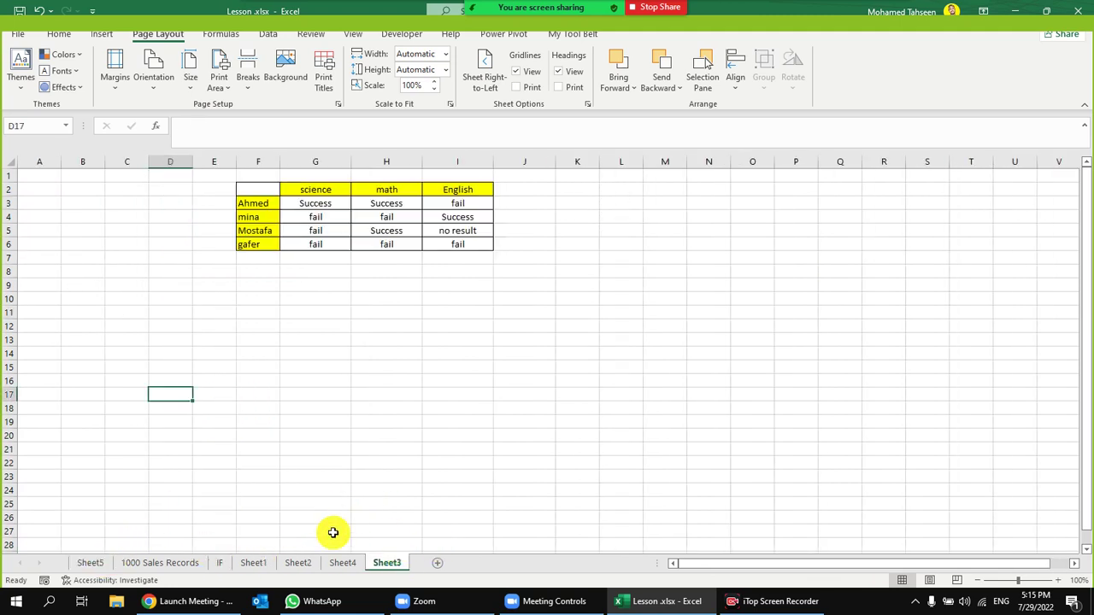
left_click(341, 563)
left_click(389, 563)
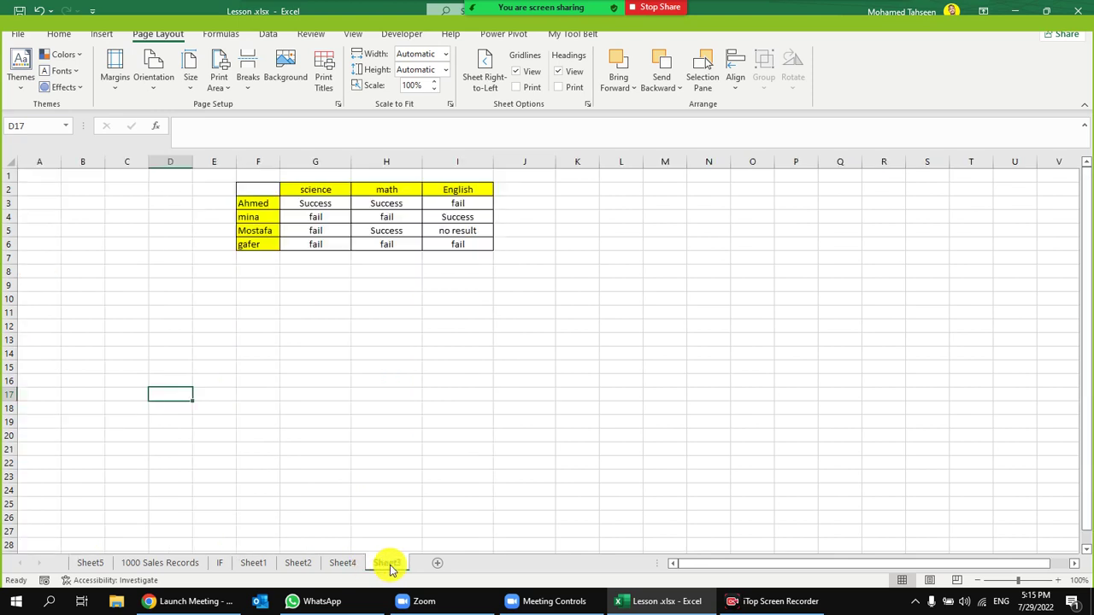
left_click(436, 564)
Enter a first name in cell I8 of the new sheet and widen column I to fit it
left_click(479, 291)
left_click(390, 269)
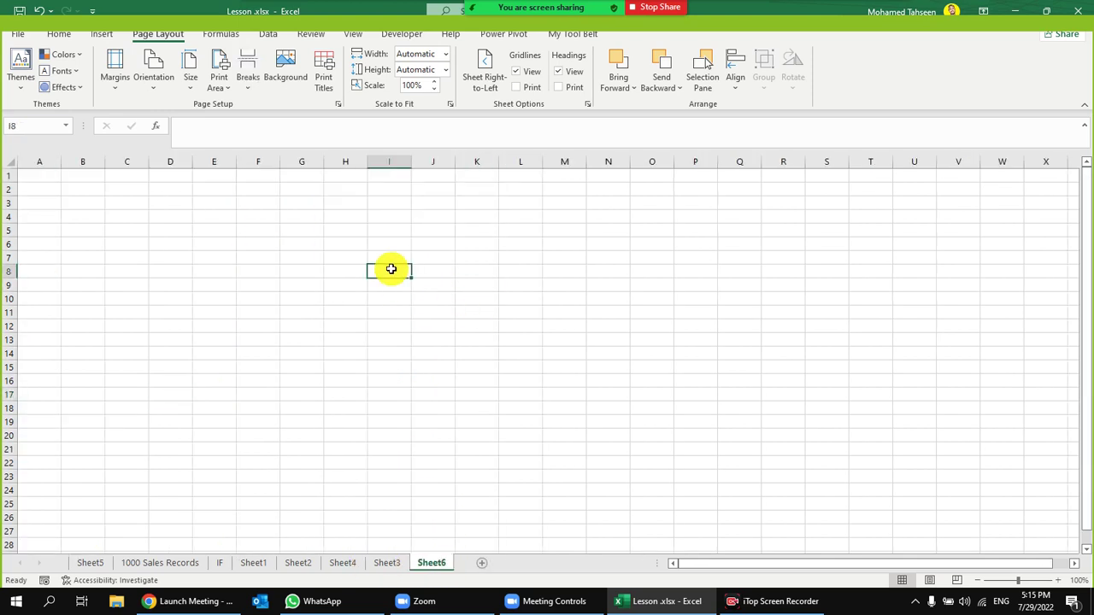
type("moha")
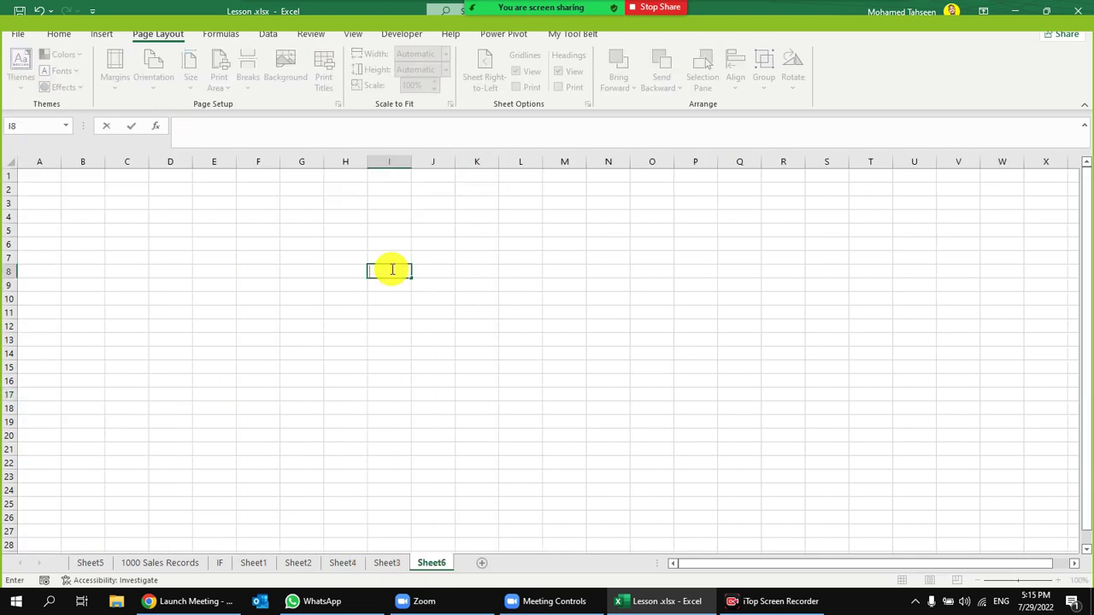
type("med")
key("Tab")
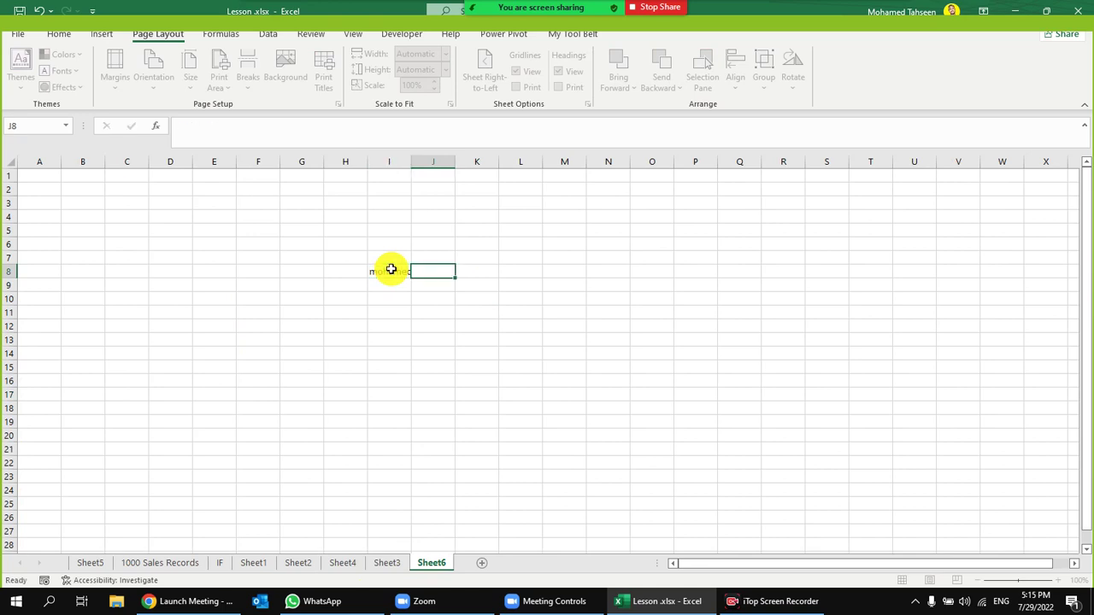
left_click_drag(415, 161, 462, 161)
left_click(545, 271)
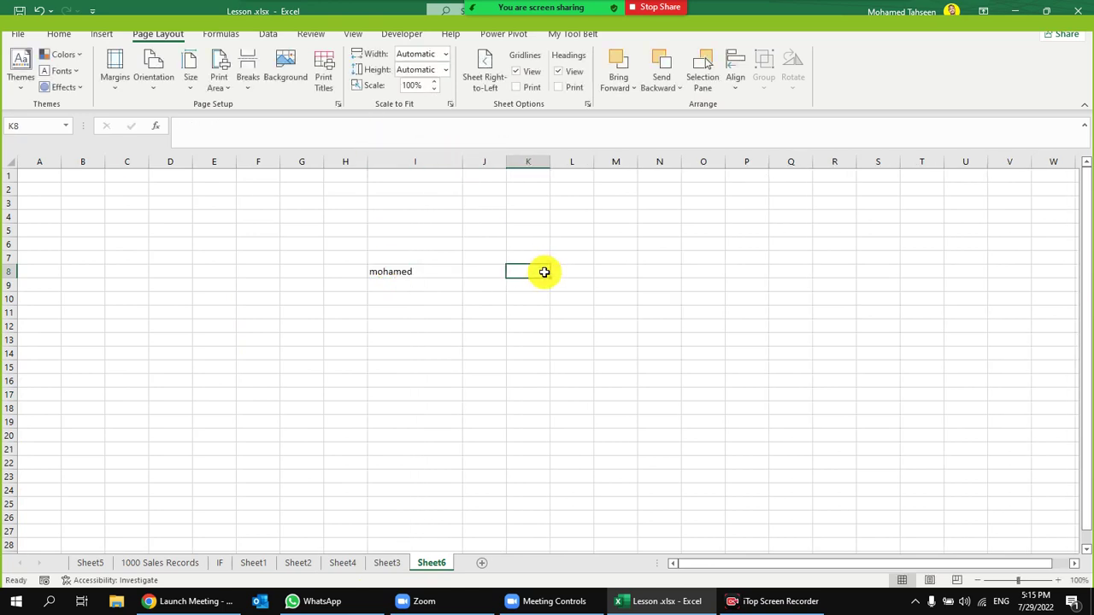
Open the Zoom meeting's participants list and move it clear of the main data columns on the 1000 Sales Records sheet
mouse_move(551, 17)
left_click(452, 12)
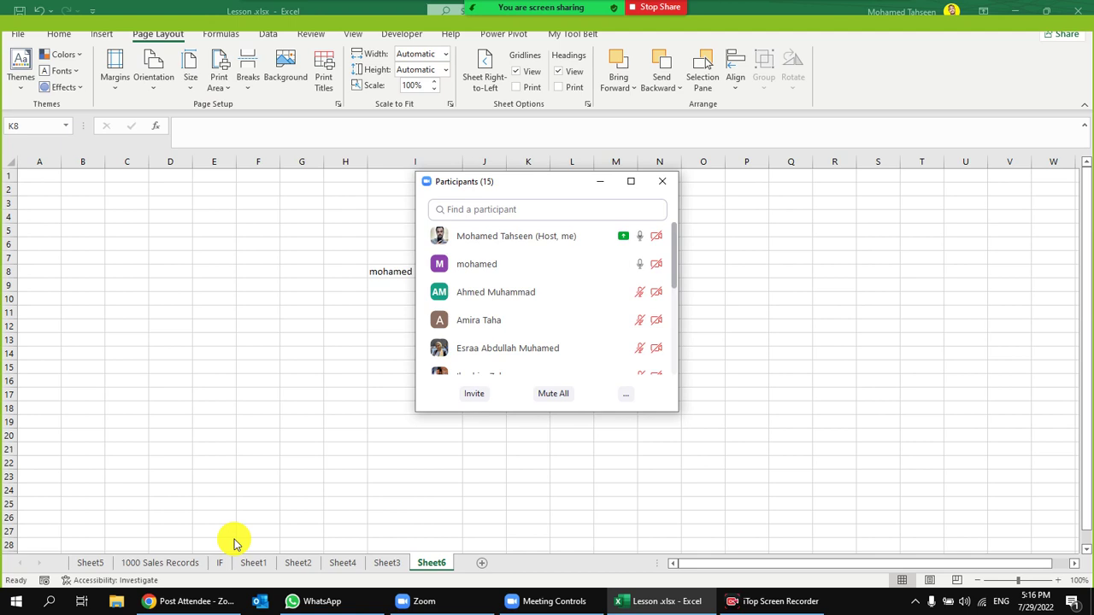
left_click(176, 563)
left_click(182, 187)
left_click(183, 209)
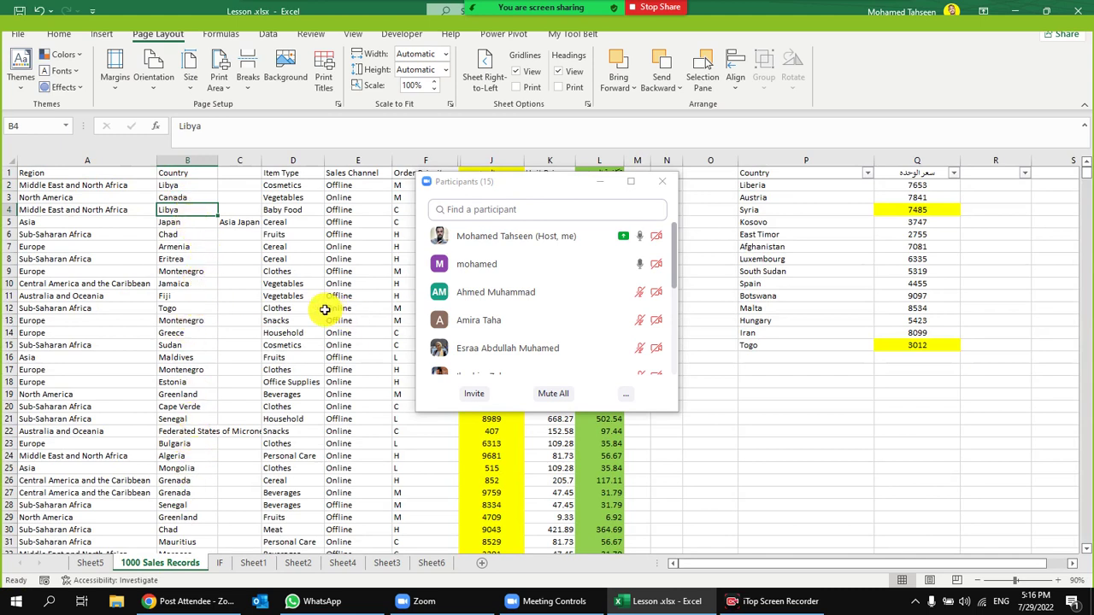
mouse_move(534, 11)
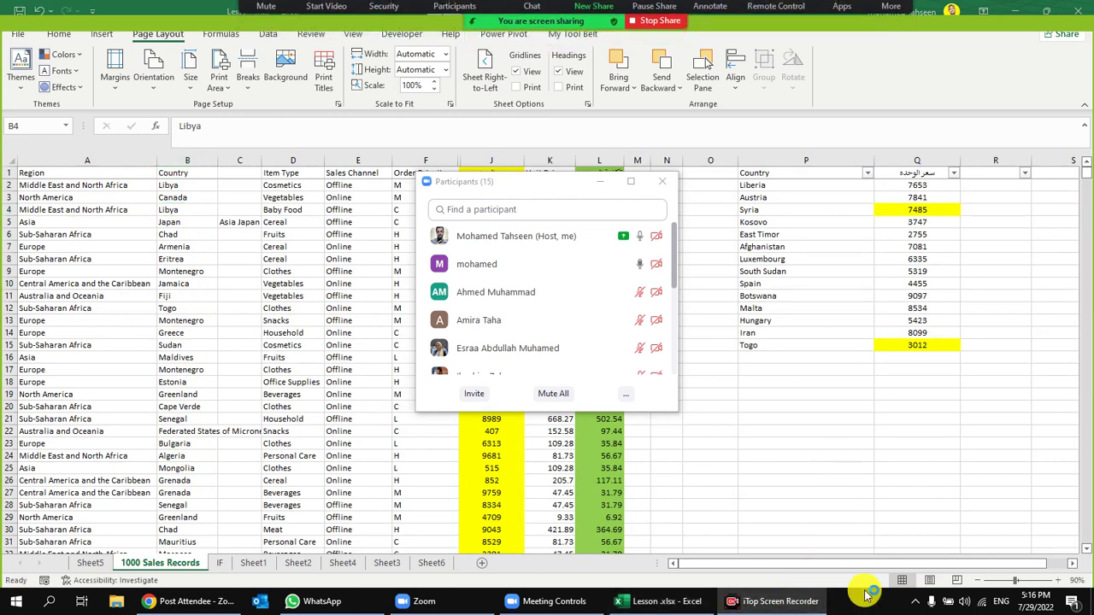
left_click(183, 210)
left_click(199, 185)
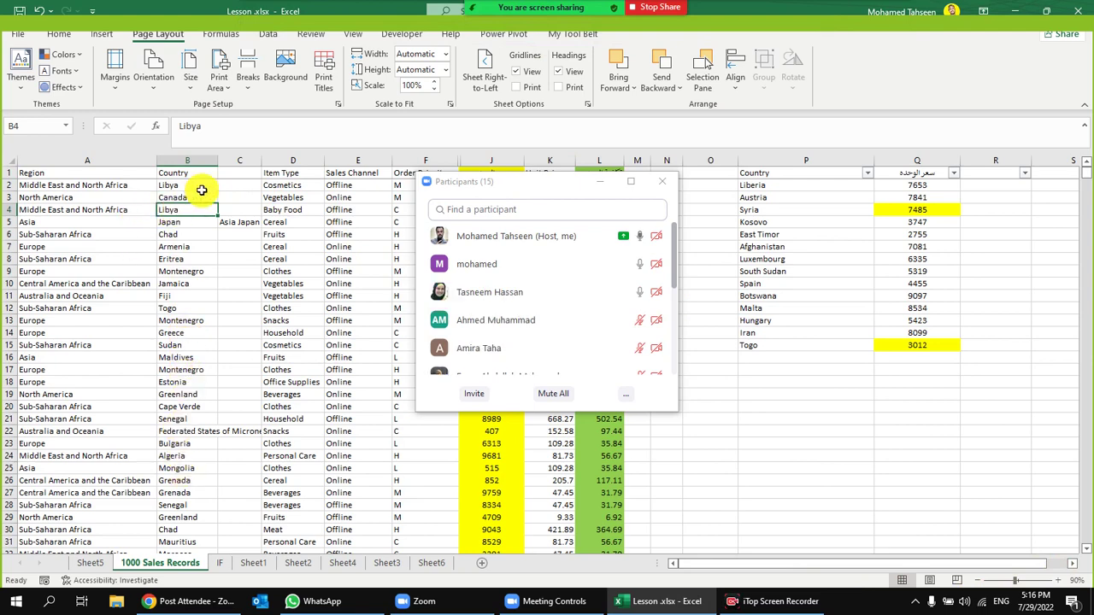
left_click_drag(505, 186, 707, 192)
left_click(498, 185)
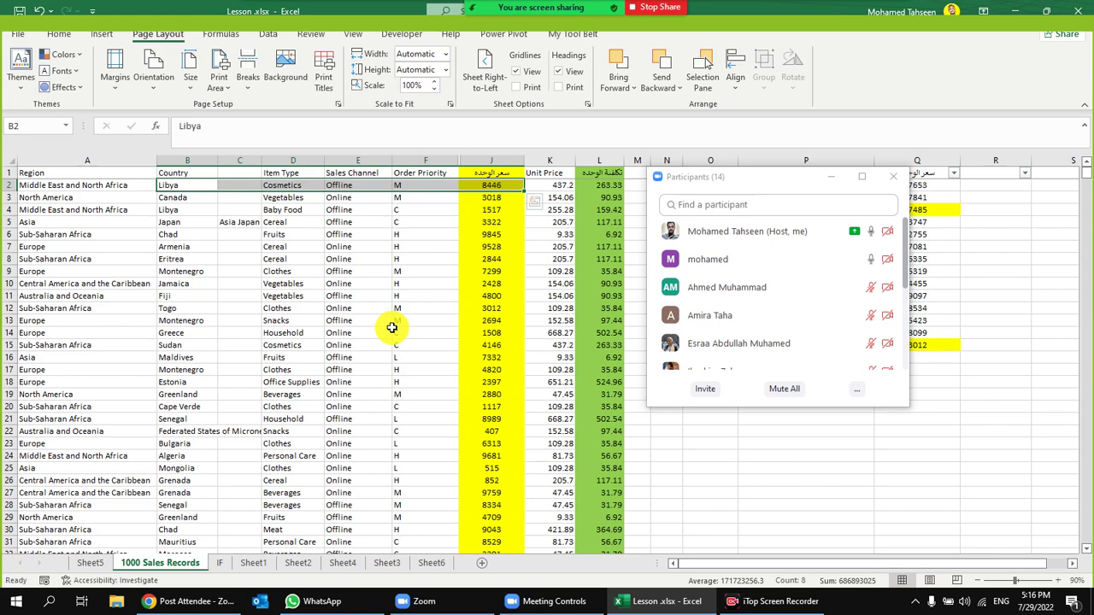
left_click(465, 233)
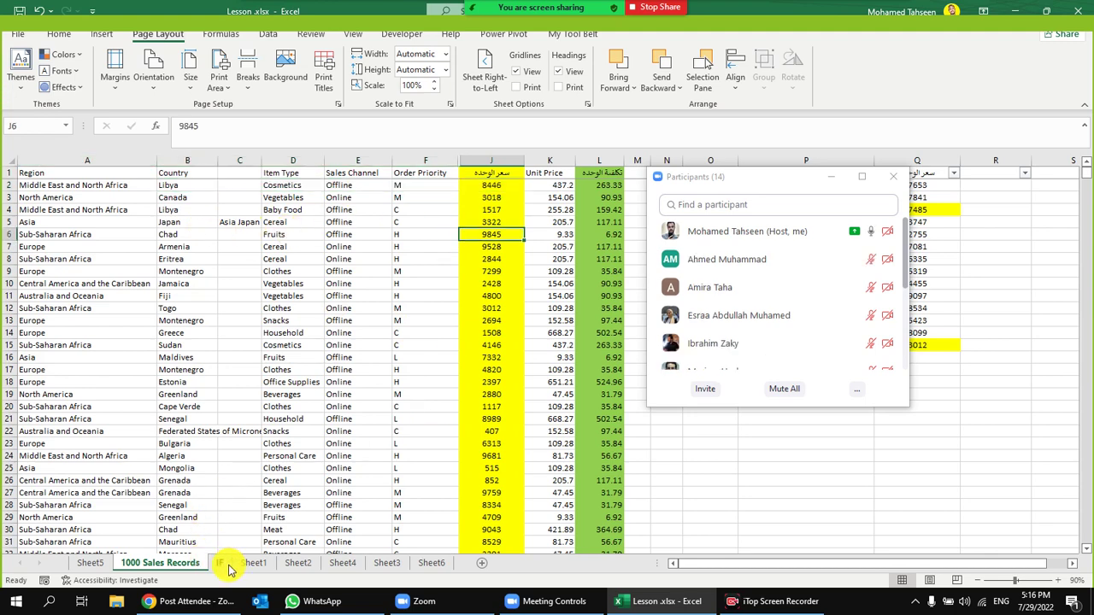
Return to Sheet6 and minimize the meeting's participants list
left_click(227, 565)
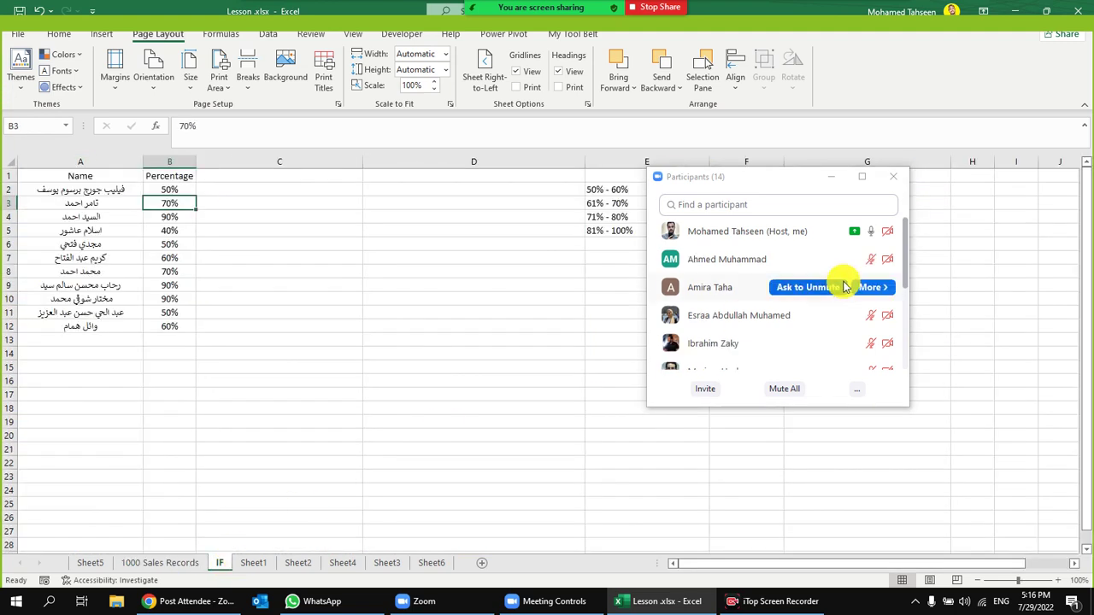
left_click(431, 563)
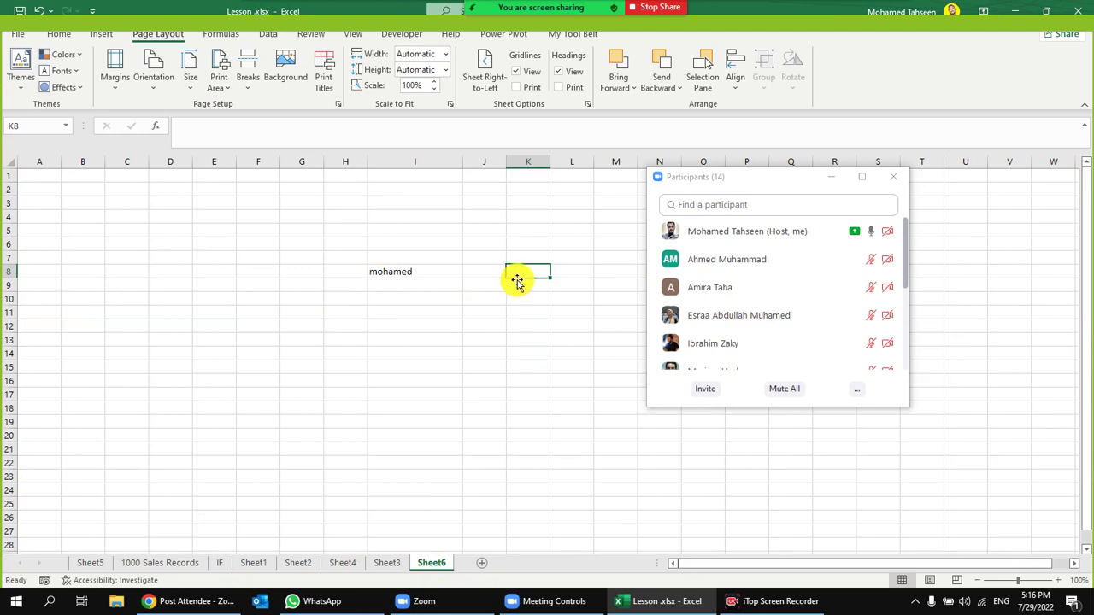
left_click(832, 178)
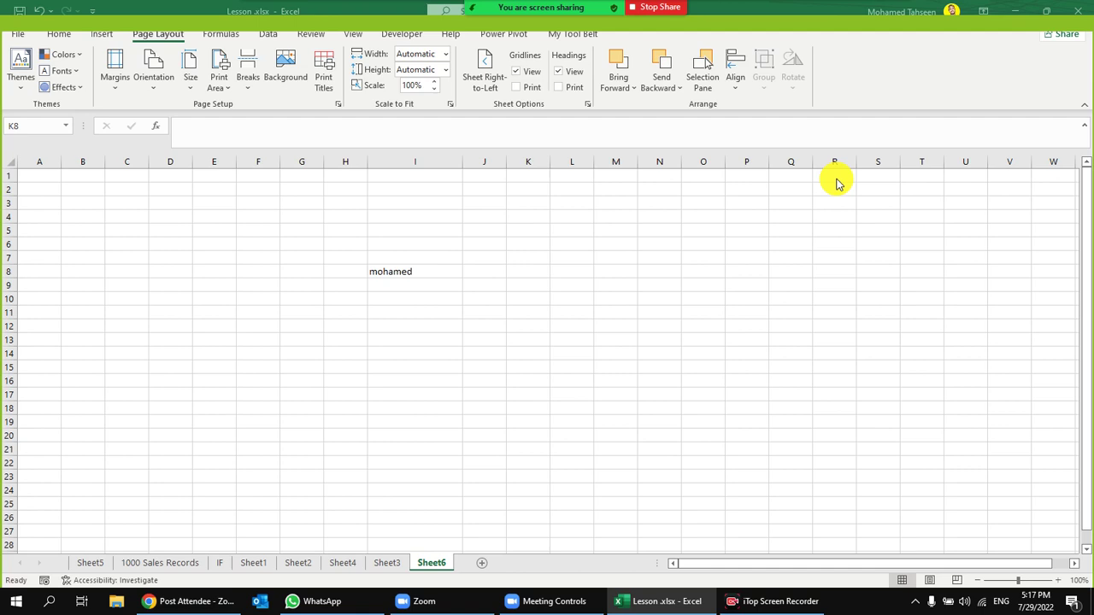
Increase the font size of the first name in cell I8
key("F2")
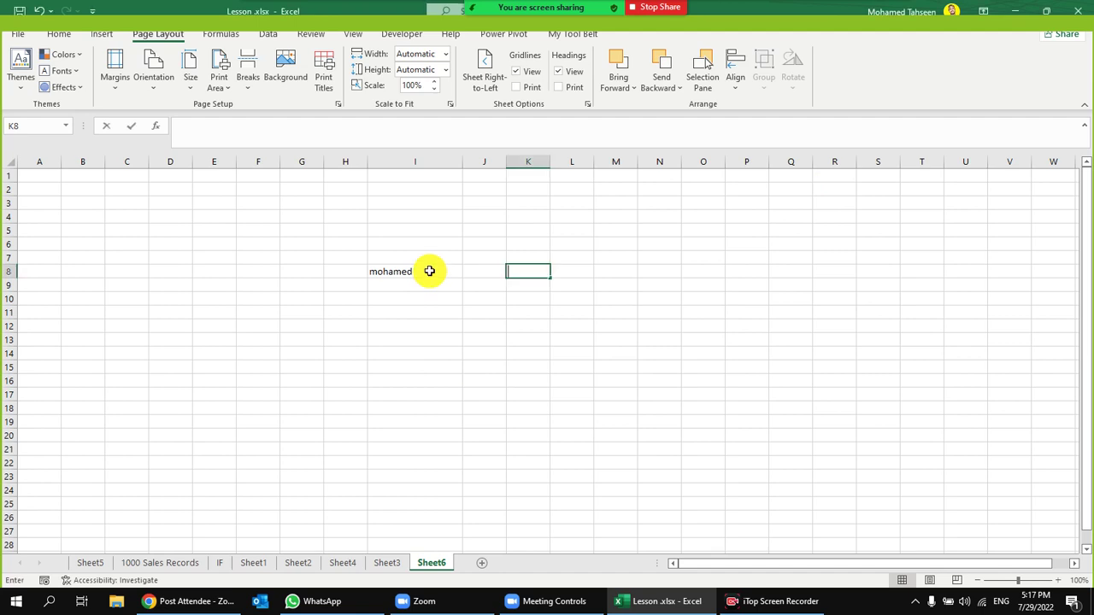
left_click(415, 271)
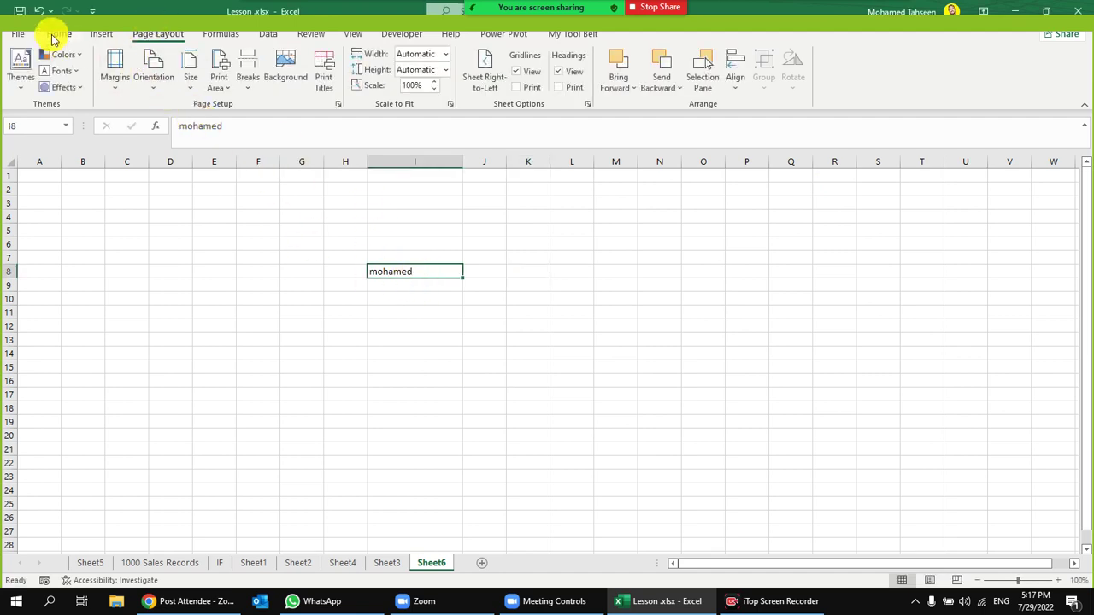
left_click(55, 36)
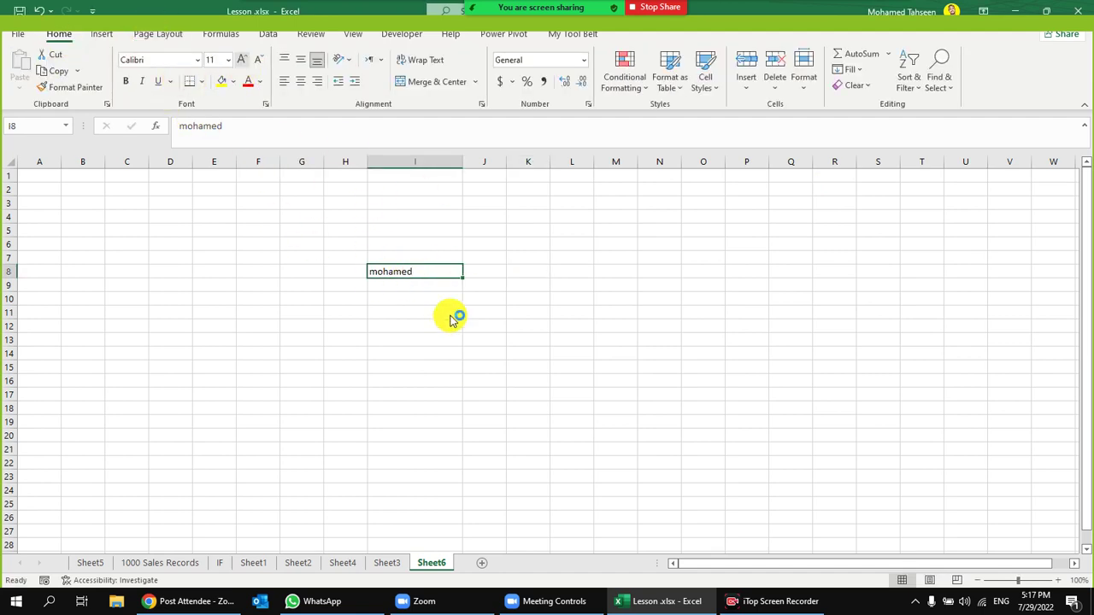
Start an IF function in cell L8 with the formula text =IF(
left_click(576, 274)
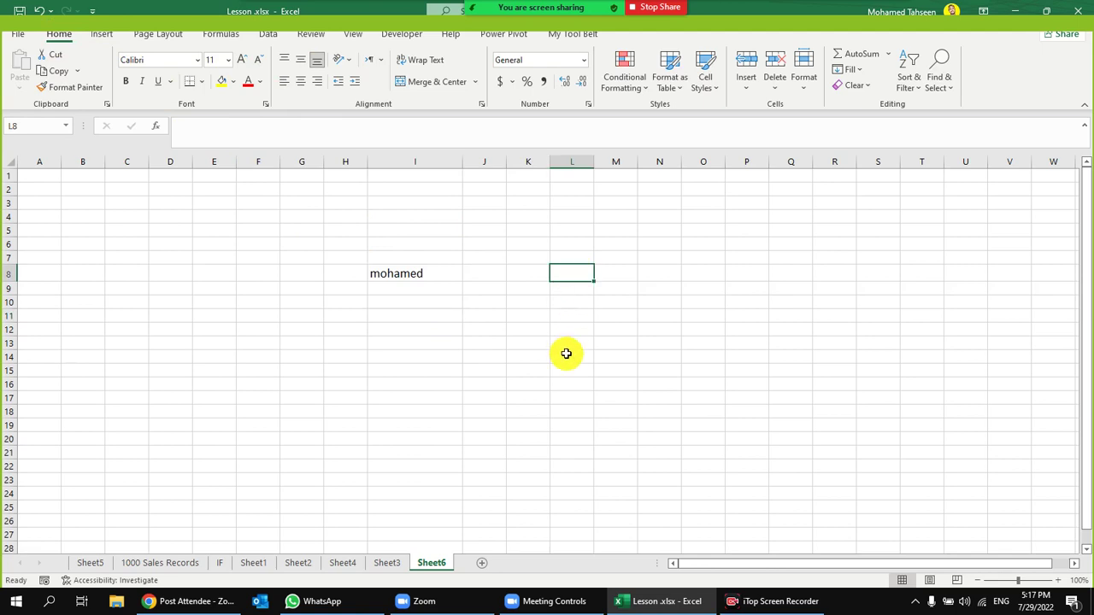
type("=i")
type("f")
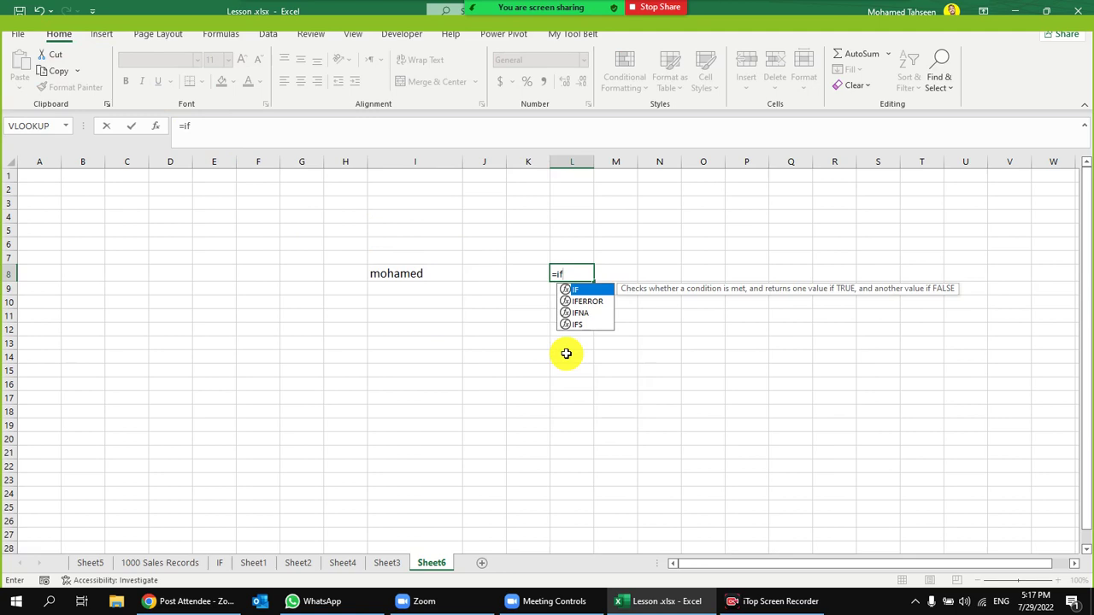
double_click(567, 289)
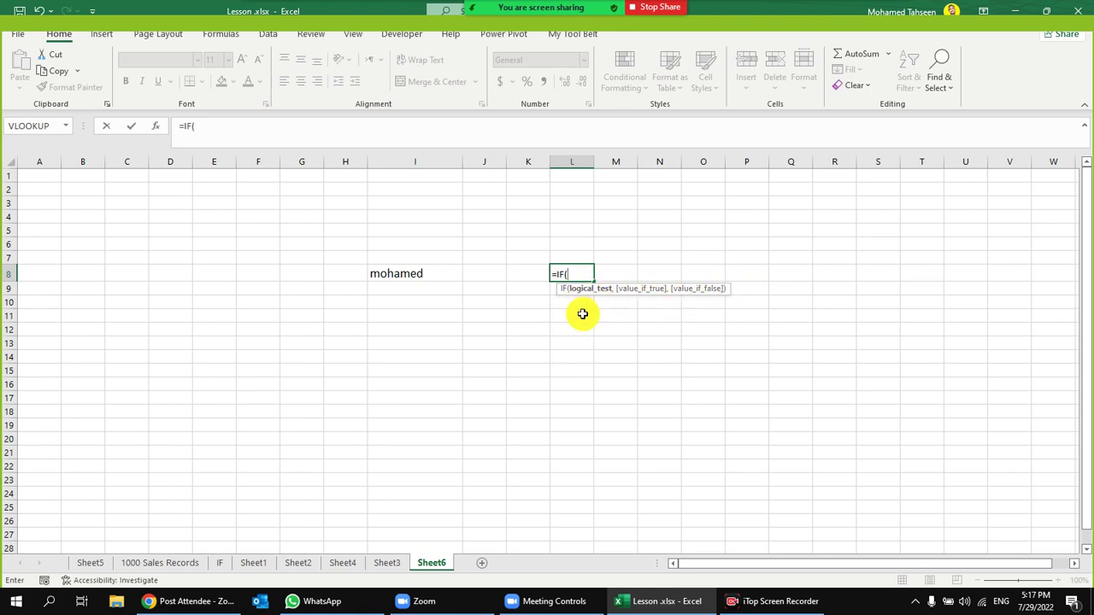
Reopen the meeting's participants list and move it farther away from the formula cell
mouse_move(461, 7)
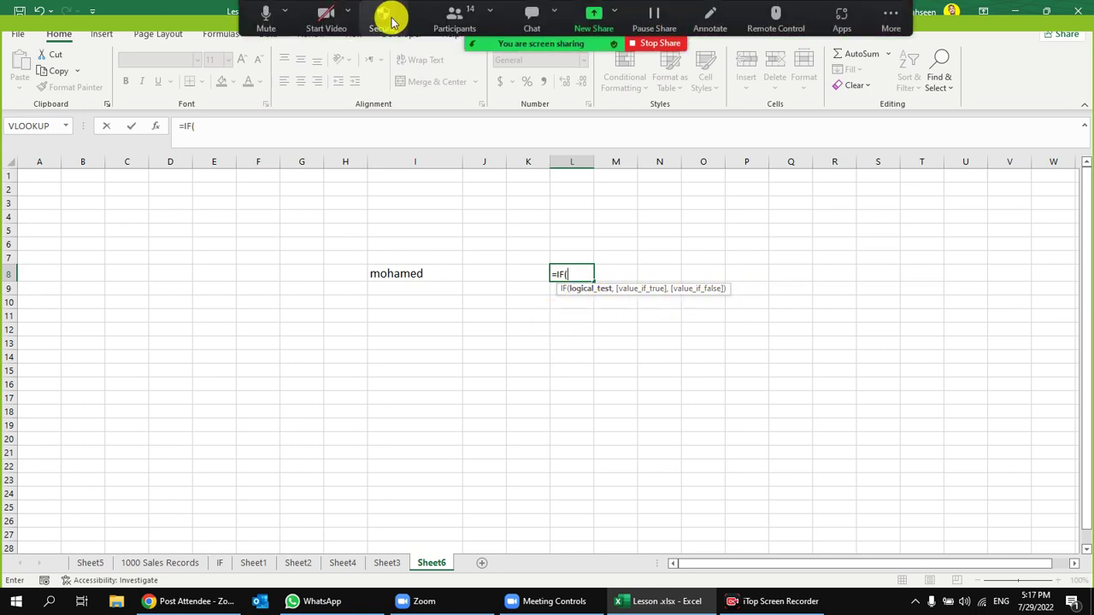
left_click(453, 11)
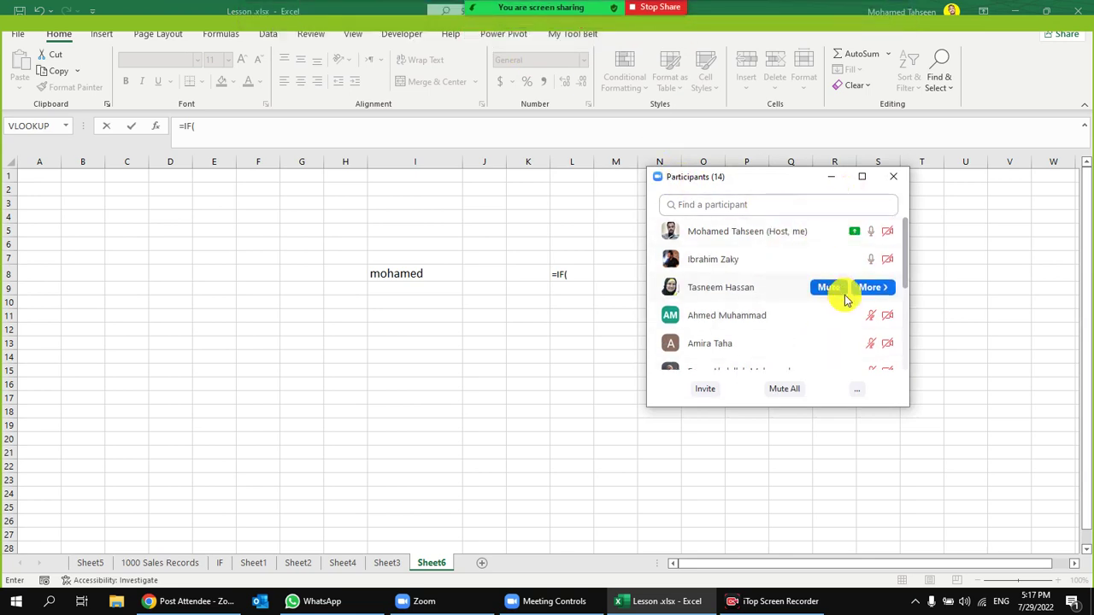
left_click_drag(762, 180, 918, 150)
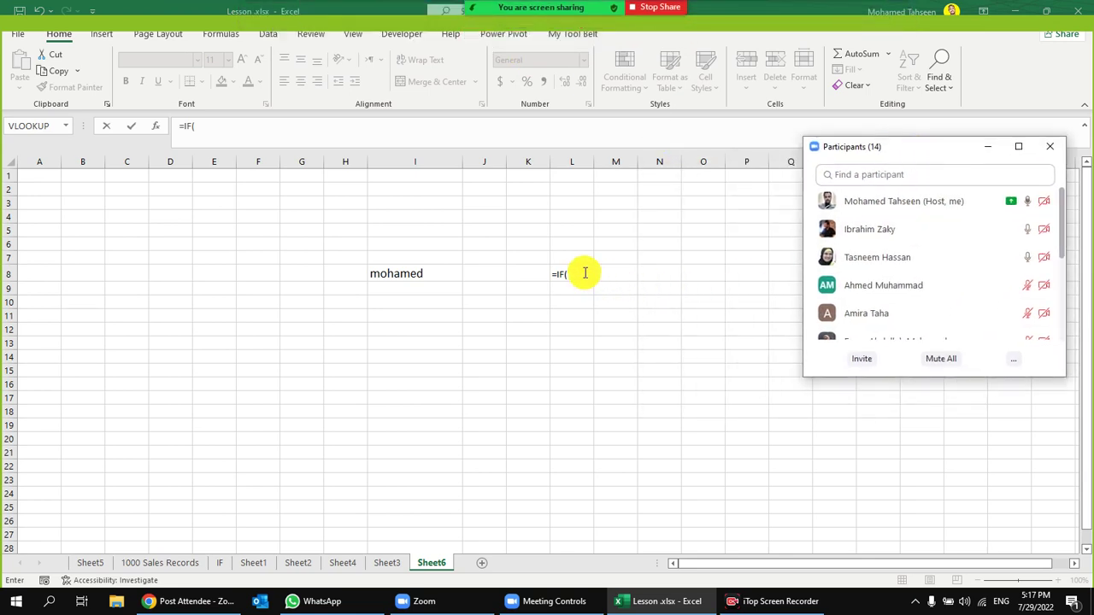
left_click(586, 273)
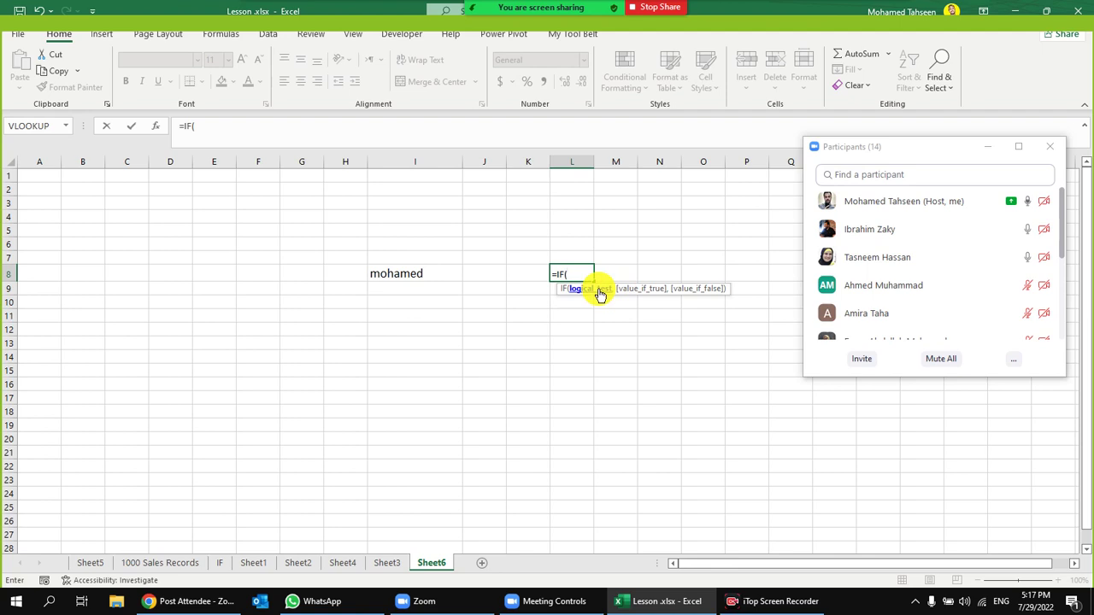
left_click(421, 278)
type("=if")
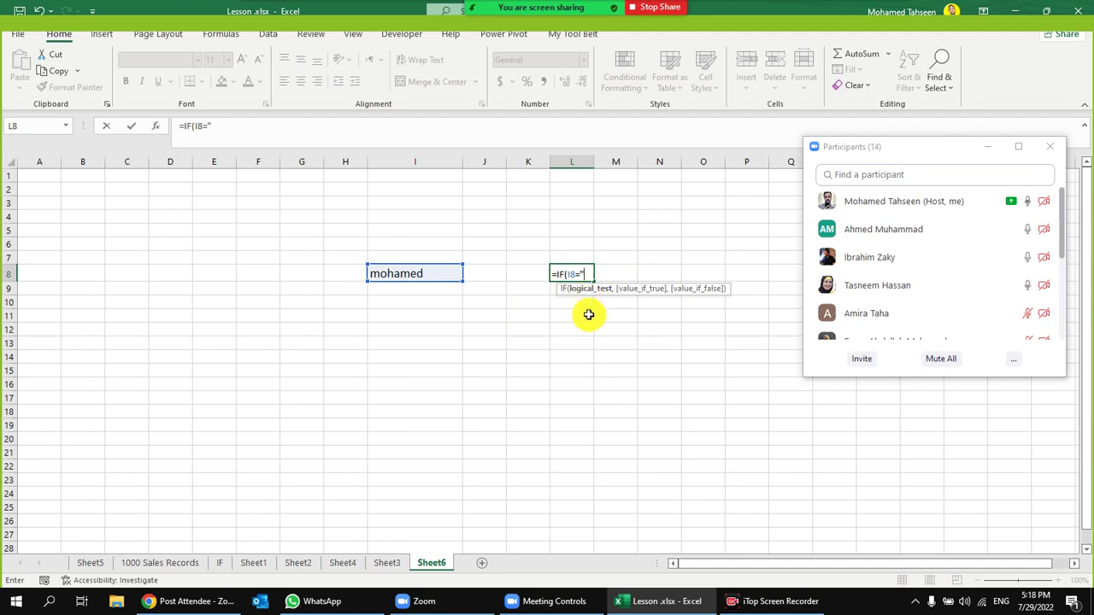
key("Escape")
Start an IF formula in L8 whose logical test compares I8 with the same first name as quoted text
type("=if")
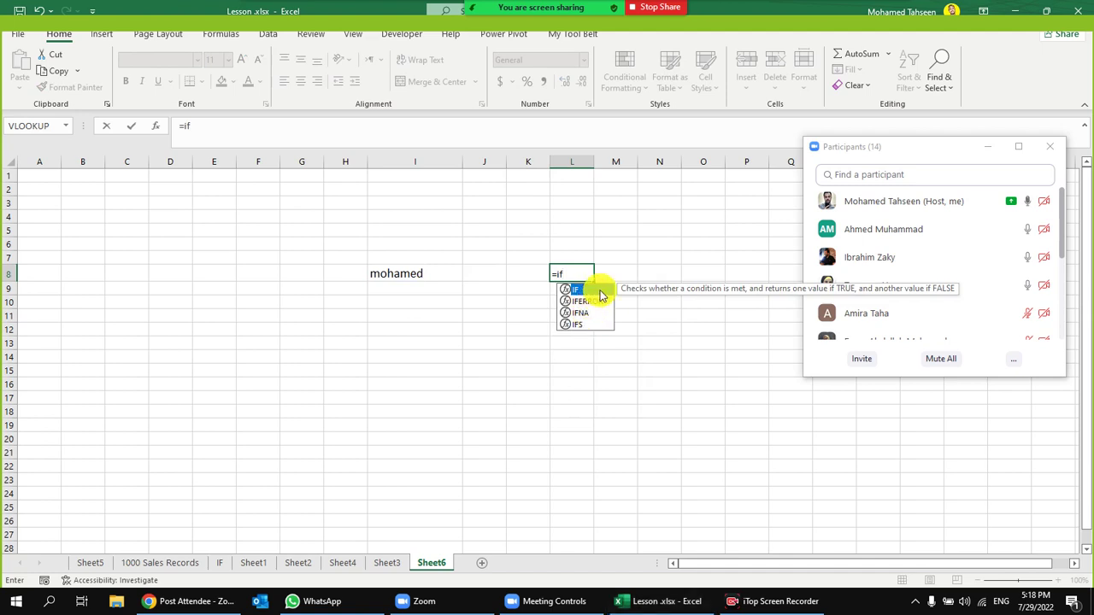
key("Tab")
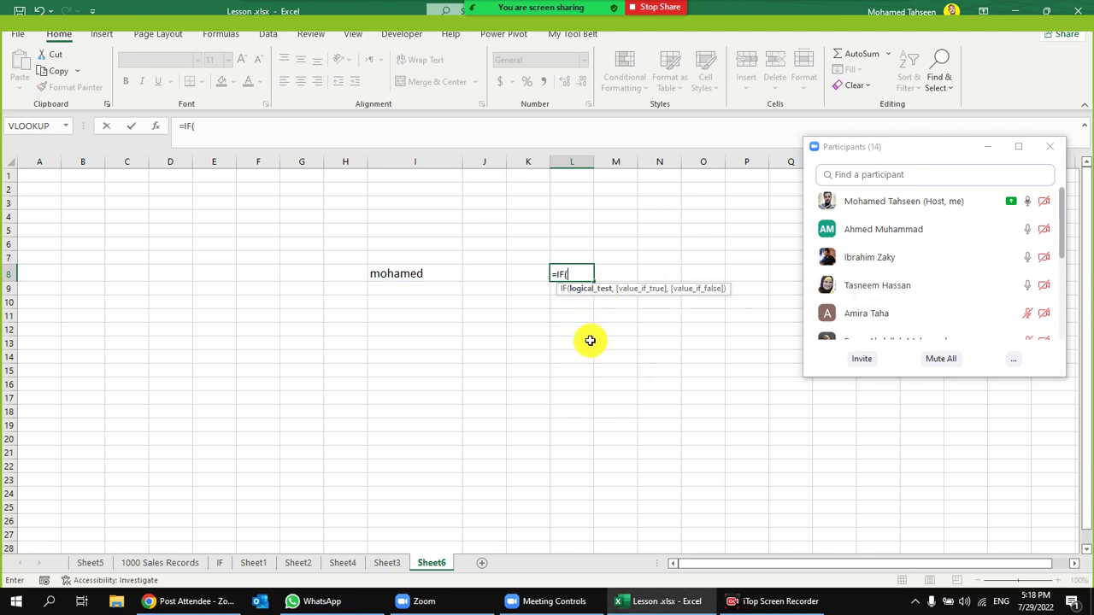
left_click(391, 282)
type("=")
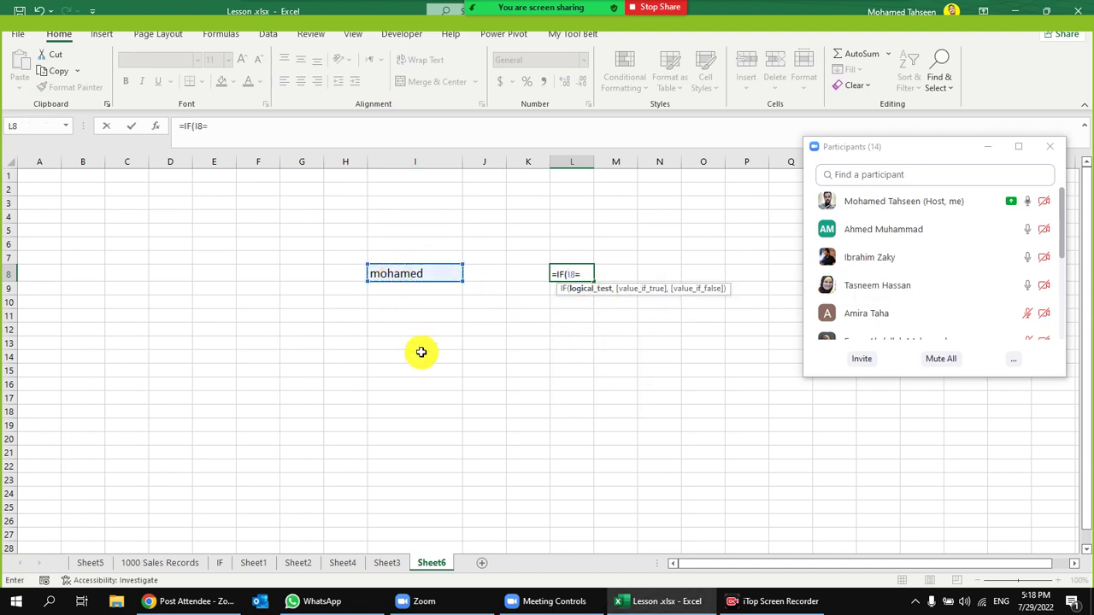
type("\"mohamed\"")
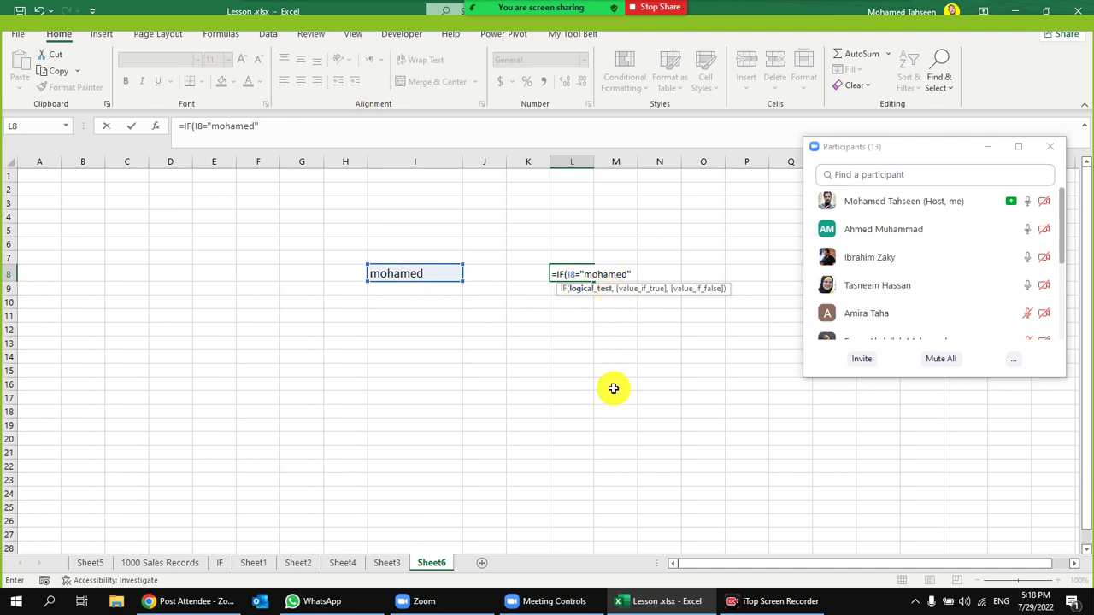
type(",")
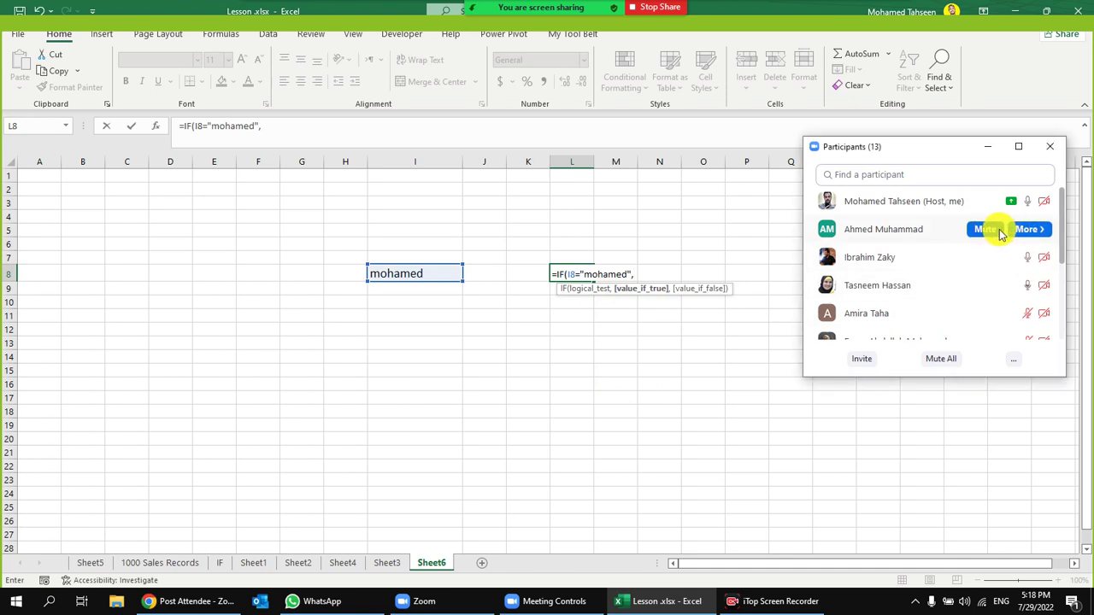
Mute the participant listed directly below the host in the meeting's participants list
left_click(1001, 234)
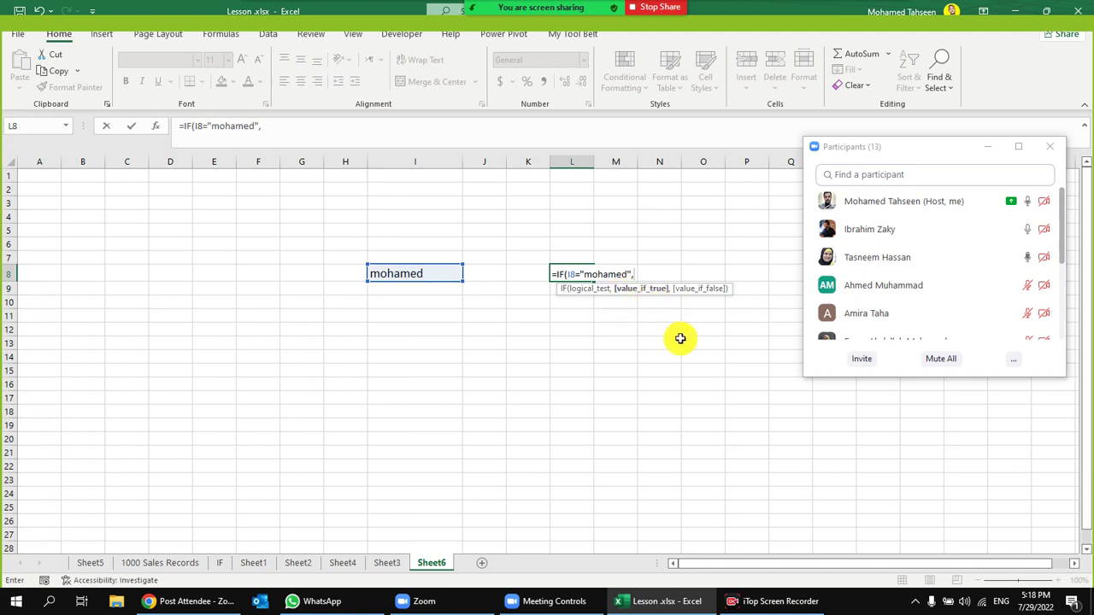
Complete the L8 formula with "yes" as the value if true and "no" as the value if false
type("\"yes\",")
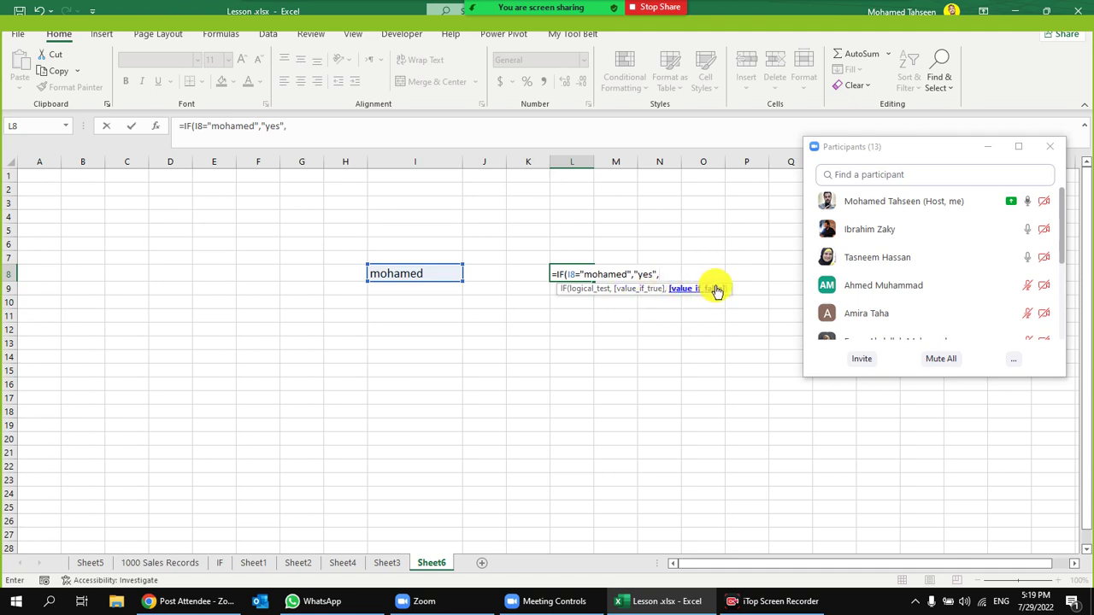
type("\"")
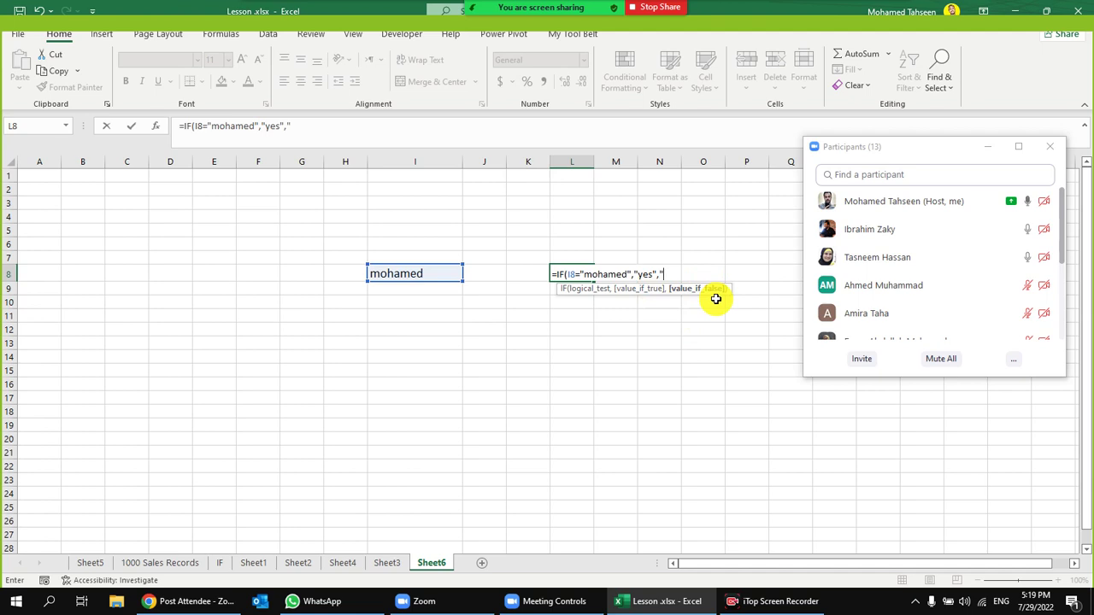
type("no\"")
key("Return")
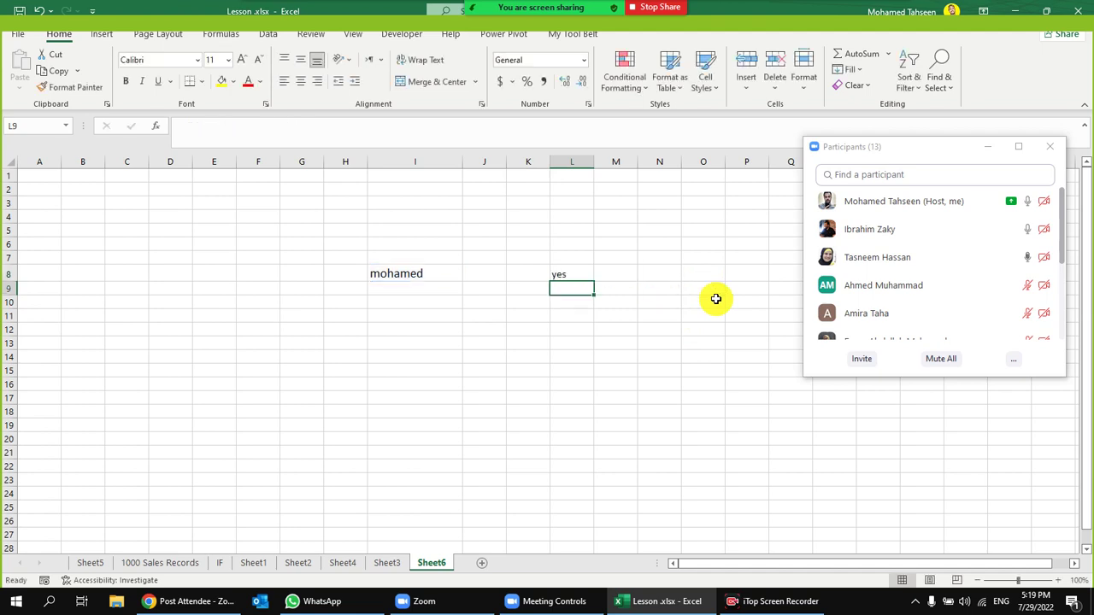
Enter a different first name in I8 to test the IF formula, and clear the formula from L8
left_click(581, 275)
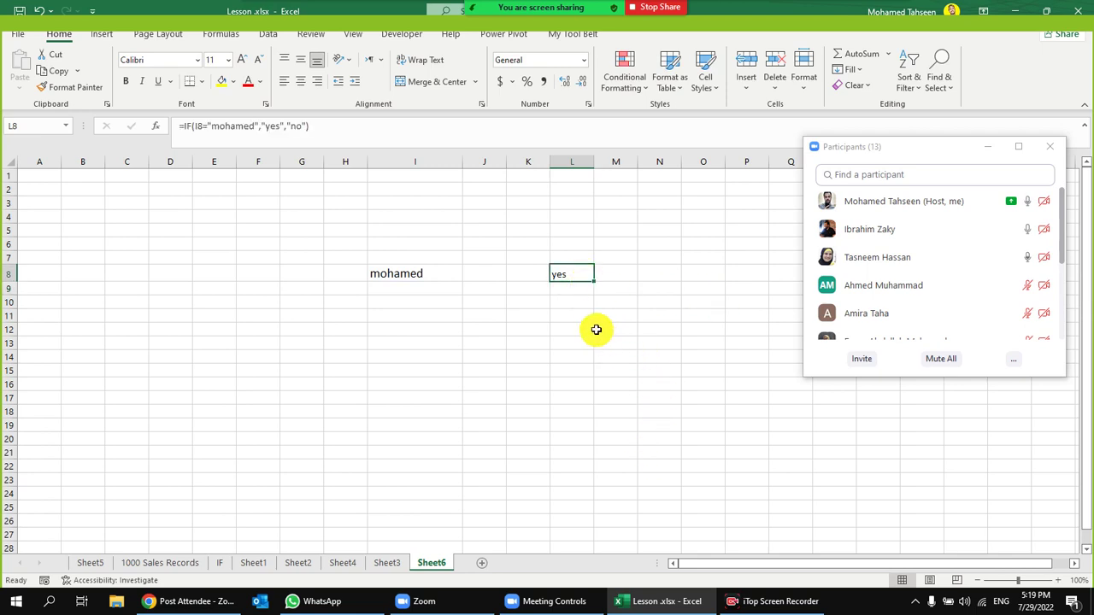
left_click(420, 273)
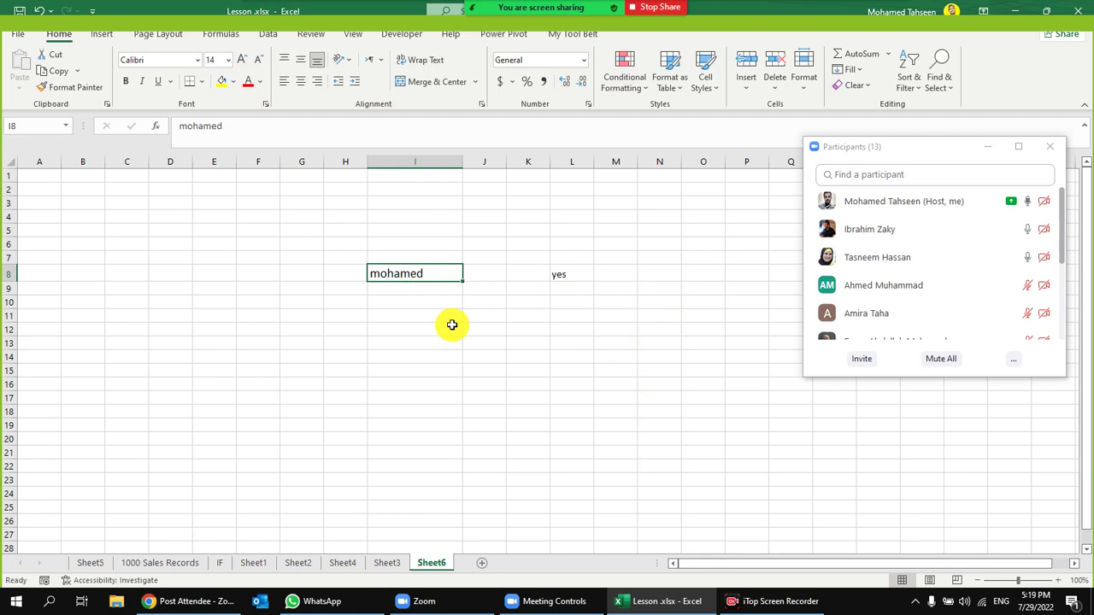
type("noha")
key("Return")
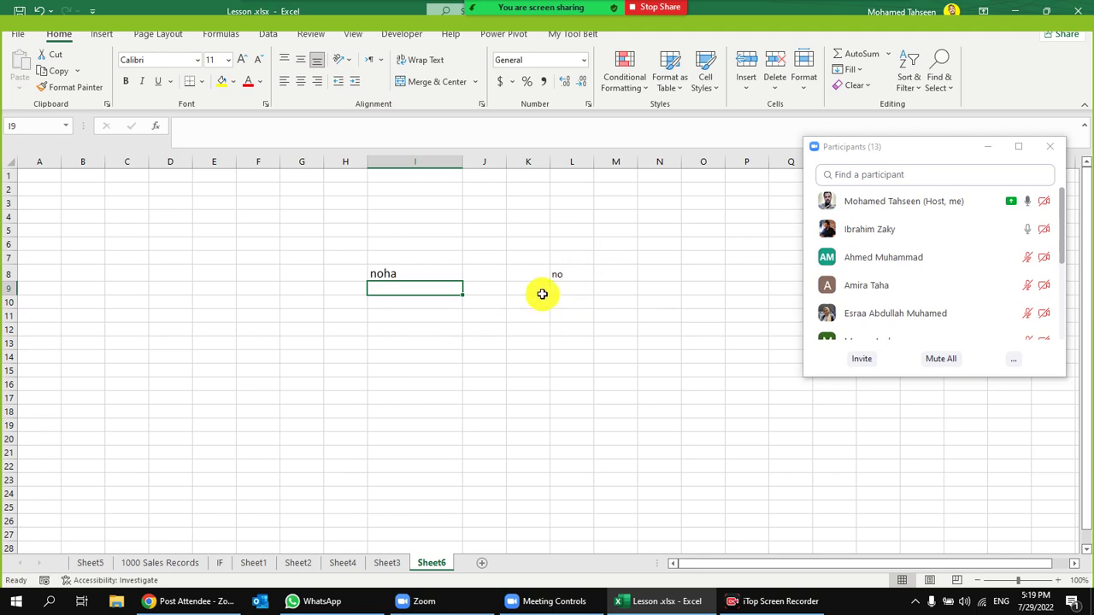
left_click(557, 271)
key("Delete")
Enter 1000, 700, 500, 300, 1250, 5000, 200, 100 and 690 in I8:I16 and center column I
left_click(420, 273)
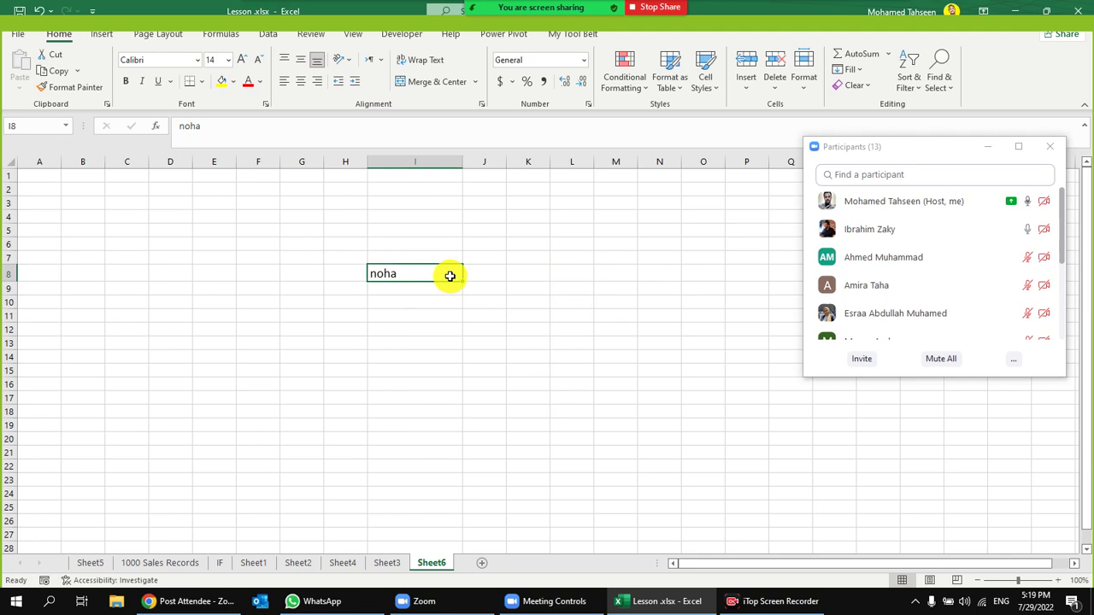
type("1000")
key("Return")
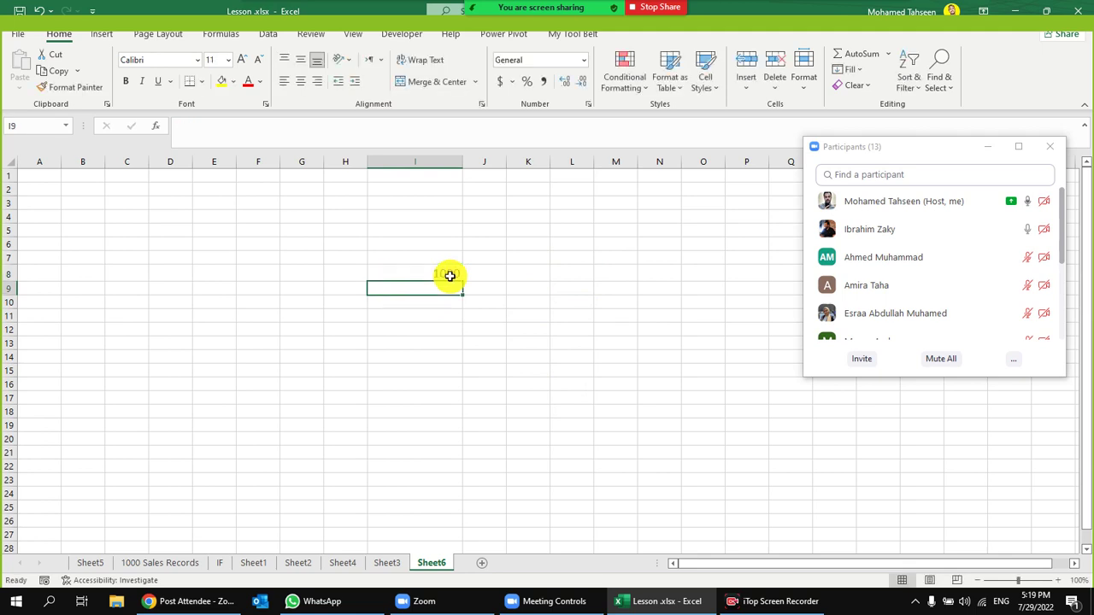
type("700")
key("Return")
type("500")
key("Return")
type("300")
key("Return")
type("1250")
key("Return")
type("5000")
key("Return")
type("200")
key("Return")
type("100")
key("Return")
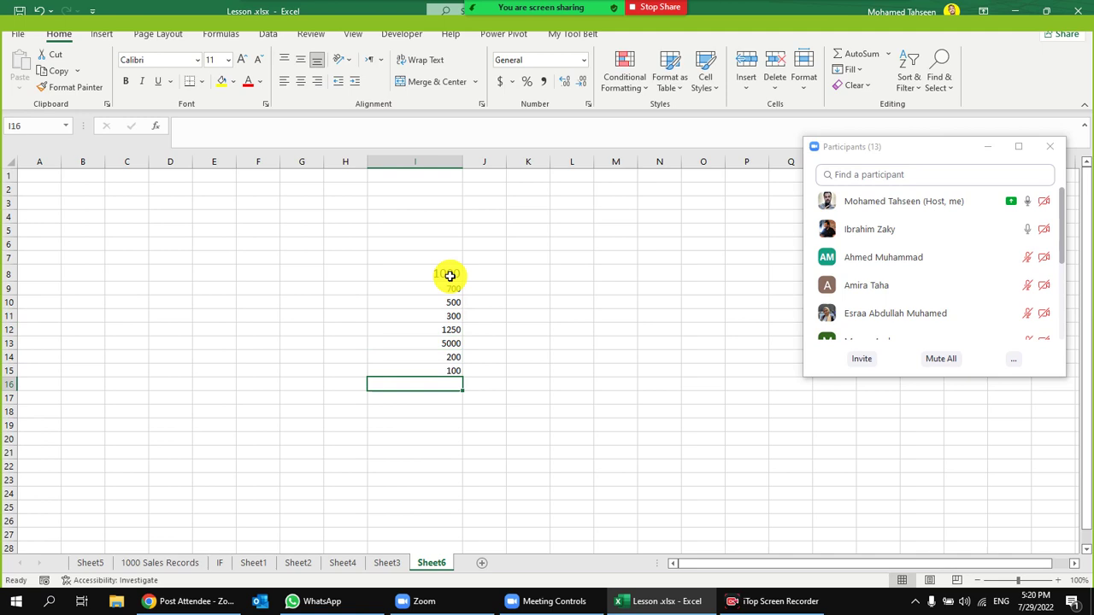
type("690")
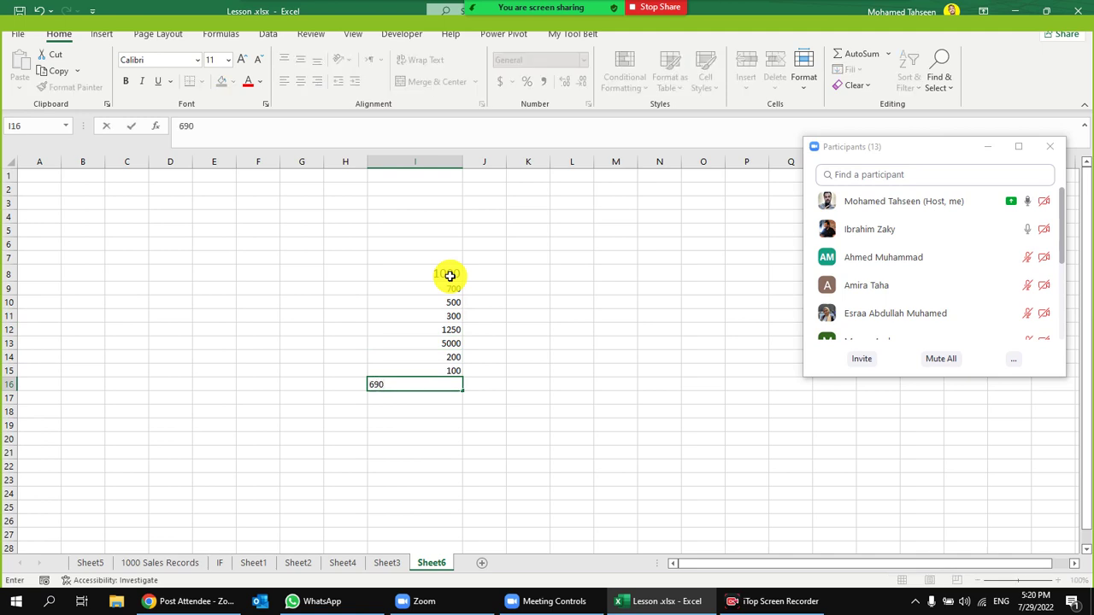
key("Return")
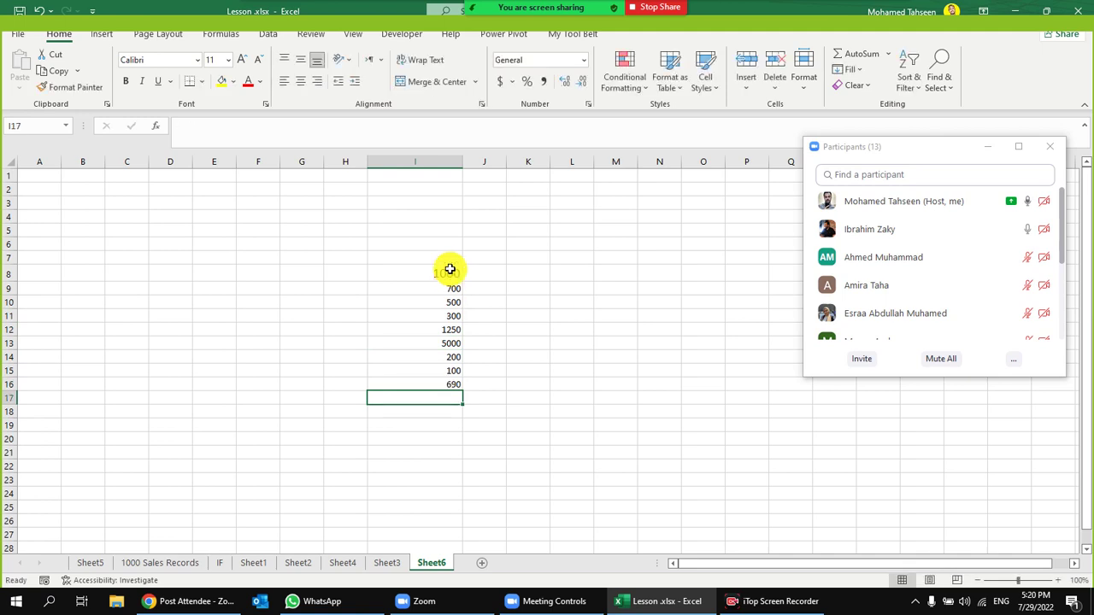
left_click(411, 162)
left_click(300, 81)
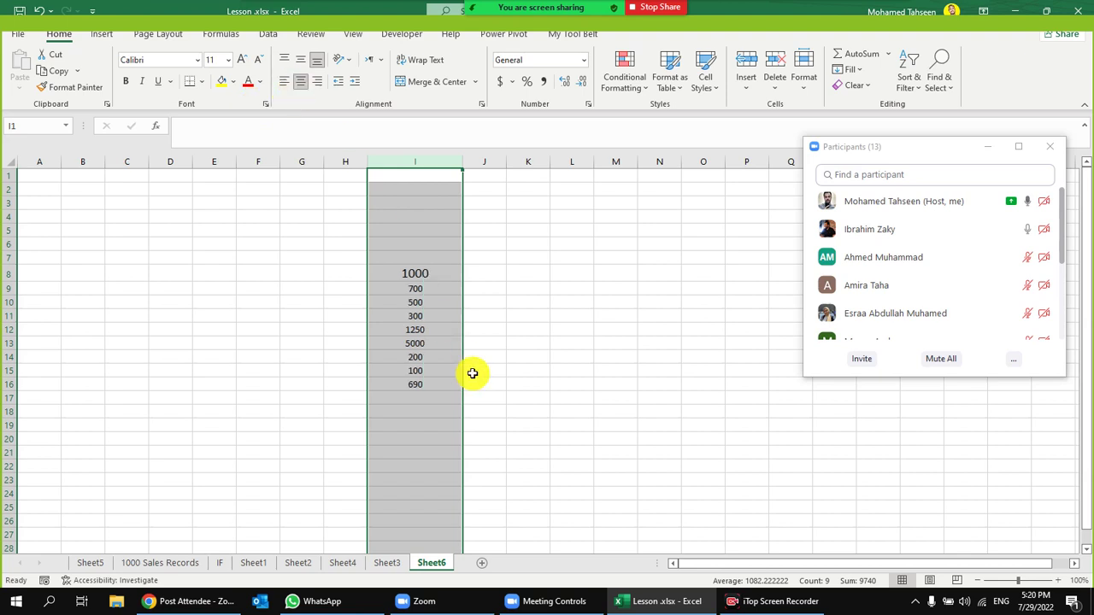
Start an IF formula in K8 with the logical test I8<400
left_click(527, 272)
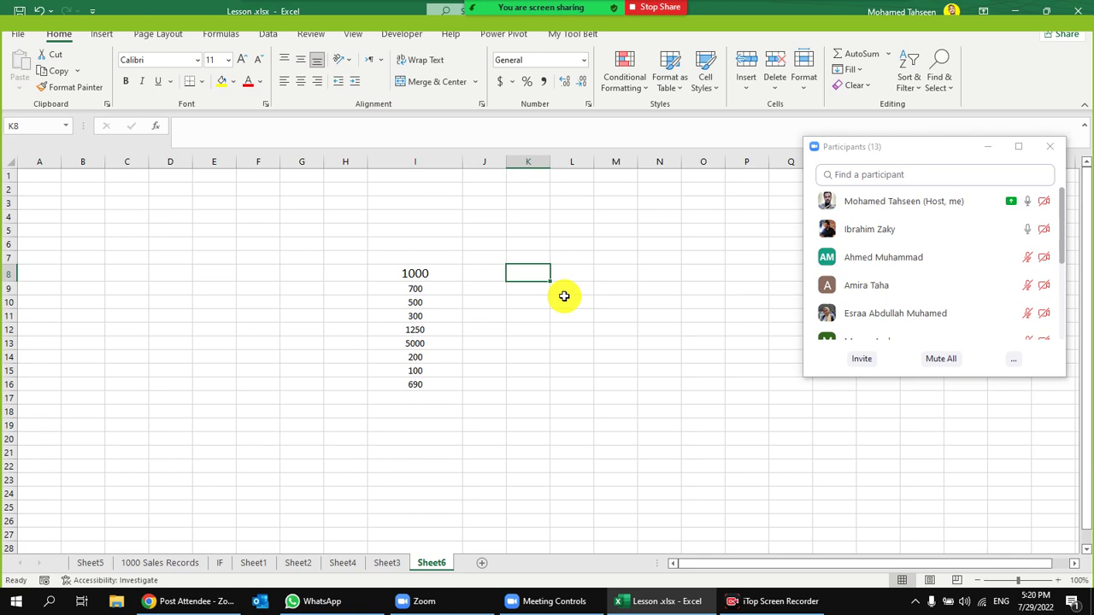
scroll(957, 286, "down", 5)
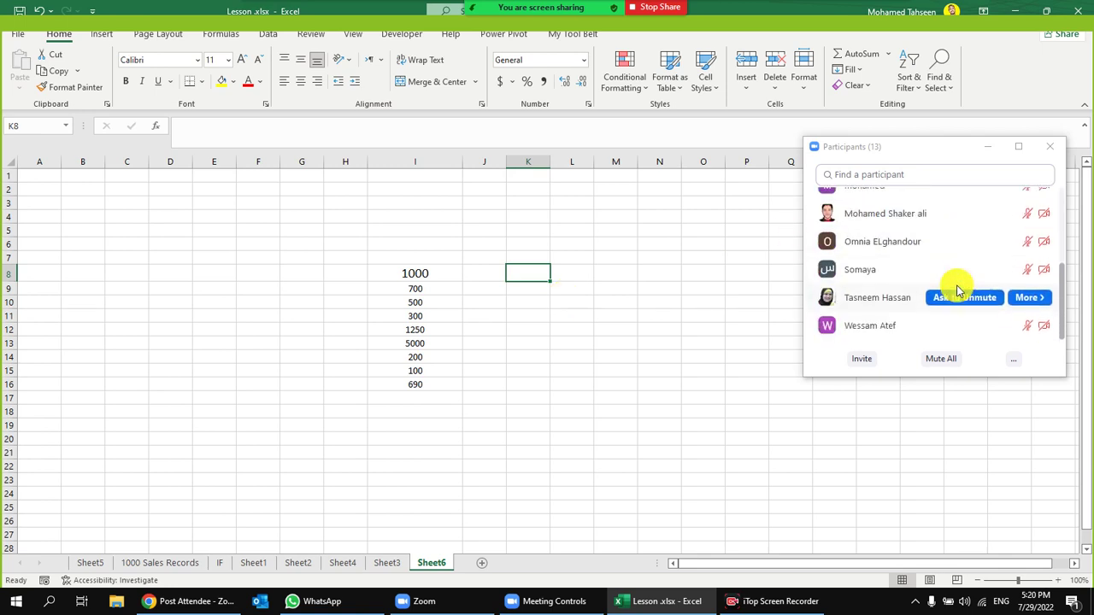
scroll(957, 290, "up", 8)
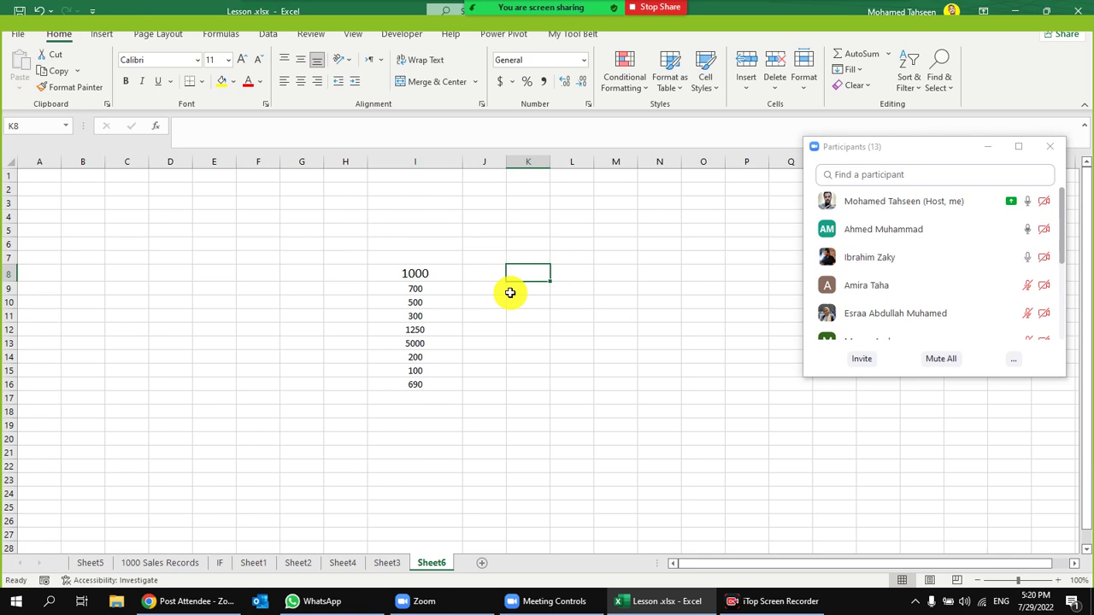
type("=")
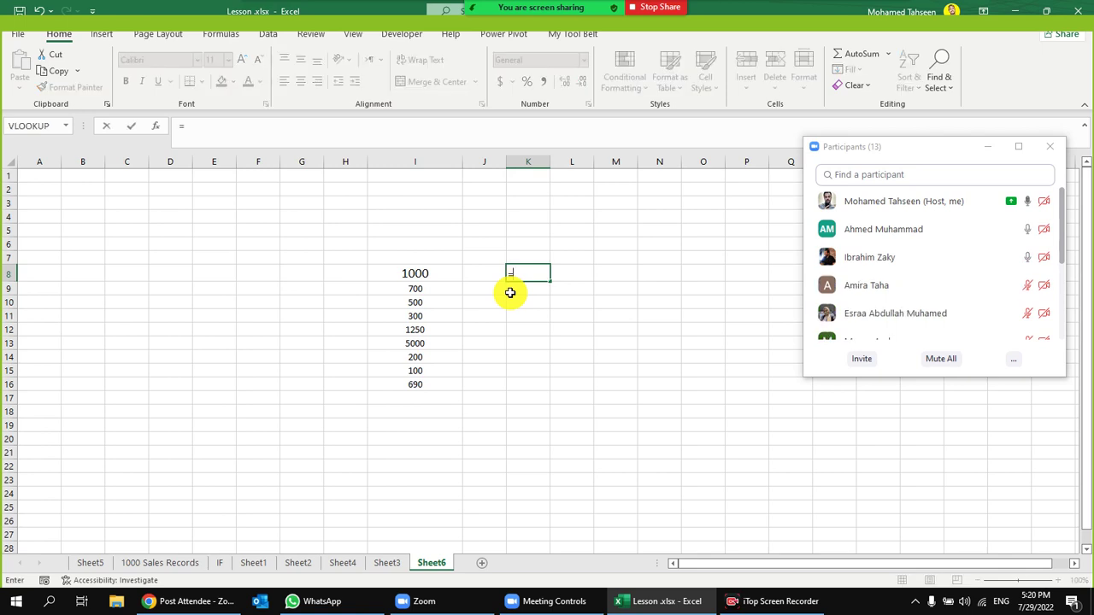
type("if")
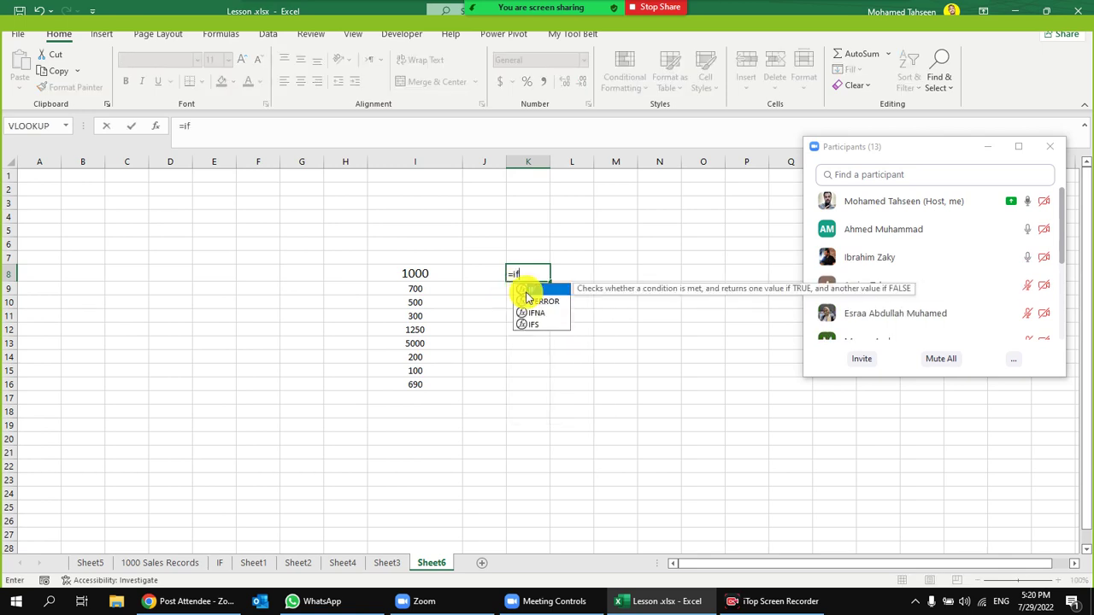
key("Tab")
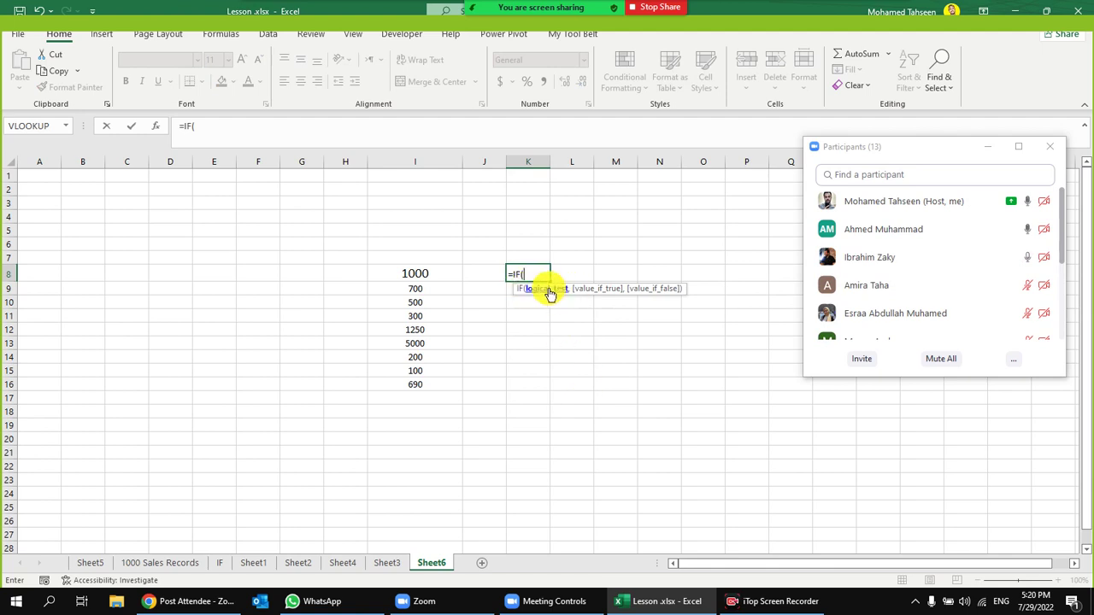
left_click(445, 274)
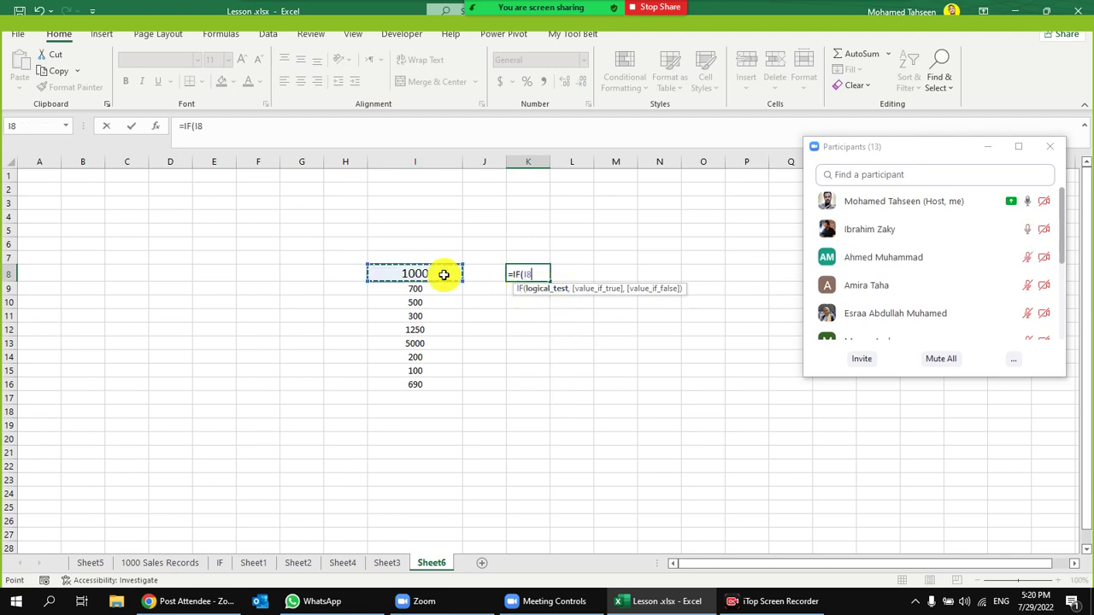
type("<")
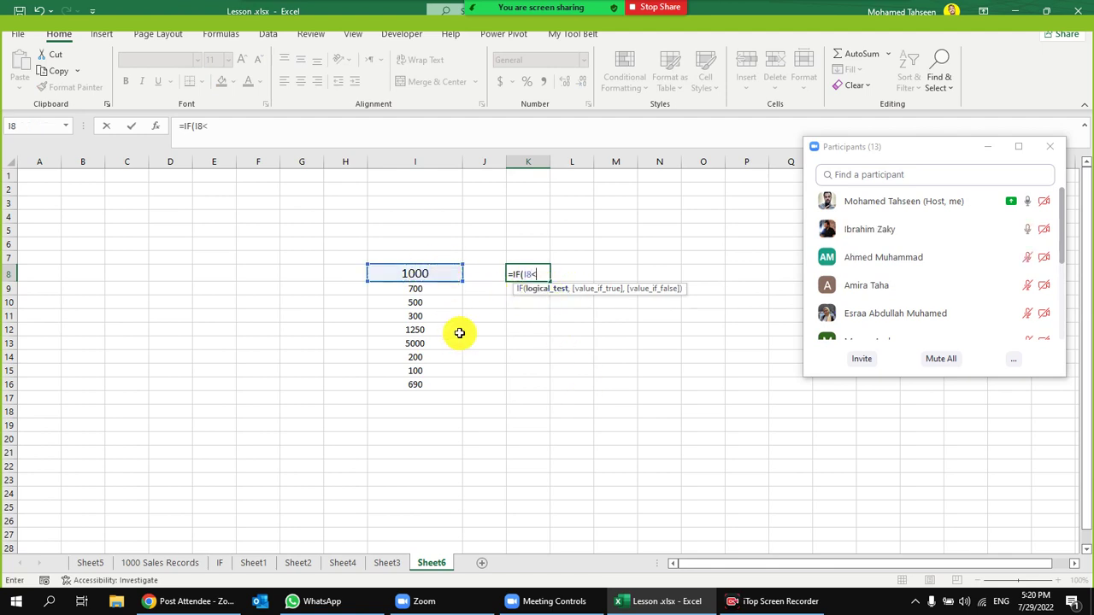
type("400")
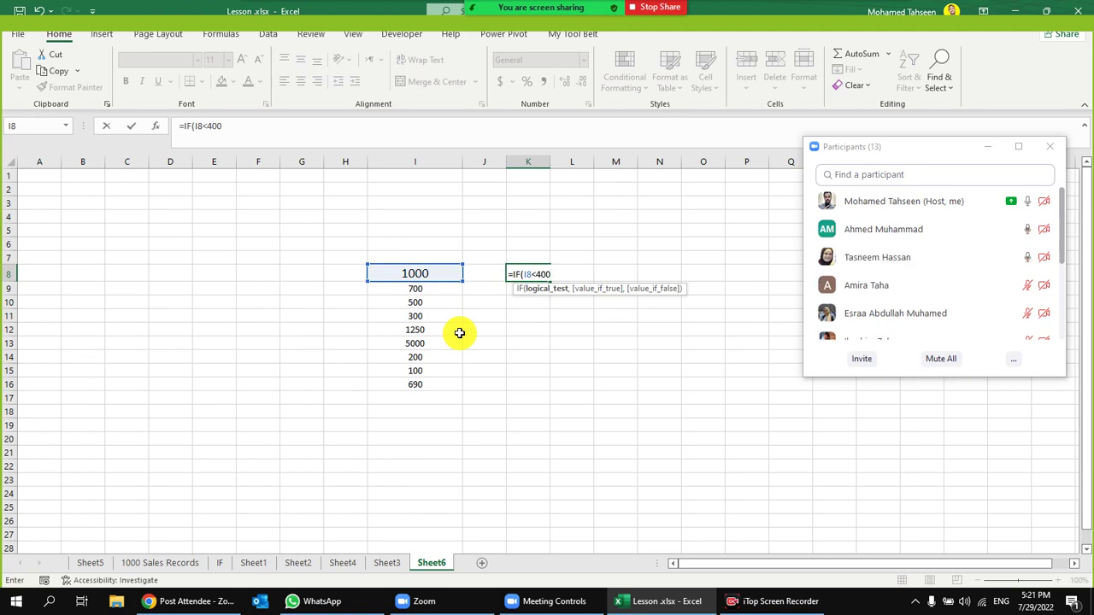
type(",")
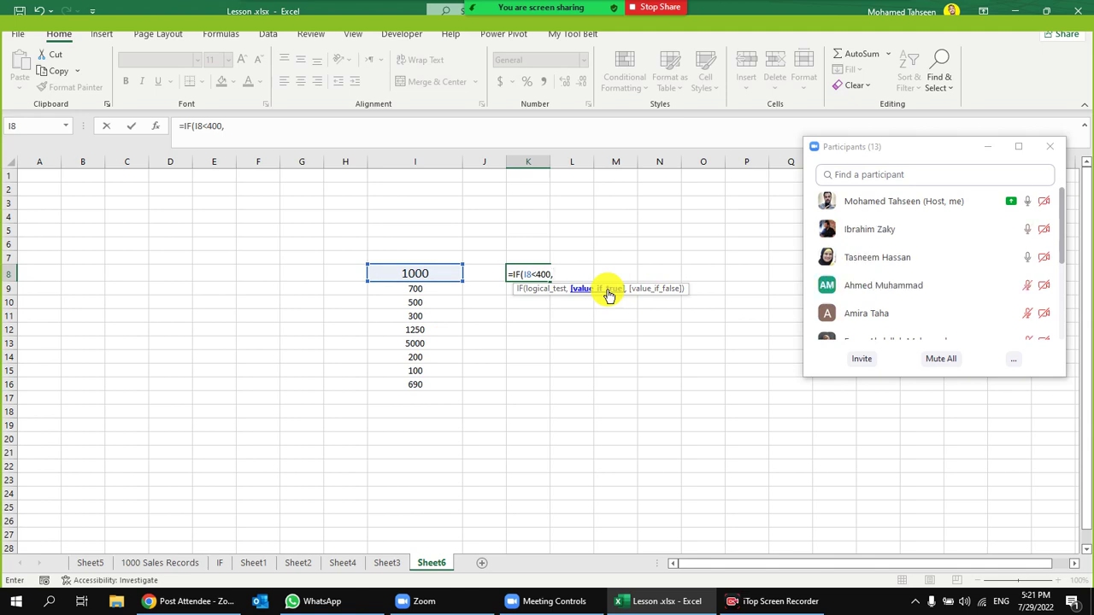
Add the Arabic text "ايوه اصغر من 400" as the value if true in the K8 formula
type("\"")
type("hd")
key("BackSpace")
key("BackSpace")
key("alt+shift")
type("اكبر")
type("وه اصغر")
type(" من 400")
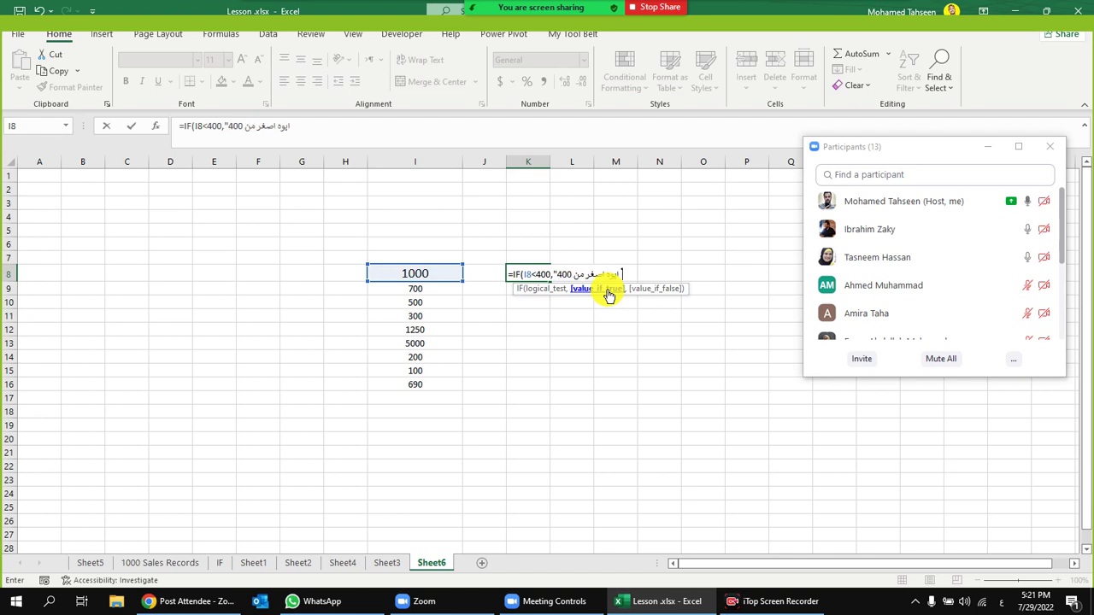
type("\"")
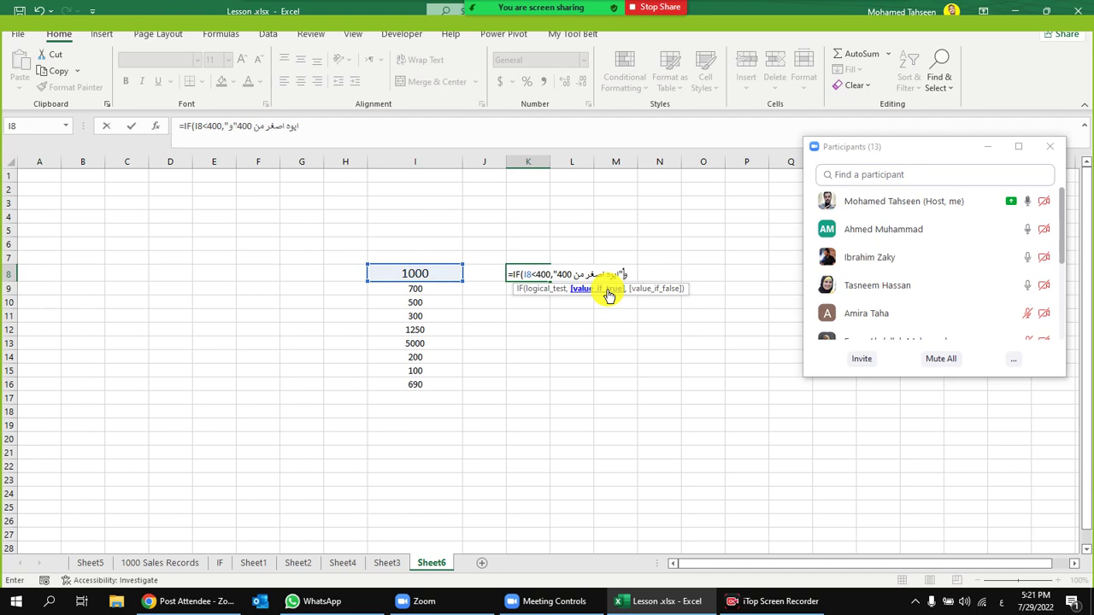
Complete the K8 formula with the Arabic text "لا" as the value if false
type(",")
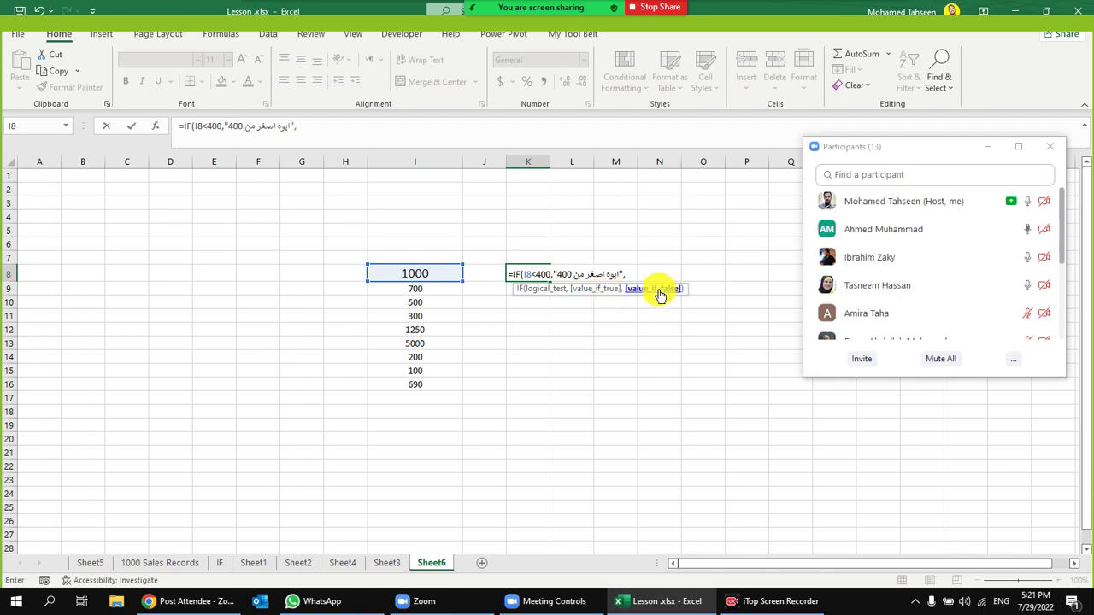
type("\"")
key("alt+shift")
type("لا")
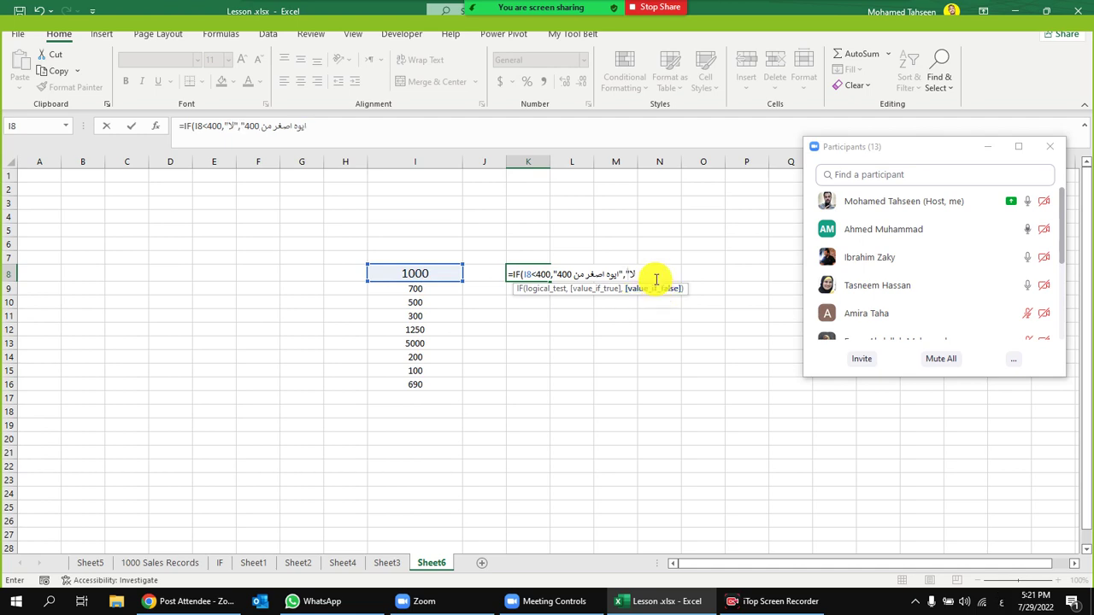
key("Return")
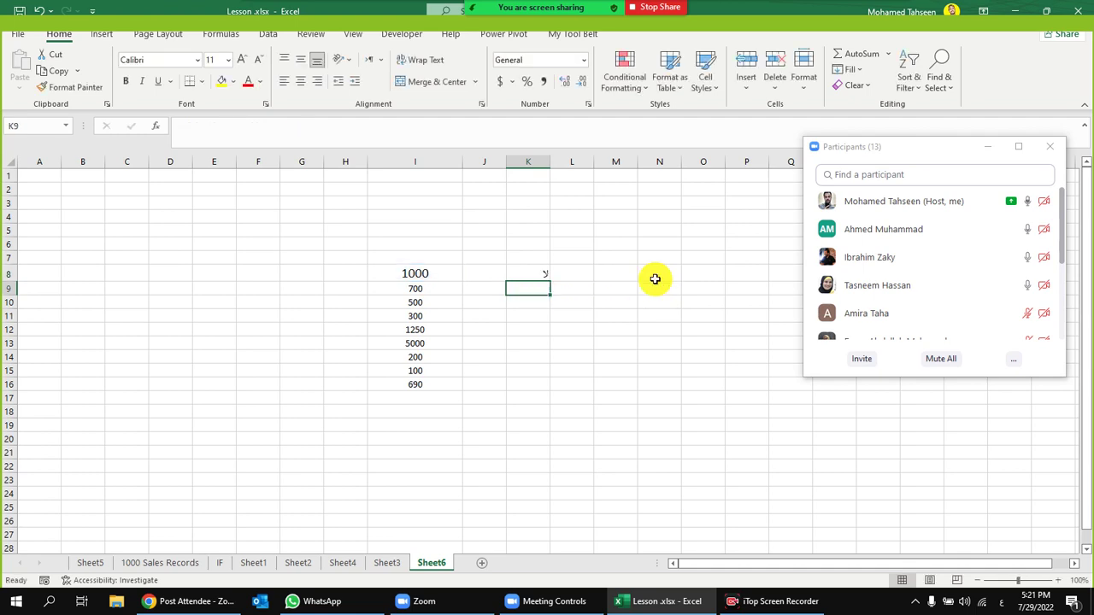
Fill the K8 IF formula down to K16, autofit column K to its contents and center the column
left_click(551, 279)
left_click_drag(548, 281, 539, 386)
double_click(554, 162)
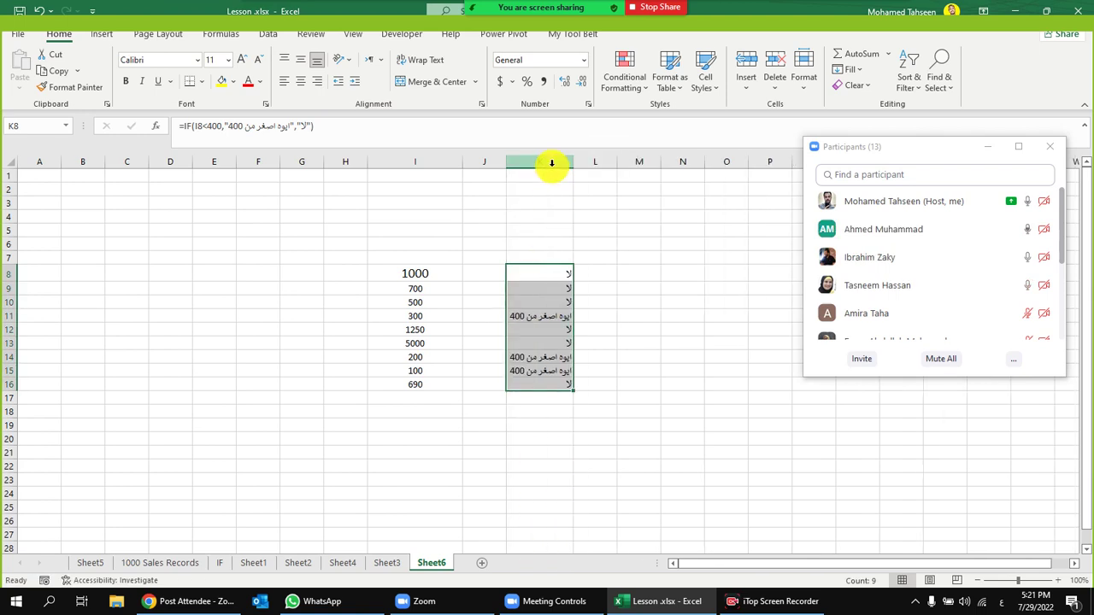
left_click(554, 163)
left_click(301, 82)
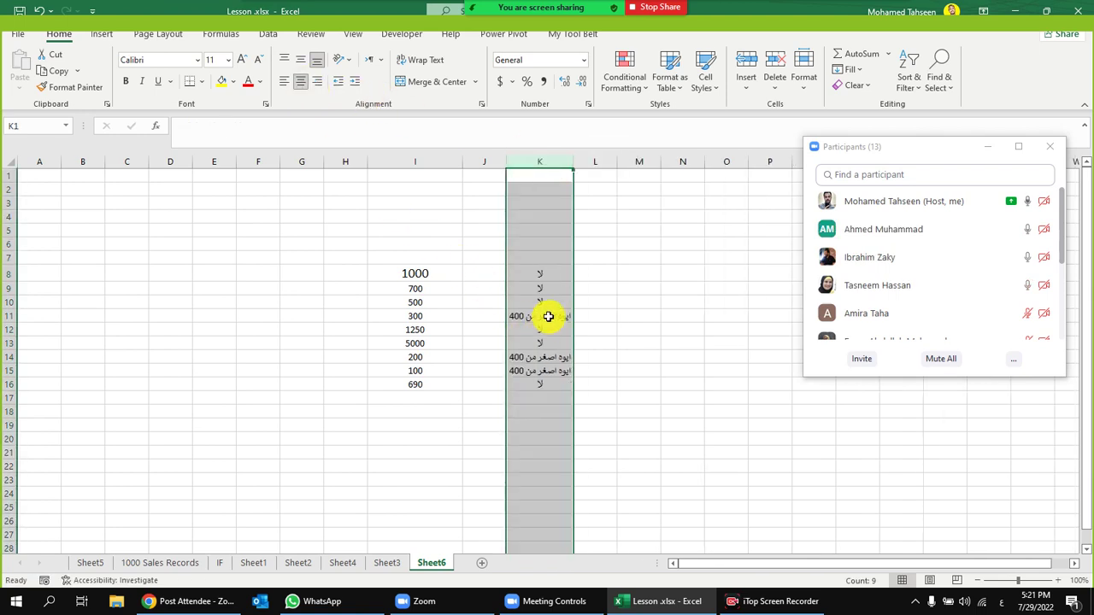
Check the IF results in column K against the numbers 300, 200, 100 and 1000 in column I
left_click(543, 317)
left_click(425, 314)
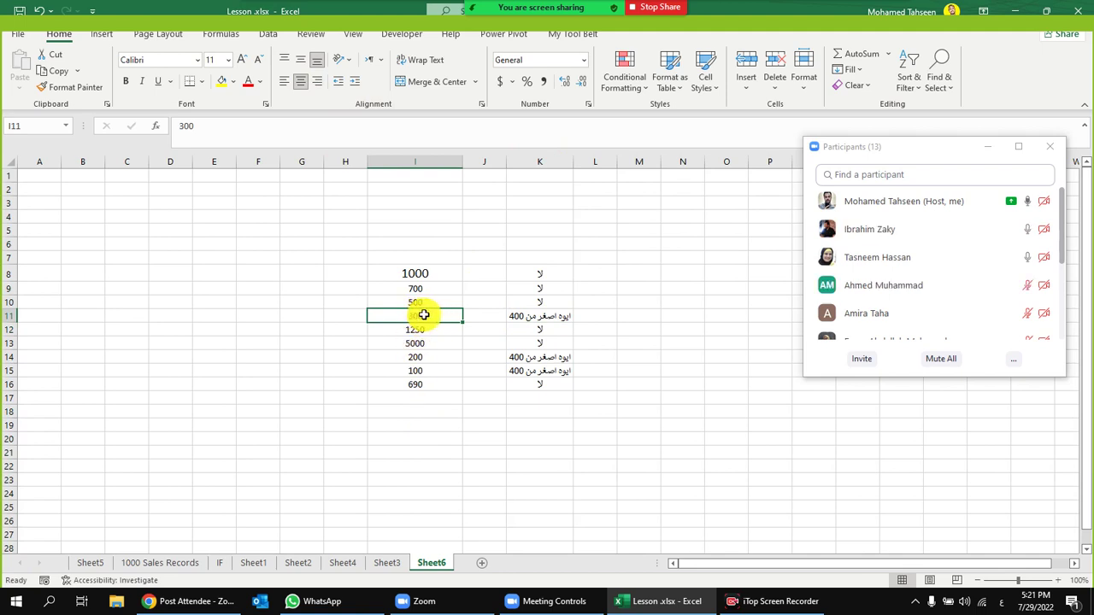
left_click_drag(517, 357, 417, 358)
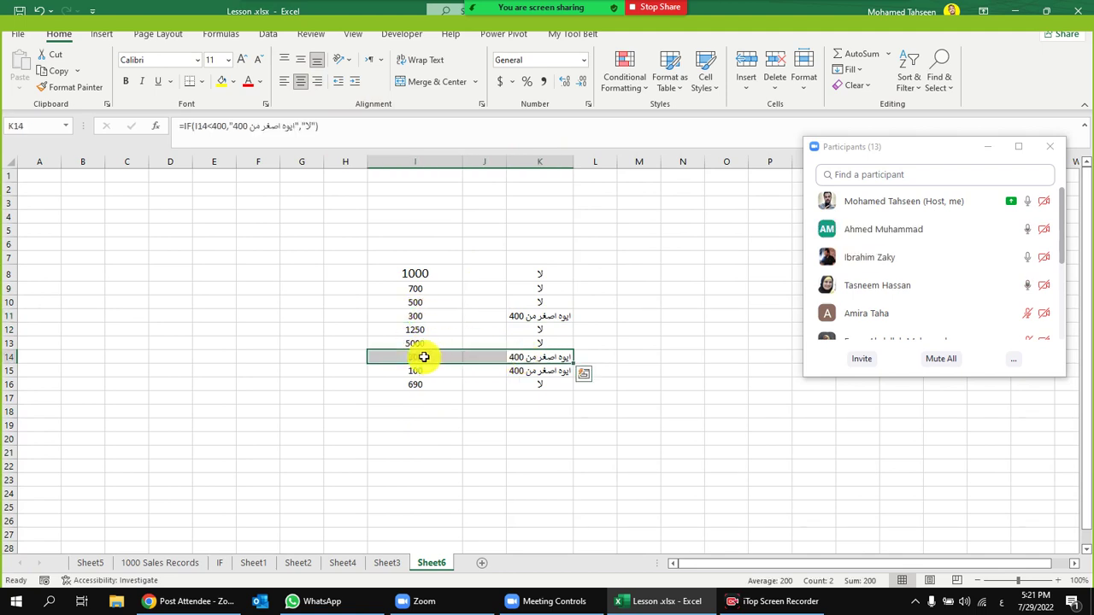
left_click(415, 356)
left_click(436, 374)
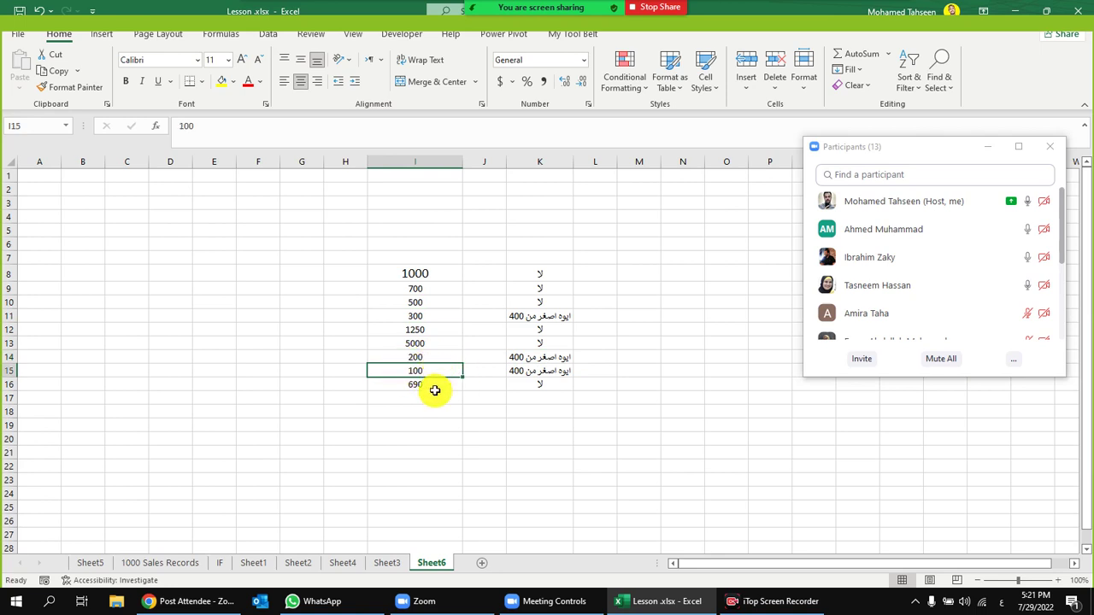
left_click(440, 271)
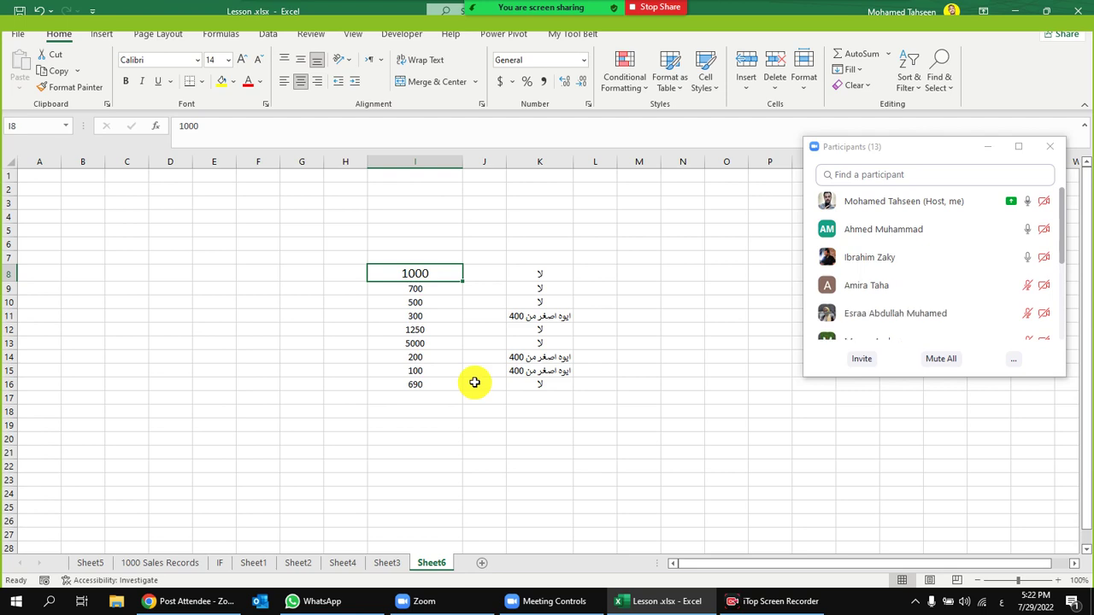
left_click(747, 601)
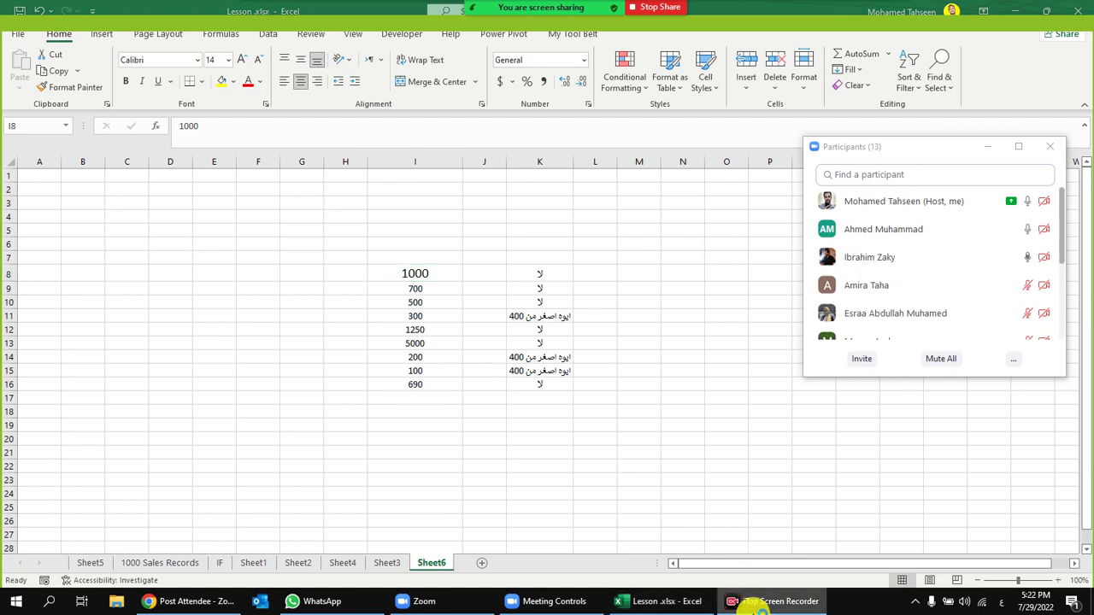
left_click(1059, 571)
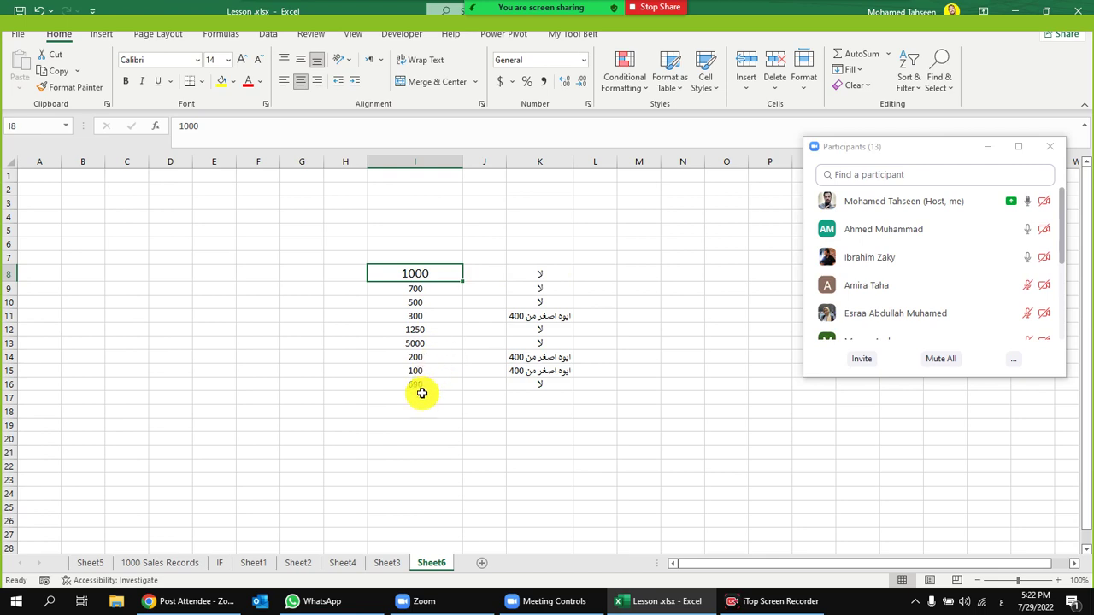
Switch to the IF sheet and move the Participants window below the percentage range table
left_click(395, 564)
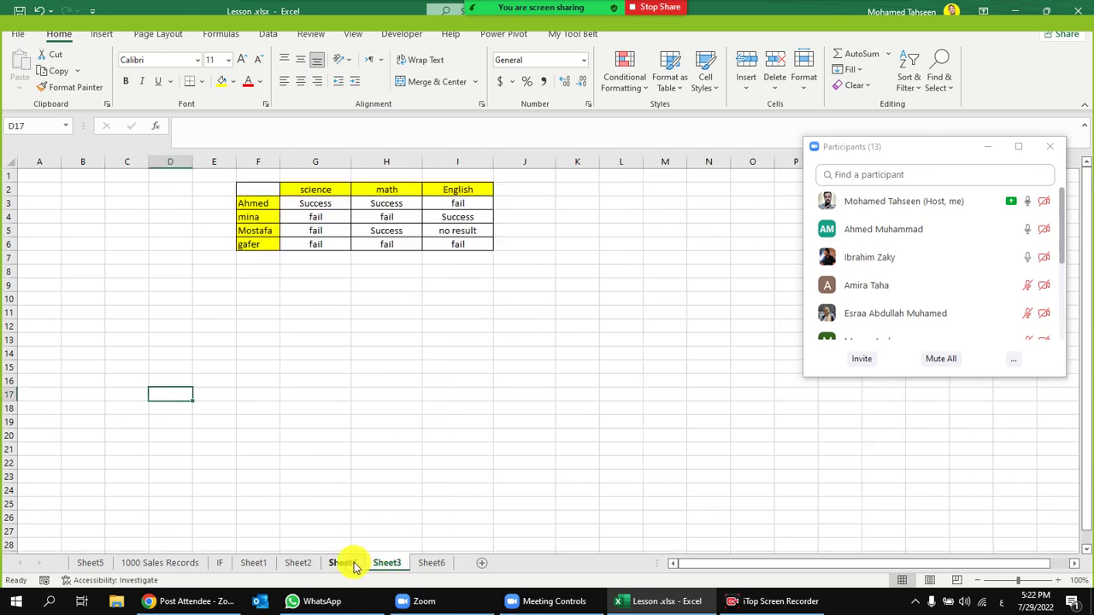
left_click(332, 562)
left_click(301, 565)
left_click(256, 564)
left_click(220, 563)
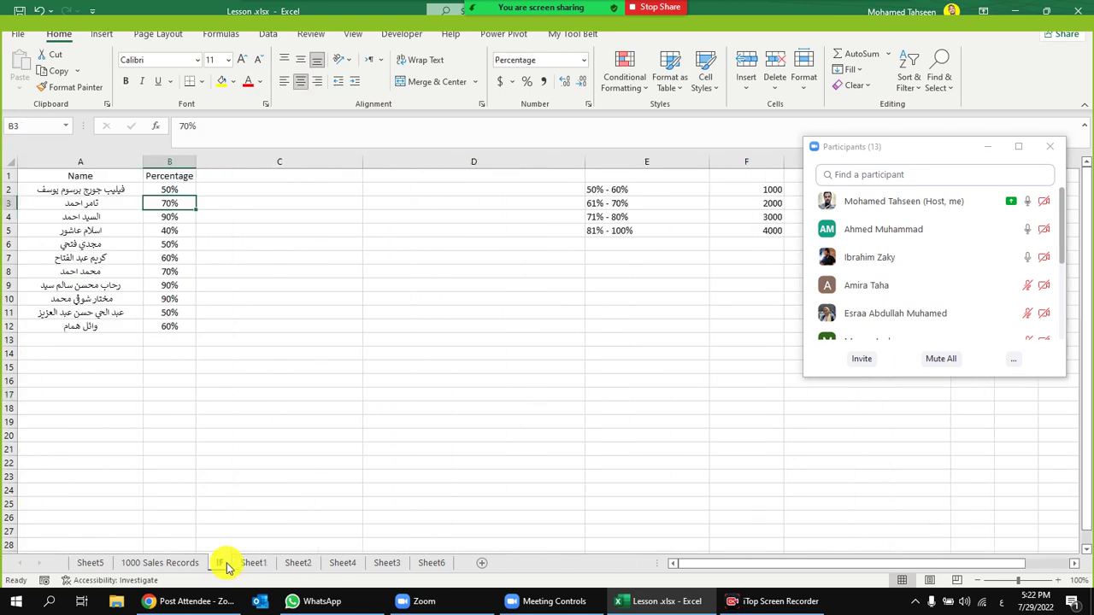
left_click(291, 190)
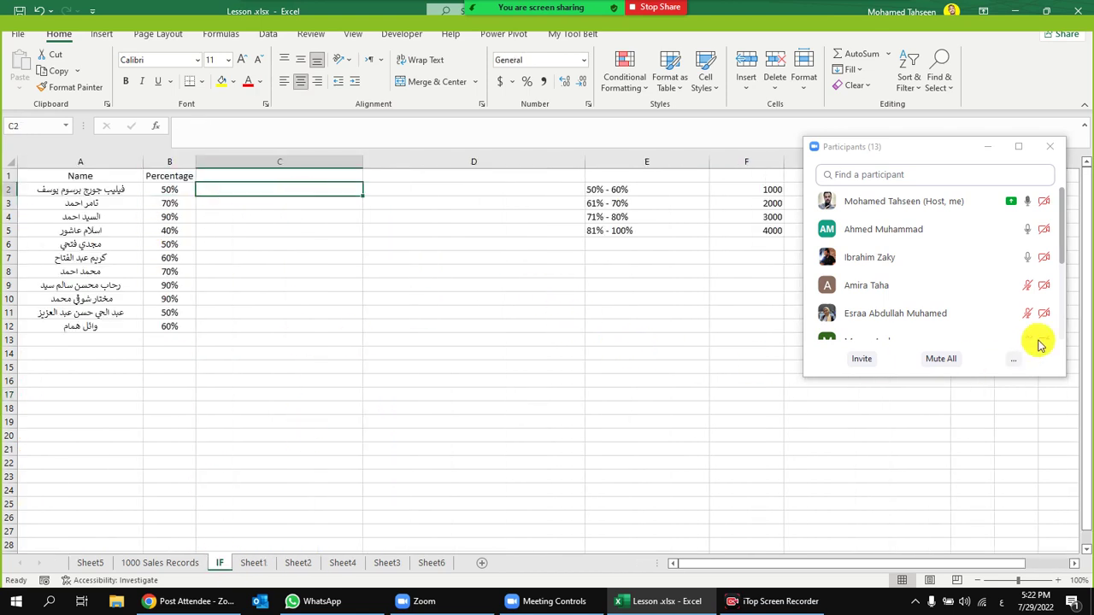
left_click_drag(909, 156, 957, 255)
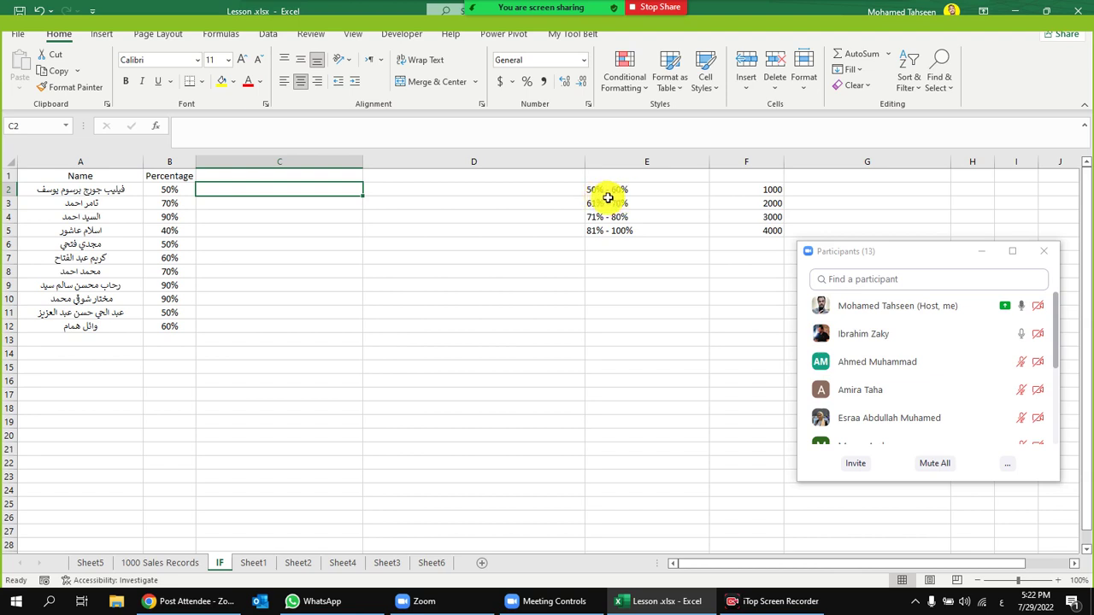
Review the first two percentage ranges in column E and their matching amounts in column F
left_click(761, 188)
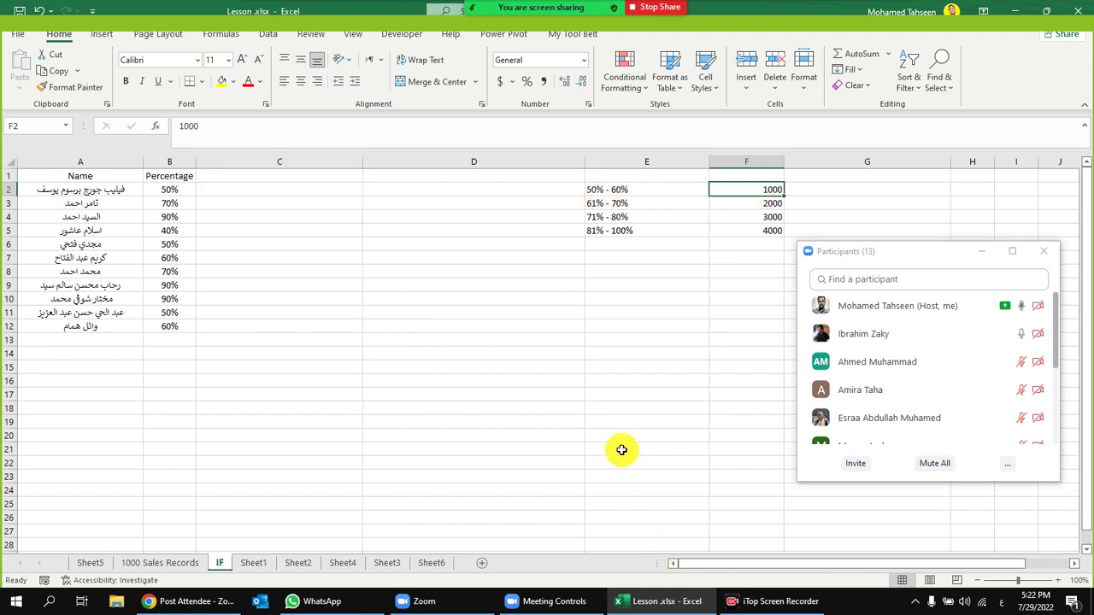
left_click(601, 202)
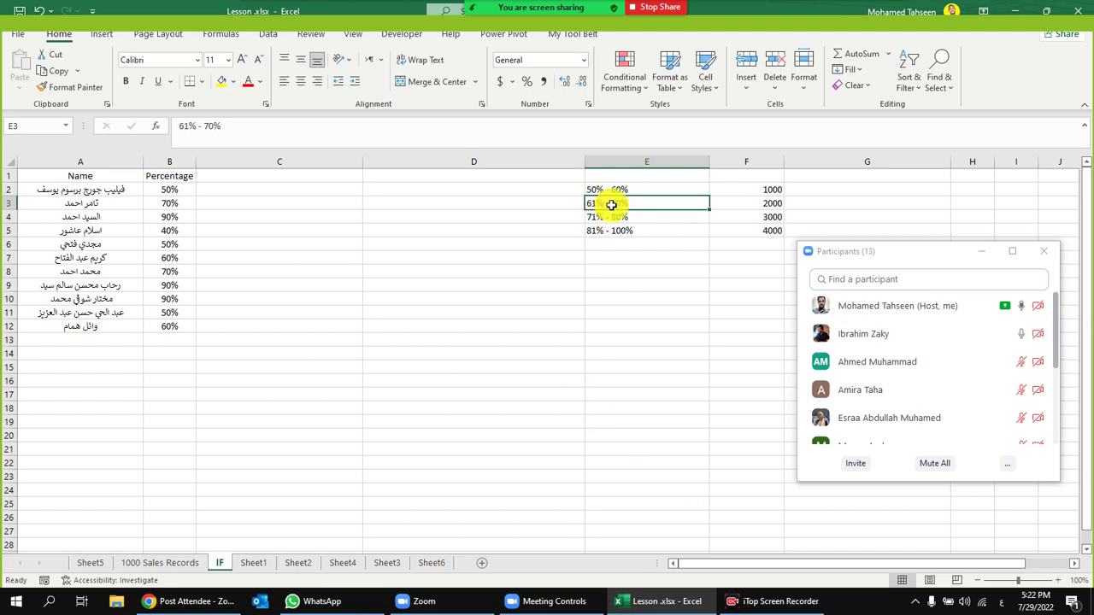
left_click(765, 206)
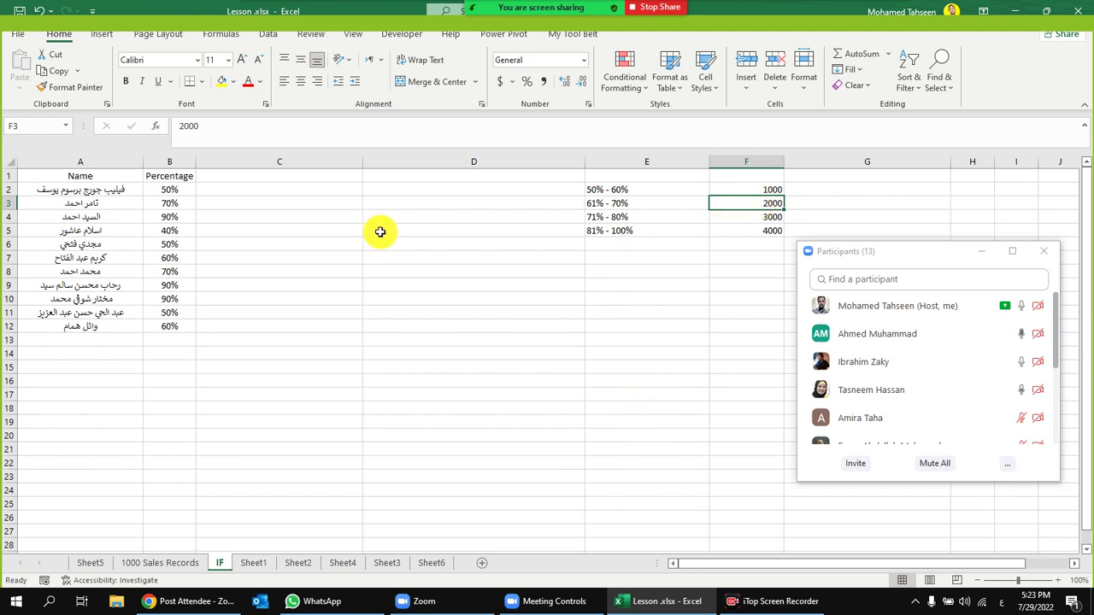
Fill cells E2:F3 with yellow and apply all borders to them
left_click_drag(652, 192, 740, 209)
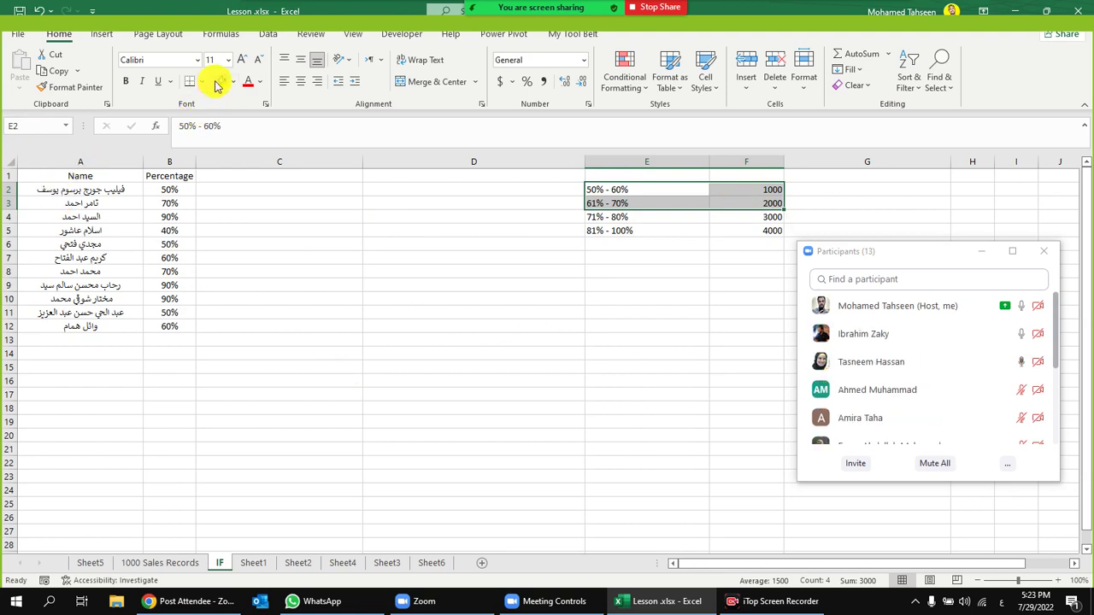
left_click(740, 190)
left_click_drag(740, 191, 611, 200)
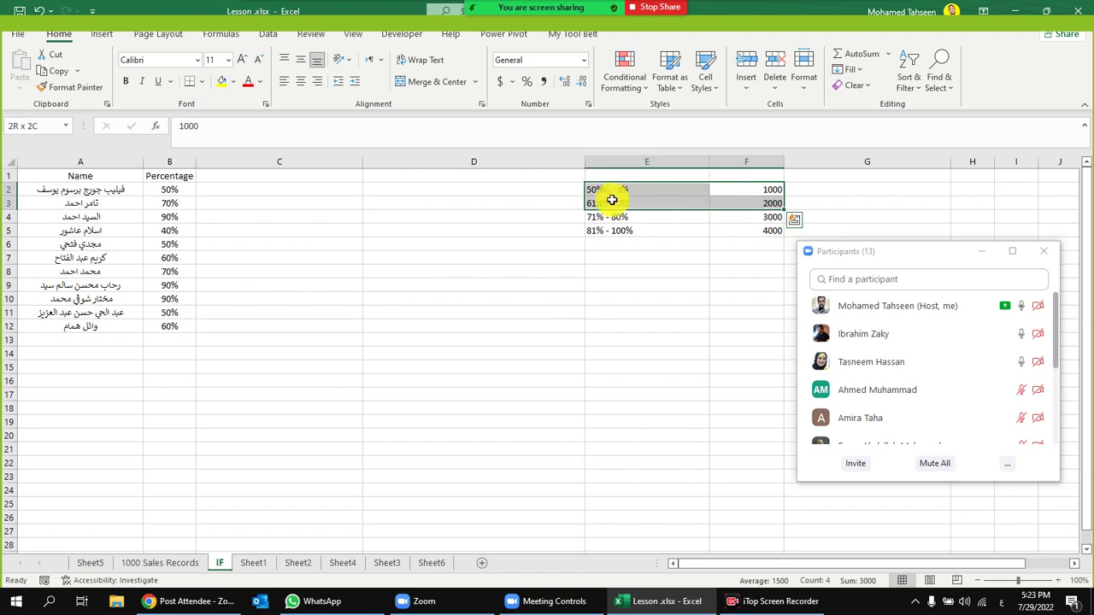
left_click(222, 82)
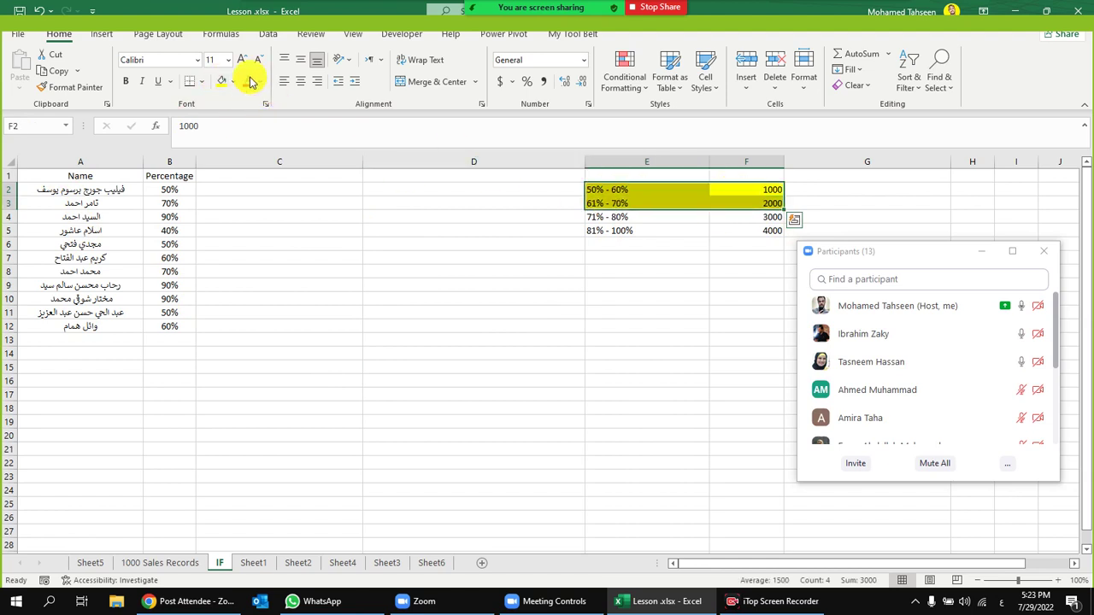
left_click(201, 81)
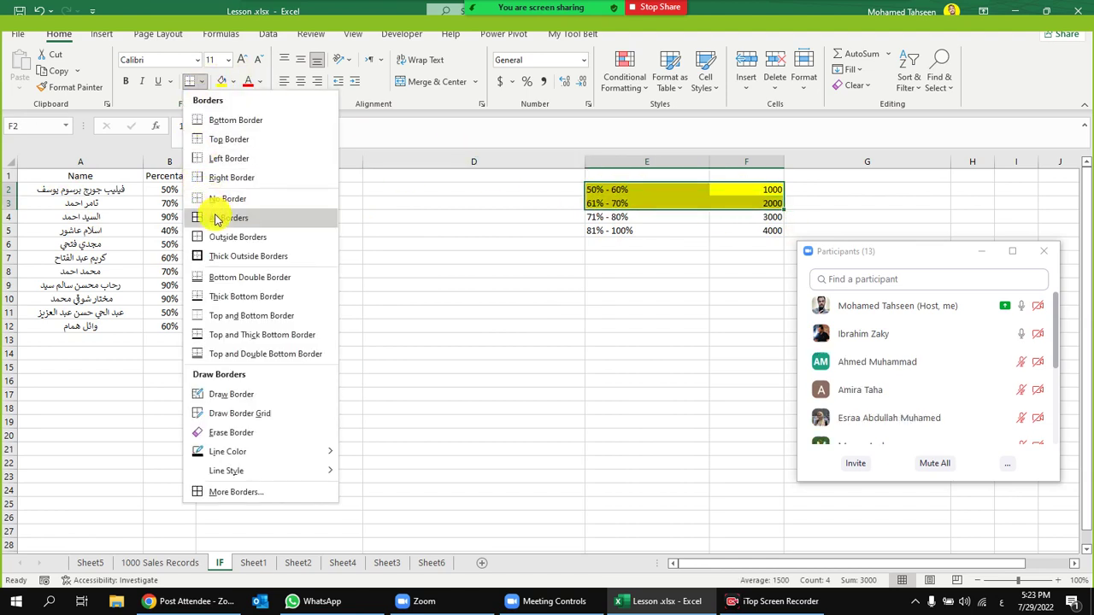
left_click(200, 215)
Start an IF formula in C2 with the logical test B2<50%
left_click(257, 192)
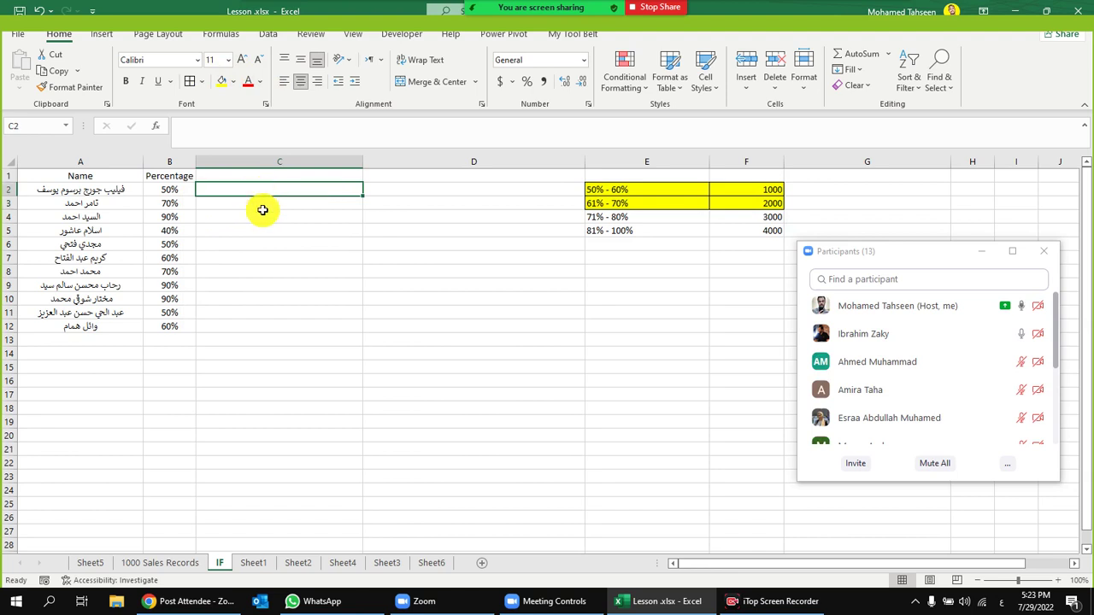
key("alt+shift")
type("=if")
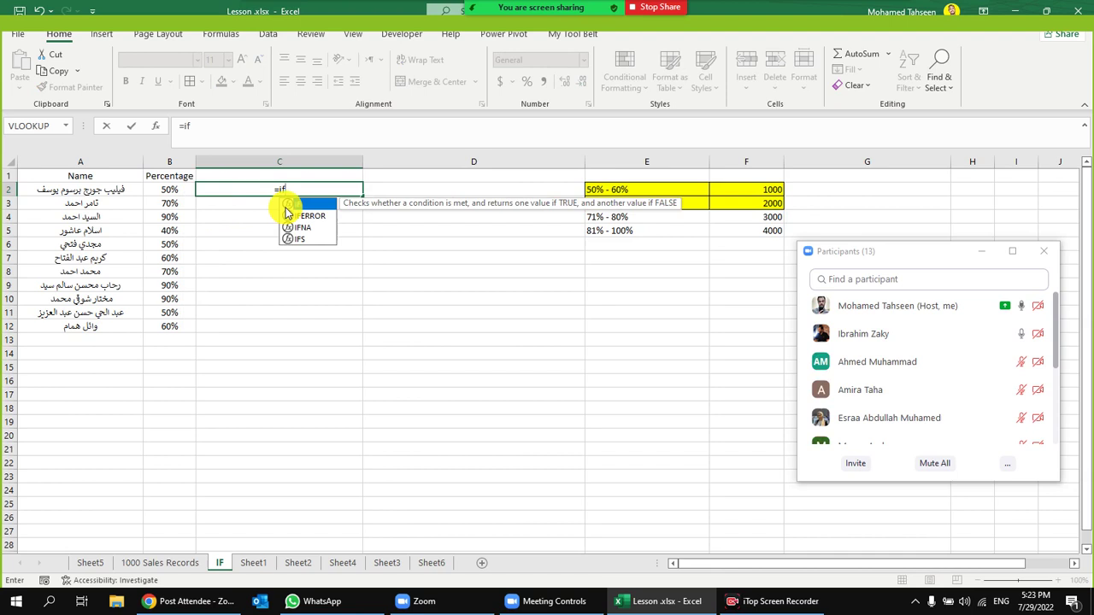
double_click(291, 205)
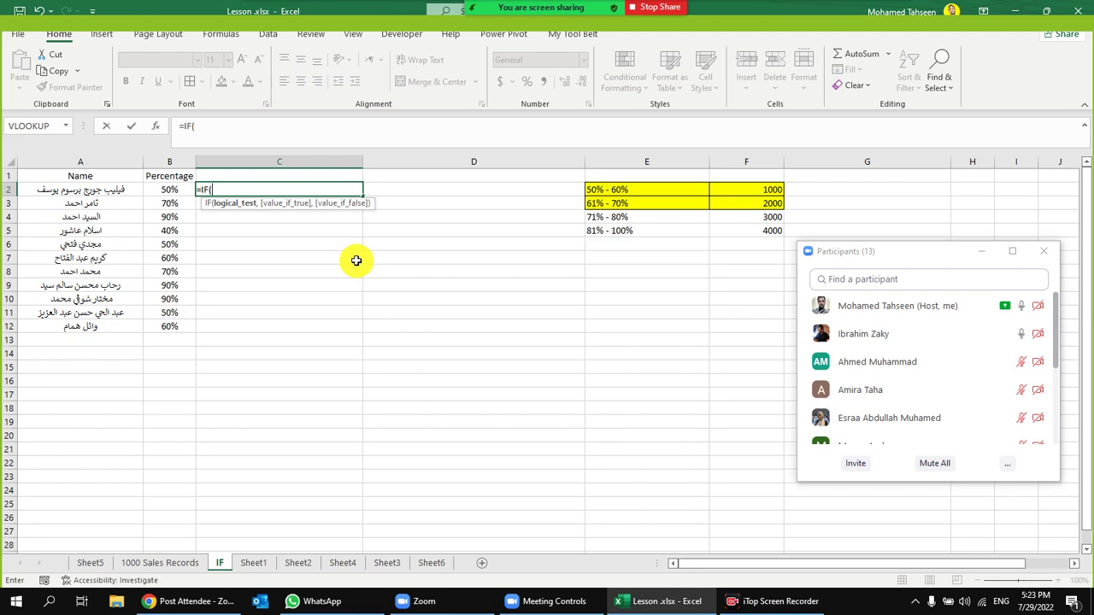
left_click(180, 188)
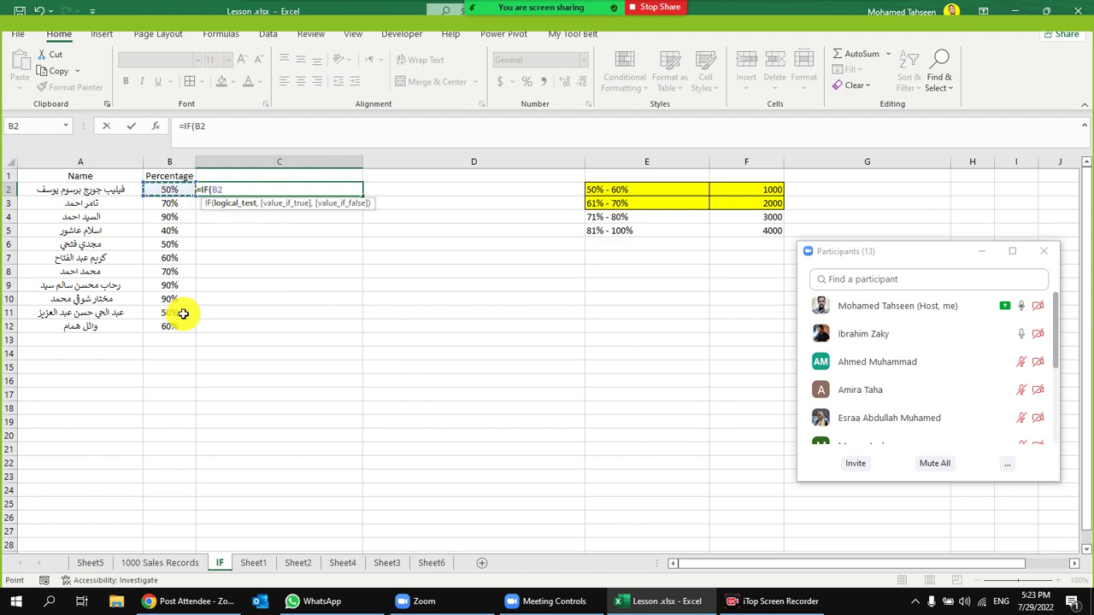
type("<5")
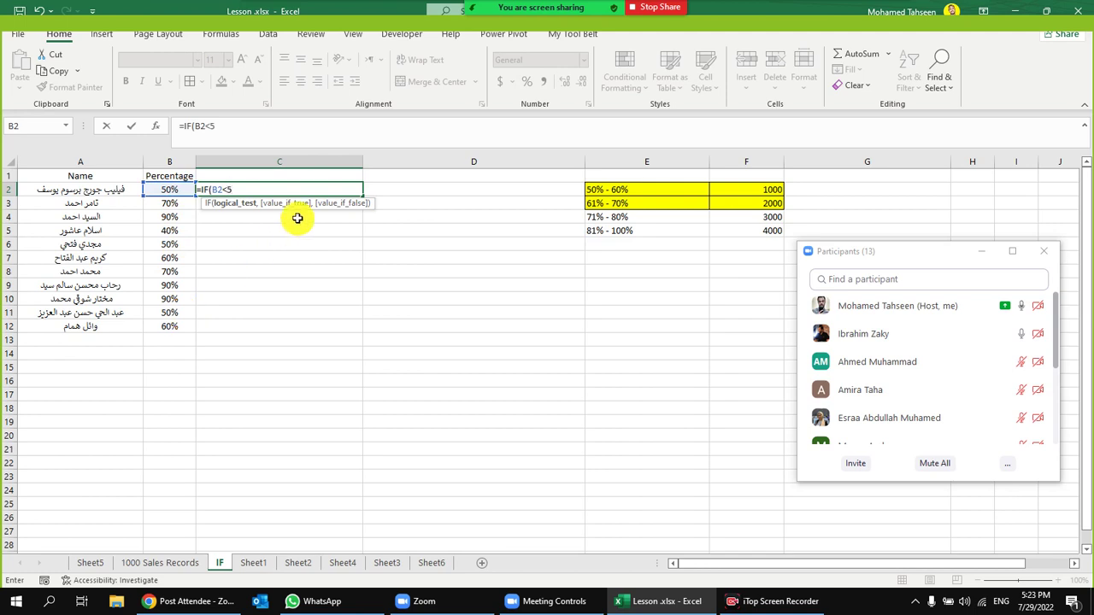
type("0%")
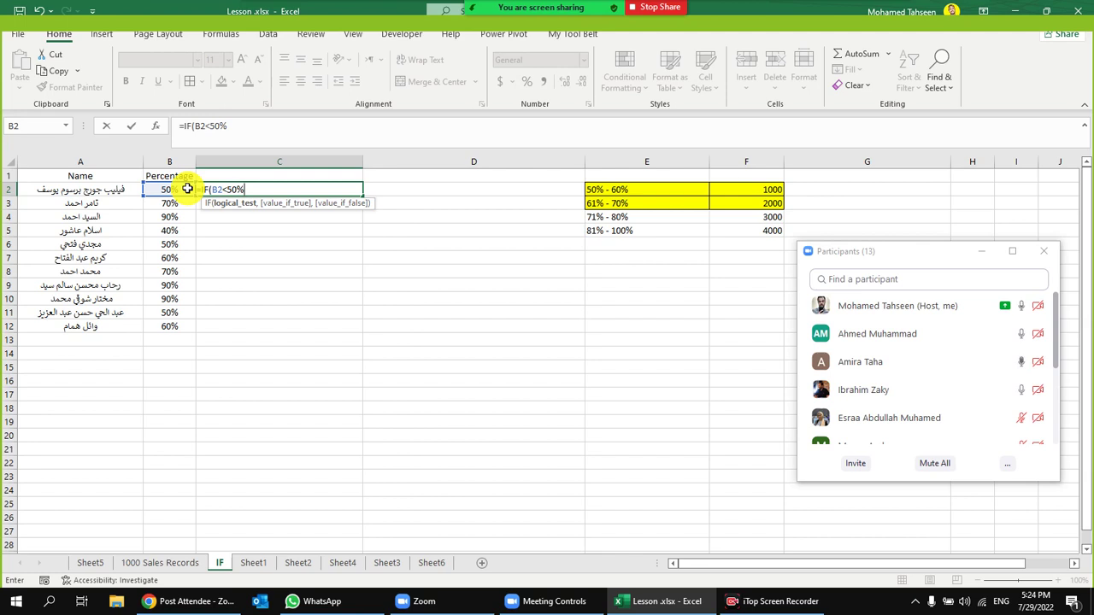
Add 0 as the value if true and 1000 as the value if false in the C2 formula
type(",")
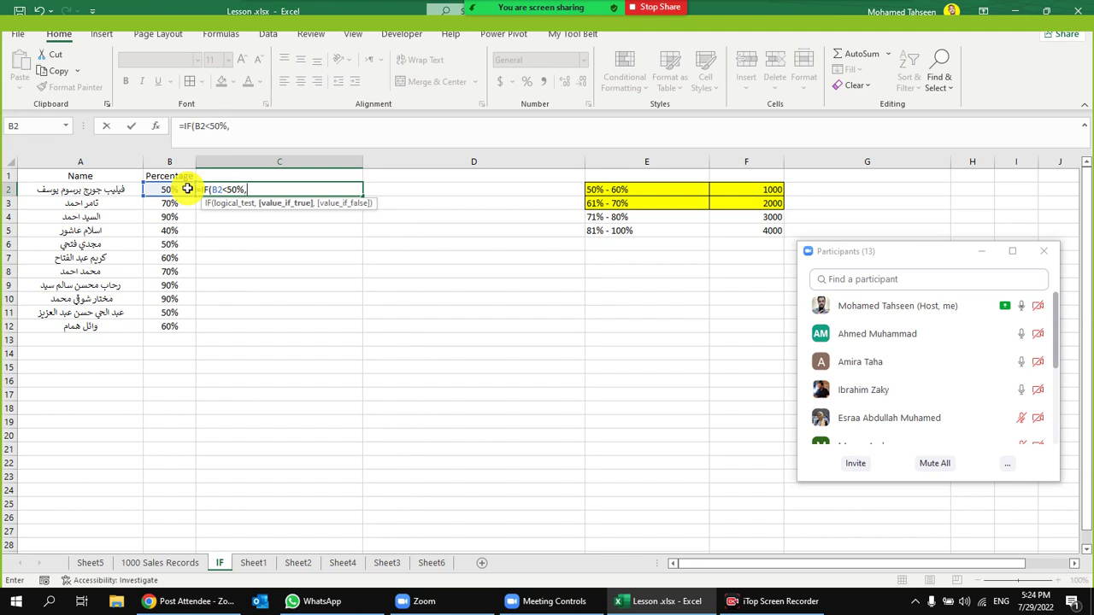
type("0")
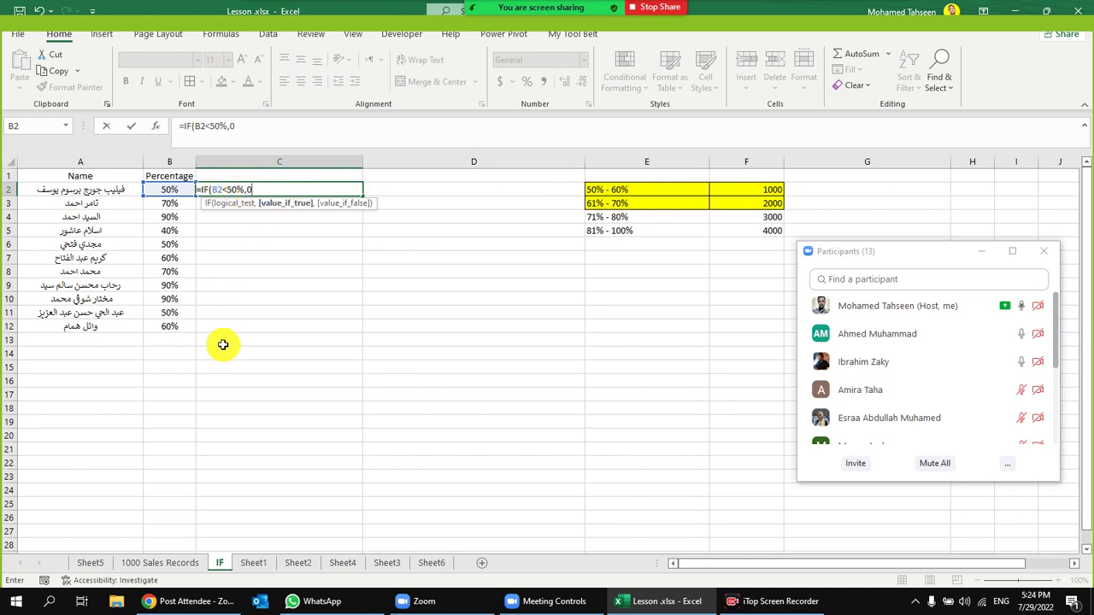
type(",")
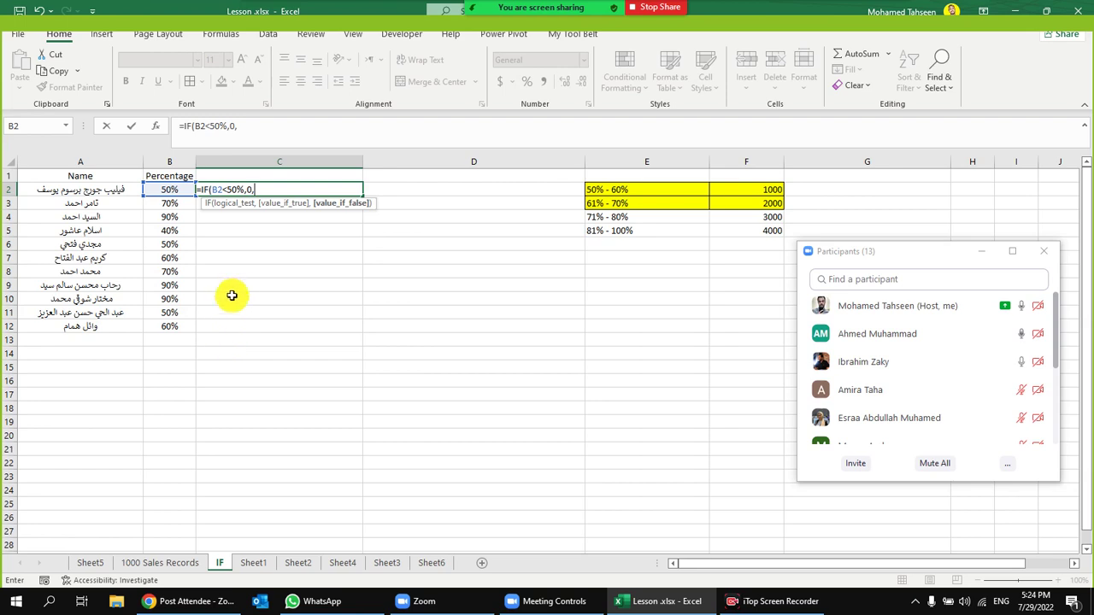
type("1")
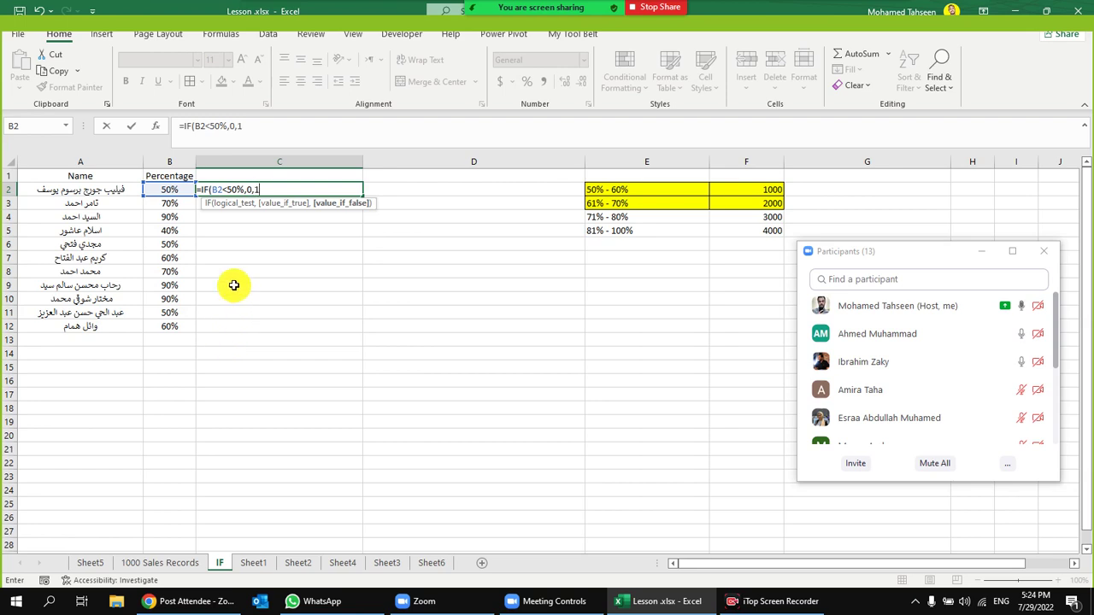
type("000")
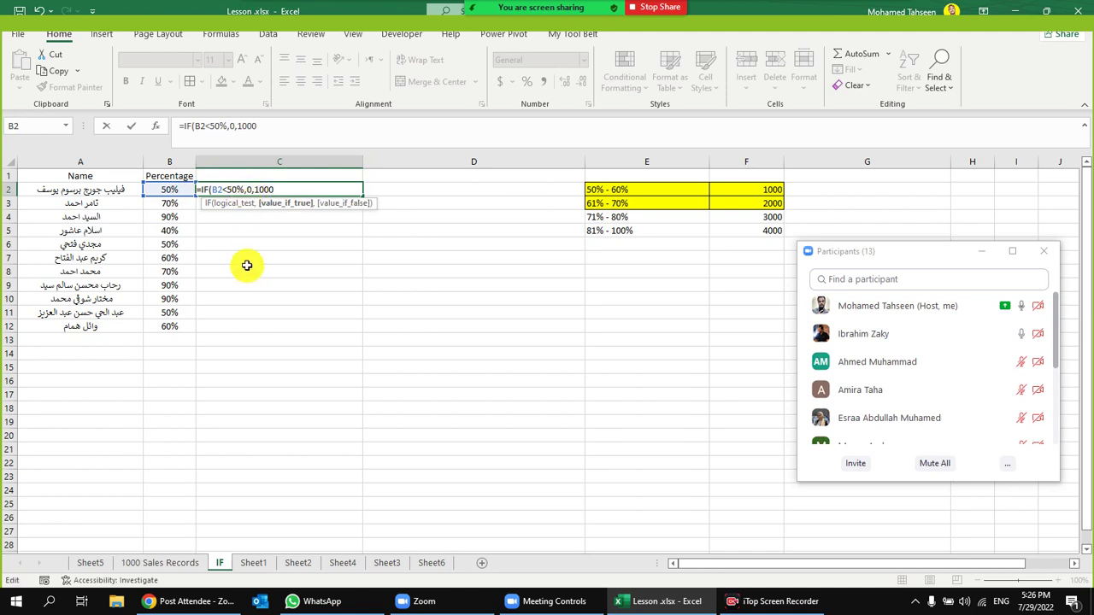
left_click(236, 189)
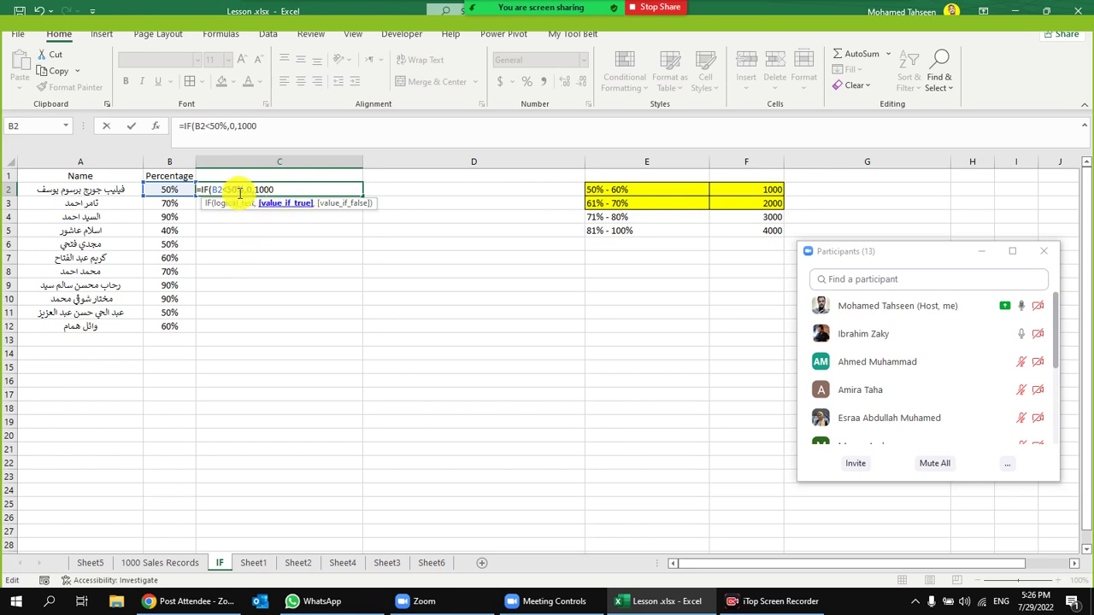
left_click(284, 188)
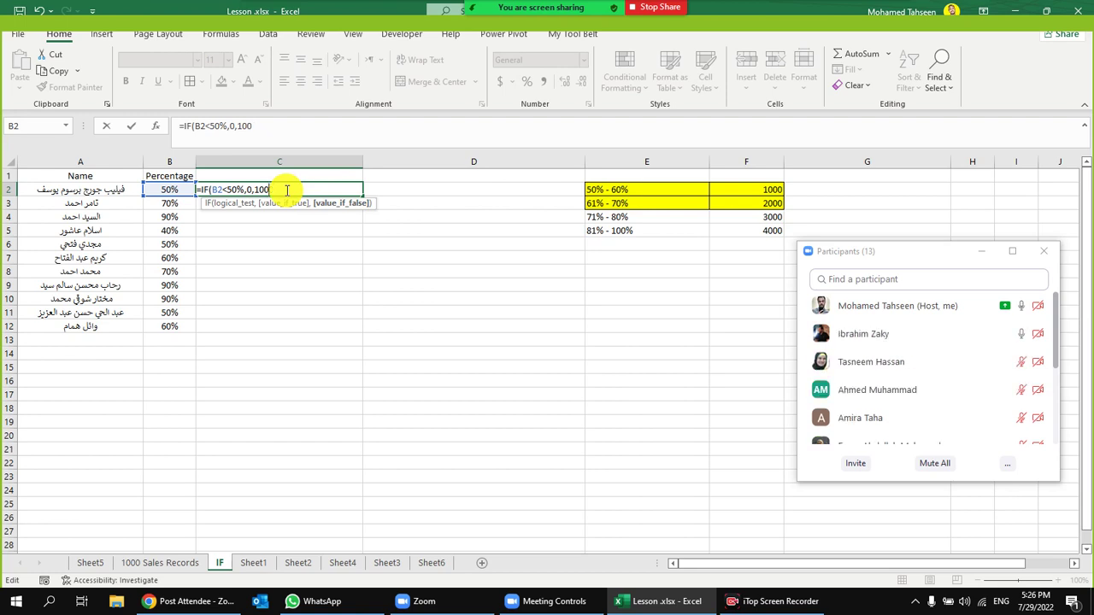
key("BackSpace")
key("BackSpace")
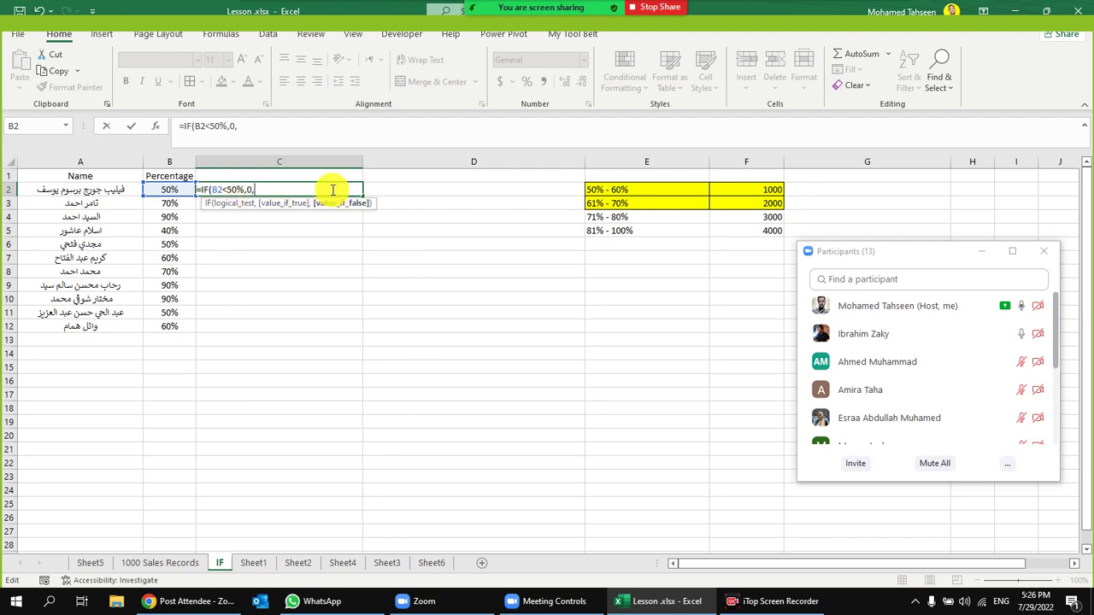
type("if")
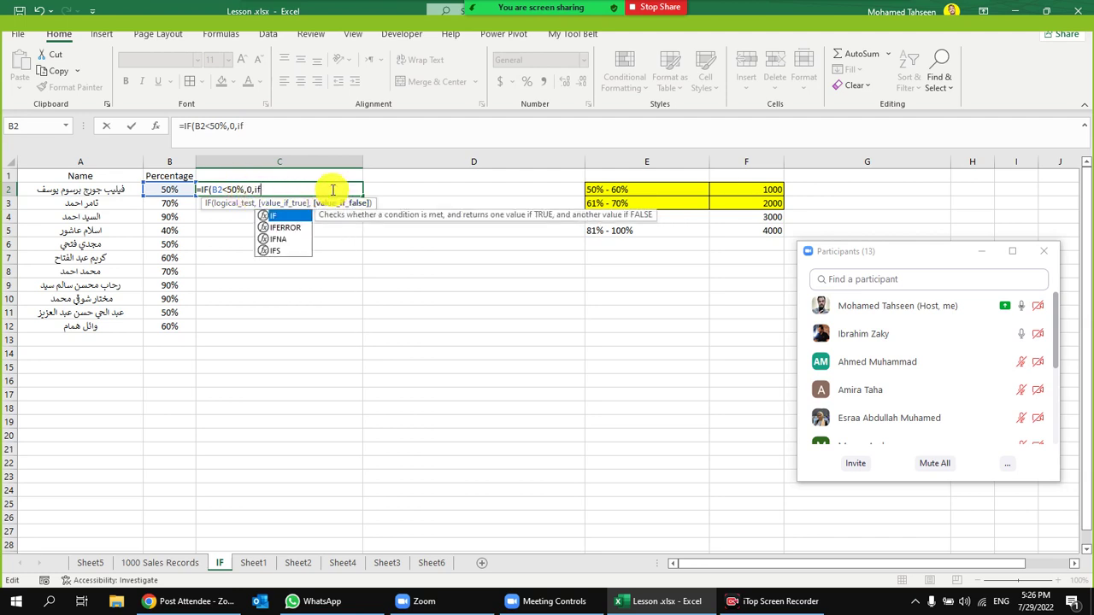
key("Tab")
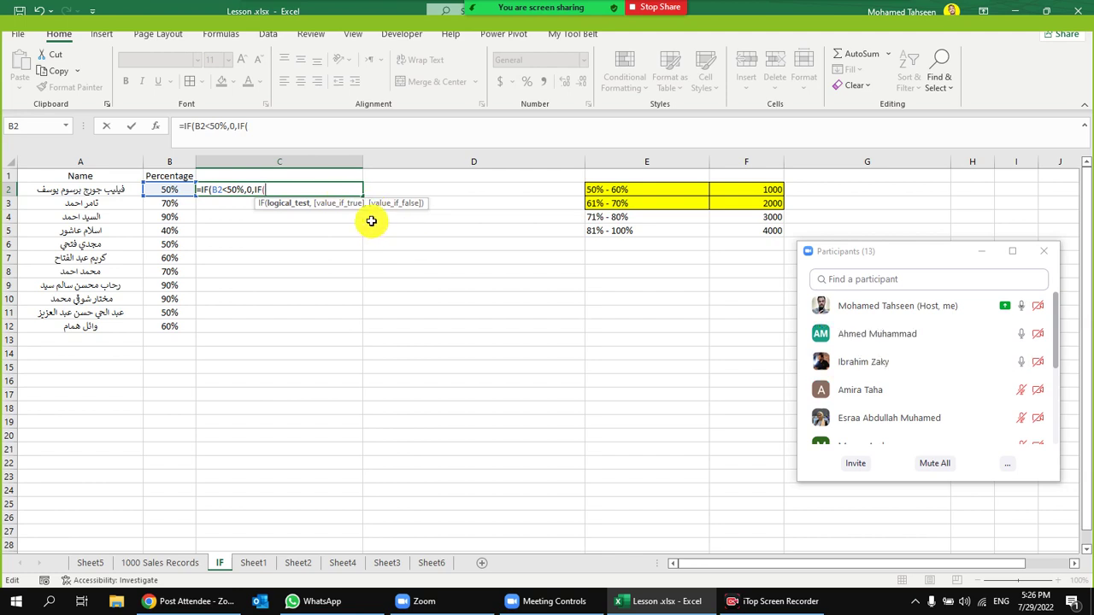
left_click(180, 190)
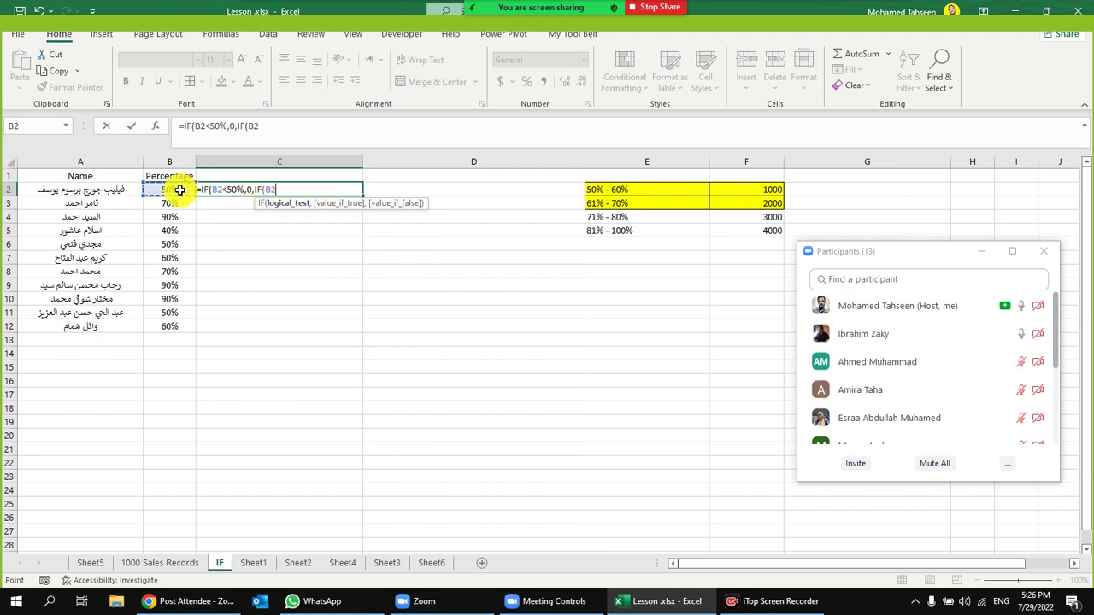
type("<")
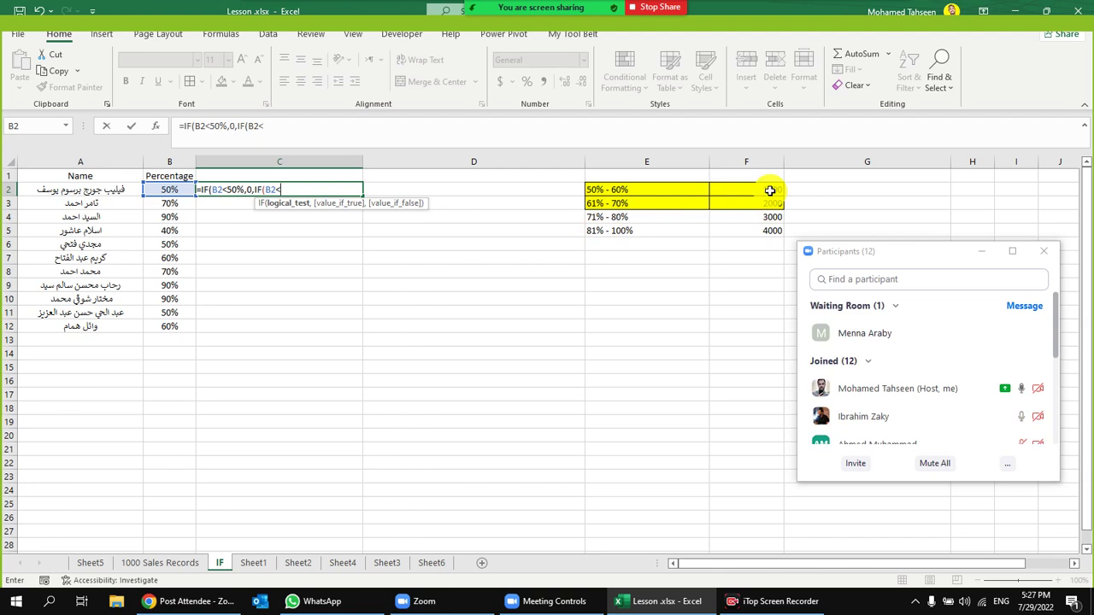
Admit the waiting participant to the meeting and discard the unfinished formula in C2
left_click(1025, 334)
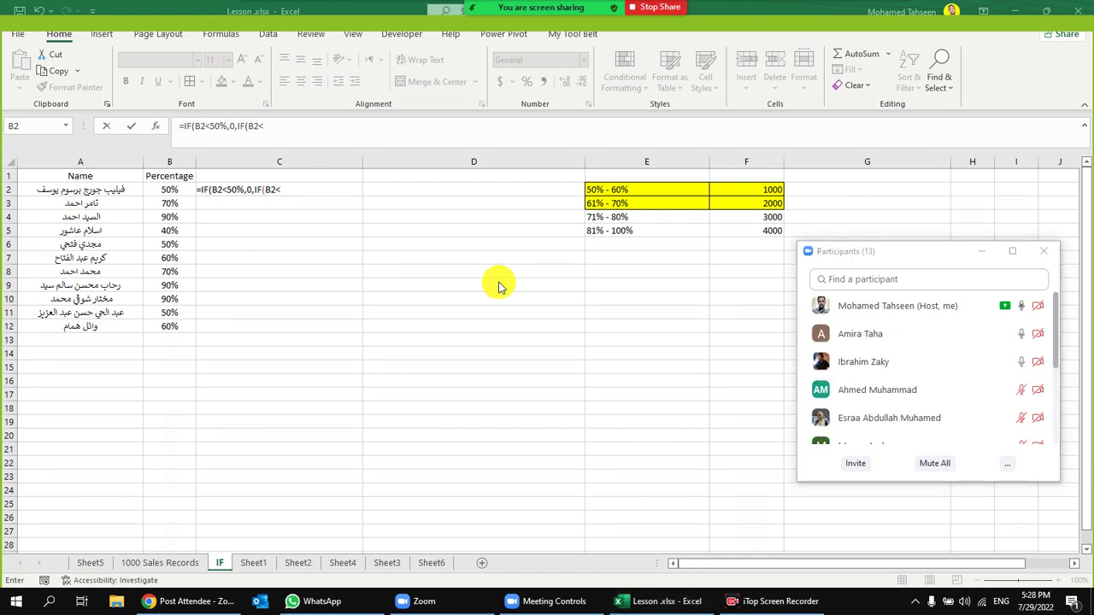
left_click(303, 189)
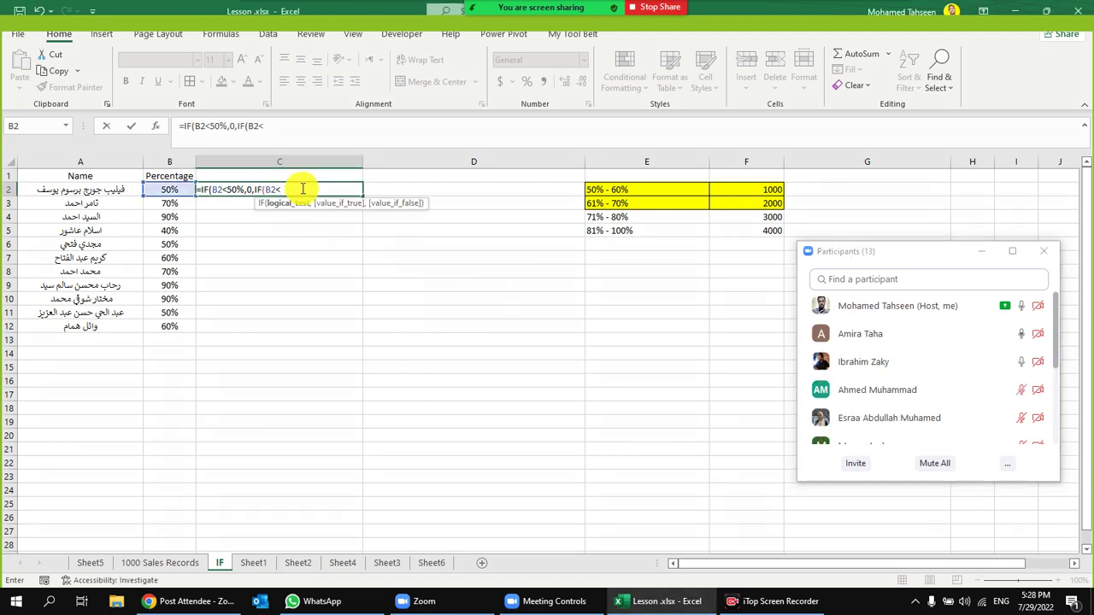
key("Escape")
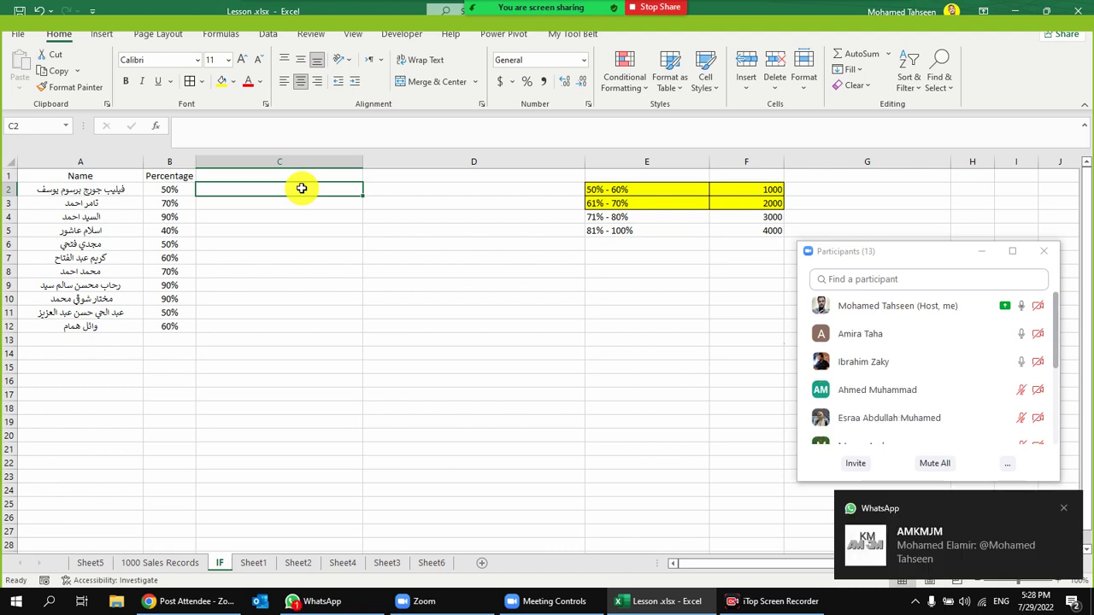
Start an IF formula in C2 with the logical test B2<50% and 0 as the value if true
type("=IF(")
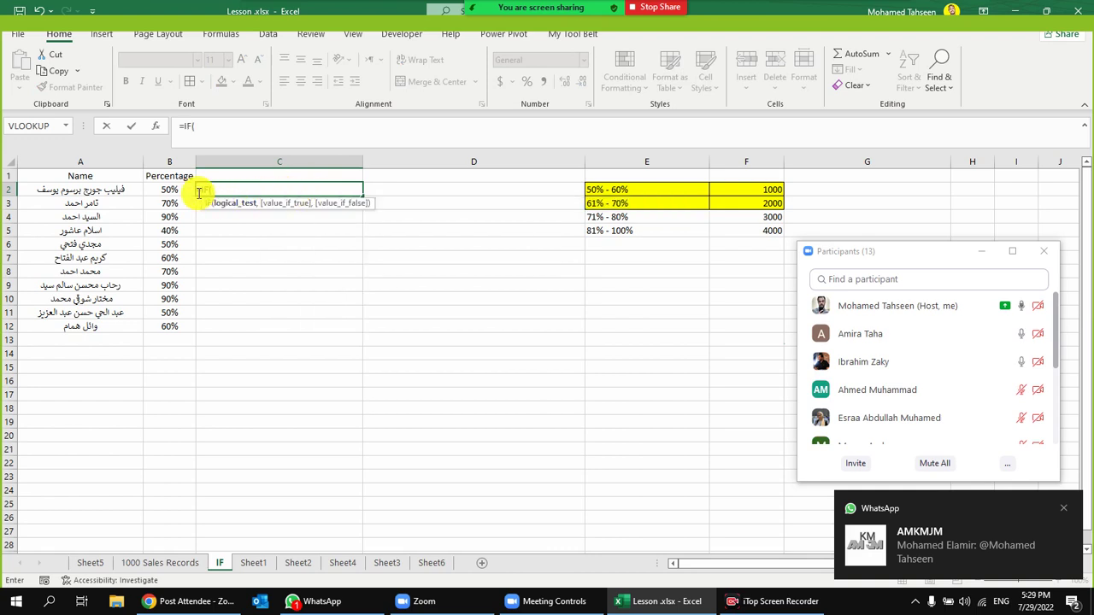
left_click(158, 190)
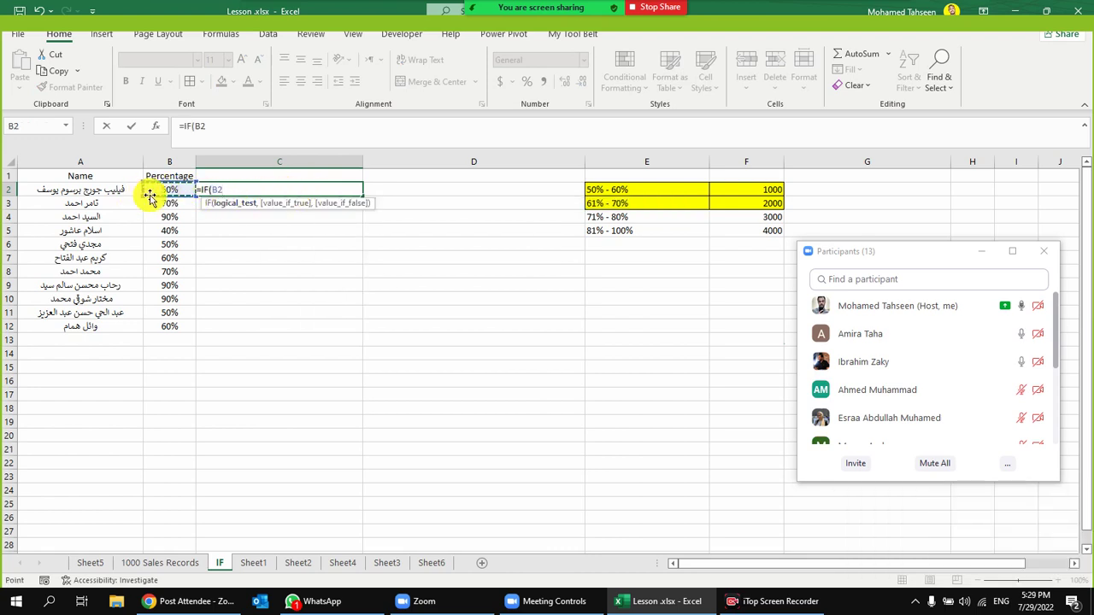
type("<50%,")
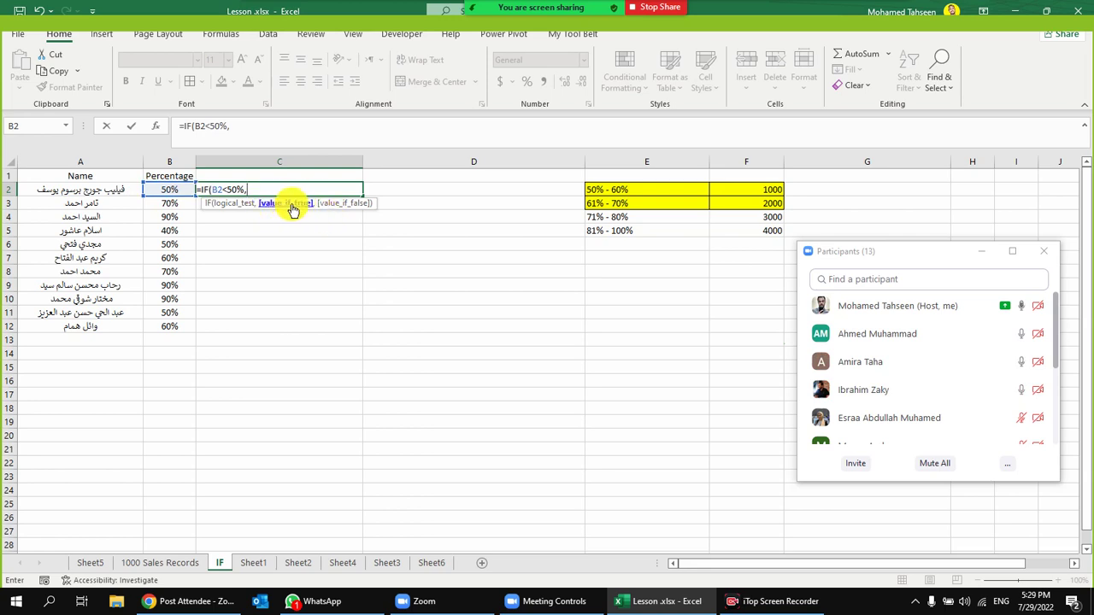
type("0")
type(",")
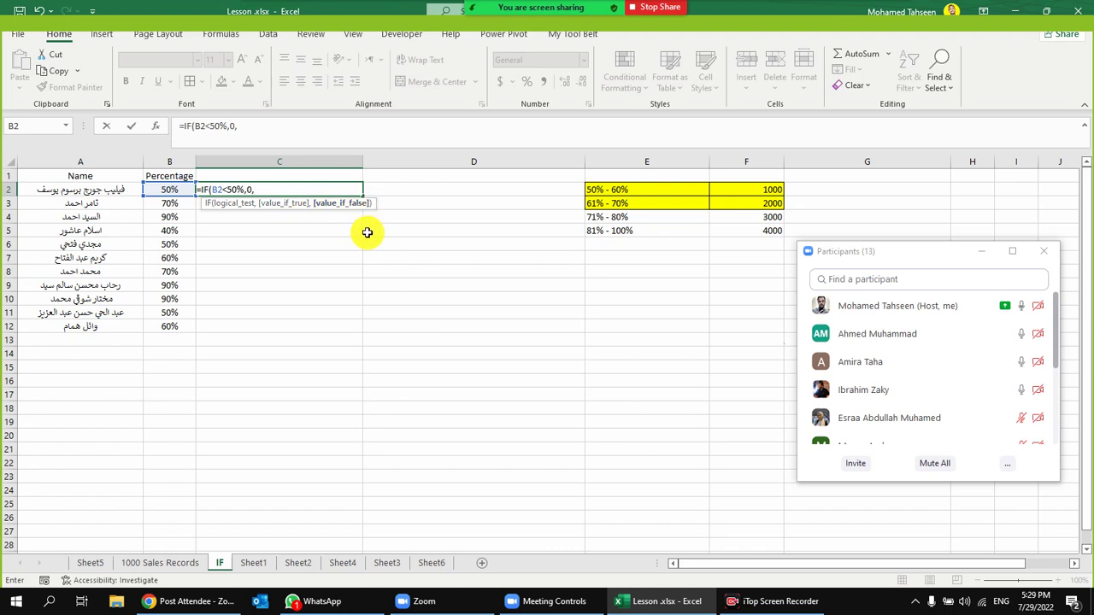
Nest a second IF as the value if false, testing B2<61% with 1000 as its value if true
key("BackSpace")
type("IF(")
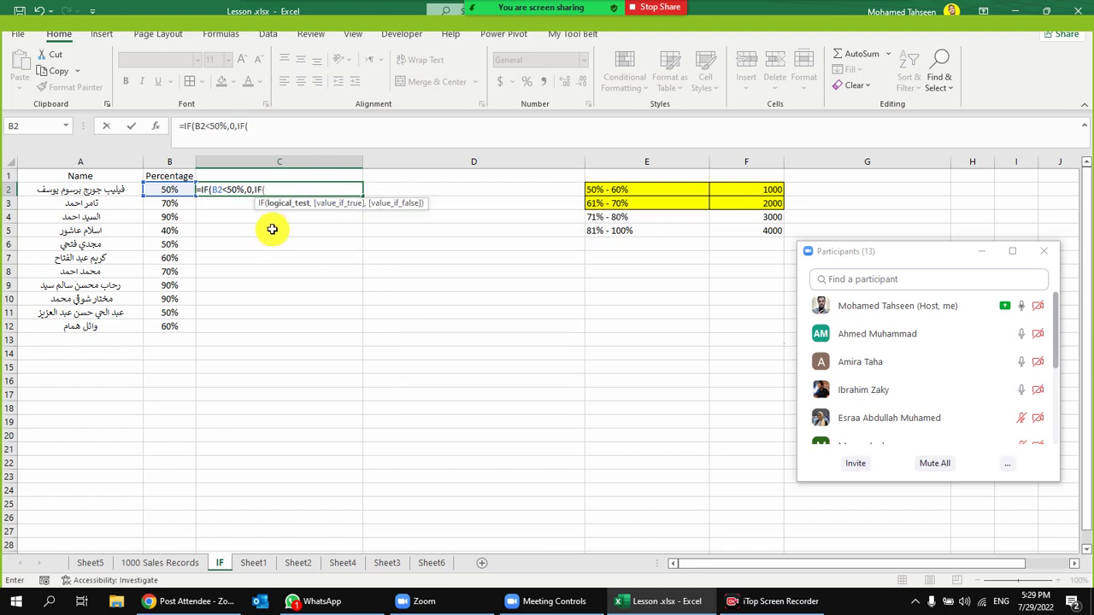
left_click(156, 189)
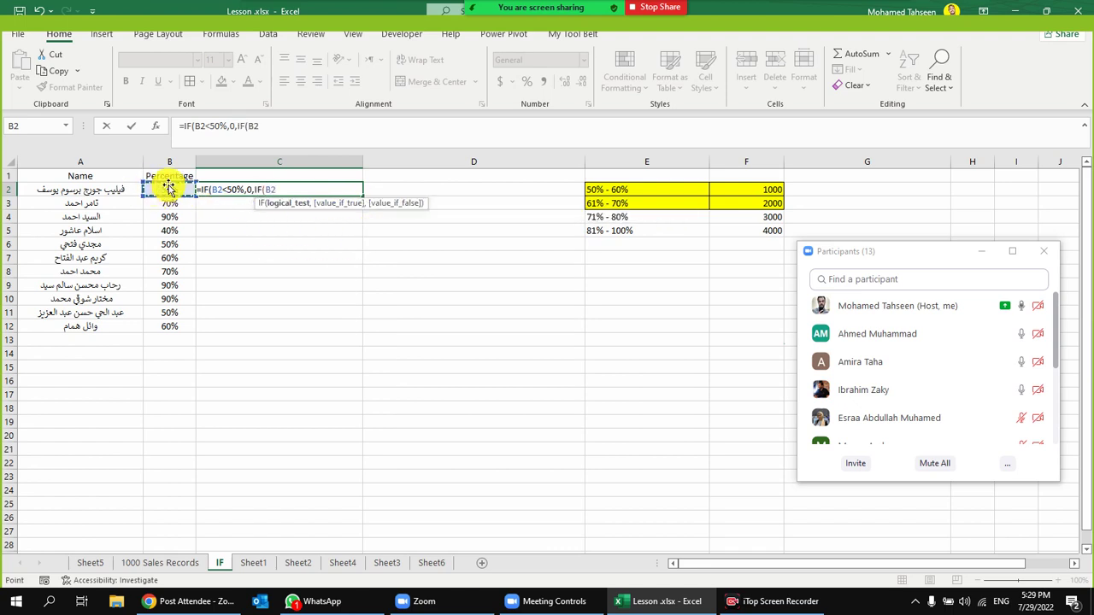
type("<")
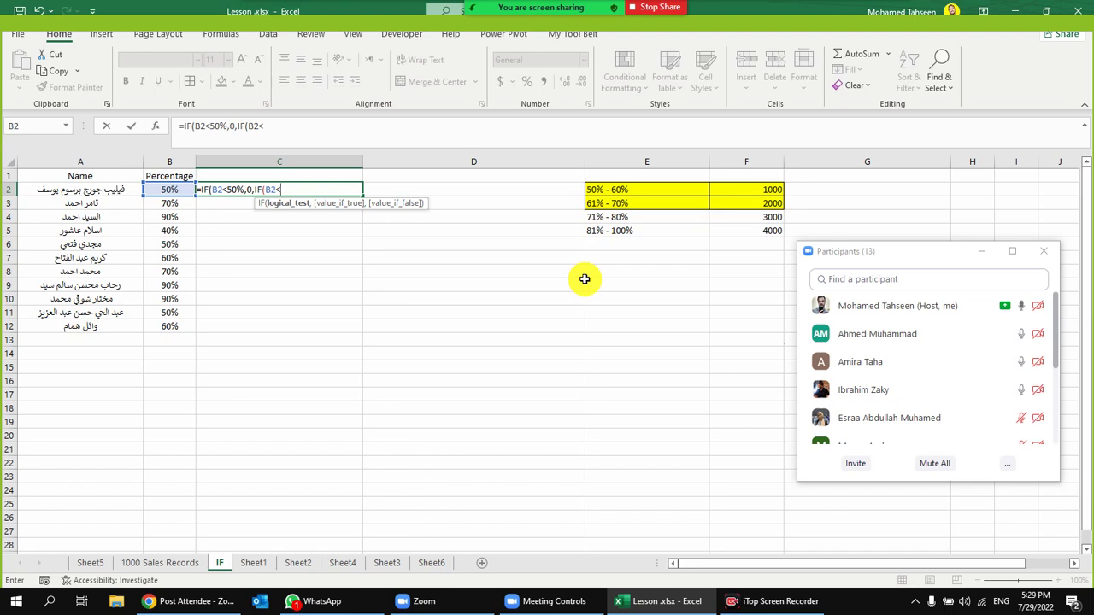
type("61")
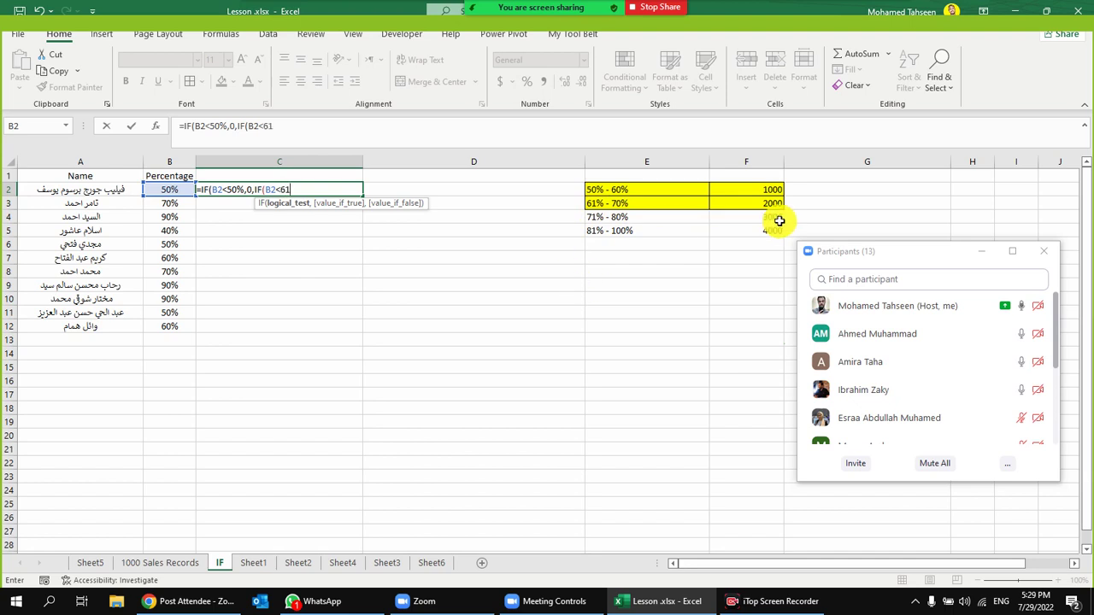
type("%,1000")
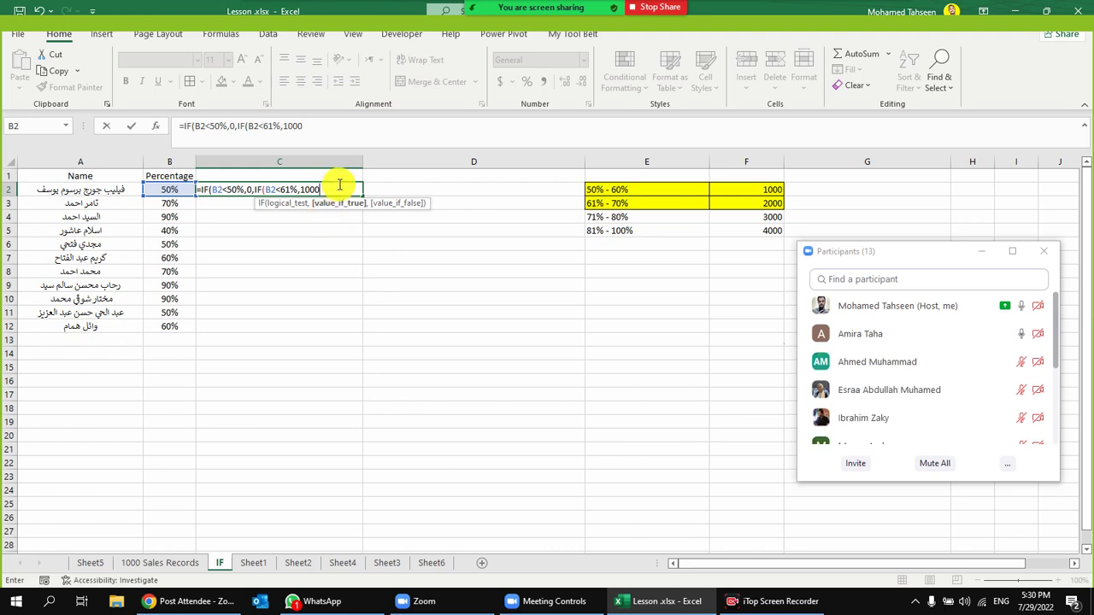
Add 2000 as the inner IF's value if false, then close and enter the C2 formula
left_click(244, 189)
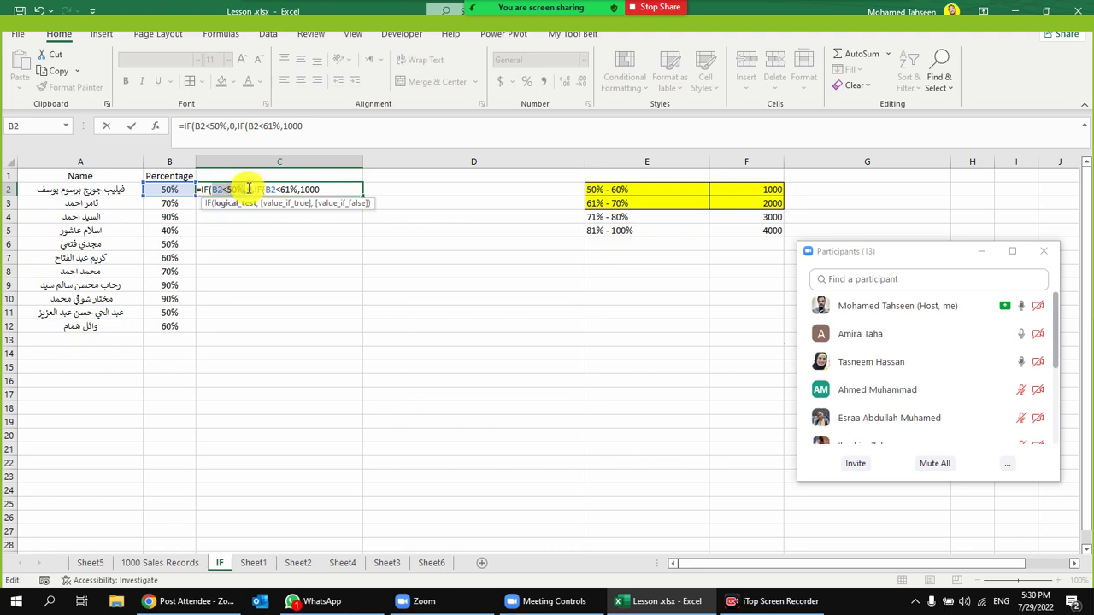
left_click(246, 190)
left_click_drag(265, 189, 333, 190)
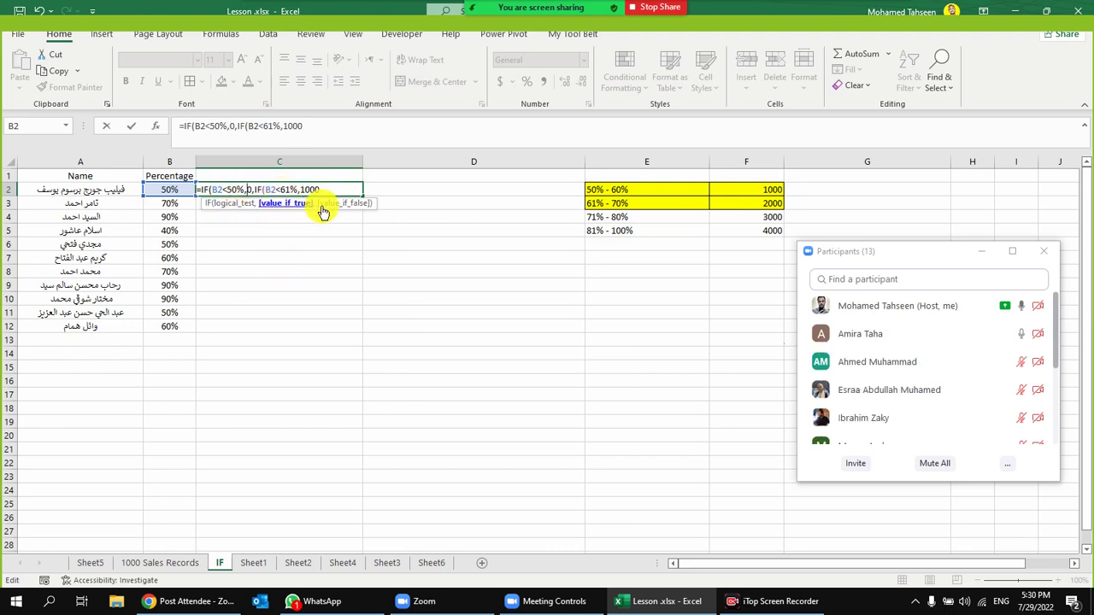
left_click(334, 190)
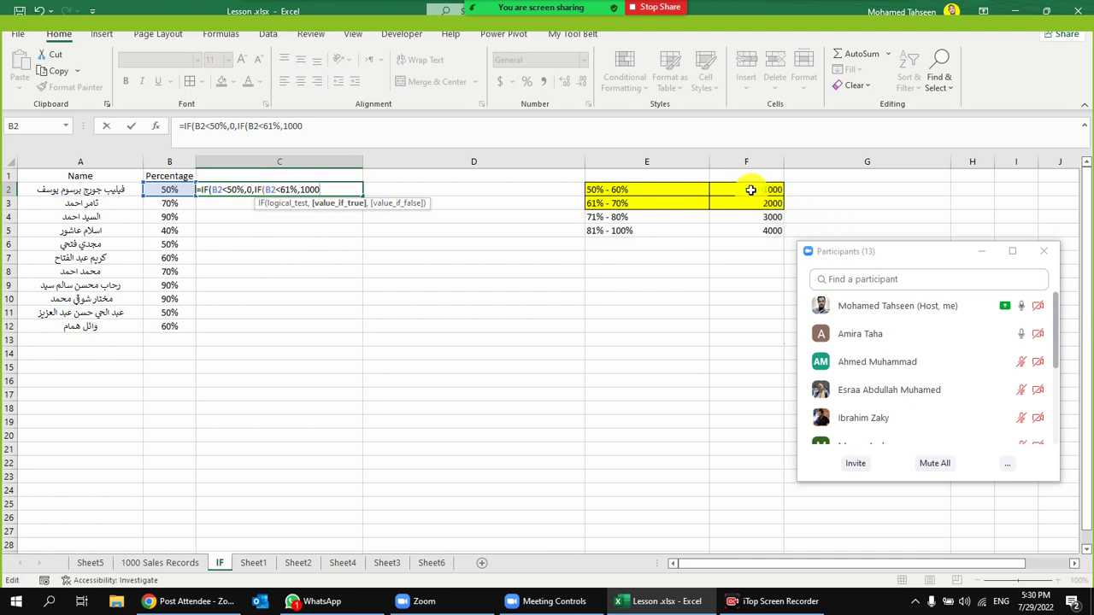
type(",")
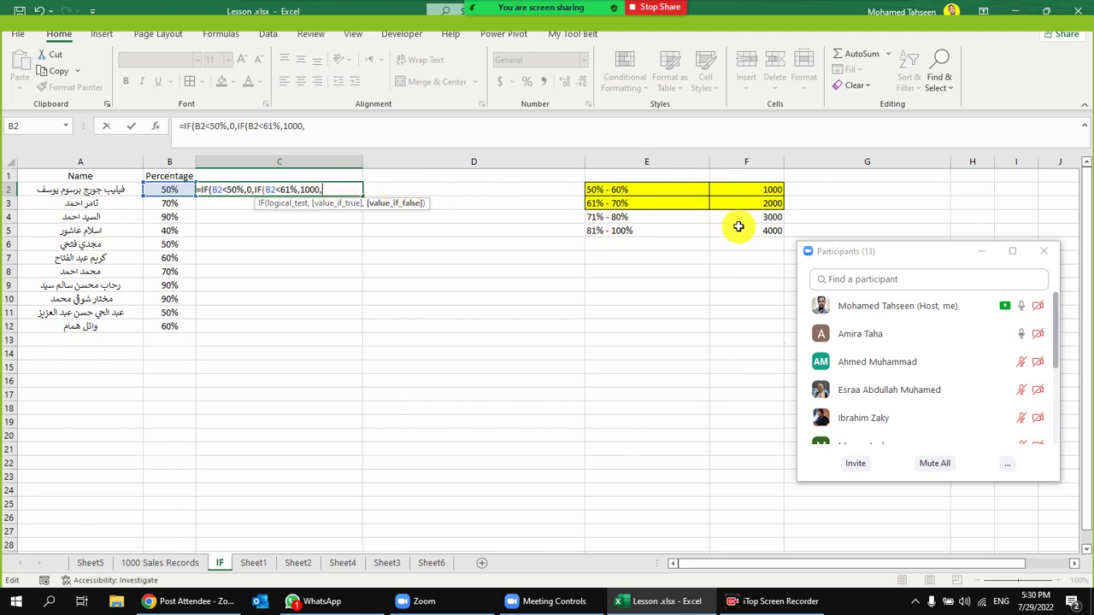
type("000")
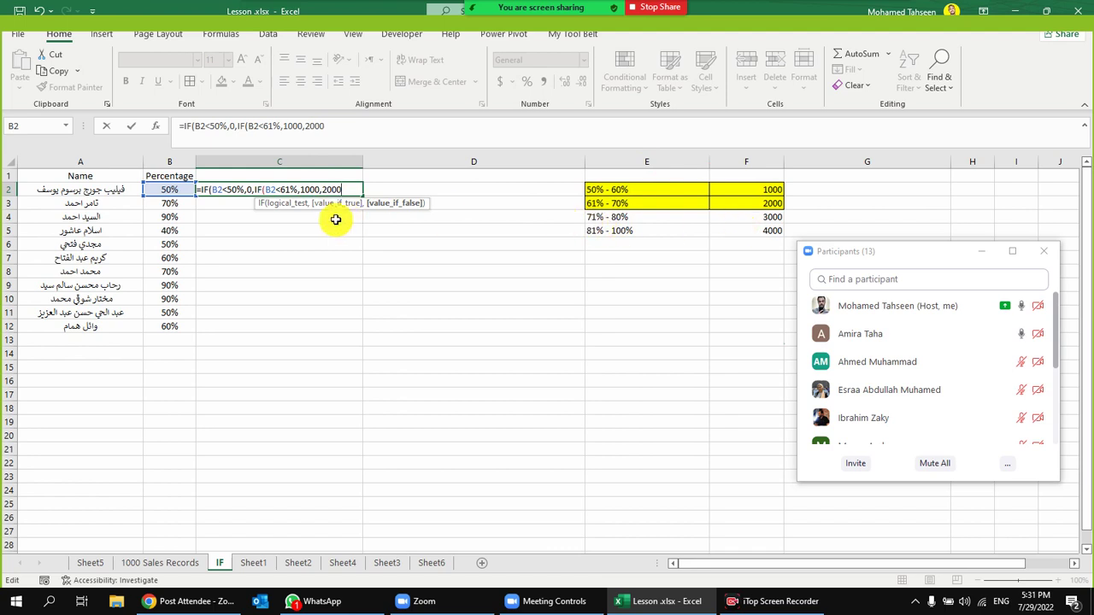
left_click(268, 191)
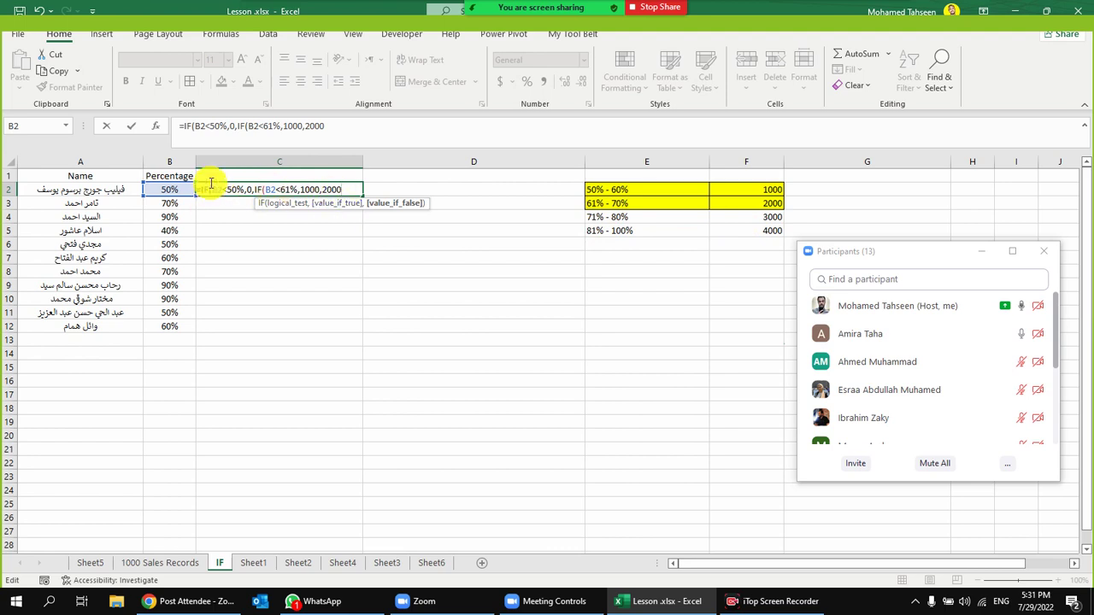
type(")")
key("Return")
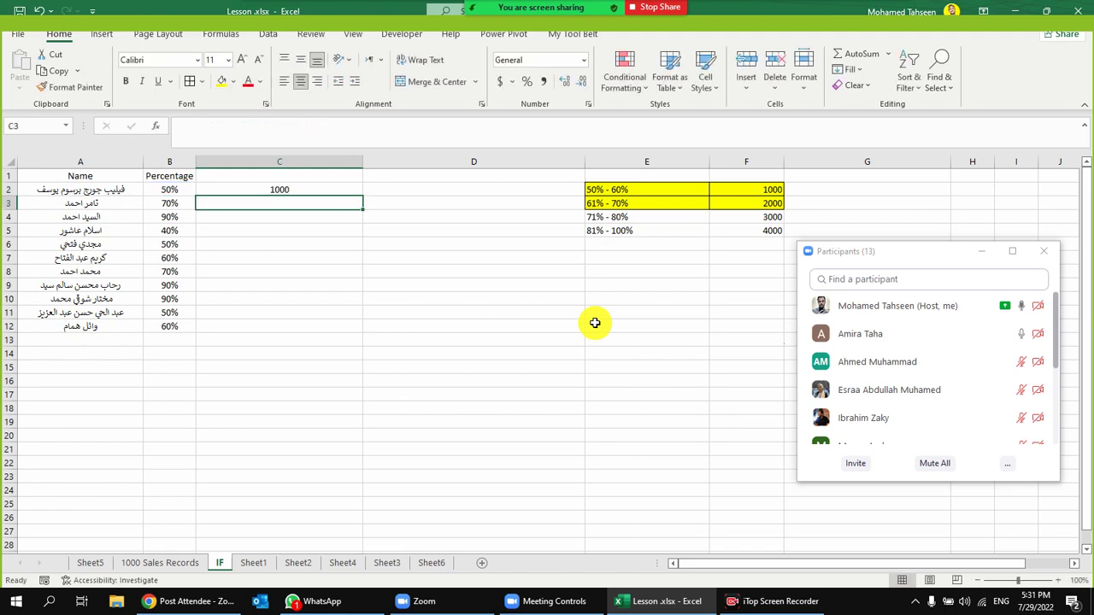
Fill the C2 formula down through C12 and check the percentages and amounts in rows 2 and 5
left_click(359, 190)
left_click_drag(362, 196, 364, 333)
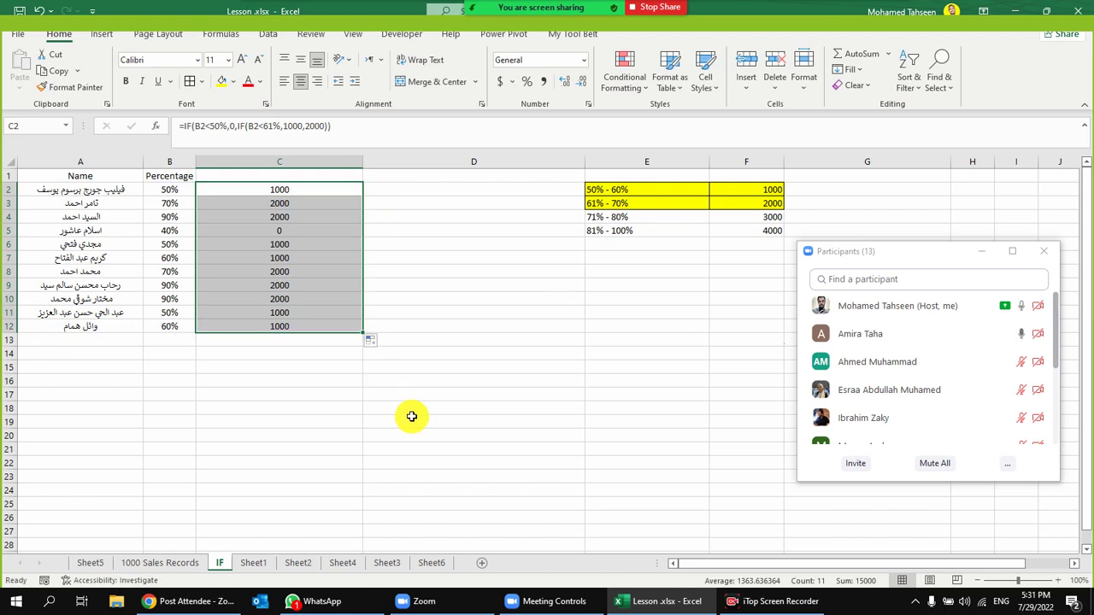
left_click(170, 190)
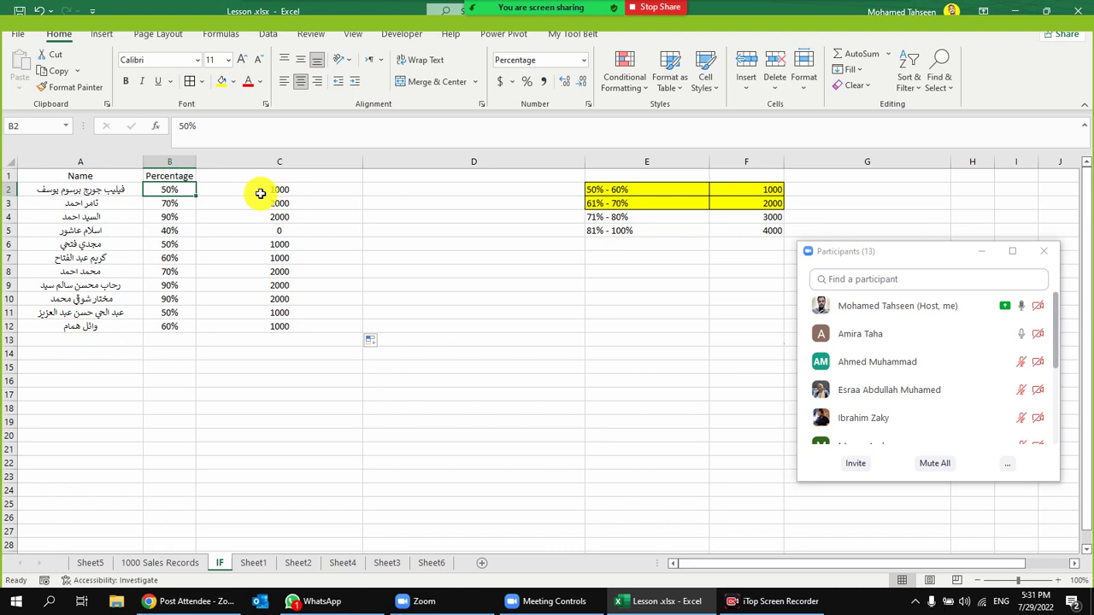
mouse_move(923, 309)
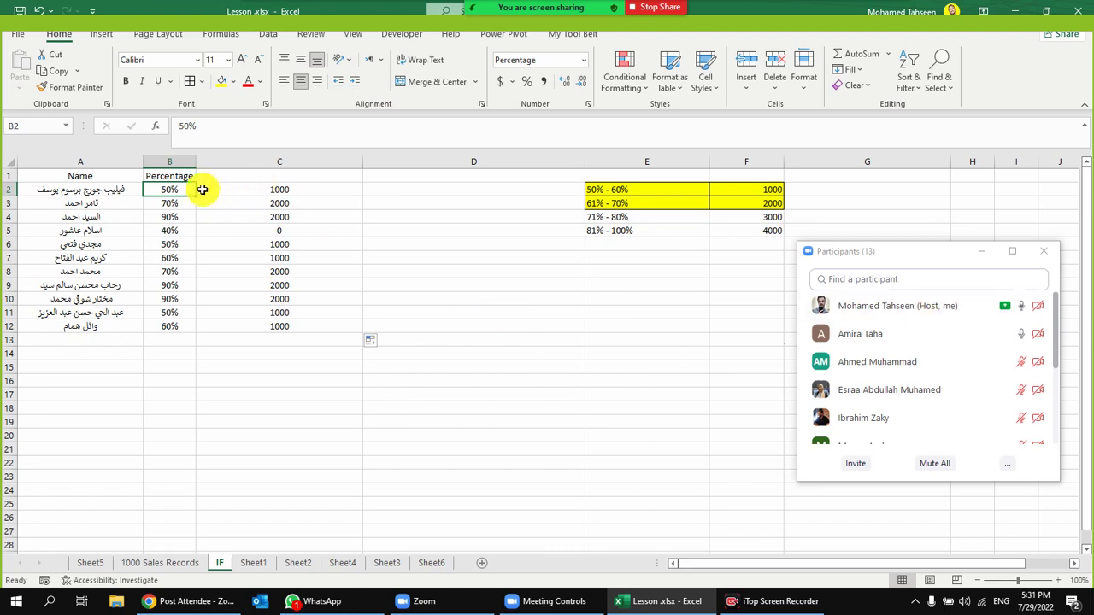
left_click(171, 232)
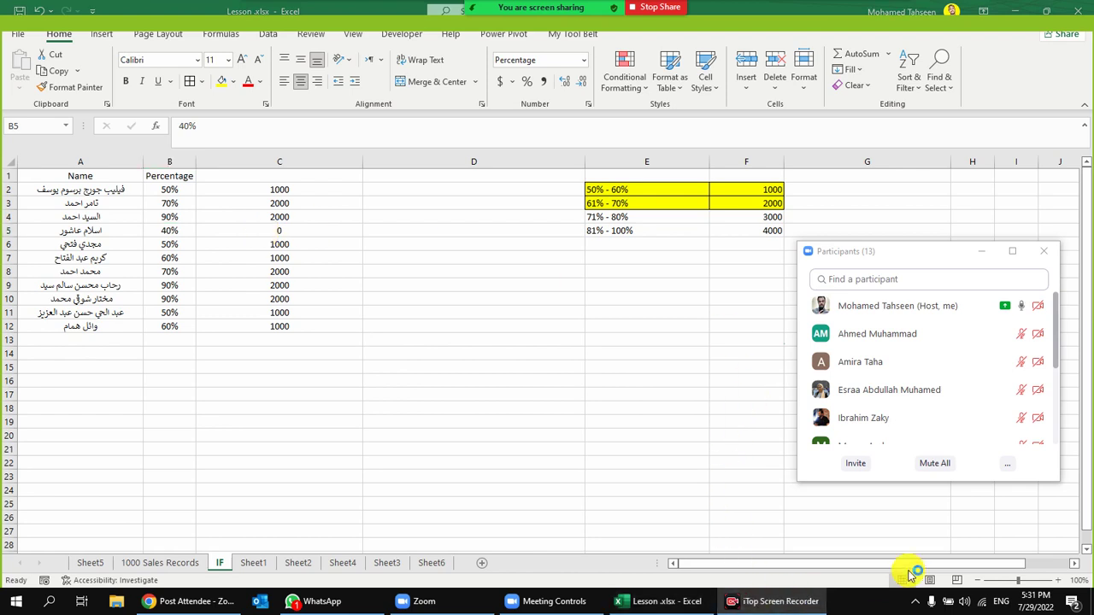
left_click(248, 232)
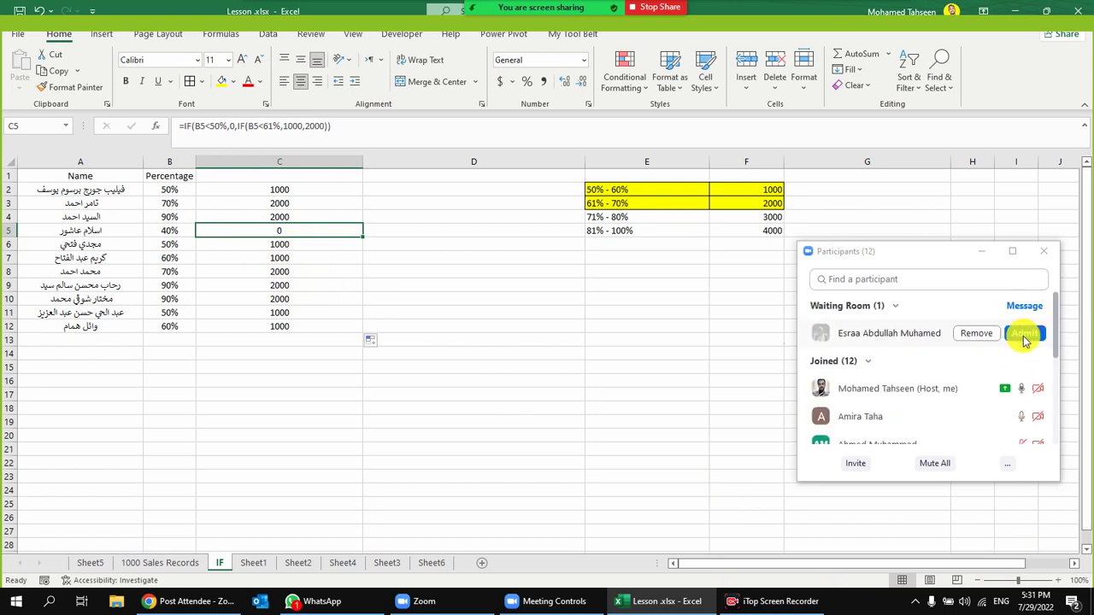
Admit the participant in the waiting room to the Zoom meeting
left_click(1026, 333)
scroll(883, 367, "down", 1)
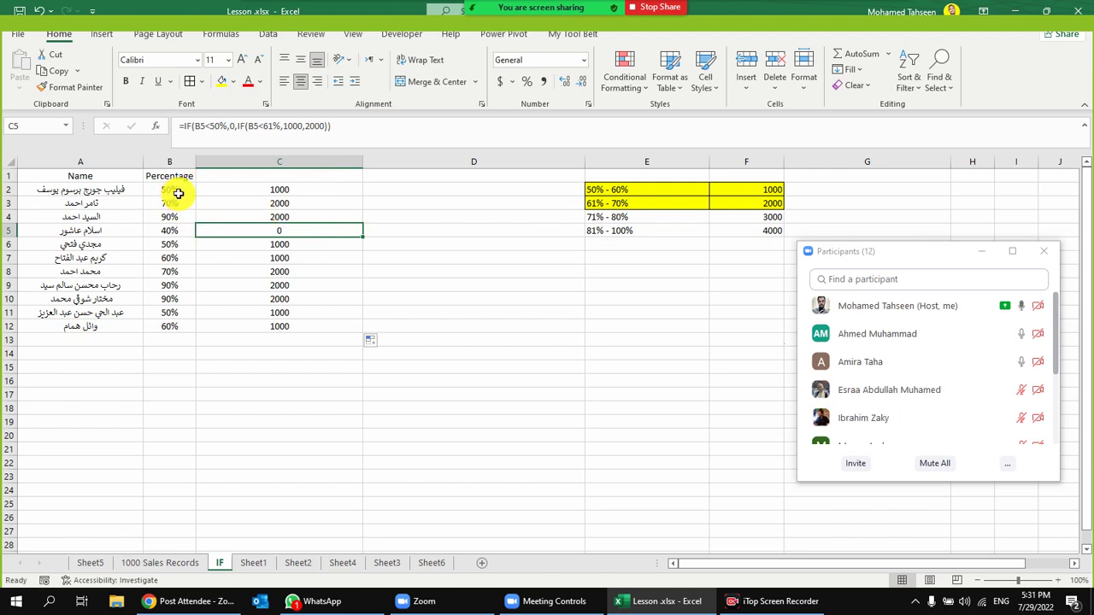
Compare the percentages in B2 and B5 with the nested IF formulas and results in C2 and C5
left_click(180, 194)
left_click(264, 193)
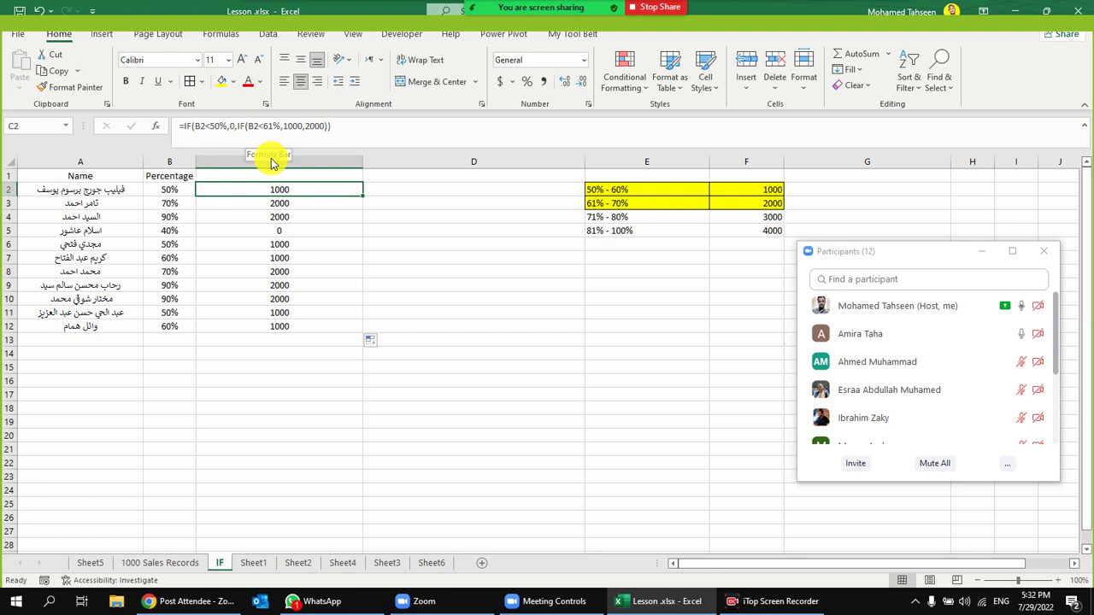
left_click_drag(179, 230, 251, 232)
left_click(267, 232)
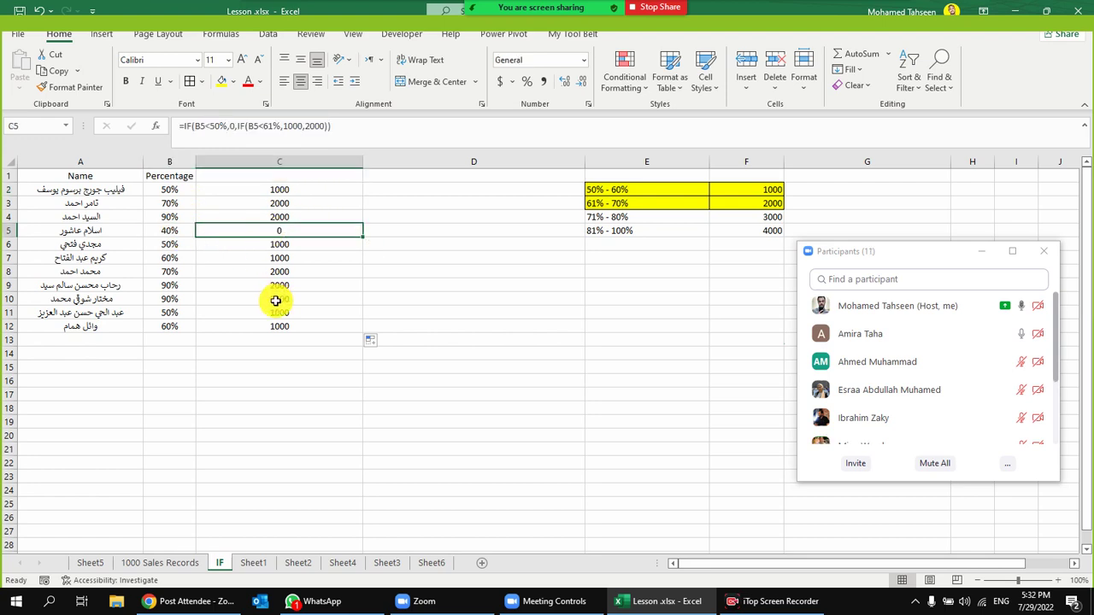
left_click(285, 190)
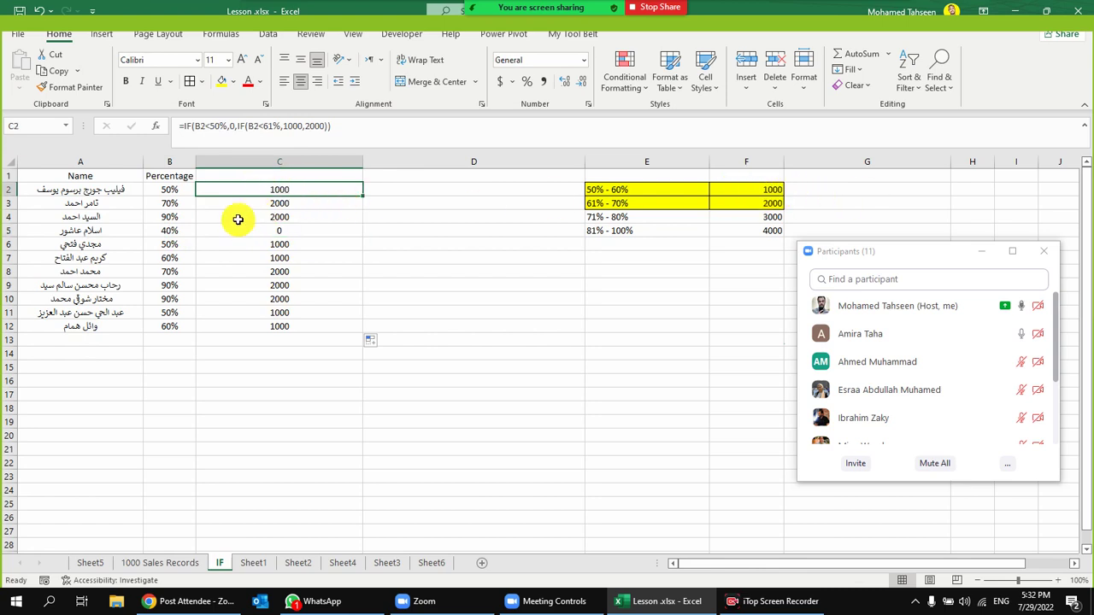
Compare the 90% rows' percentages and amounts in B9:C10 with the 2000 amount in F3
left_click(762, 204)
left_click_drag(181, 285, 273, 293)
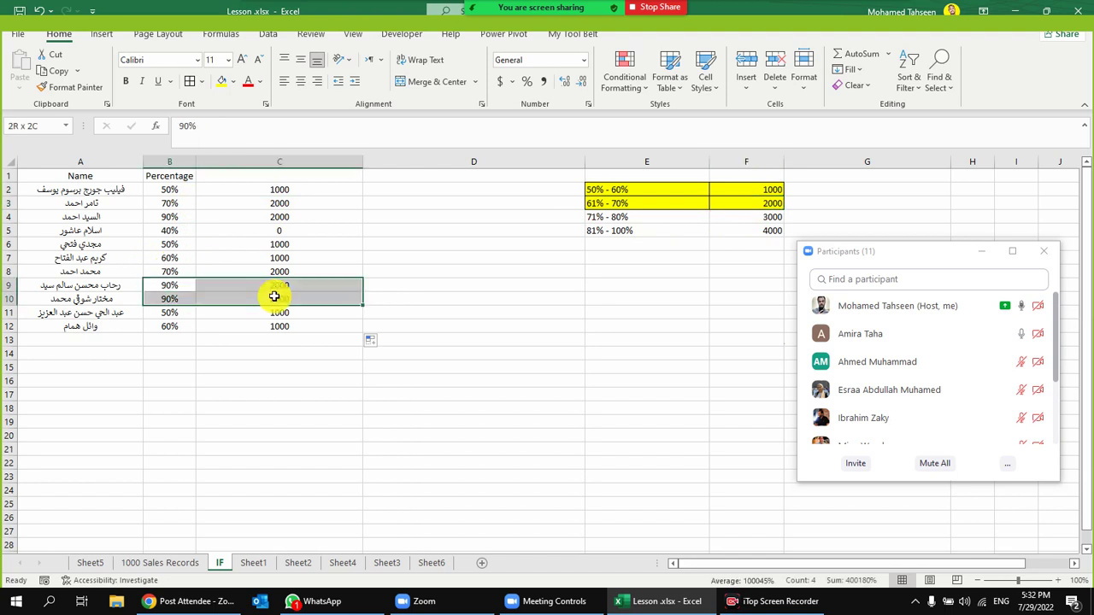
left_click(758, 209)
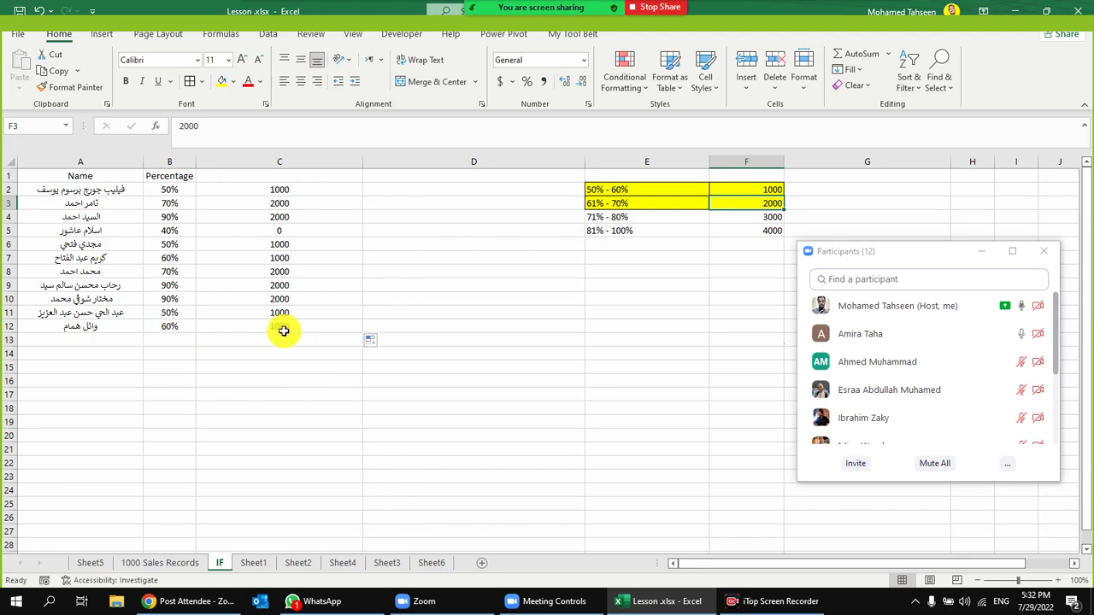
Test the nested IF by setting B2 to 30% and checking the result in C2
left_click(171, 190)
type("3")
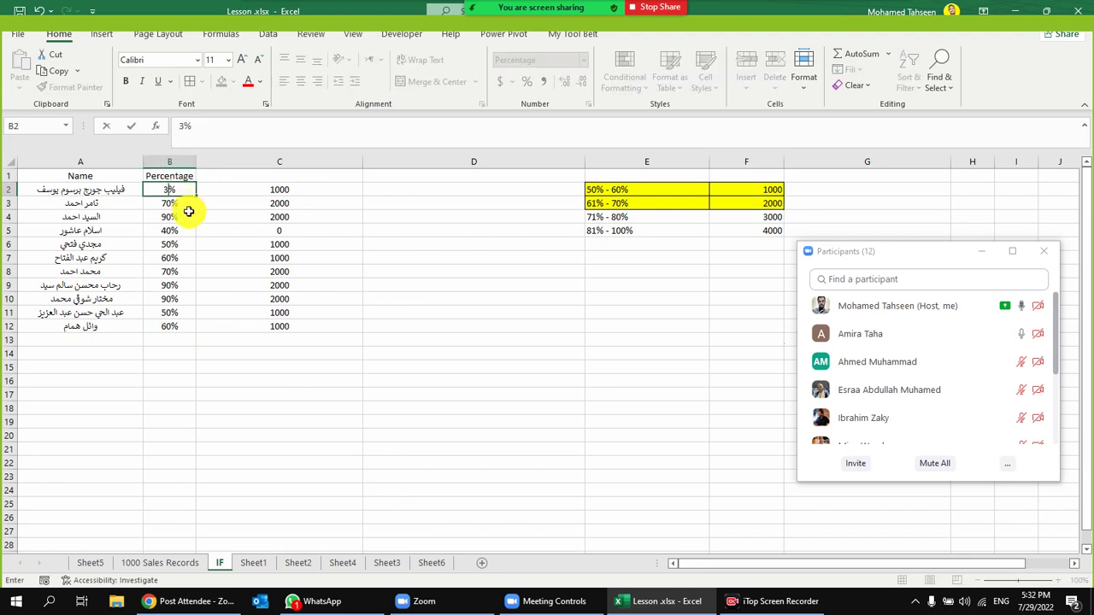
type("0")
key("Return")
left_click(307, 189)
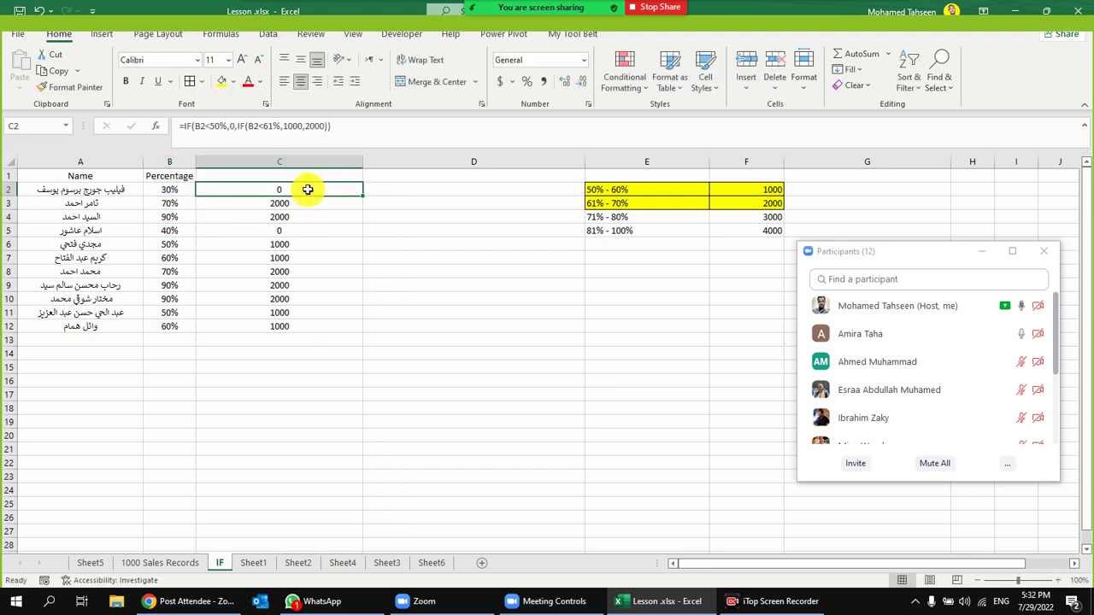
Test the nested IF with 49% in B2 and compare it with the B5 percentage and the C8 formula
left_click(162, 190)
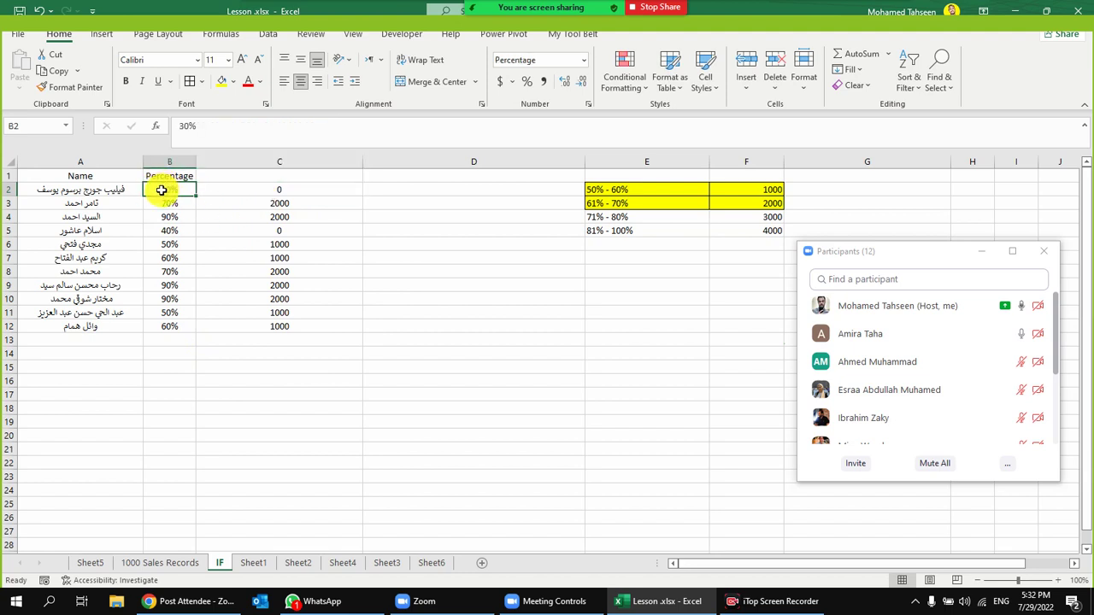
type("49")
left_click(169, 229)
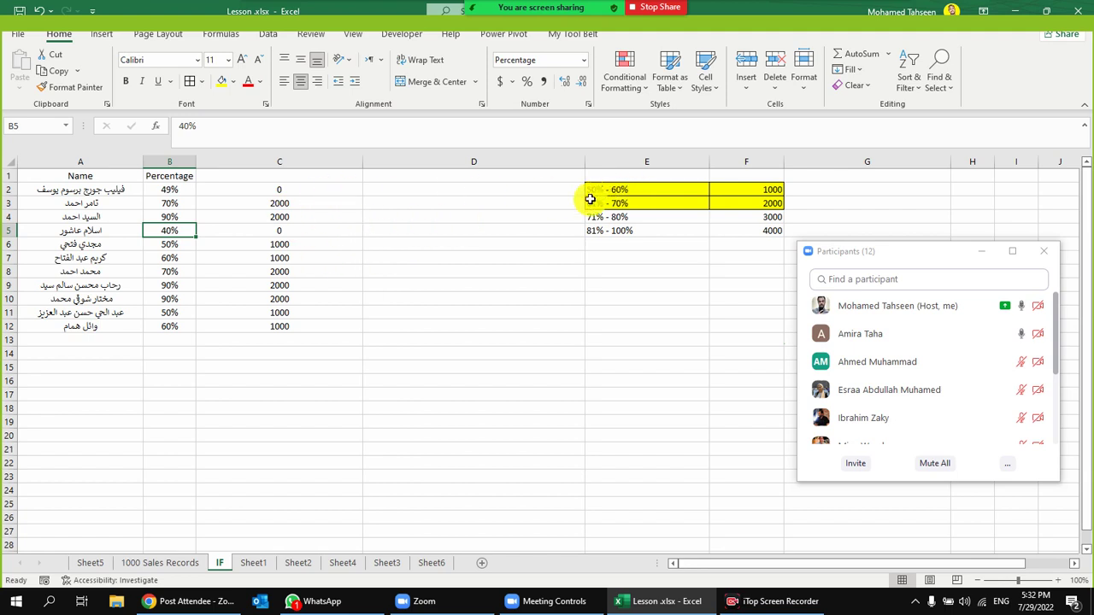
left_click(337, 272)
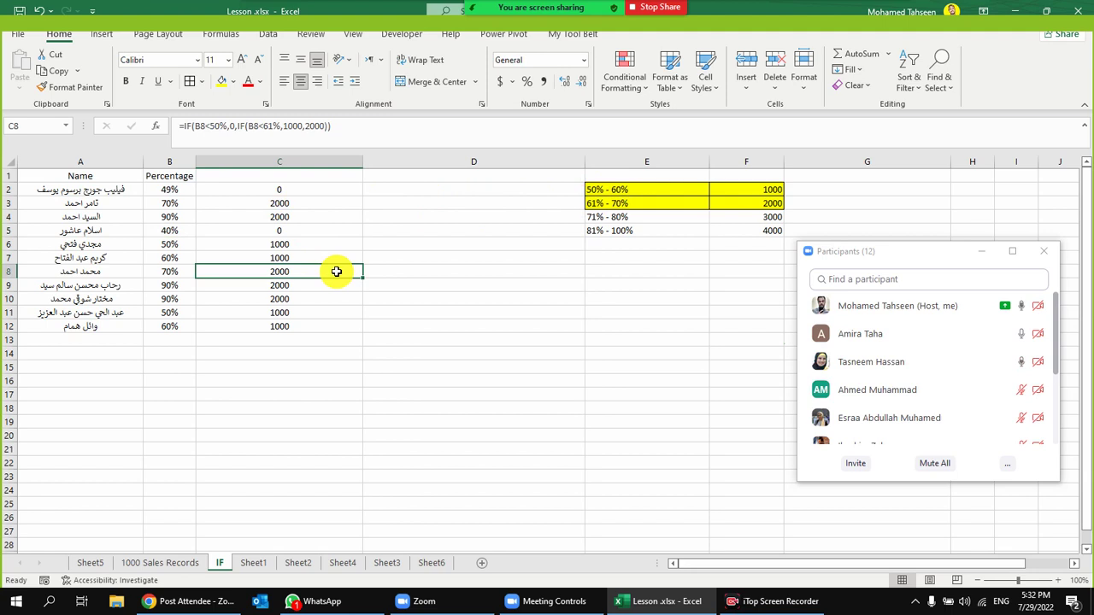
Undo both test changes to B2 and review the C2 formula against the range table in E2:F5
left_click(38, 12)
left_click(38, 12)
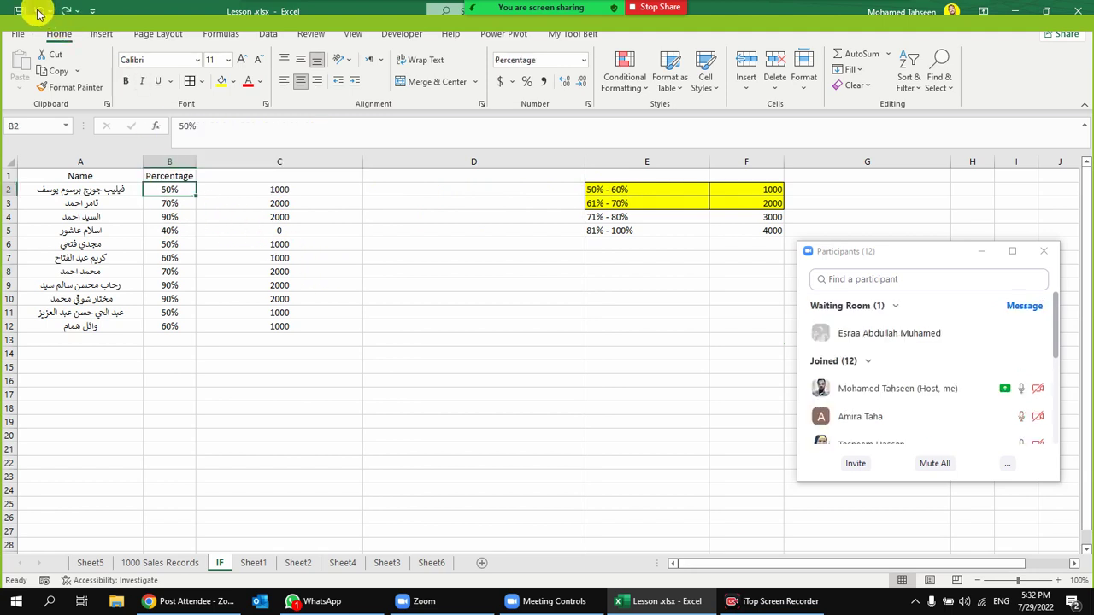
left_click(293, 232)
left_click(327, 186)
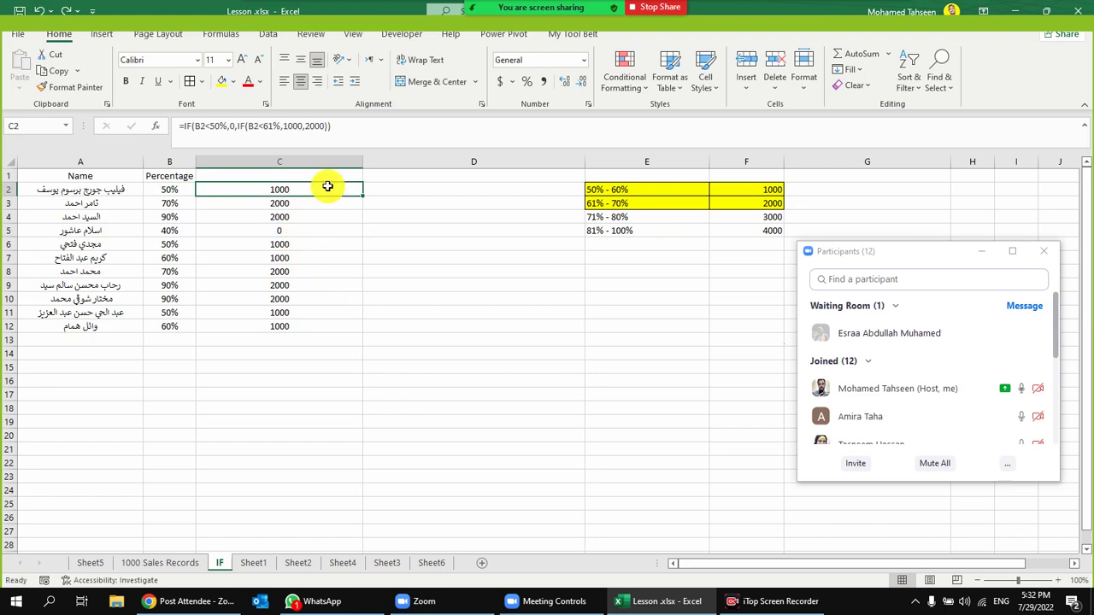
left_click_drag(770, 189, 620, 231)
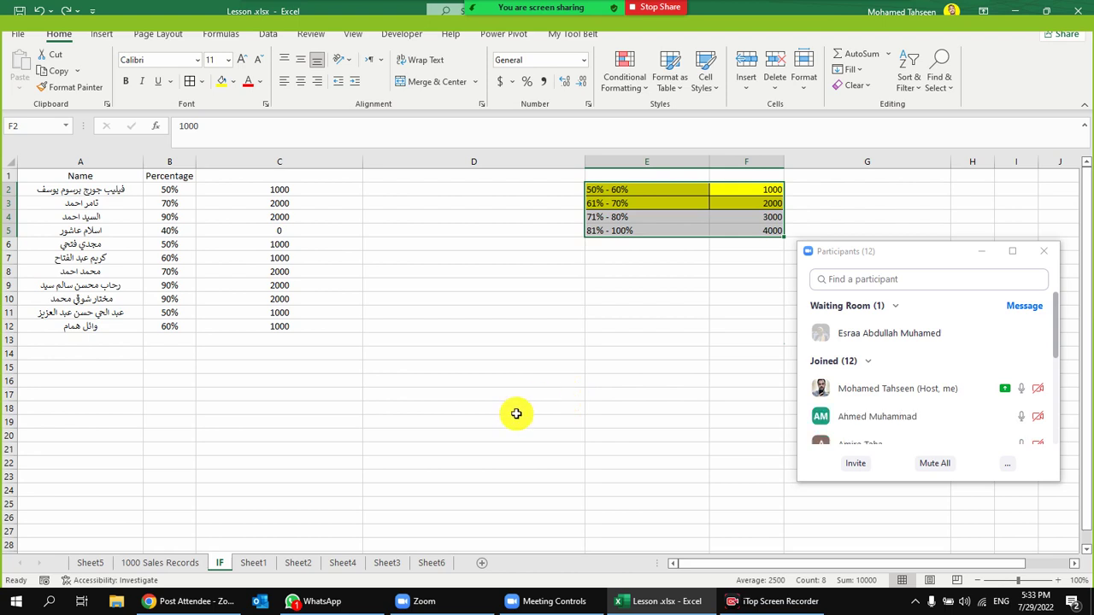
Admit the participant waiting in the Zoom waiting room
left_click(1040, 334)
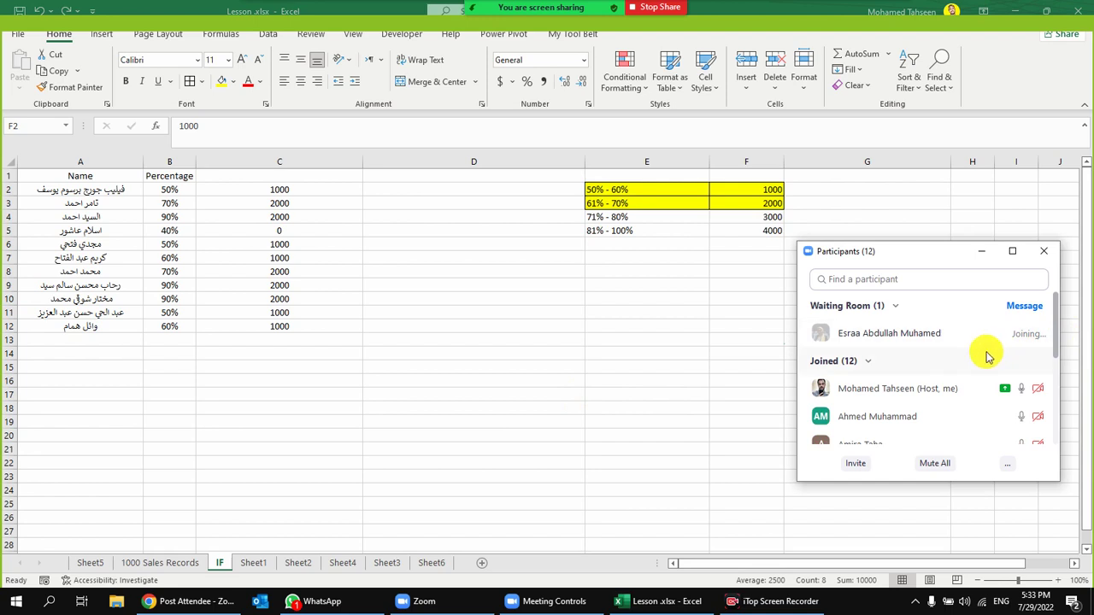
mouse_move(958, 385)
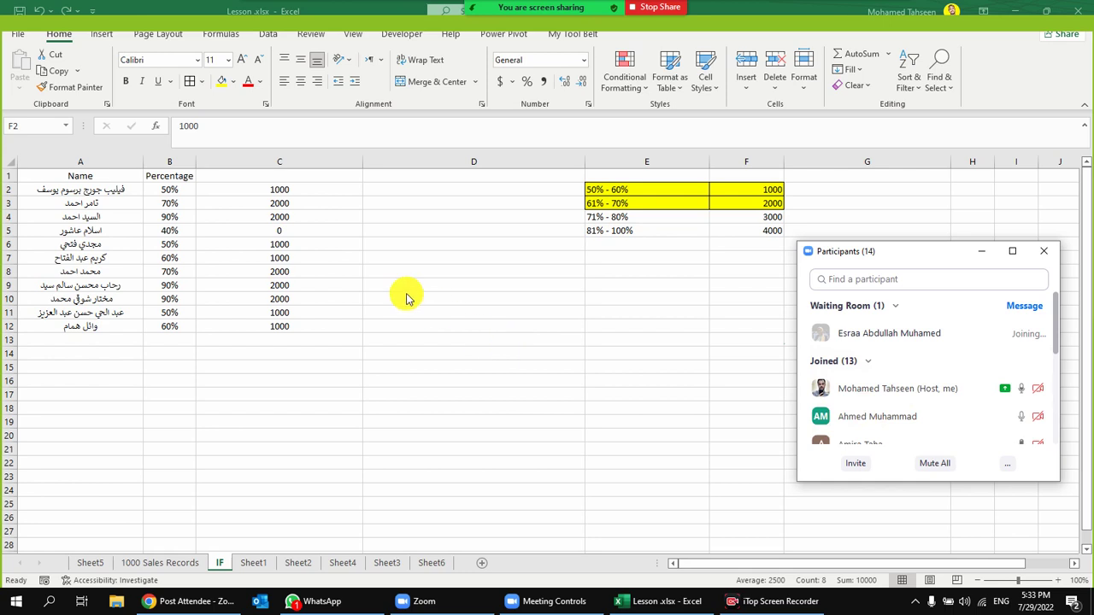
Clear the contents of the whole column C
left_click(331, 162)
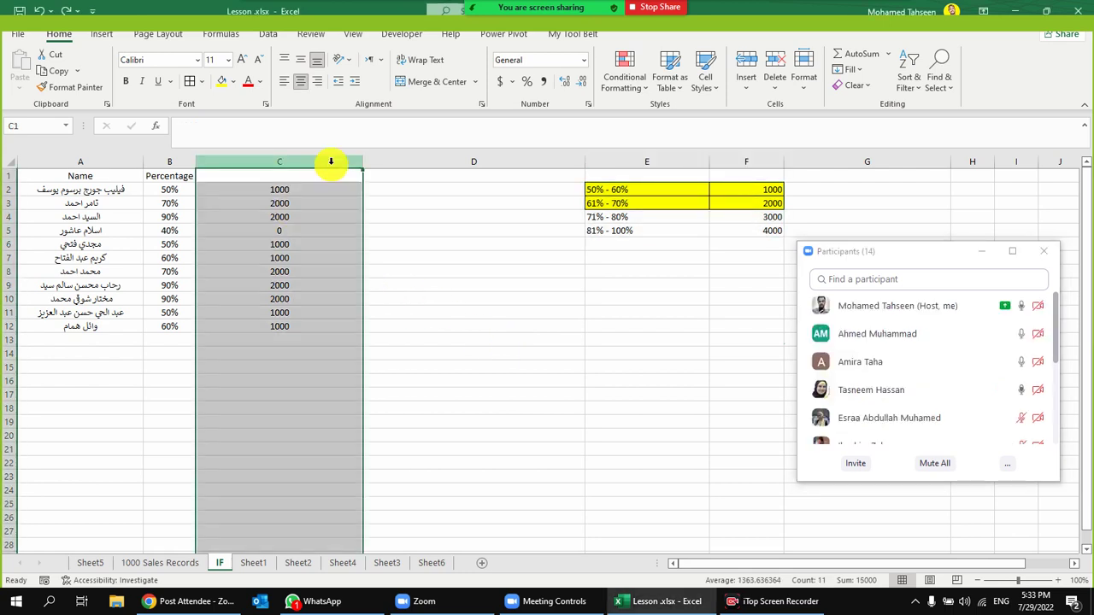
key("Delete")
Start an IF formula in C2 that tests B2<50% and returns 0 if true
left_click(273, 191)
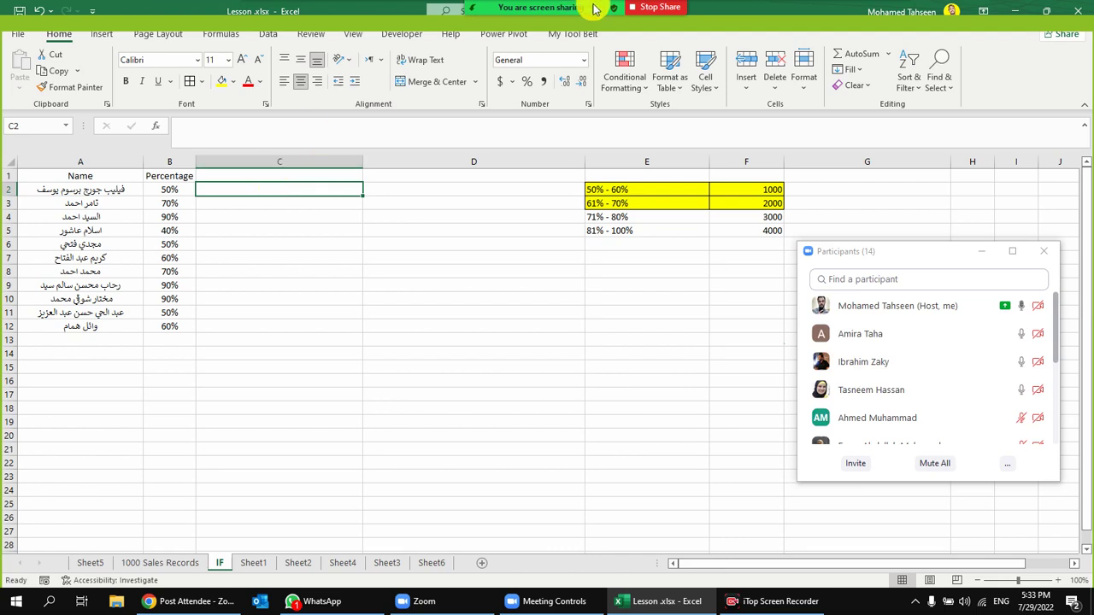
mouse_move(590, 8)
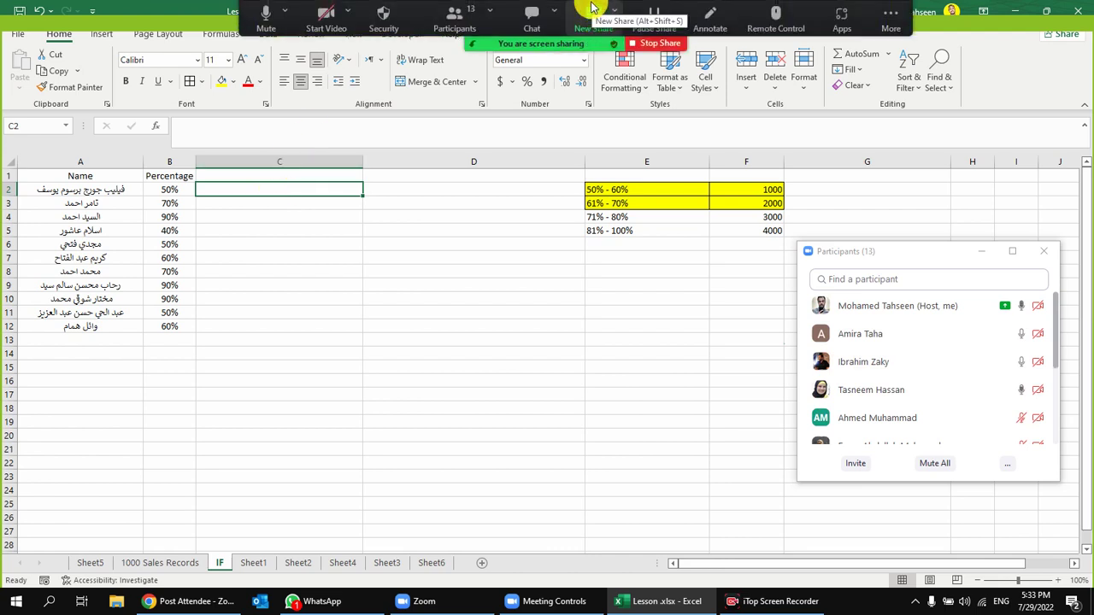
type("=if")
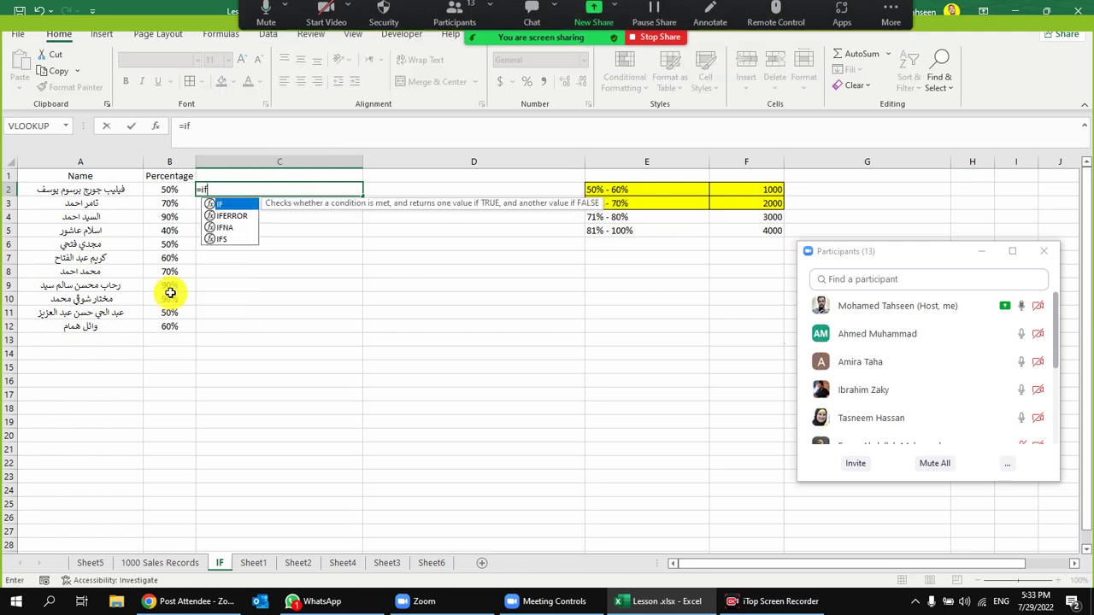
double_click(228, 206)
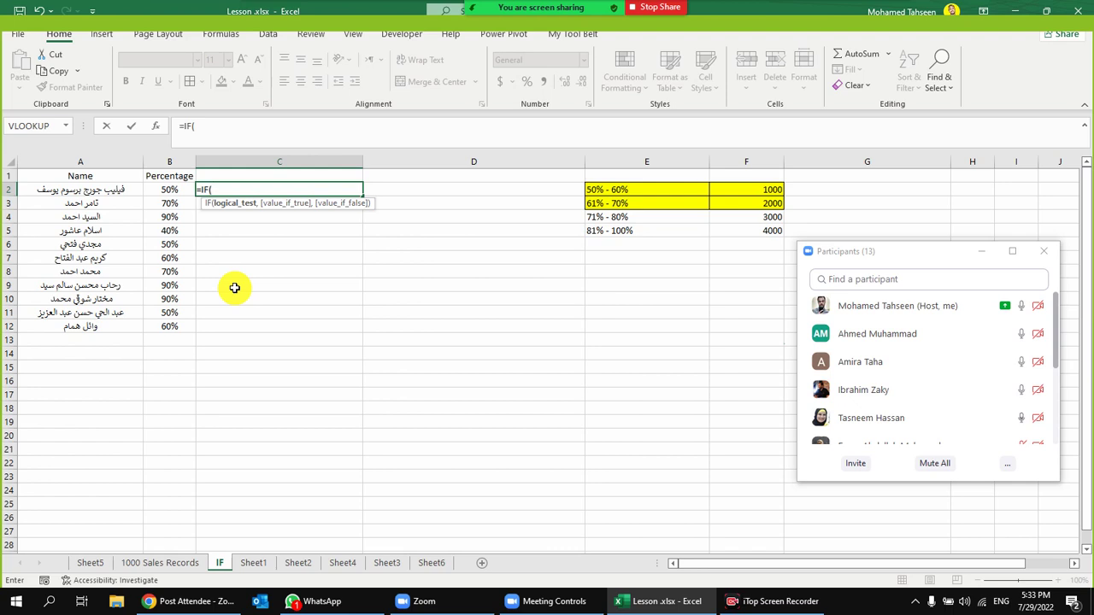
left_click(181, 188)
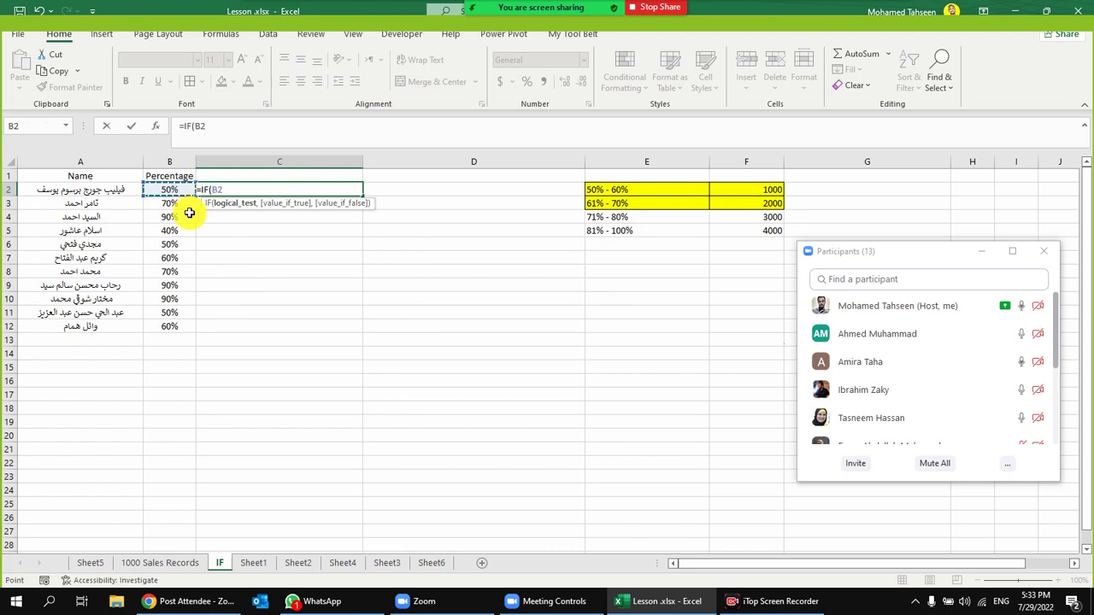
type("<50%,")
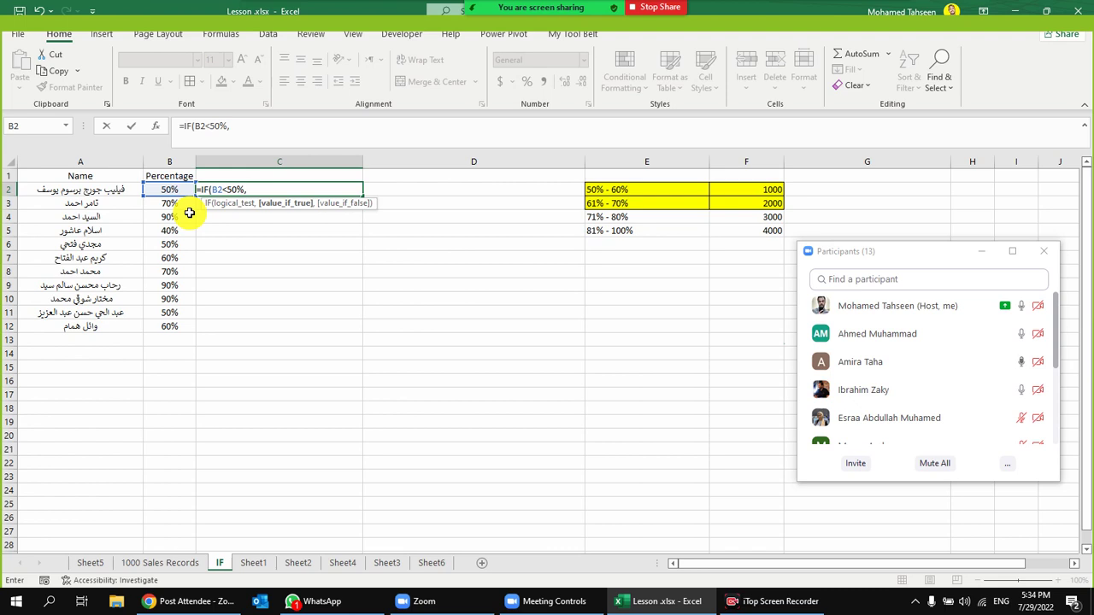
type("0,")
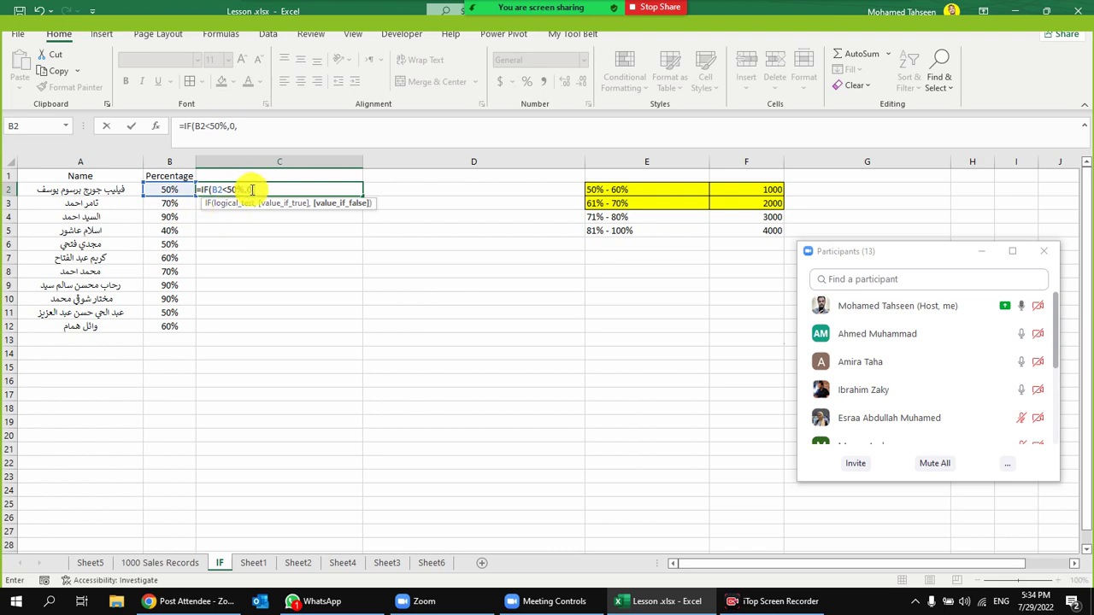
Nest a second IF as the value if false, testing B2<61% and returning 1000 if true
type("IF(")
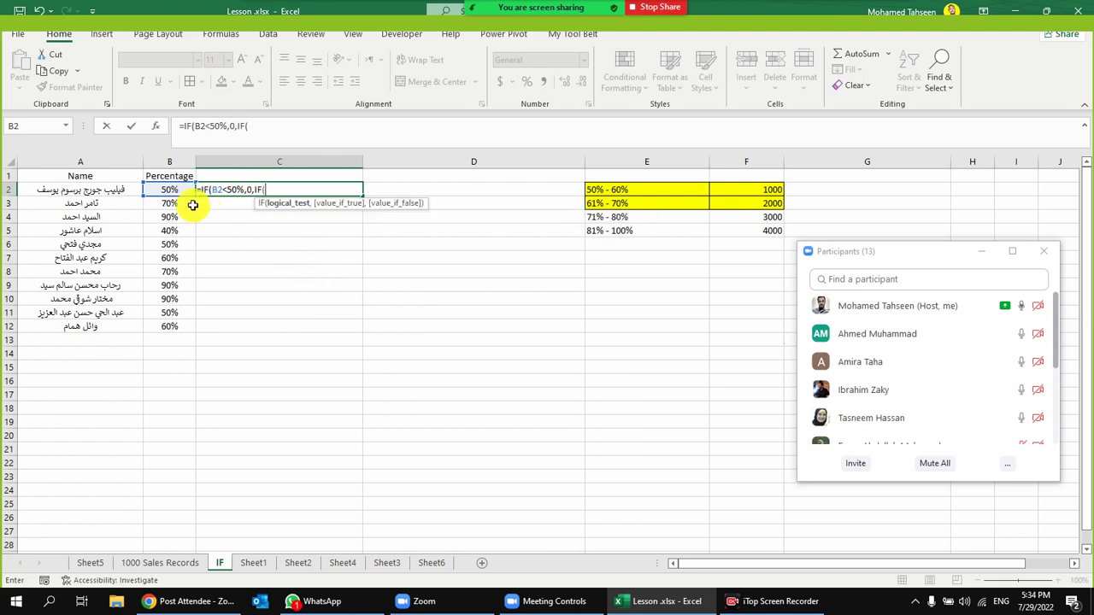
left_click(178, 190)
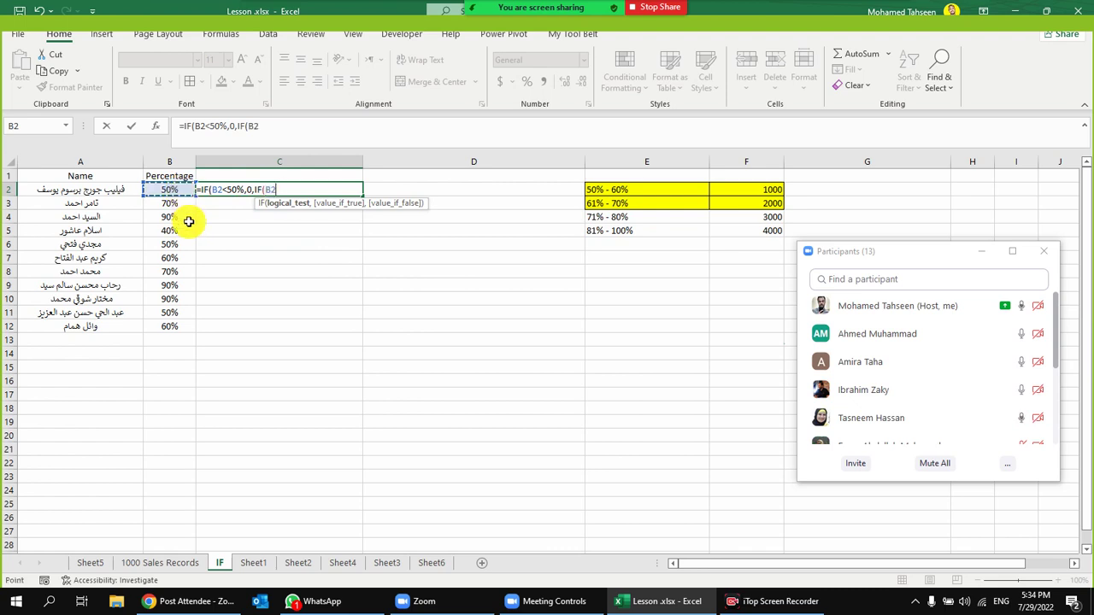
type("<")
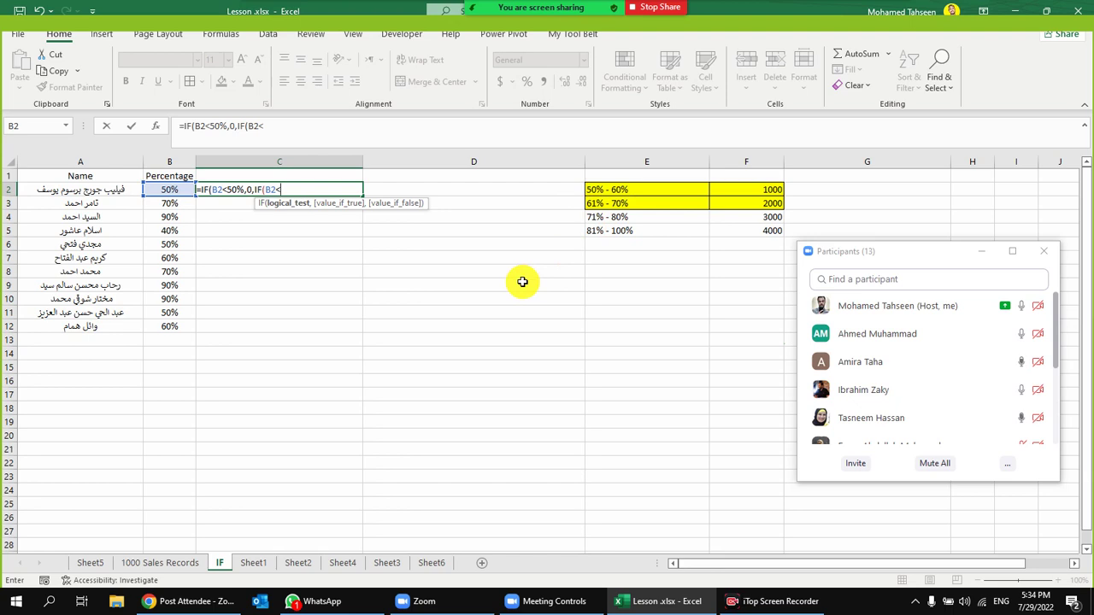
type("61%,")
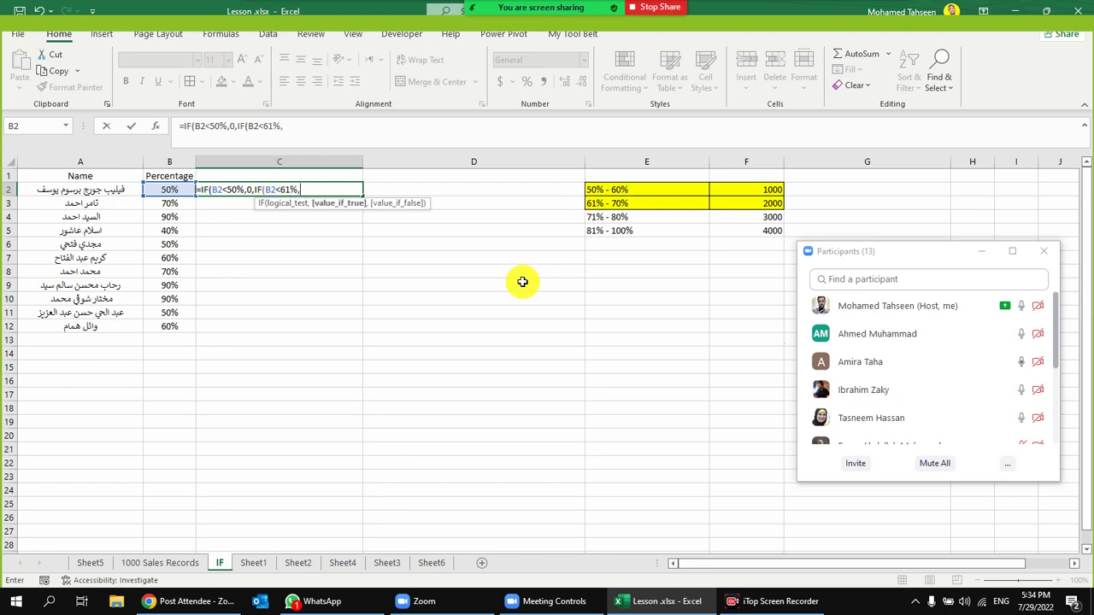
type("1000,")
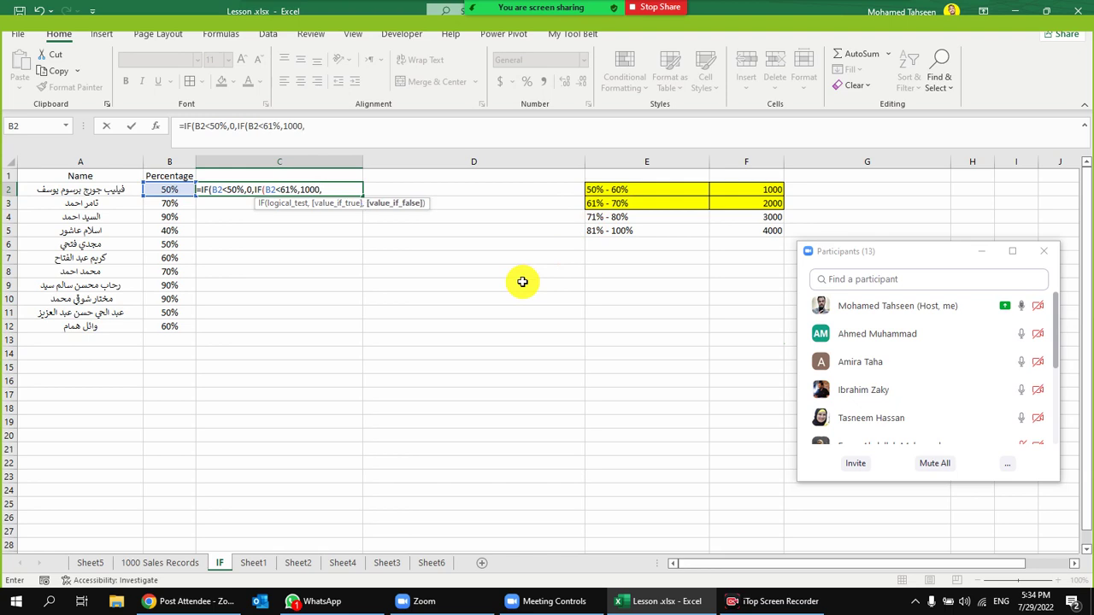
Nest a third IF in the C2 formula, testing B2<71% and returning 2000 if true
type("if")
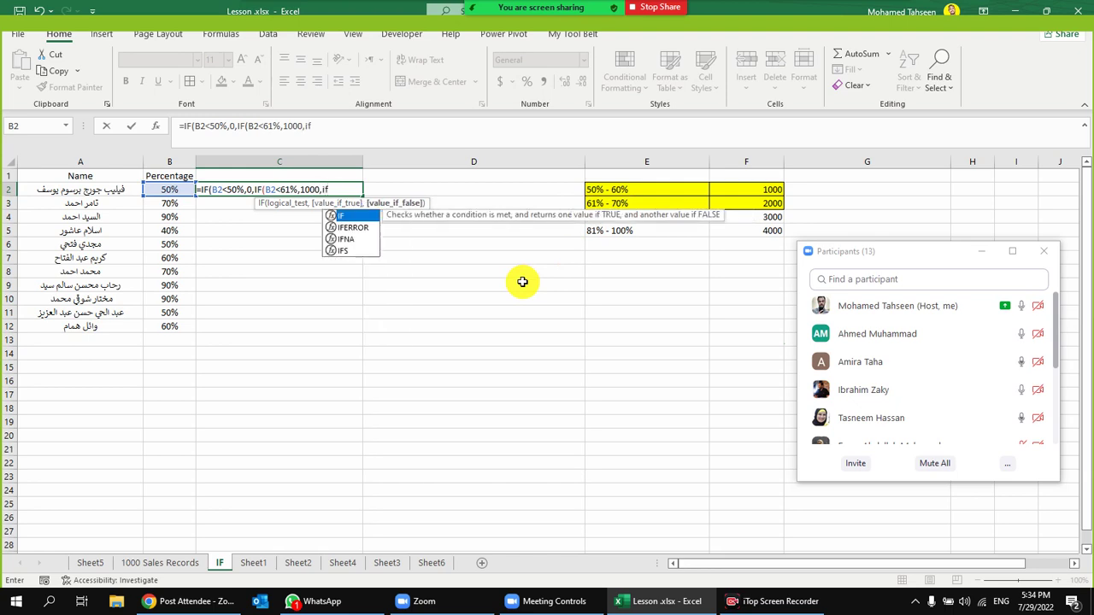
key("Tab")
left_click(167, 190)
type("<")
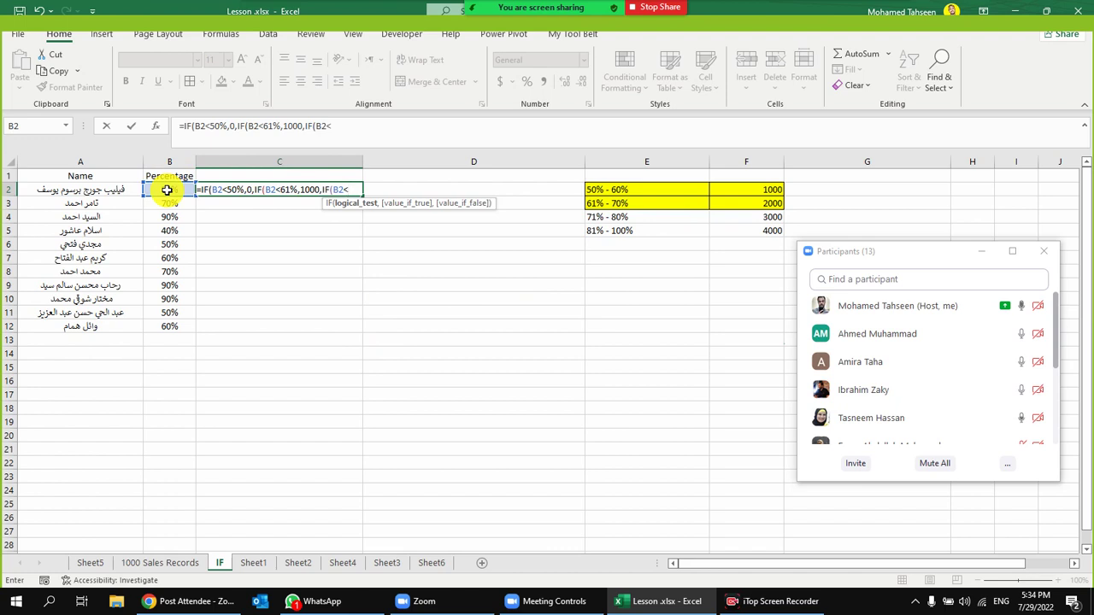
type("71%,")
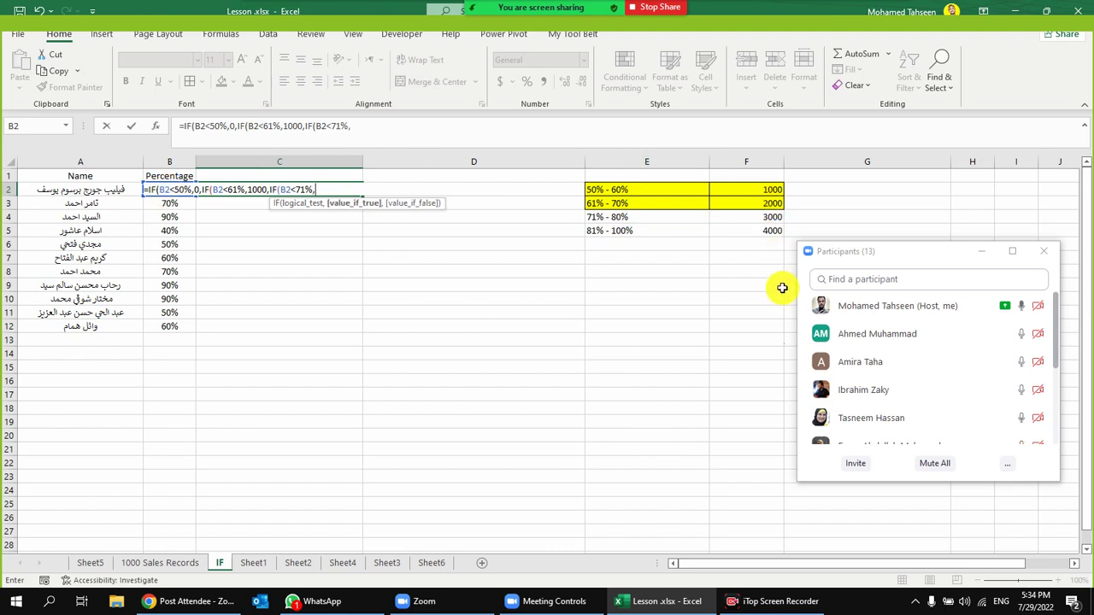
type("2000")
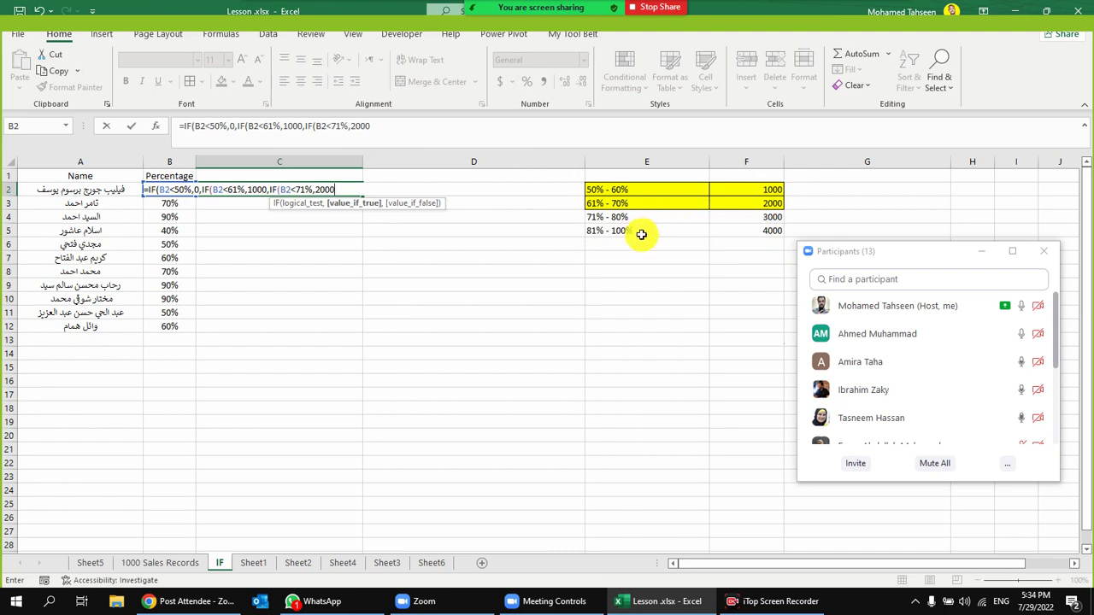
Nest a fourth IF in the C2 formula, testing B2<81% and returning 3000 if true
type(",if")
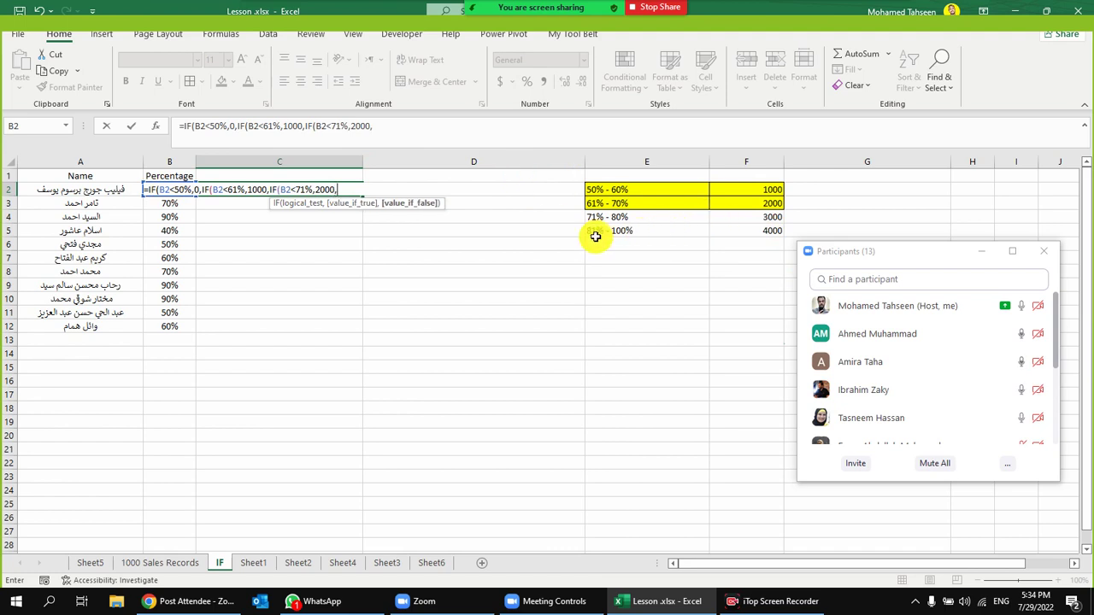
key("Tab")
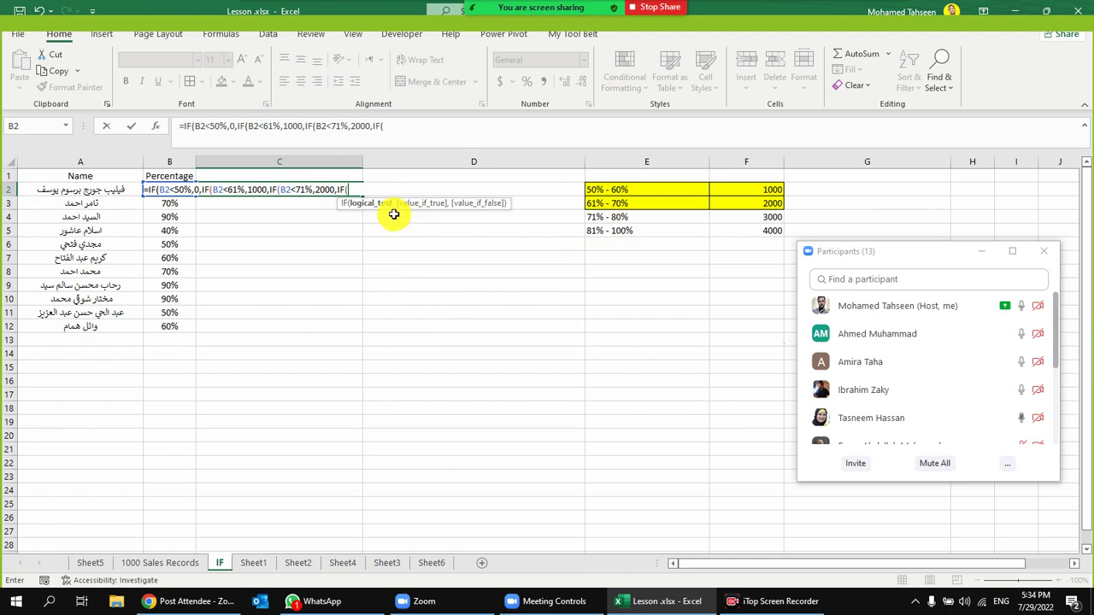
left_click(136, 190)
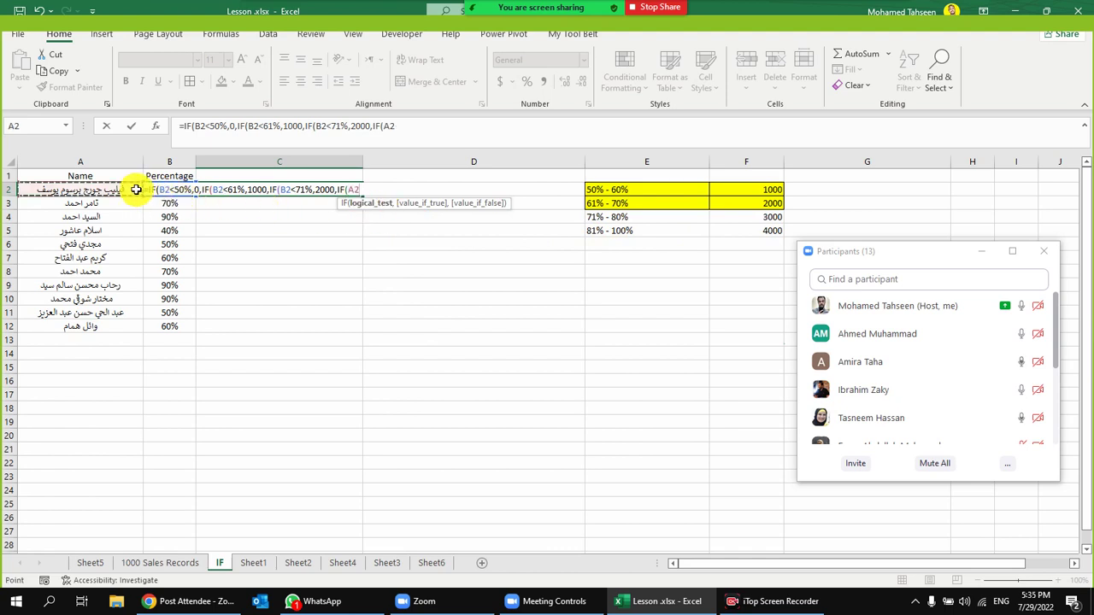
key("Right")
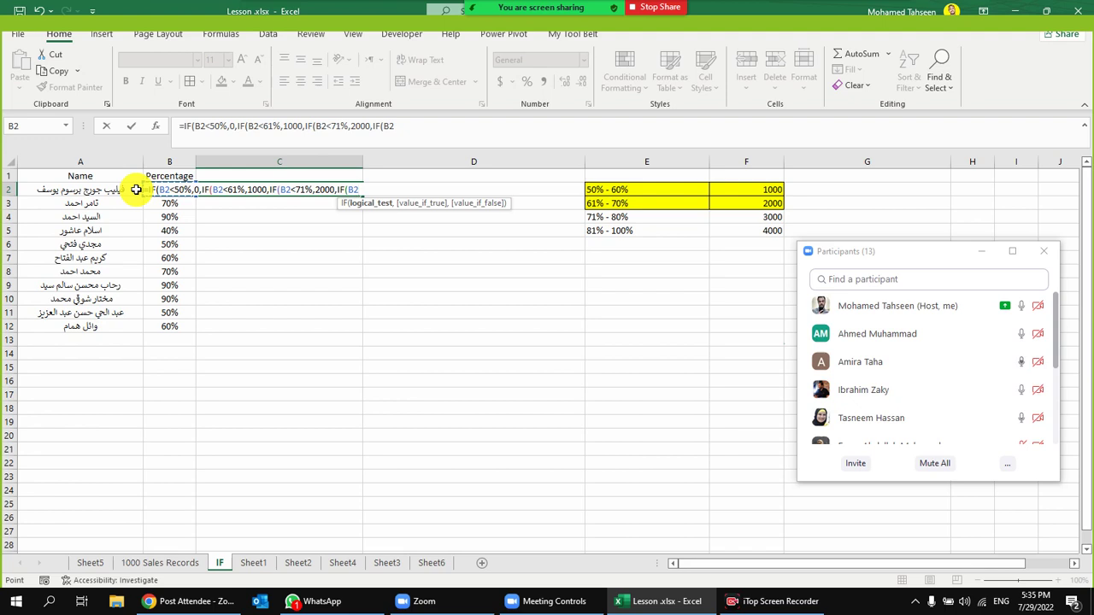
type("<")
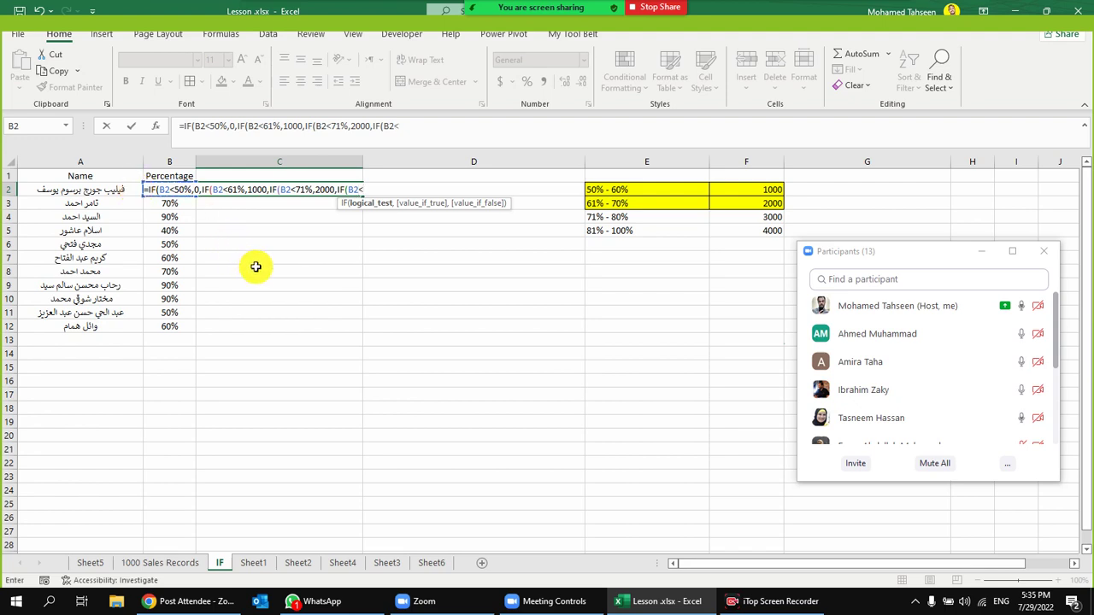
type("81%")
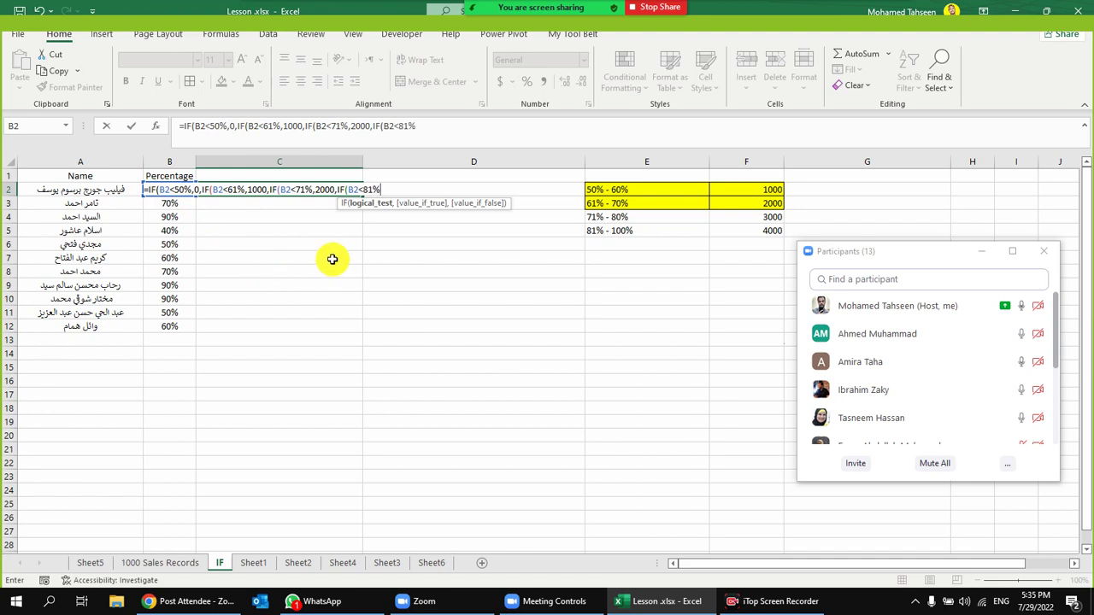
type(",")
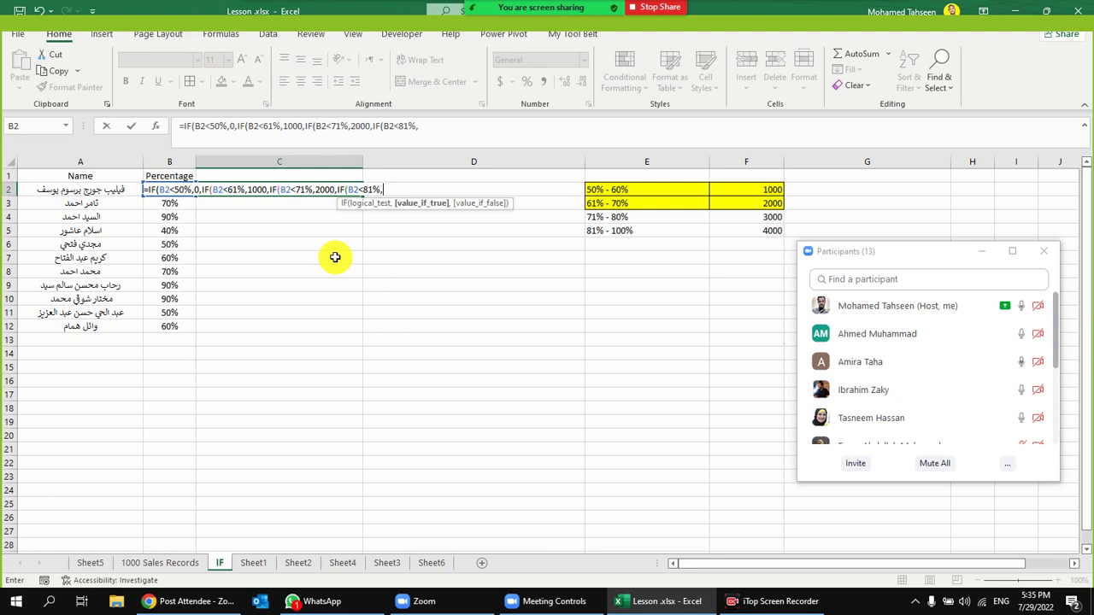
type("3000,")
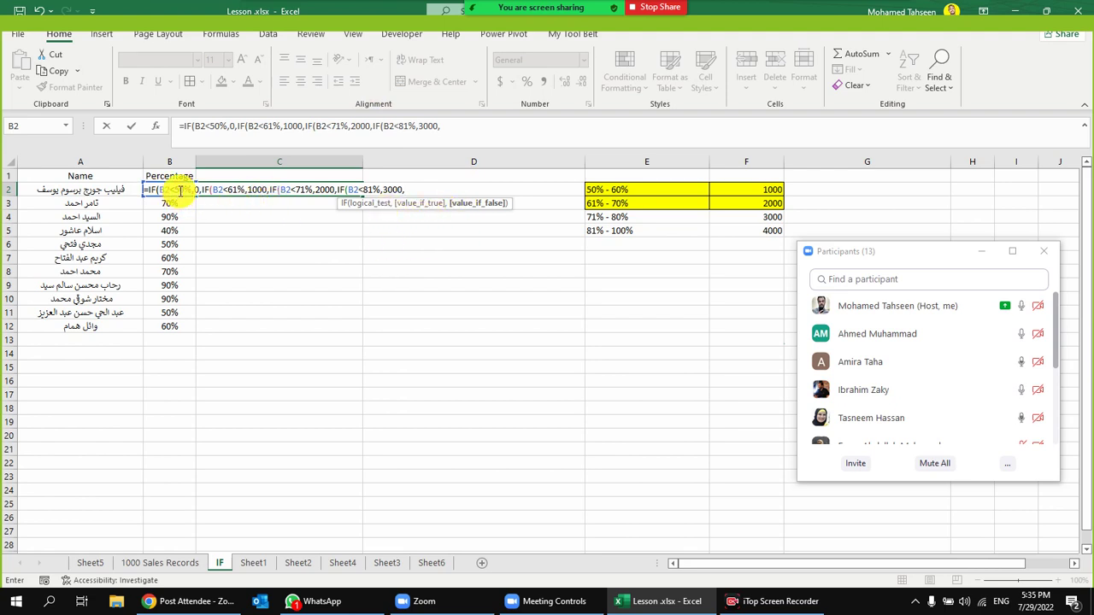
Set 4000 as the final value if false in the C2 formula, close all four IFs and enter it
left_click_drag(175, 191, 193, 192)
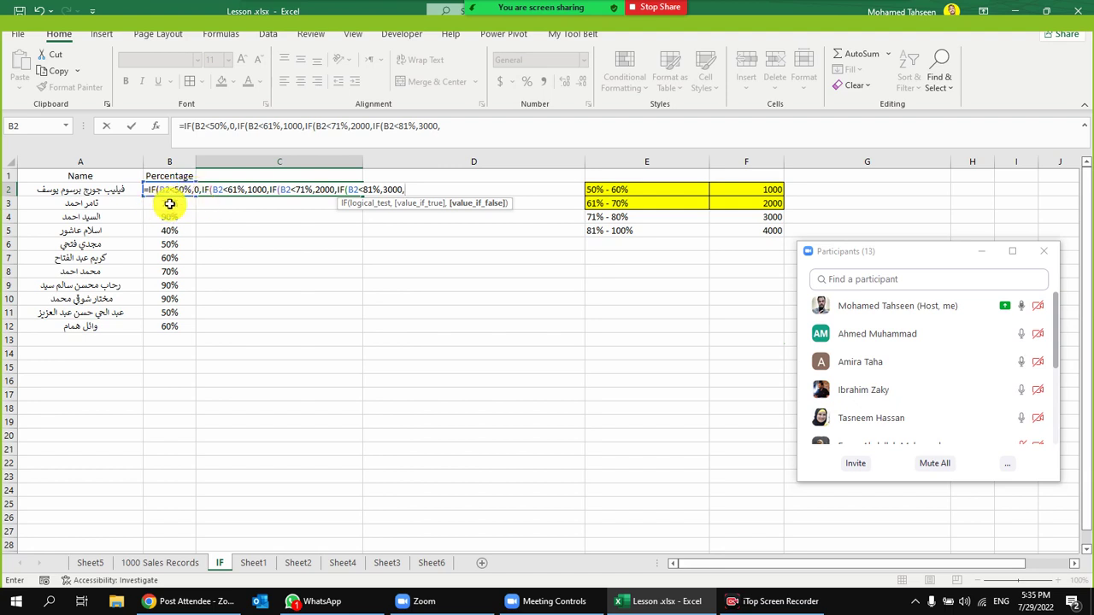
left_click(187, 190)
left_click(194, 189)
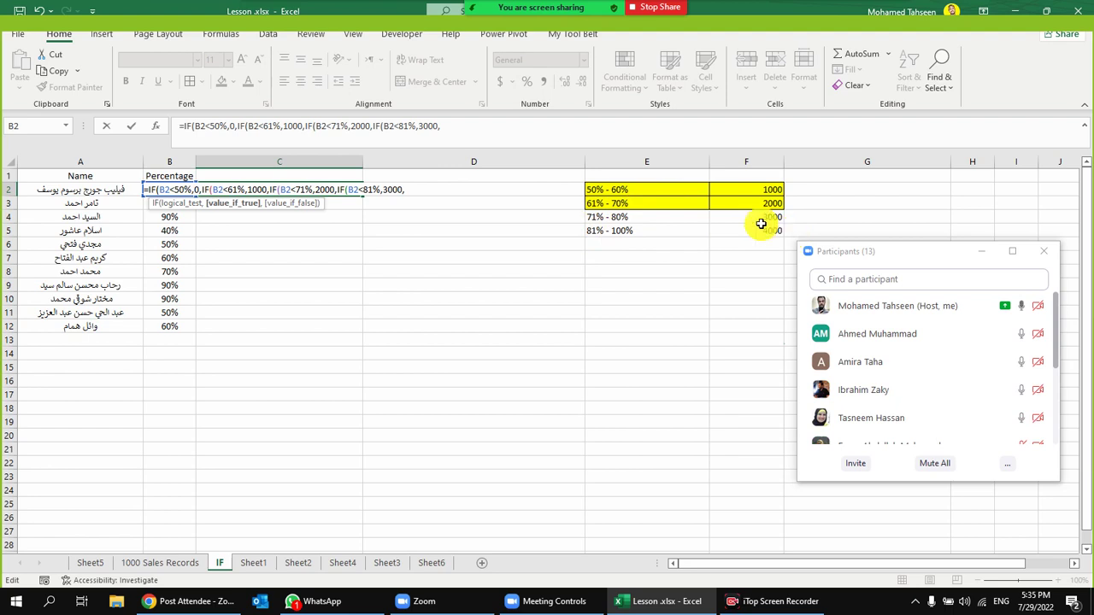
left_click(473, 135)
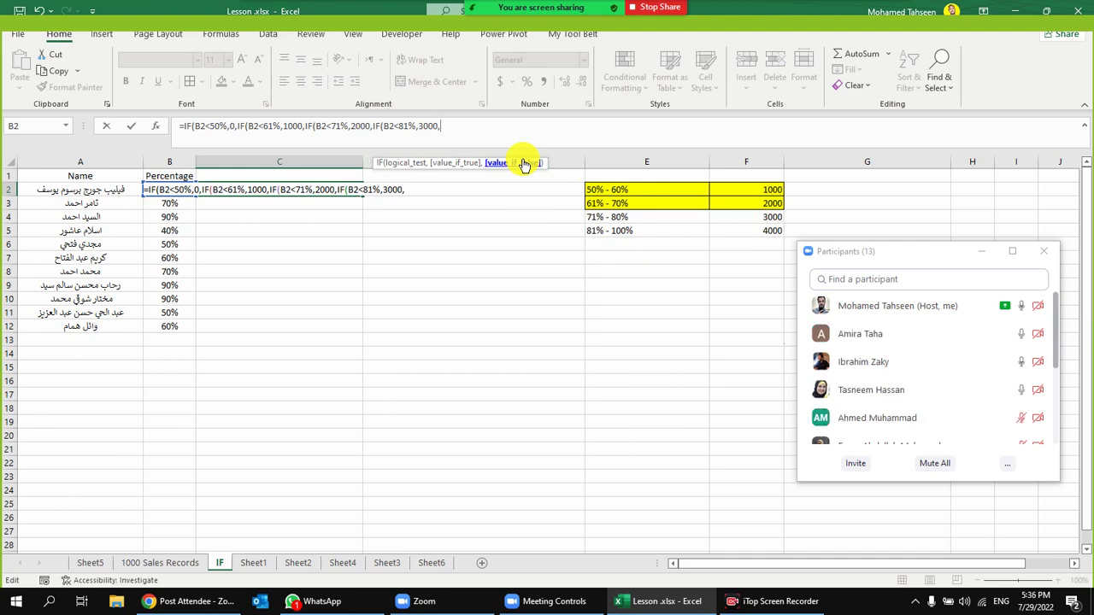
type("4000")
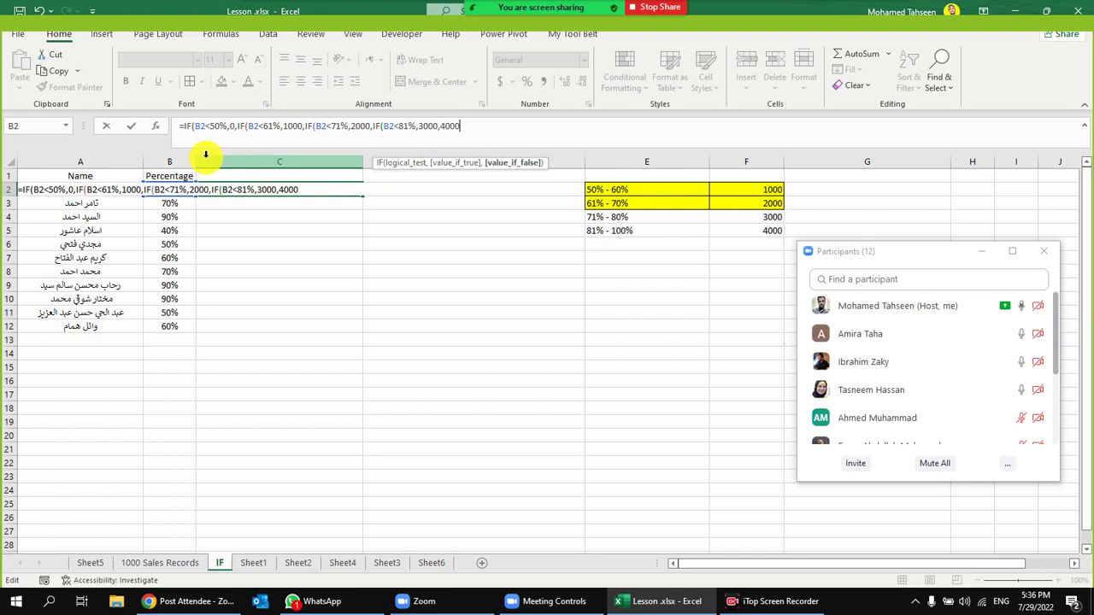
type(")))")
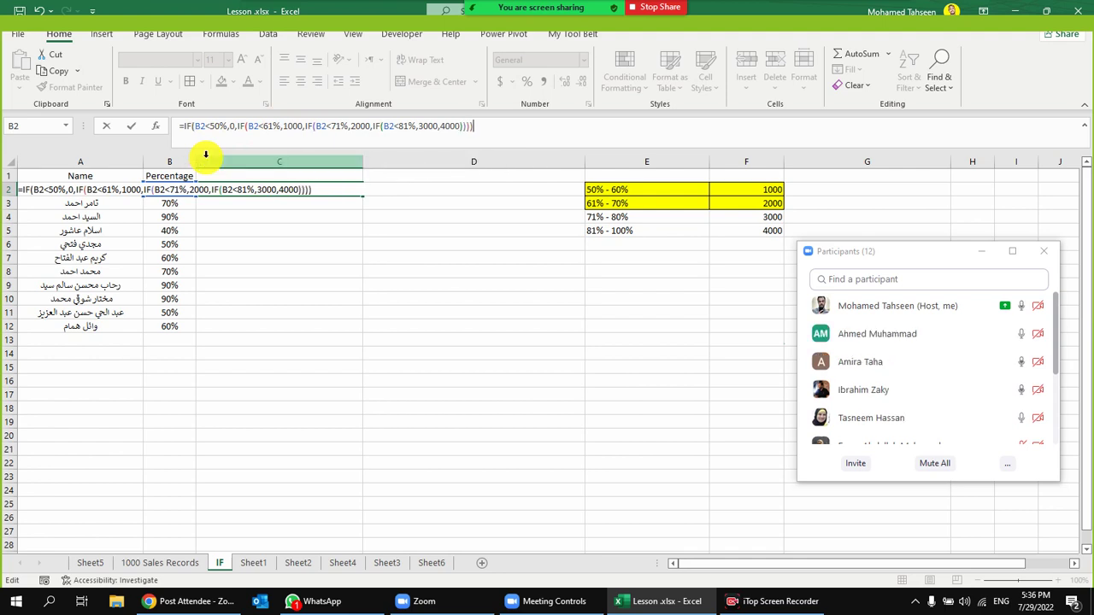
key("Return")
Fill the C2 formula down to C12 and check the results in rows 9 and 12 against their percentages
left_click(340, 187)
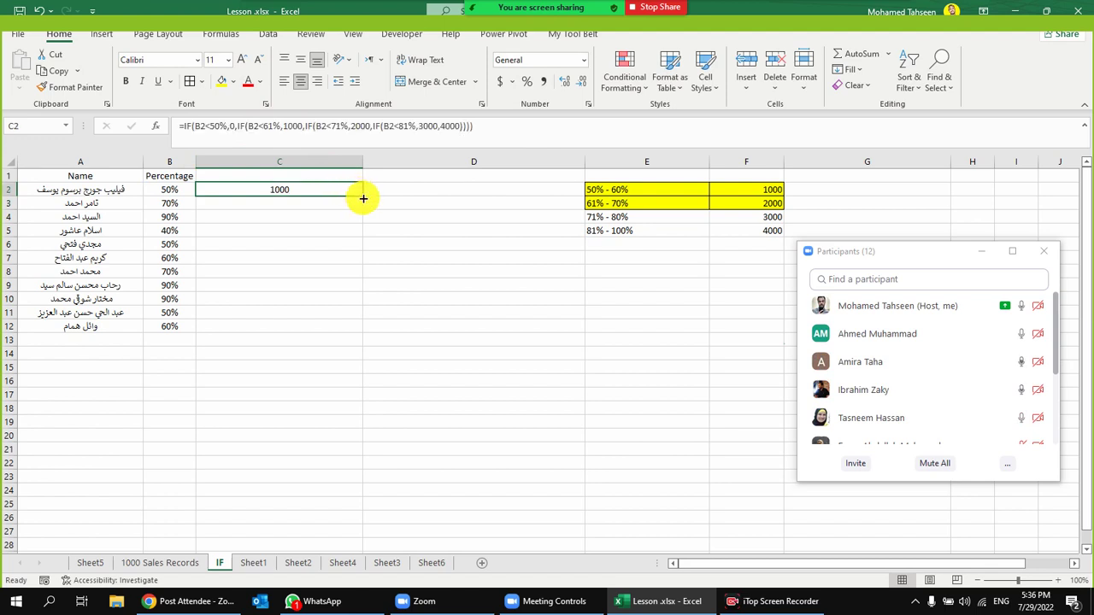
left_click_drag(363, 197, 329, 332)
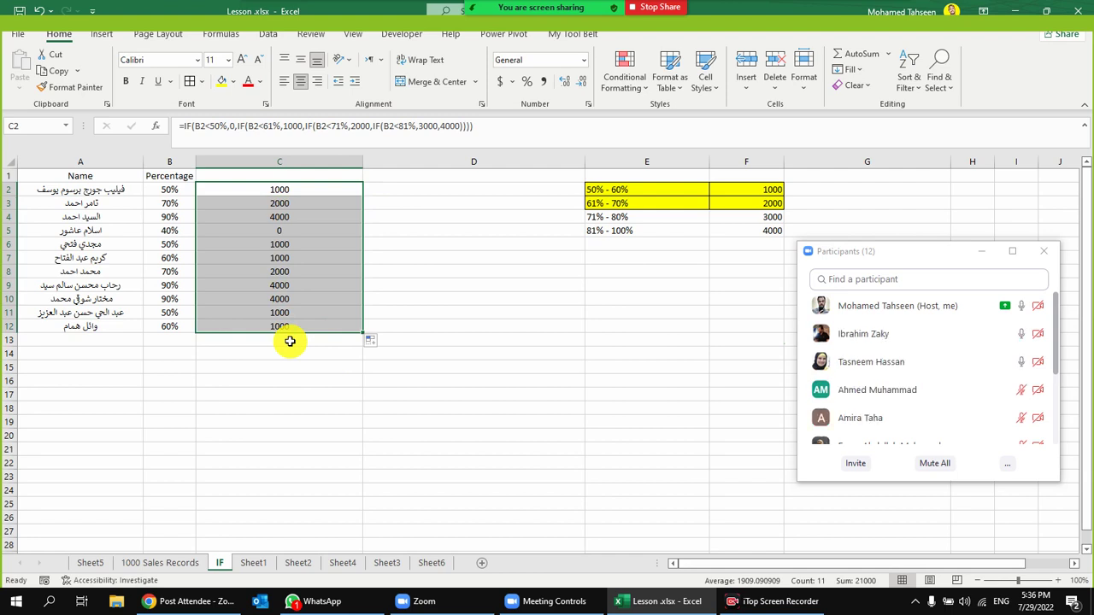
left_click_drag(178, 282, 269, 286)
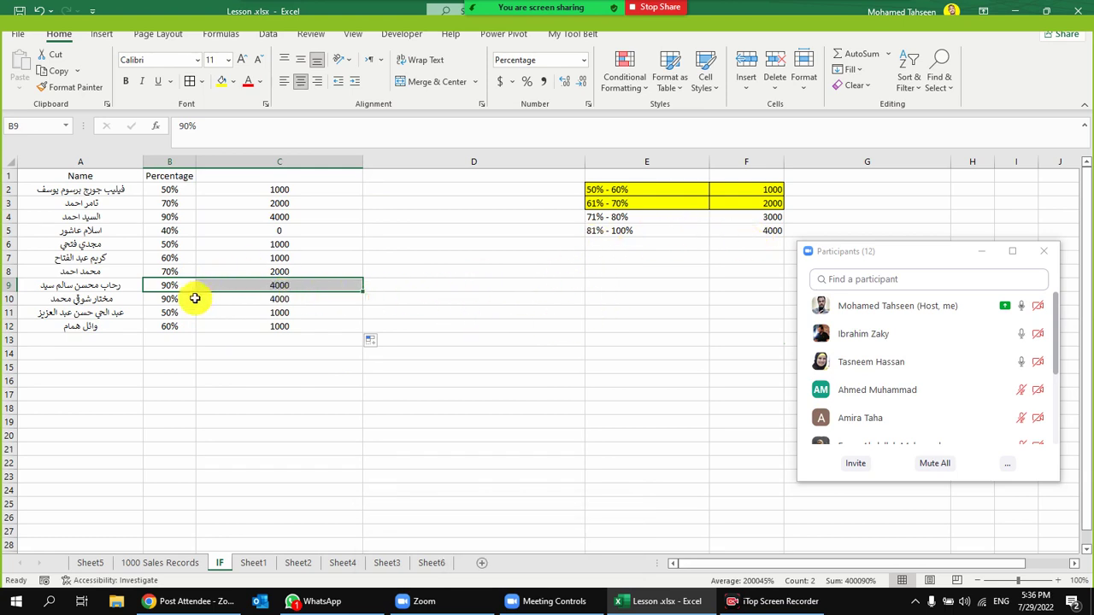
left_click_drag(171, 326, 264, 326)
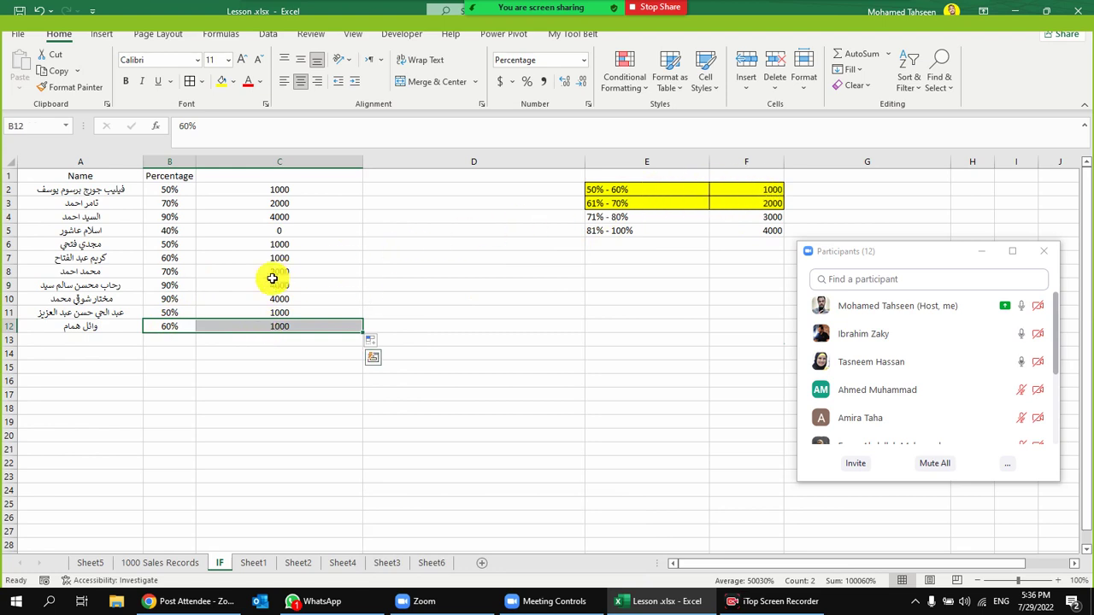
Set the percentage in B3 to 80% and compare its result with the 71% - 80% range and amount
left_click(181, 205)
type("80")
left_click(286, 284)
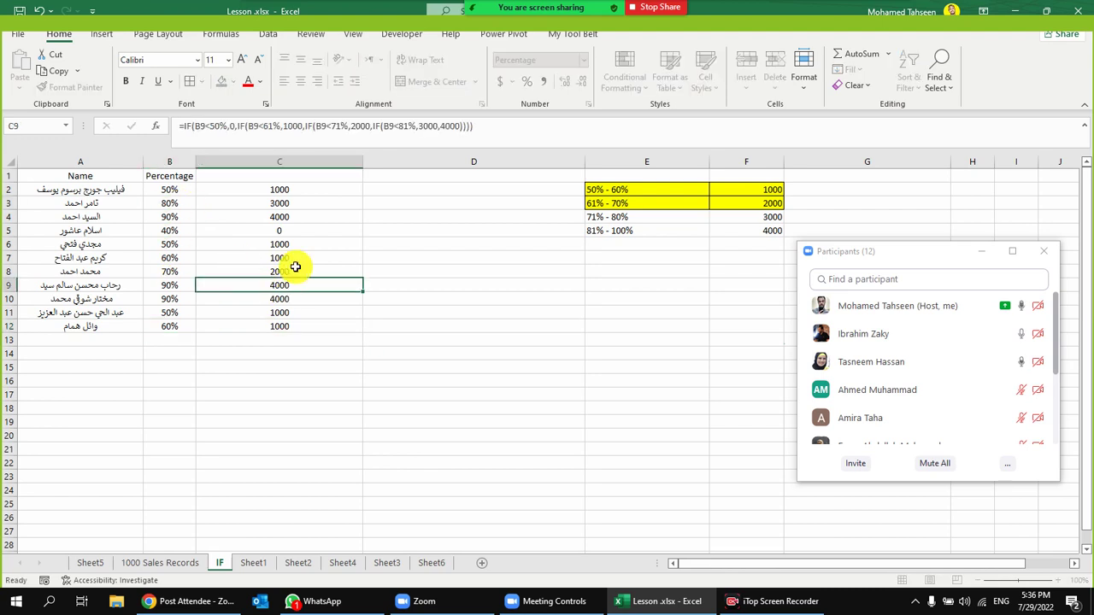
left_click(172, 204)
left_click_drag(609, 217, 774, 217)
left_click(774, 217)
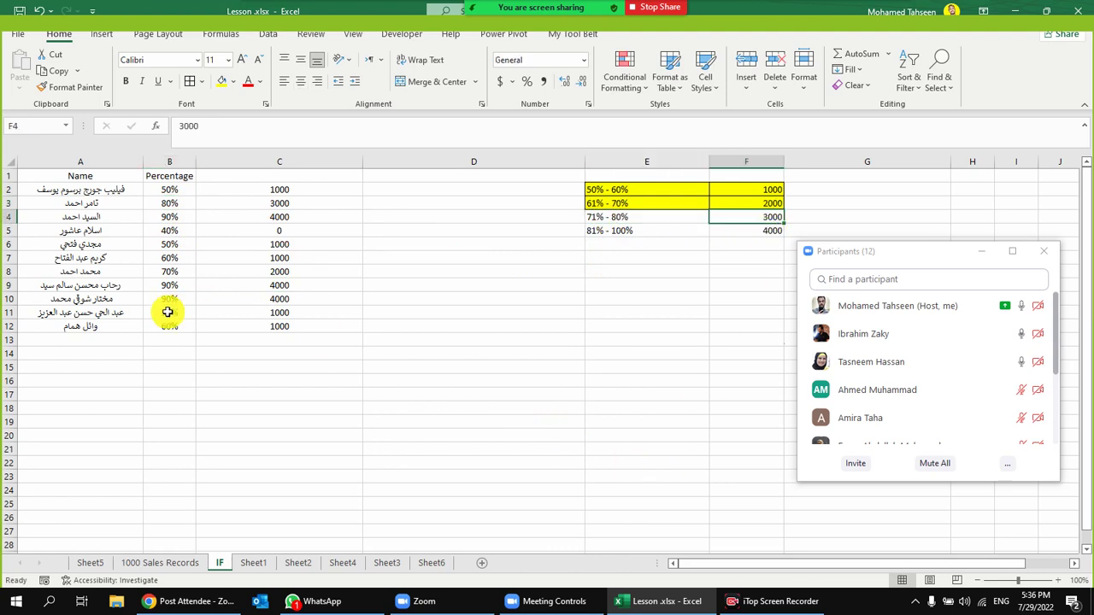
Set the percentage in B7 to 120% and check the formula result in C7
left_click(181, 256)
type("120")
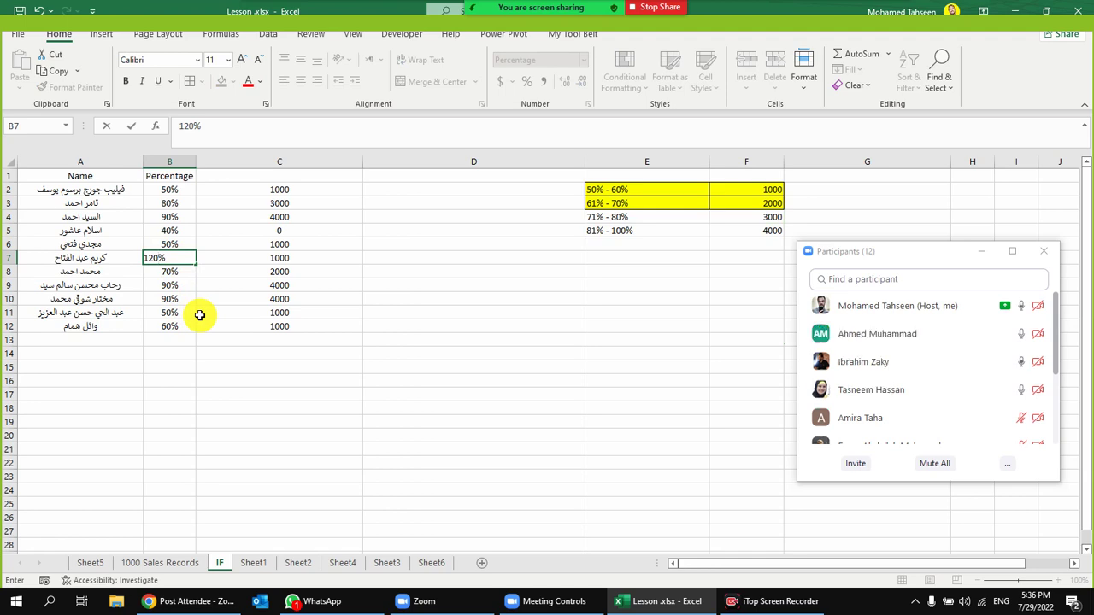
key("Return")
left_click(256, 262)
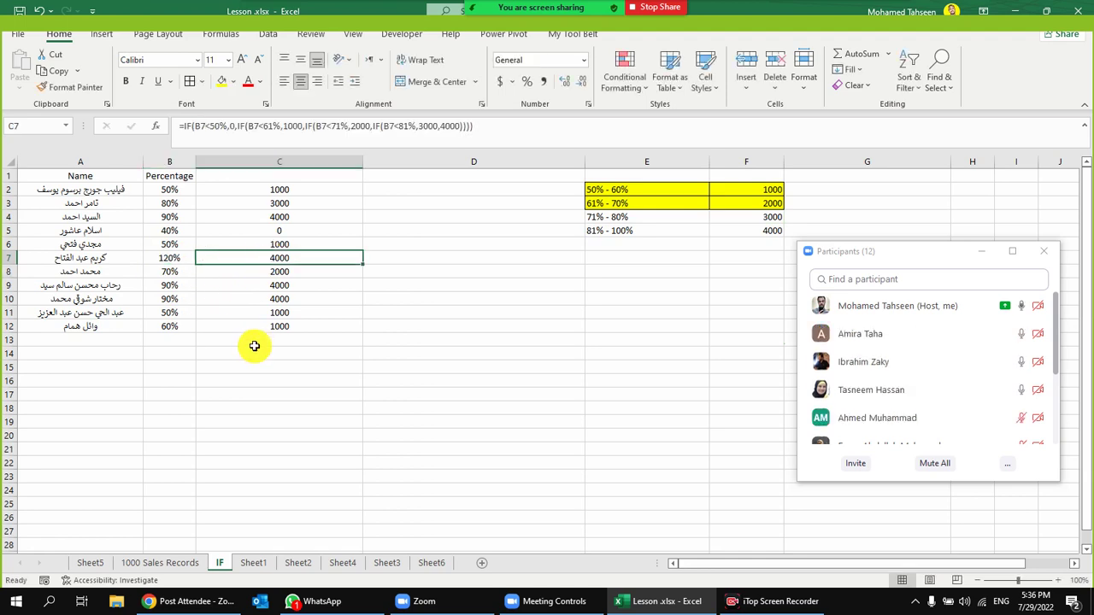
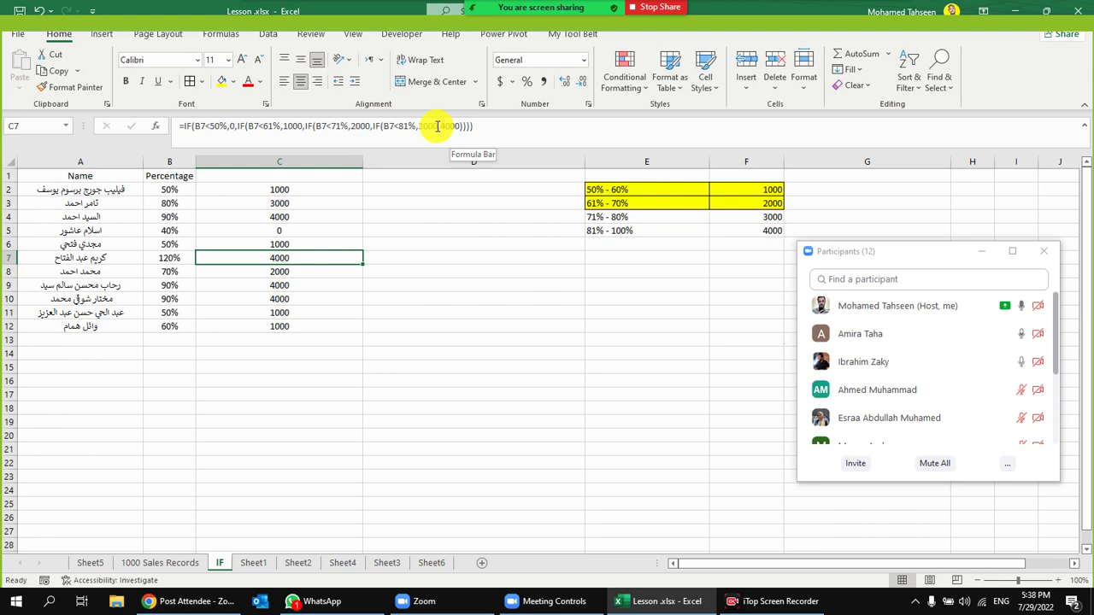
Examine the 100% upper limit of the last percentage range in E5, leaving the cell as it is
left_click(628, 230)
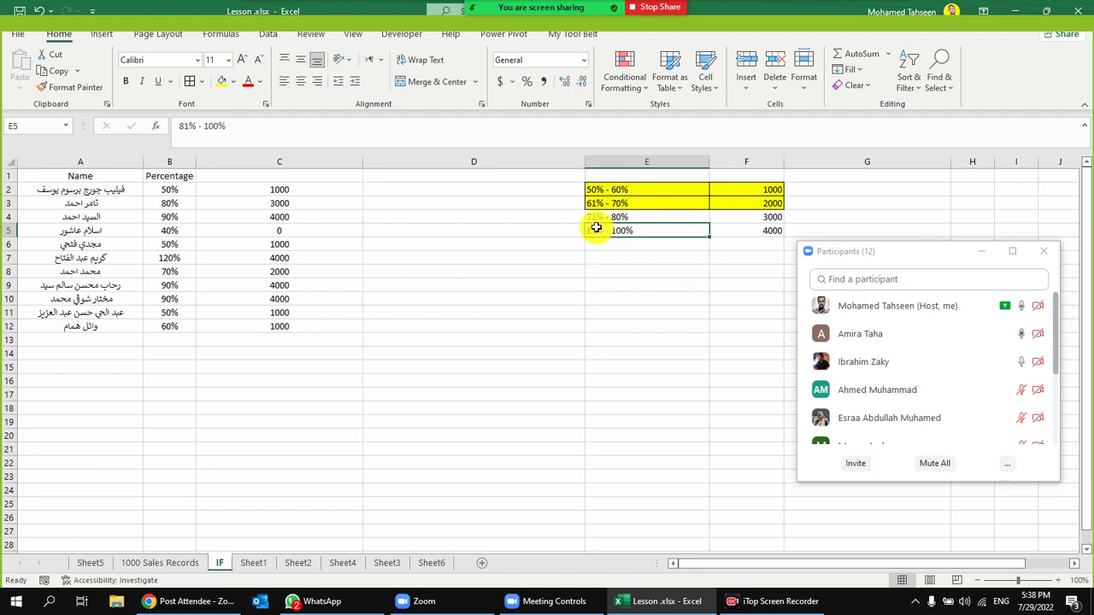
double_click(648, 229)
left_click_drag(633, 230, 608, 226)
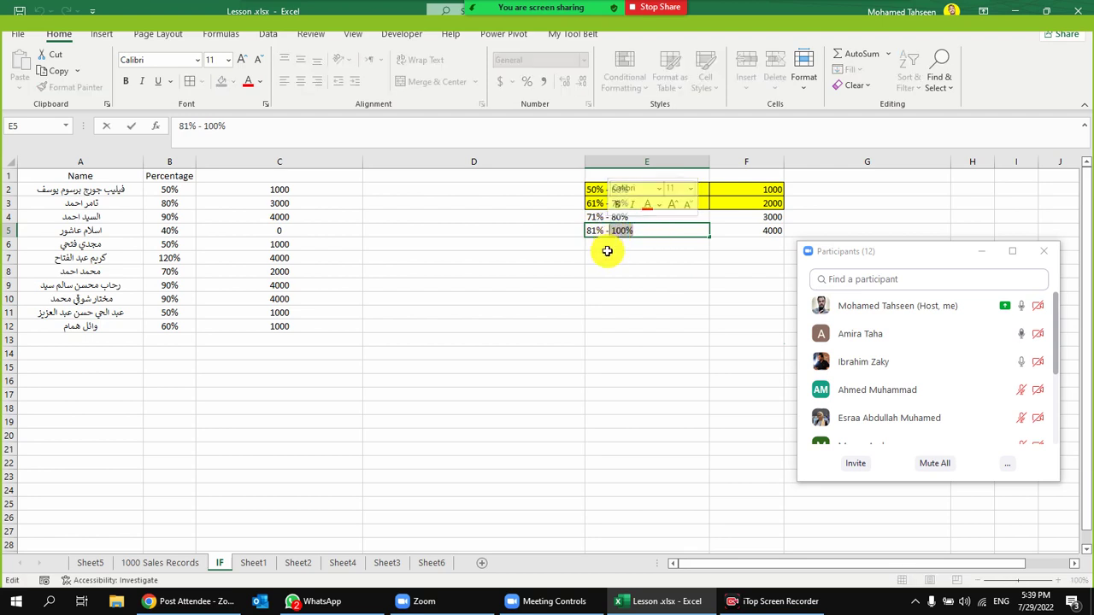
key("Escape")
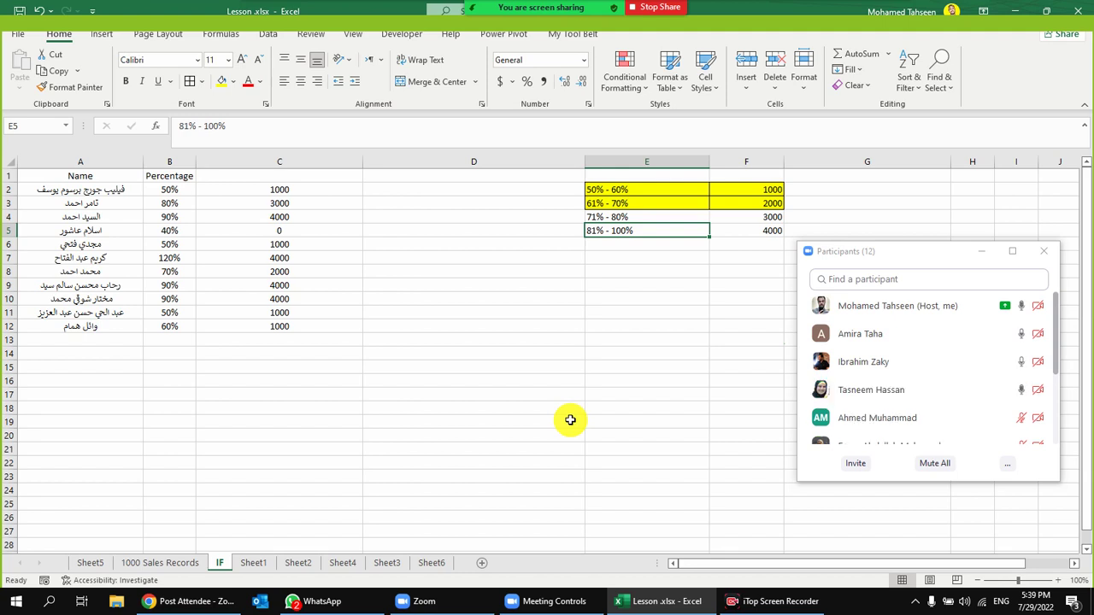
Open Sheet3 and select cell J3 beside the table of science, math and English results
left_click(386, 564)
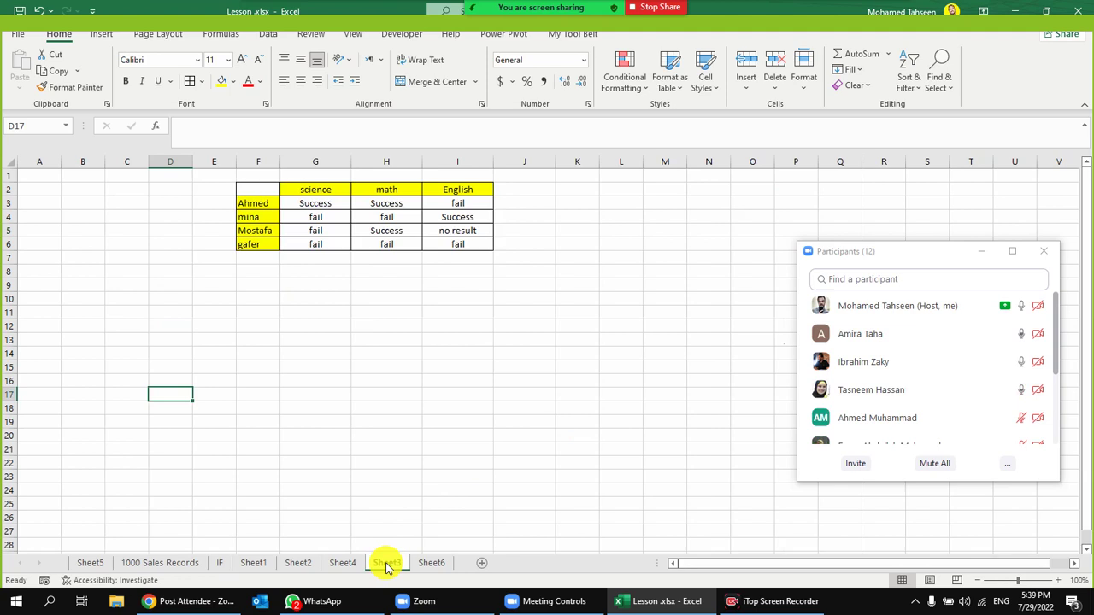
left_click(317, 206)
left_click(488, 239)
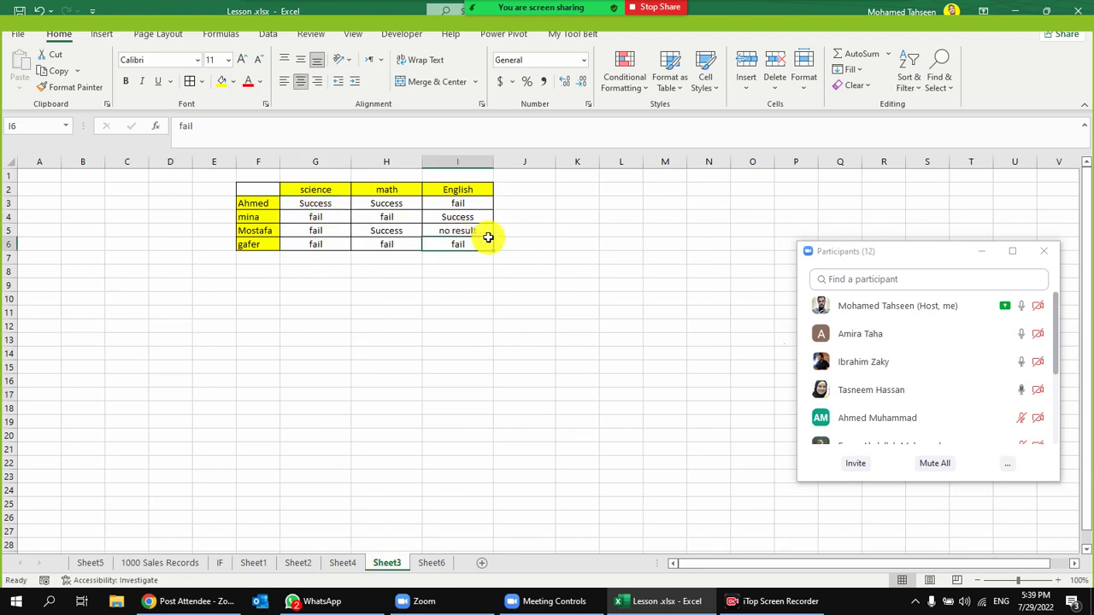
left_click(548, 201)
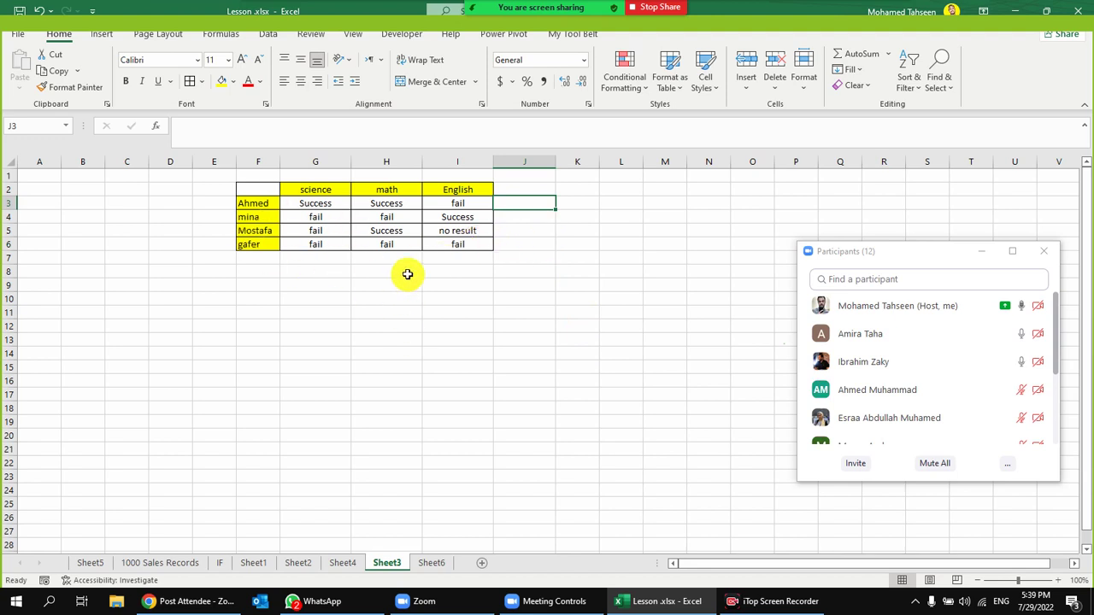
Send the Lesson .xlsx file from the desktop to the Excel level 1 group in WhatsApp, and return to the Excel workbook
mouse_move(940, 416)
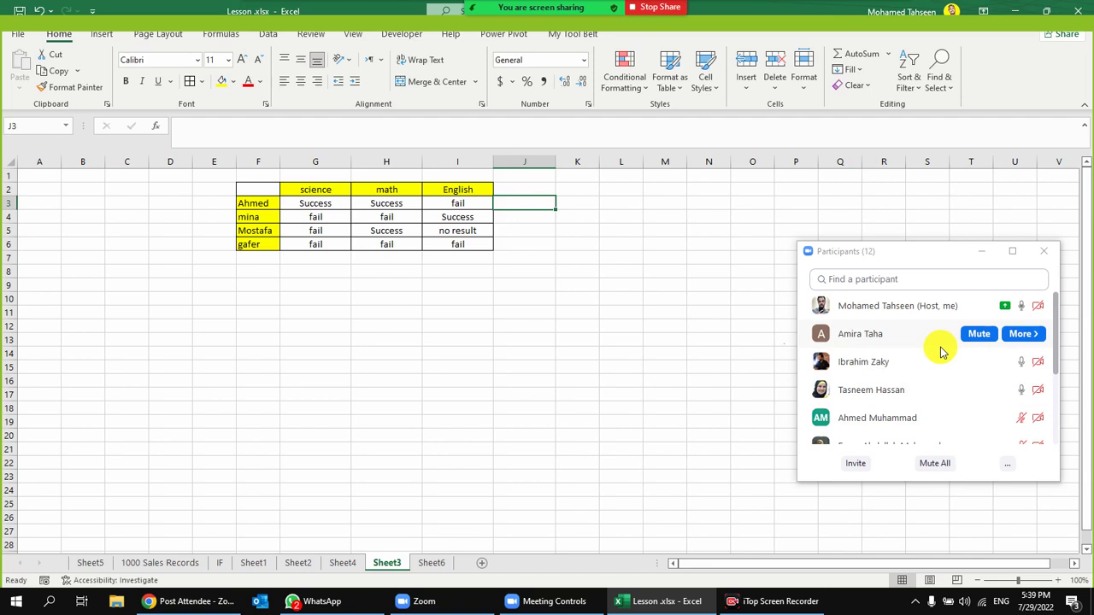
left_click(1014, 10)
left_click(1016, 10)
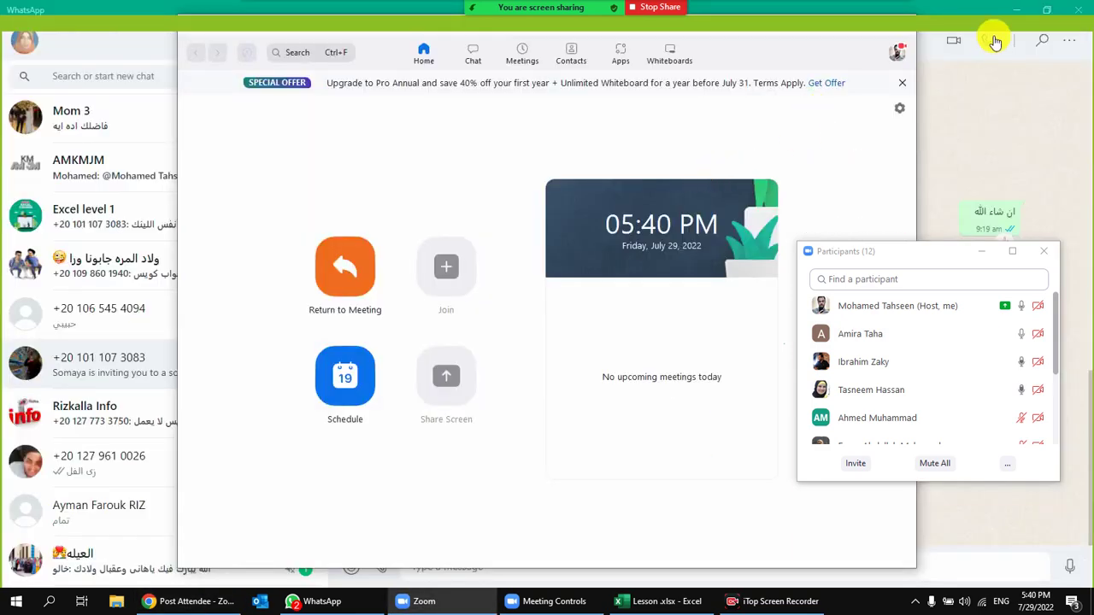
left_click(822, 27)
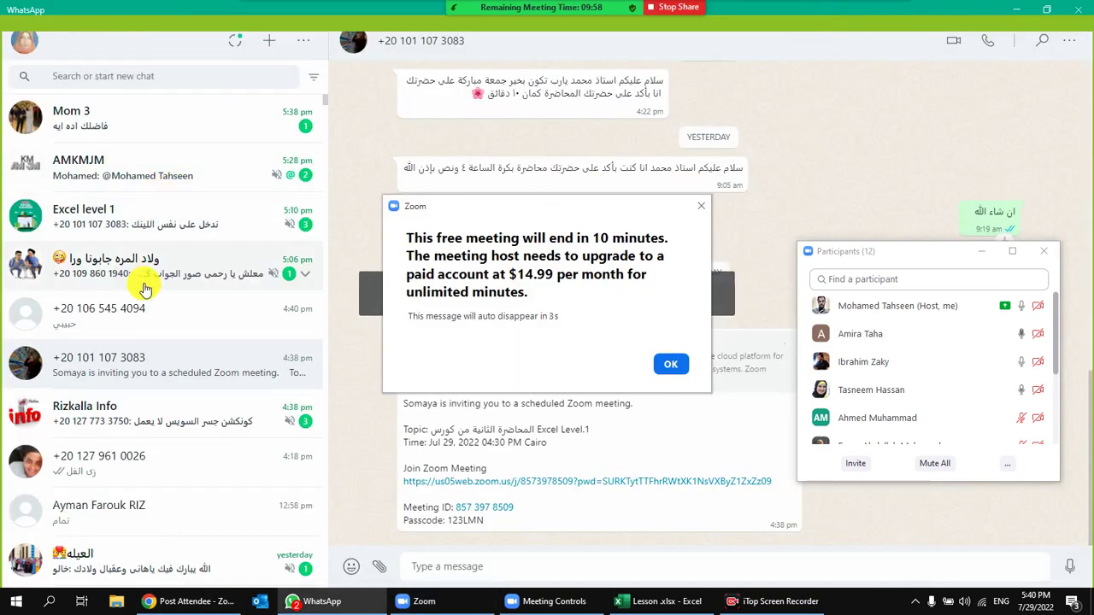
left_click(1016, 9)
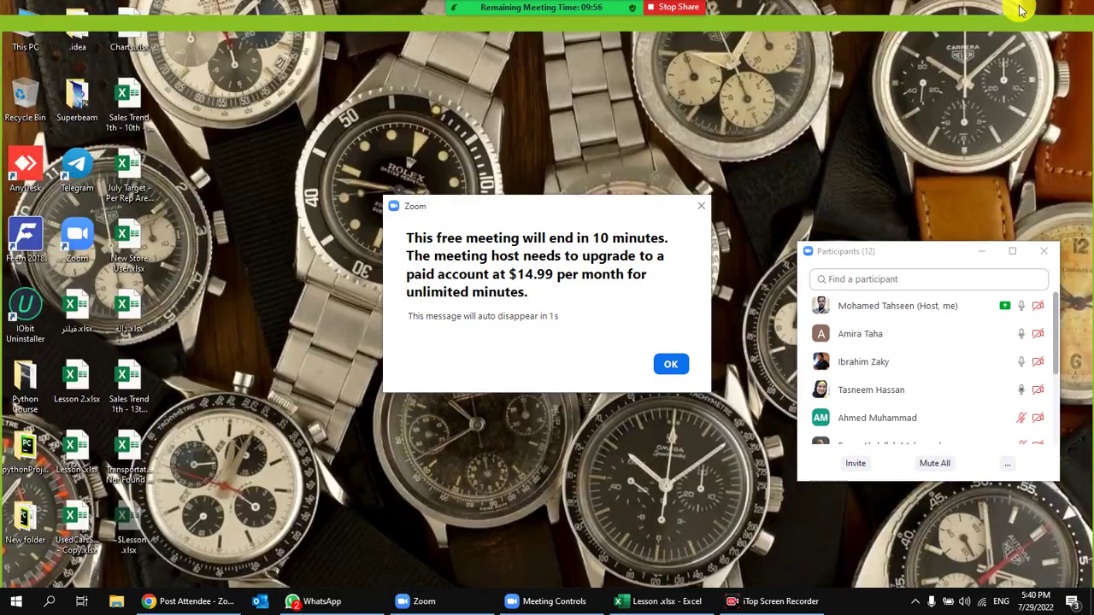
left_click_drag(85, 453, 564, 335)
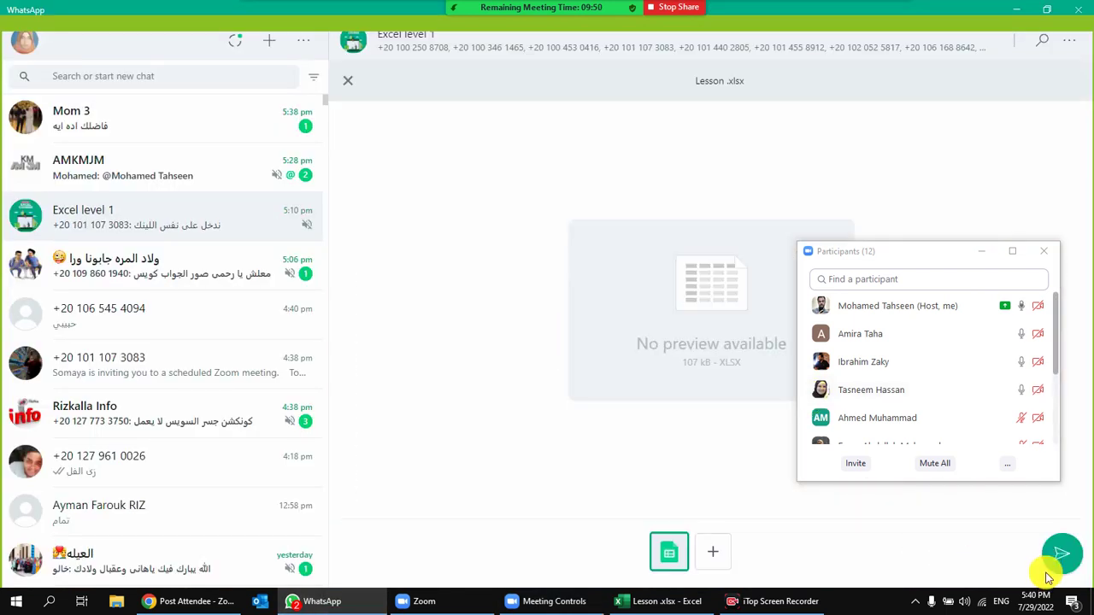
left_click(1058, 551)
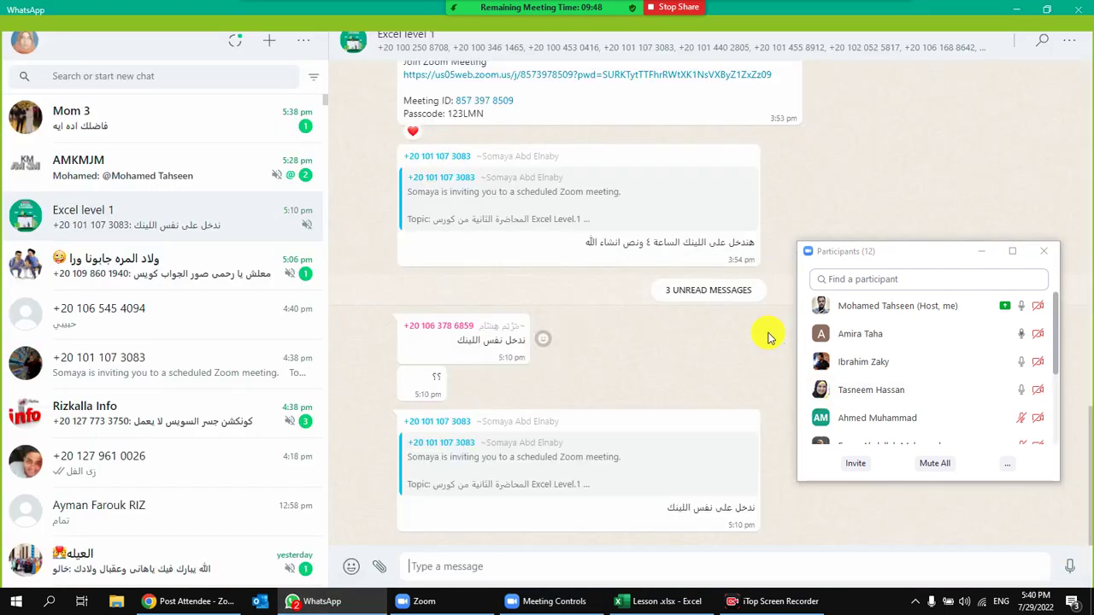
left_click(1025, 8)
left_click(686, 608)
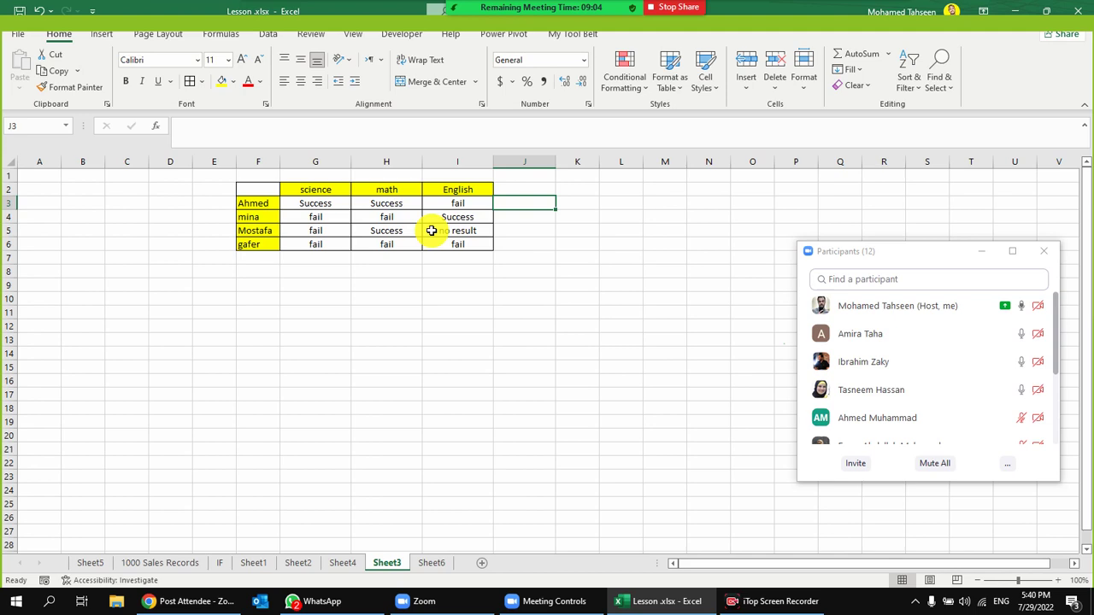
Return to the IF sheet and review the percentages in column B against the ranges in E2:E3
left_click(220, 562)
left_click(186, 188)
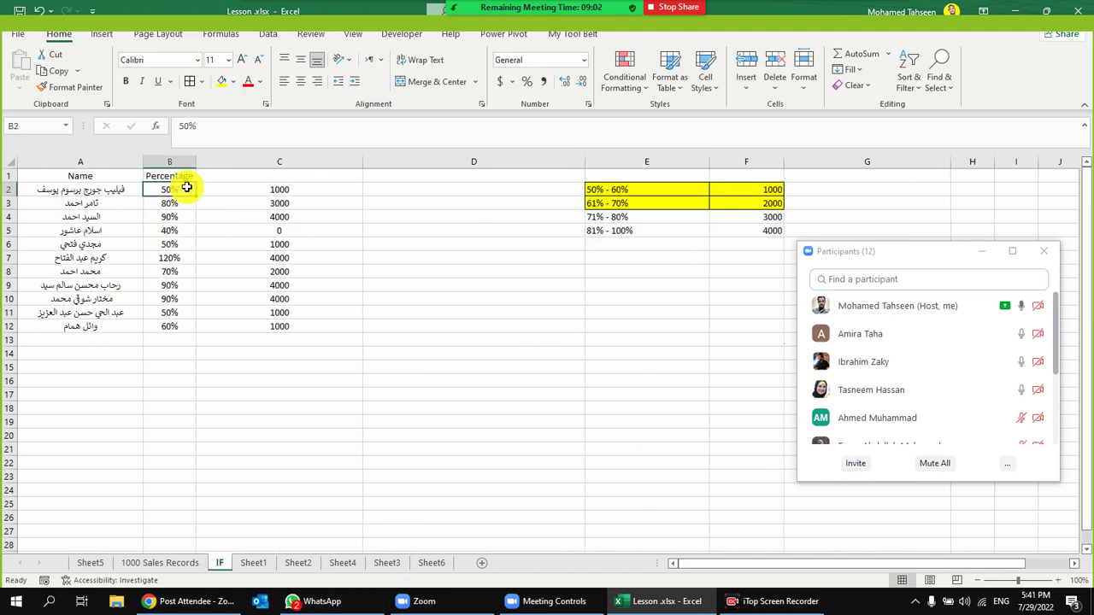
left_click_drag(186, 189, 170, 325)
left_click_drag(186, 190, 176, 310)
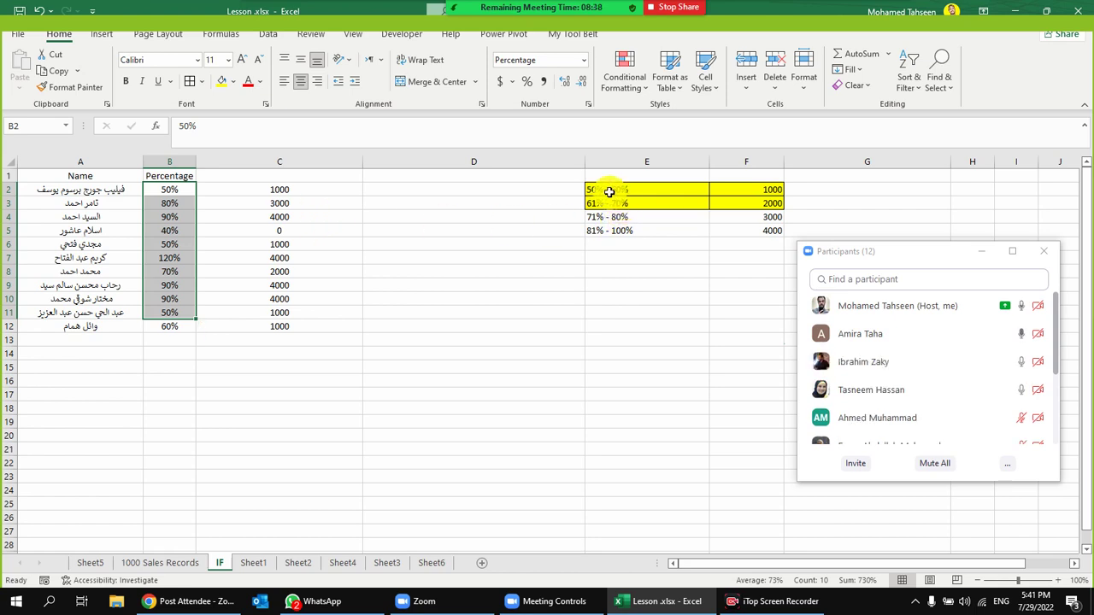
left_click_drag(599, 191, 598, 203)
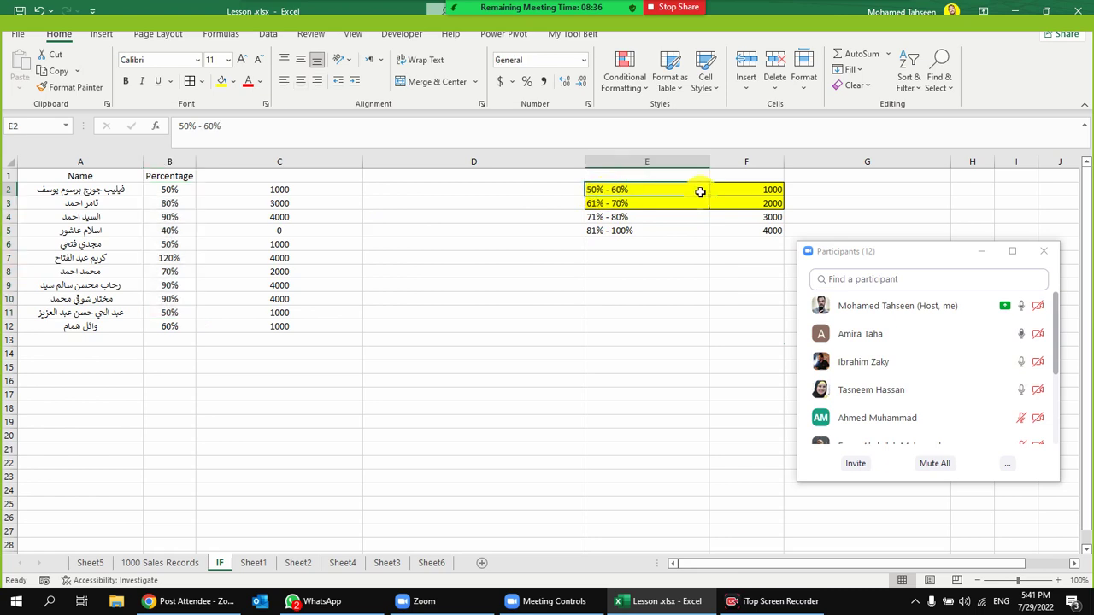
In C2's nested IF formula, replace the 1000 result with "ضعيف" and fill the formula down to C12
left_click(257, 191)
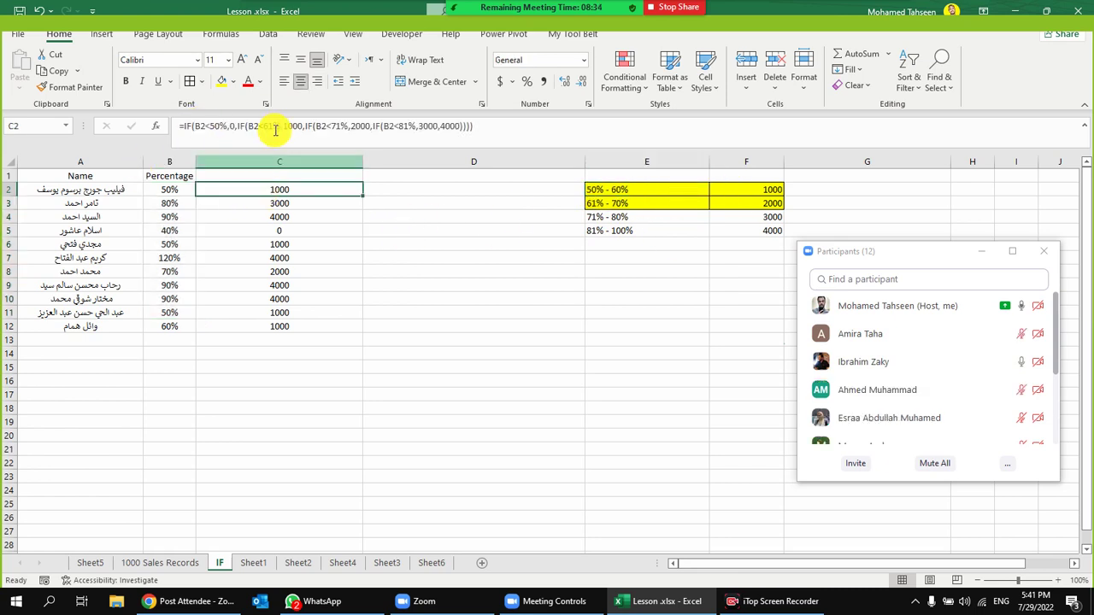
left_click(273, 127)
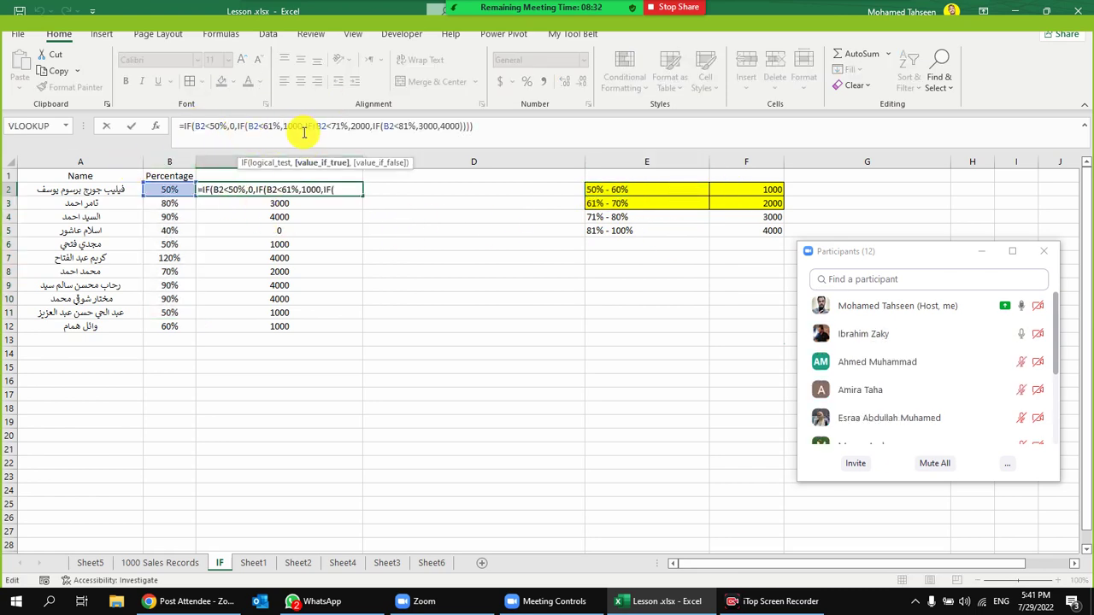
key("BackSpace")
key("BackSpace")
key("BackSpace")
key("BackSpace")
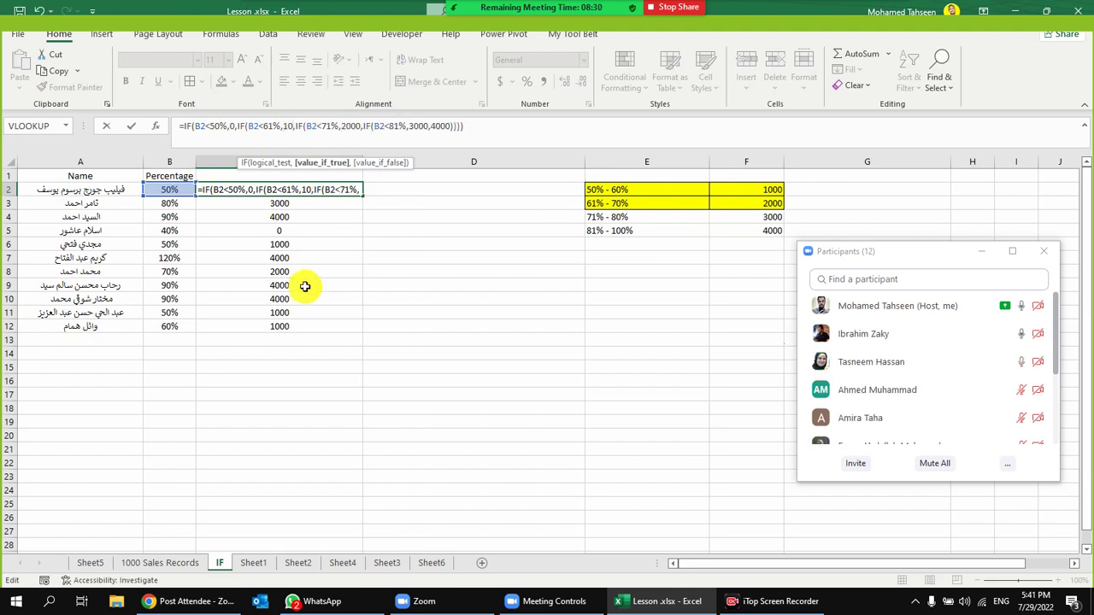
type("\"")
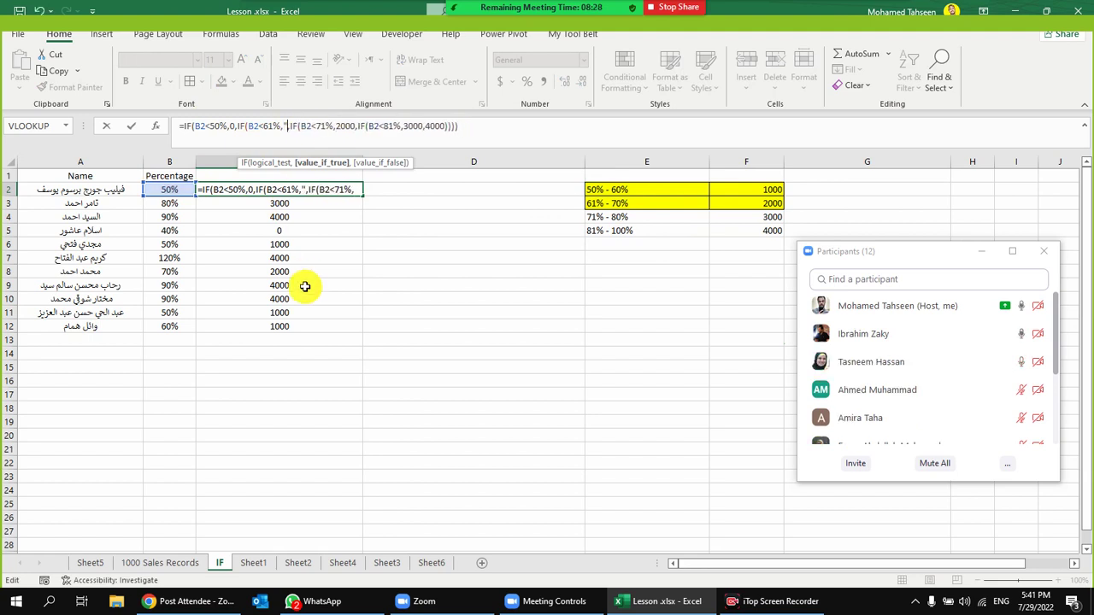
key("alt+shift")
type("ضعيف")
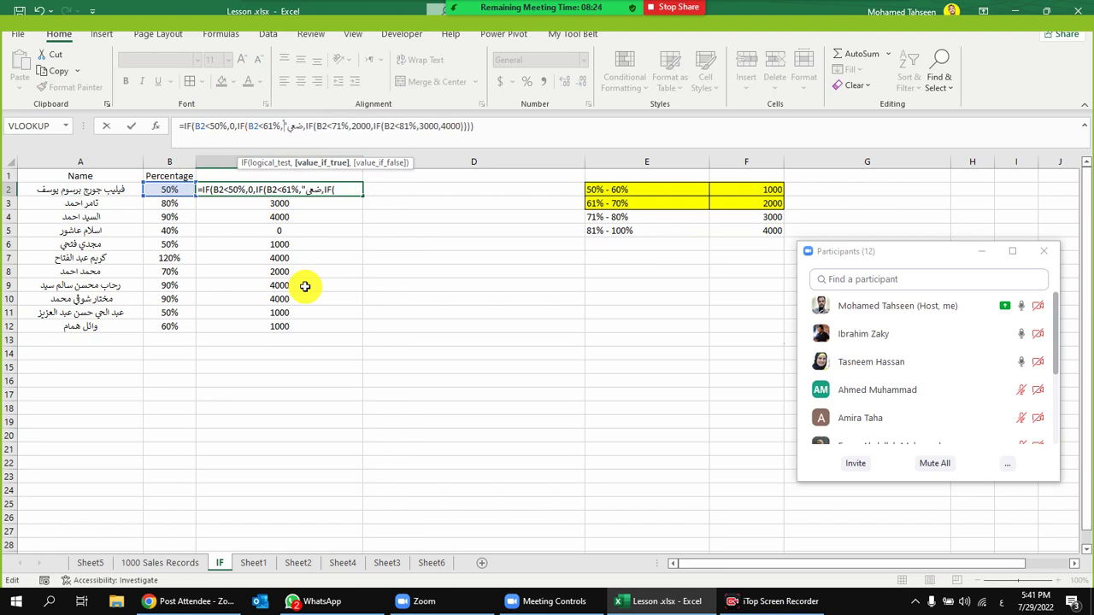
type("\"")
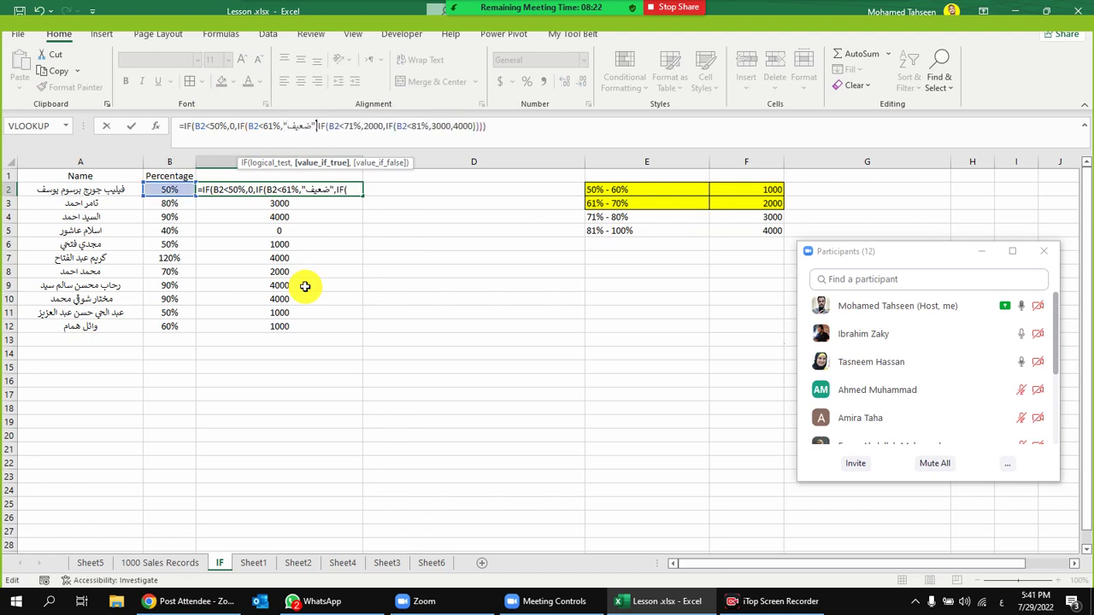
key("Return")
left_click(348, 195)
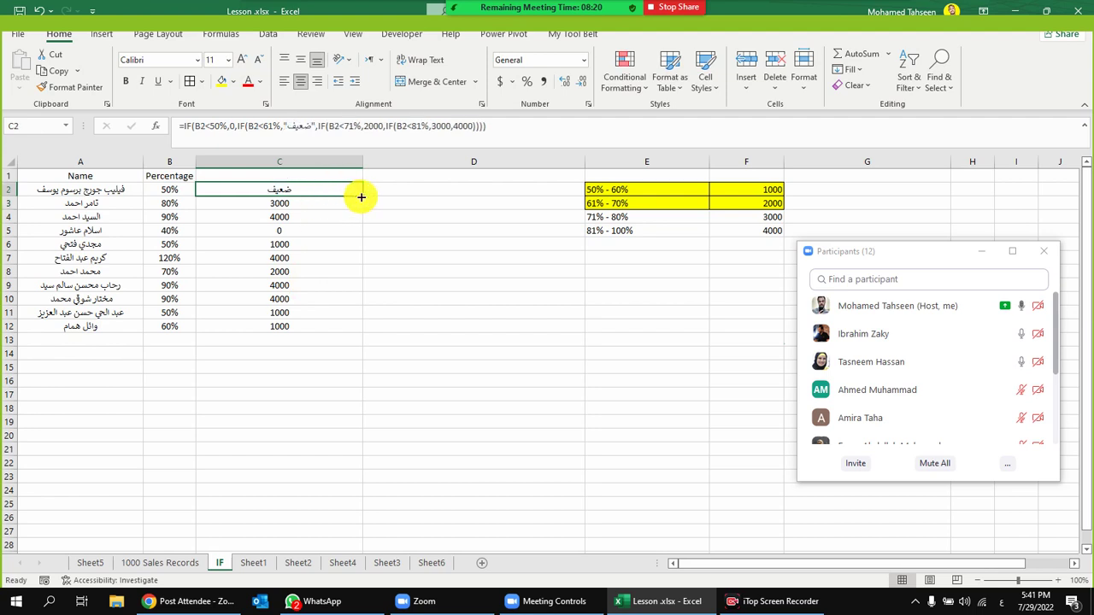
double_click(360, 198)
In C6's nested IF formula, replace the 2000 result for percentages under 71% with "متوسط"
left_click(290, 245)
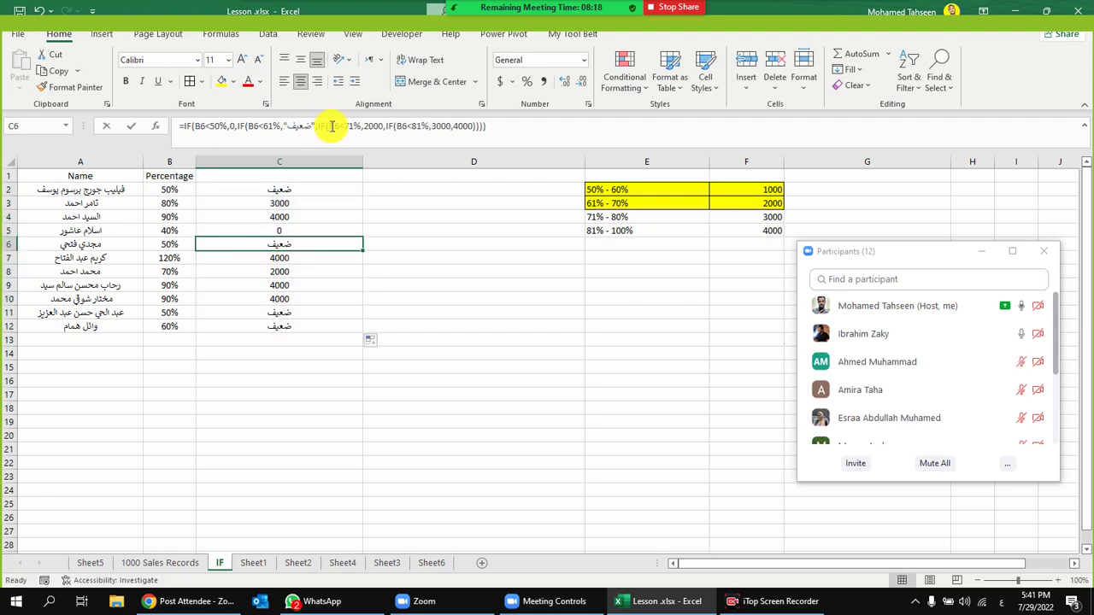
left_click(376, 126)
key("BackSpace")
key("BackSpace")
key("BackSpace")
key("BackSpace")
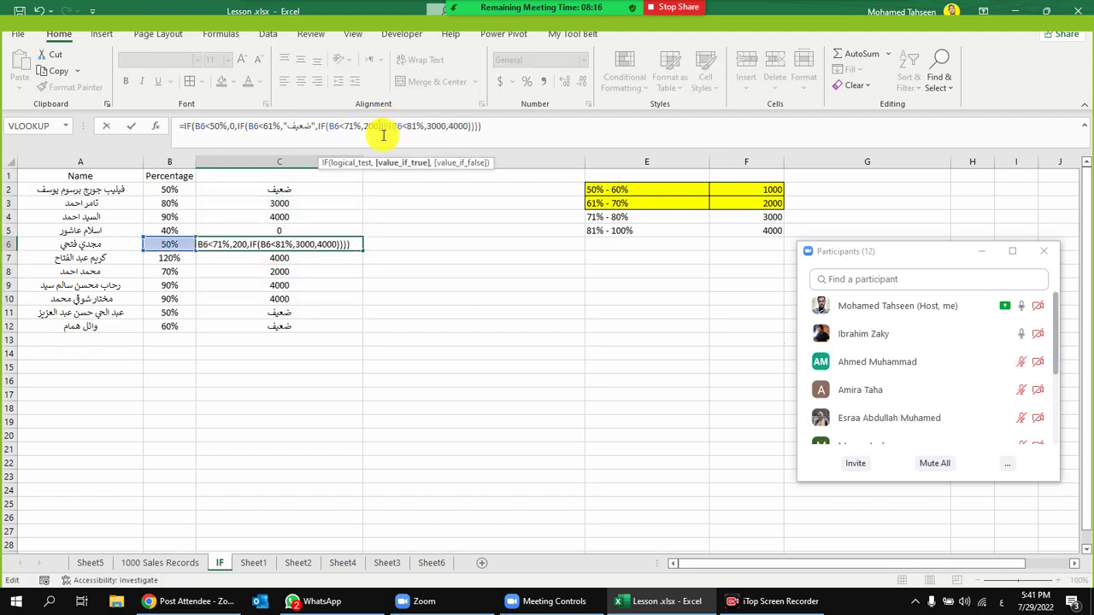
type("\"")
type("متو")
type("سط\"")
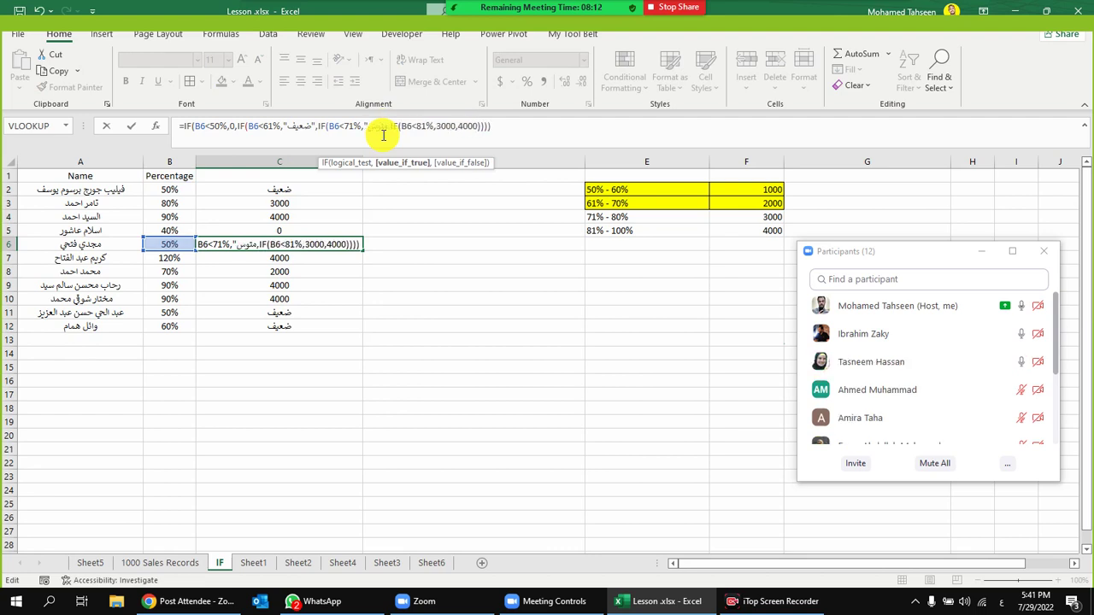
key("Return")
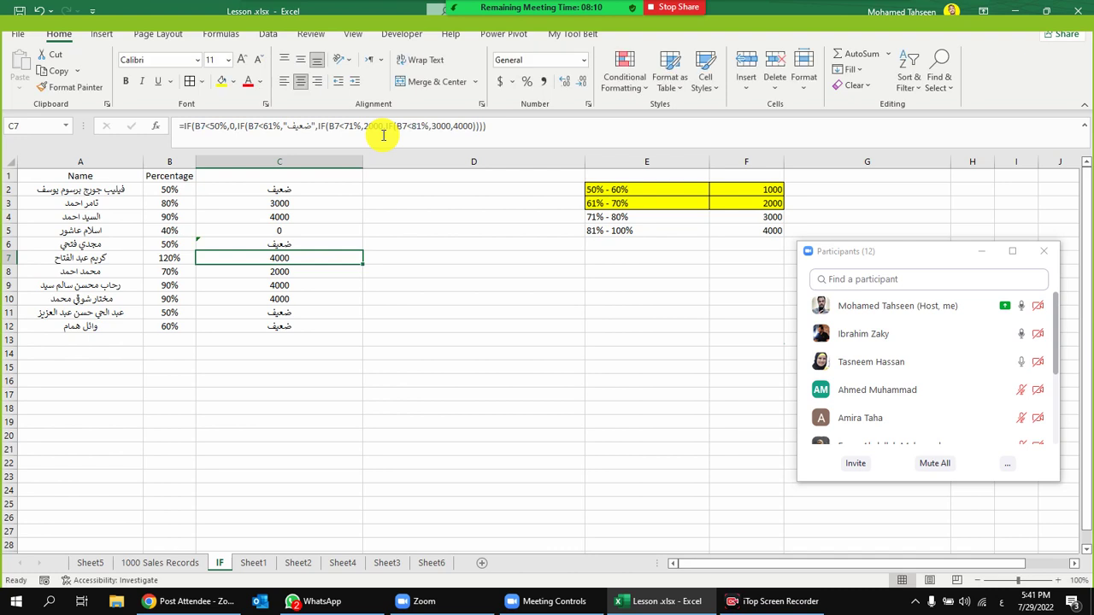
Copy C6's formula up to C2, fill it down to C12, and check the result for the 70% row
left_click(357, 245)
left_click_drag(363, 250, 362, 193)
left_click(362, 191)
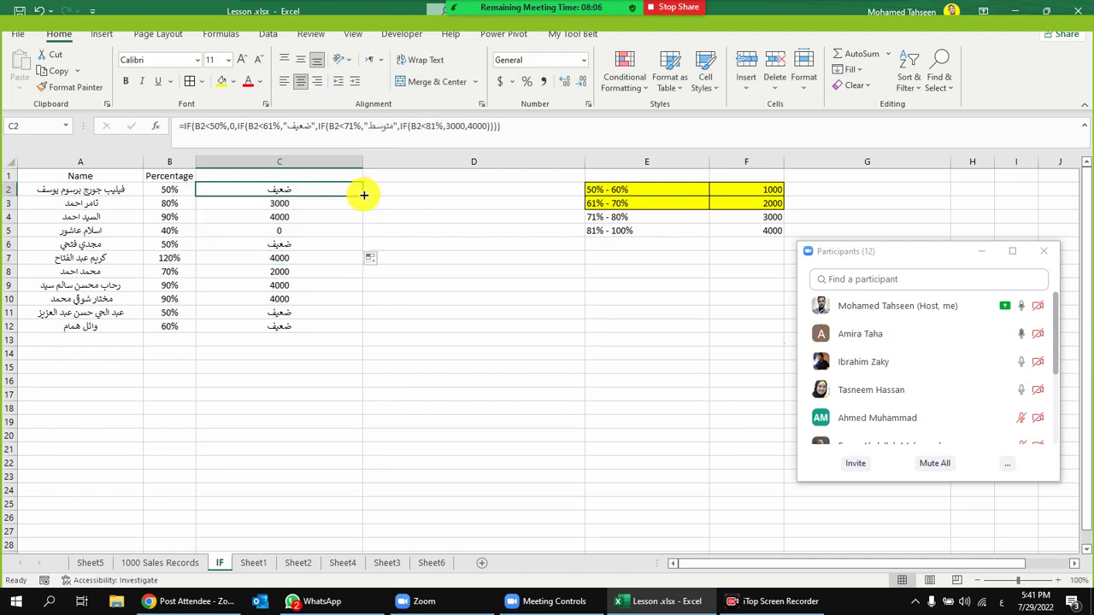
double_click(363, 196)
left_click_drag(297, 272, 162, 271)
In C2's nested IF formula, replace the 3000 result with "جيد" and fill the formula down to C12
left_click(349, 188)
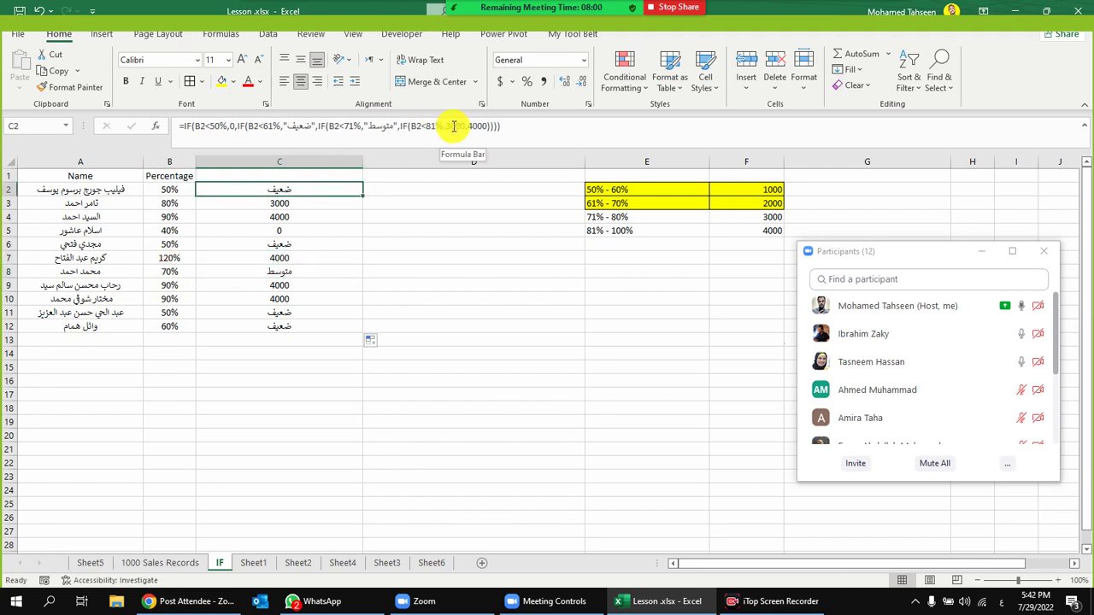
left_click(465, 129)
key("BackSpace")
key("BackSpace")
key("BackSpace")
key("BackSpace")
type("\"جيد\"")
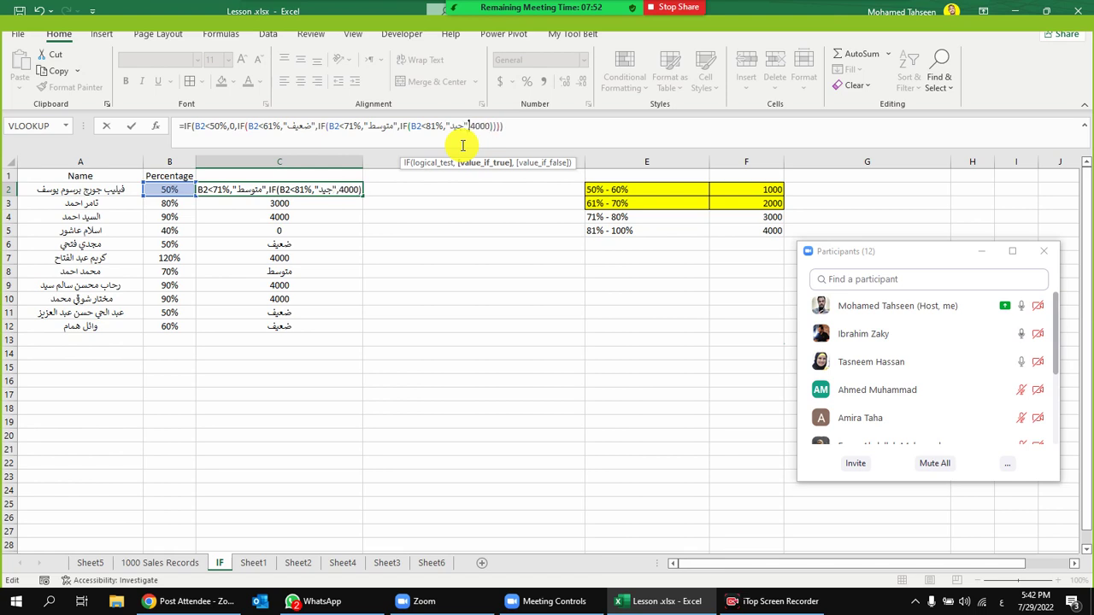
key("Return")
left_click(356, 185)
double_click(362, 196)
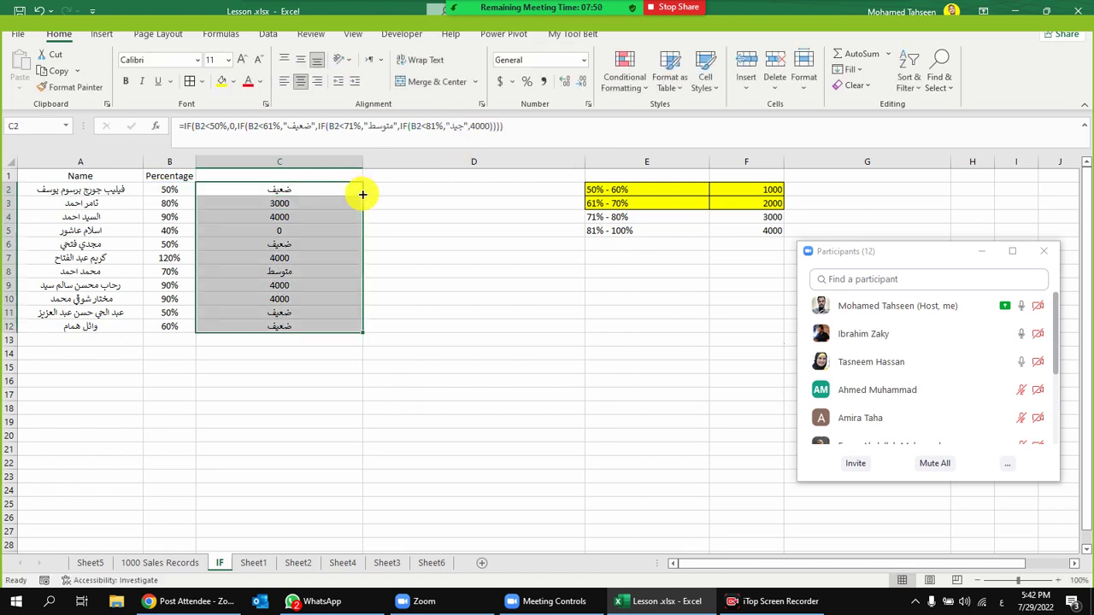
left_click(298, 204)
Replace the final 4000 result in C2's formula with "جيد جدا" and fill the formula down to C12
left_click(325, 185)
left_click(486, 127)
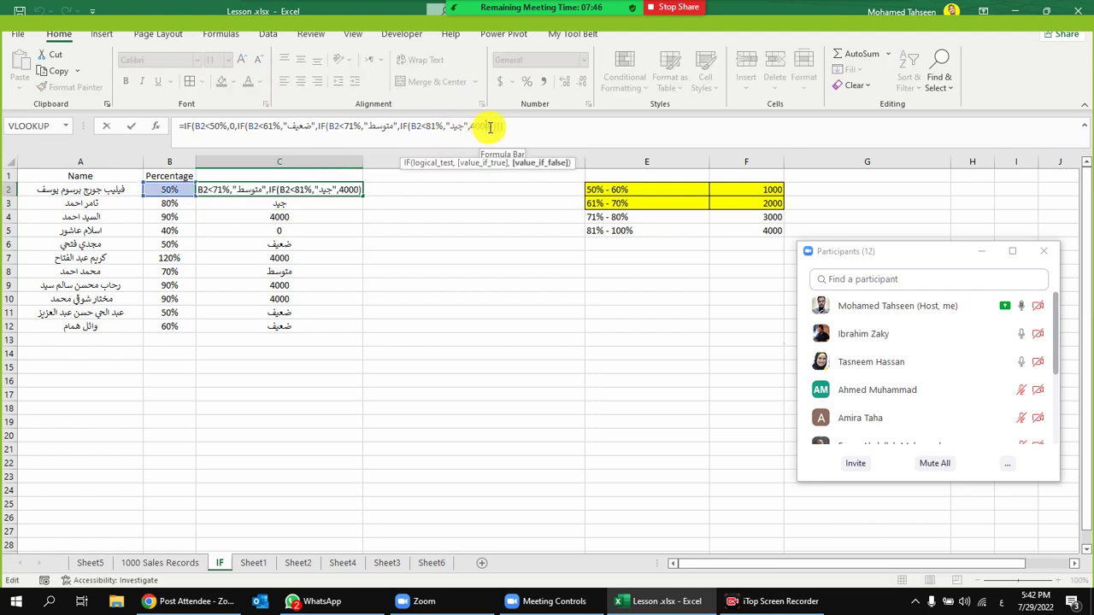
key("BackSpace")
key("BackSpace")
key("BackSpace")
key("BackSpace")
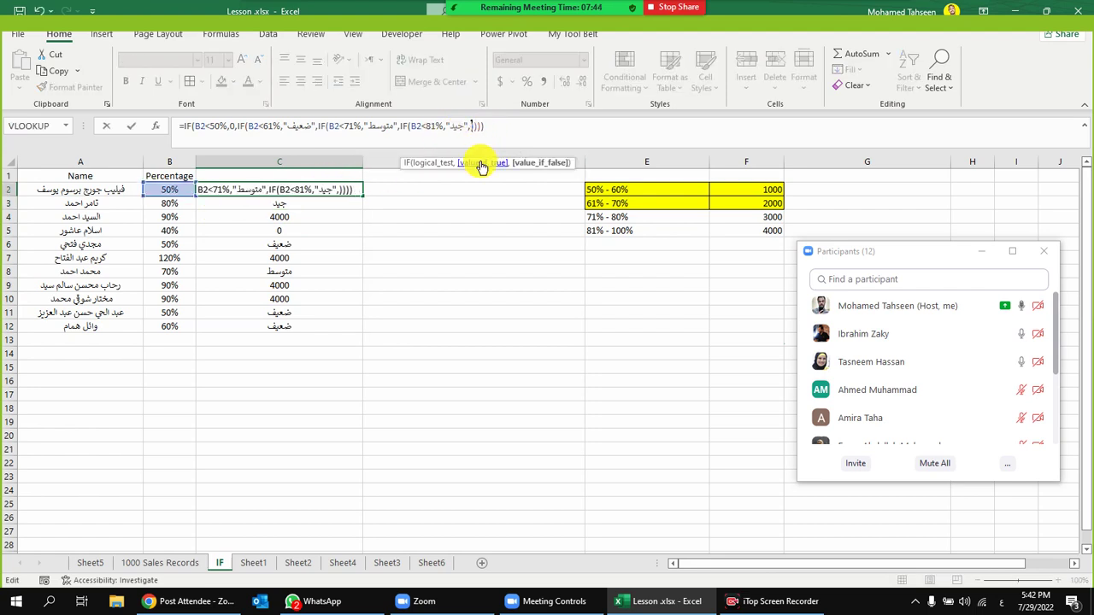
type("\"جيد\",\"جيد جدا")
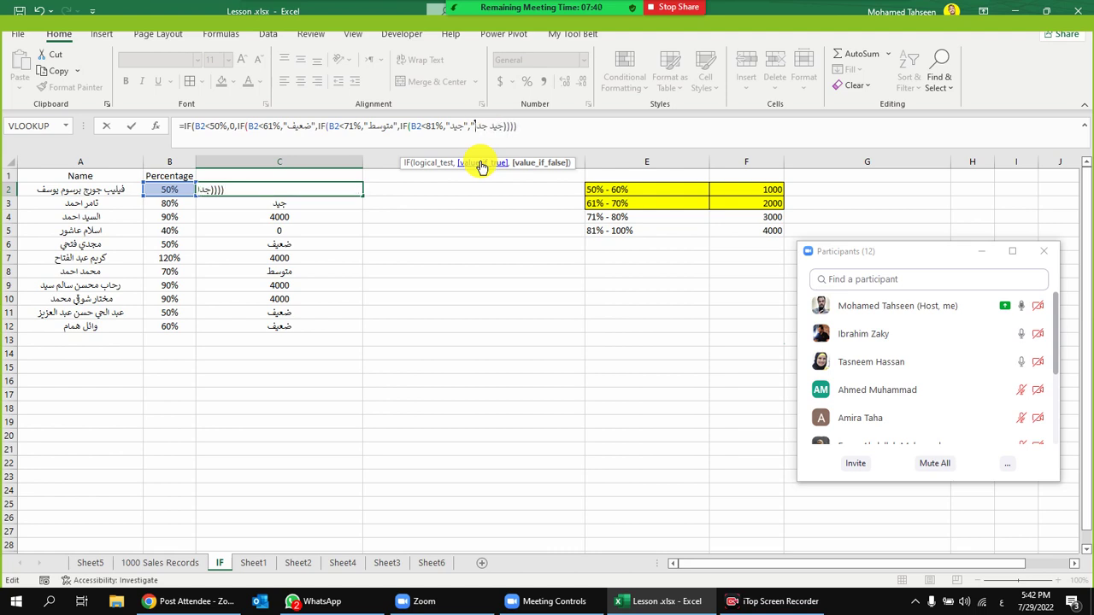
type("\"")
key("Return")
left_click(342, 192)
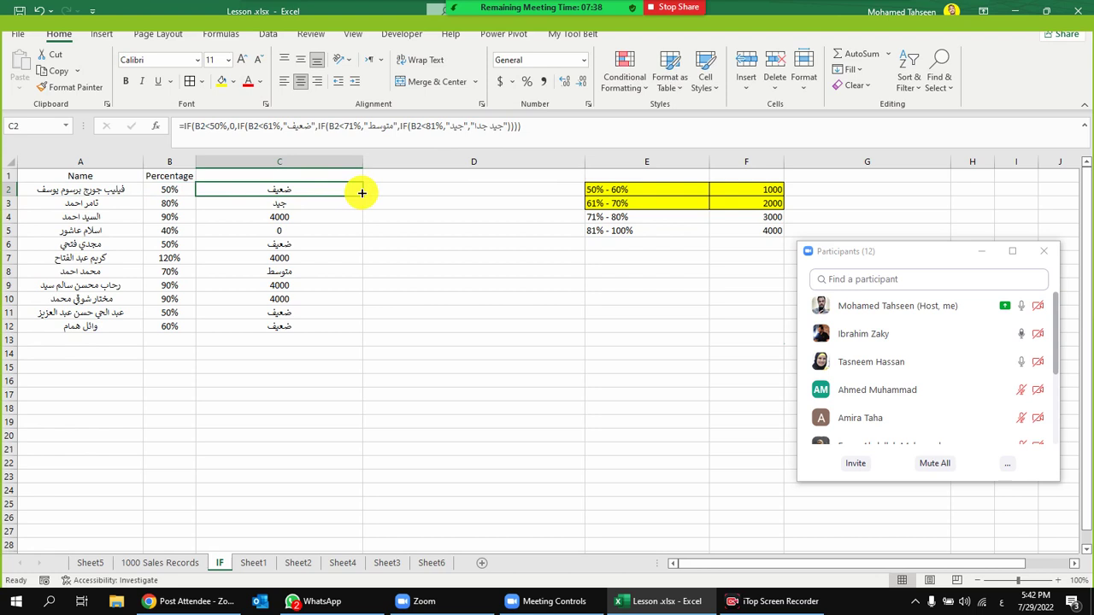
double_click(362, 195)
In C4's nested IF formula, replace the 0 result for percentages under 50% with "راسب"
left_click(312, 215)
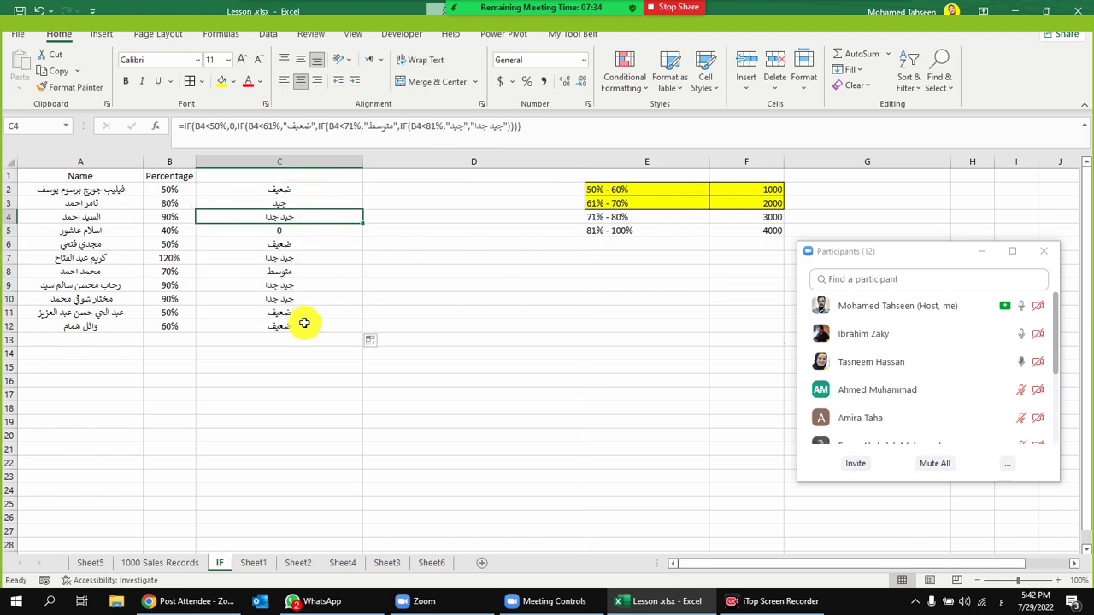
left_click(231, 128)
key("BackSpace")
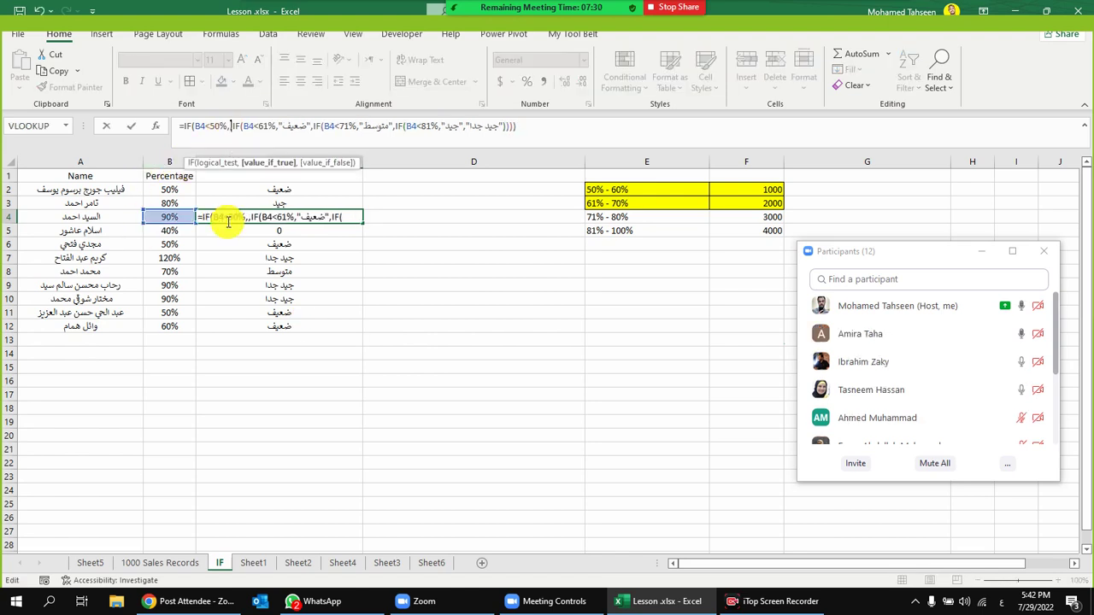
type("\"راسب\"")
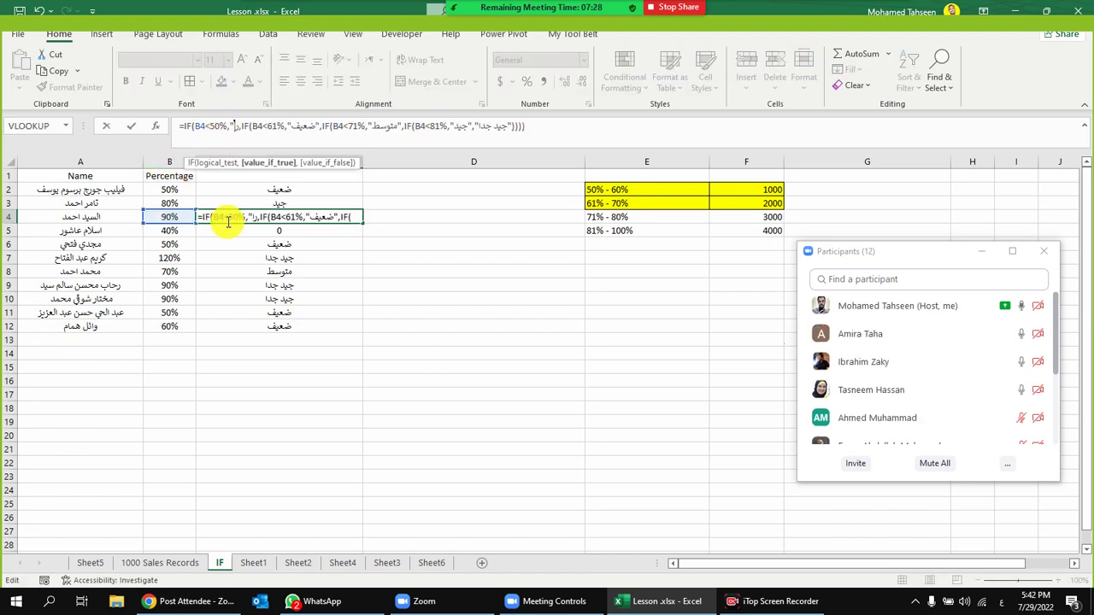
key("Return")
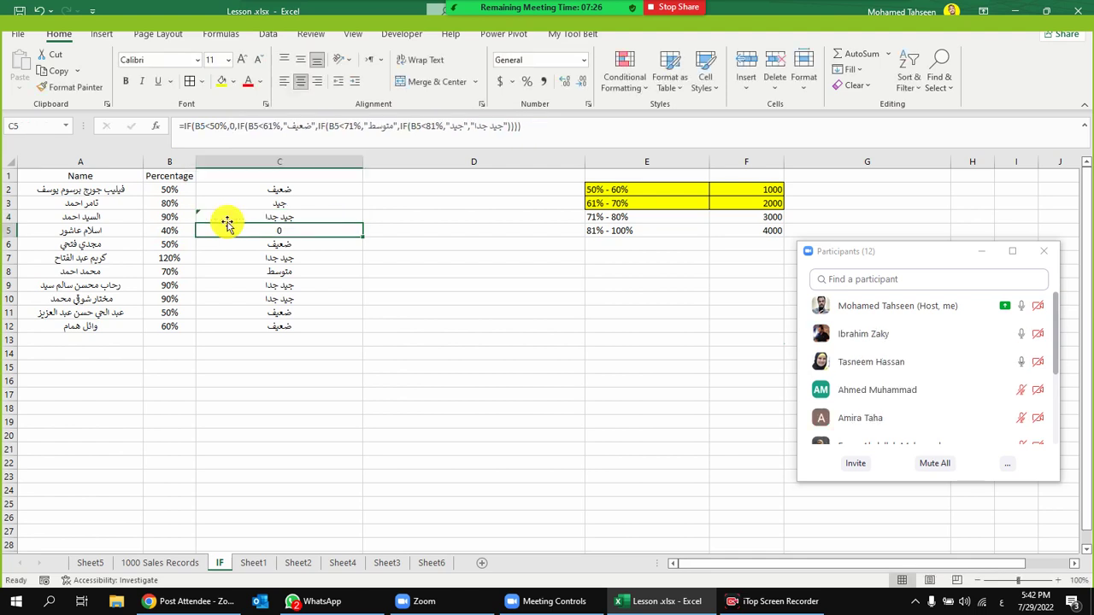
Copy C4's formula up to C2, fill it down to C12, and check the formulas in C5 and C7
left_click(325, 217)
left_click_drag(363, 224, 362, 191)
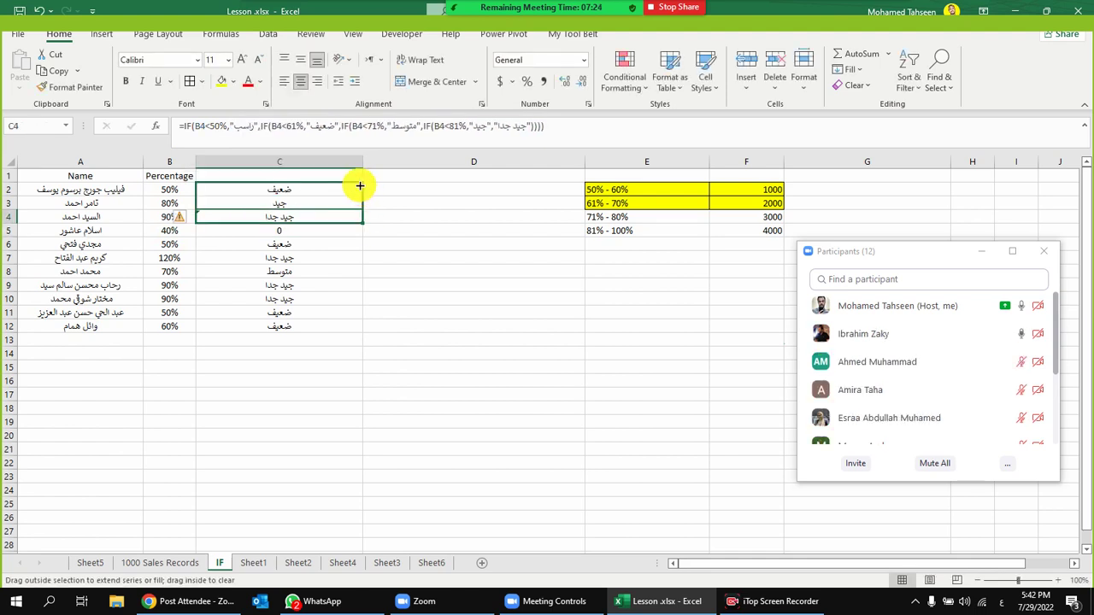
left_click(359, 186)
double_click(363, 196)
left_click(309, 229)
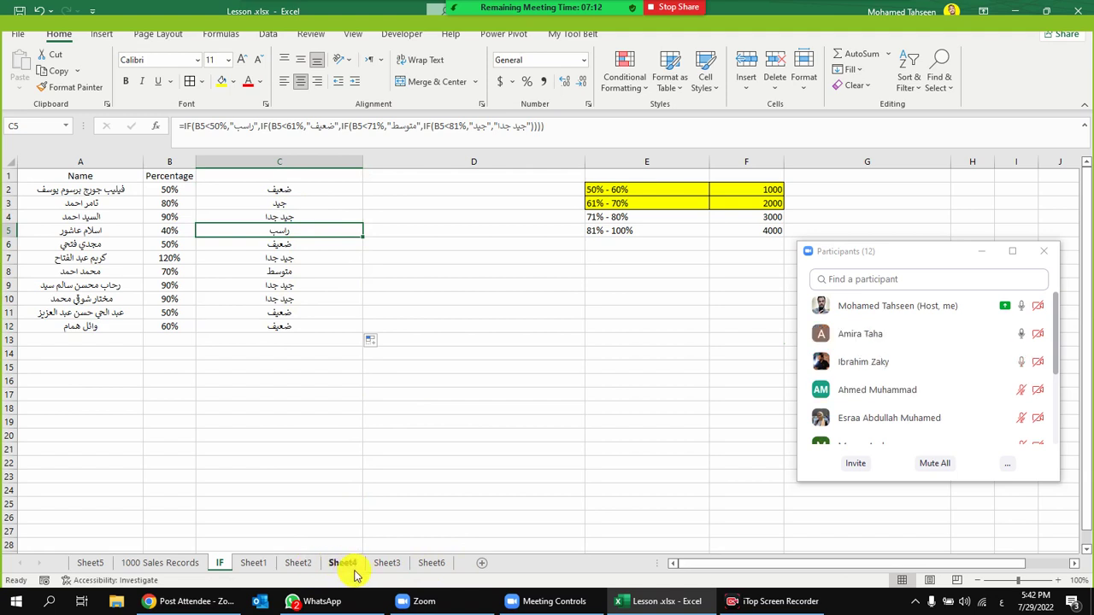
left_click(288, 261)
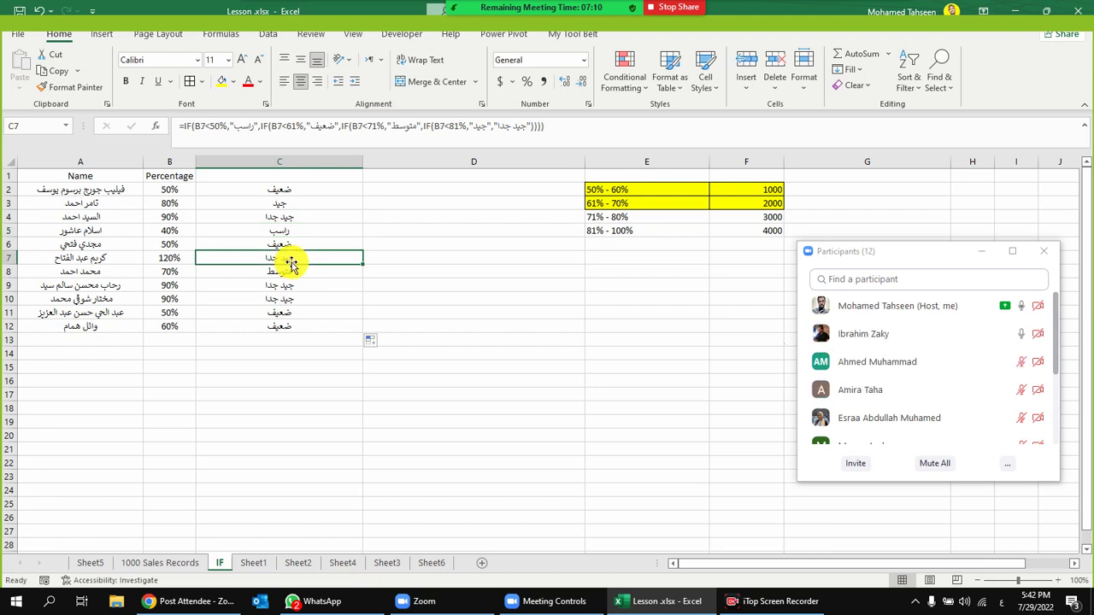
Open Sheet3, narrow column J to a thin spacer and widen column K beside the results table
left_click(343, 561)
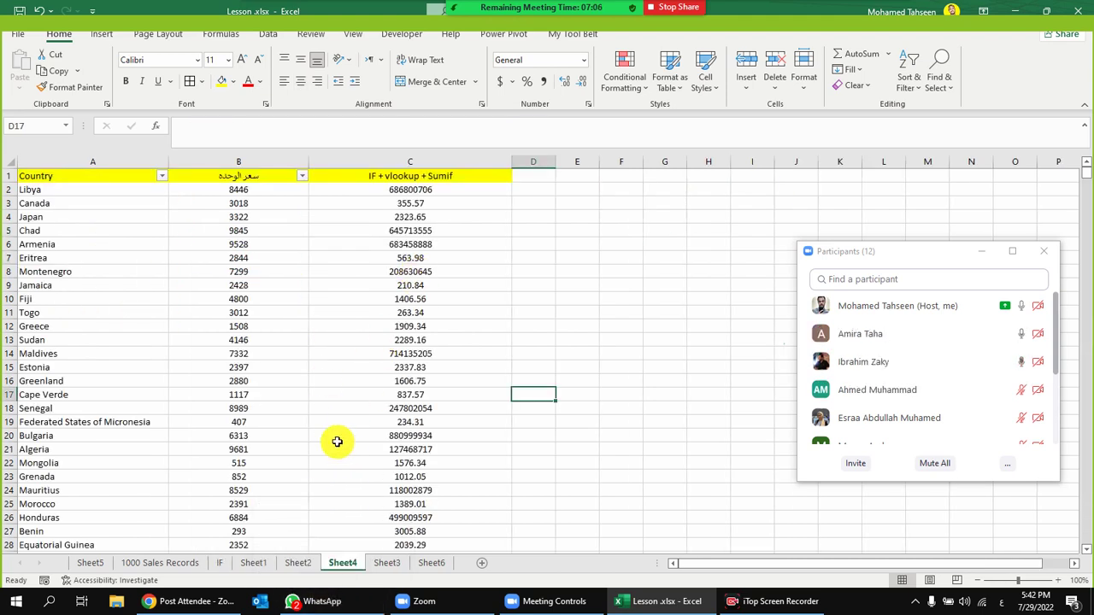
left_click(298, 562)
left_click(387, 563)
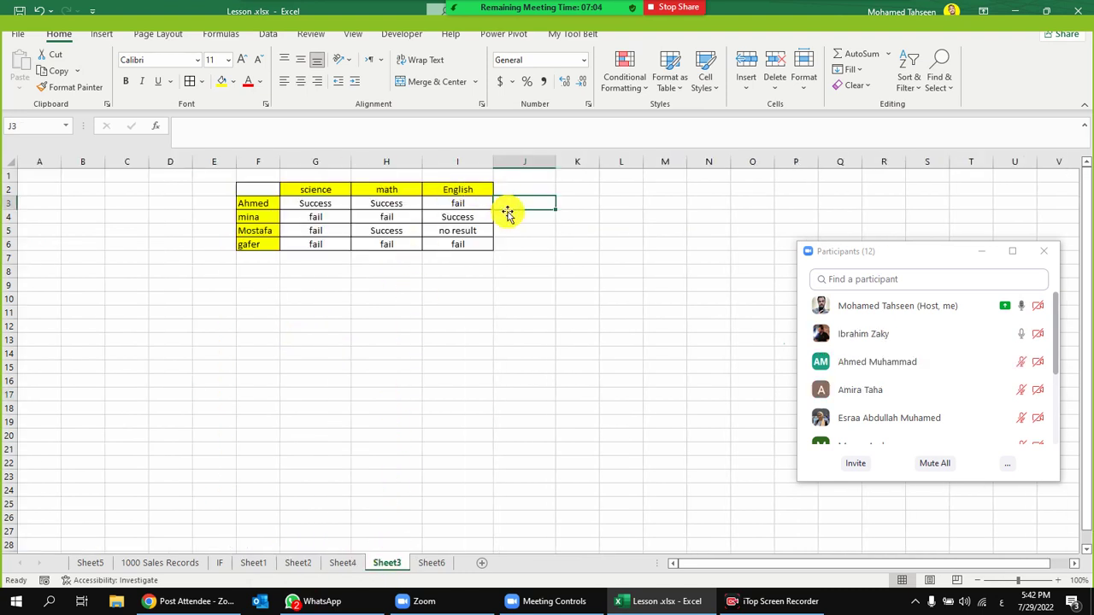
left_click(588, 203)
left_click_drag(599, 161, 664, 161)
left_click_drag(555, 162, 516, 161)
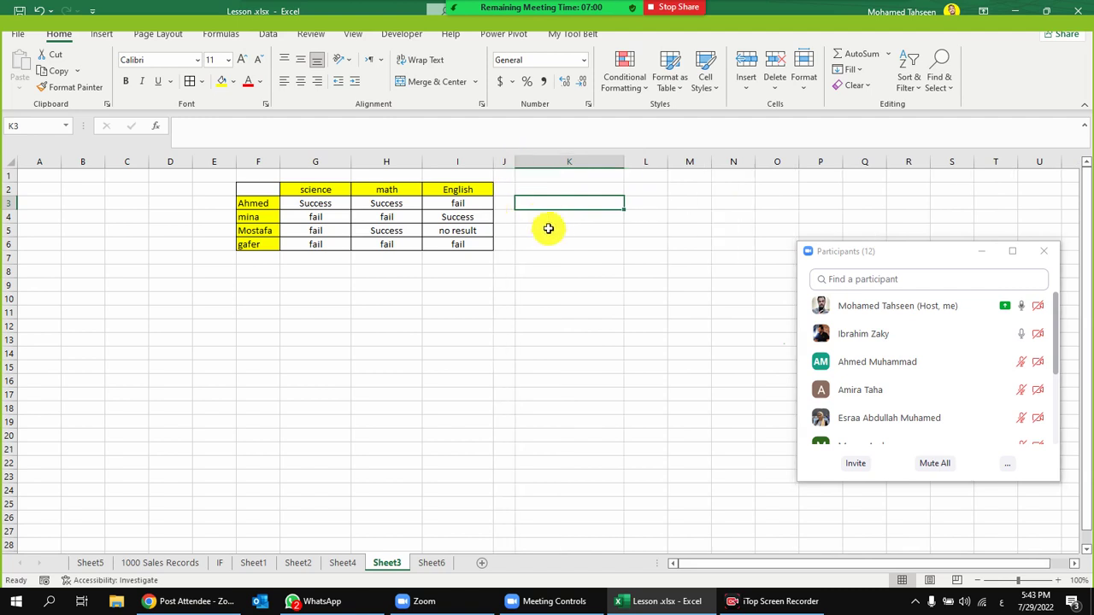
left_click_drag(632, 155, 688, 162)
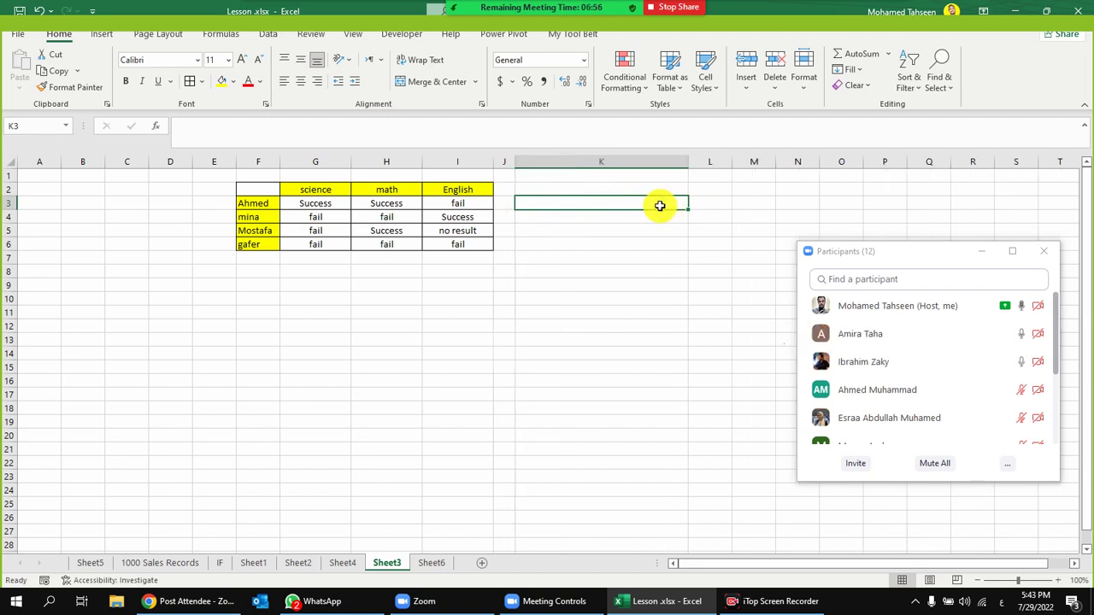
Examine the first student's science, math and English results in row 3 of the table
left_click(259, 205)
left_click(334, 205)
left_click(385, 205)
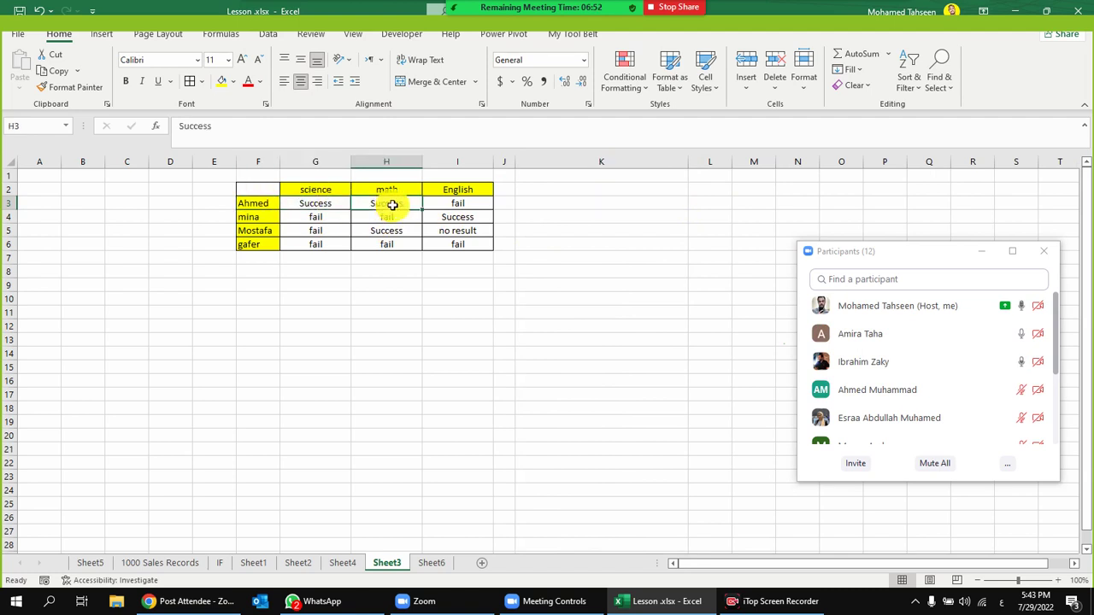
left_click(456, 204)
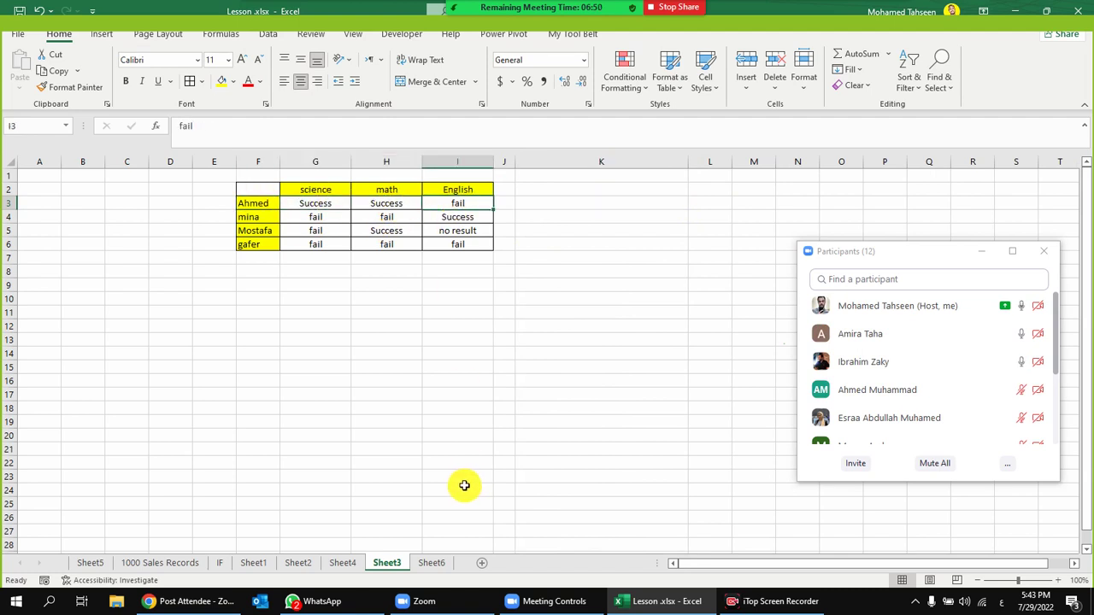
Examine the science, math and English results of the remaining students in rows 4 to 6
left_click(323, 220)
left_click(395, 219)
left_click(481, 216)
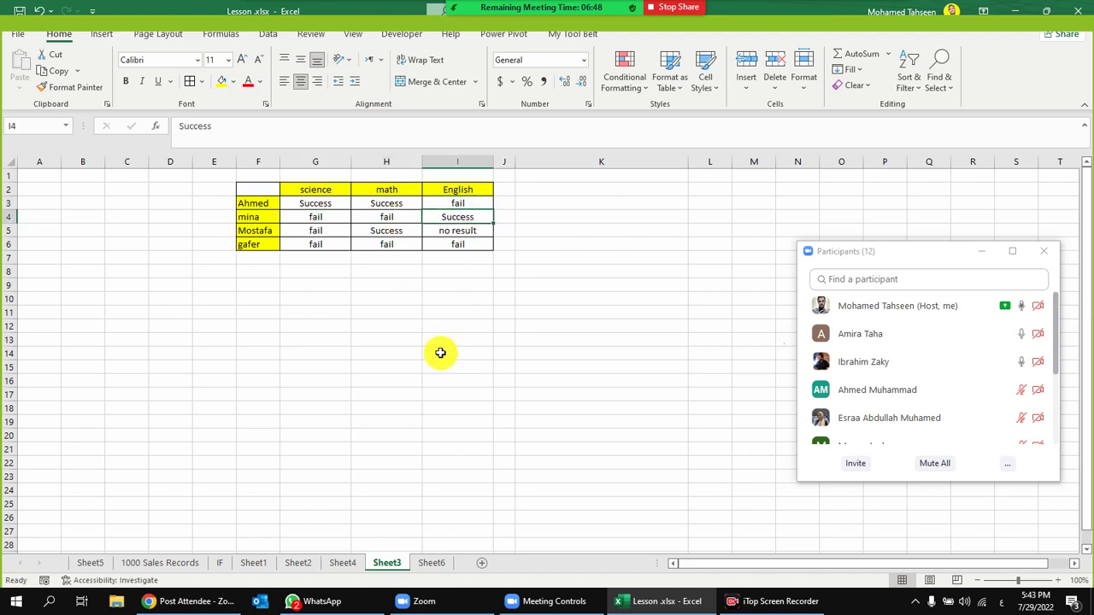
left_click(324, 231)
left_click_drag(393, 230, 318, 246)
left_click(430, 378)
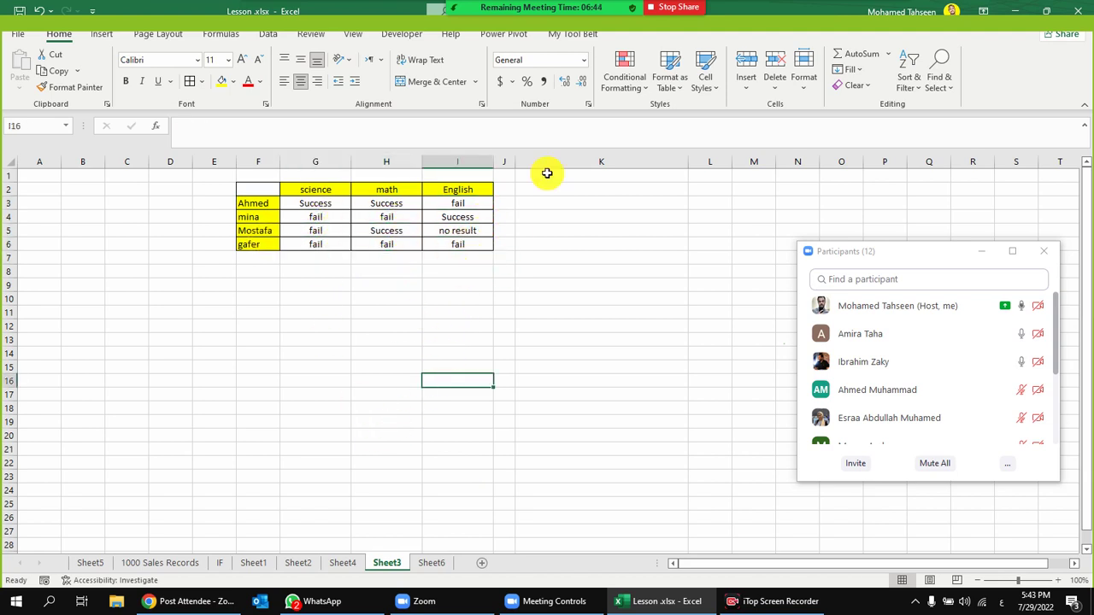
Switch the keyboard language to English and review the subject results in rows 4 and 5 against column K
left_click(575, 207)
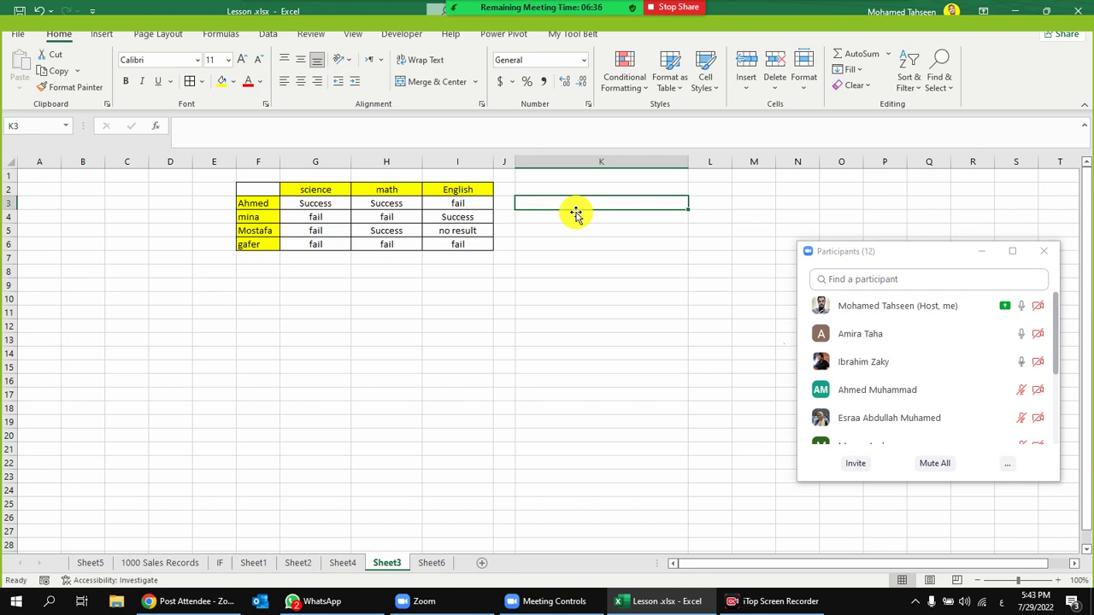
key("alt+shift")
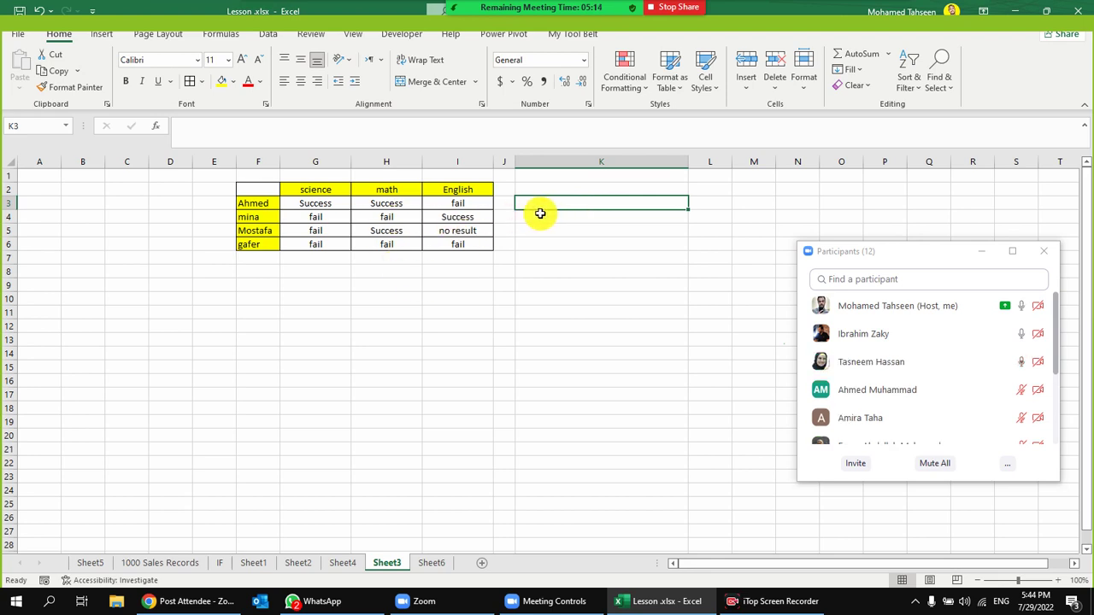
left_click_drag(301, 224, 416, 224)
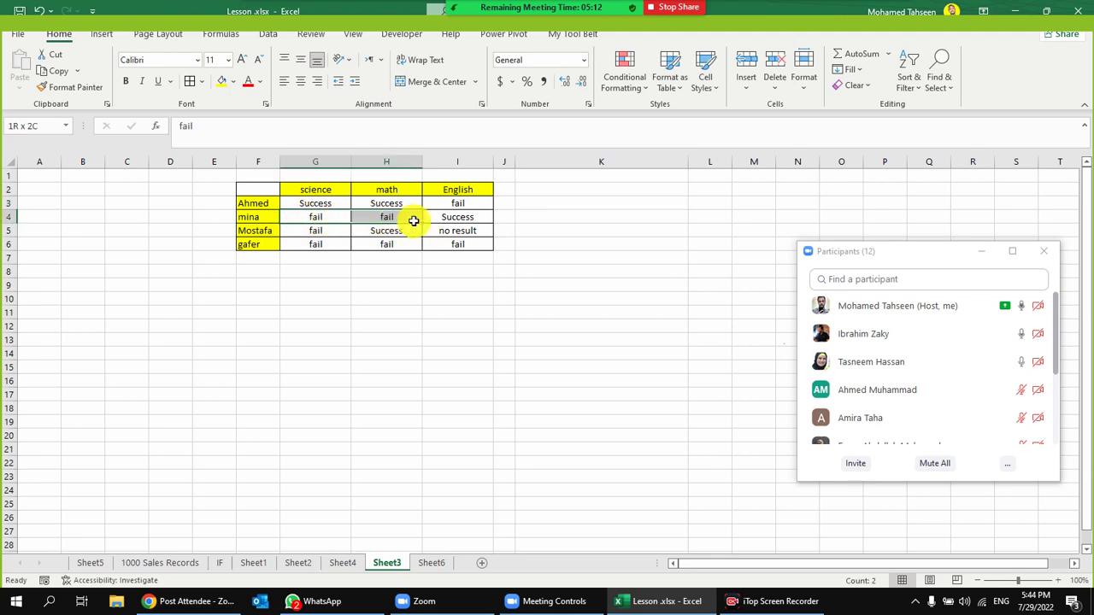
left_click(330, 272)
left_click_drag(317, 219, 403, 214)
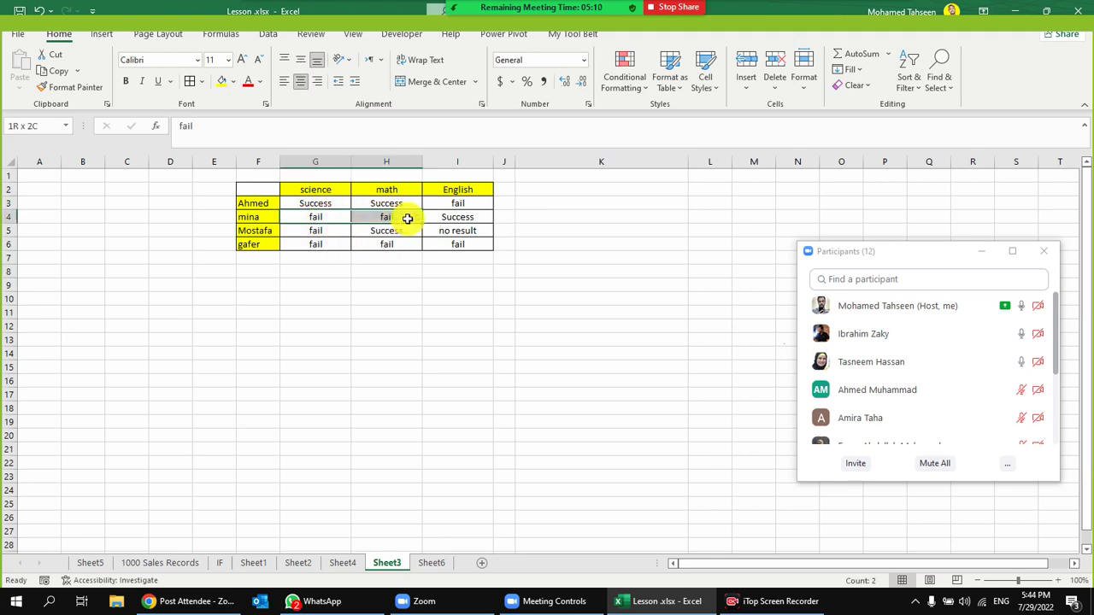
left_click(577, 218)
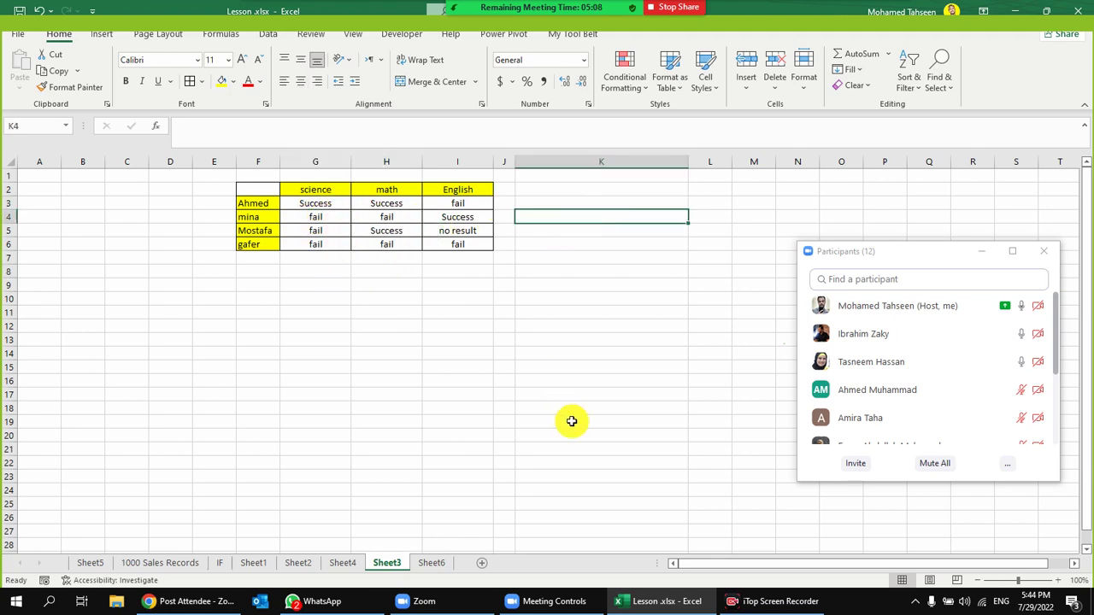
left_click_drag(376, 230, 449, 228)
left_click(603, 229)
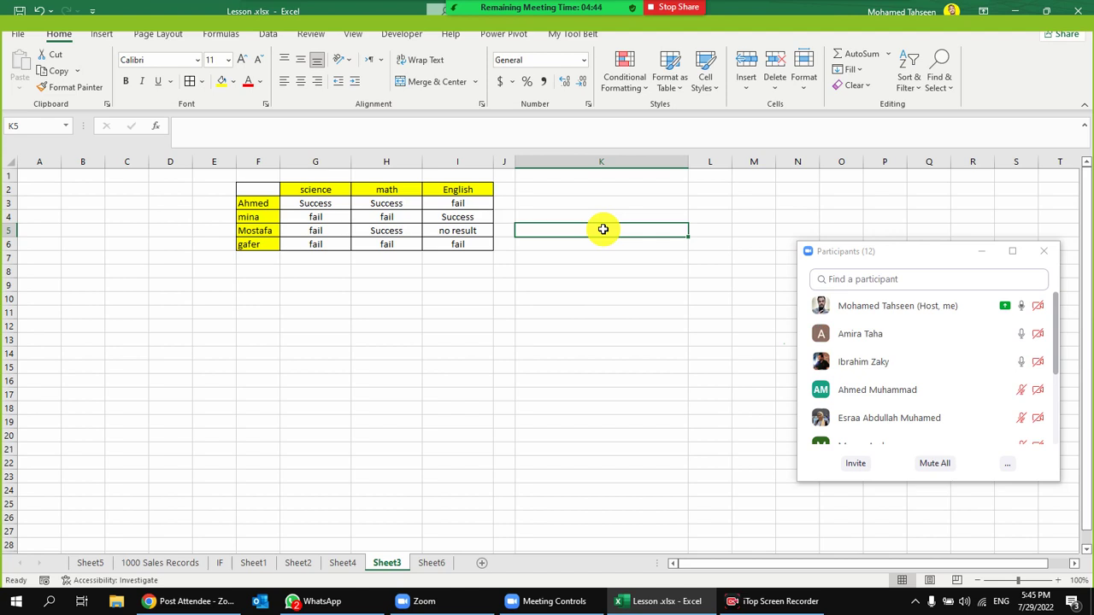
left_click(590, 205)
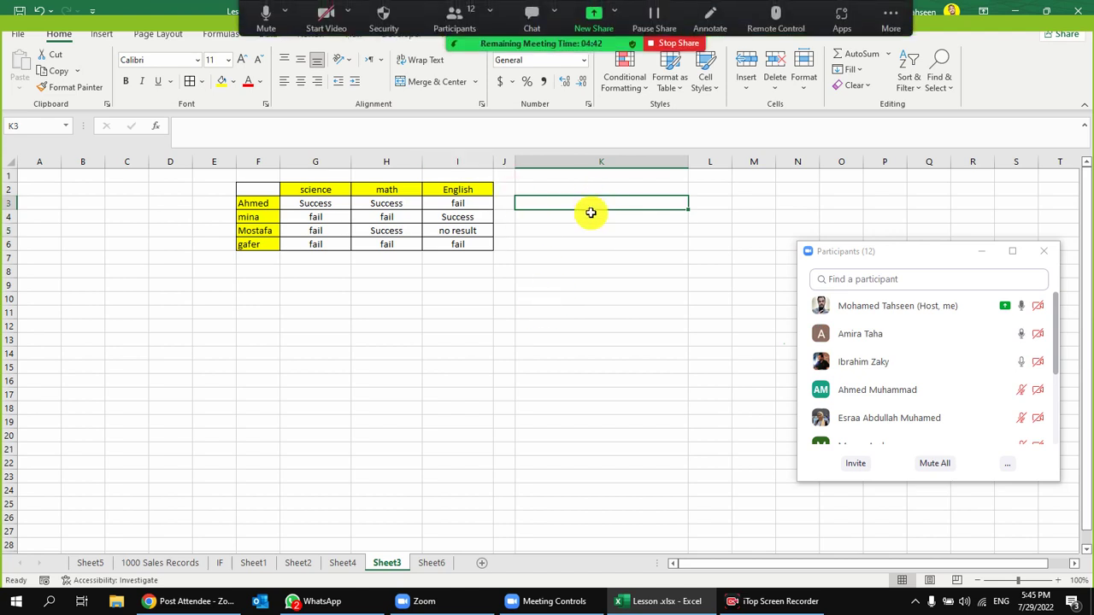
type("=")
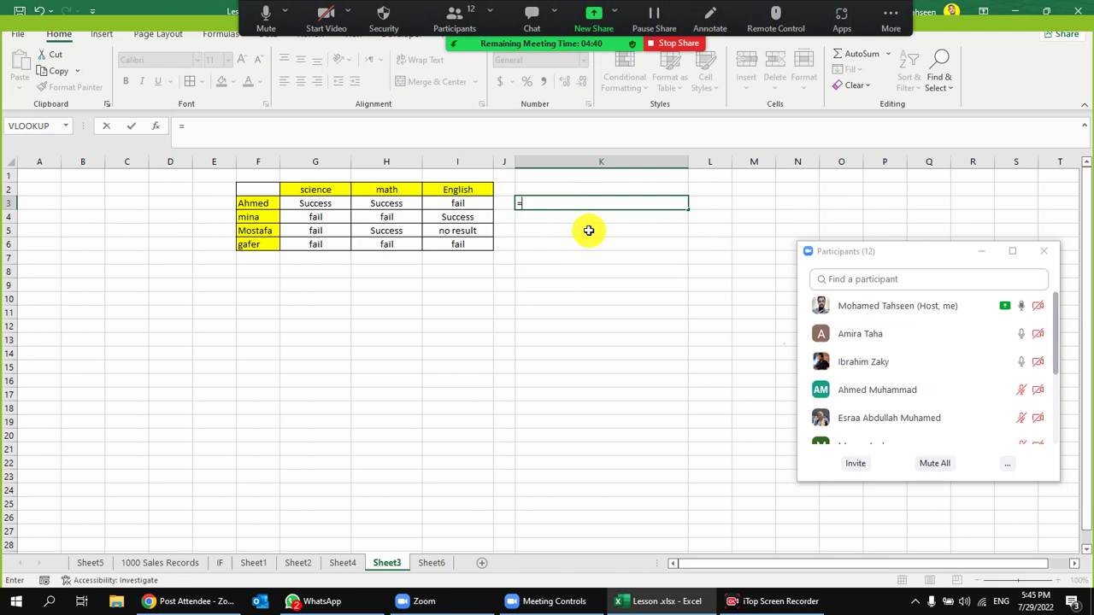
type("if")
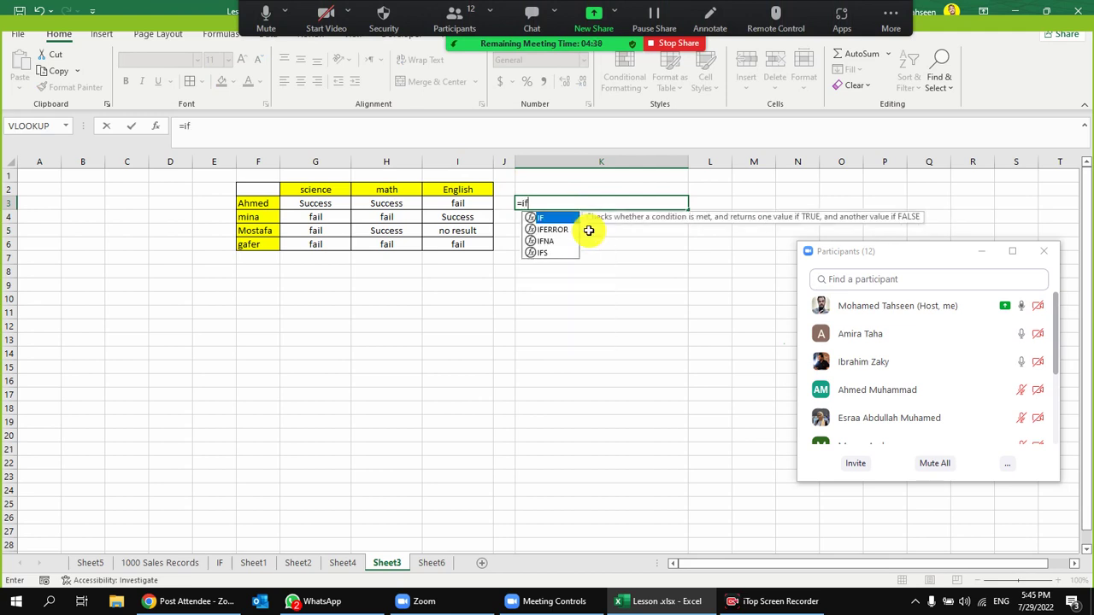
key("Tab")
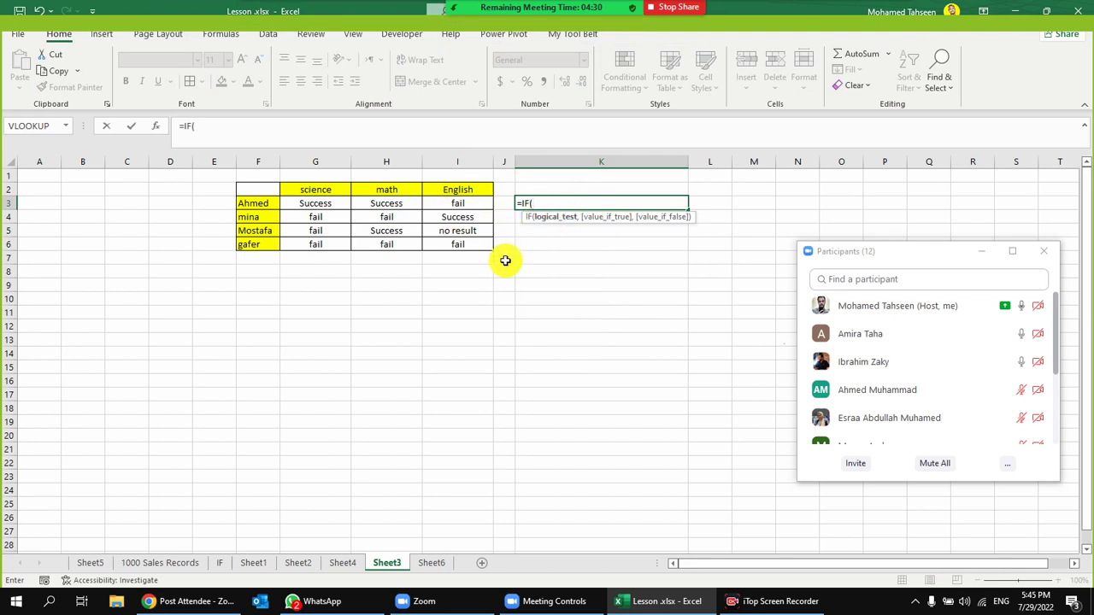
type("coun")
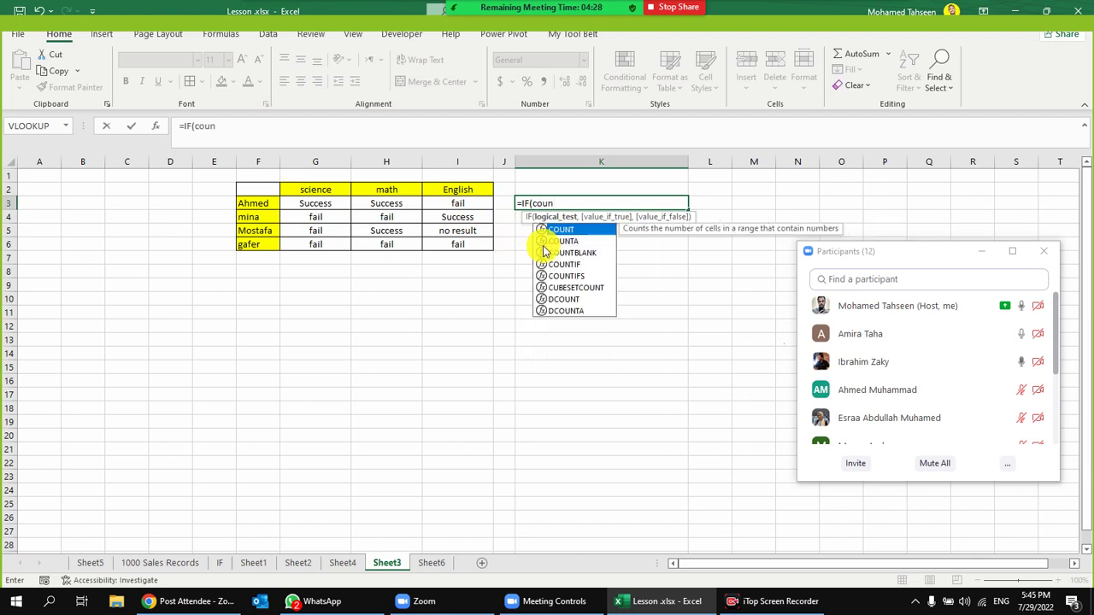
double_click(551, 241)
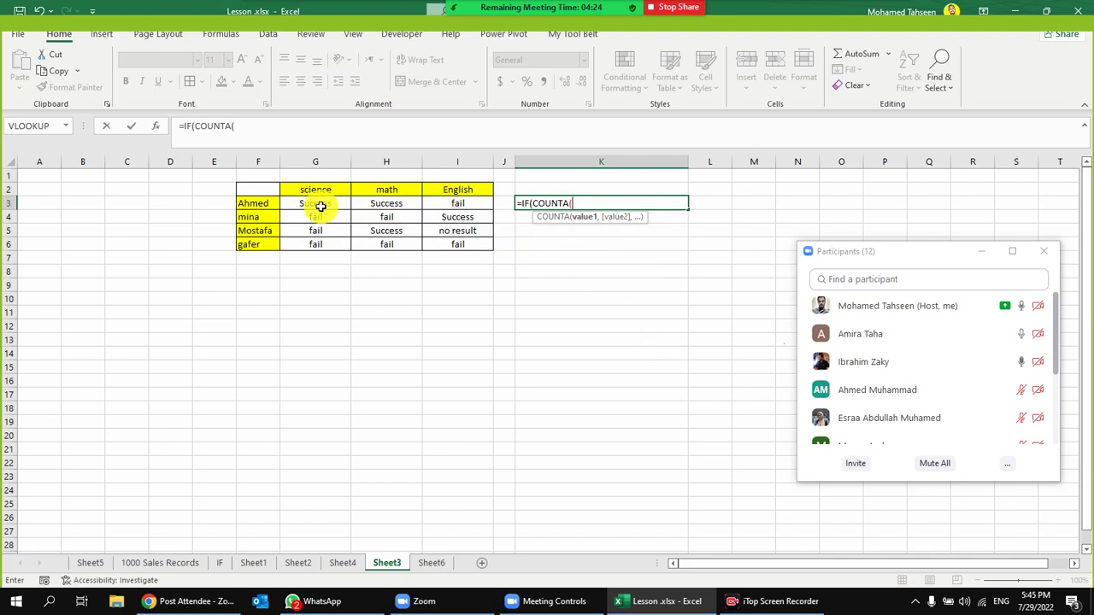
left_click_drag(315, 205, 427, 205)
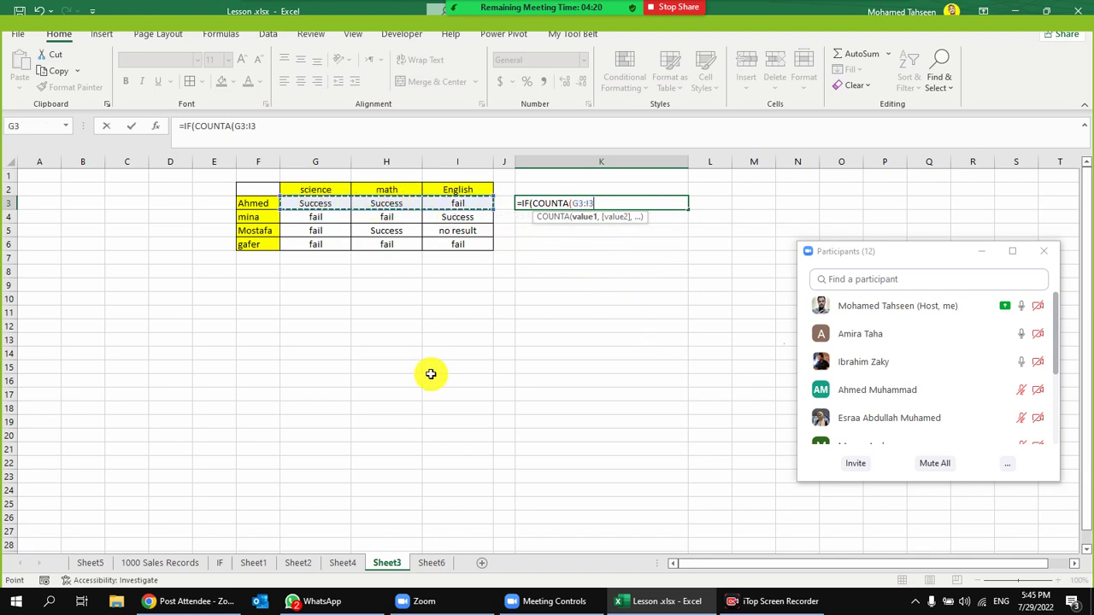
type(")")
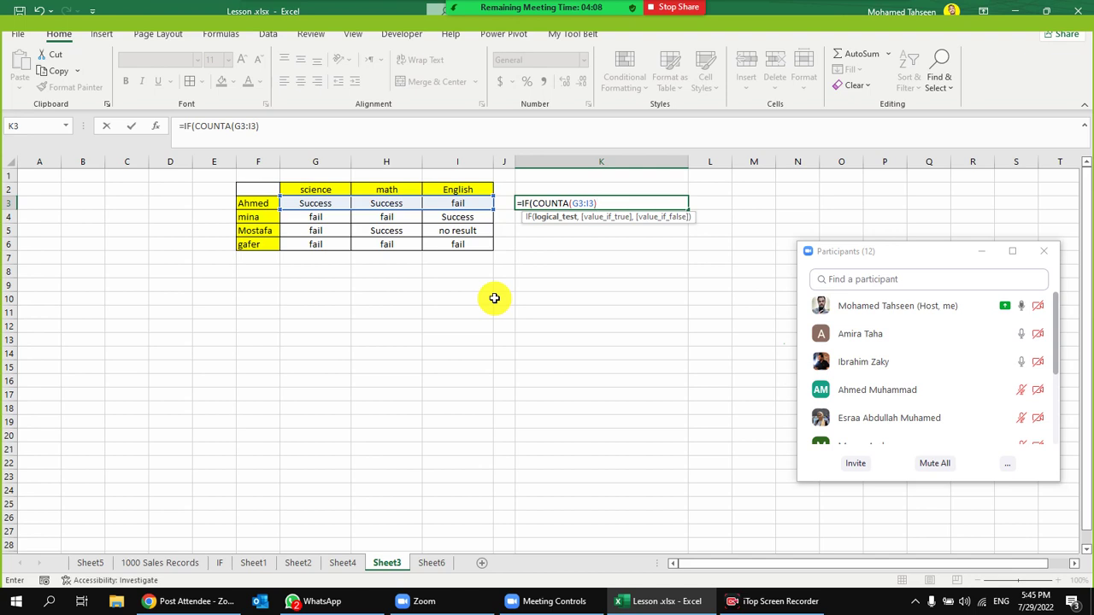
key("Escape")
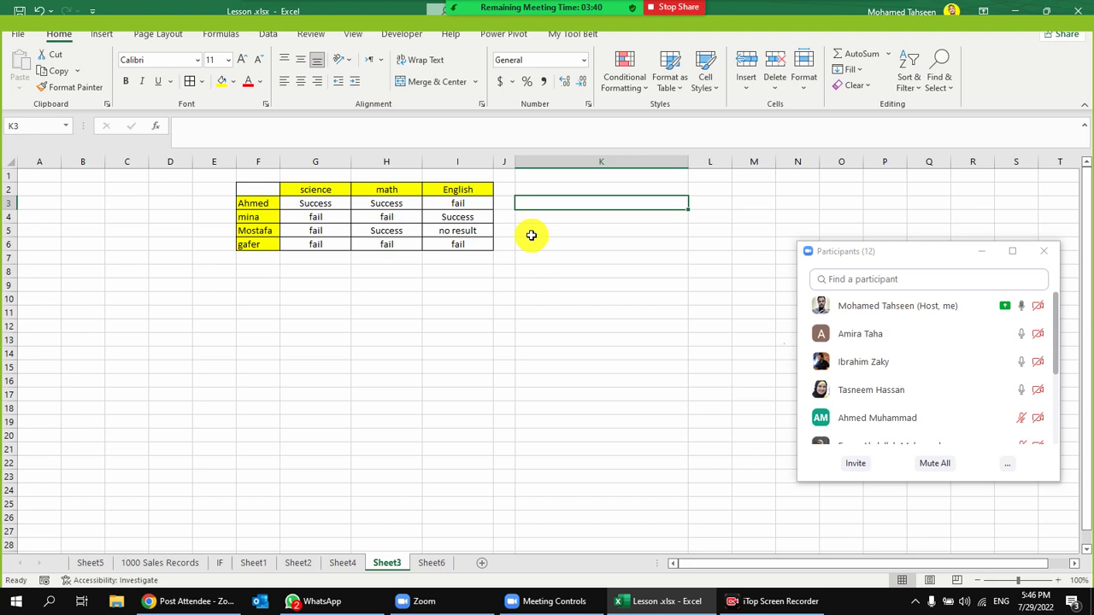
Enter =COUNTIF(G3:I3,"Fail") in K3 to count the first student's failed subjects
type("=coun")
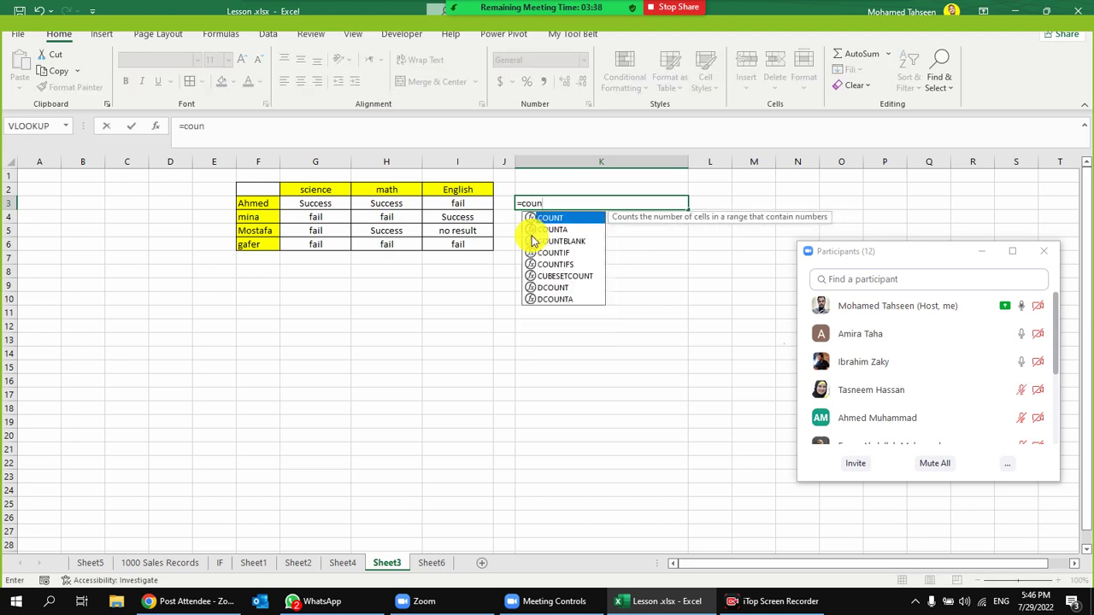
double_click(554, 253)
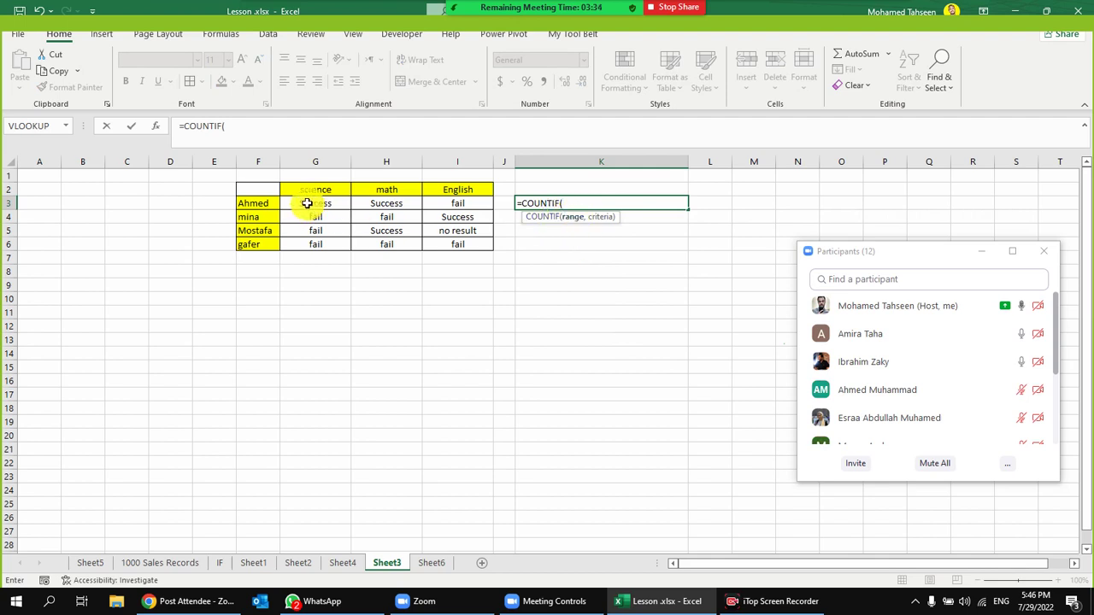
left_click_drag(300, 203, 460, 205)
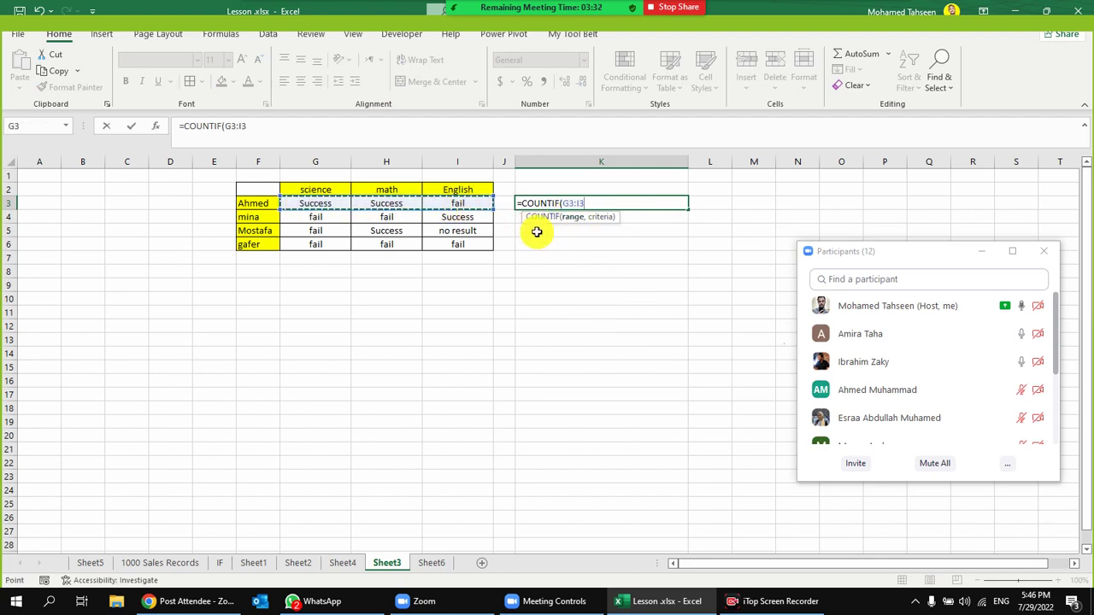
type(",\"Fail\")")
key("Return")
Compare K3's count with the English result in I3 and fill the COUNTIF formula down to K6
left_click(477, 206)
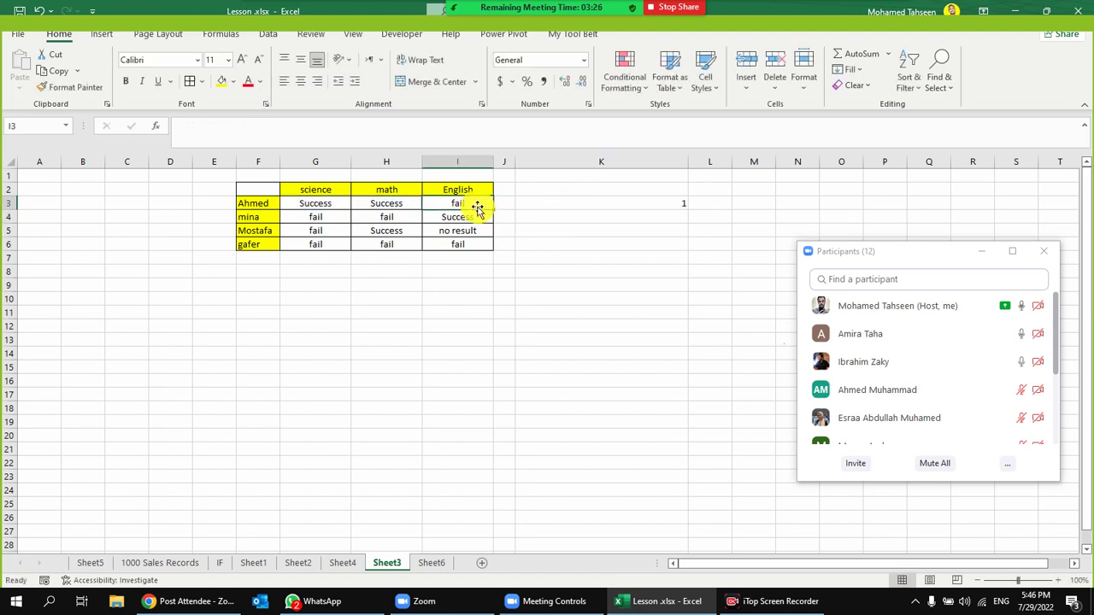
left_click(677, 207)
mouse_move(444, 202)
left_mouse_down()
mouse_move(362, 203)
mouse_move(453, 205)
left_mouse_up()
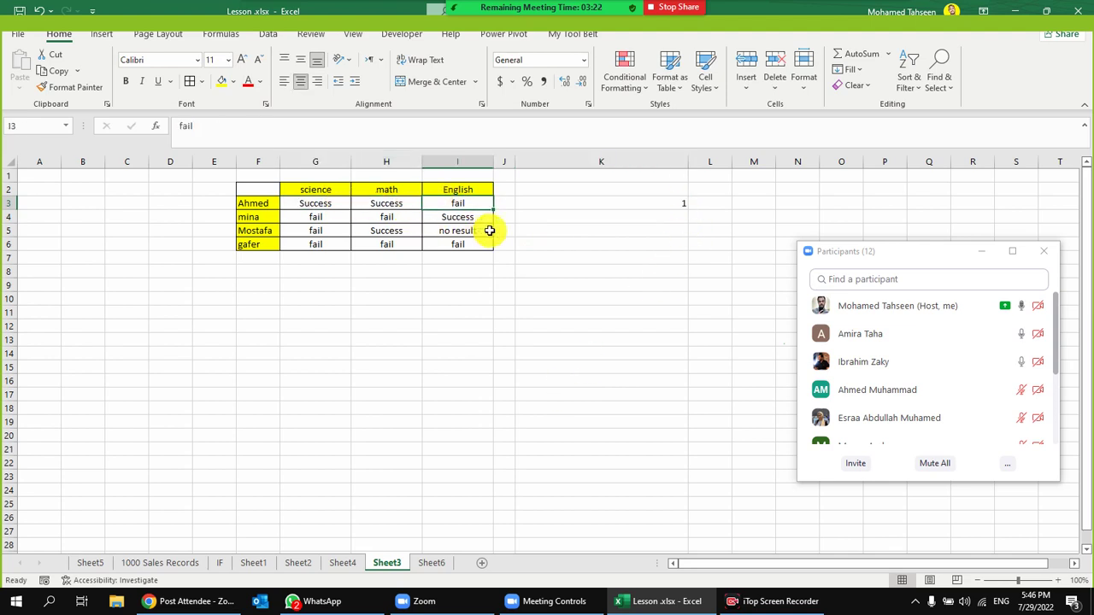
left_click(683, 203)
left_click_drag(689, 209, 677, 249)
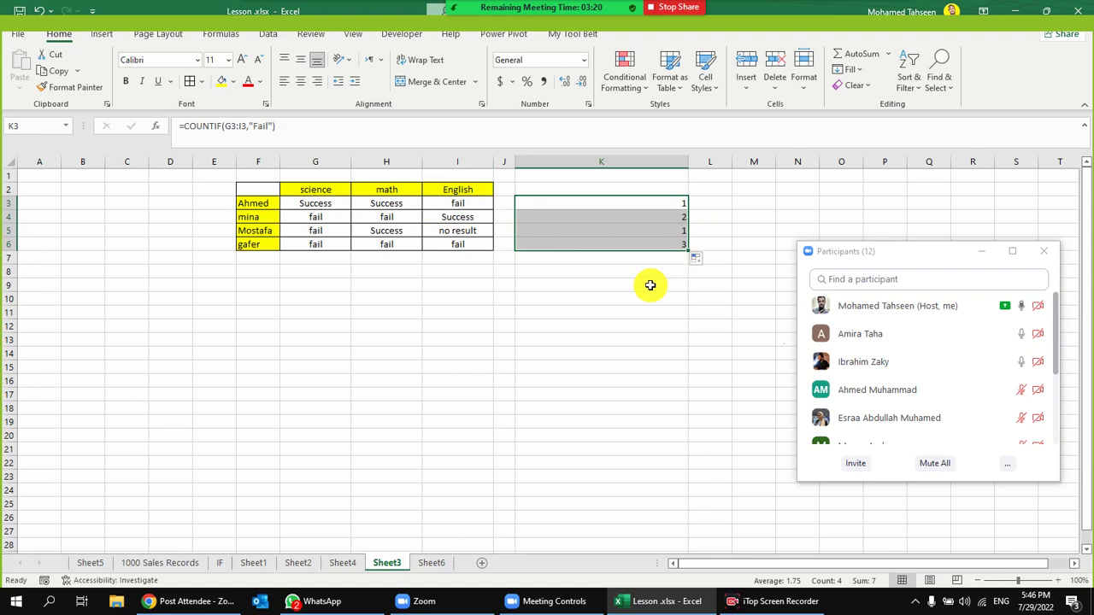
Check the fail counts in column K against the subject results in rows 6 and 4
left_click(664, 245)
left_click(453, 245)
left_click(386, 247)
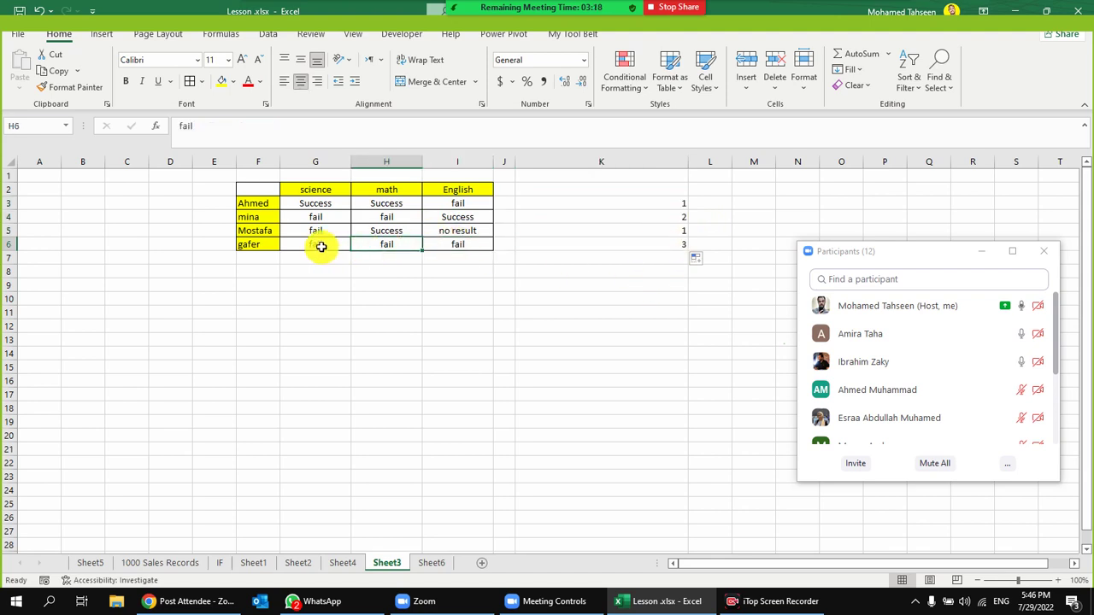
left_click(321, 247)
left_click(684, 215)
left_click(318, 217)
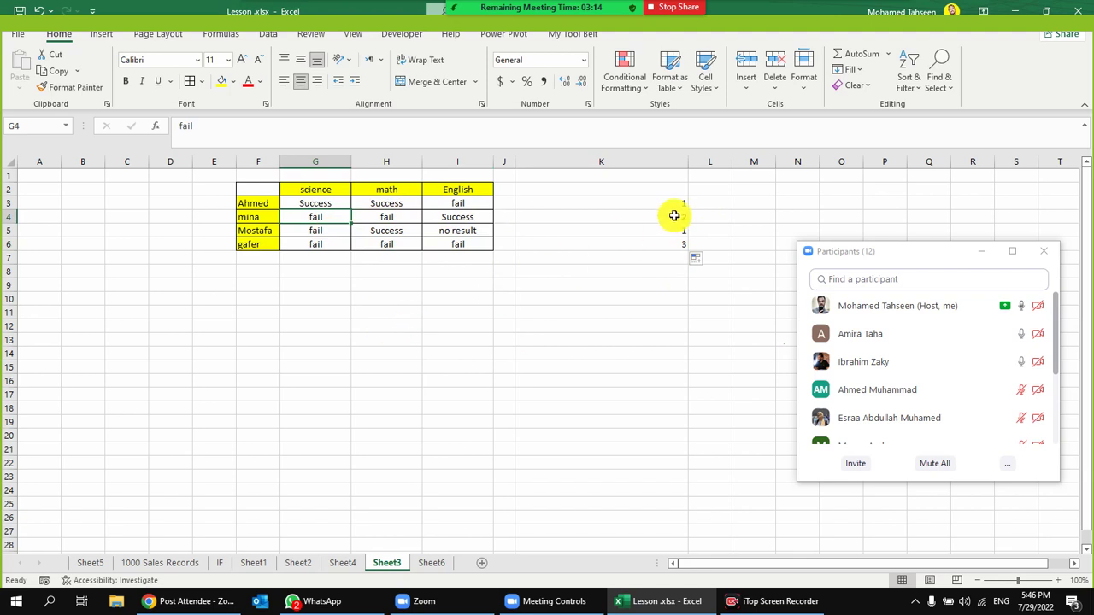
left_click_drag(664, 203, 656, 257)
left_click_drag(652, 202, 652, 243)
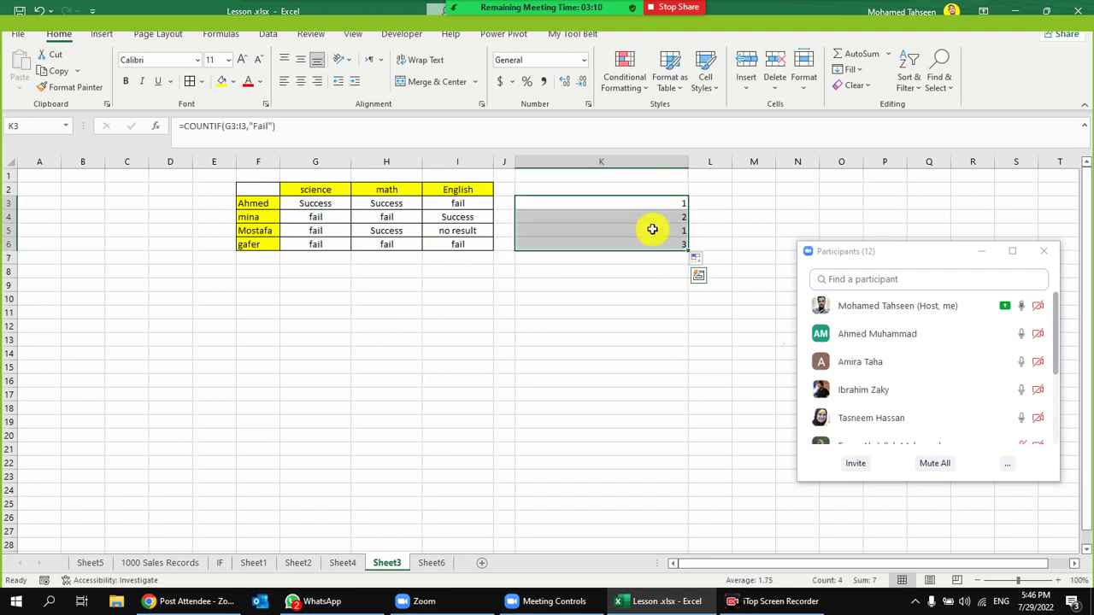
Center the contents of column K and clear the trial COUNTIF formulas from K3:K6
left_click(643, 161)
left_click(303, 86)
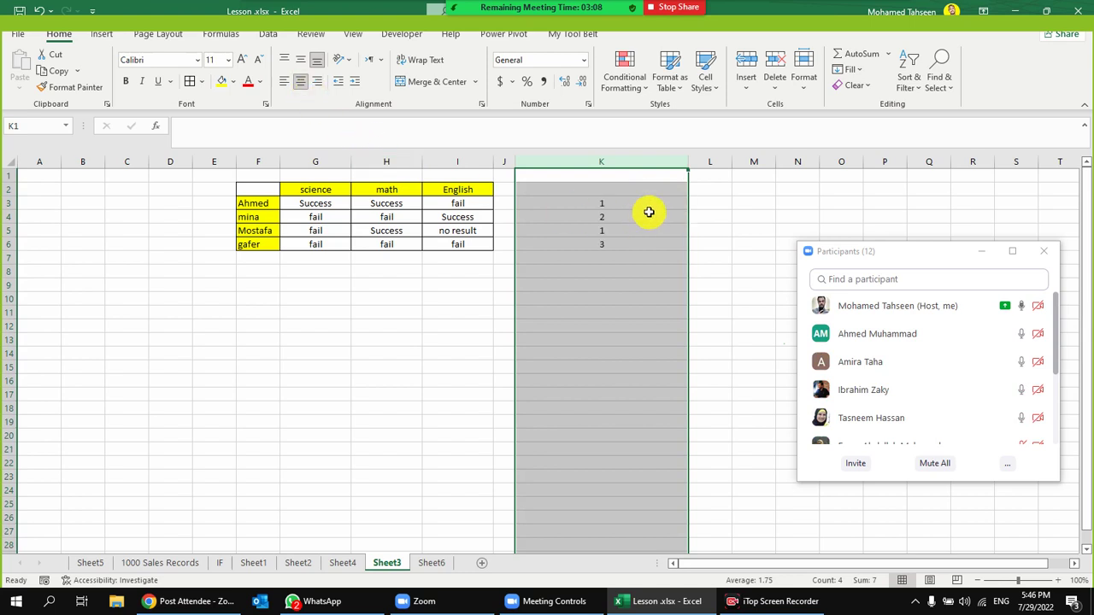
left_click_drag(648, 202, 646, 237)
key("Delete")
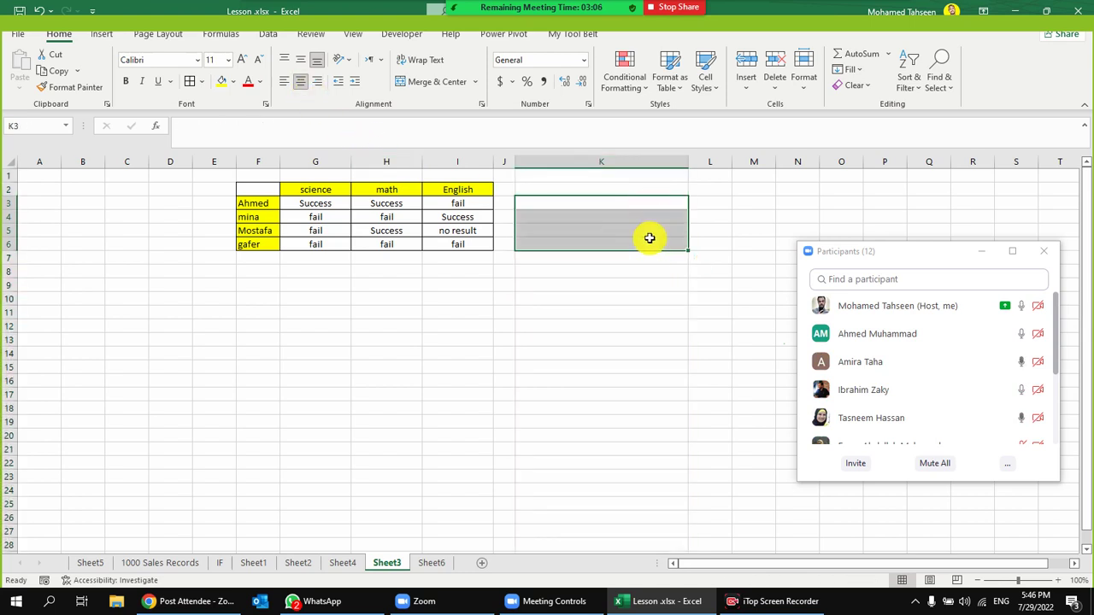
Begin an IF formula in K3 with the logical test COUNTIF(G3:I3,"Fail")>2
left_click(647, 209)
type("=if")
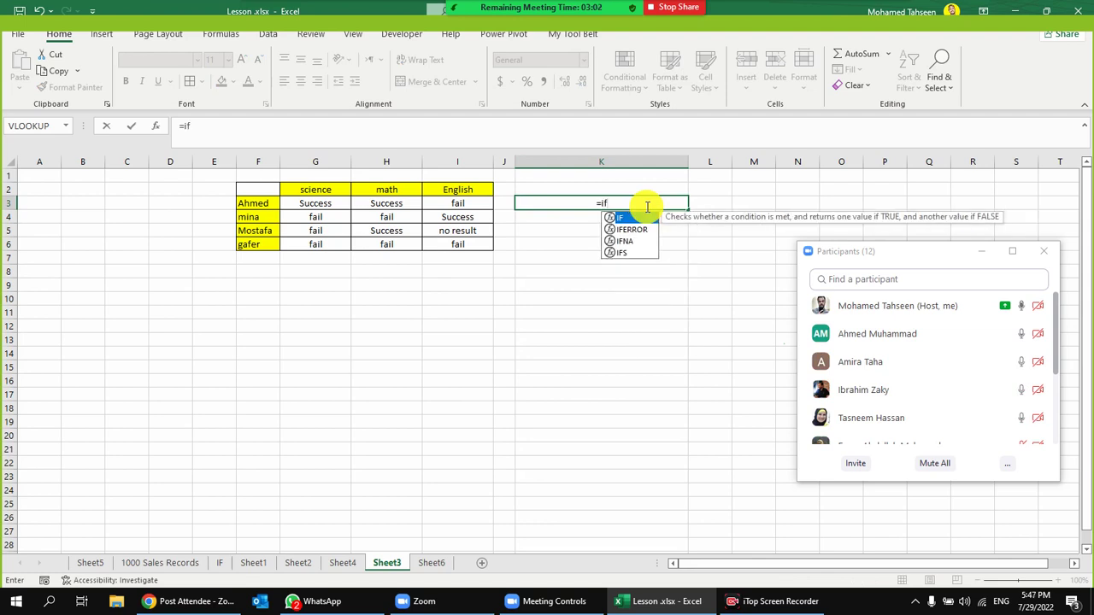
key("Tab")
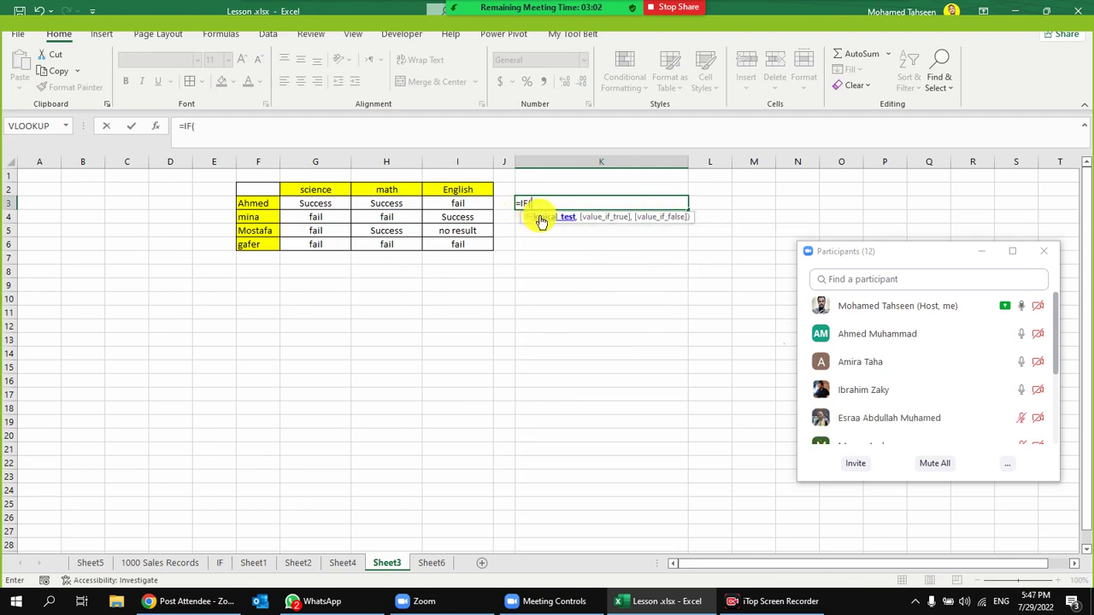
type("coun")
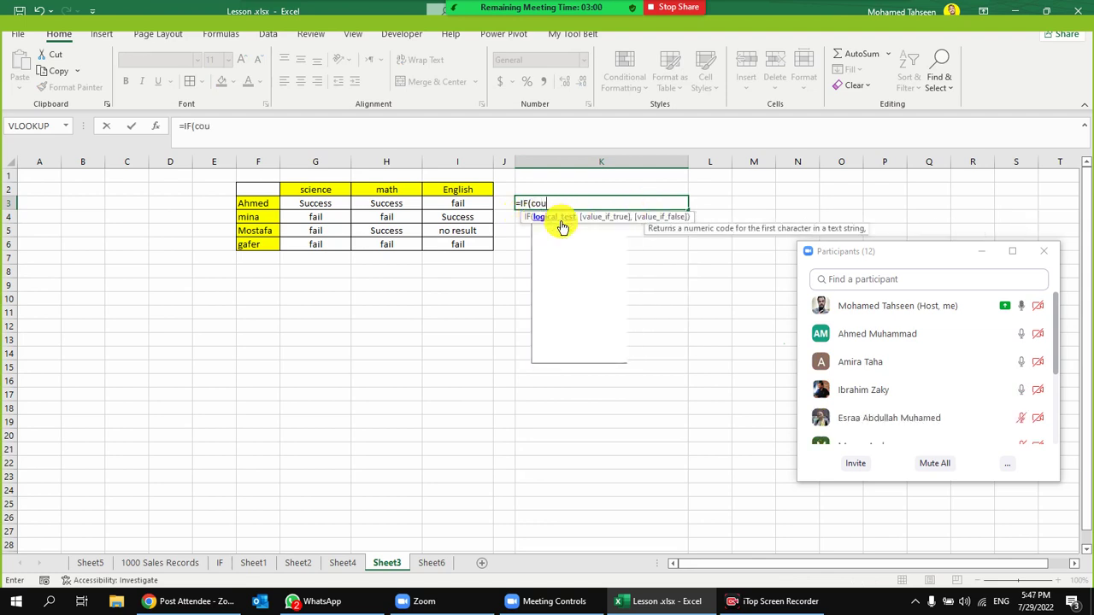
double_click(565, 264)
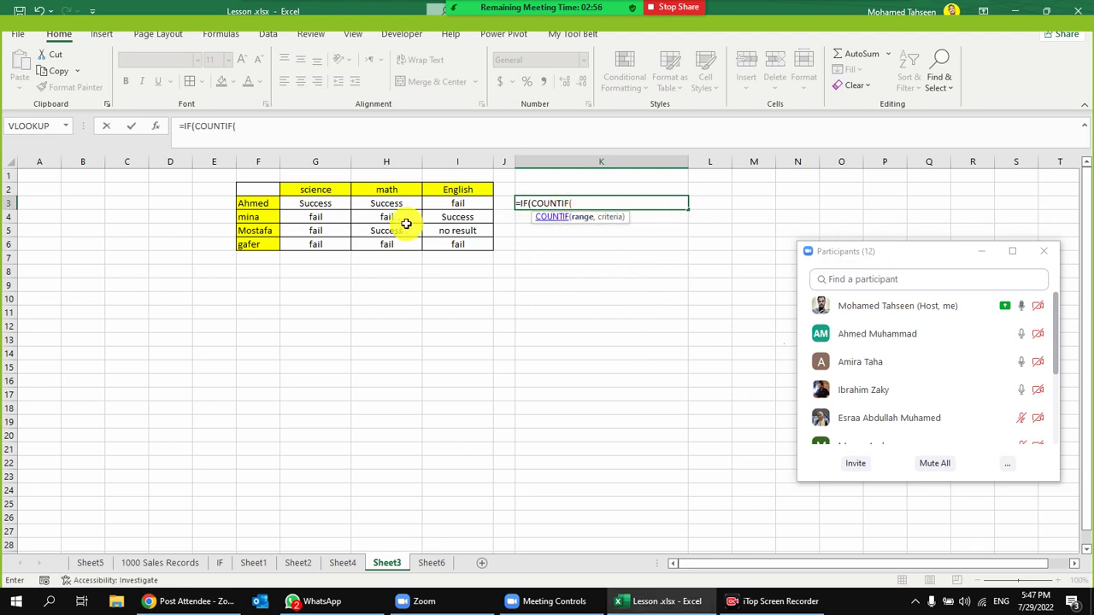
left_click_drag(317, 202, 454, 202)
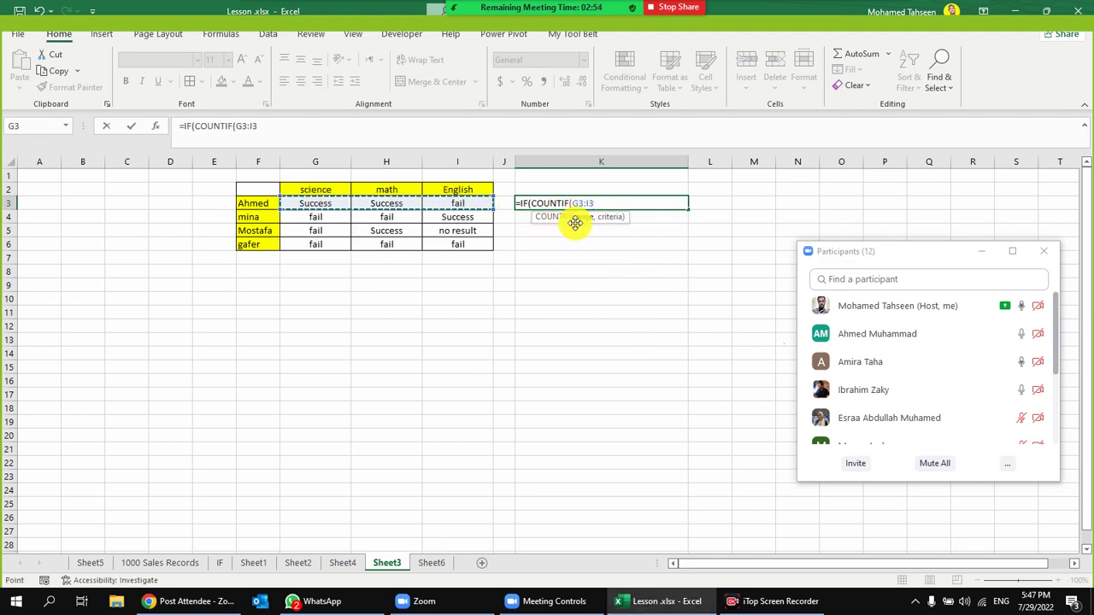
type(",")
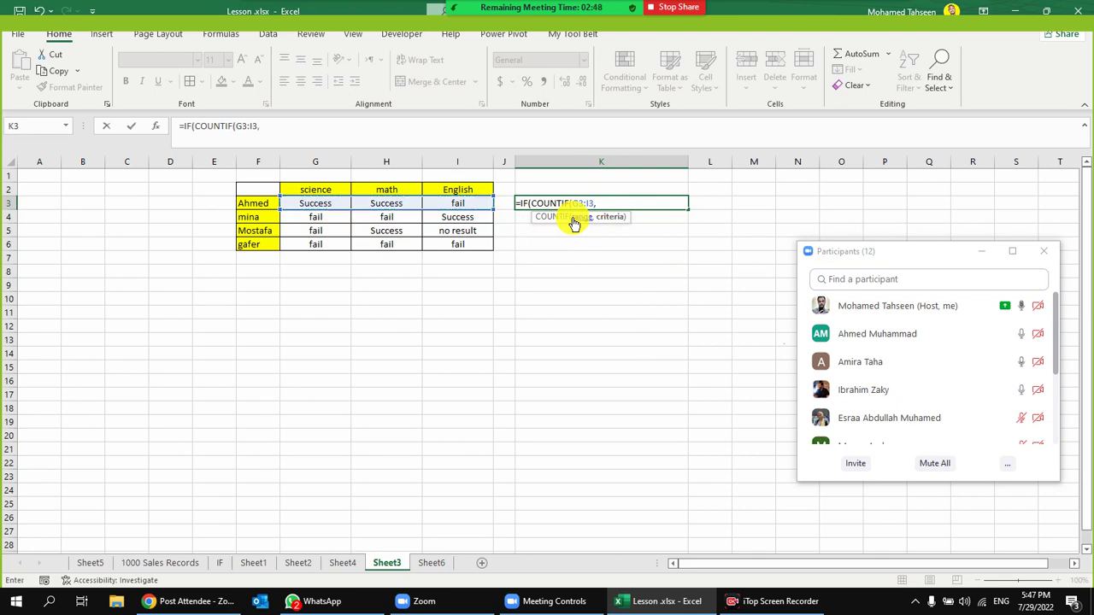
type("\"fai")
key("BackSpace")
key("BackSpace")
key("BackSpace")
type("Fail\")>2")
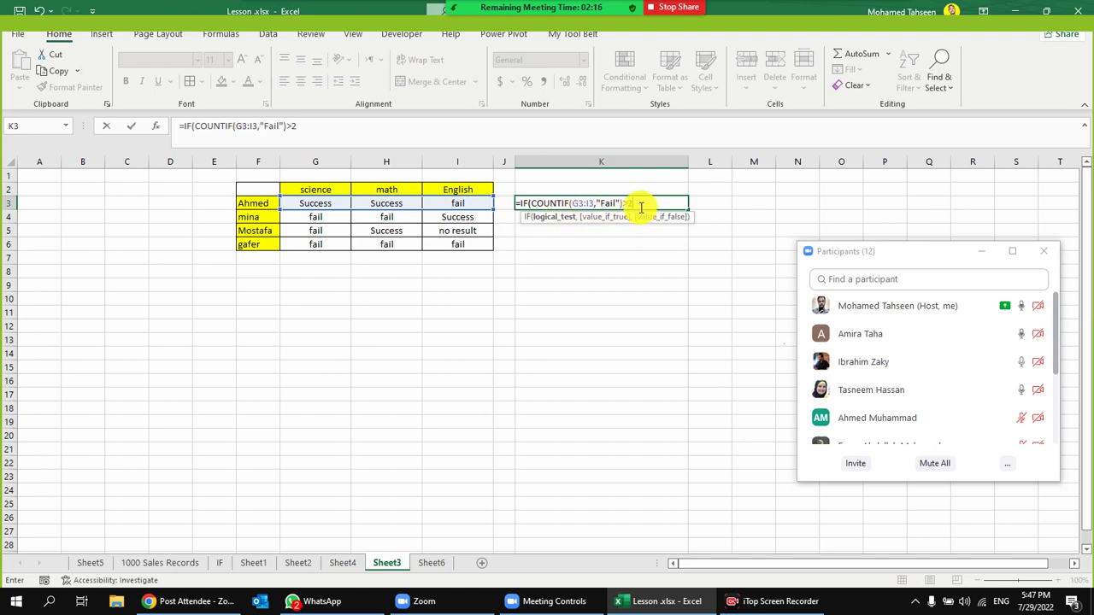
Complete K3's IF formula with "راسب" as the value if true and "ناجح" as the value if false
type(",")
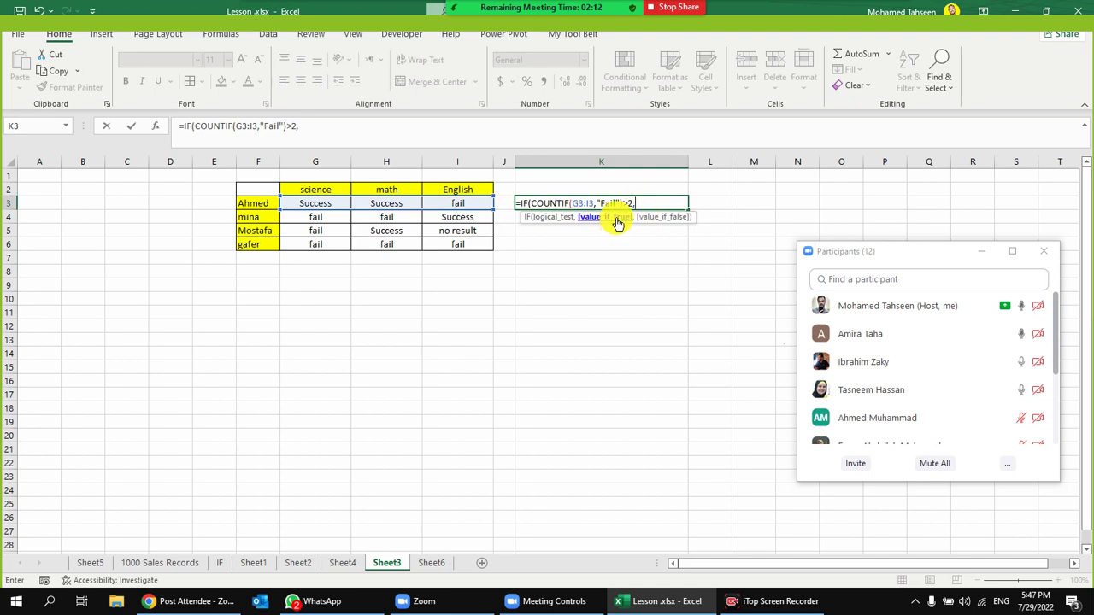
type("\"")
key("alt+shift")
type("بش")
key("BackSpace")
key("BackSpace")
type("راسب\"")
key("alt+shift")
type(",")
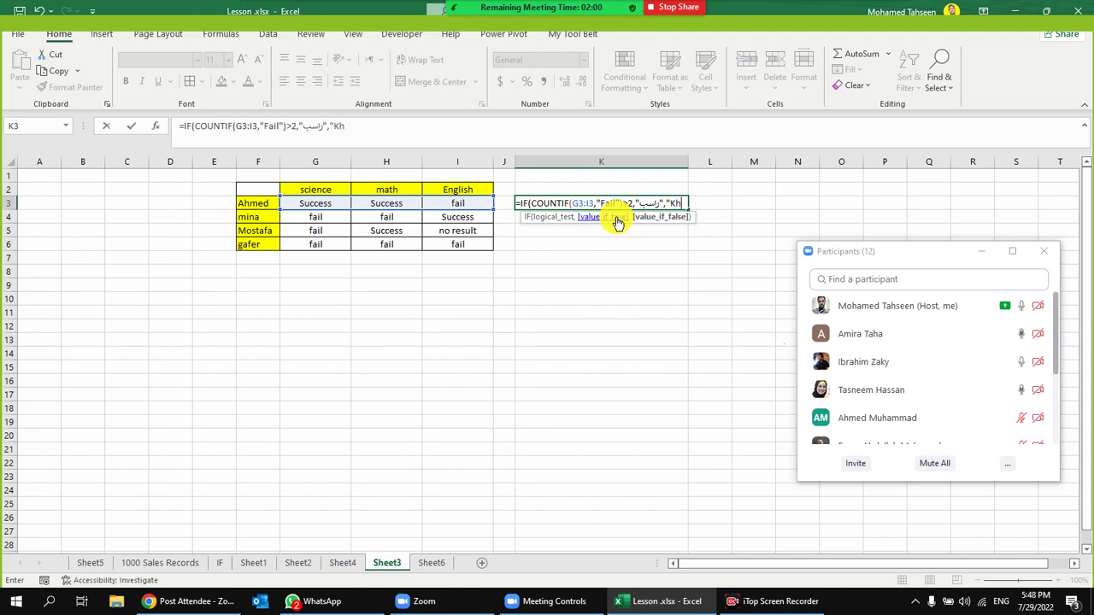
type("\"")
key("alt+shift")
type("ناجح\"")
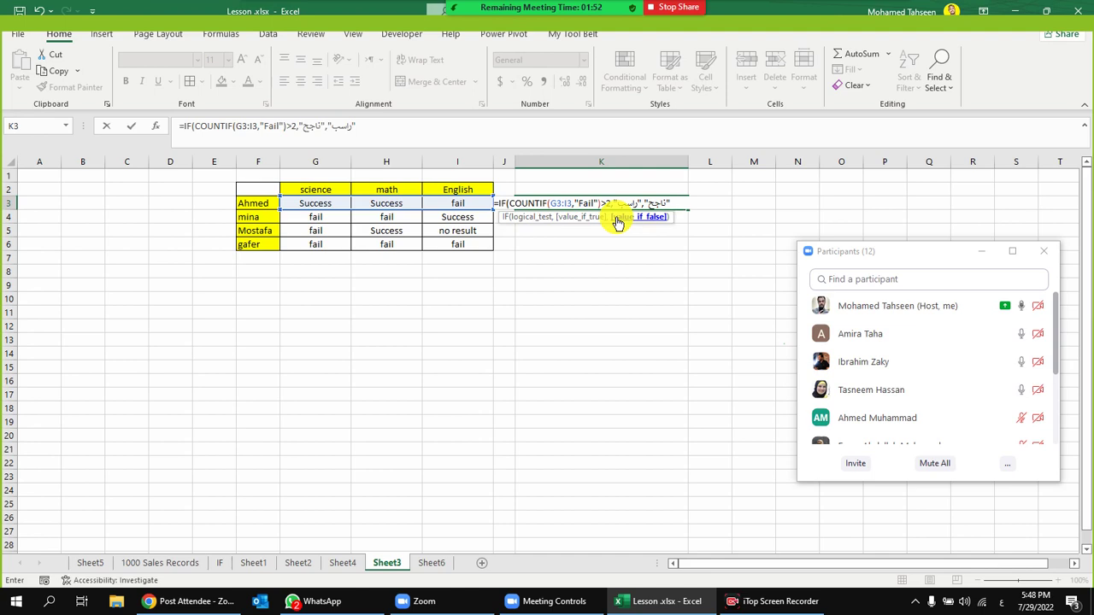
type(",\"راسب\")")
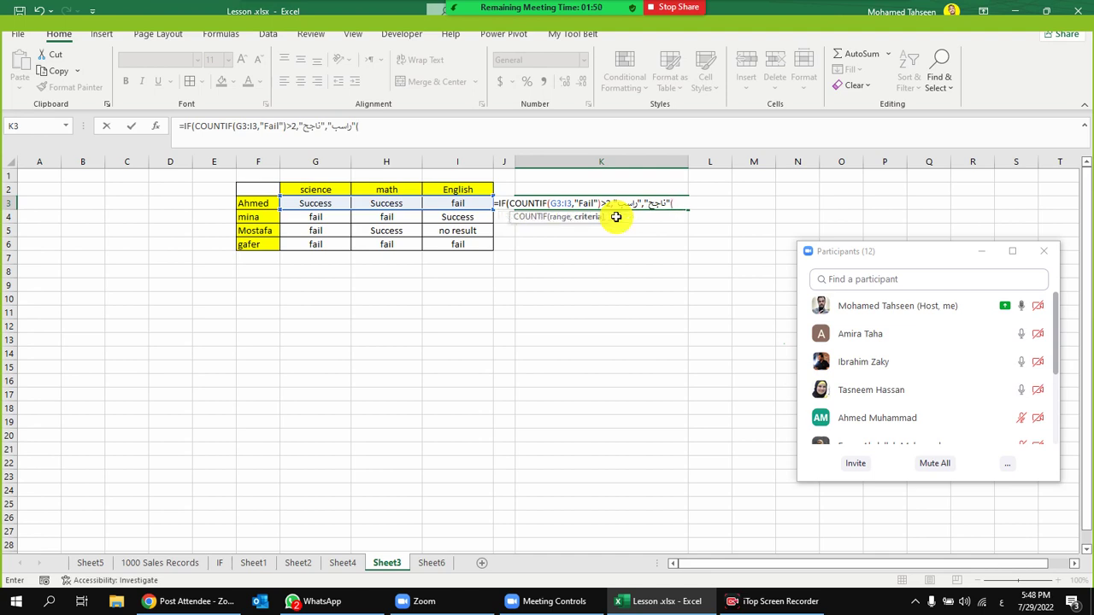
key("Return")
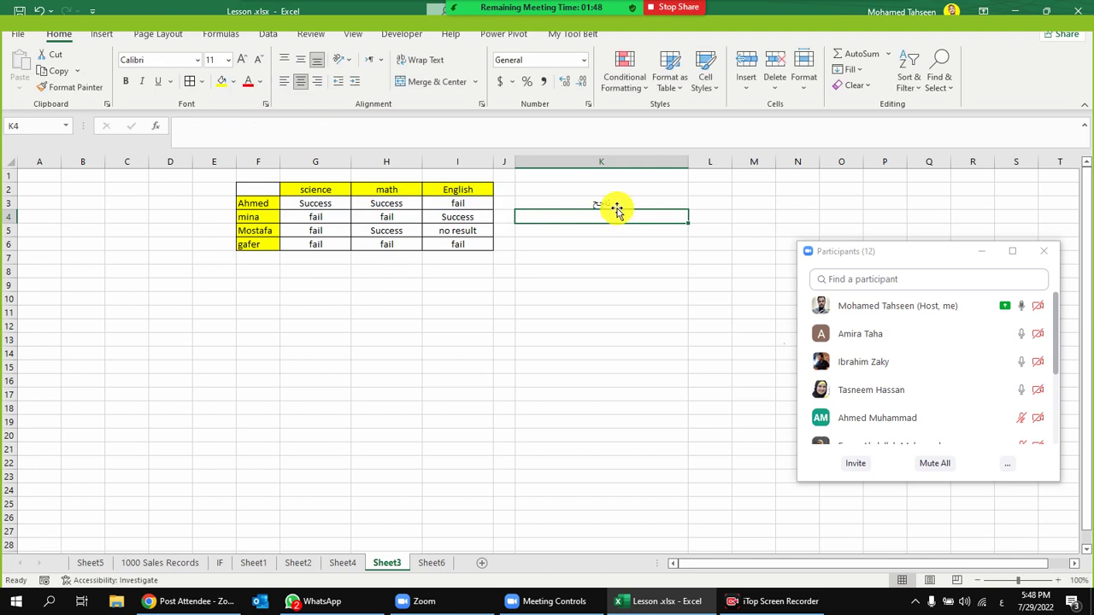
Compare K3's verdict with the subject results in G3:I3 and fill the formula down to K6
left_click(615, 204)
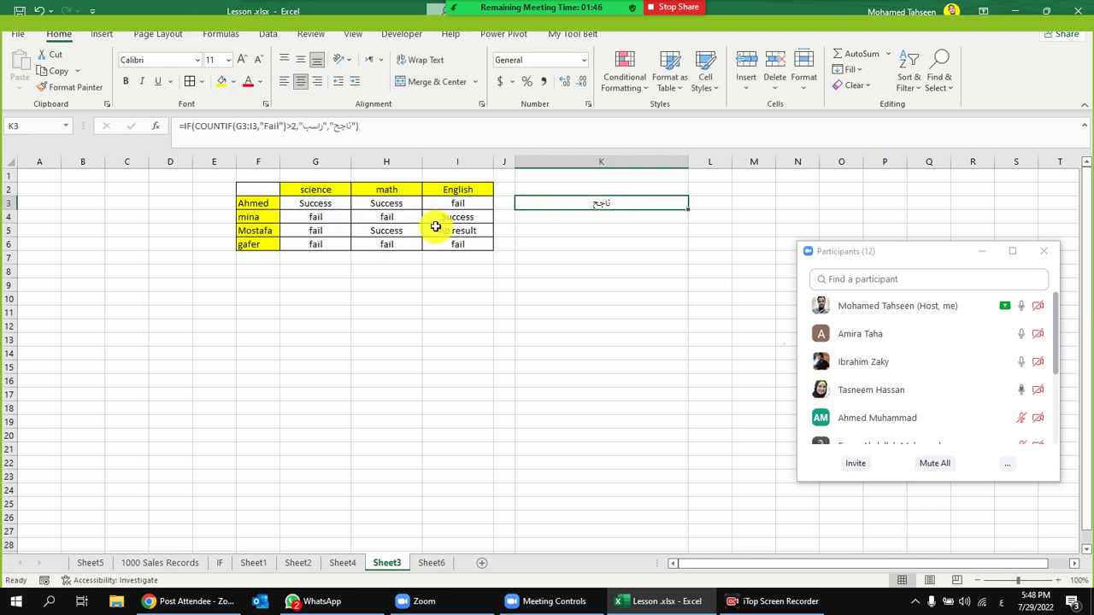
left_click(339, 203)
left_click(387, 203)
left_click(464, 205)
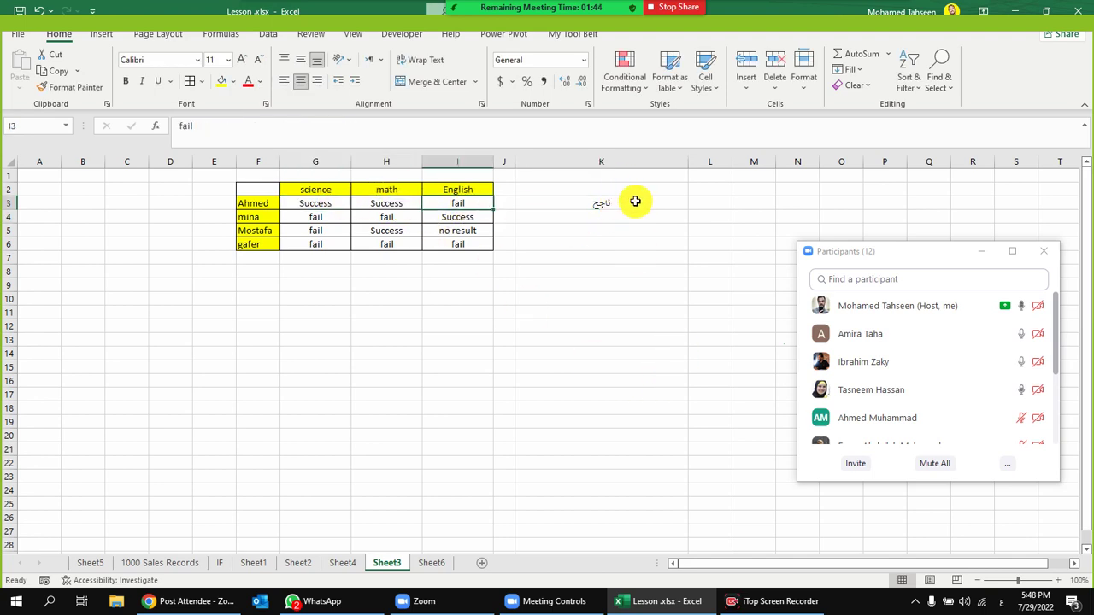
left_click(665, 204)
left_click_drag(688, 210, 681, 264)
left_click(498, 273)
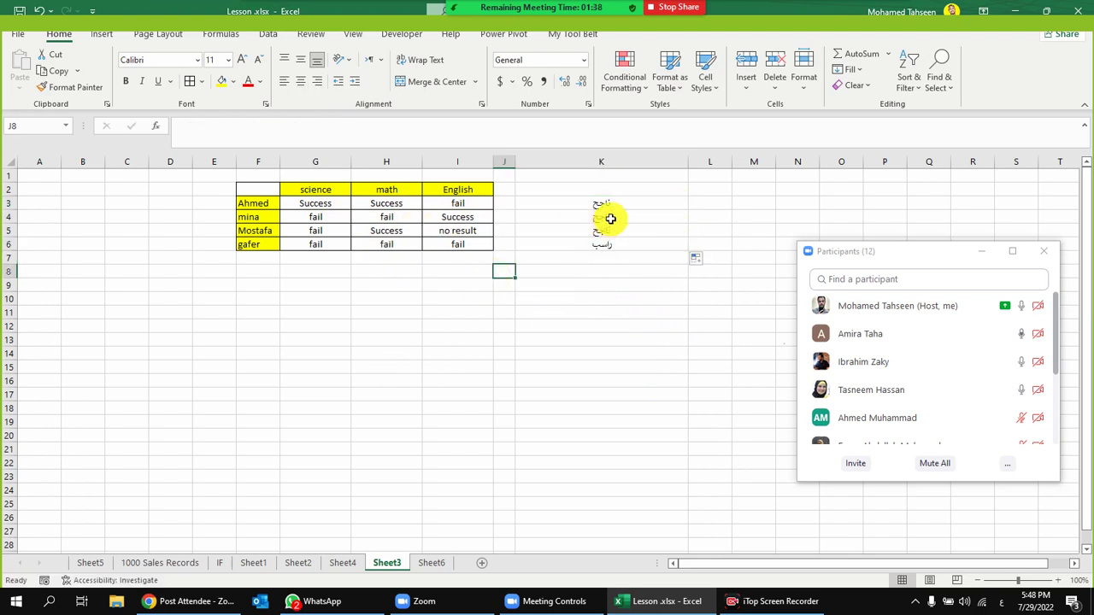
Examine the verdict in K4 against row 4's subject results and the >2 condition in the IF formula
left_click_drag(611, 219, 346, 216)
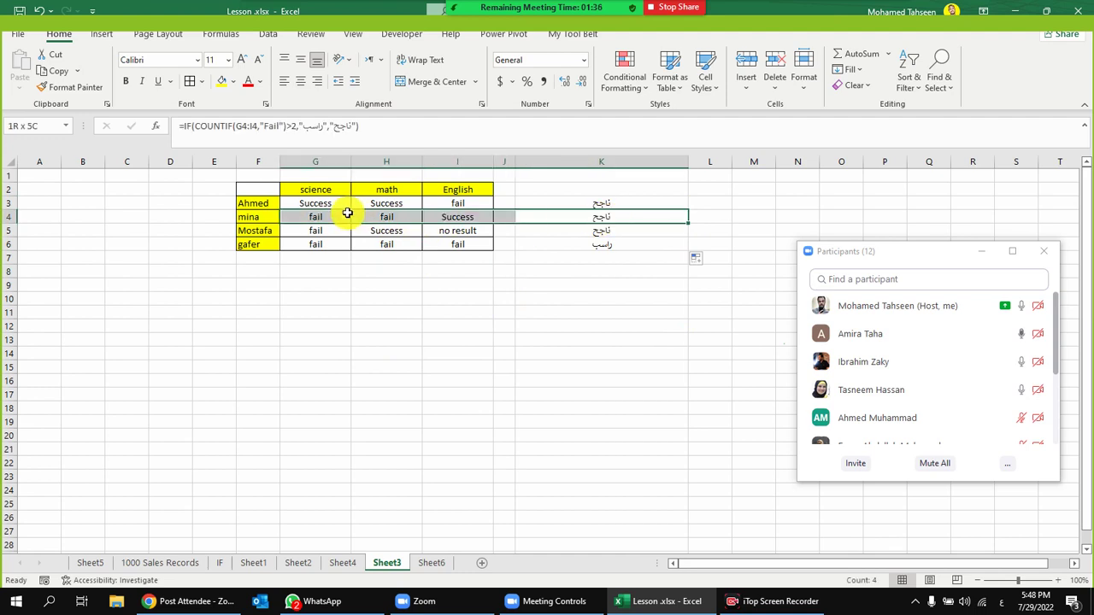
left_click(560, 218)
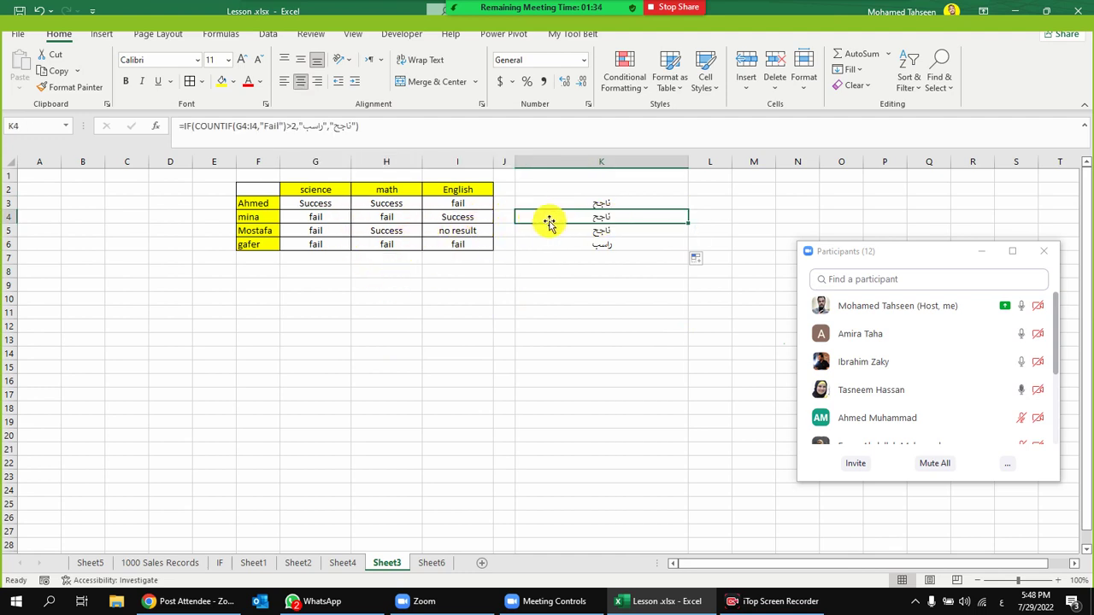
left_click(321, 129)
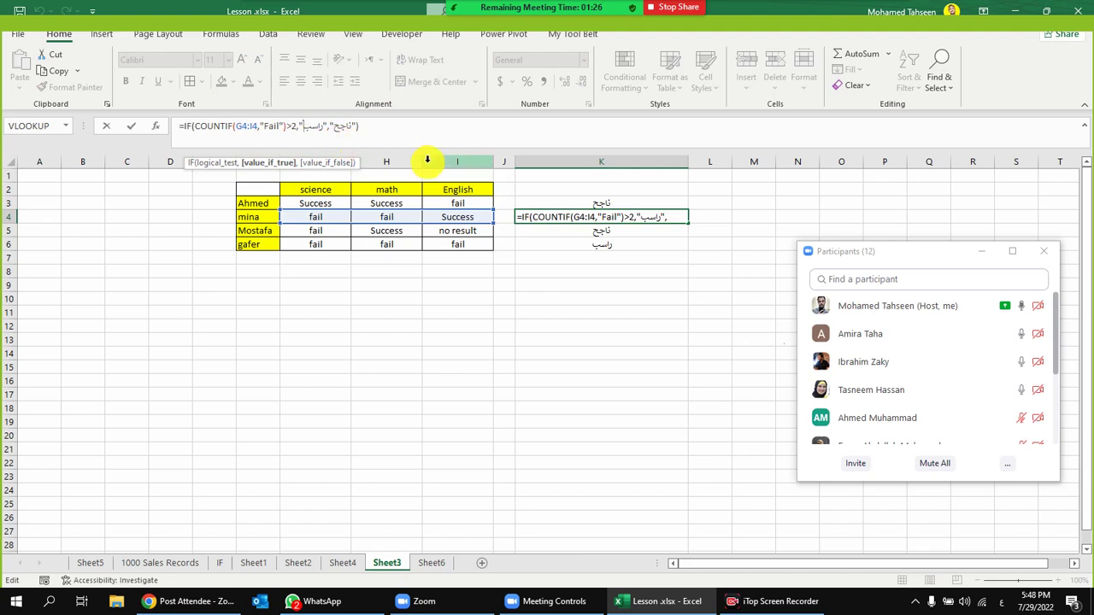
left_click(291, 127)
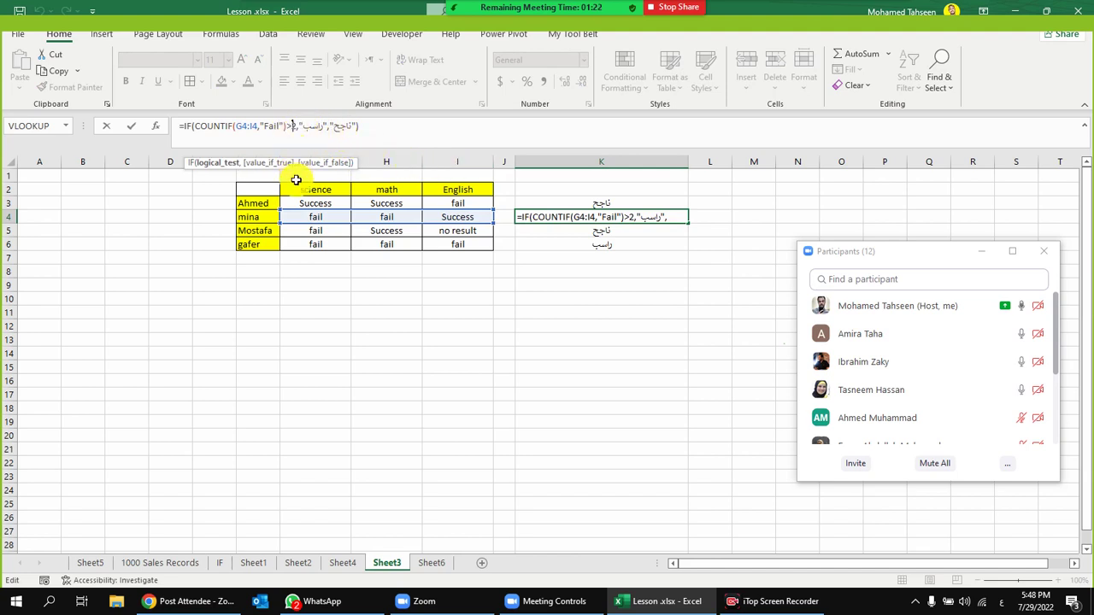
left_click(566, 205)
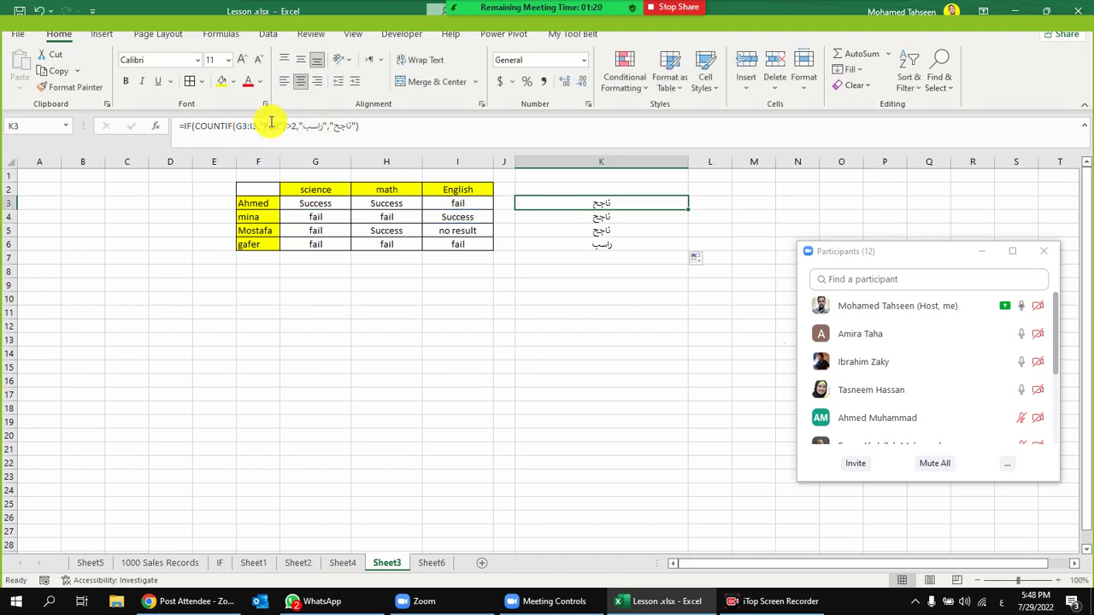
left_click(291, 127)
key("Delete")
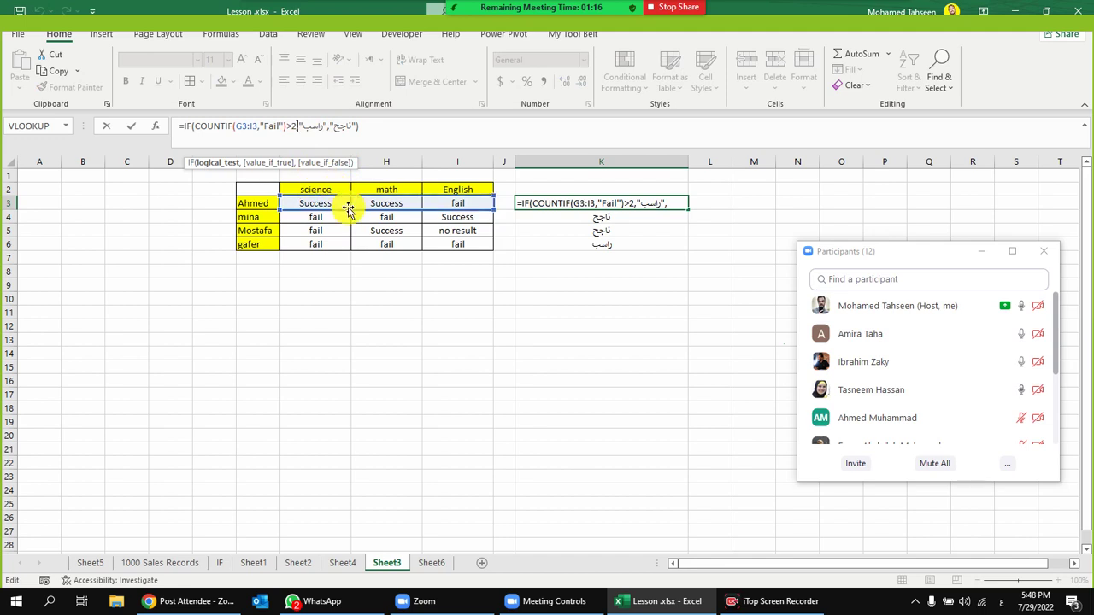
mouse_move(325, 215)
left_mouse_down()
mouse_move(391, 214)
mouse_move(310, 217)
left_mouse_up()
left_click_drag(380, 218, 615, 226)
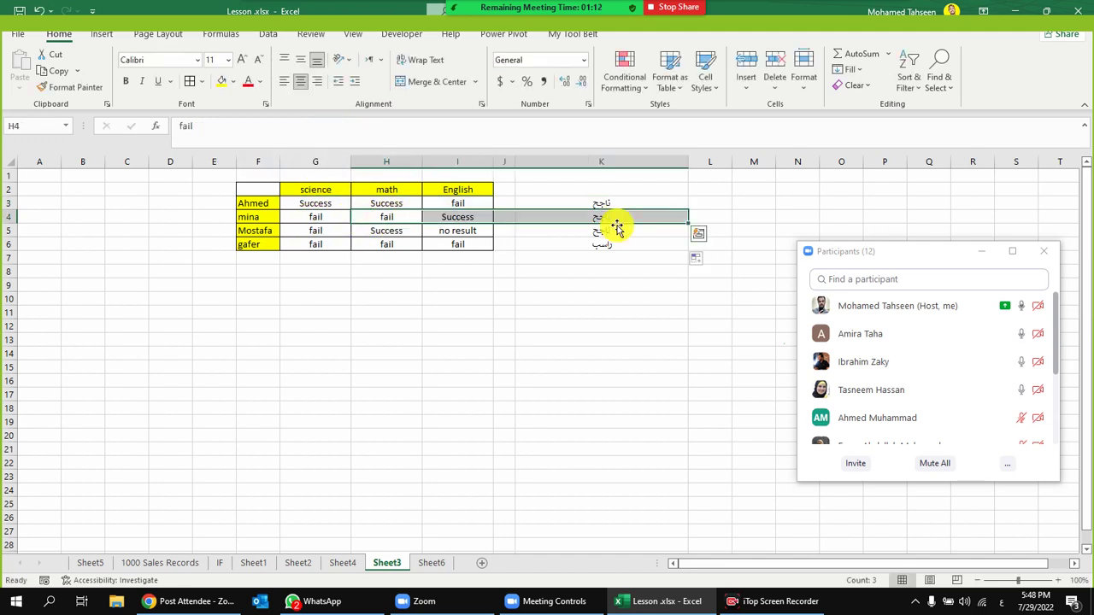
left_click(623, 234)
mouse_move(396, 213)
left_mouse_down()
mouse_move(342, 212)
mouse_move(391, 215)
left_mouse_up()
left_click(598, 216)
Change the condition in K3's formula to >=2, refill it down to K6, and check K4 against row 4's results
left_click(606, 202)
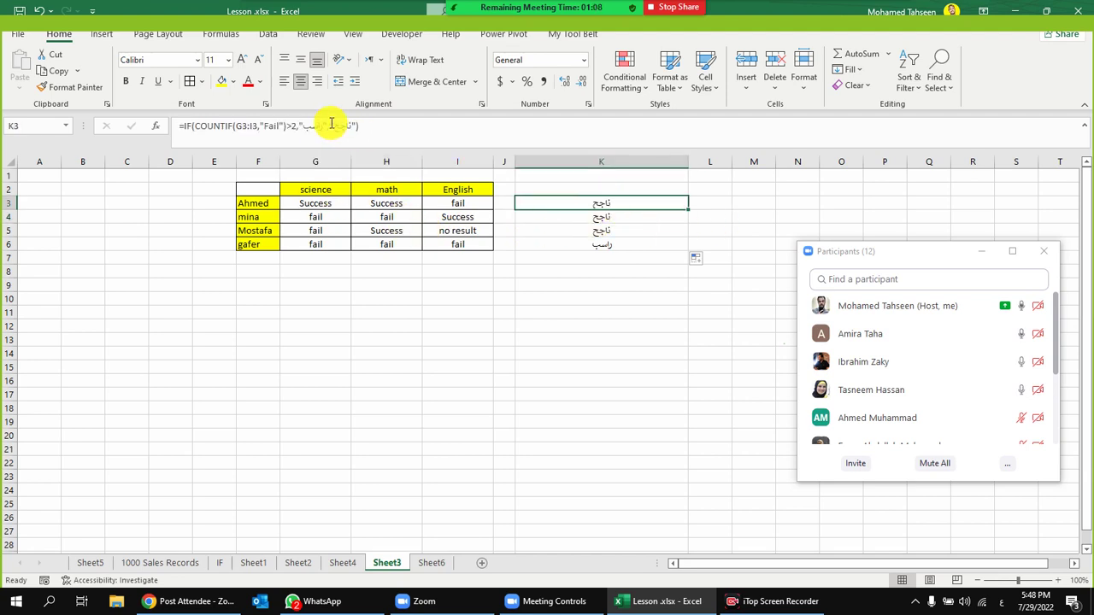
left_click(290, 126)
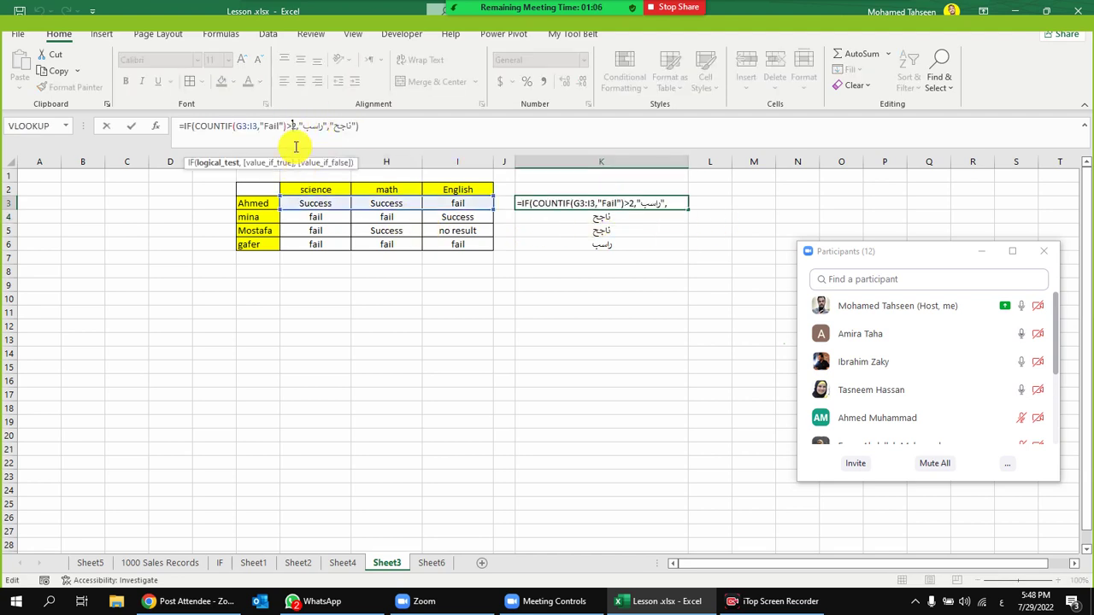
type("=")
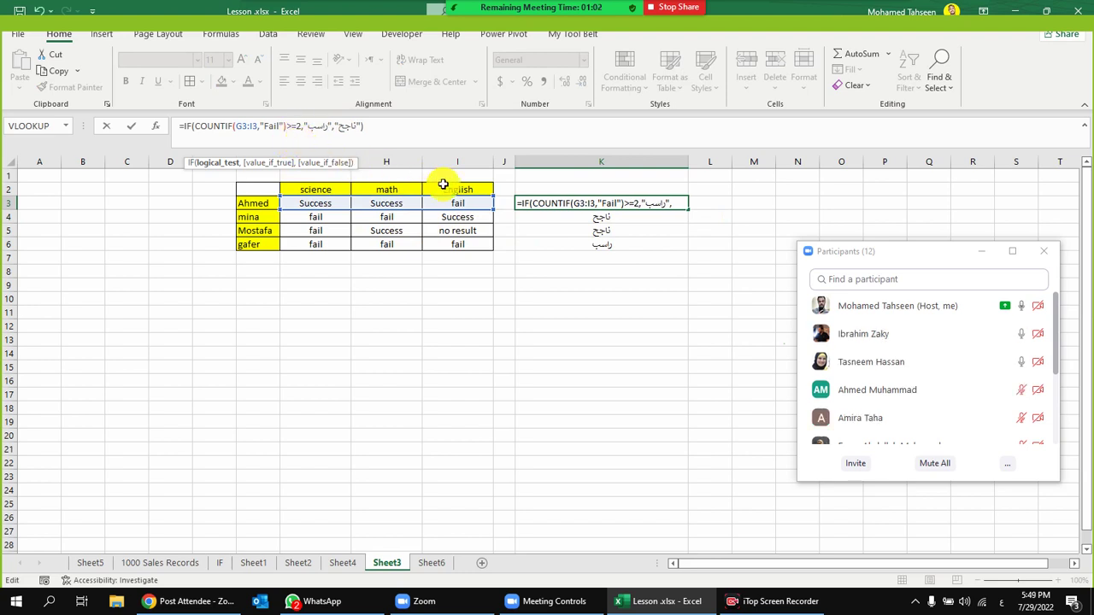
key("Return")
left_click(682, 206)
left_click_drag(688, 209, 688, 246)
left_click(612, 283)
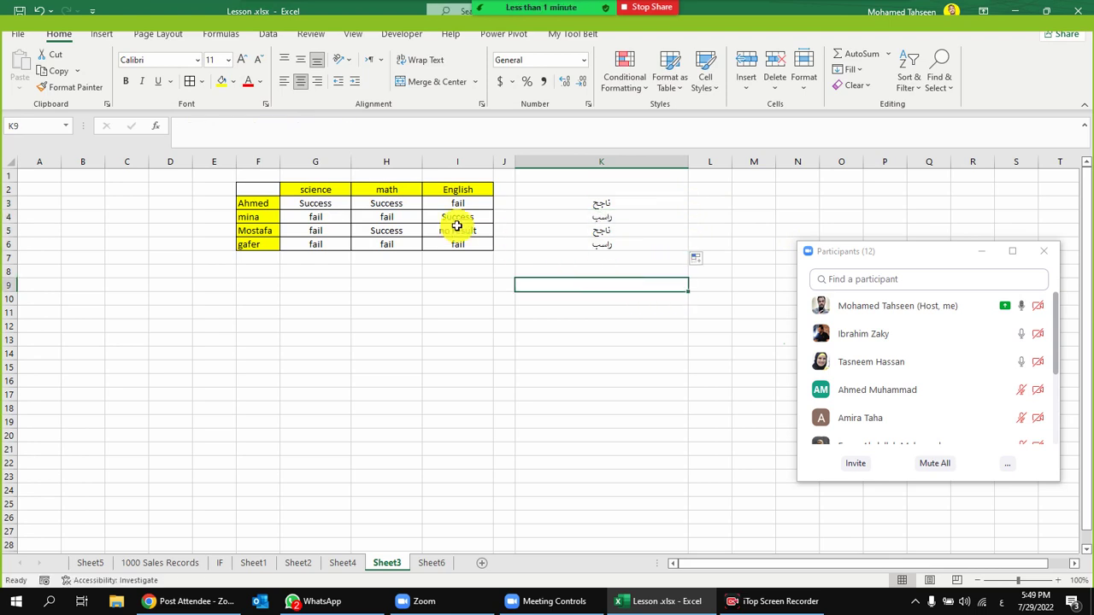
left_click_drag(402, 215, 323, 221)
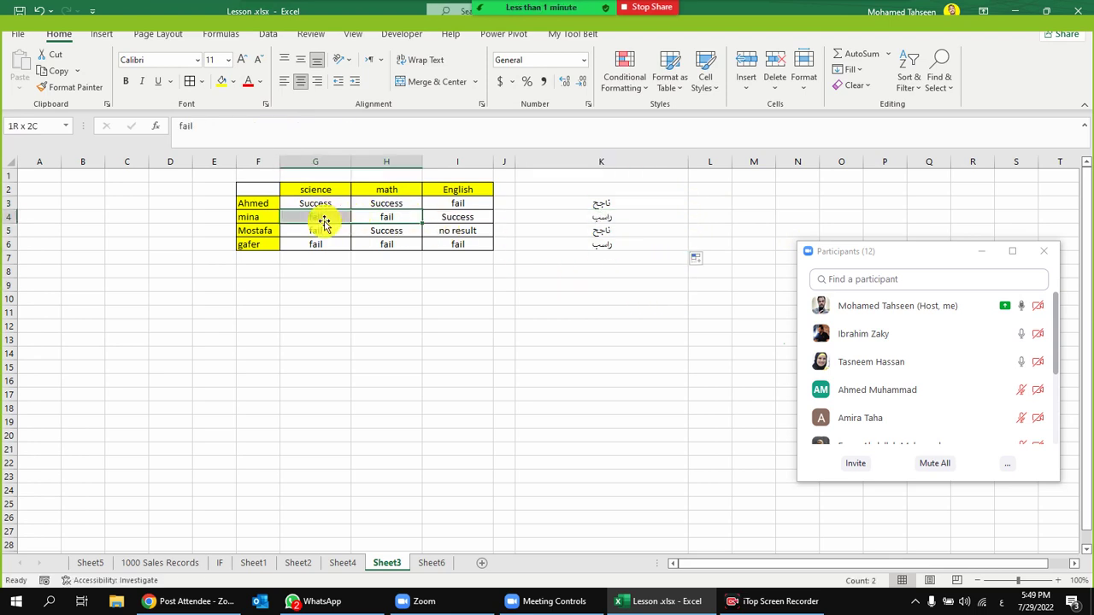
left_click(598, 216)
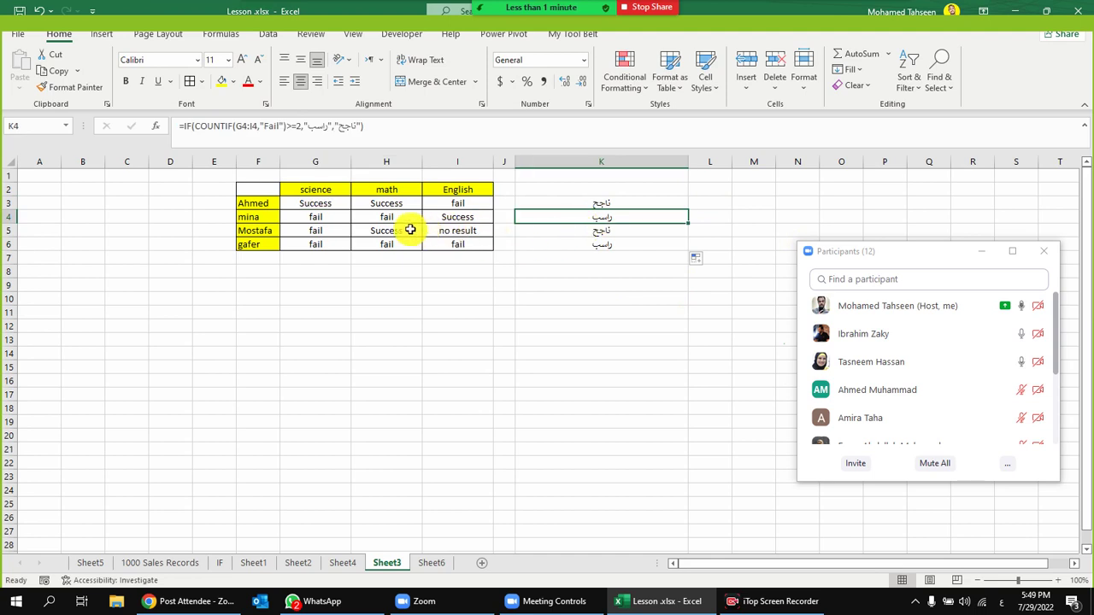
Review the subject results in row 5 and set the English result in I5 to fail
left_click(340, 232)
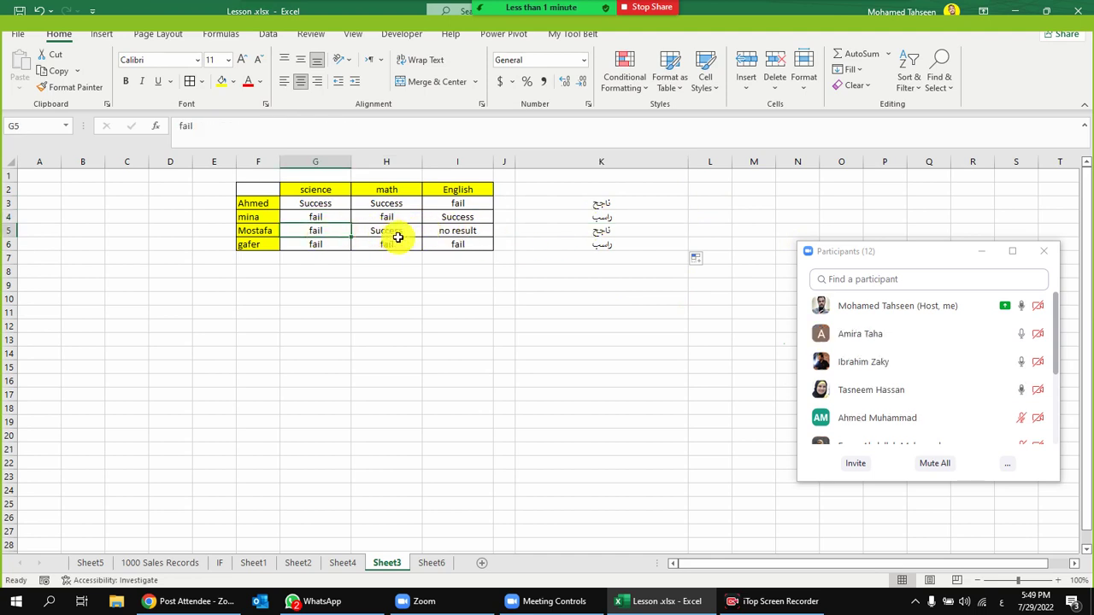
left_click(394, 232)
left_click(336, 234)
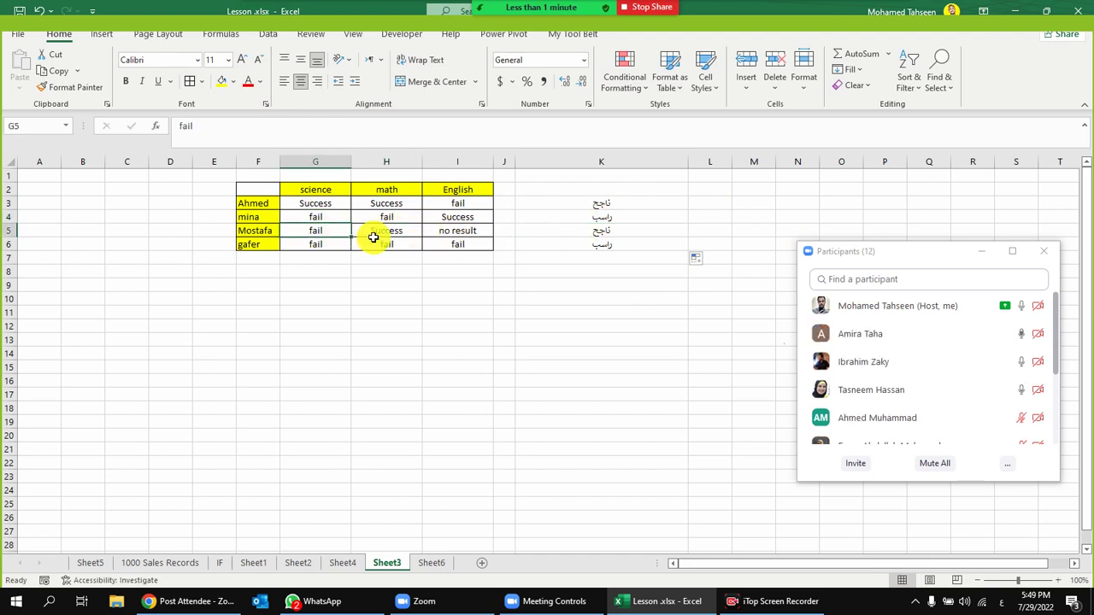
left_click(472, 231)
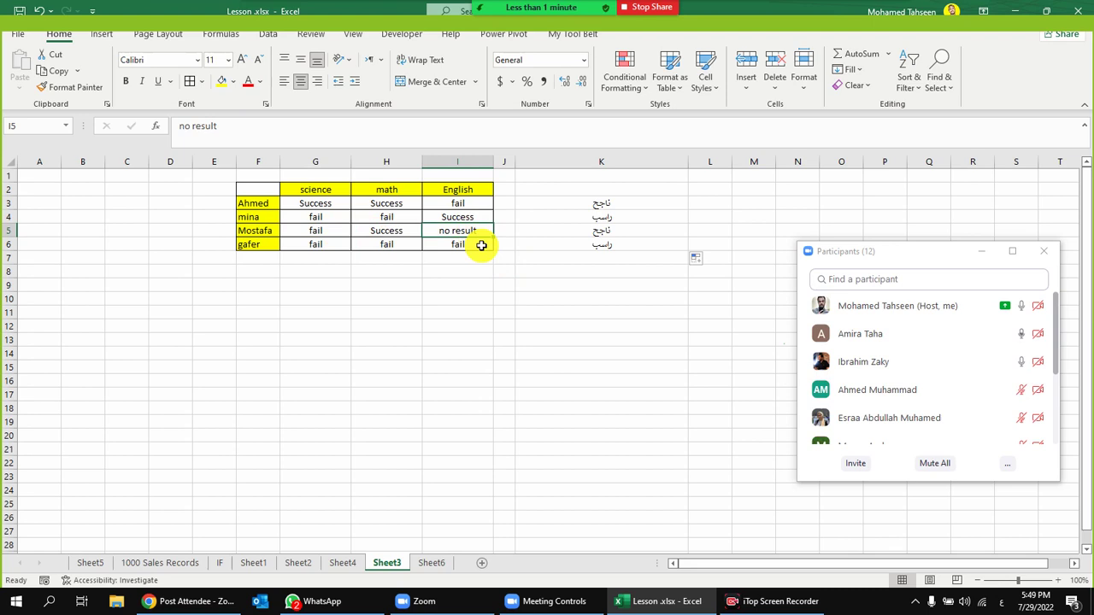
type("ب")
key("alt+shift")
type("fail")
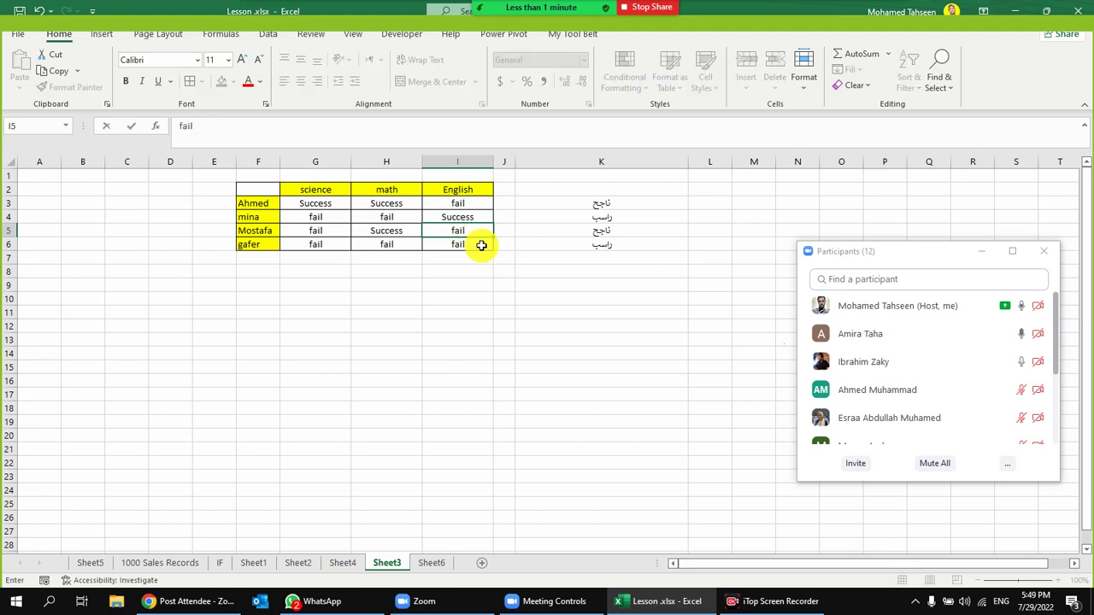
key("Return")
Review the verdict in K5 and the whole range K3:K6, and switch to iTop Screen Recorder
left_click(586, 228)
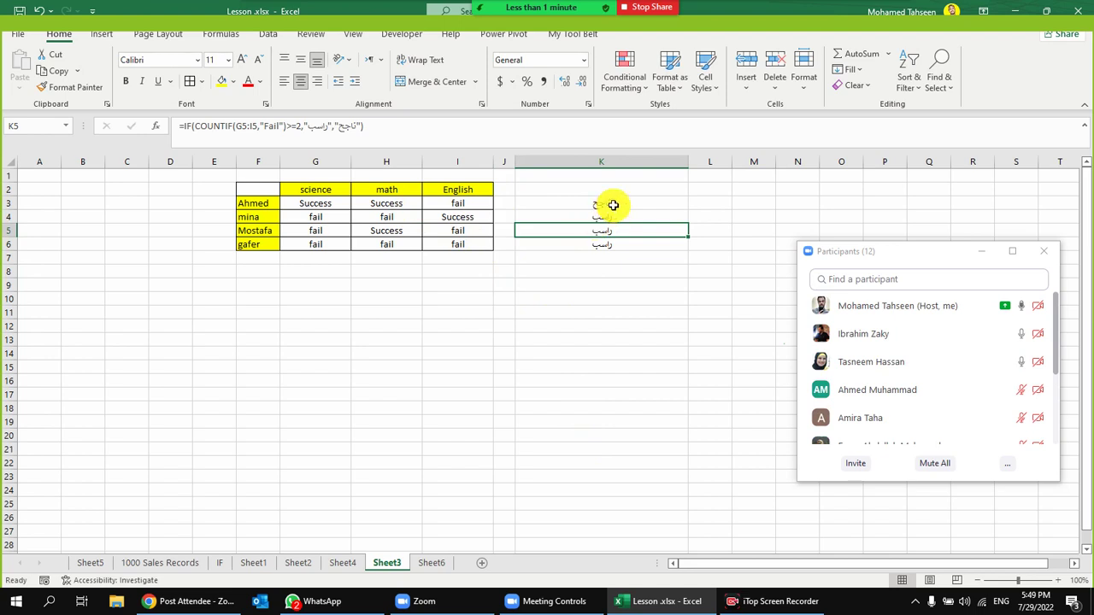
left_click_drag(611, 206, 613, 243)
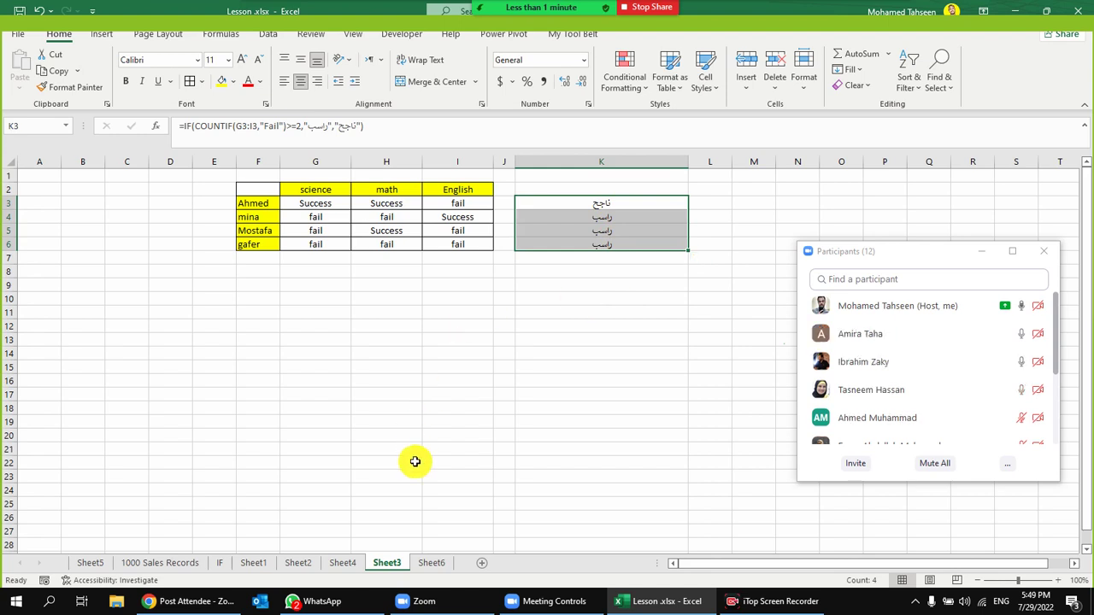
left_click(773, 601)
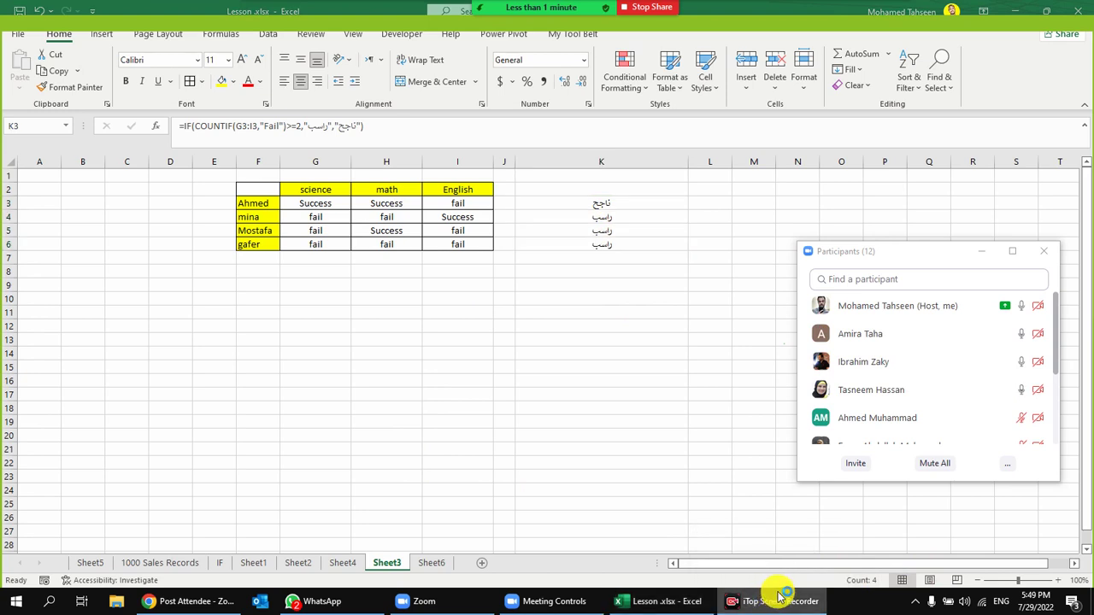
Review the IF and COUNTIF verdict formulas in K5 and K4 of Sheet3
left_click(524, 291)
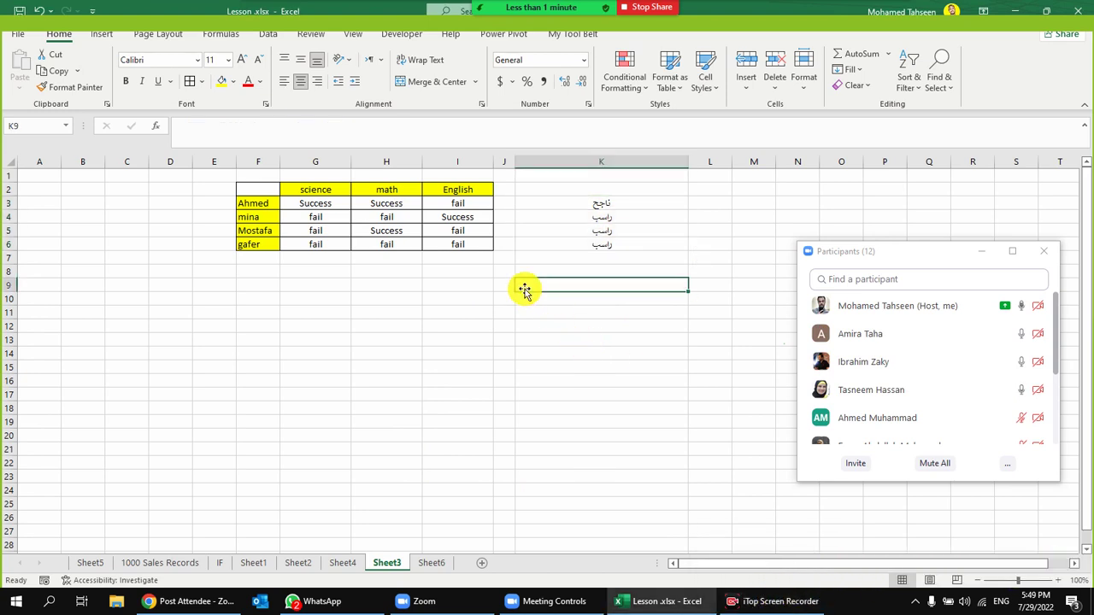
left_click(589, 227)
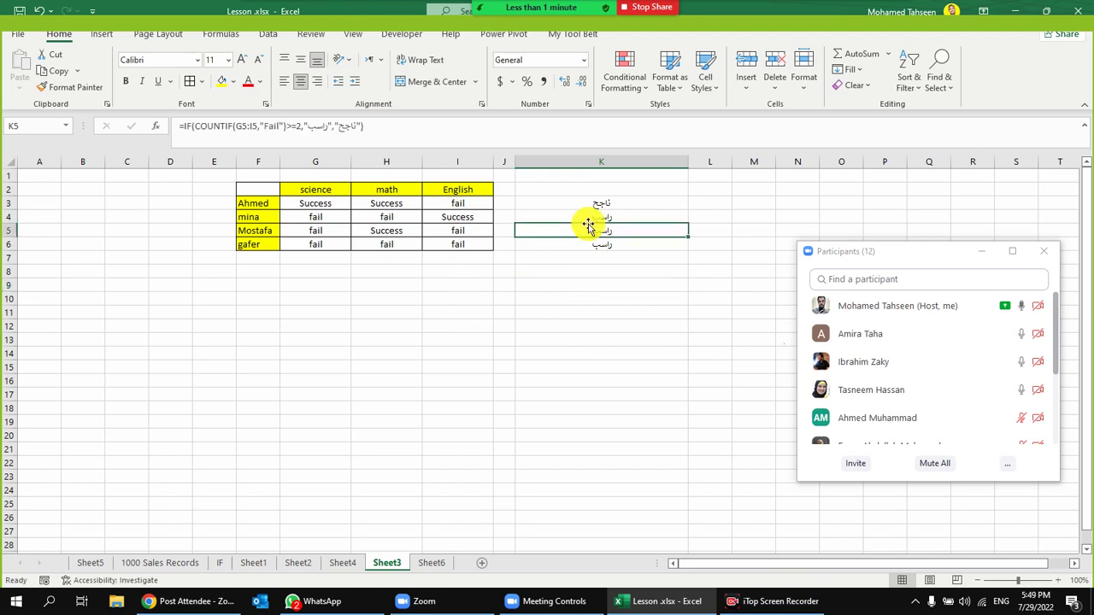
left_click(604, 216)
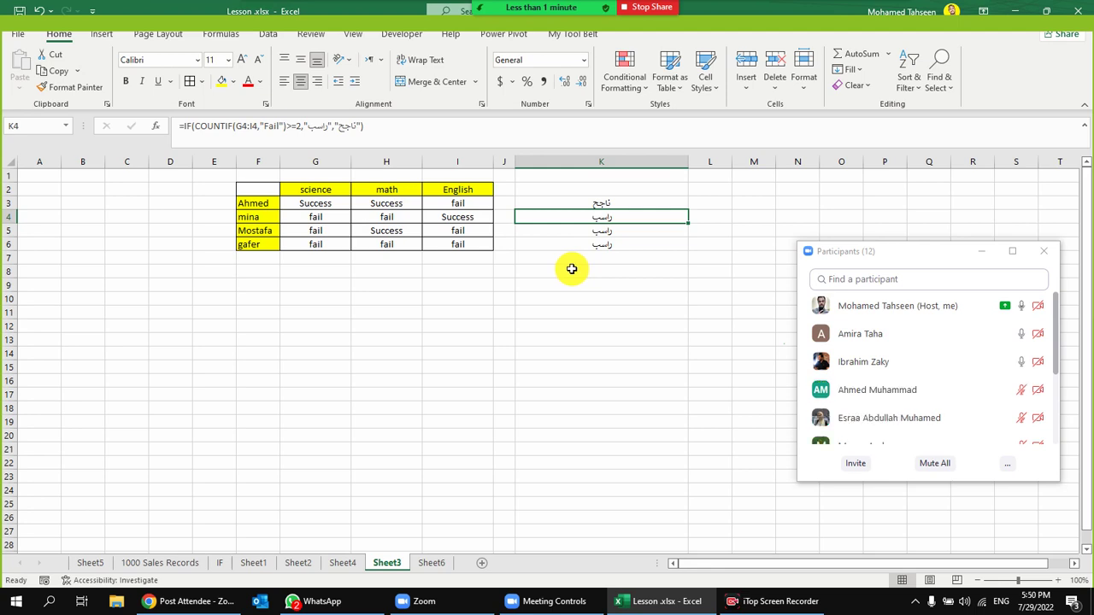
left_click(538, 332)
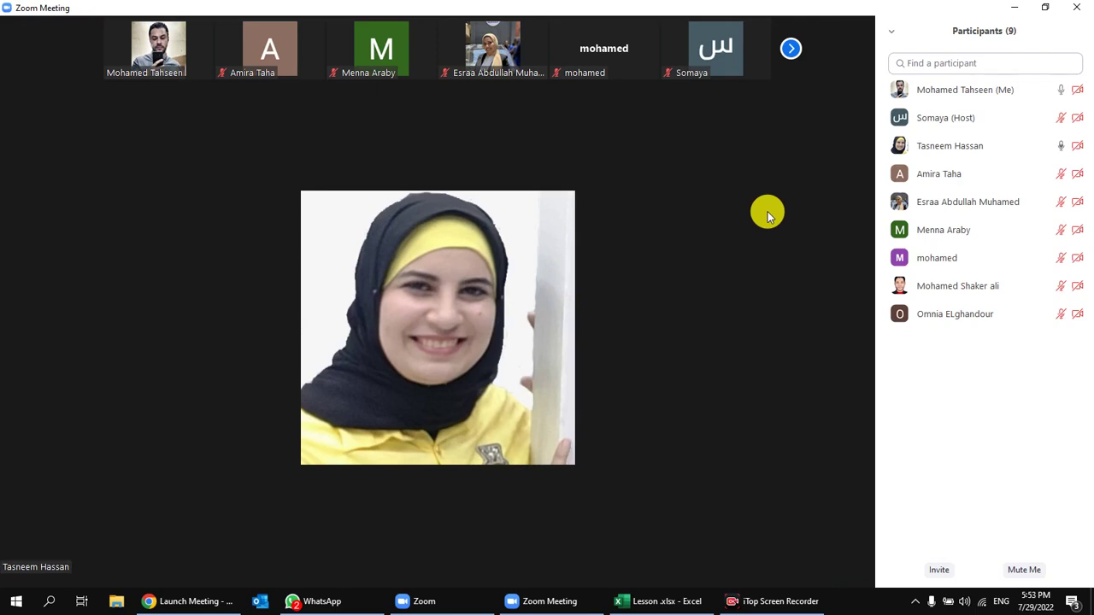
Switch to WhatsApp and start a reply to the message with the first lecture's YouTube link in the Excel level 1 group
left_click(359, 600)
scroll(829, 403, "down", 3)
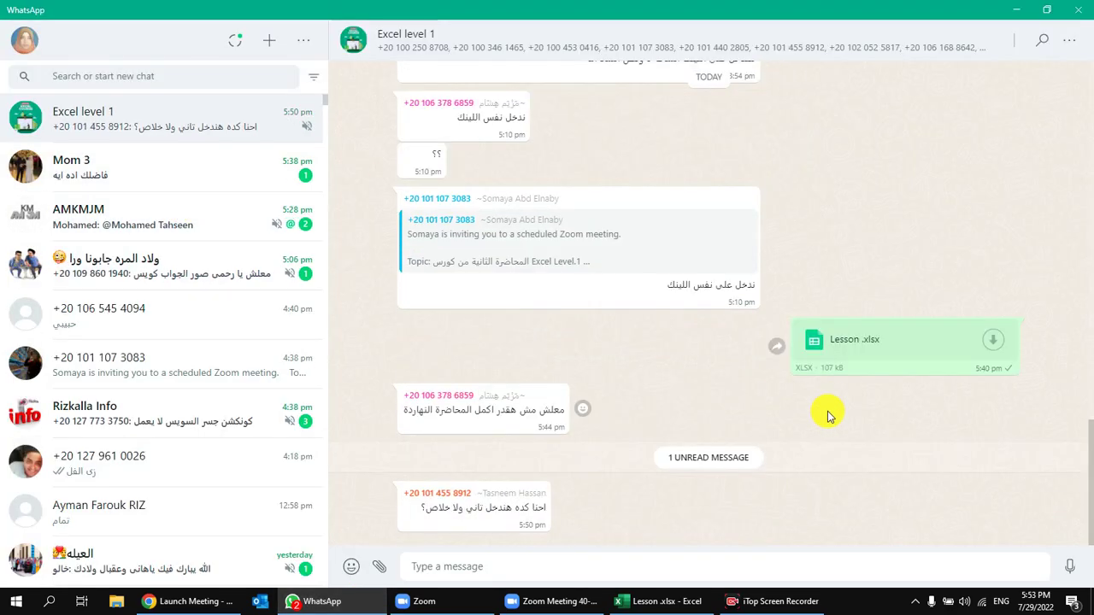
scroll(652, 434, "up", 10)
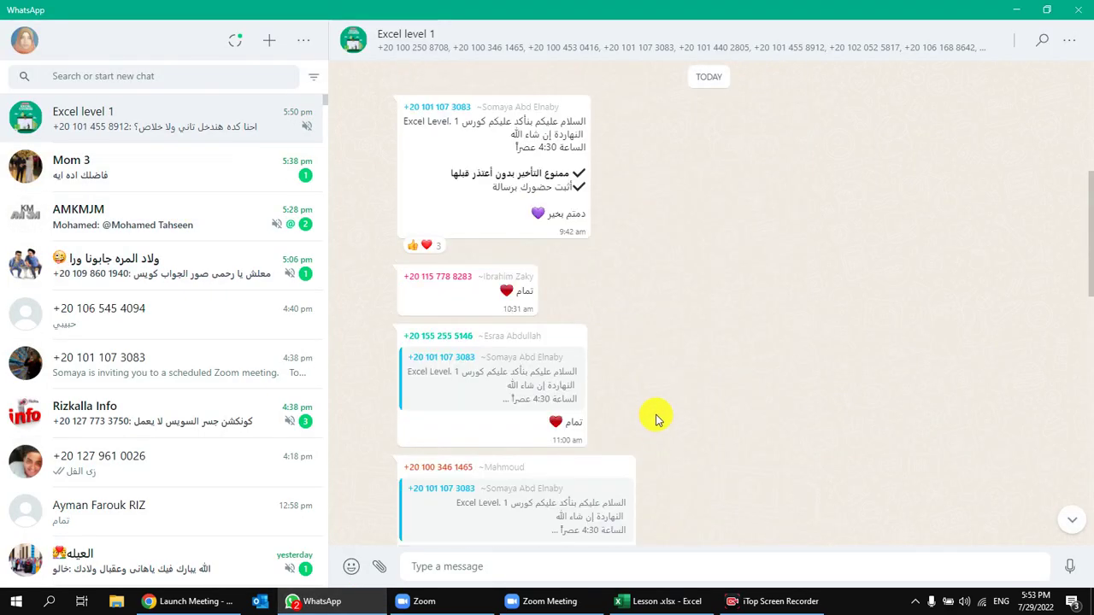
scroll(812, 393, "down", 5)
scroll(920, 369, "down", 4)
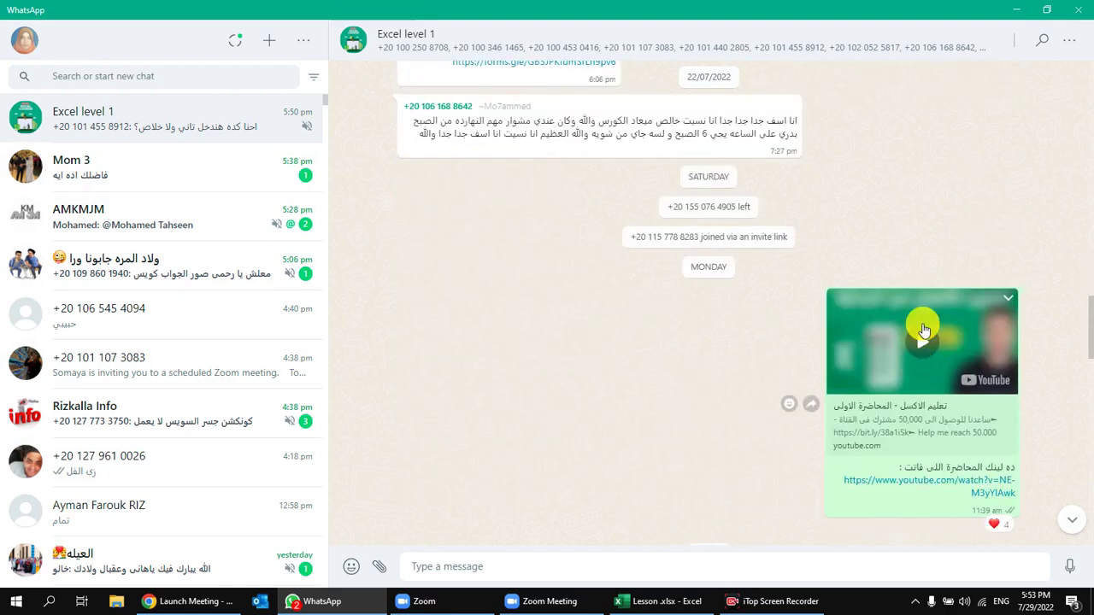
left_click(1008, 298)
left_click(955, 365)
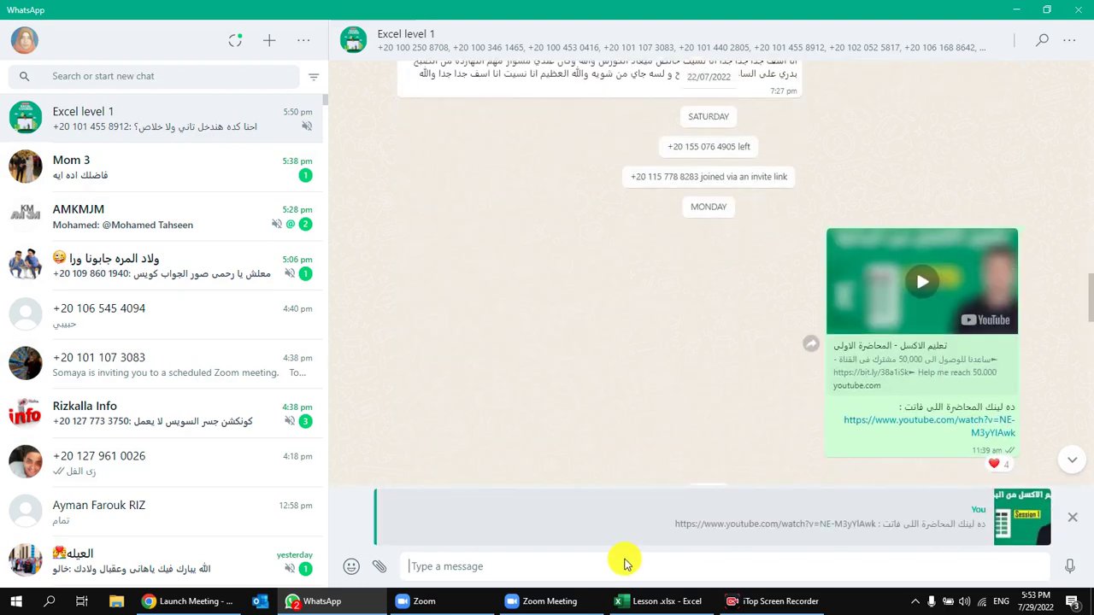
type("]i hg")
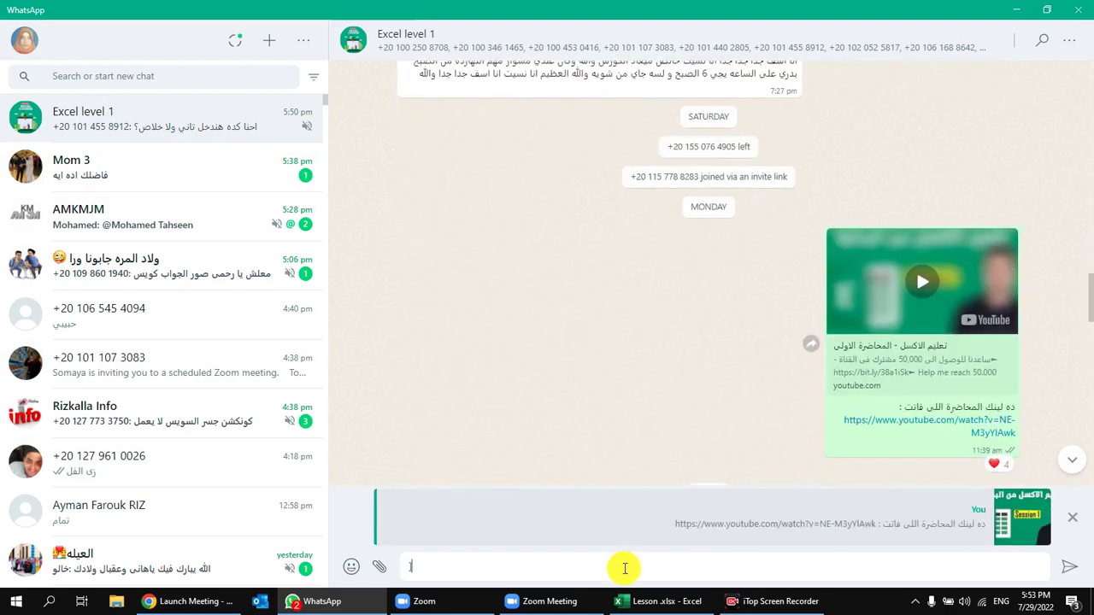
key("BackSpace")
key("BackSpace")
key("BackSpace")
key("BackSpace")
key("BackSpace")
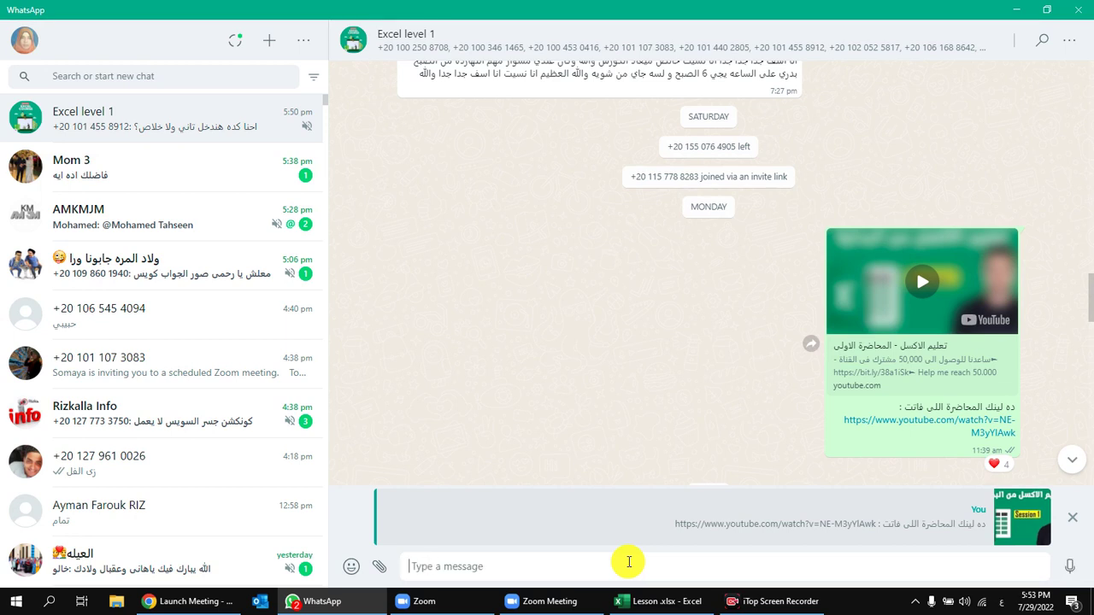
Write the Arabic reply "ده اللينك" to the lecture link message and send it to the group
type("ده اللي")
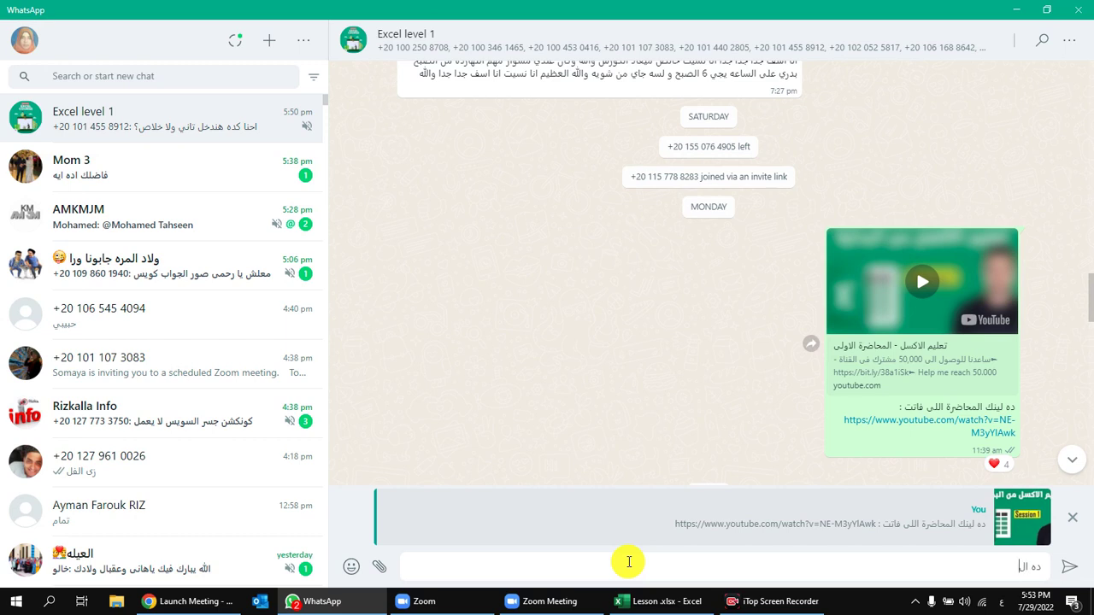
type("نك")
key("Return")
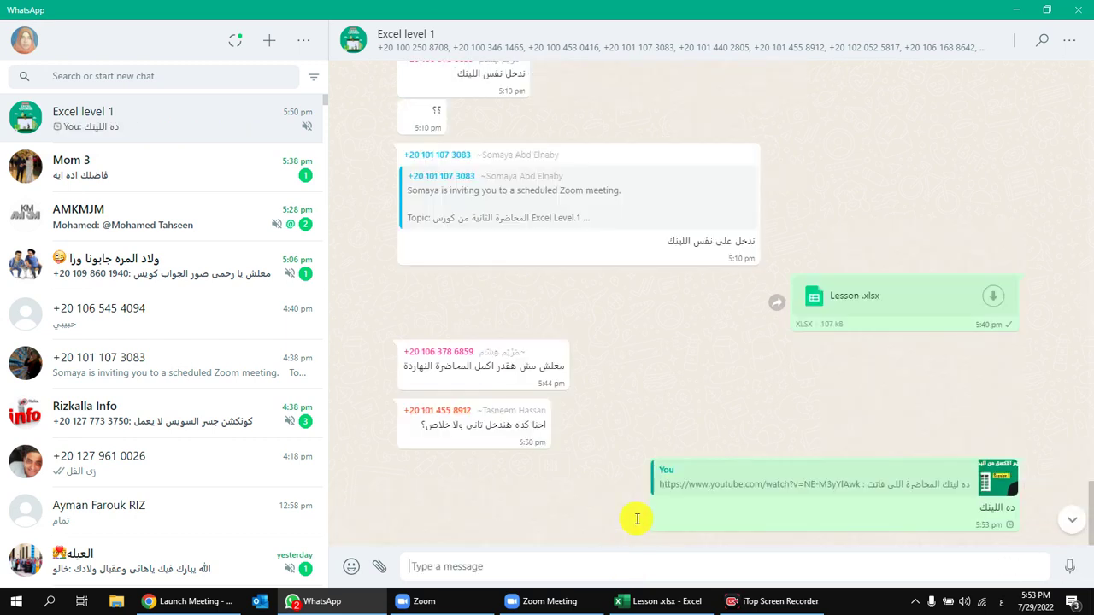